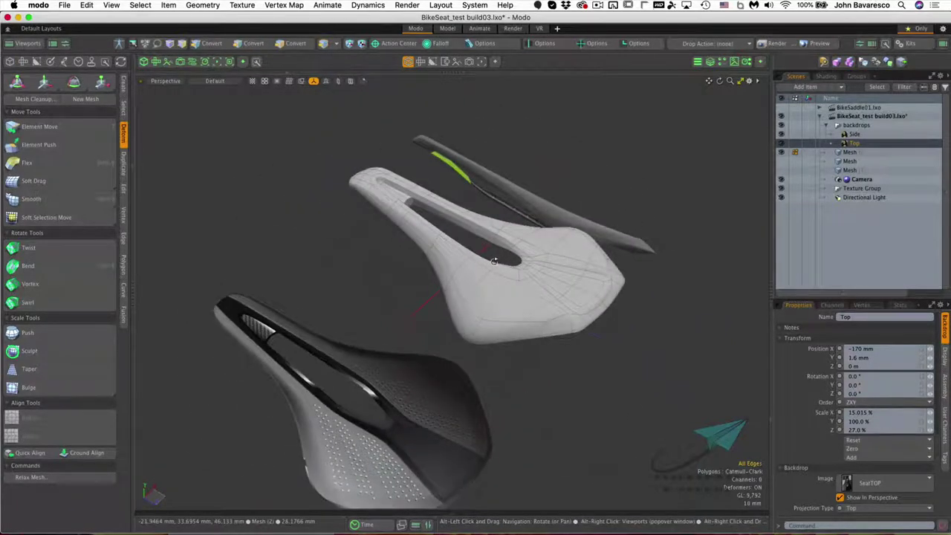
Turn on the Seat top material in the Shader Tree for the finished saddle mesh
left_click_drag(501, 260, 683, 308, "alt")
scroll(419, 318, "up", 3)
mouse_move(446, 313)
left_mouse_down("alt+shift")
mouse_move(487, 297)
mouse_move(453, 327)
left_mouse_up("alt+shift")
left_click(826, 76)
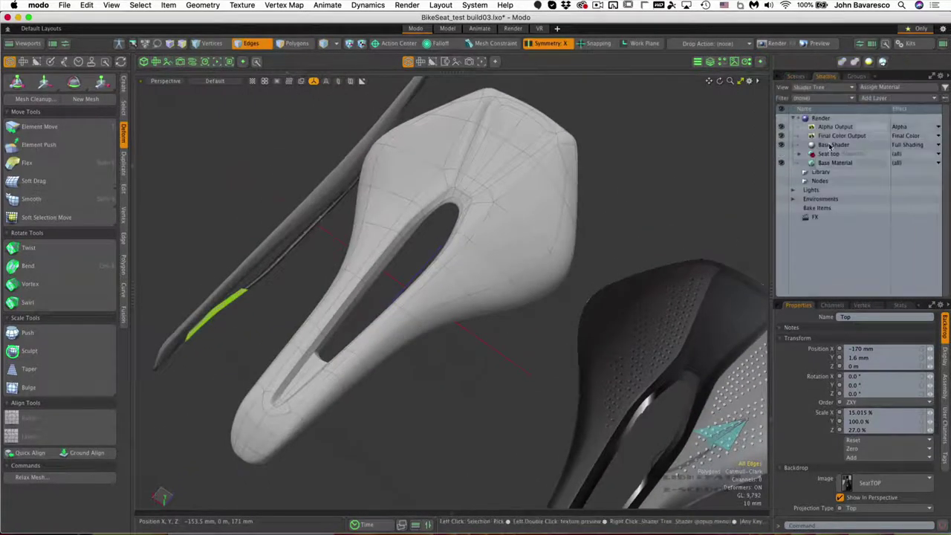
left_click(780, 154)
scroll(604, 231, "down", 3)
left_click_drag(567, 269, 598, 264, "alt")
Examine the saddle's full UV map beside the 3D model and return to the single perspective view to inspect the projected image
left_click(156, 62)
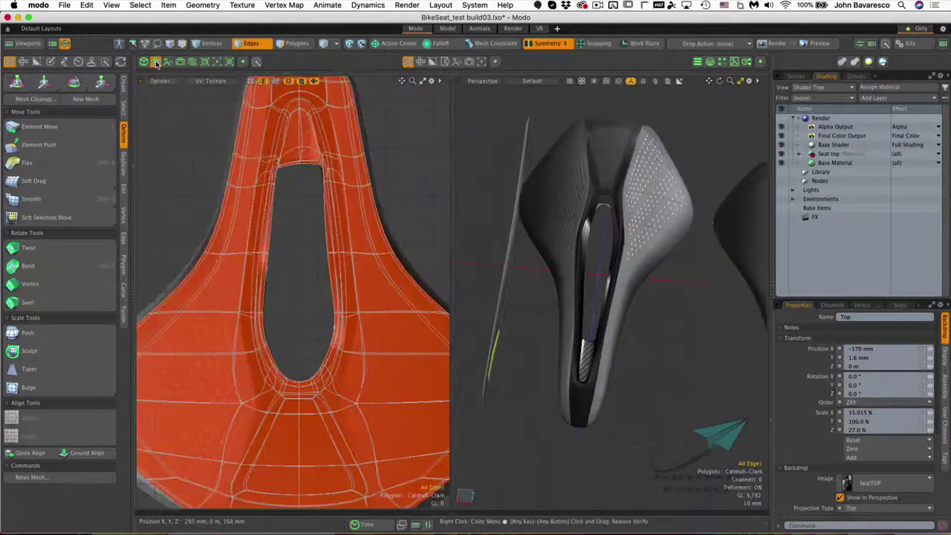
key("a")
left_click(145, 62)
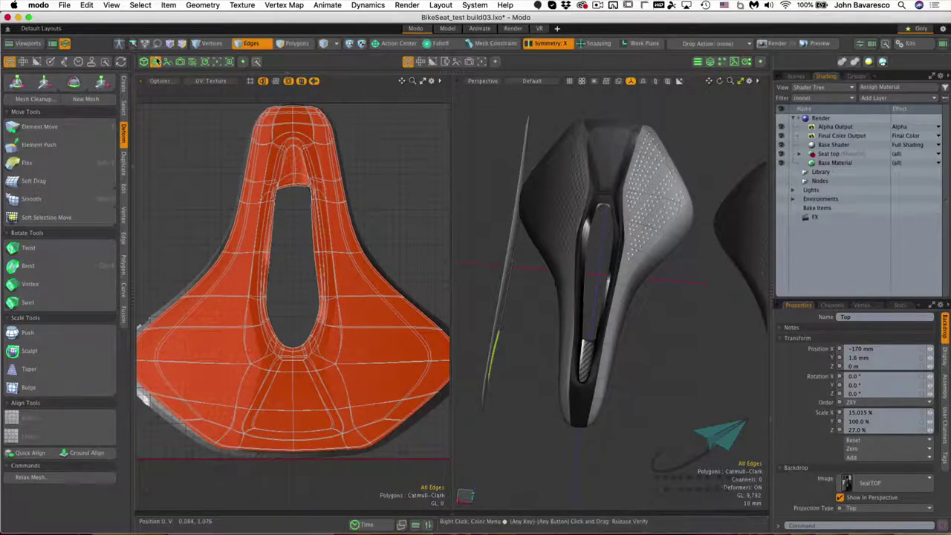
left_click_drag(394, 248, 338, 248, "alt")
scroll(453, 297, "up", 3)
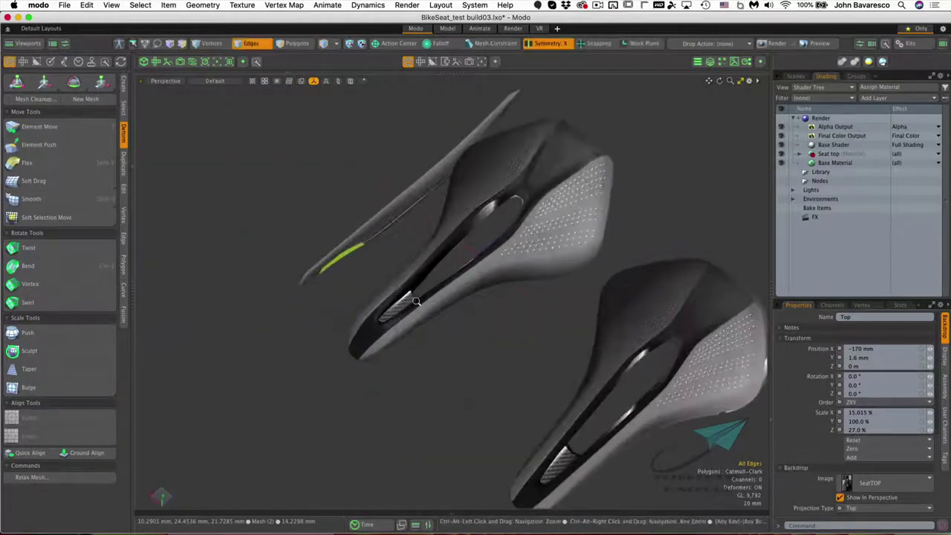
left_click_drag(445, 282, 475, 275, "alt")
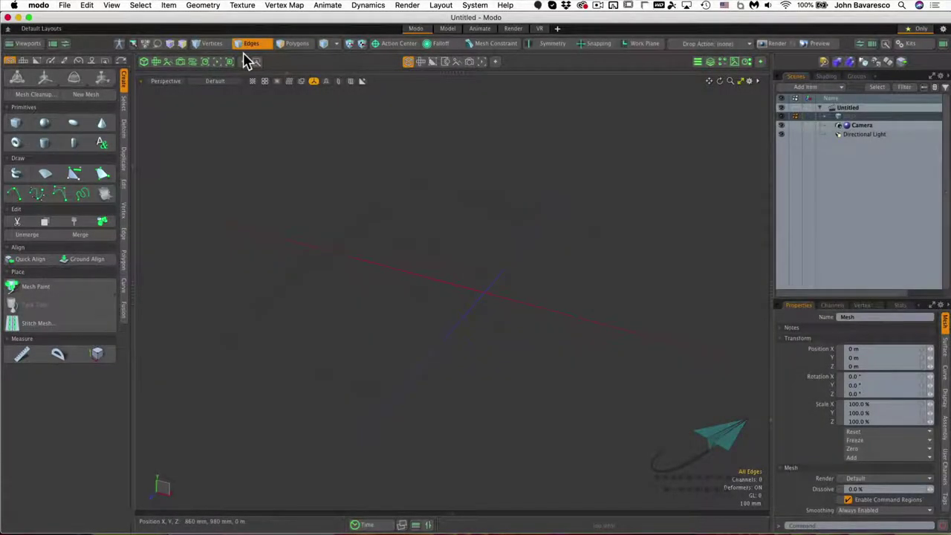
Set the preferences' distance Unit System to Metric and the Default Unit to Centimeters
left_click(46, 9)
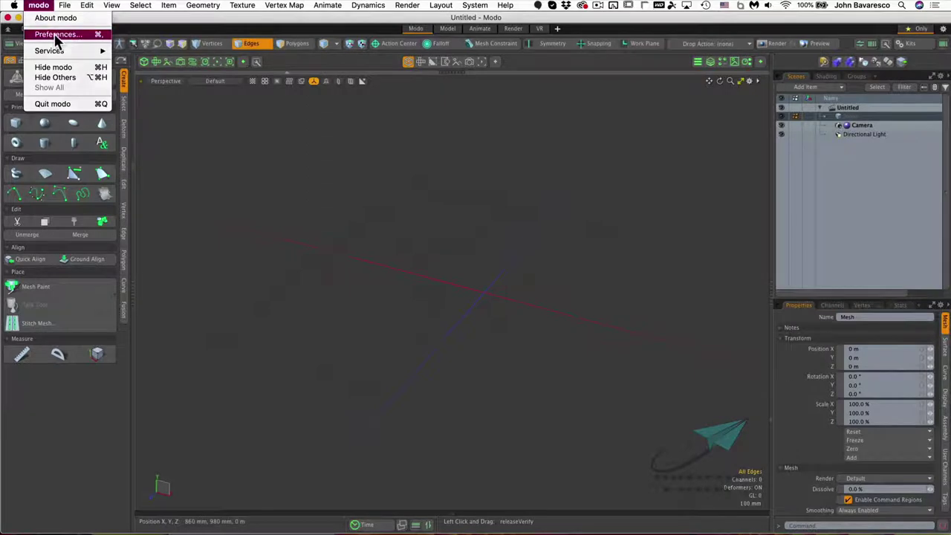
left_click(53, 32)
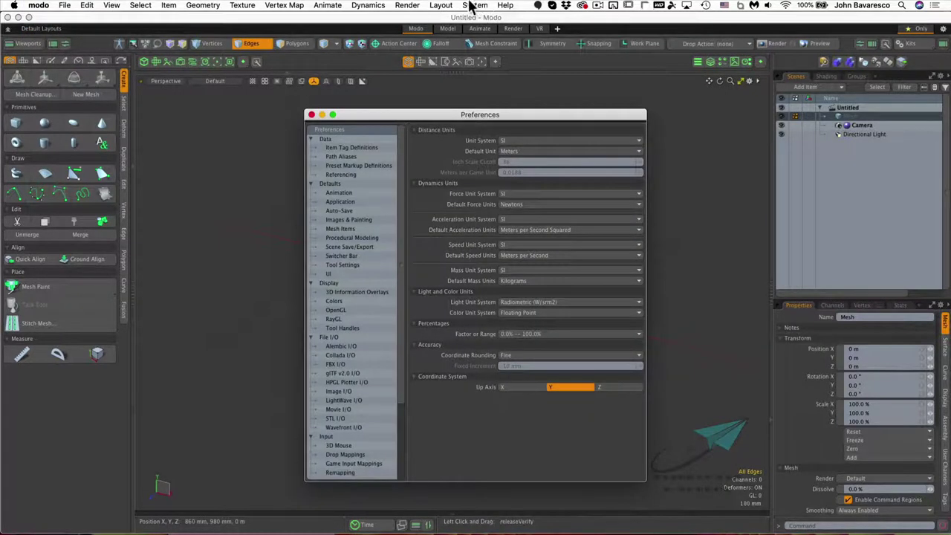
left_click_drag(424, 115, 403, 94)
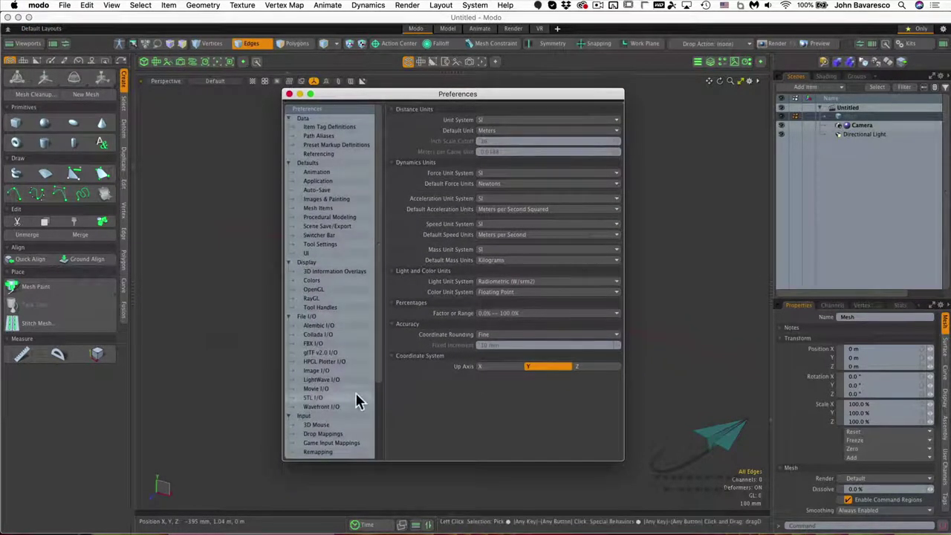
scroll(342, 423, "down", 3)
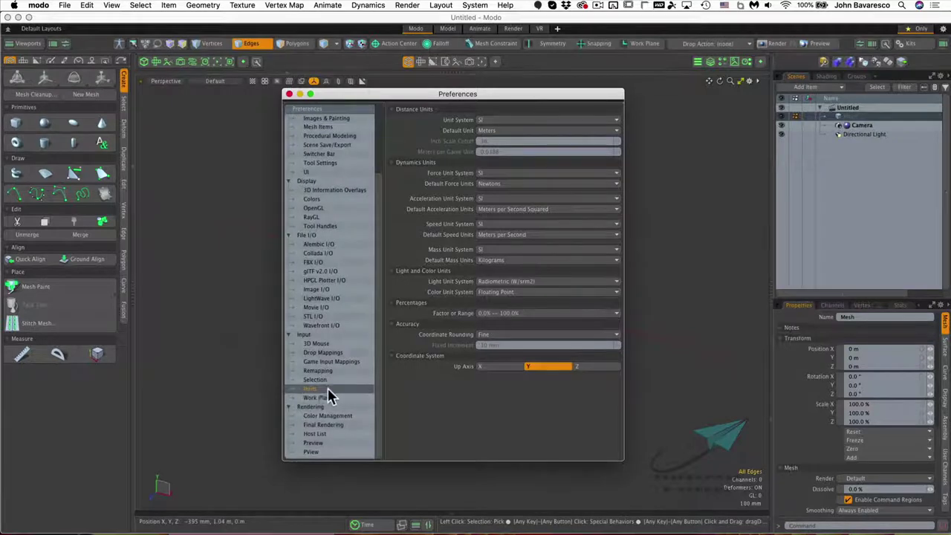
left_click(507, 120)
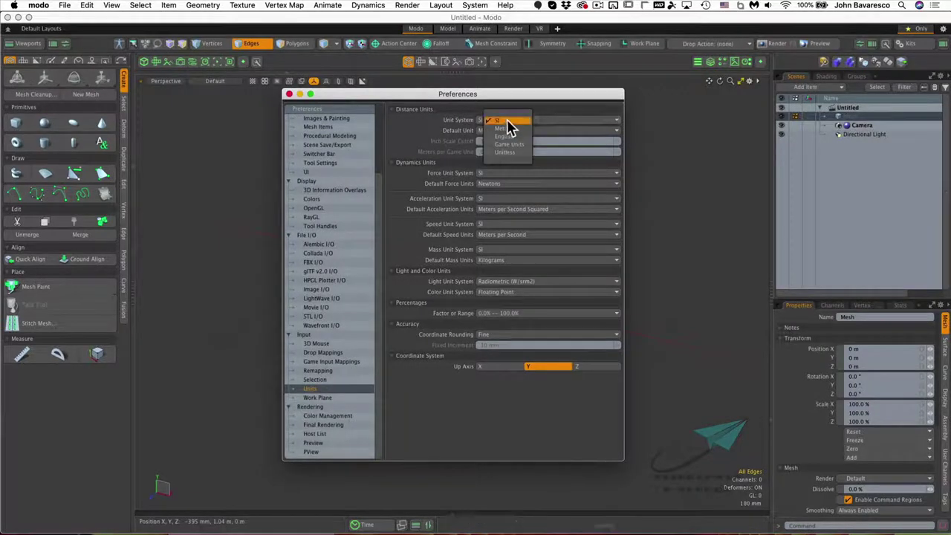
left_click(511, 132)
left_click(510, 129)
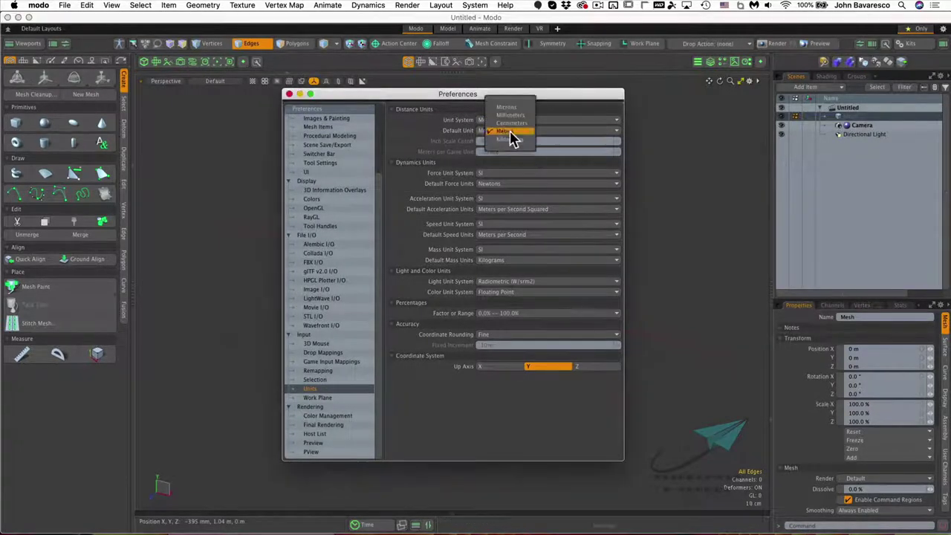
left_click(513, 124)
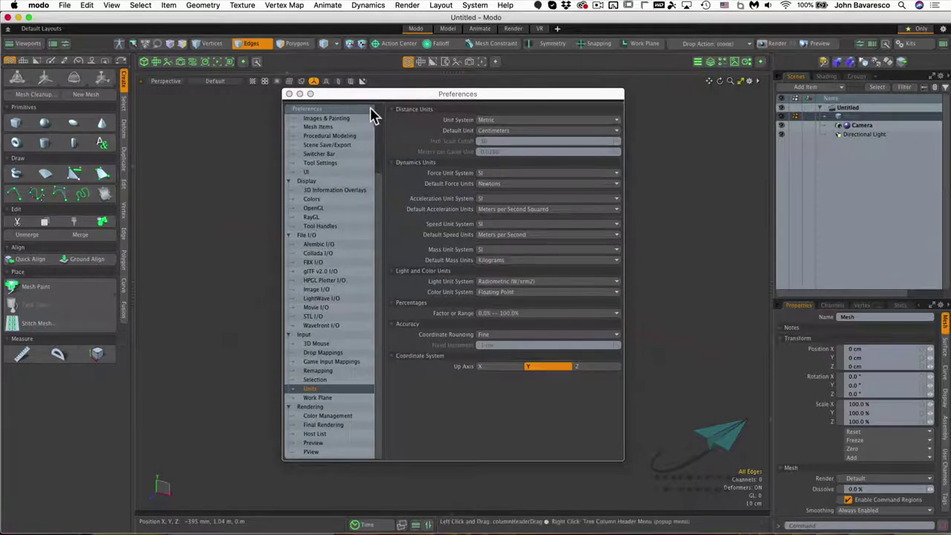
left_click_drag(322, 95, 319, 104)
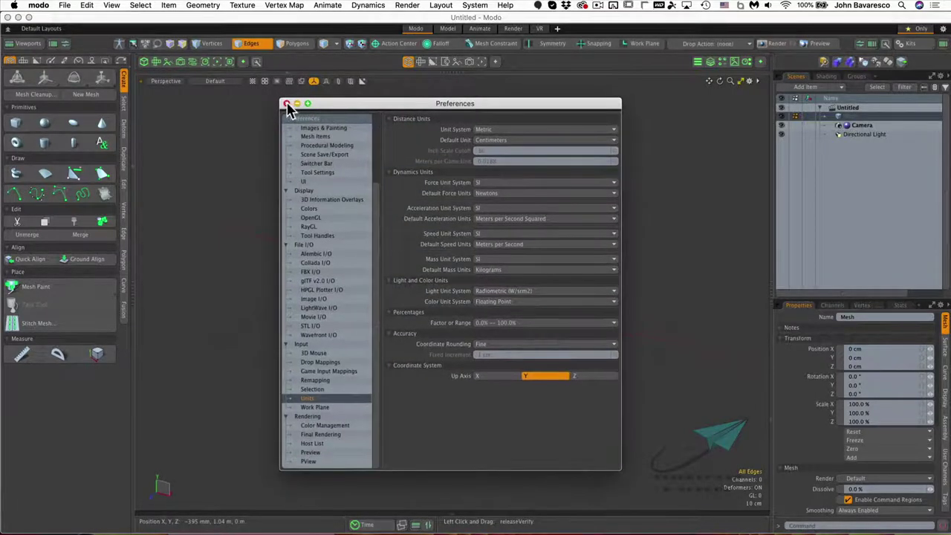
left_click(287, 103)
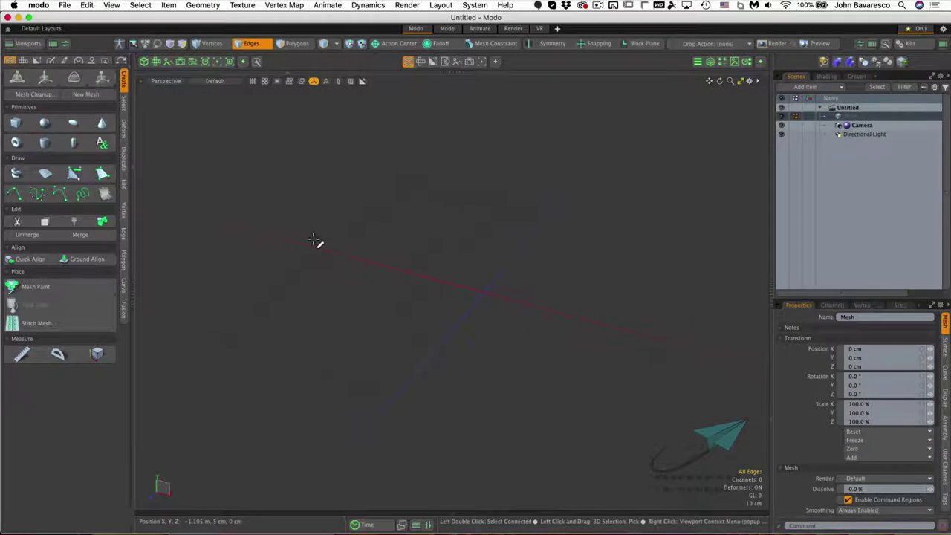
Start a cube primitive with its numeric properties displayed beside the axes and set its X position to 0 cm
left_click(16, 125)
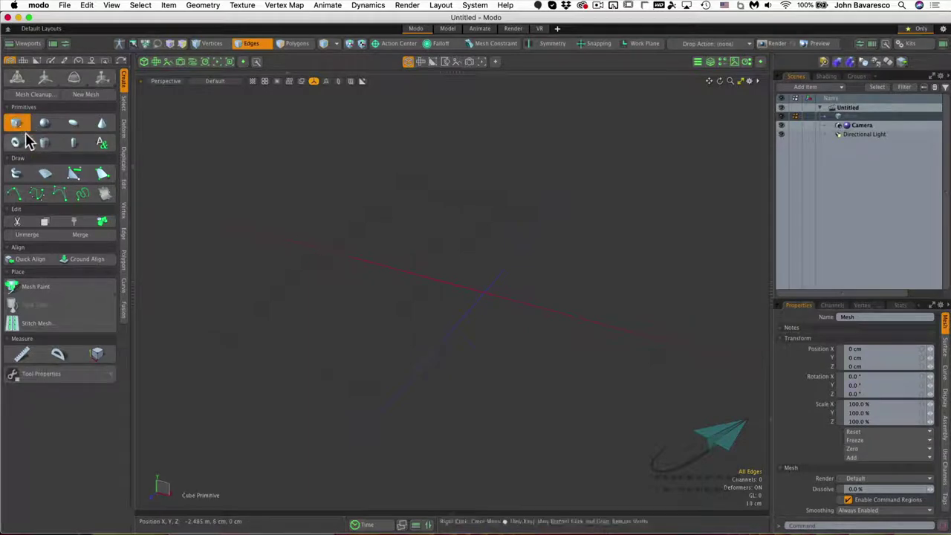
left_click(64, 378)
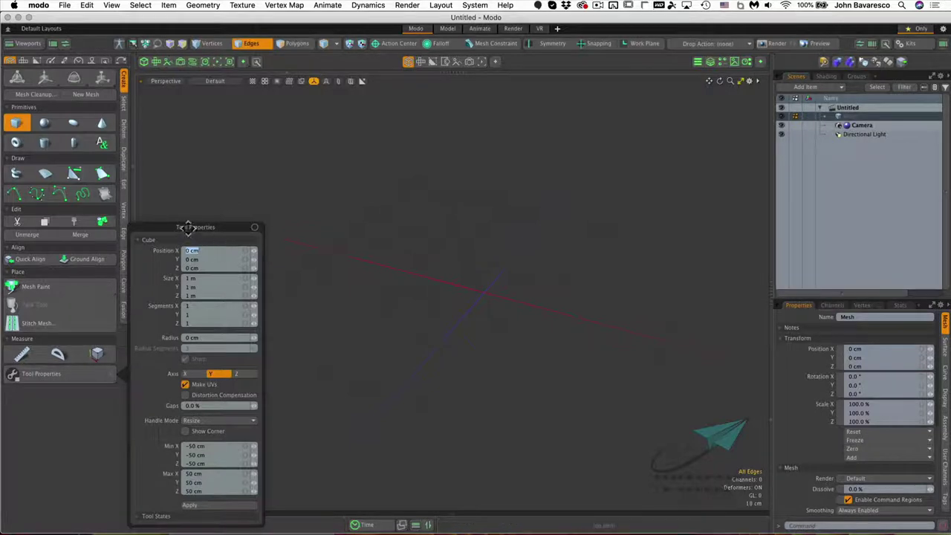
left_click_drag(188, 227, 232, 177)
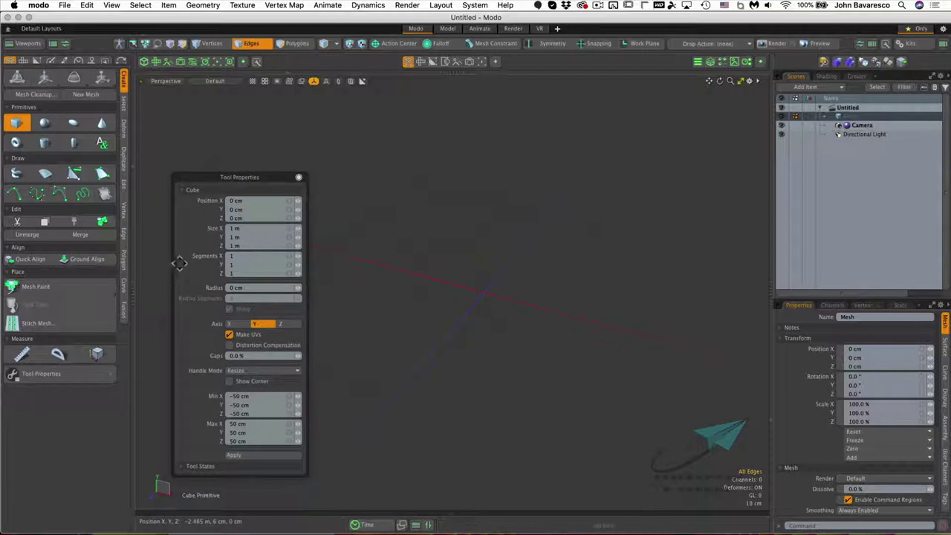
left_click(299, 178)
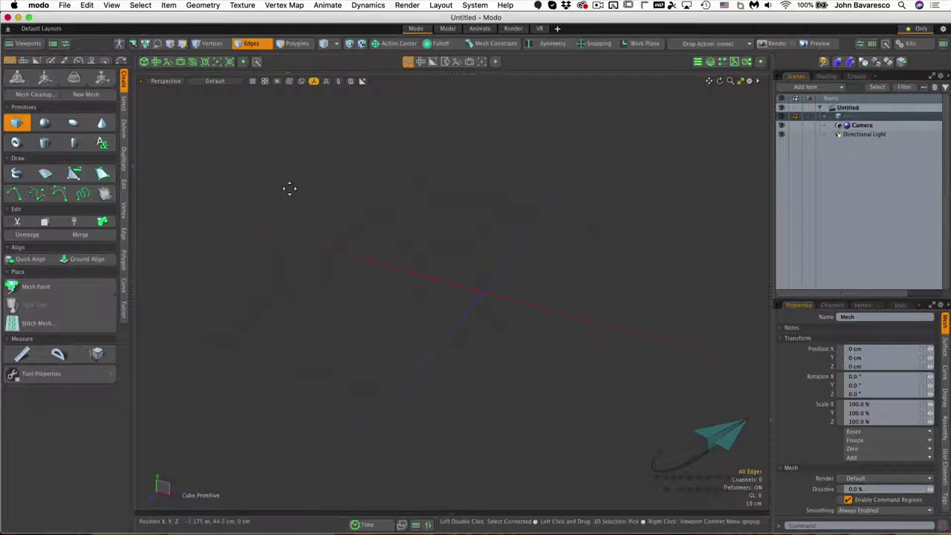
key("k")
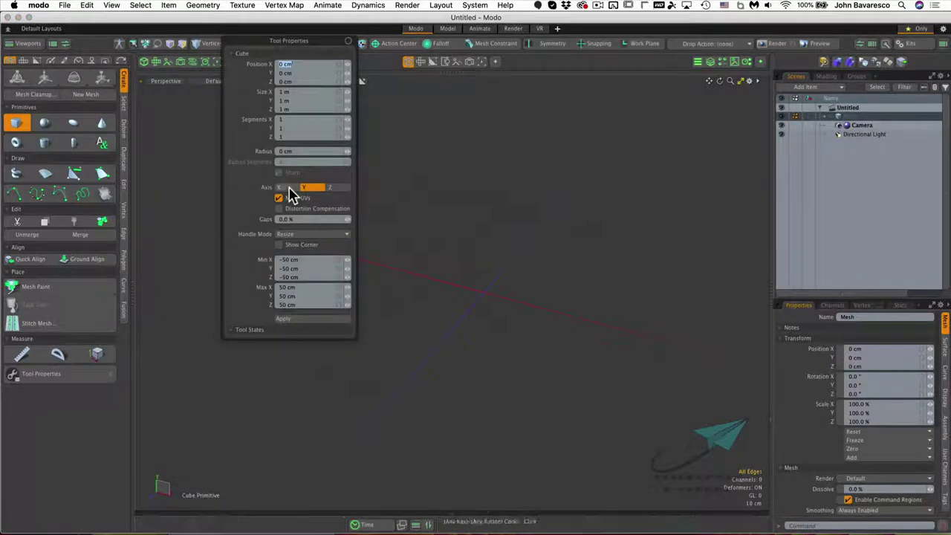
left_click_drag(258, 38, 268, 133)
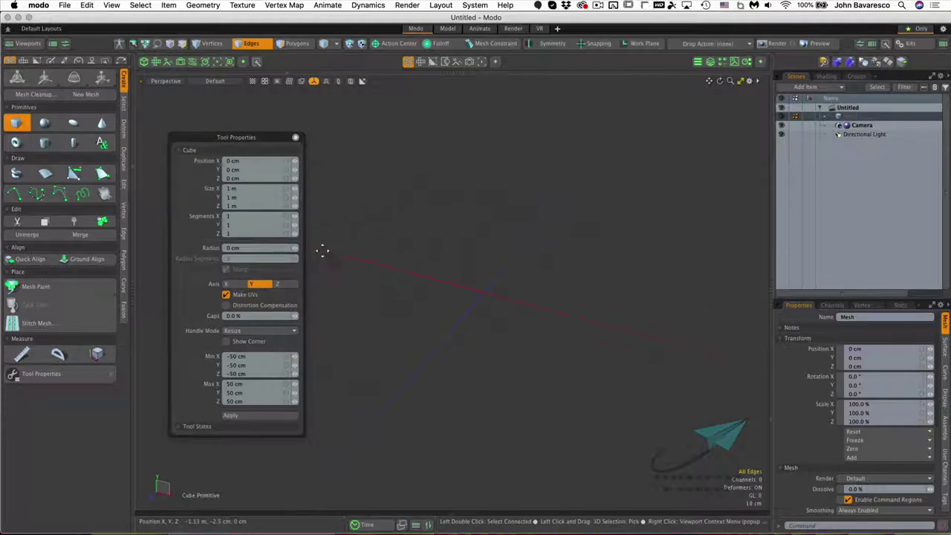
left_click_drag(276, 141, 263, 144)
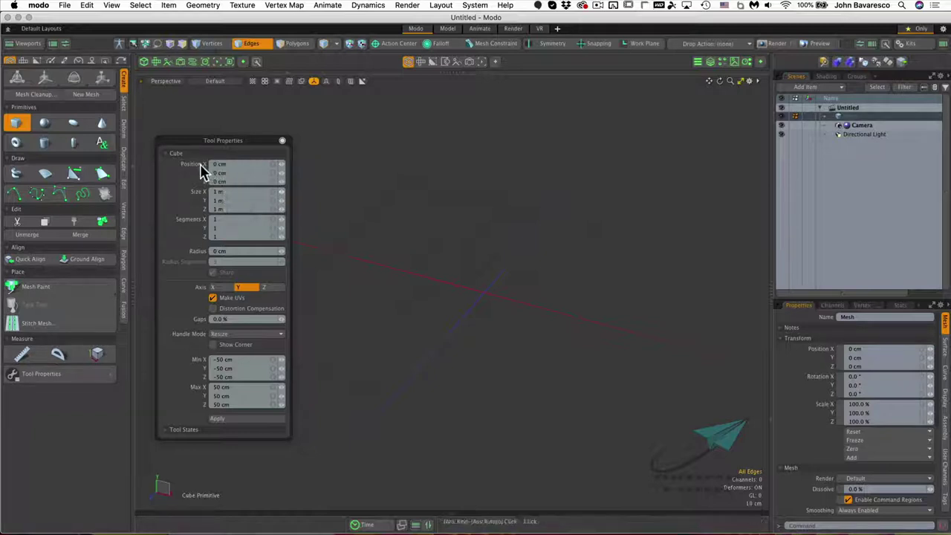
left_click(270, 165)
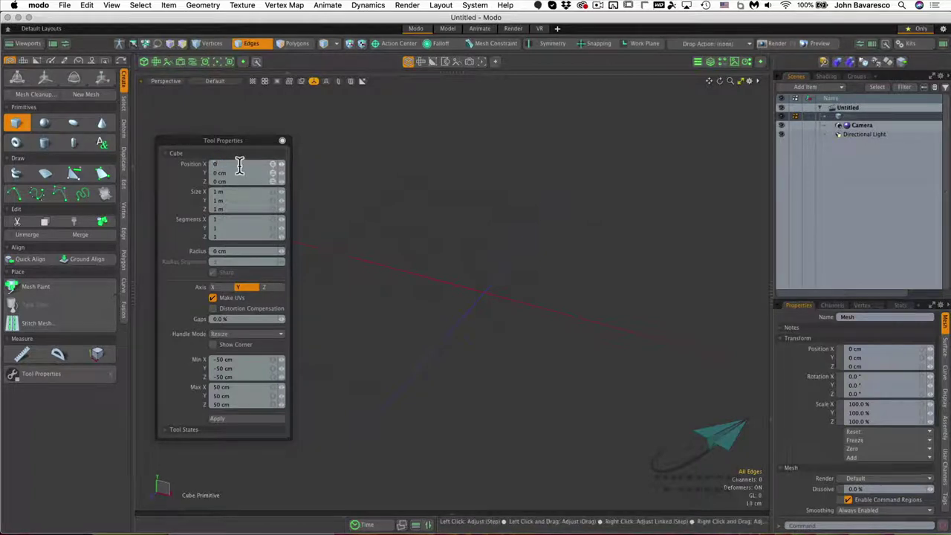
key("Return")
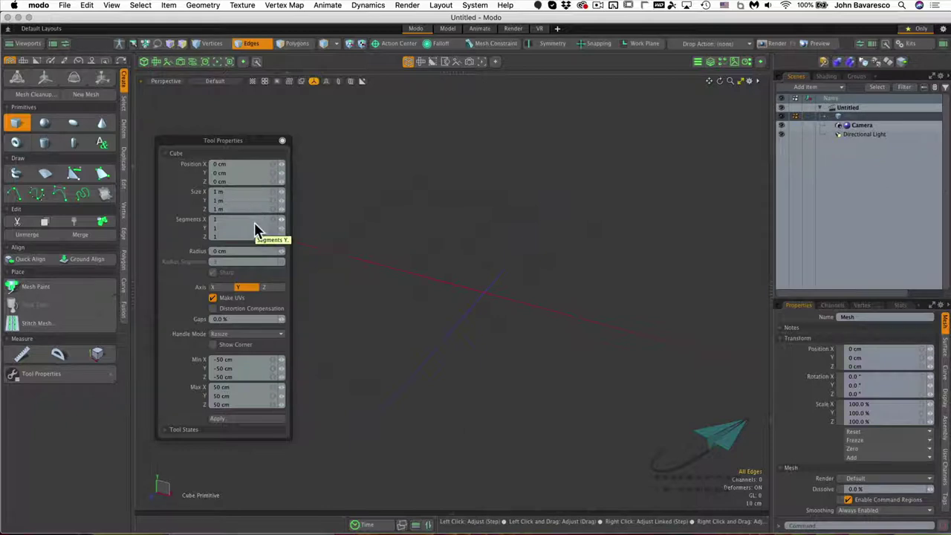
Set the cube's size to 15 cm in X, 5 cm in Y and 27 cm in Z
left_click(235, 201)
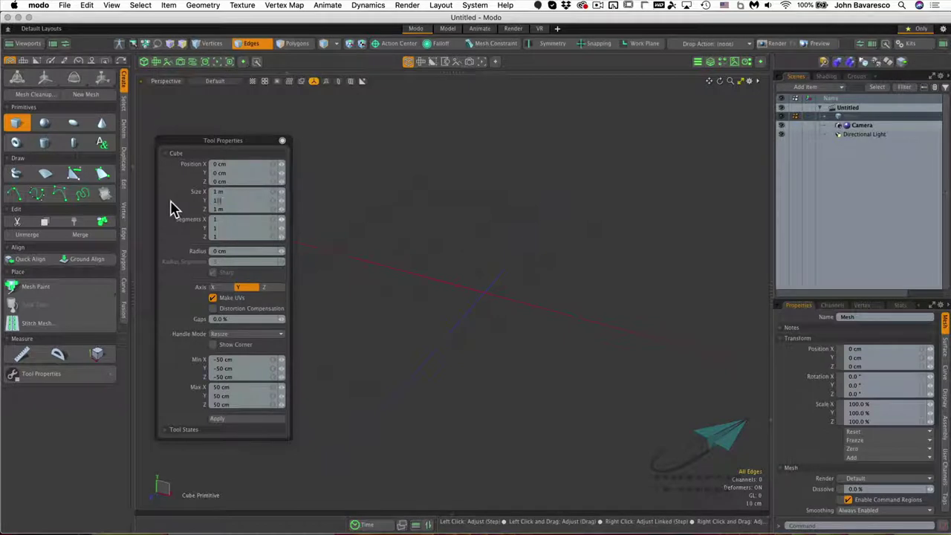
key("Tab")
left_click(229, 201)
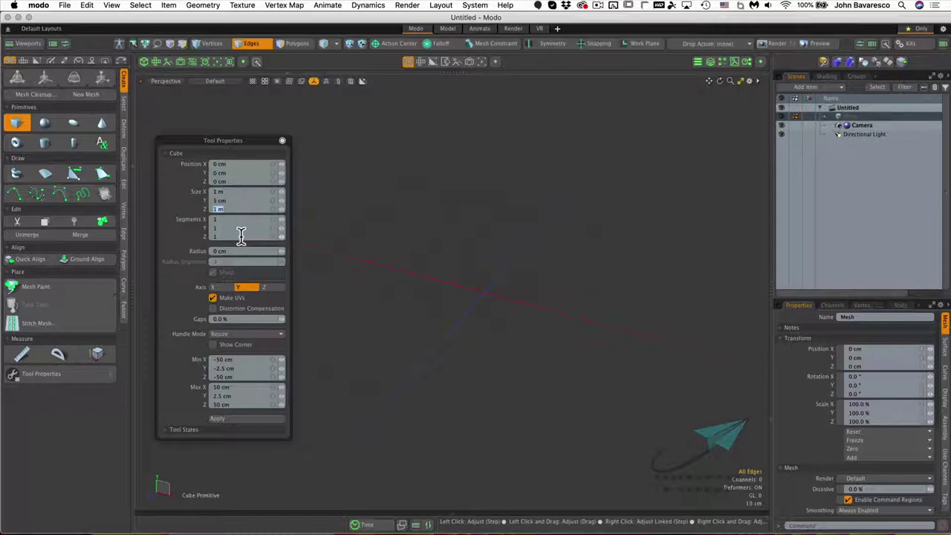
left_click(223, 192)
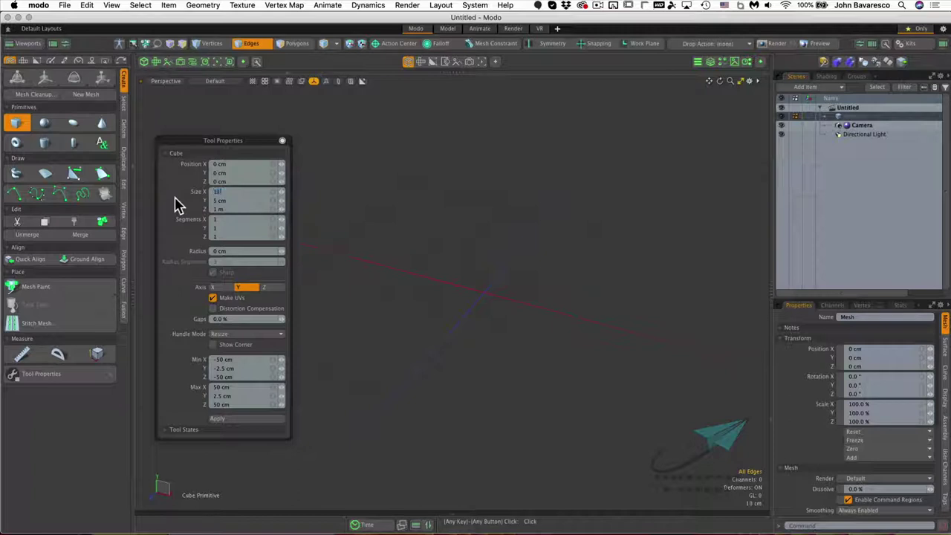
type("15")
key("Tab")
key("Tab")
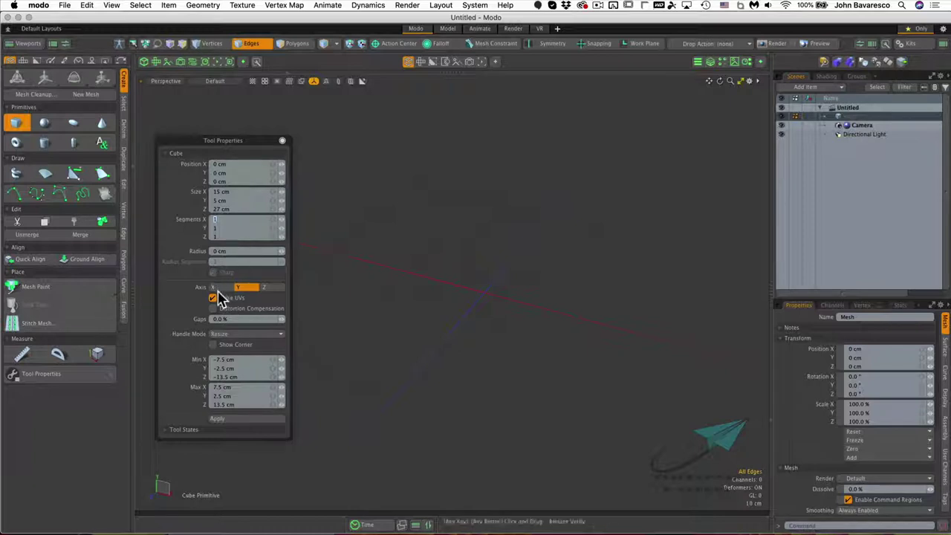
Create the cube from the entered dimensions and close its tool properties
left_click(216, 419)
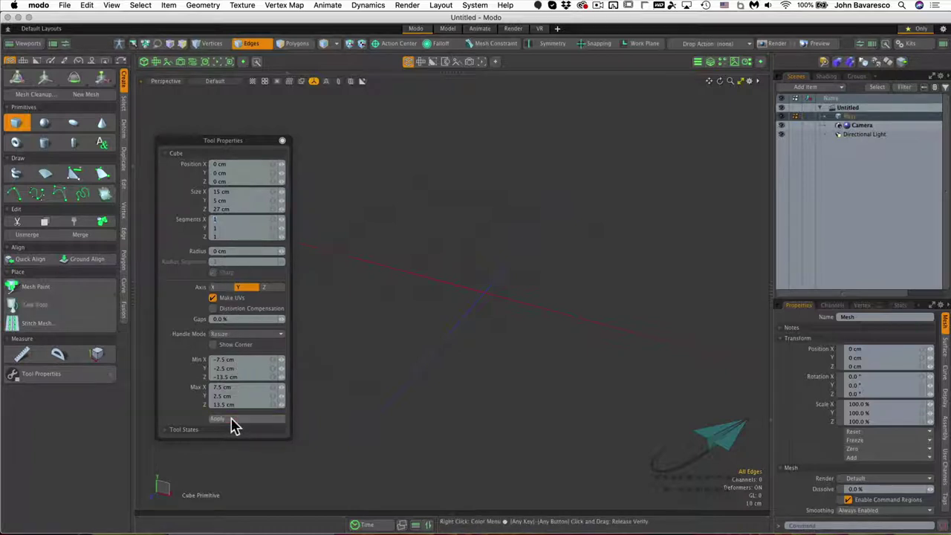
left_click(281, 144)
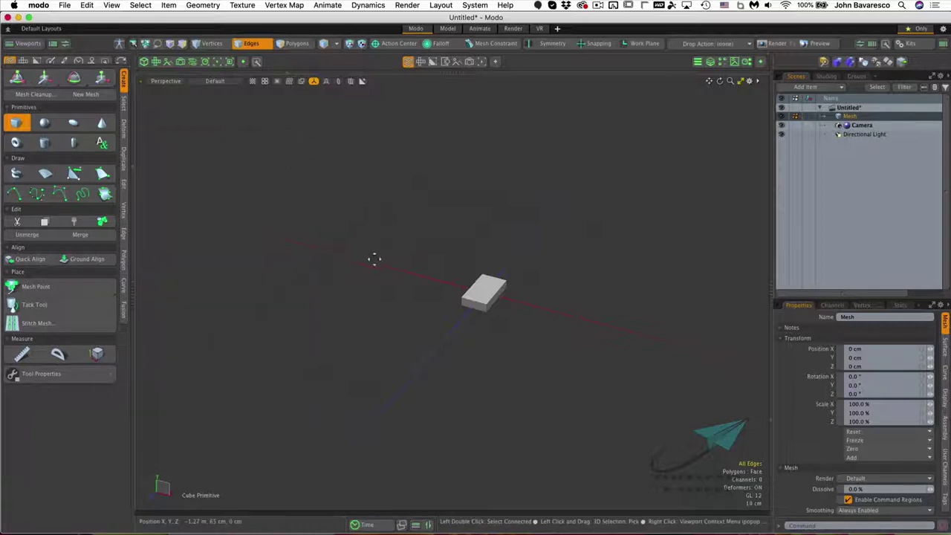
key("shift+a")
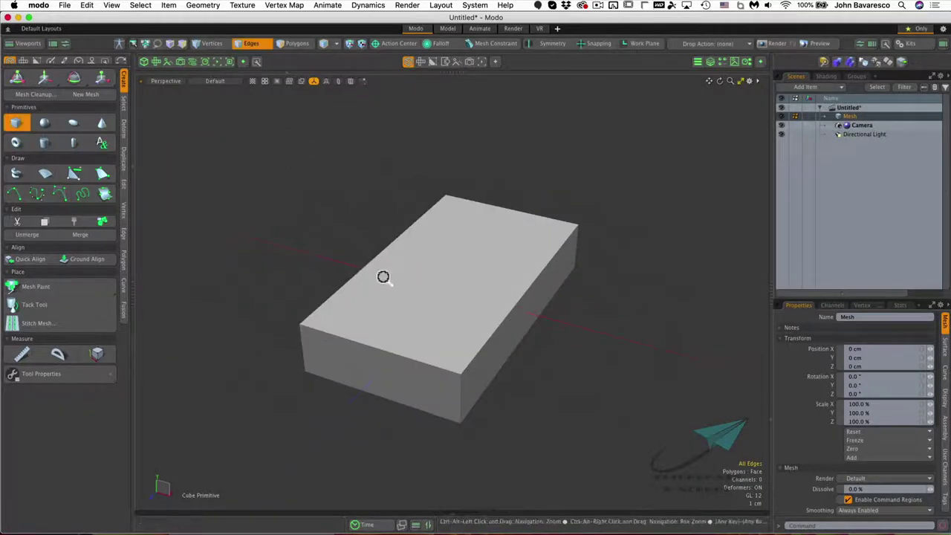
left_click_drag(383, 277, 474, 321, "alt")
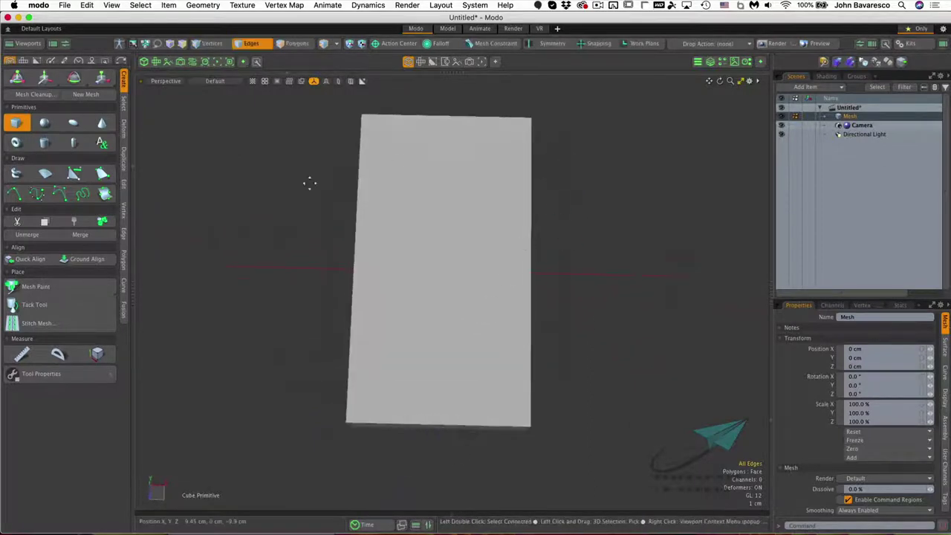
Add two backdrop items to the scene
left_click(842, 91)
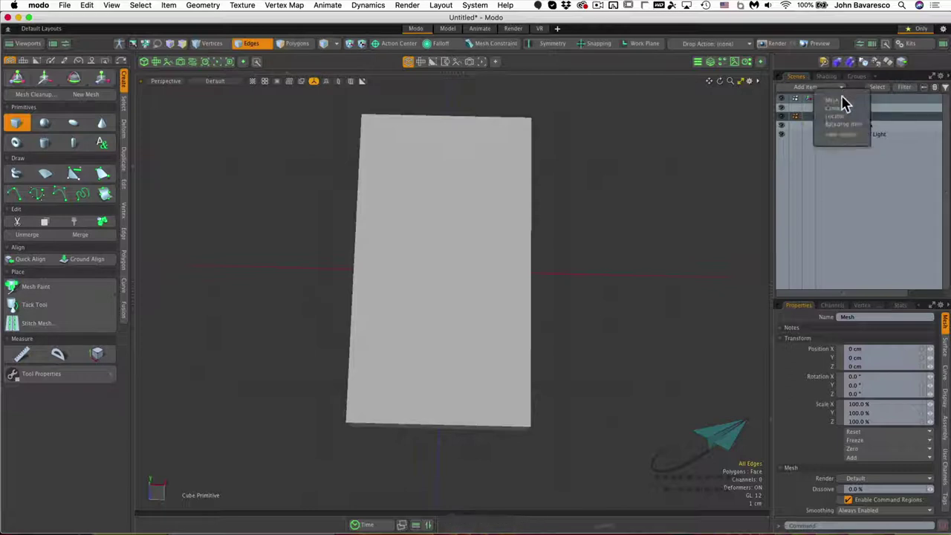
left_click(850, 126)
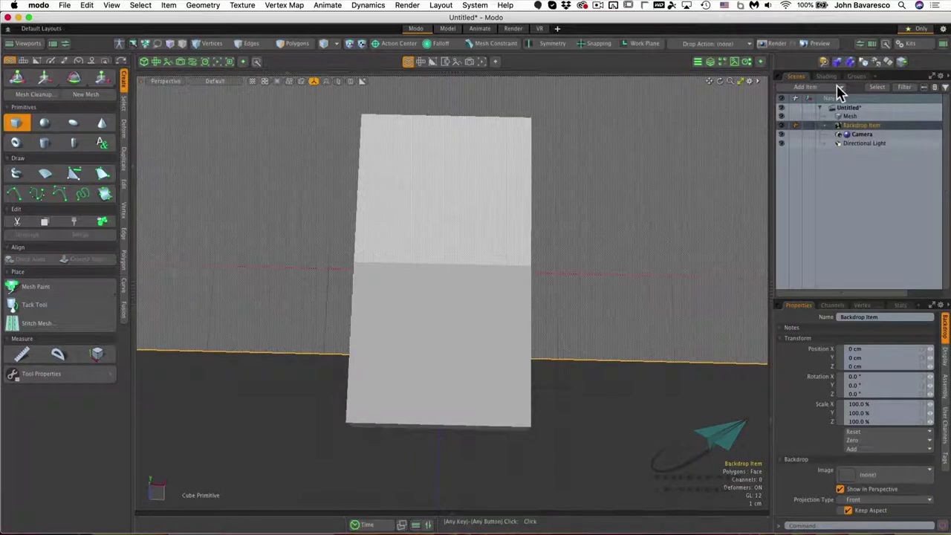
left_click(841, 90)
left_click(839, 86)
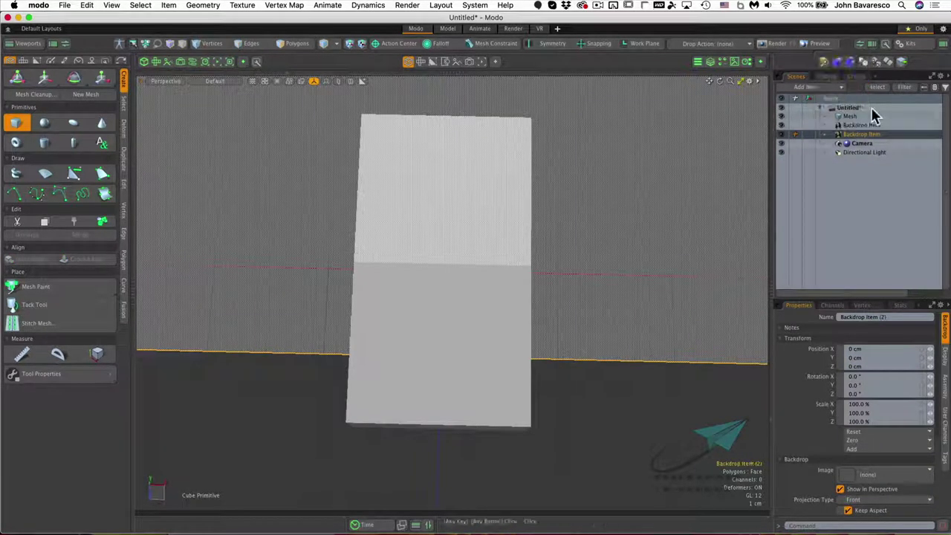
Rename the first backdrop item as Top Backdrop and set its projection type to Top
left_click(866, 127)
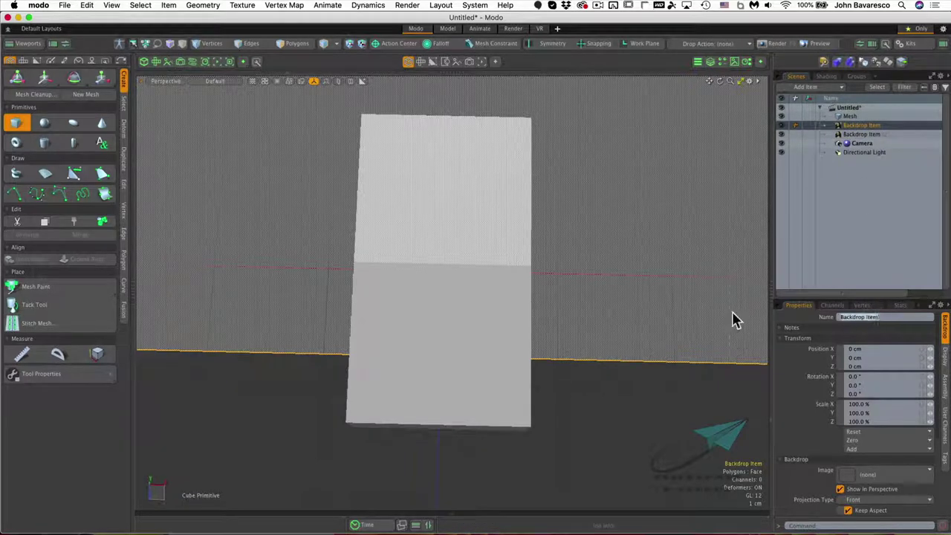
type("Top Backdrop")
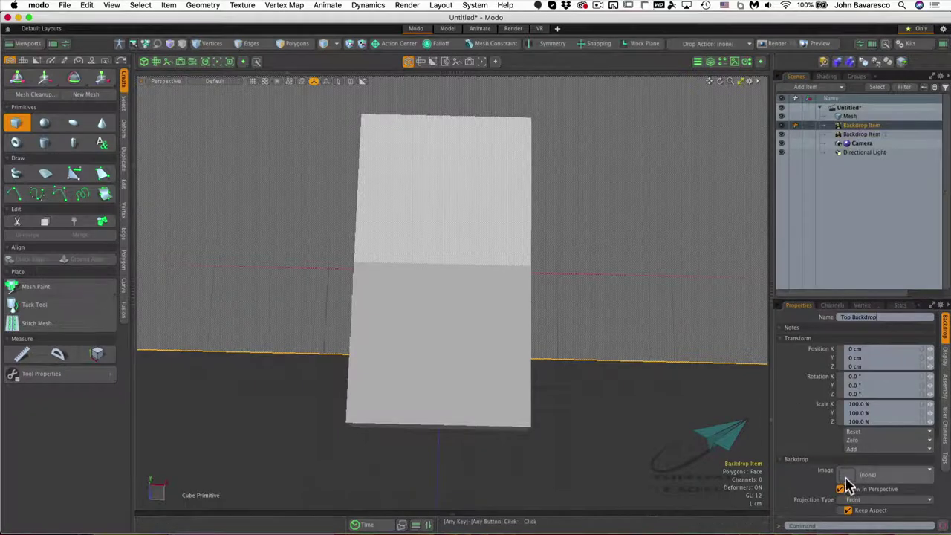
left_click(869, 501)
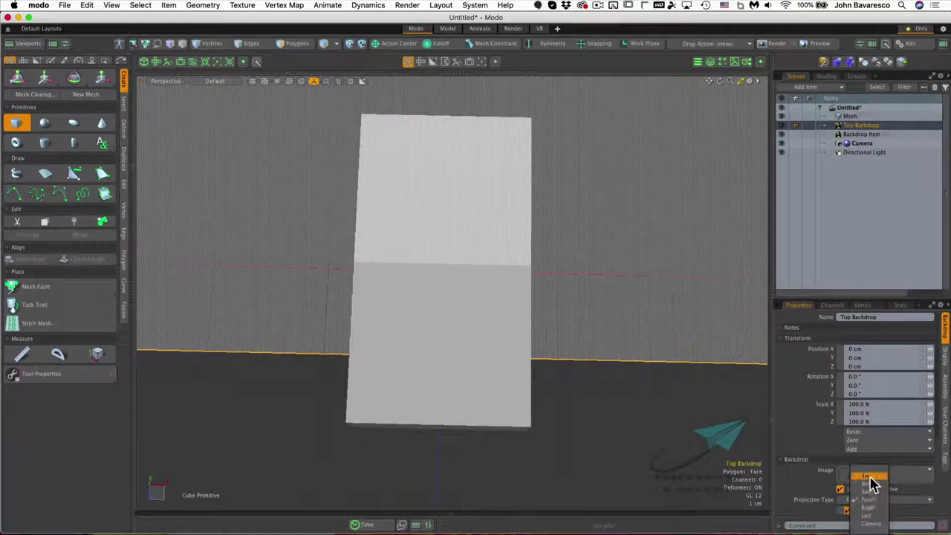
left_click(872, 479)
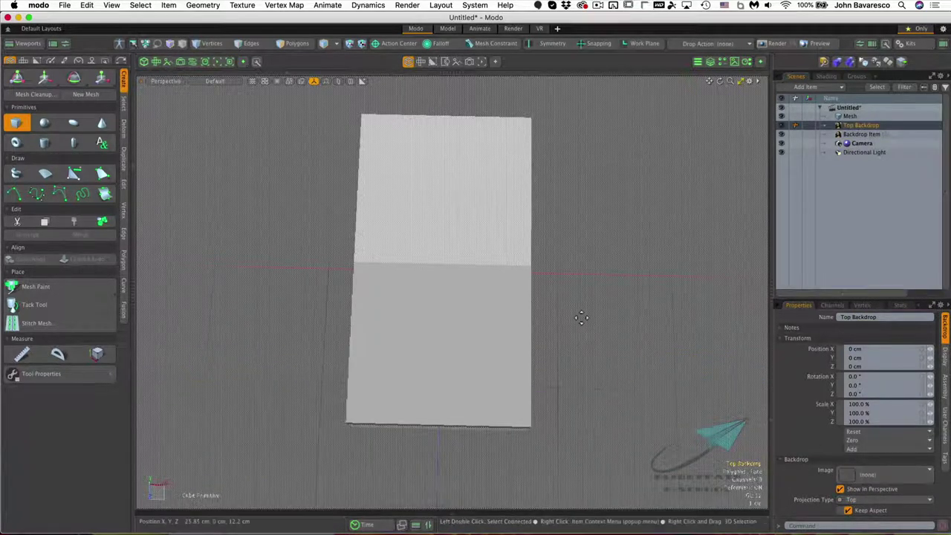
Rename the second backdrop item as RT Side Backdrop and set its projection type to Right
scroll(512, 337, "down", 5)
left_click_drag(512, 337, 553, 304, "alt")
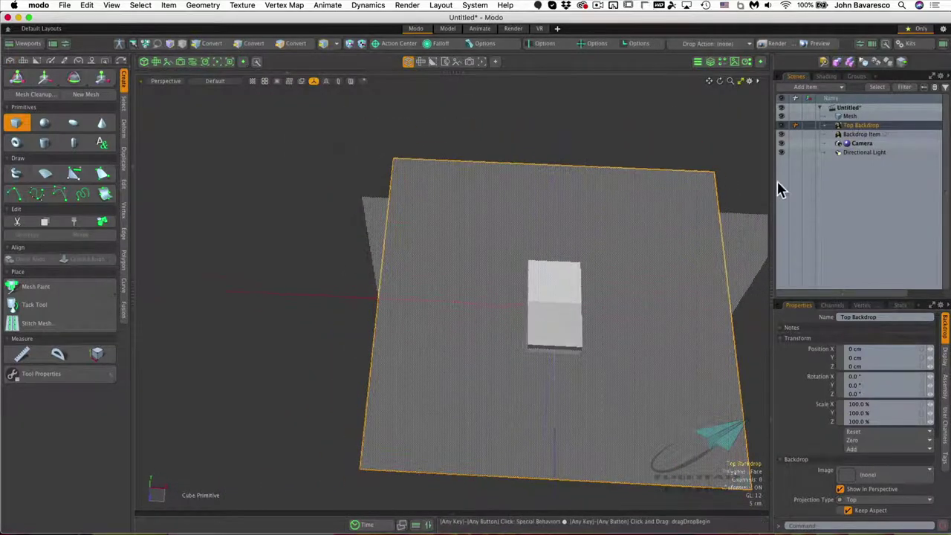
left_click(860, 134)
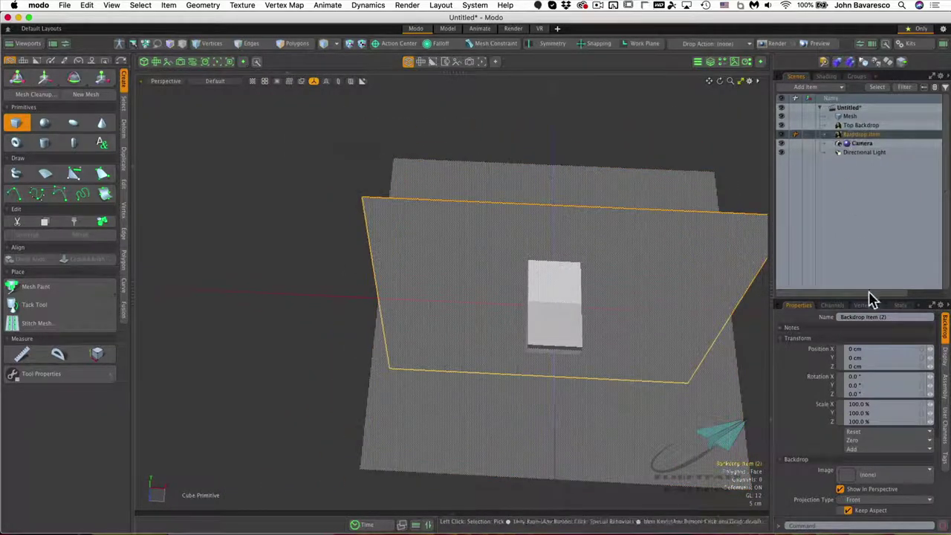
left_click_drag(886, 316, 717, 320)
type("RT Side Backdrop")
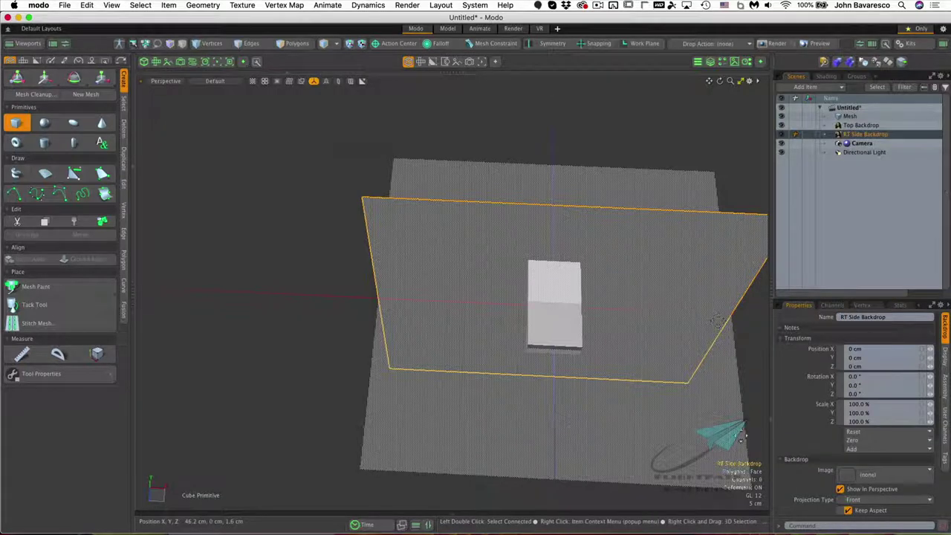
left_click(893, 499)
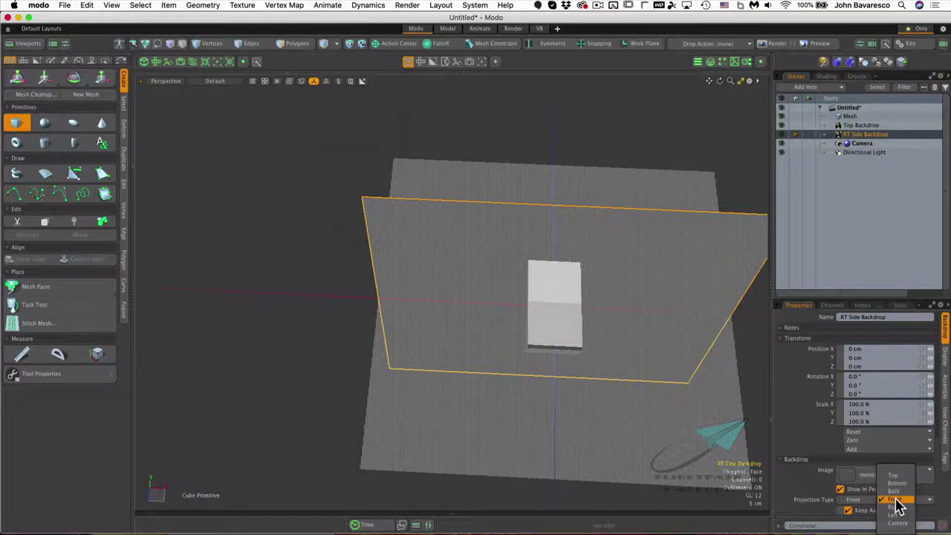
left_click(896, 507)
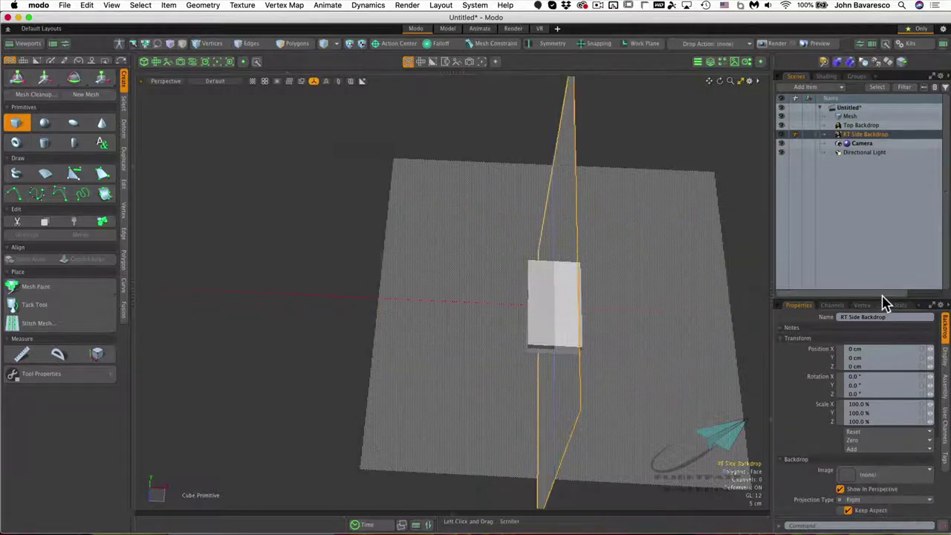
Enlarge the properties area and load SeatTOP.png from the Assets folder as the Top Backdrop's image
left_click_drag(883, 297, 861, 195)
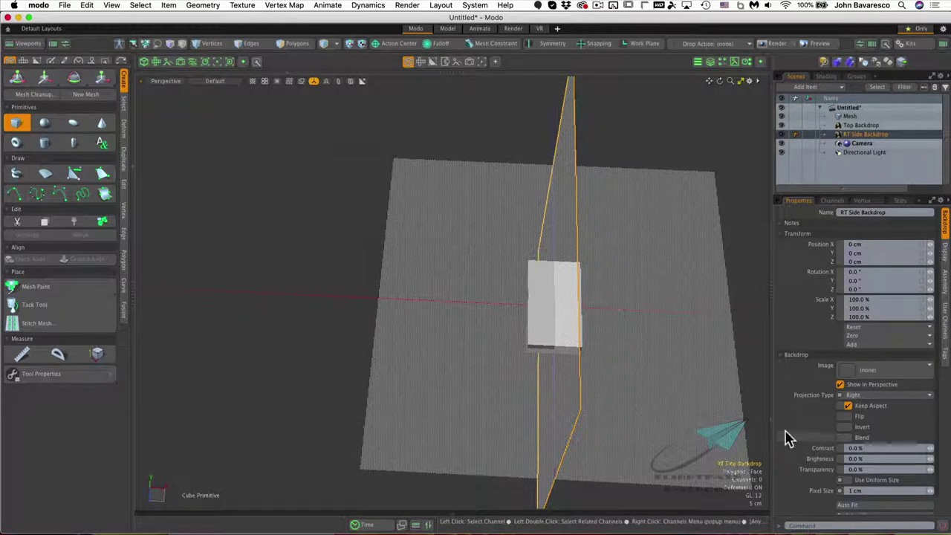
left_click(860, 126)
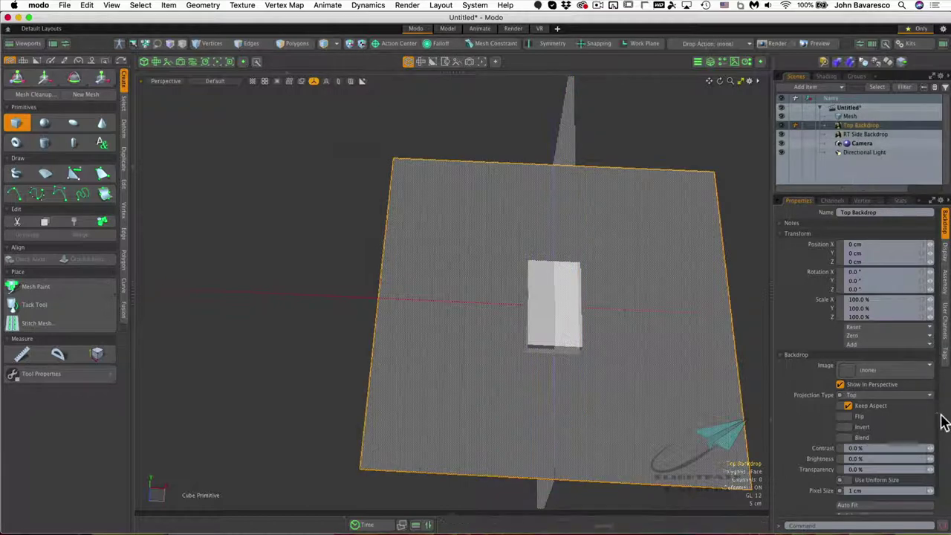
left_click(884, 374)
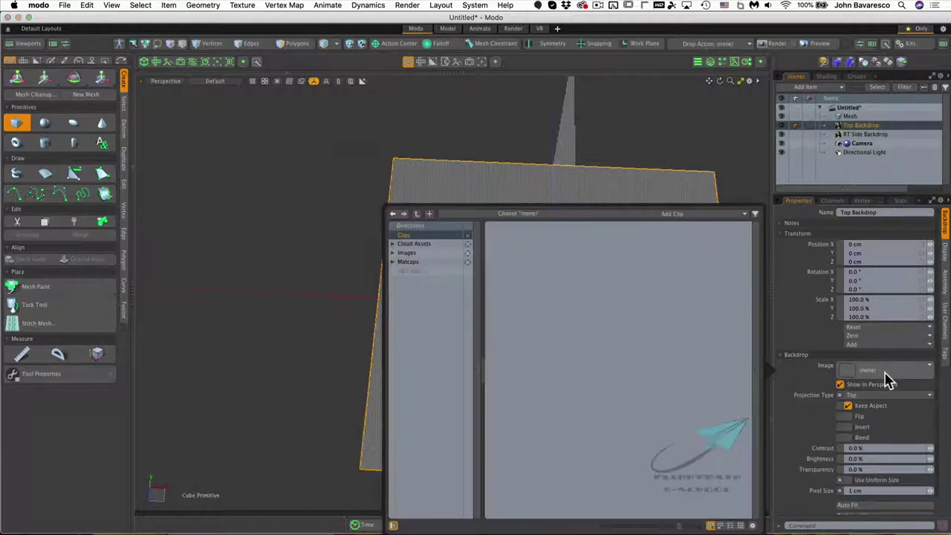
left_click(686, 213)
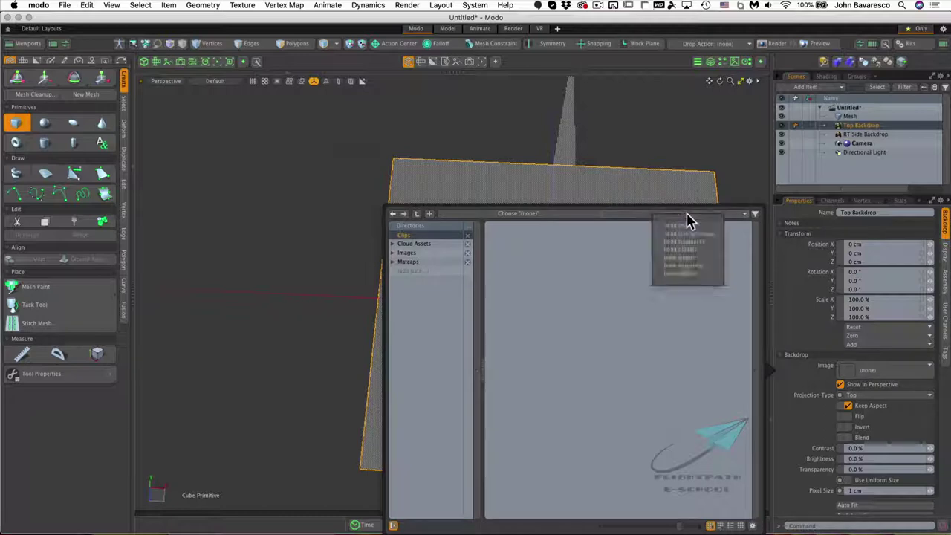
left_click(687, 221)
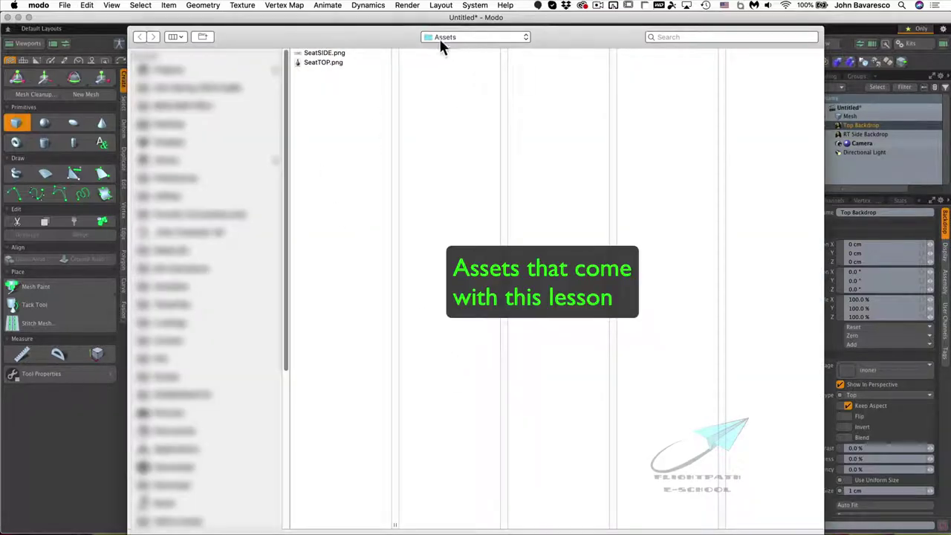
left_click(336, 63)
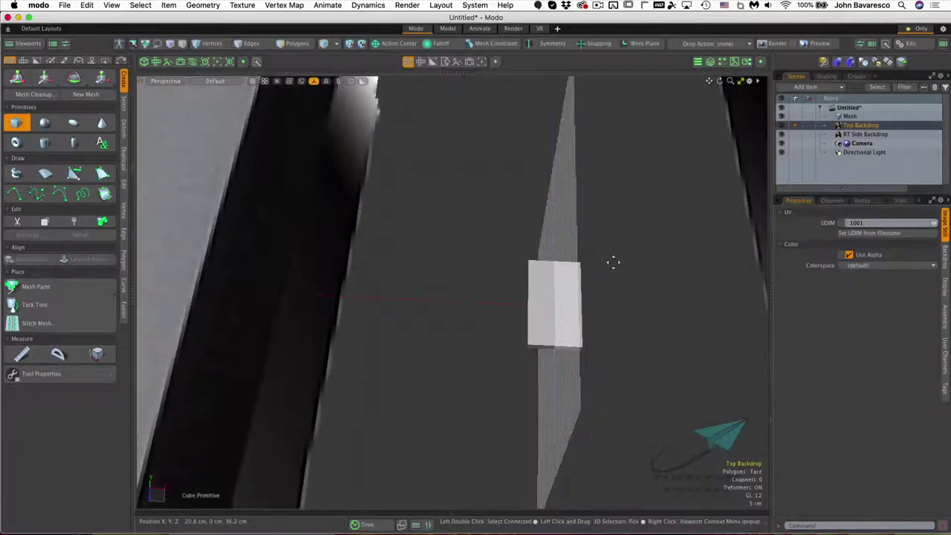
Load SeatSIDE.png from the Assets folder as the RT Side Backdrop's image
left_click(852, 134)
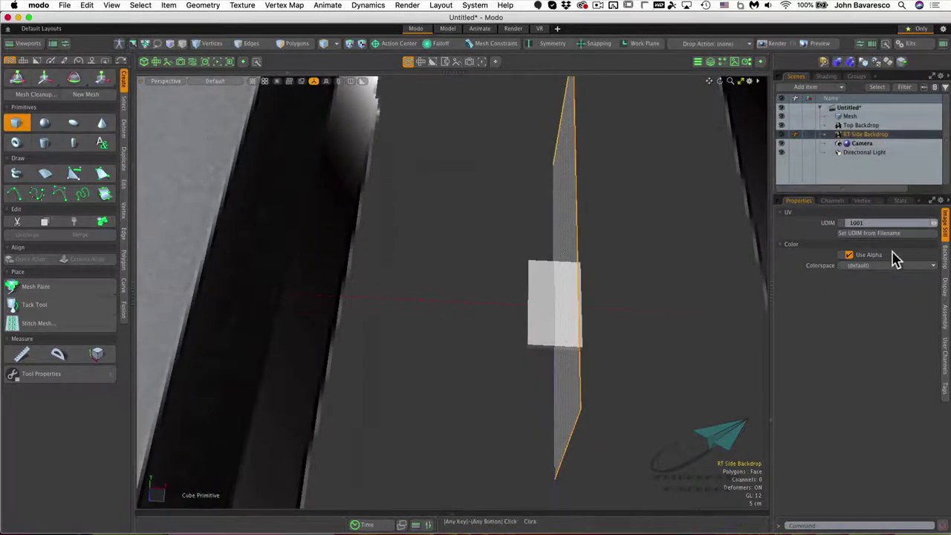
left_click(945, 256)
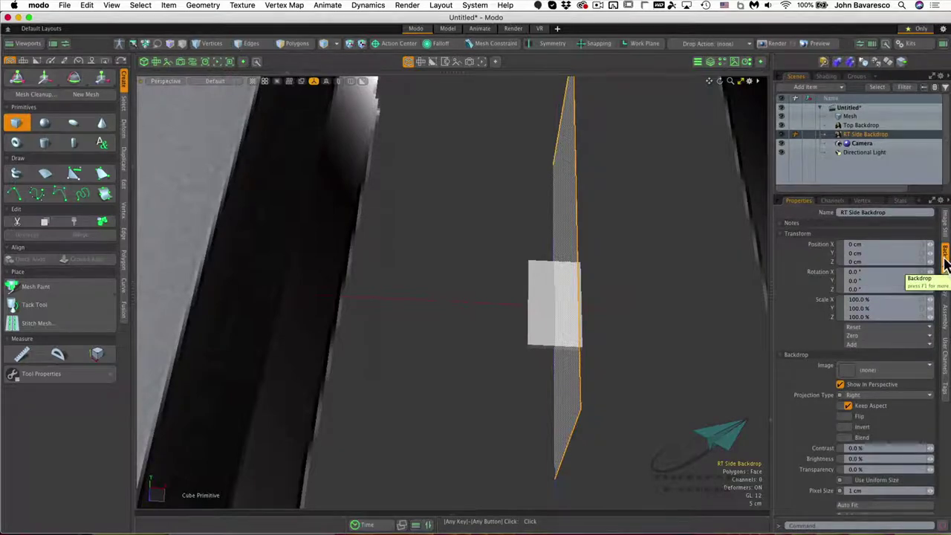
left_click(886, 371)
left_click(633, 217)
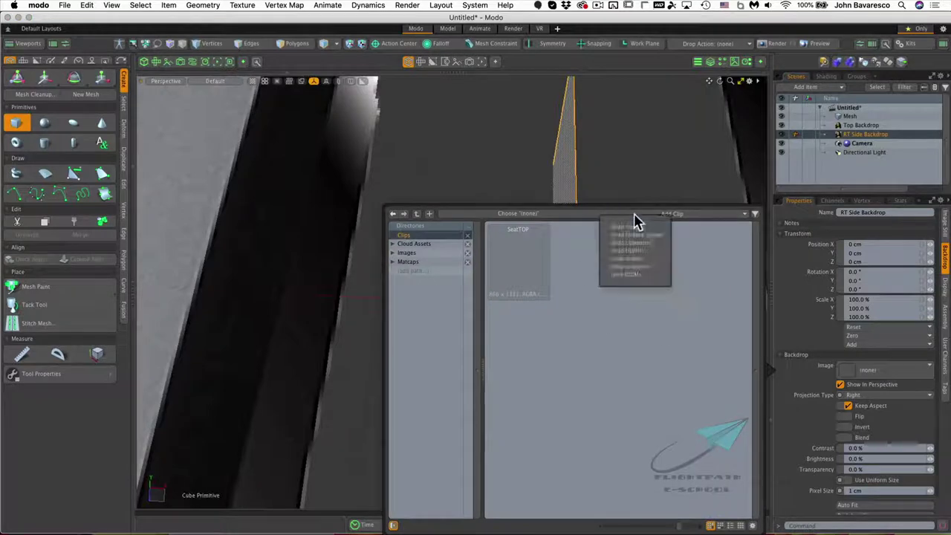
left_click(635, 225)
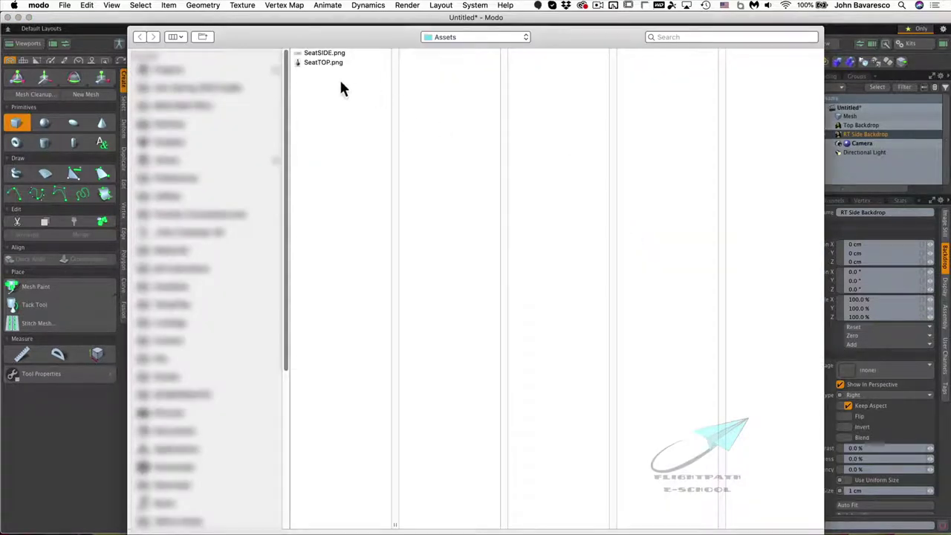
left_click(331, 54)
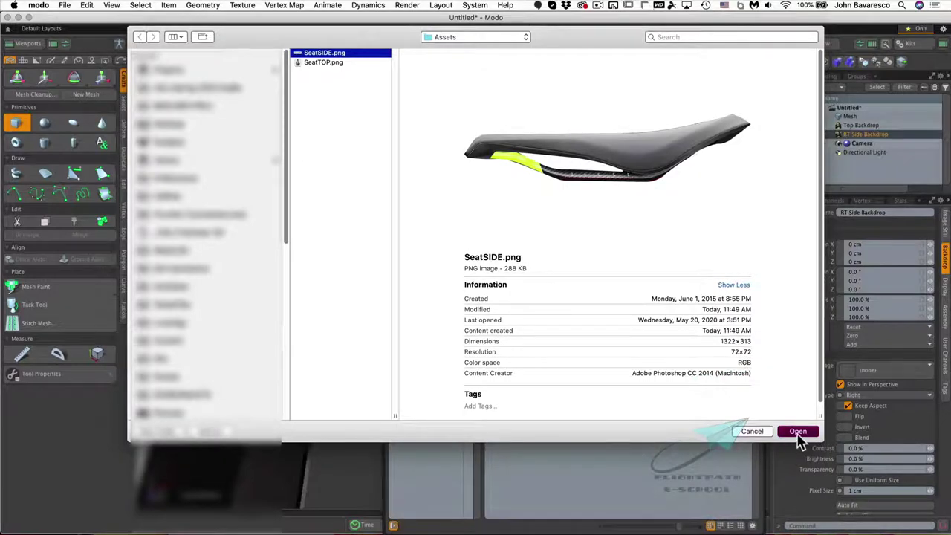
left_click(799, 439)
Hide the RT Side Backdrop so that only the top image is displayed around the block
left_click_drag(539, 279, 616, 358, "ctrl+alt")
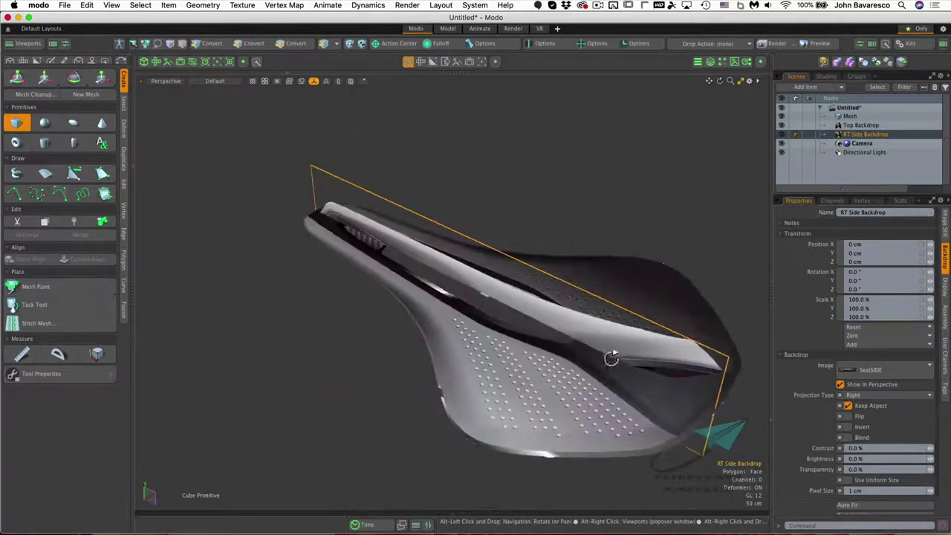
left_click(780, 134)
left_click_drag(607, 285, 603, 344, "ctrl+alt")
Turn off Keep Aspect and turn on Use Uniform Size for the Top Backdrop, and auto-fit it to the block
left_click(847, 126)
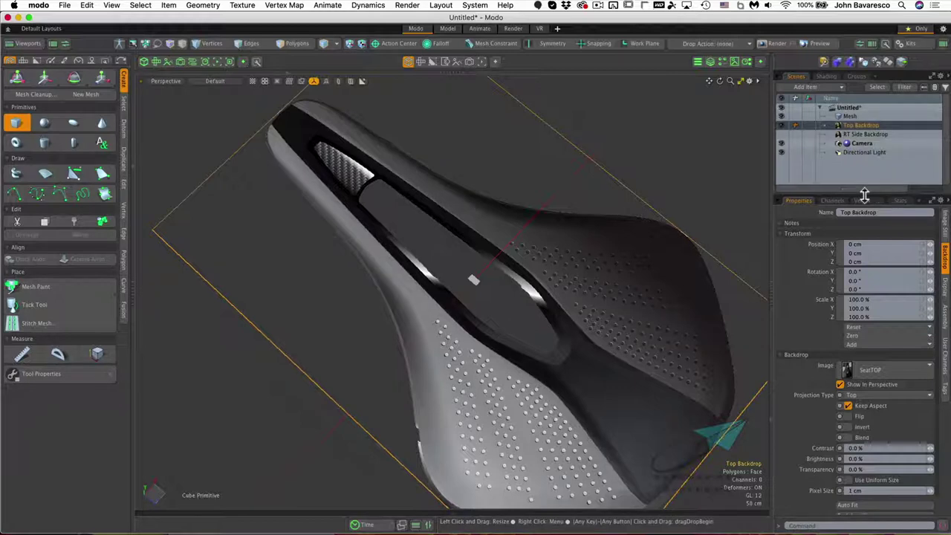
left_click_drag(863, 194, 865, 178)
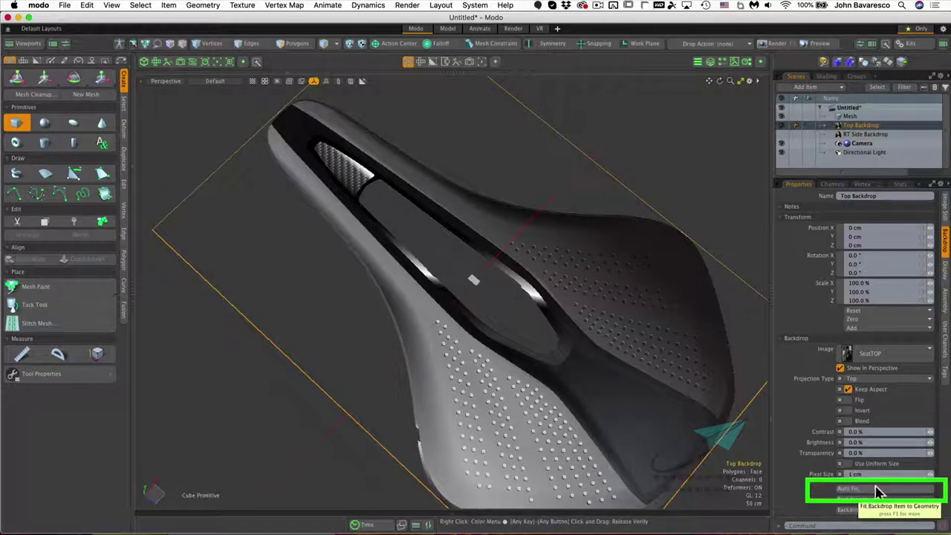
left_click(849, 392)
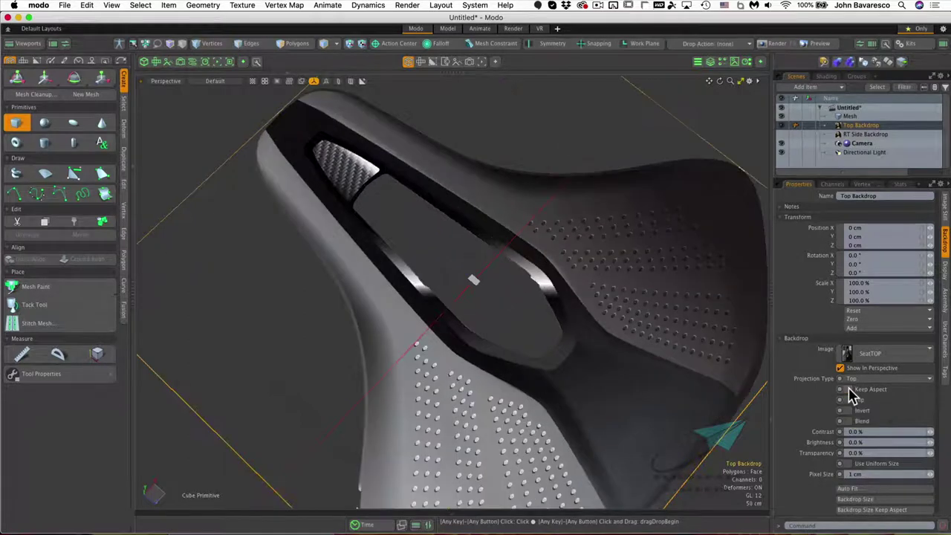
left_click(852, 467)
left_click(857, 489)
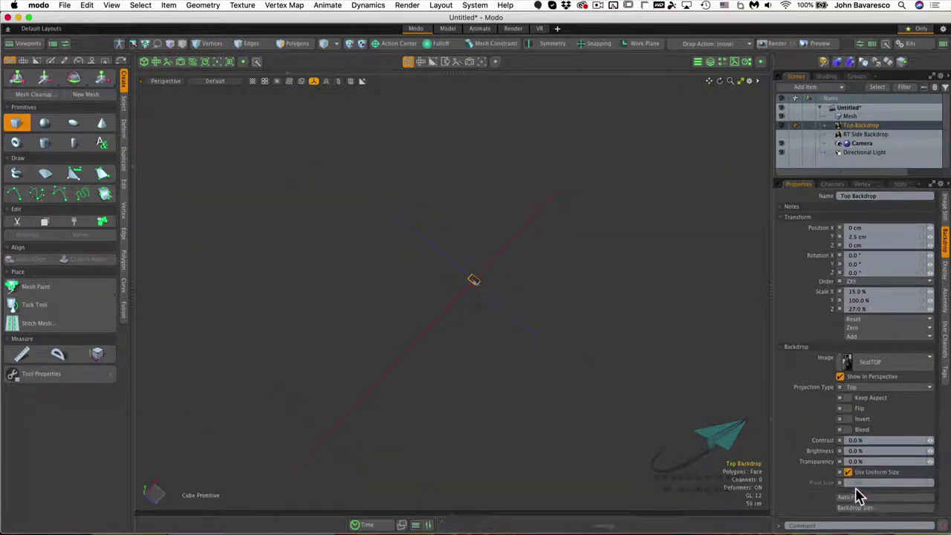
Check the top image's fit on the block, and hide the Top Backdrop and show the RT Side Backdrop instead
left_click_drag(482, 277, 669, 214, "ctrl+alt")
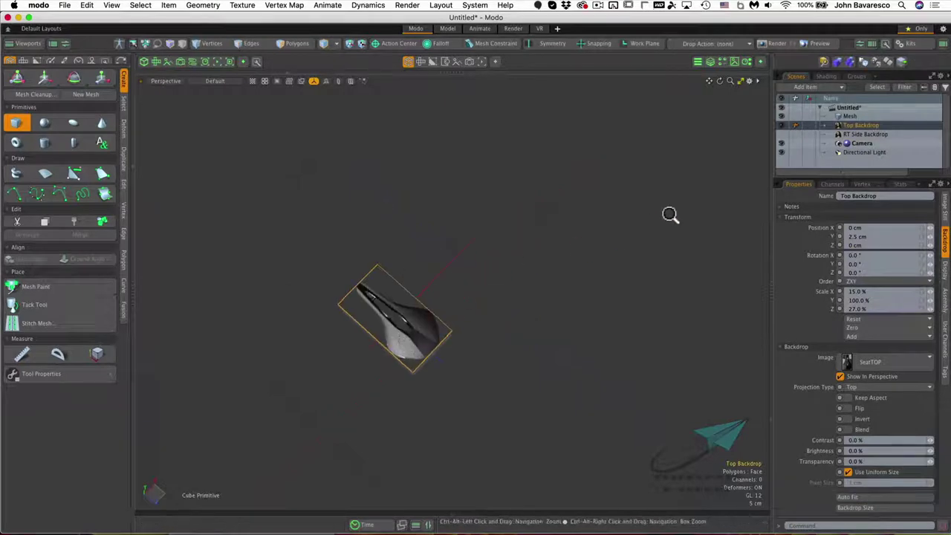
left_click_drag(477, 308, 571, 246, "ctrl+alt")
key("shift+a")
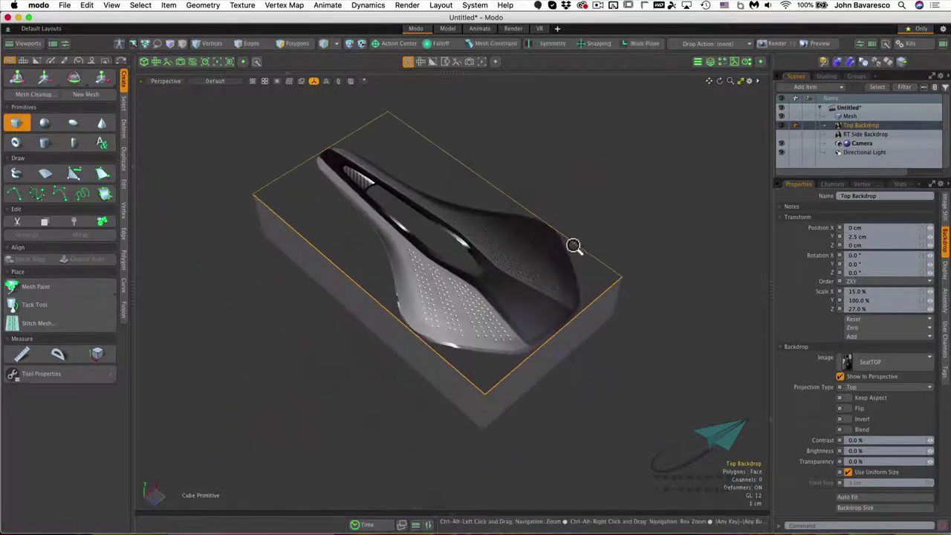
left_click_drag(510, 327, 451, 349, "alt")
key("a")
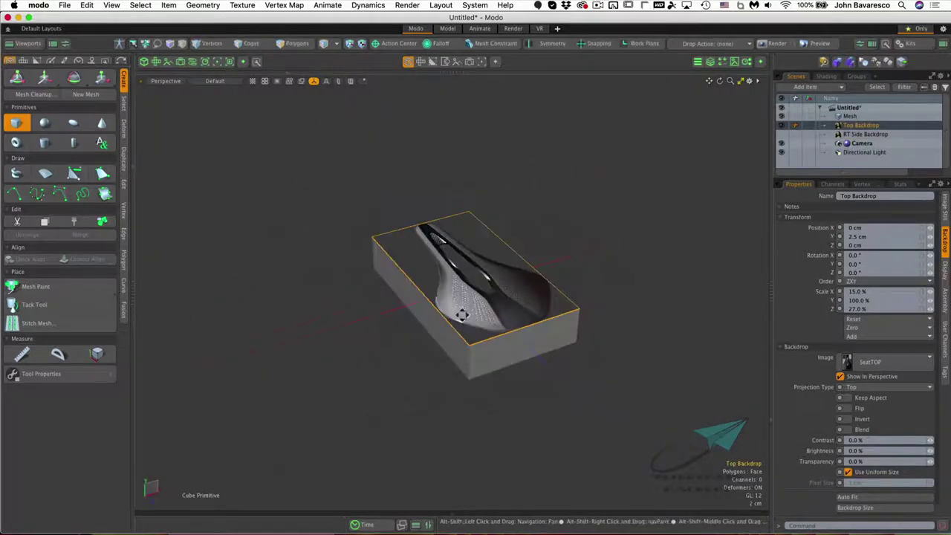
left_click_drag(460, 314, 450, 309, "alt")
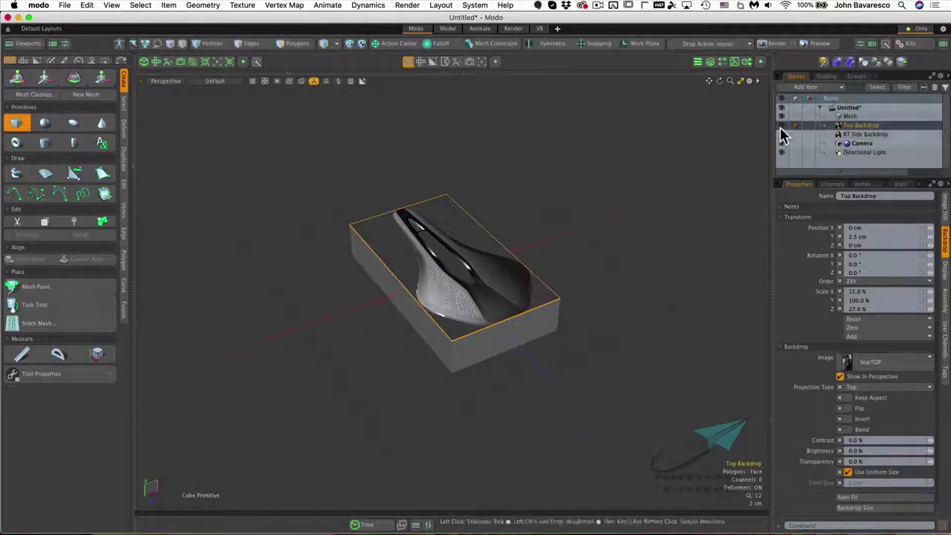
left_click(780, 126)
left_click(781, 135)
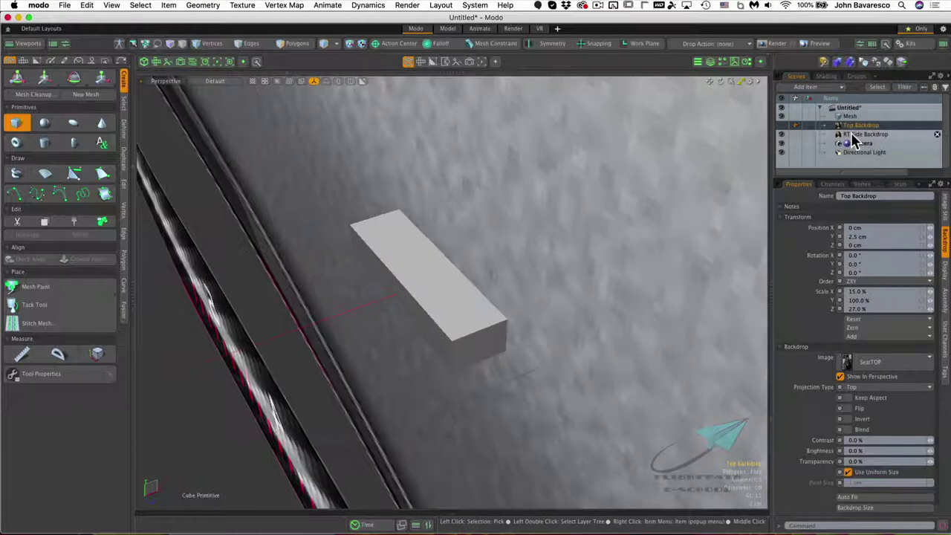
Turn off Keep Aspect and turn on Use Uniform Size for the RT Side Backdrop, and auto-fit it to the block
left_click(853, 135)
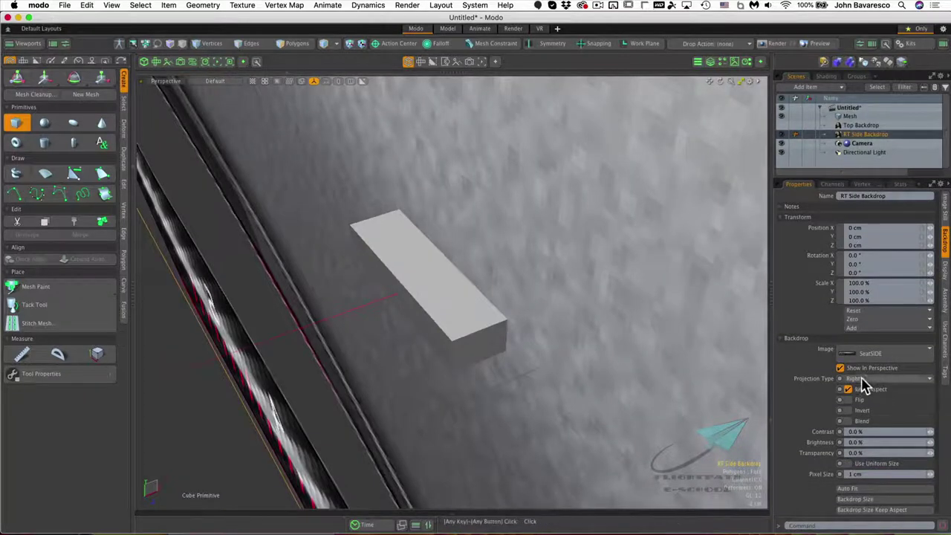
left_click(847, 390)
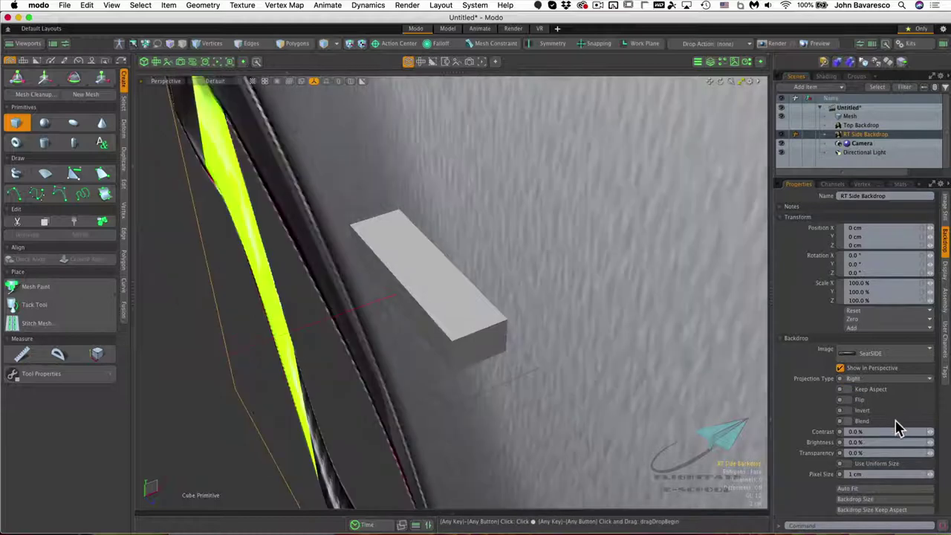
left_click(848, 463)
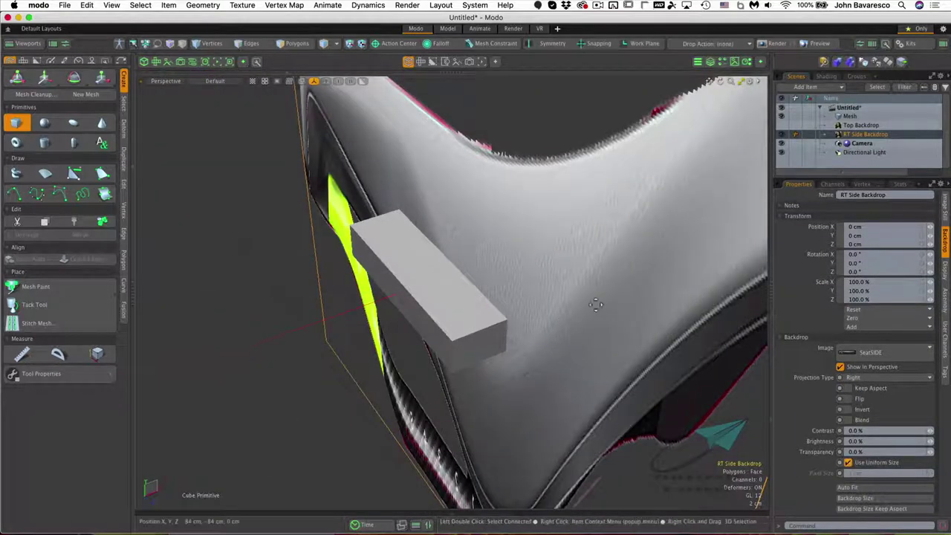
left_click_drag(596, 305, 448, 214, "alt")
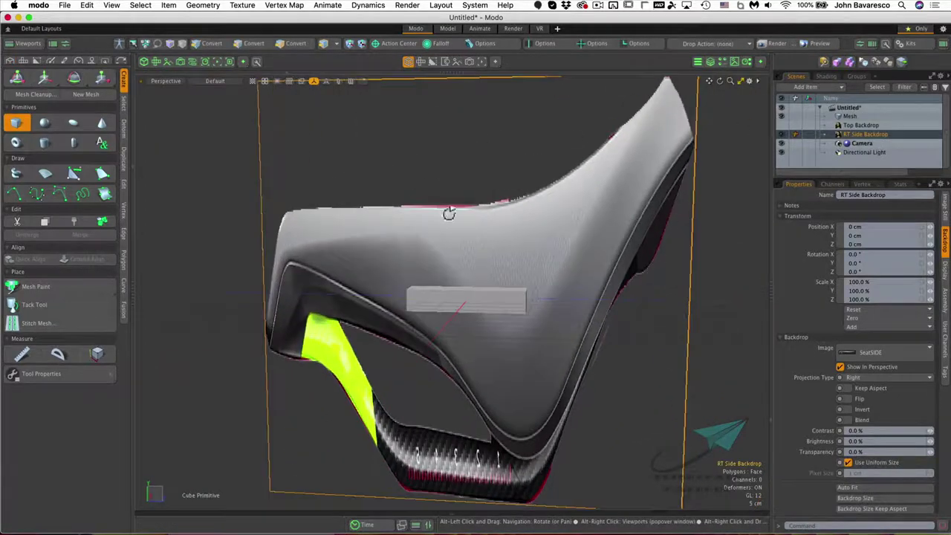
left_click(880, 489)
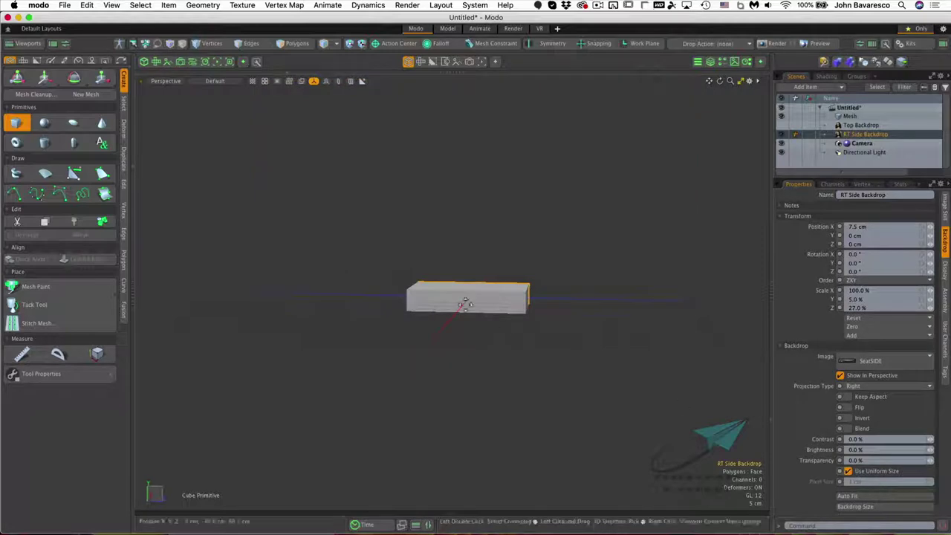
Hide the block mesh and view the fitted top and side saddle images together from an angle
left_click_drag(512, 267, 455, 366, "alt")
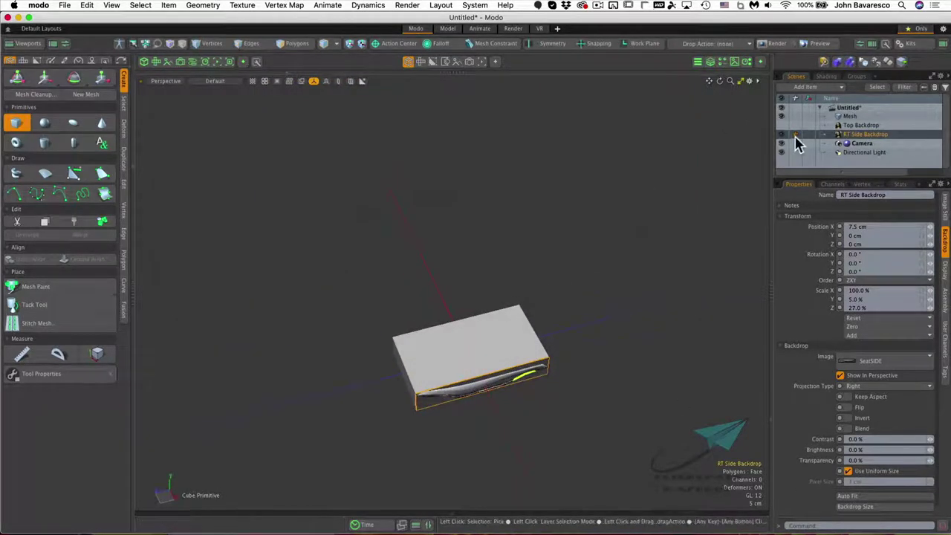
left_click(781, 119)
left_click_drag(519, 349, 473, 338, "alt")
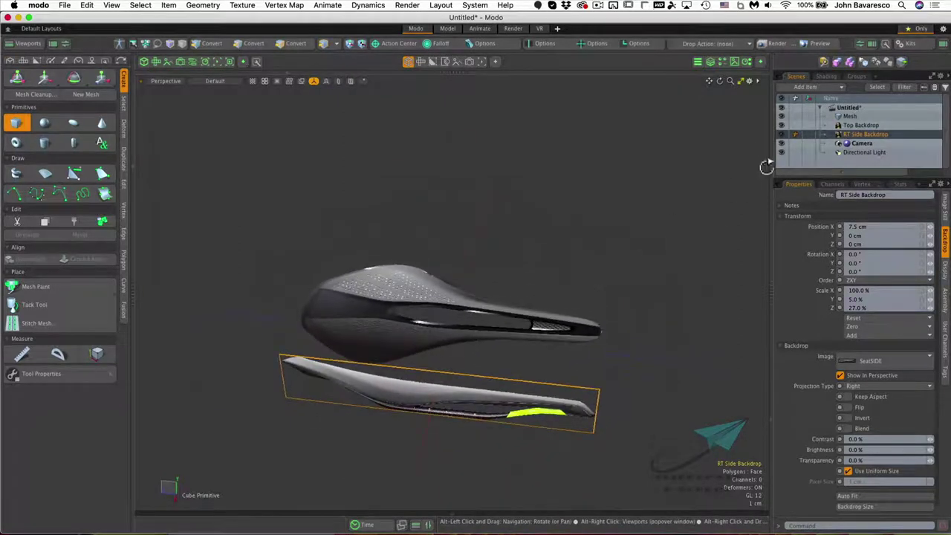
Move the Top Backdrop down beneath the block, to a Y position of -2.55 cm
left_click(867, 127)
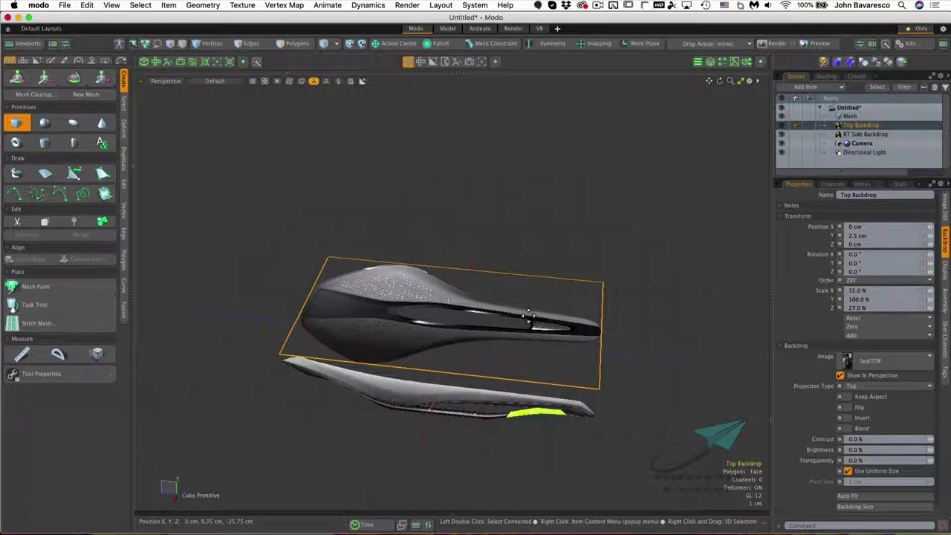
key("w")
left_click_drag(503, 297, 496, 261, "ctrl+alt")
left_click_drag(441, 320, 530, 399)
key("q")
scroll(496, 320, "up", 2)
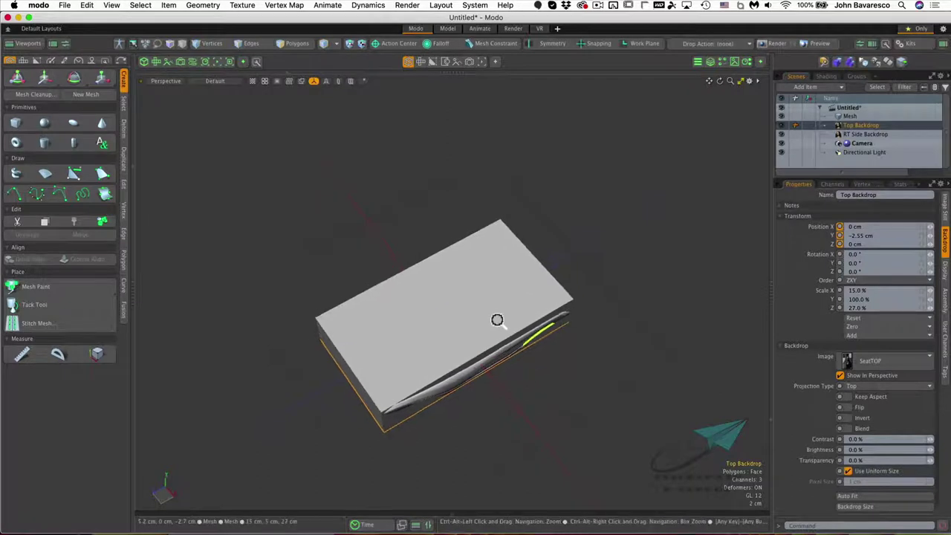
Turn on Overlay Drawing in the perspective viewport's drawing and control properties
key("o")
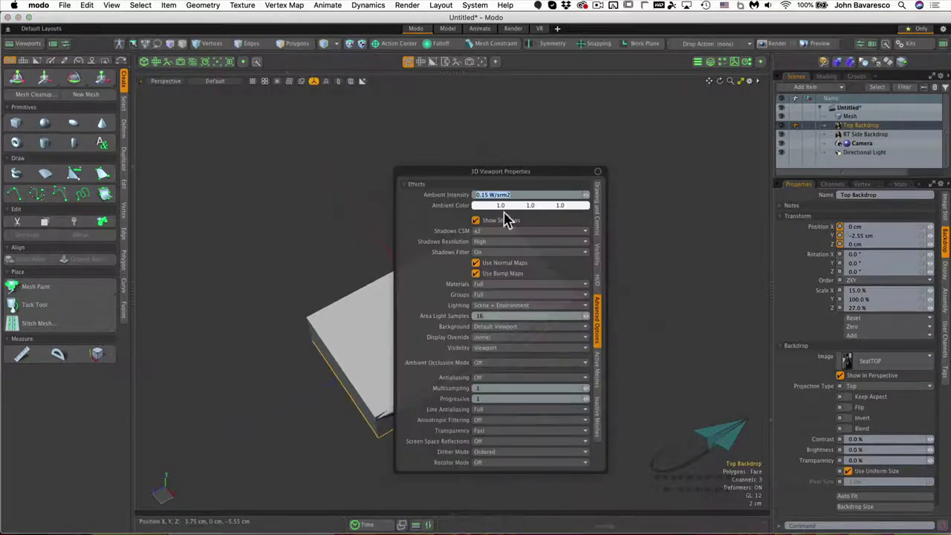
left_click_drag(513, 174, 513, 164)
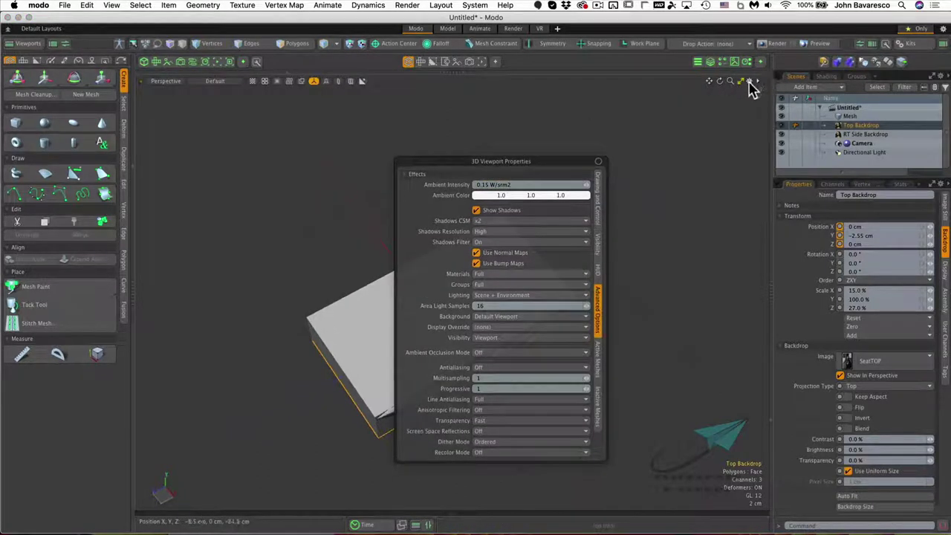
left_click(598, 195)
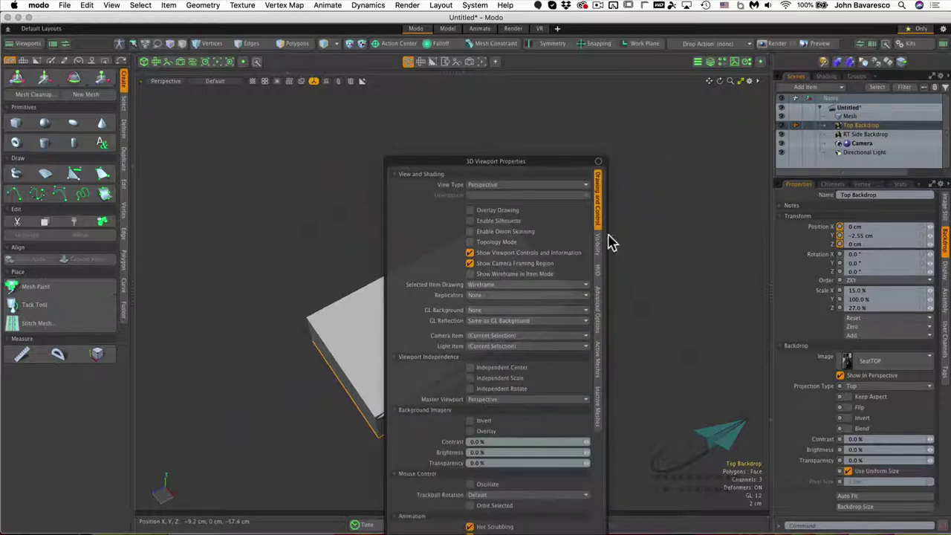
left_click(471, 211)
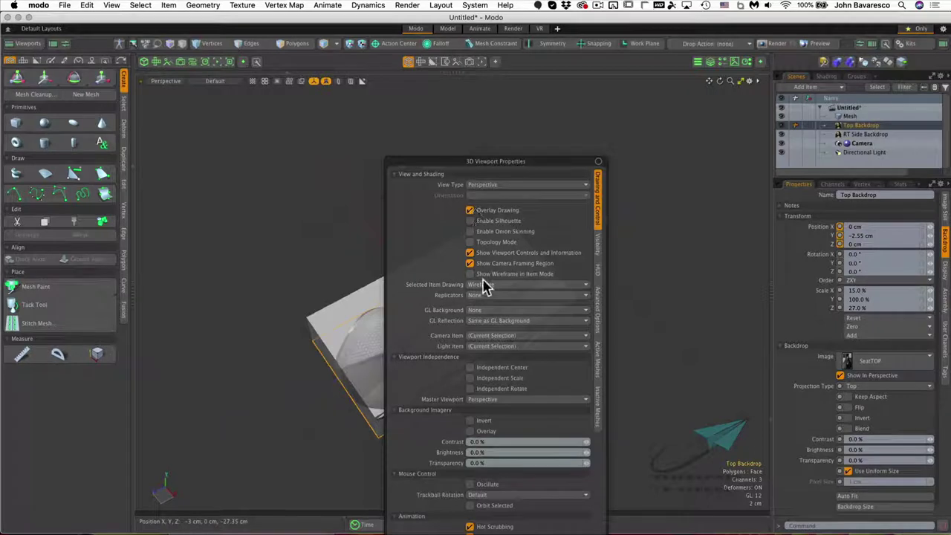
left_click(469, 432)
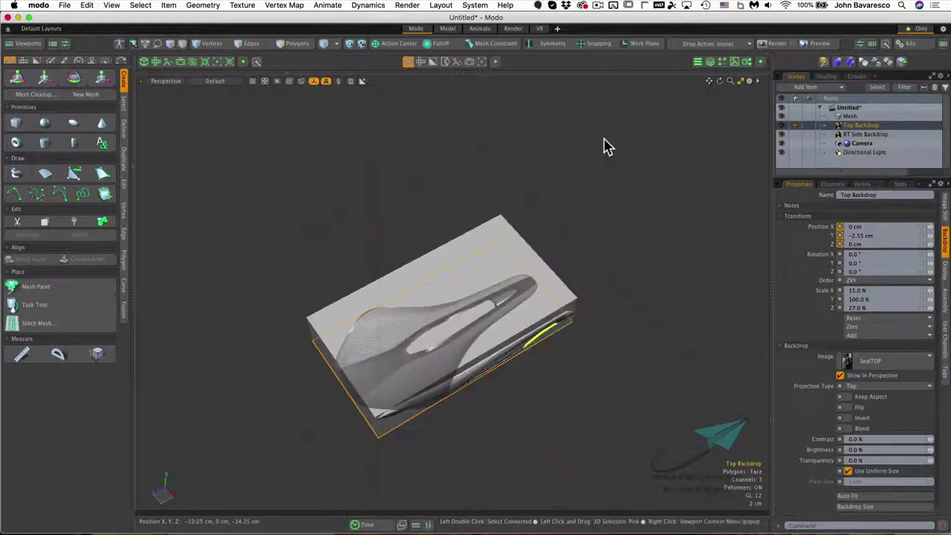
View the top image over the block from the Top view, and try the Ghost mesh display there
key("ctrl+space")
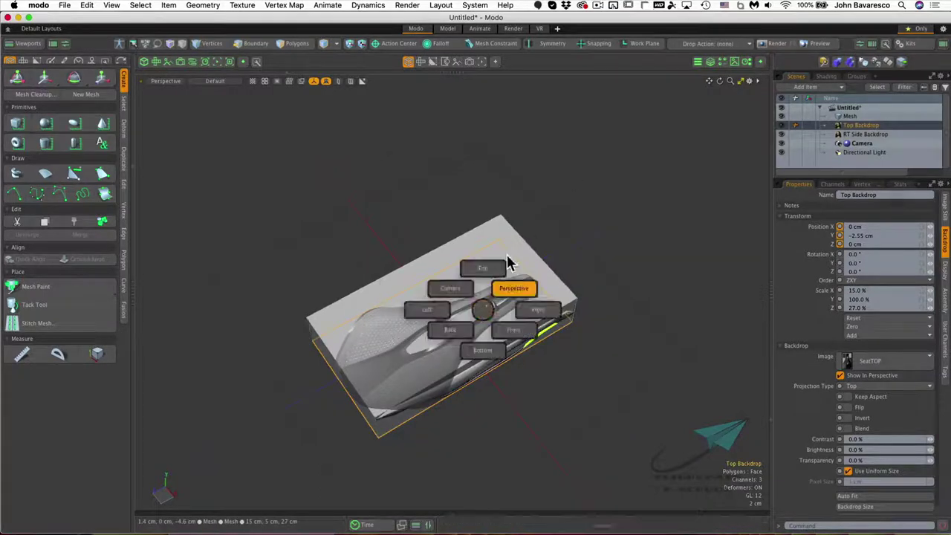
left_click(493, 266)
left_click_drag(465, 276, 469, 299, "ctrl+alt")
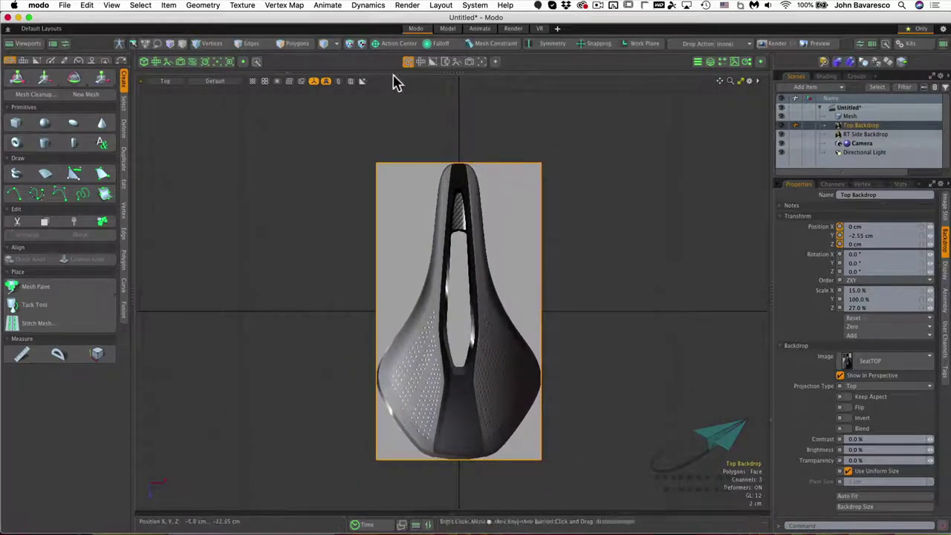
left_click(364, 83)
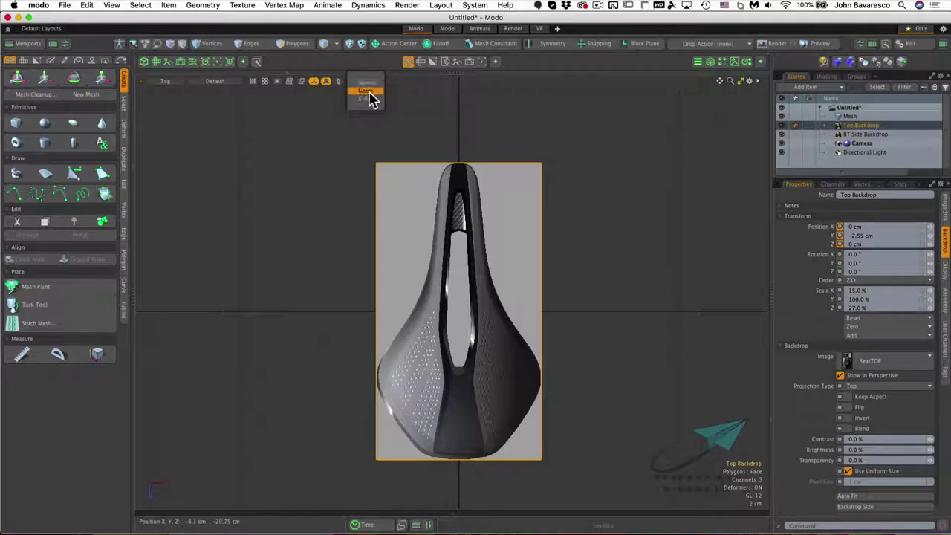
left_click(369, 97)
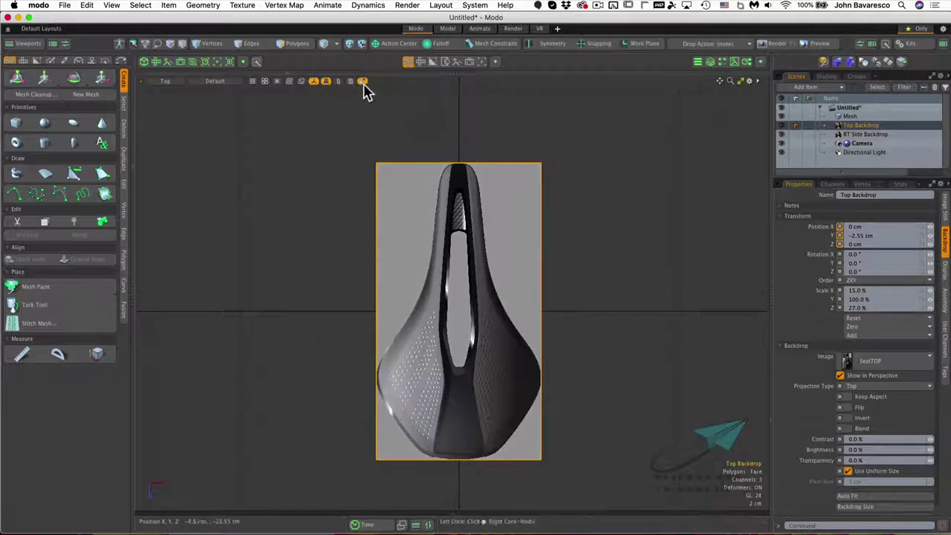
left_click(363, 82)
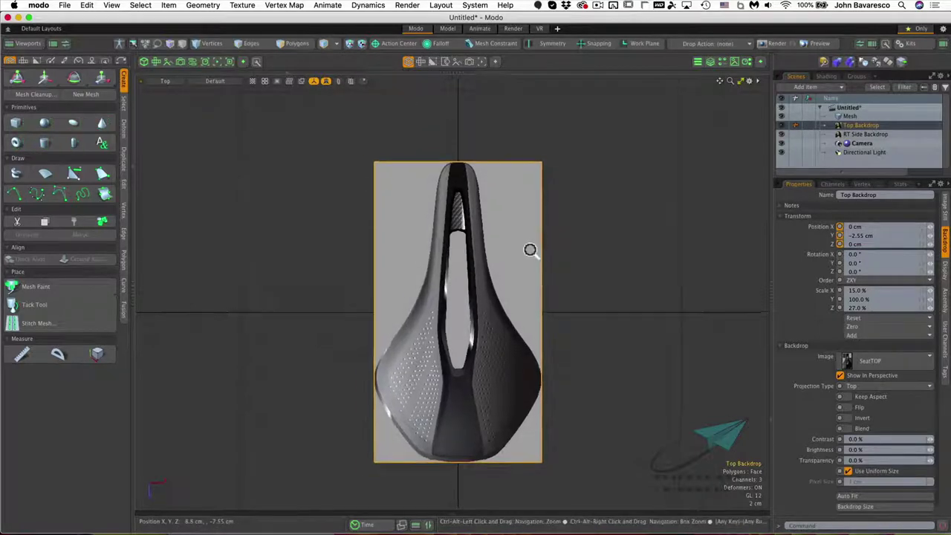
scroll(535, 256, "up", 2)
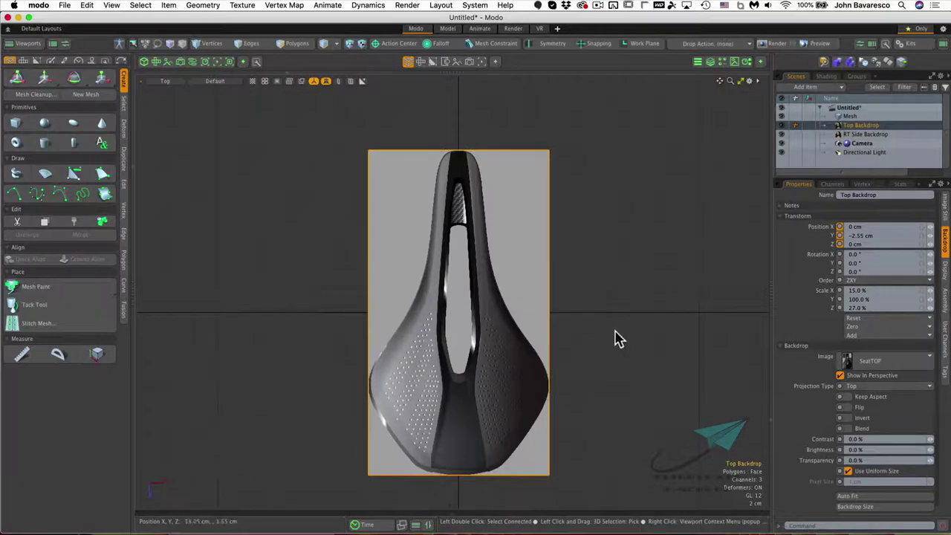
Return to the perspective view, clear the selection and inspect the top image showing through the block
key("ctrl+space")
left_click(637, 306)
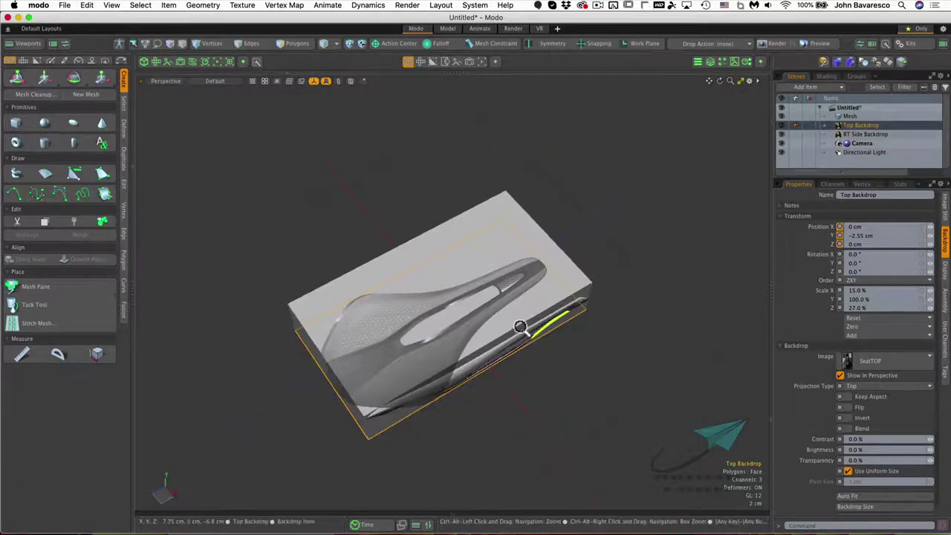
mouse_move(520, 327)
left_mouse_down("alt")
mouse_move(508, 270)
mouse_move(473, 282)
mouse_move(563, 341)
mouse_move(511, 286)
mouse_move(519, 318)
left_mouse_up("alt")
key("Escape")
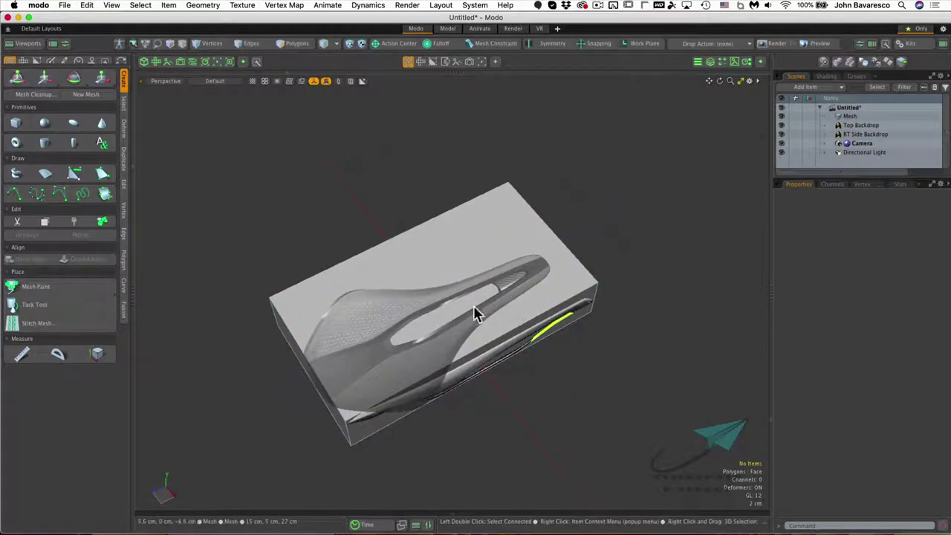
left_click_drag(437, 326, 487, 344, "alt")
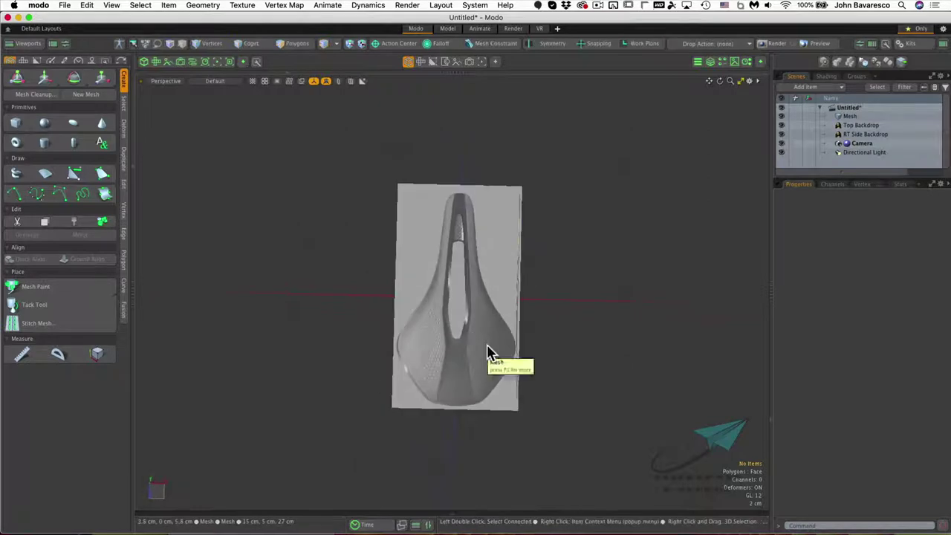
Set the transparency of both the Top Backdrop and the RT Side Backdrop to 33%
left_click(854, 125)
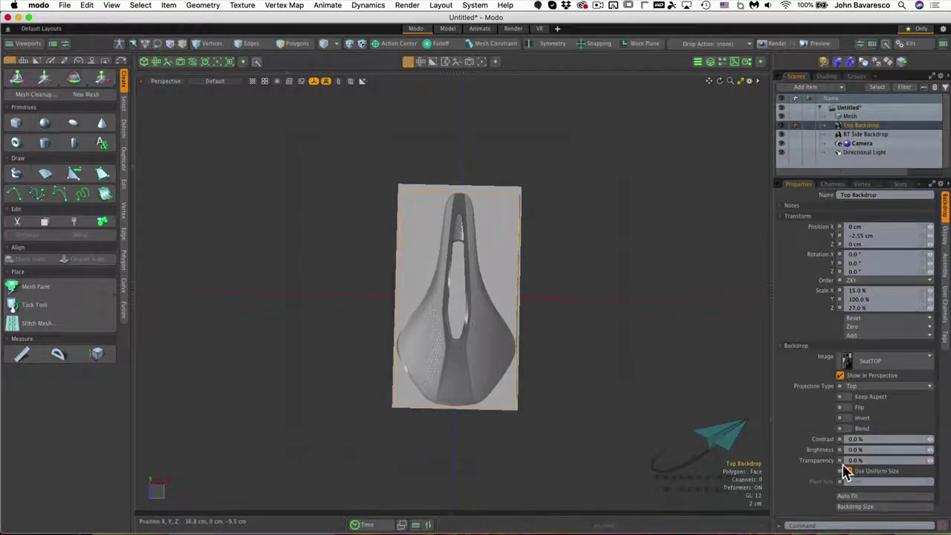
left_click(862, 135, "shift")
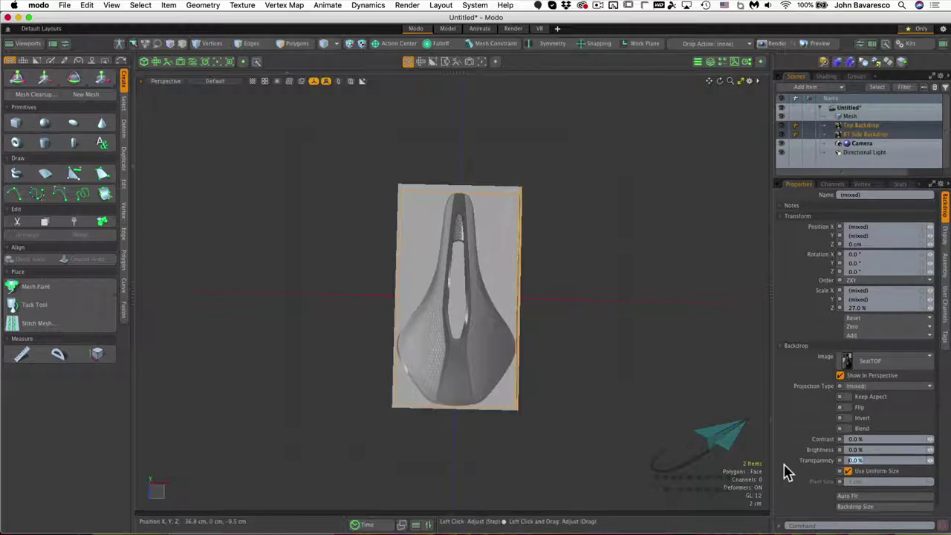
type("33")
key("Return")
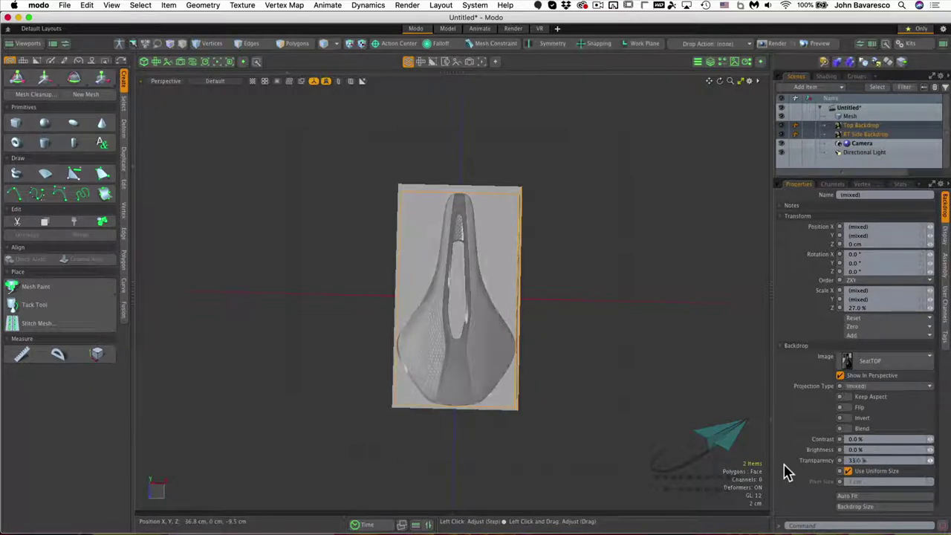
left_click_drag(543, 391, 458, 478, "alt")
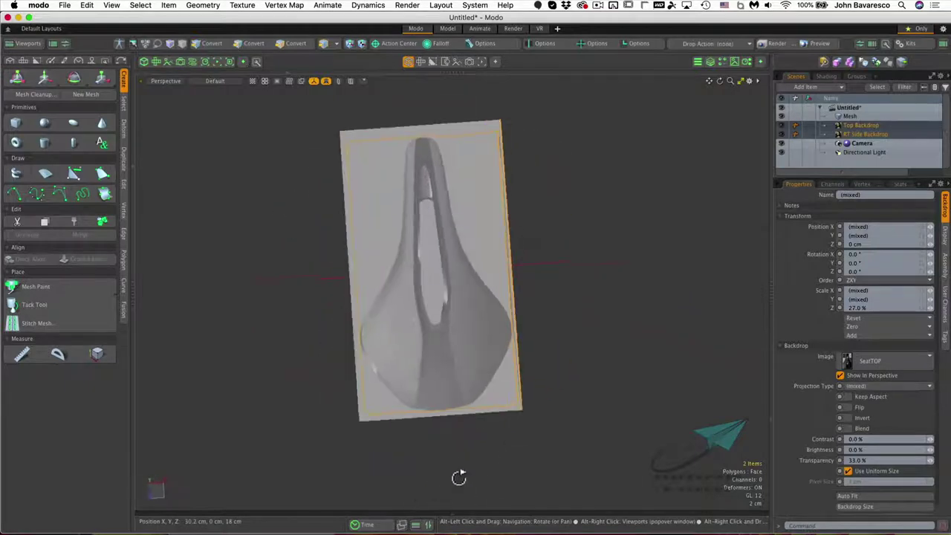
Select the block mesh and rename it Seat
left_click(520, 314)
left_click_drag(520, 314, 624, 388, "alt")
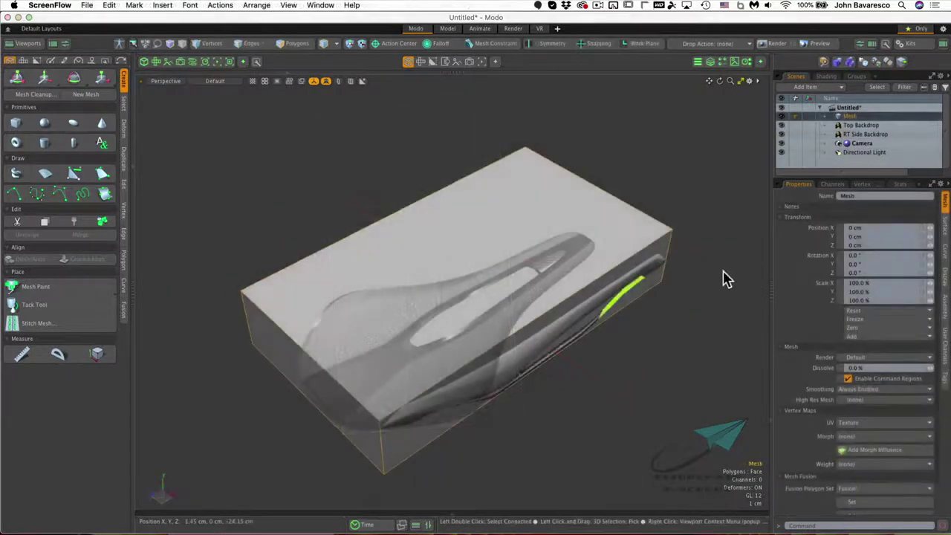
double_click(862, 197)
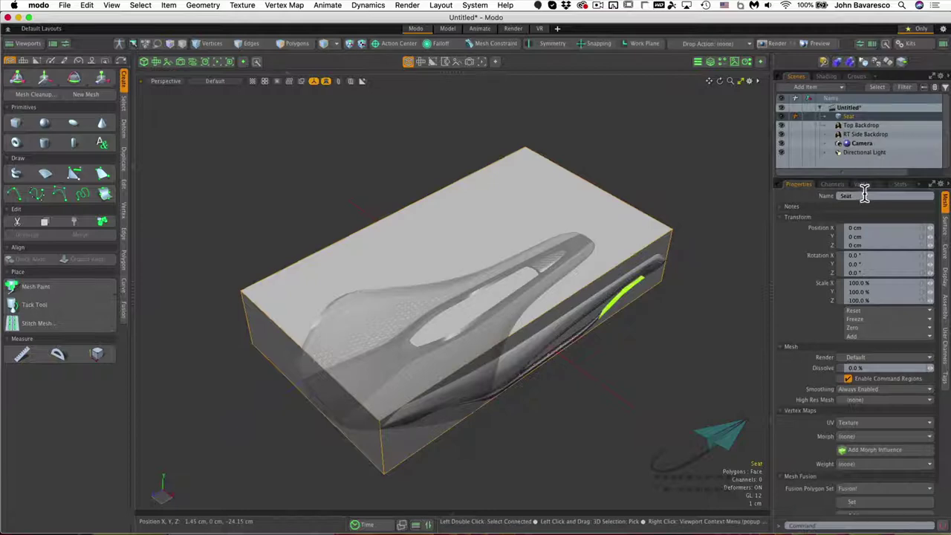
Group the two backdrops under the name Backdrops, test the group's visibility, and place it above the Seat mesh in the item list
left_click(860, 125)
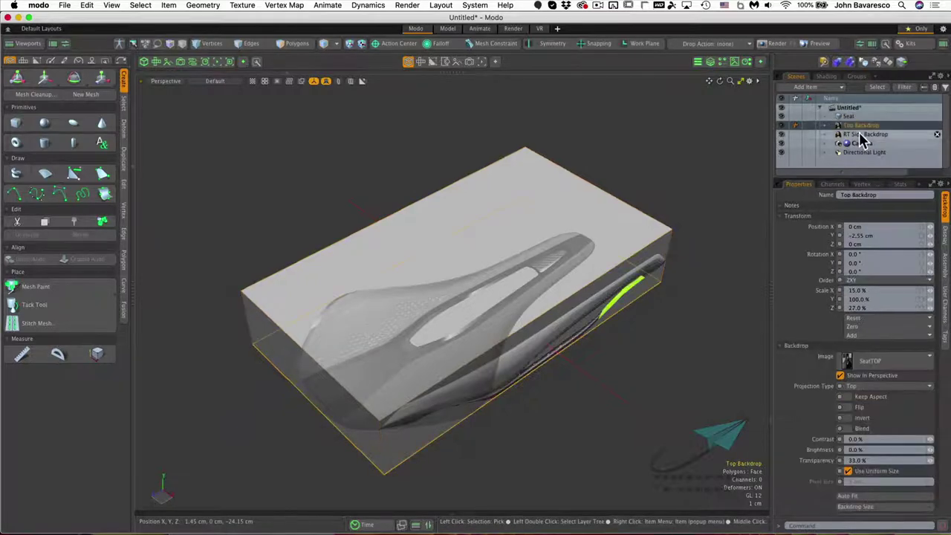
left_click(861, 137, "shift")
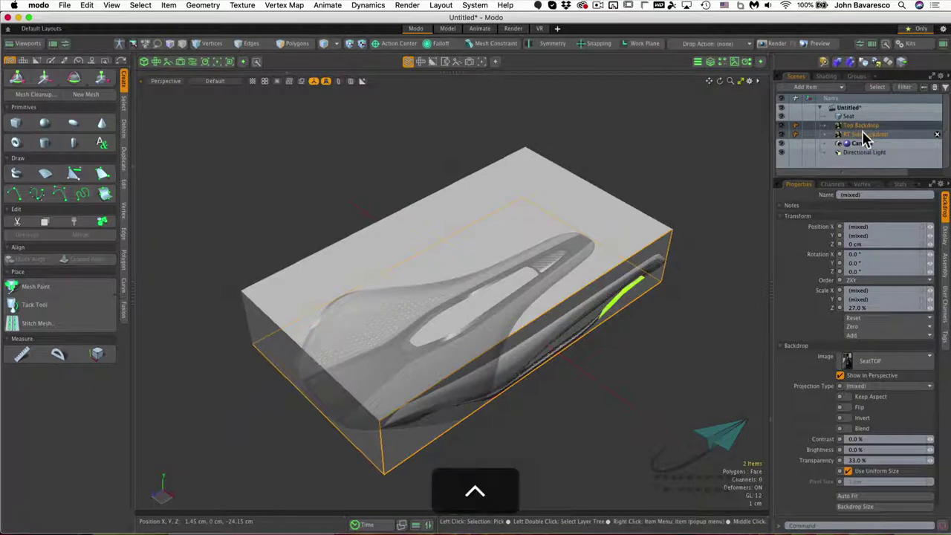
key("ctrl+g")
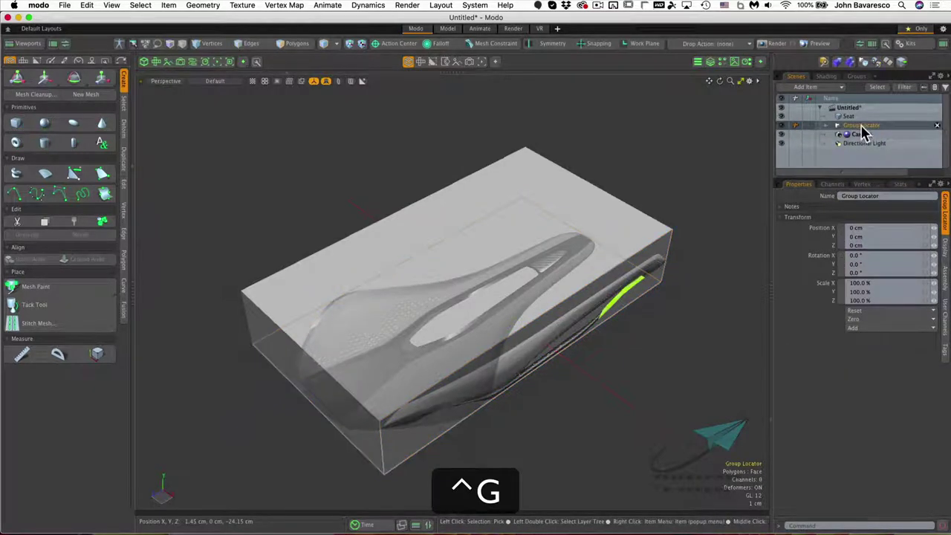
left_click_drag(881, 195, 814, 208)
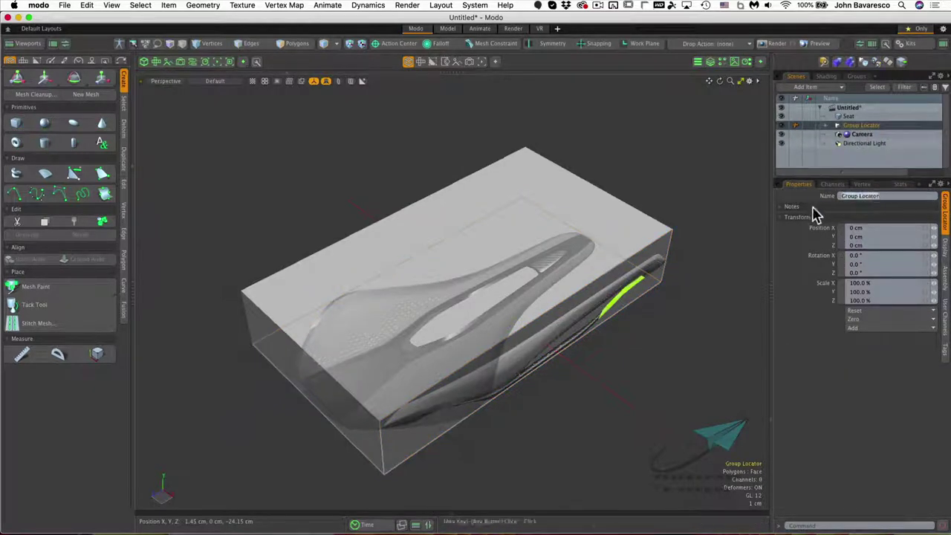
type("Bi")
type("ckdrops")
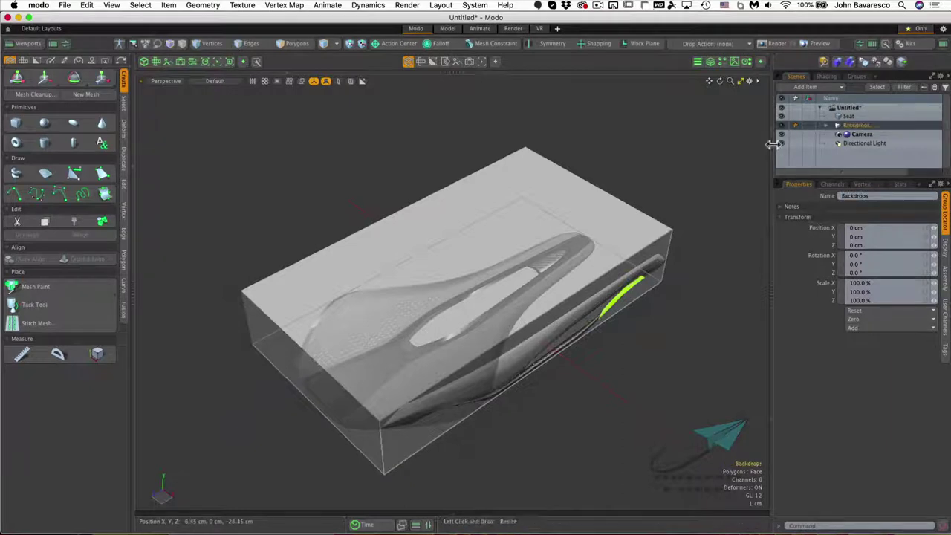
key("Return")
left_click(780, 124)
left_click(781, 124)
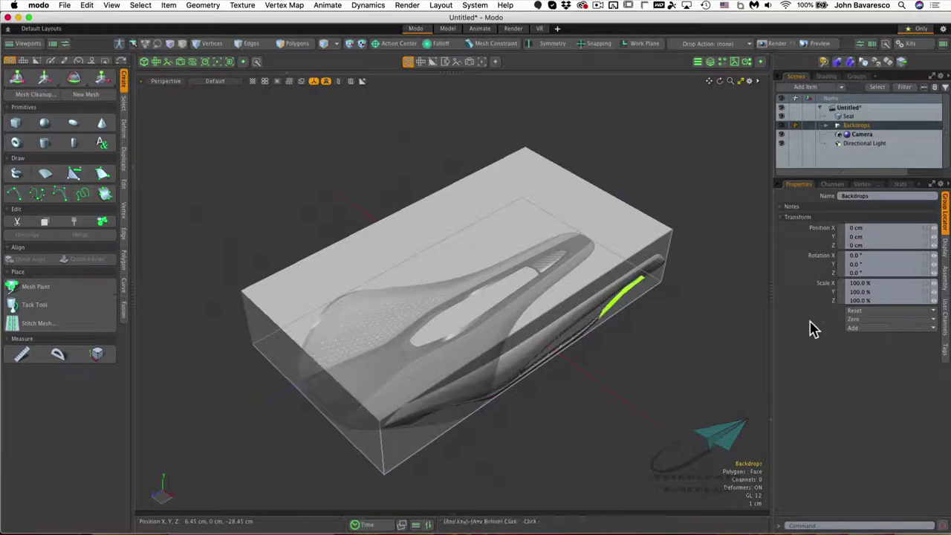
left_click_drag(853, 127, 854, 115)
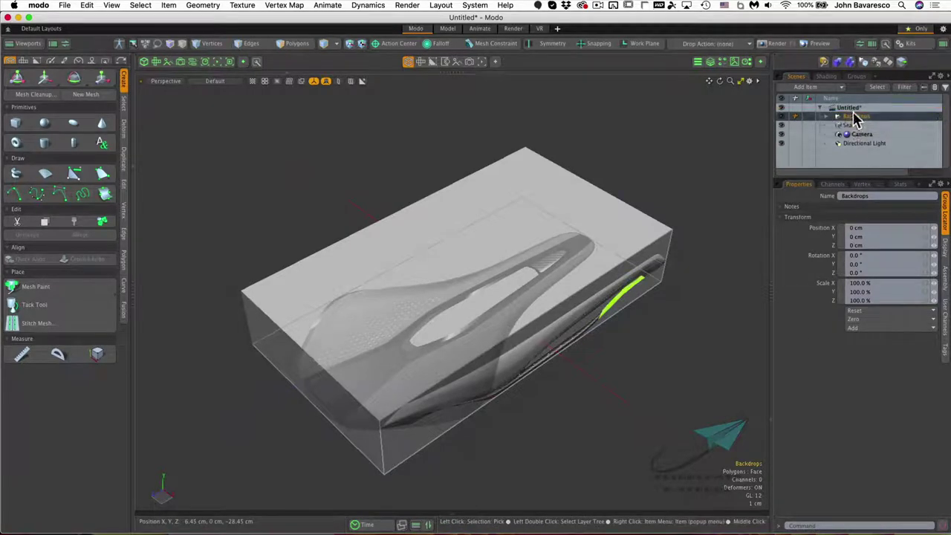
Group the Camera and Directional Light under the name "Other stuff" and place the group above the Seat mesh
left_click(859, 134)
left_click(860, 145, "shift")
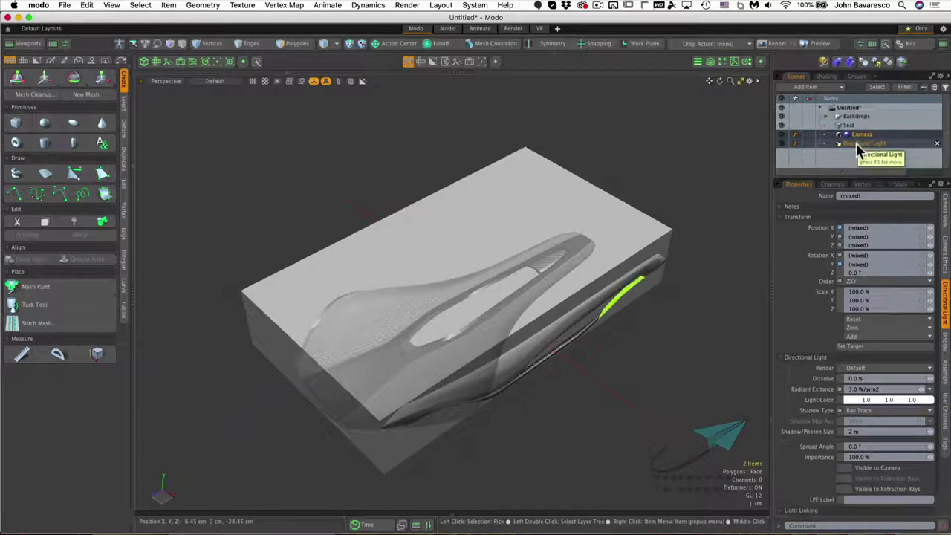
key("ctrl+g")
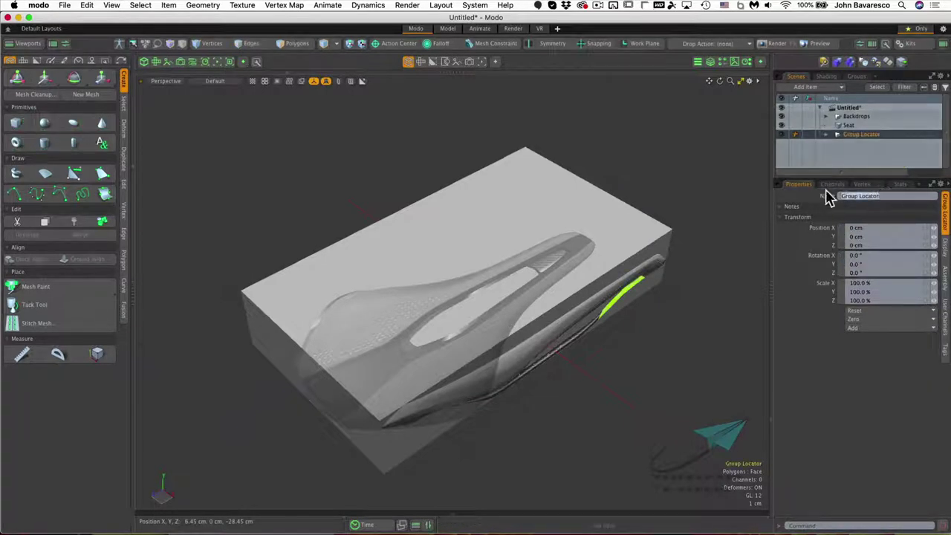
type("Other stuff")
key("Return")
left_click_drag(852, 132, 853, 126)
Select the Seat mesh and save the scene under the name BikeSaddle01
left_click(847, 134)
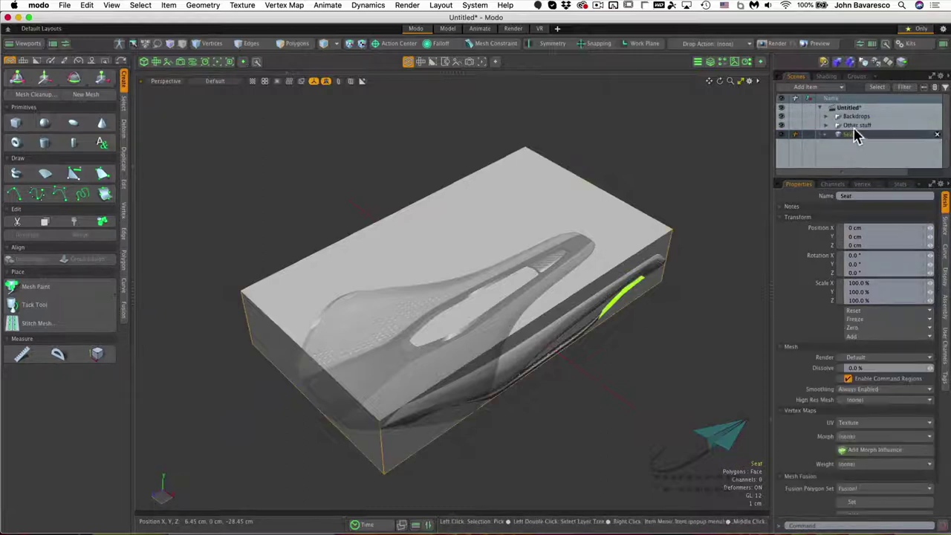
left_click(66, 6)
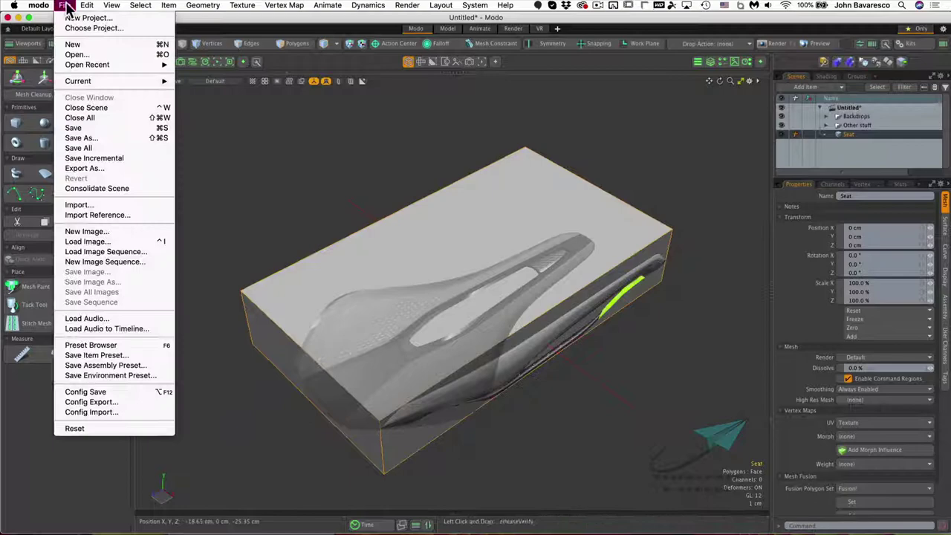
left_click(90, 138)
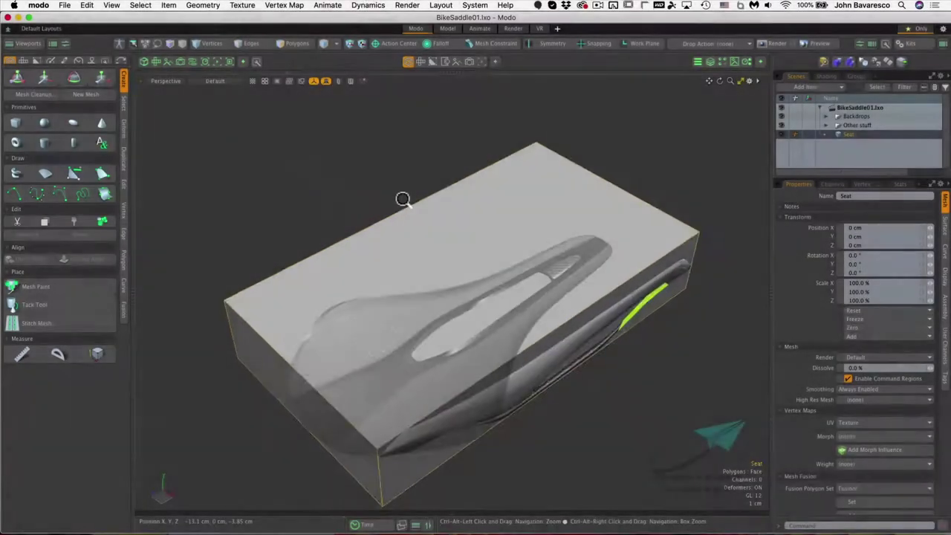
Delete every polygon of the Seat block except its top face
mouse_move(402, 199)
left_mouse_down("alt")
mouse_move(394, 218)
mouse_move(399, 201)
left_mouse_up("alt")
key("Escape")
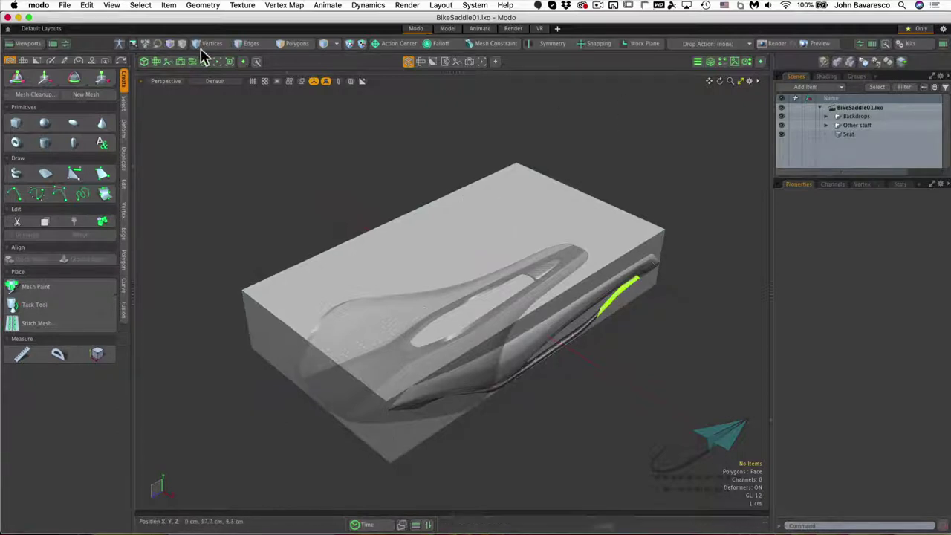
left_click(295, 44)
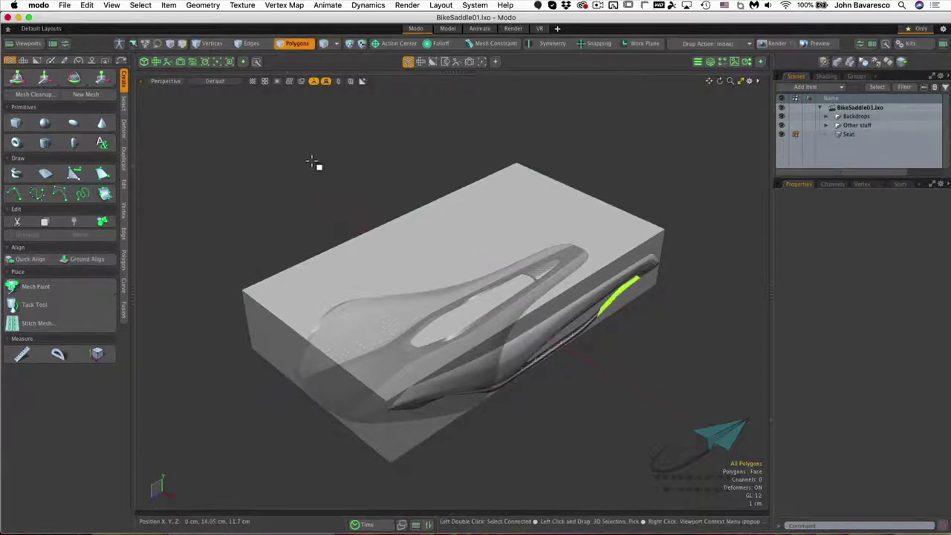
left_click(413, 256)
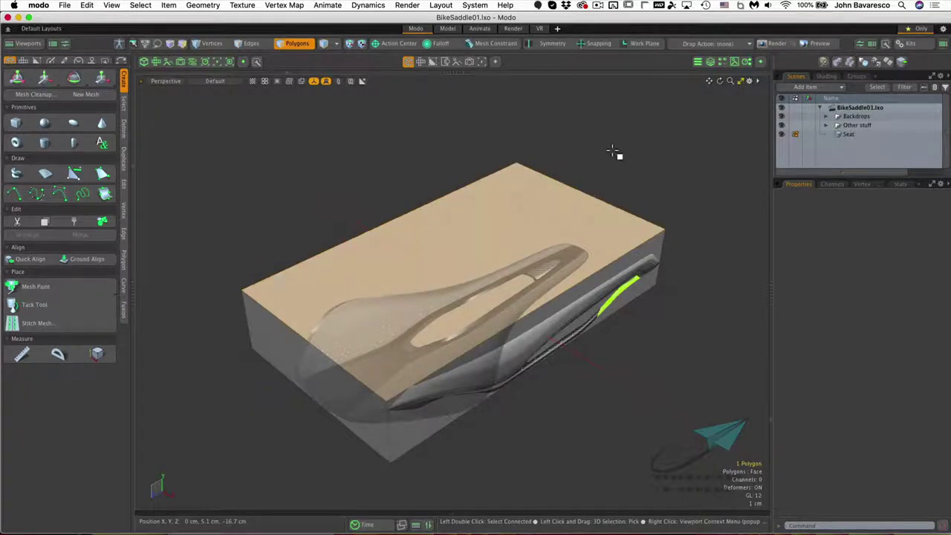
key("shift+Up")
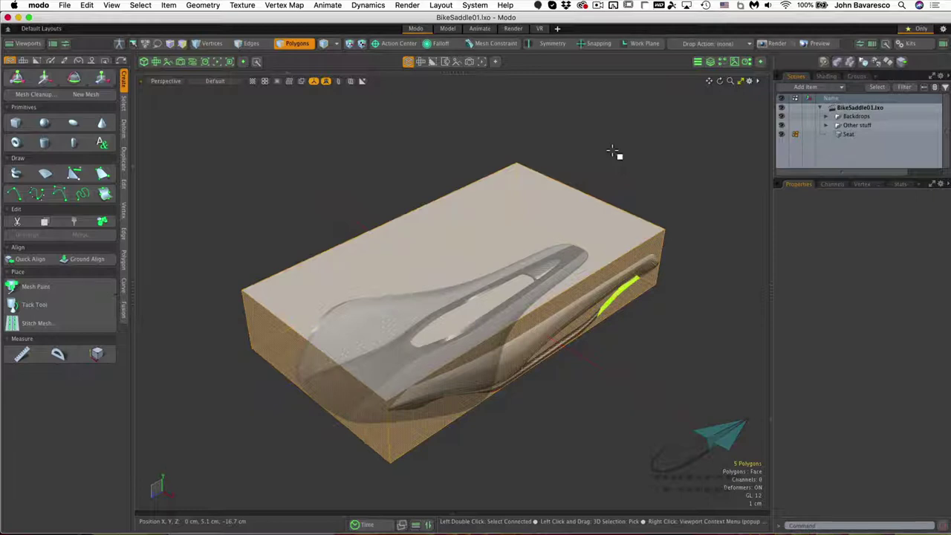
key("Delete")
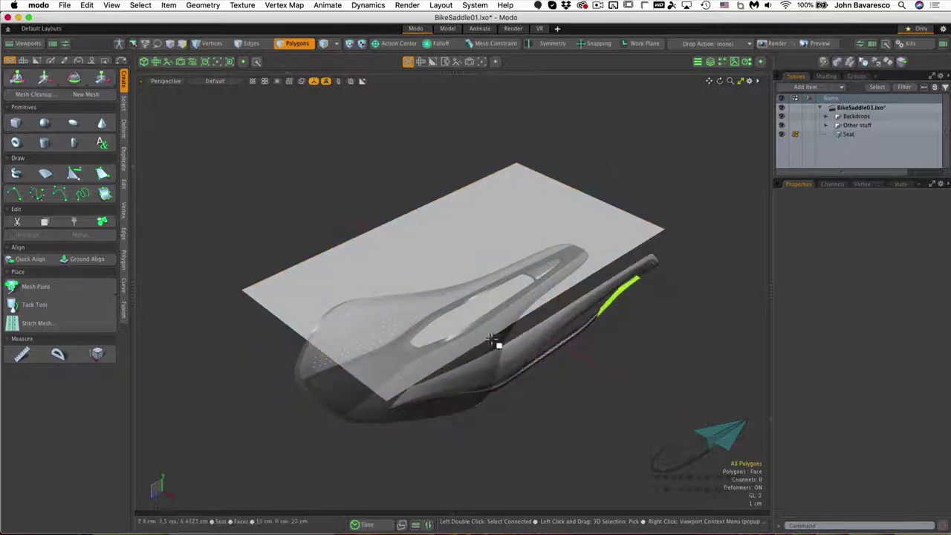
Switch the viewport to the Top view and fit the whole Seat plane and saddle backdrop in it
left_click_drag(451, 335, 497, 355, "ctrl+alt")
key("ctrl+space")
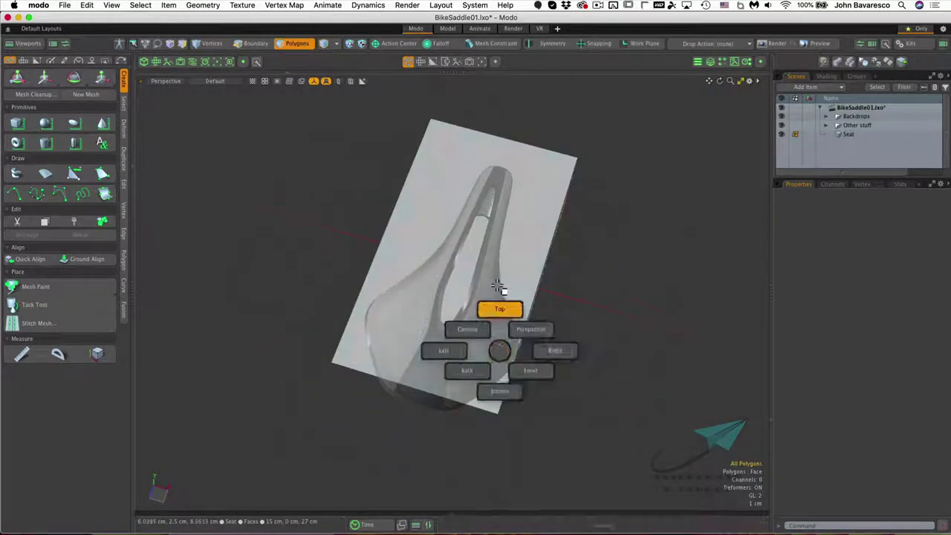
left_click(491, 314)
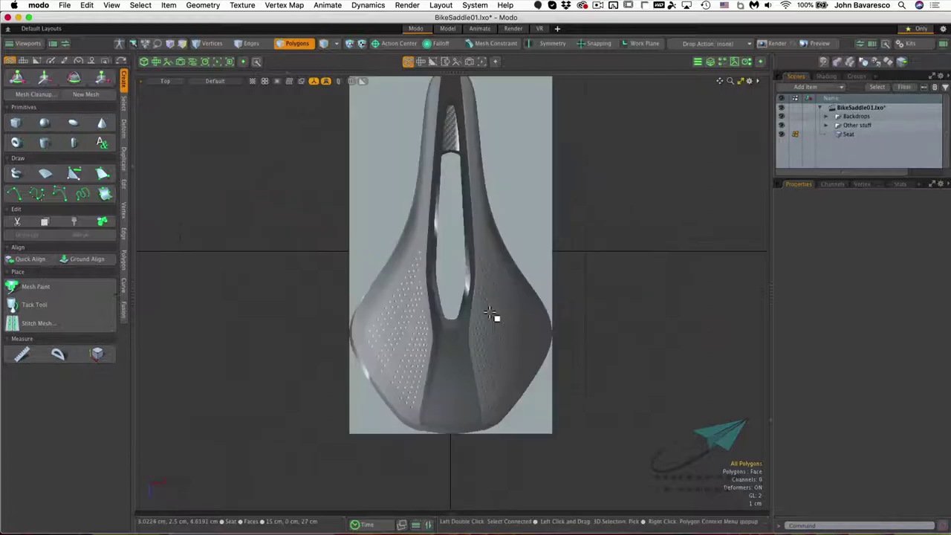
key("ctrl+space")
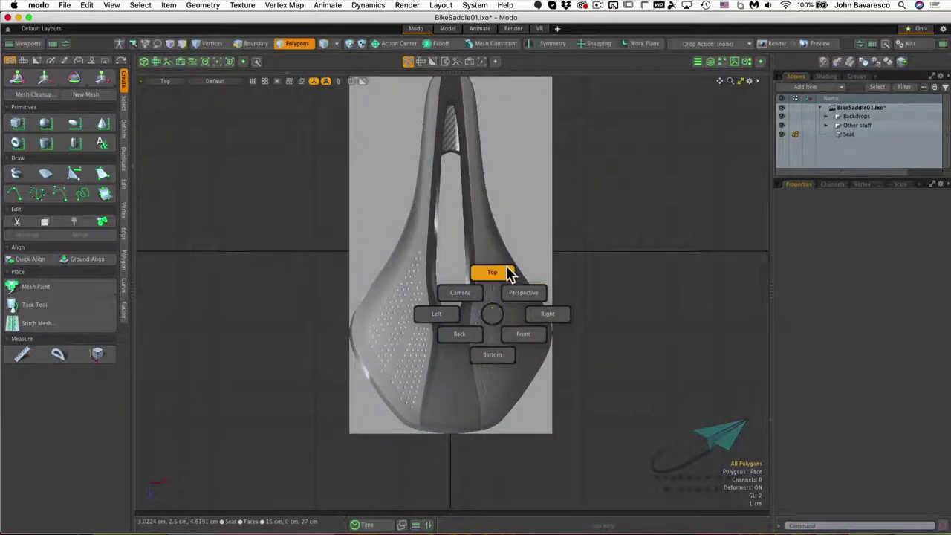
left_click(491, 314)
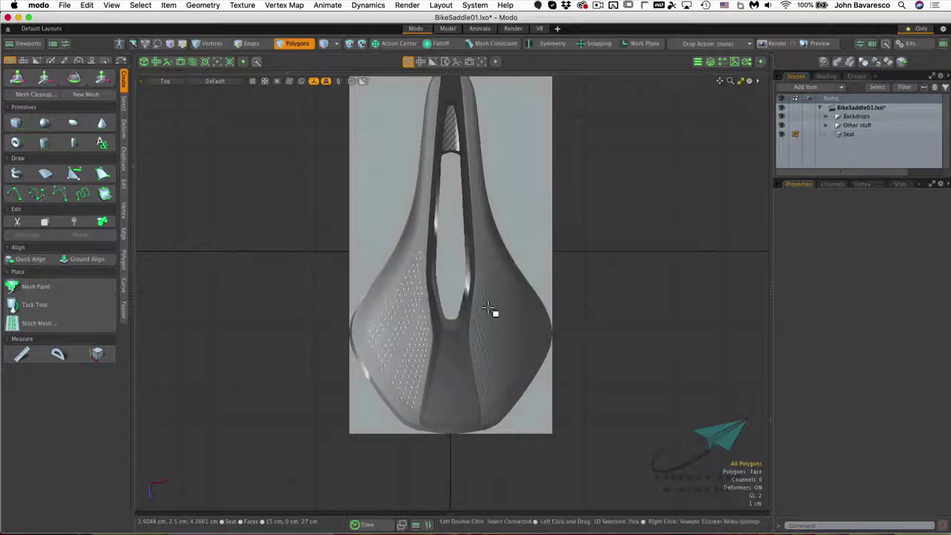
left_click(166, 84)
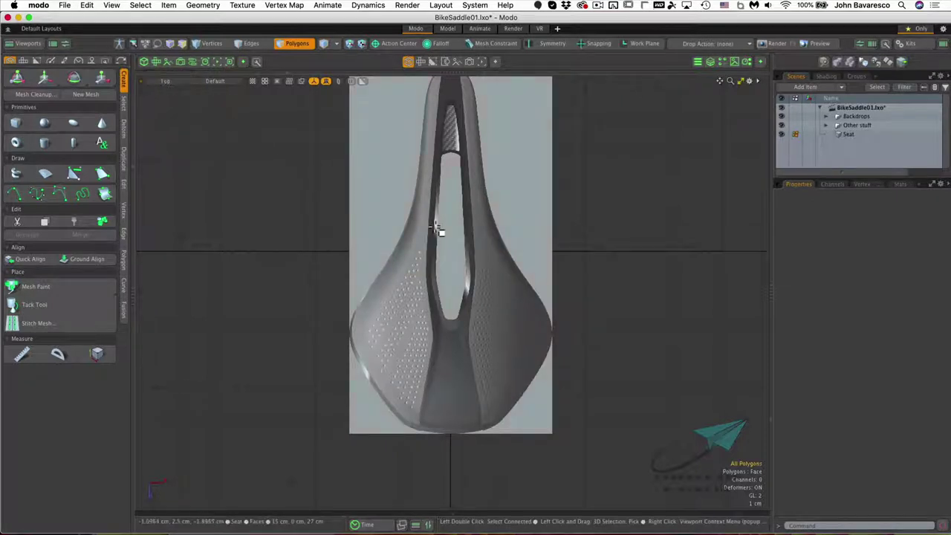
left_click_drag(464, 223, 484, 260, "ctrl+alt")
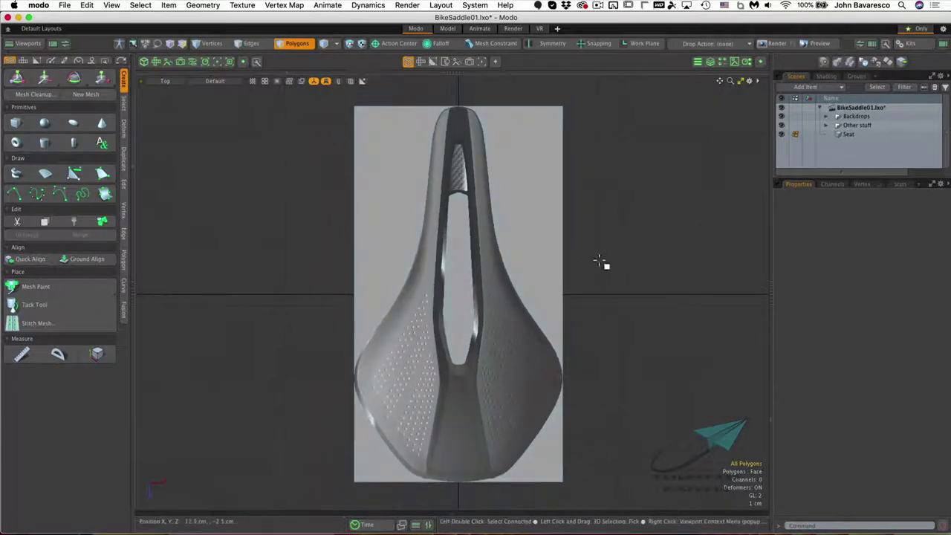
Add a lengthwise edge loop along the centre of the Seat plane using Add Loop with Split at the Middle enabled
key("1")
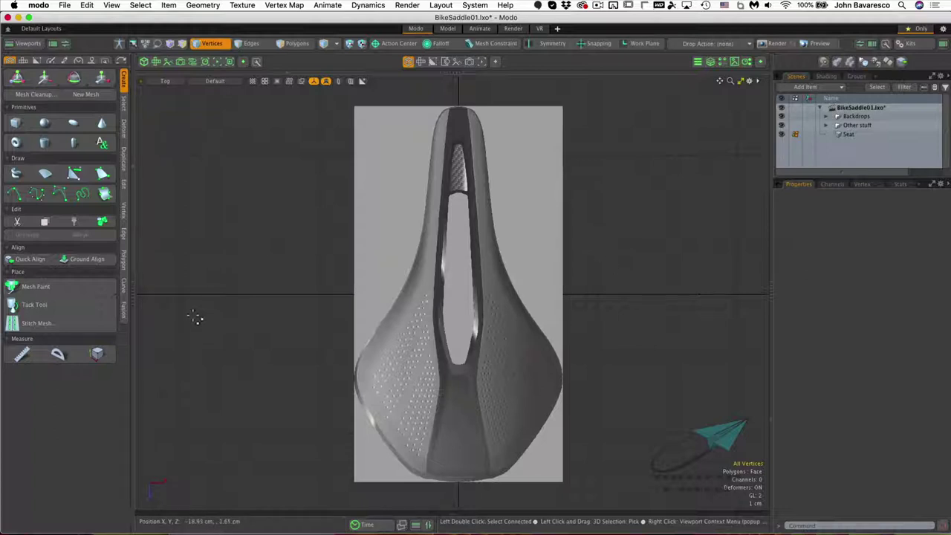
left_click(124, 247)
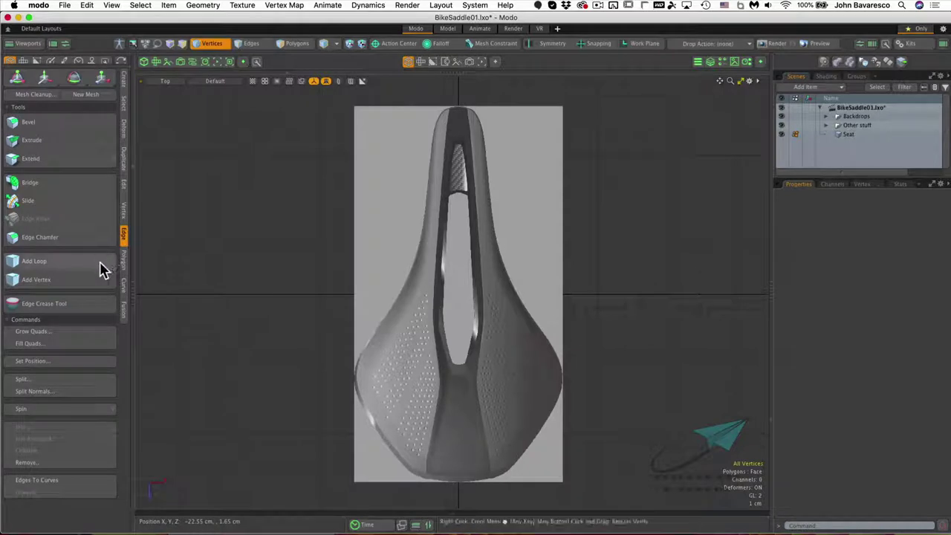
left_click(102, 266)
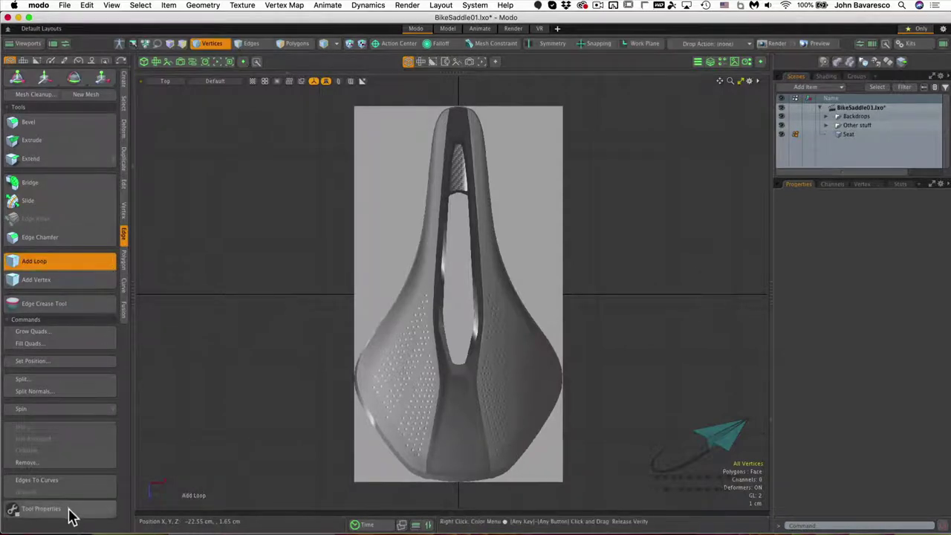
left_click(69, 513)
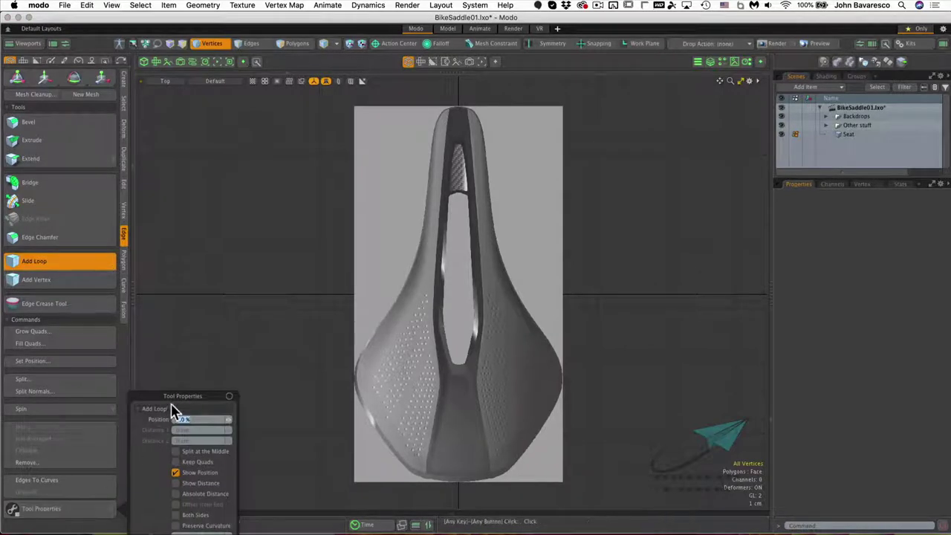
left_click_drag(174, 395, 233, 210)
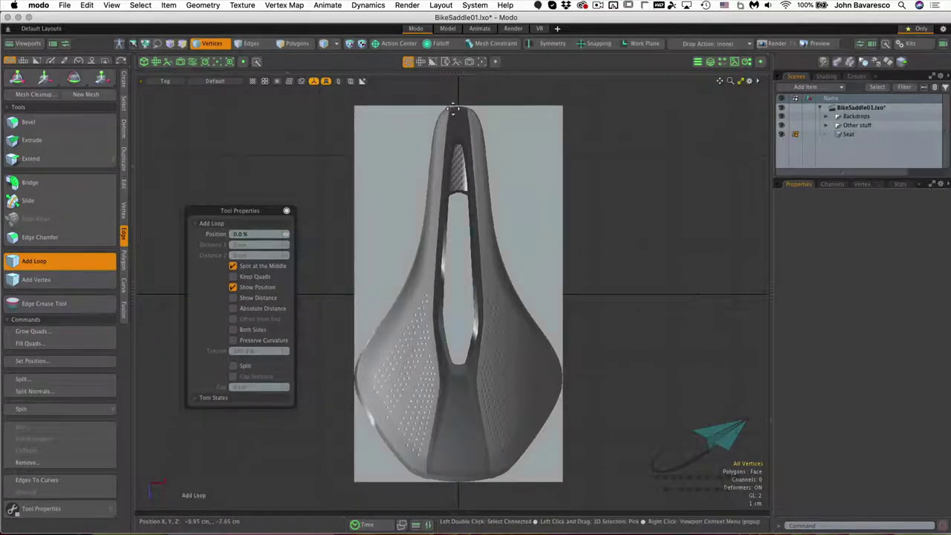
left_click(456, 108)
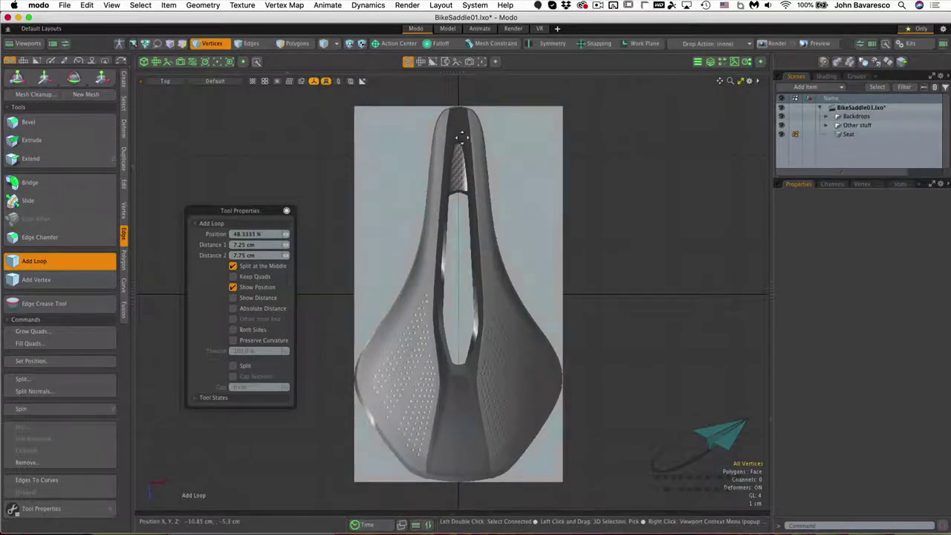
left_click_drag(258, 210, 253, 209)
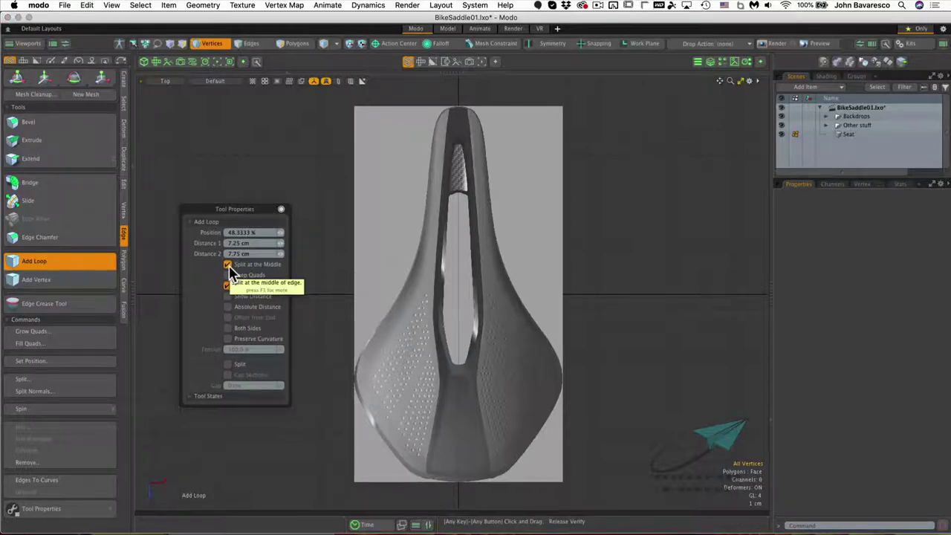
key("q")
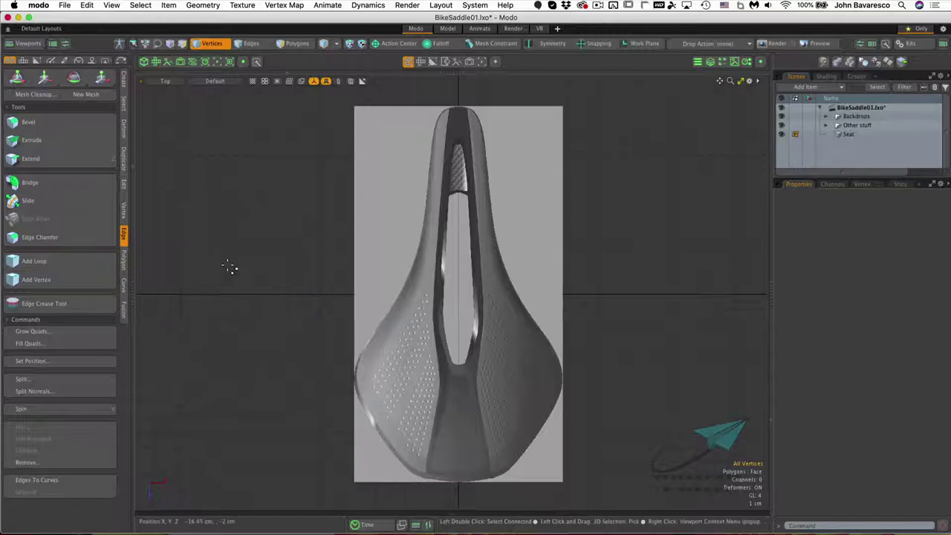
With Split at the Middle off, add crosswise edge loops from the saddle's widest part towards its nose, at about 72.59%, 43.62%, 79.19% and 58.70%
left_click(85, 266)
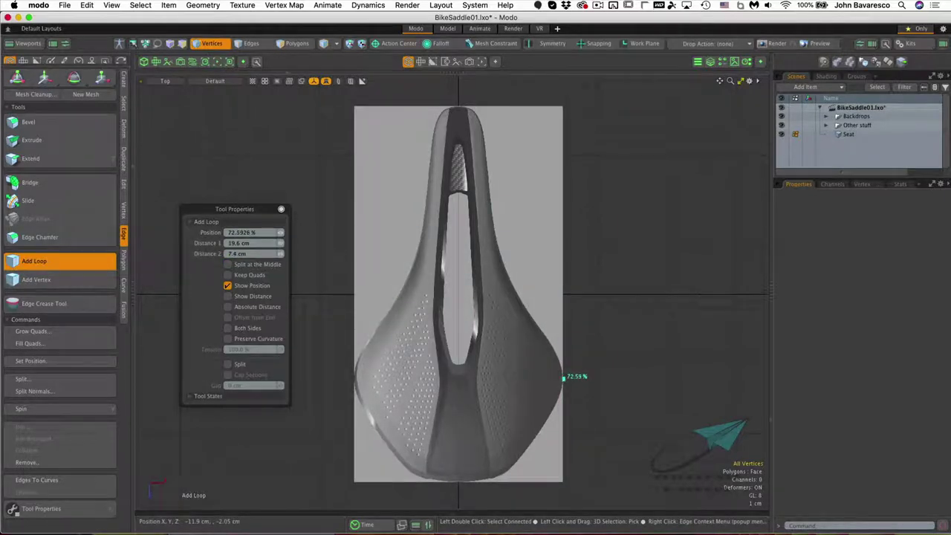
left_click(562, 258)
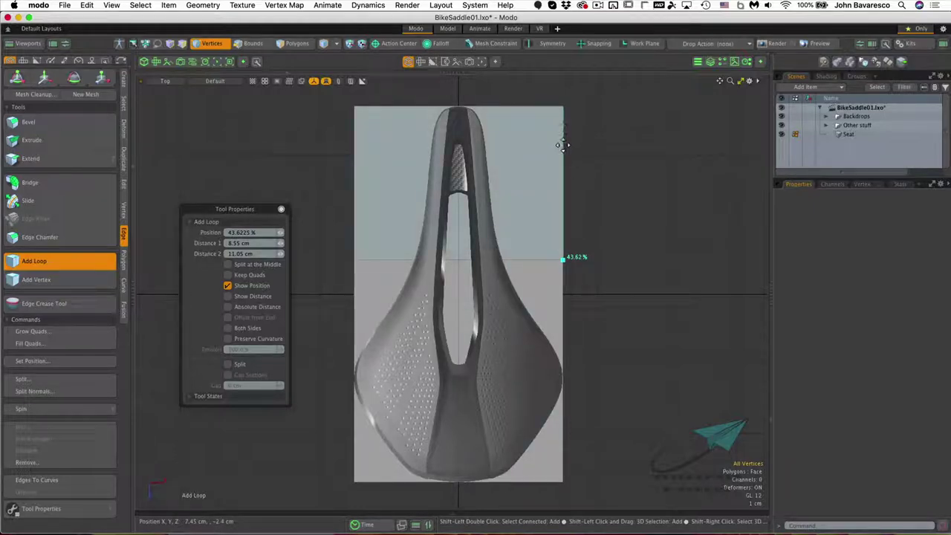
left_click_drag(562, 122, 562, 134)
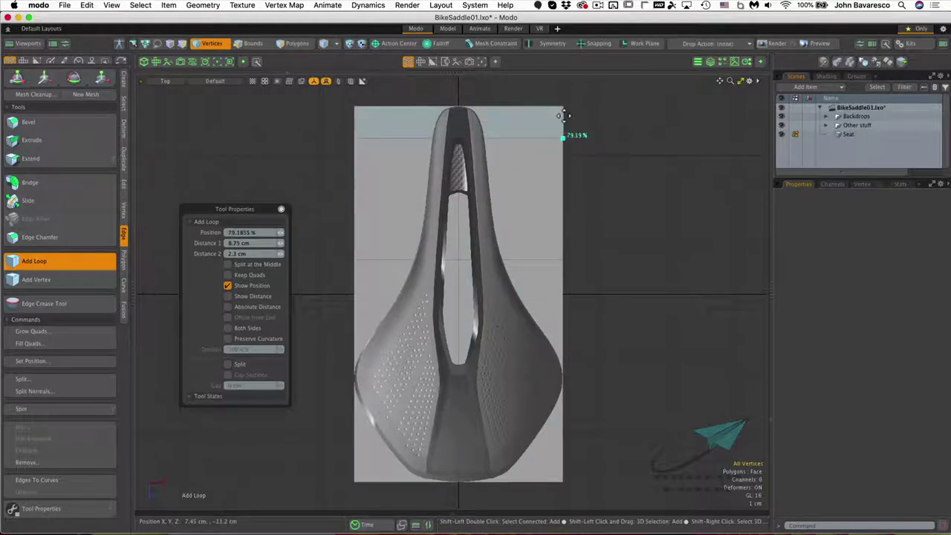
left_click_drag(563, 115, 562, 117)
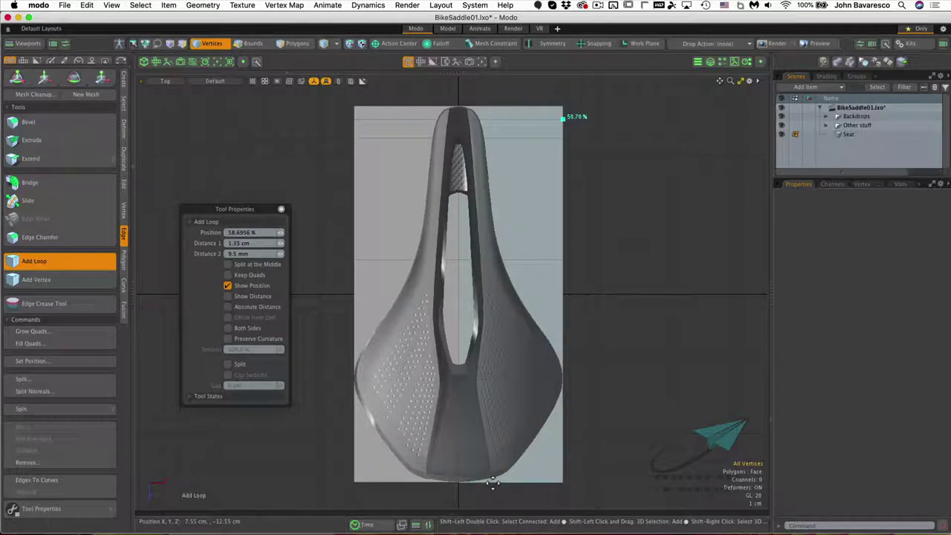
Try adding a lengthwise edge loop on each side of the centre line at about 33.33% and 63.33%, and undo both
left_click(493, 481)
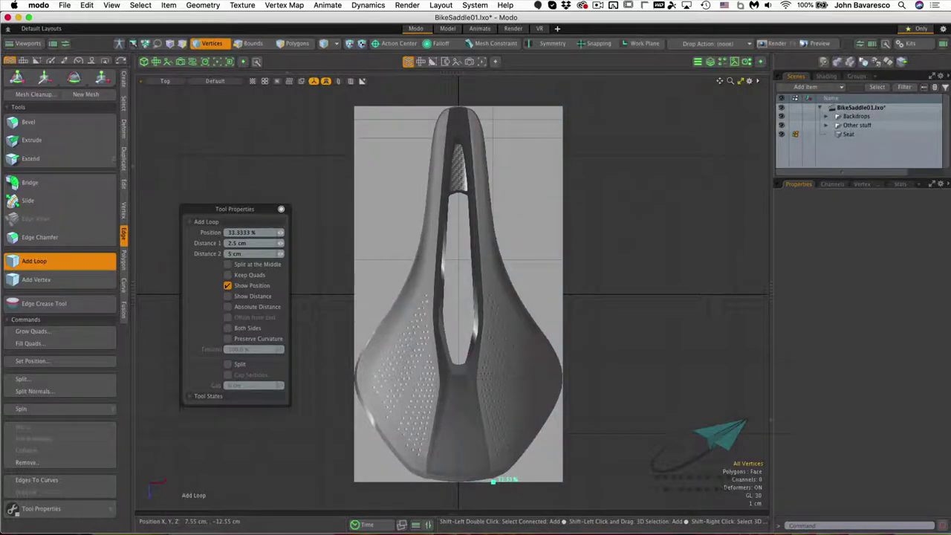
left_click(422, 481)
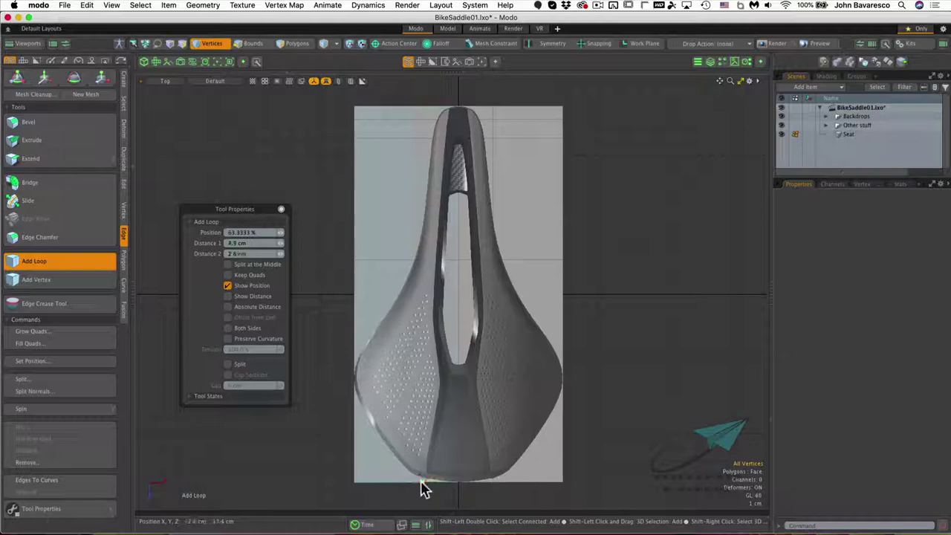
left_click(564, 479)
key("super+z")
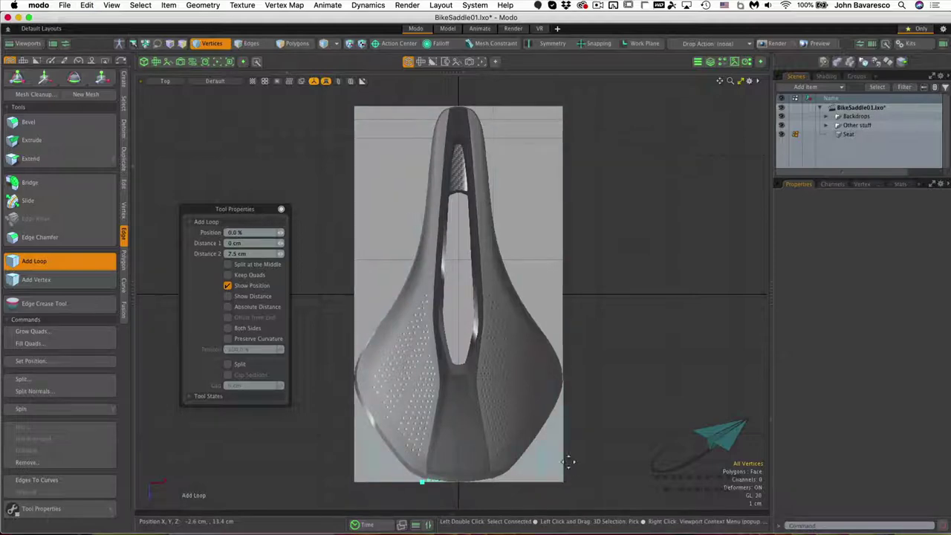
Turn on Symmetry about the X axis and add mirrored lengthwise edge loops to the Seat plane at about 48.67%
left_click(554, 43)
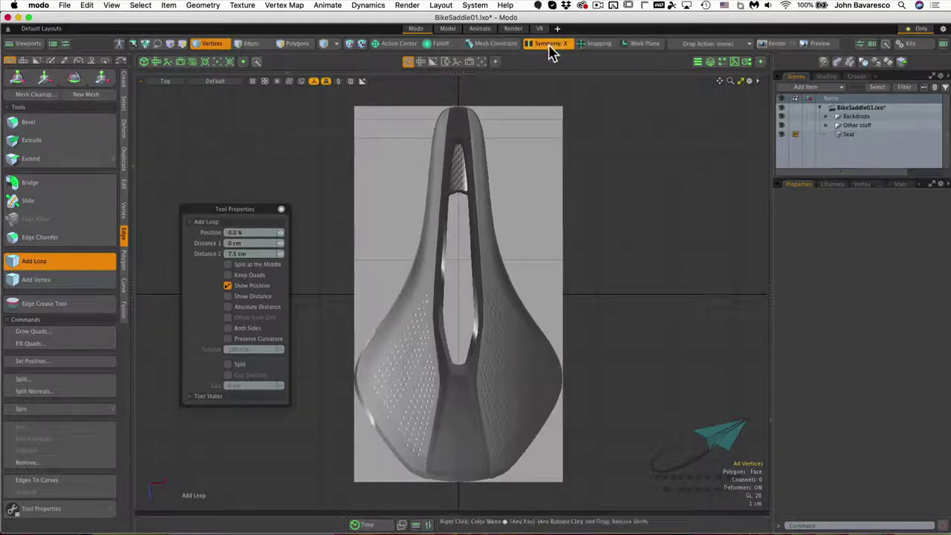
key("alt")
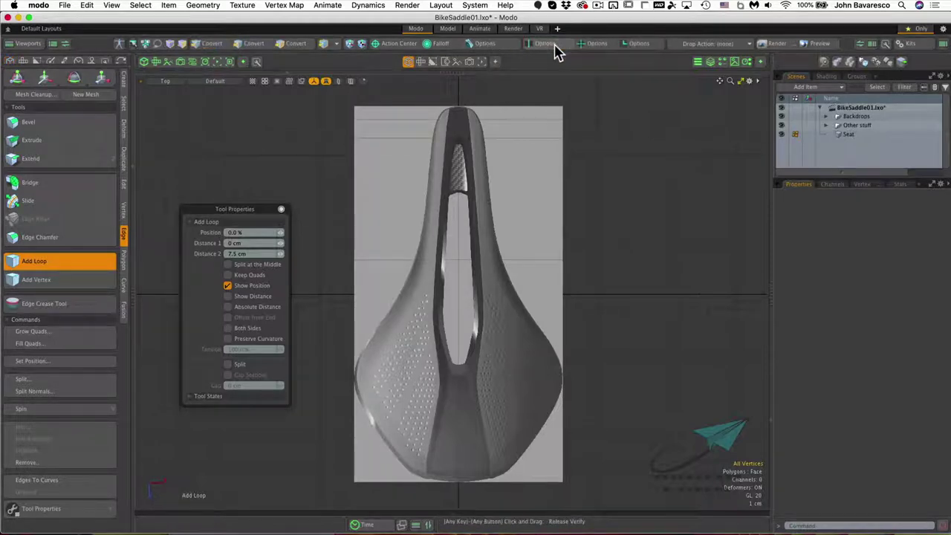
left_click(557, 52, "ctrl")
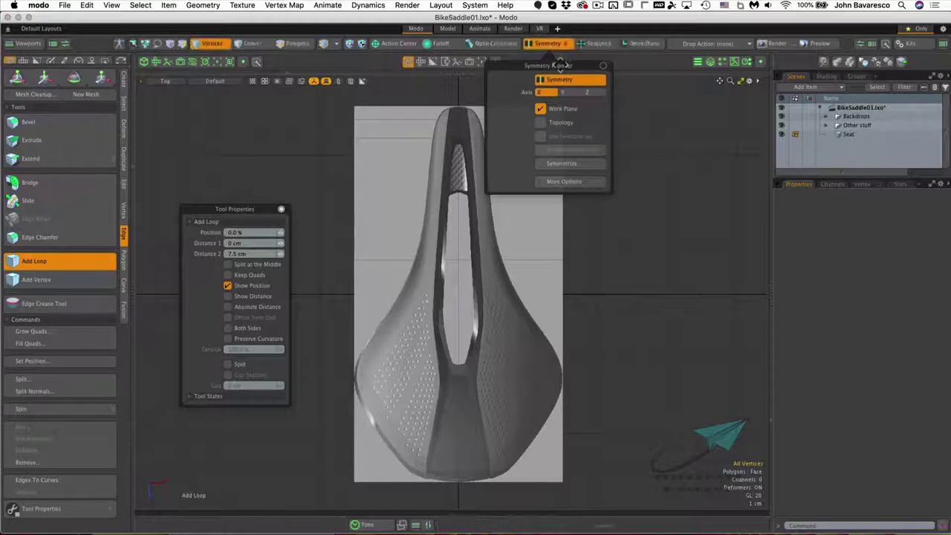
left_click_drag(561, 66, 645, 113)
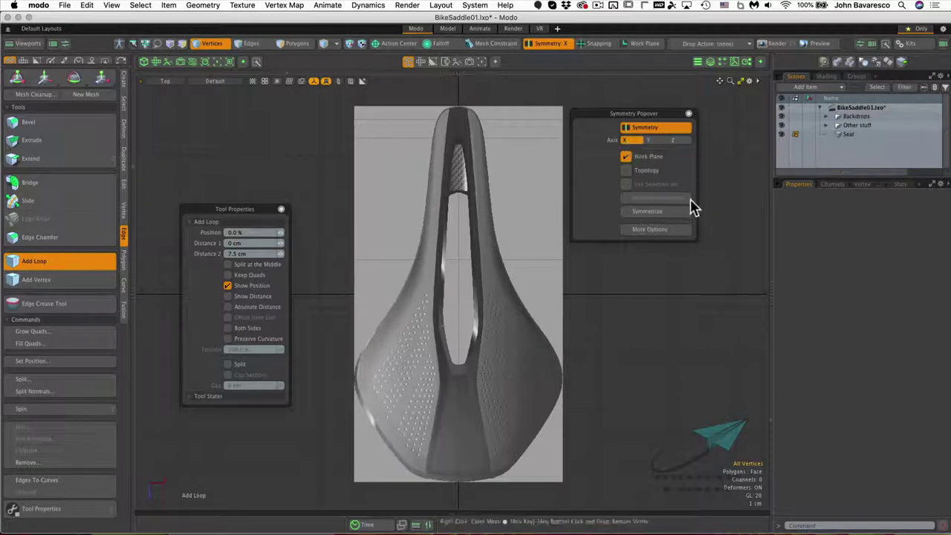
left_click(688, 114)
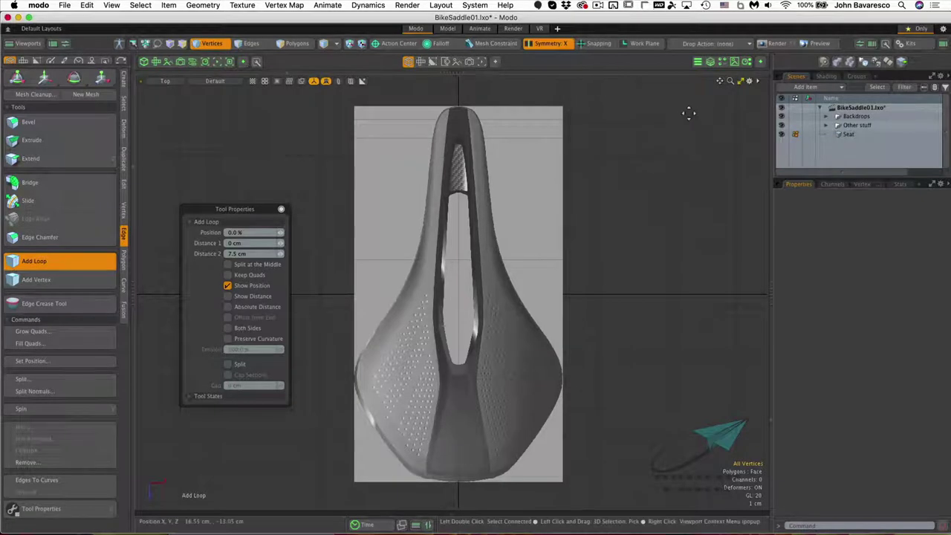
left_click(511, 108)
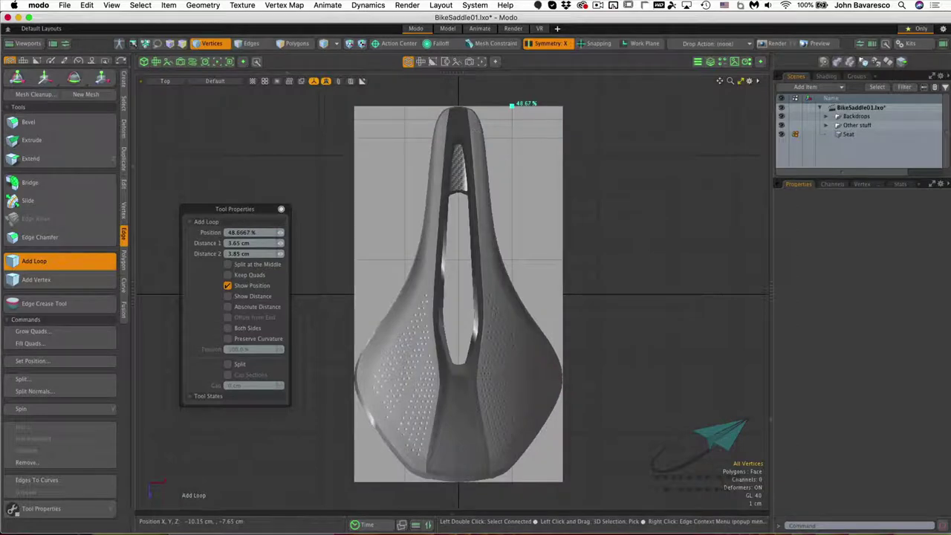
Slide the mirrored lengthwise edge loops closer to the centre line, to about 84.67%, and finish Add Loop
left_click_drag(511, 105, 473, 106)
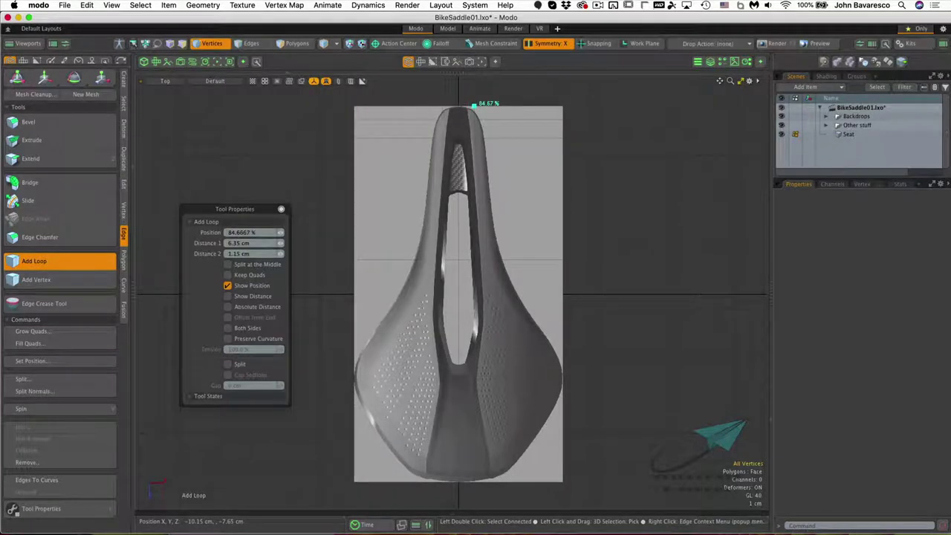
key("space")
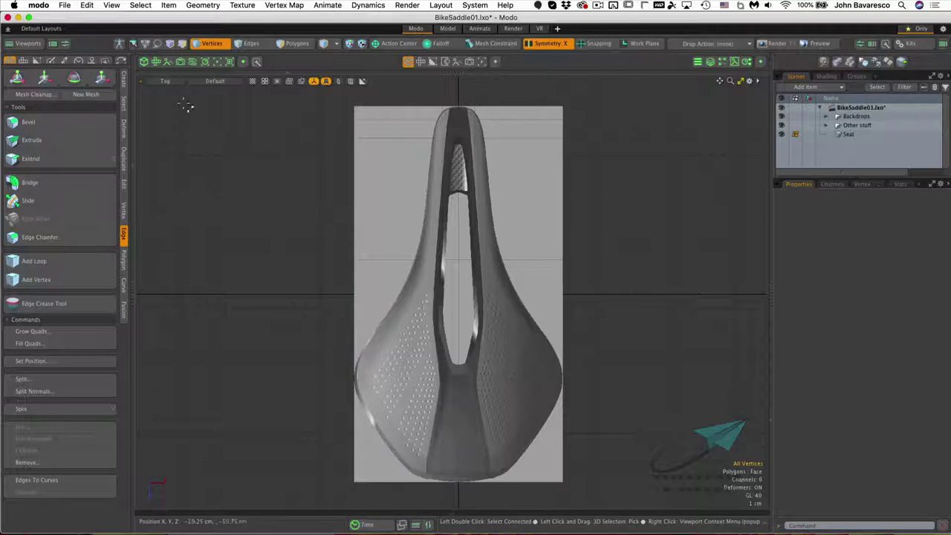
With Element Move, pull the mirrored outer vertices onto the saddle's outline at its widest part, at the waist and near the nose
left_click(125, 129)
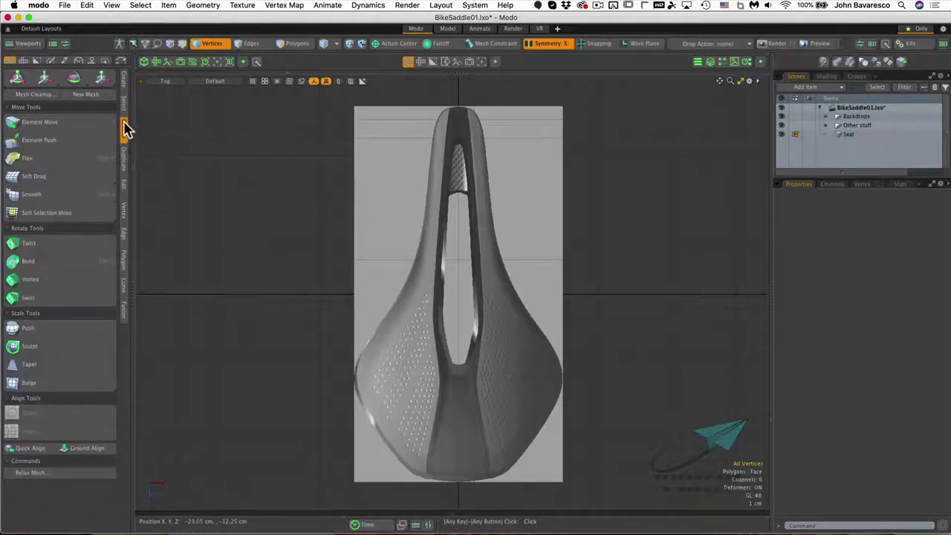
left_click(81, 128)
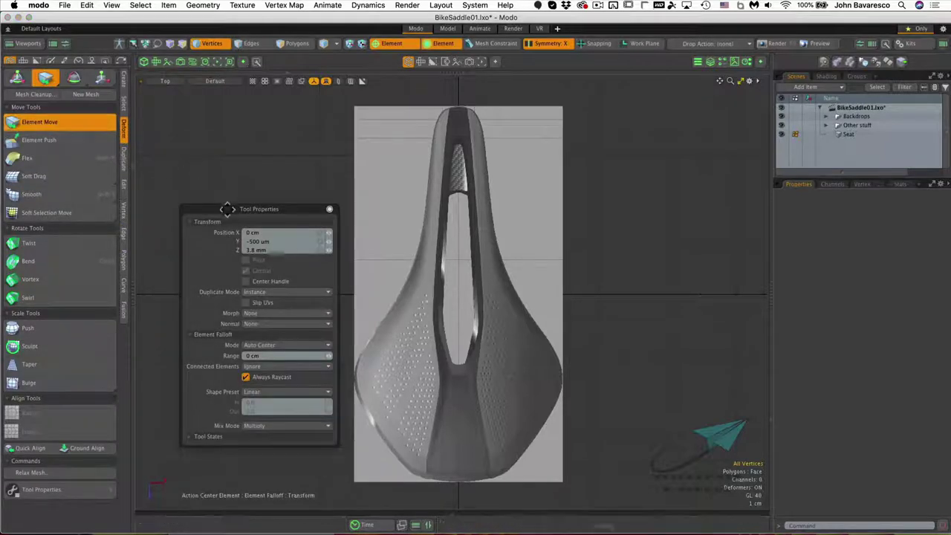
left_click_drag(226, 209, 190, 196)
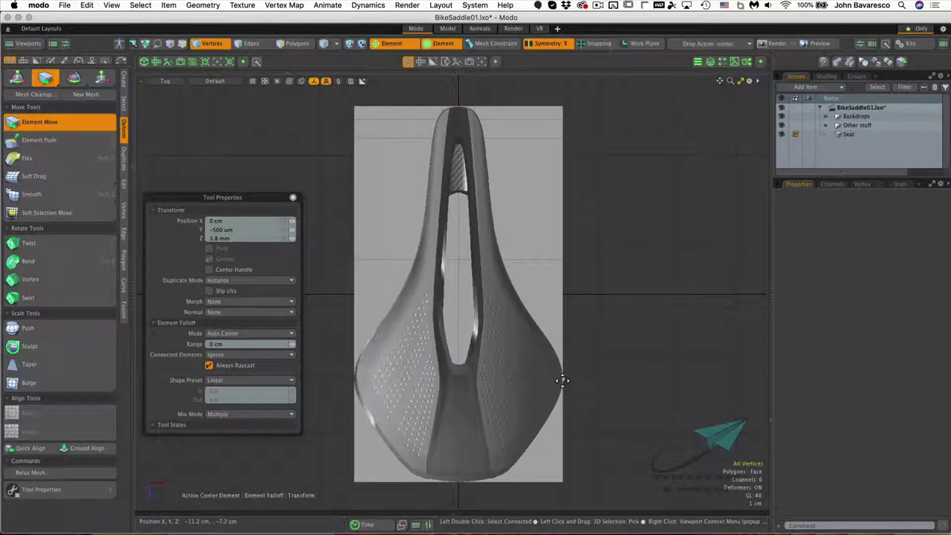
left_click_drag(562, 381, 597, 427)
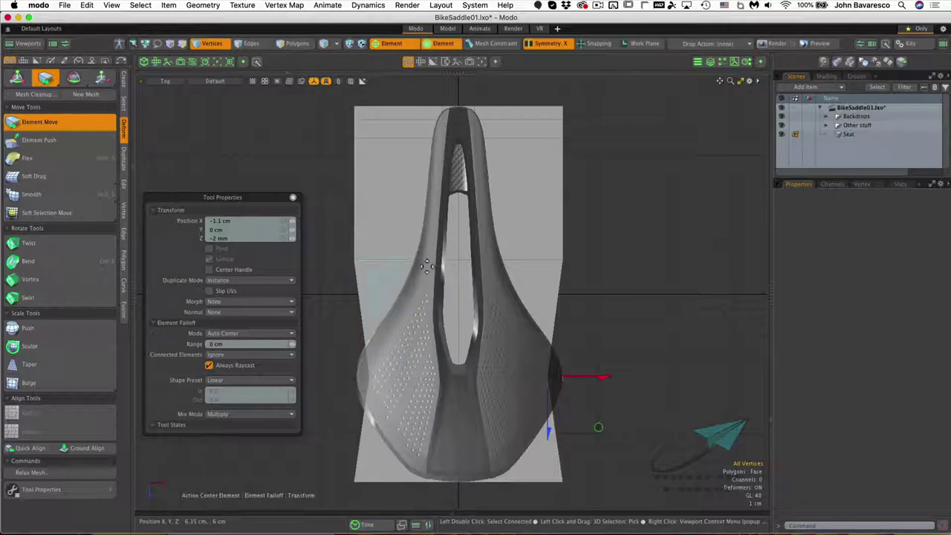
left_click_drag(357, 260, 464, 264)
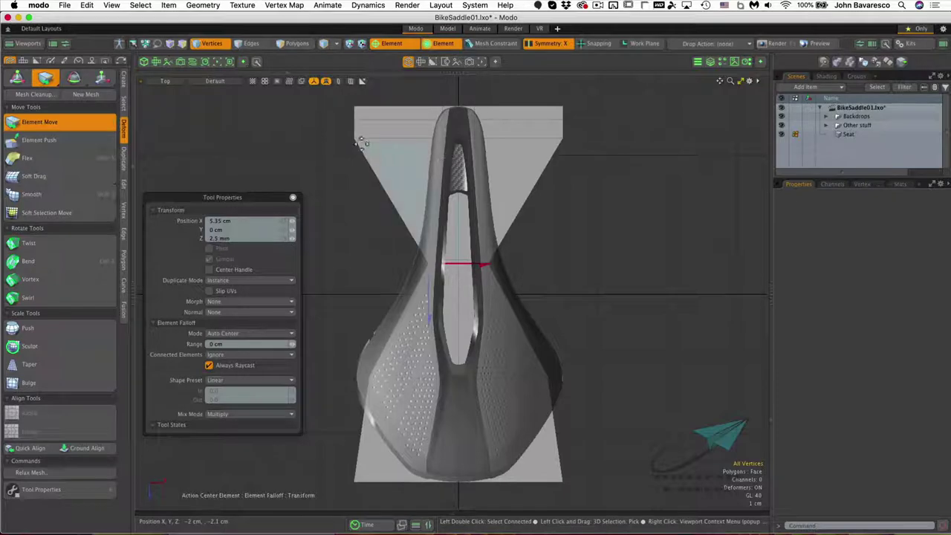
left_click_drag(355, 139, 457, 214)
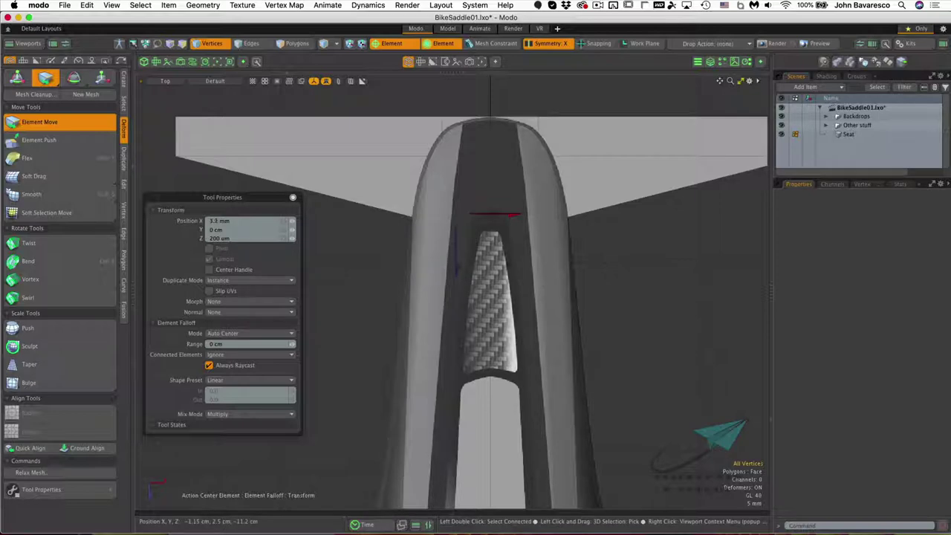
Refine the mirrored outer vertices around the nose and pull the front corner vertices in to the width of the saddle's nose
left_click_drag(412, 218, 425, 218)
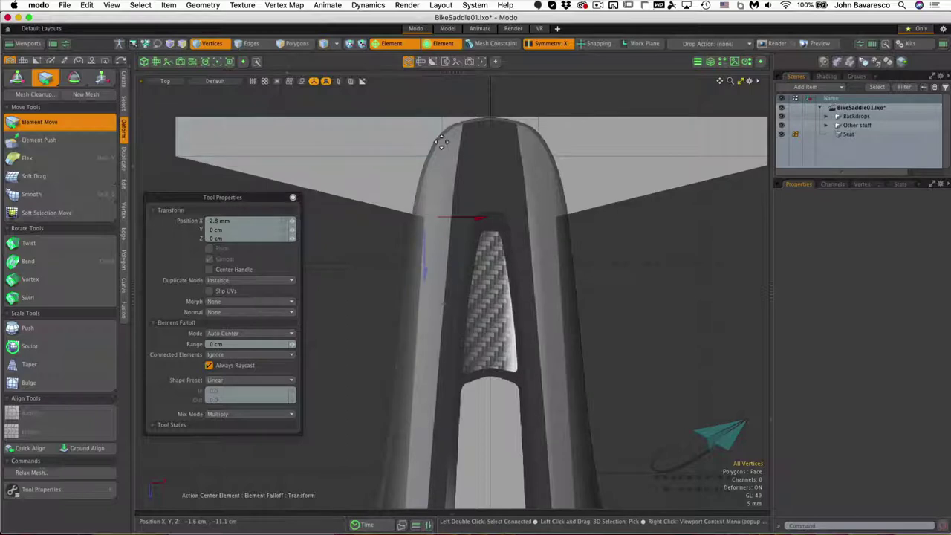
left_click_drag(440, 142, 452, 144)
left_click_drag(180, 131, 430, 100)
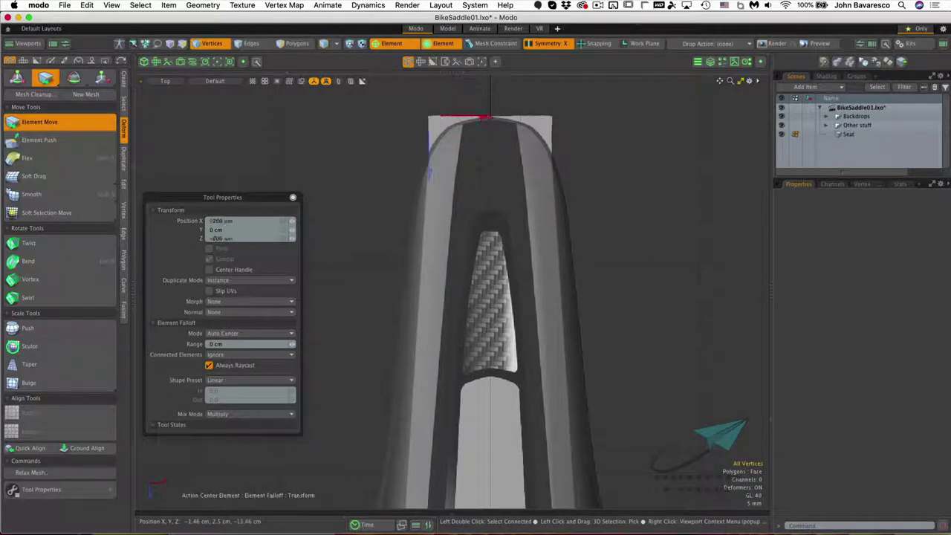
key("space")
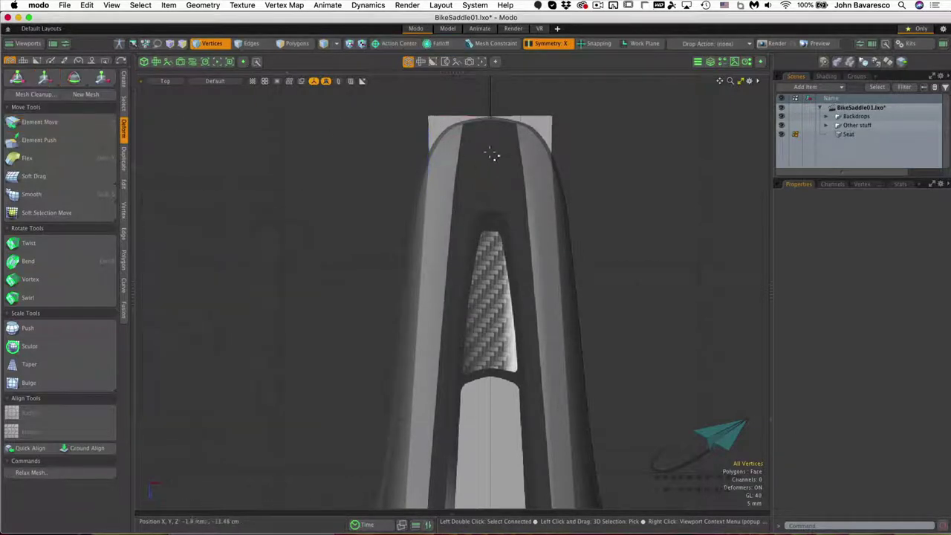
Remove the crosswise edge loop nearest the front edge of the Seat mesh
left_click(291, 44)
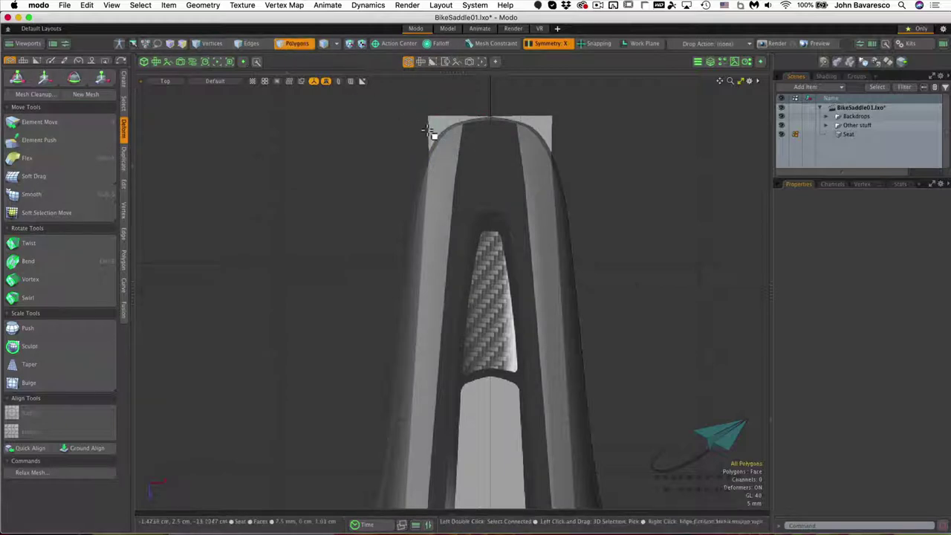
left_click(430, 132)
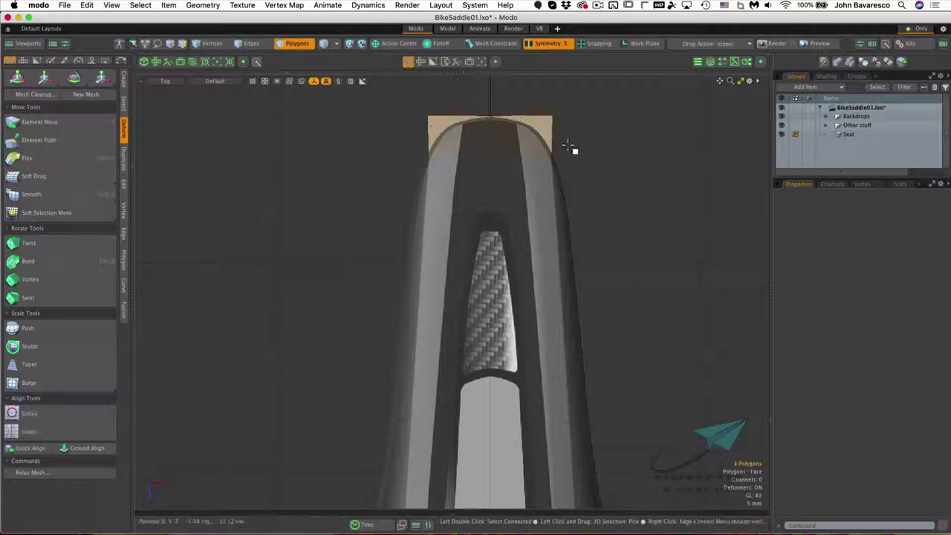
left_click(249, 43)
left_click(445, 157)
double_click(445, 157)
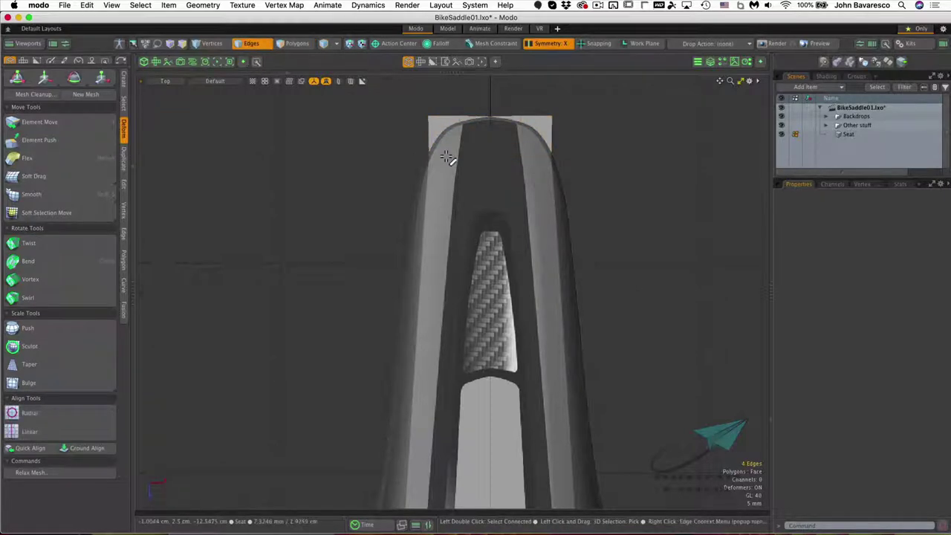
key("BackSpace")
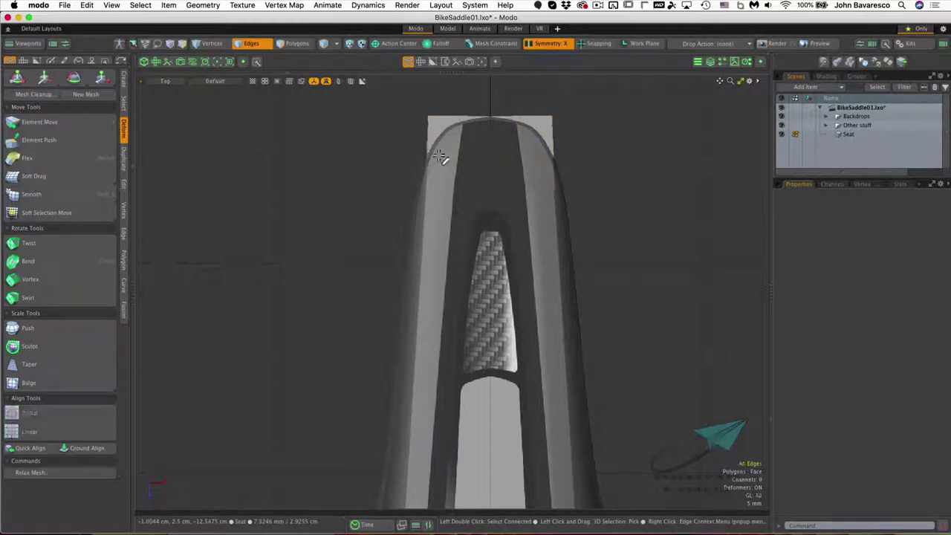
Make the mesh edges clearly visible in the viewport and move the four front edges at the nose back by about 9.2 mm
left_click(362, 82)
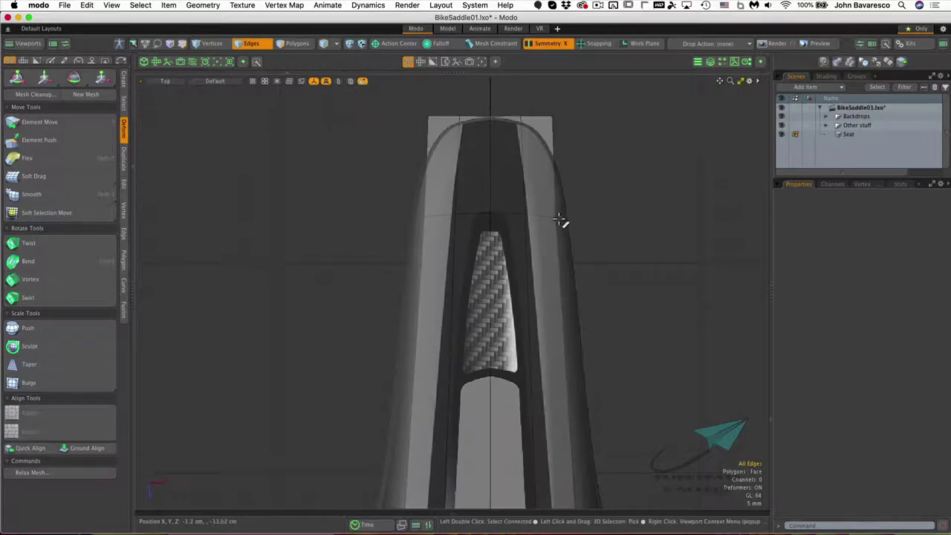
left_click(453, 119)
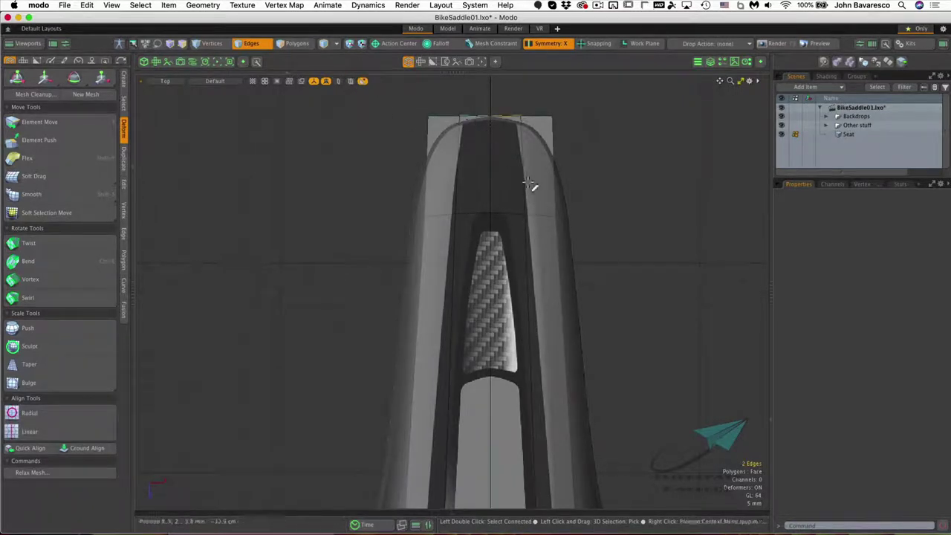
key("w")
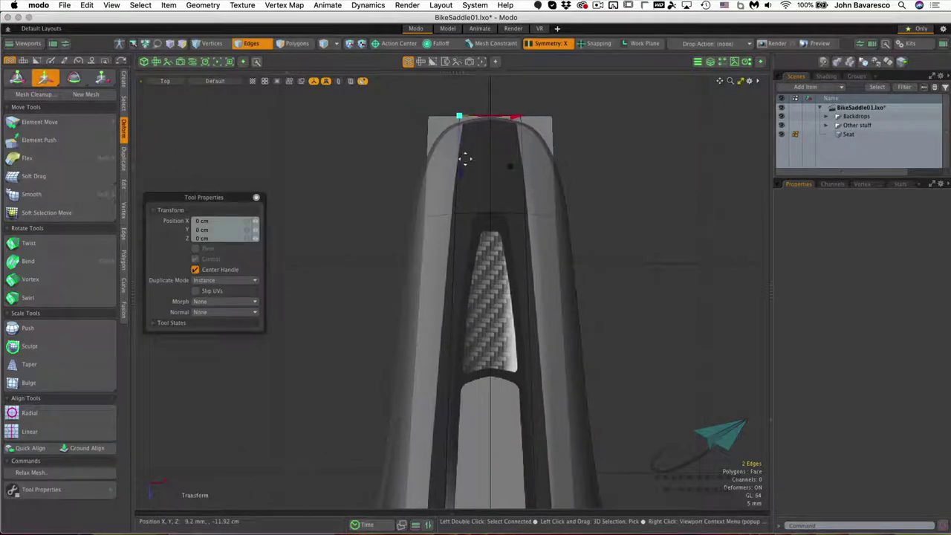
left_click_drag(459, 168, 458, 159)
key("space")
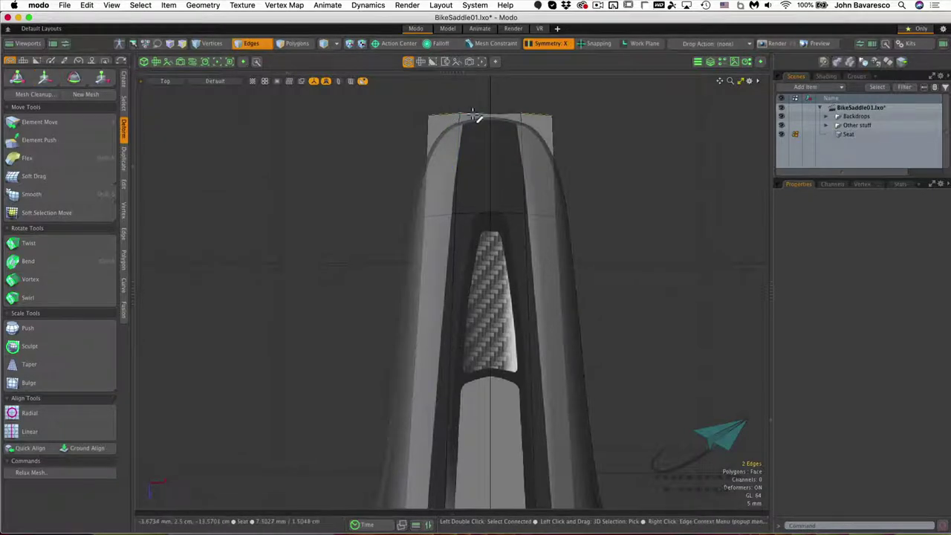
left_click(475, 115, "shift")
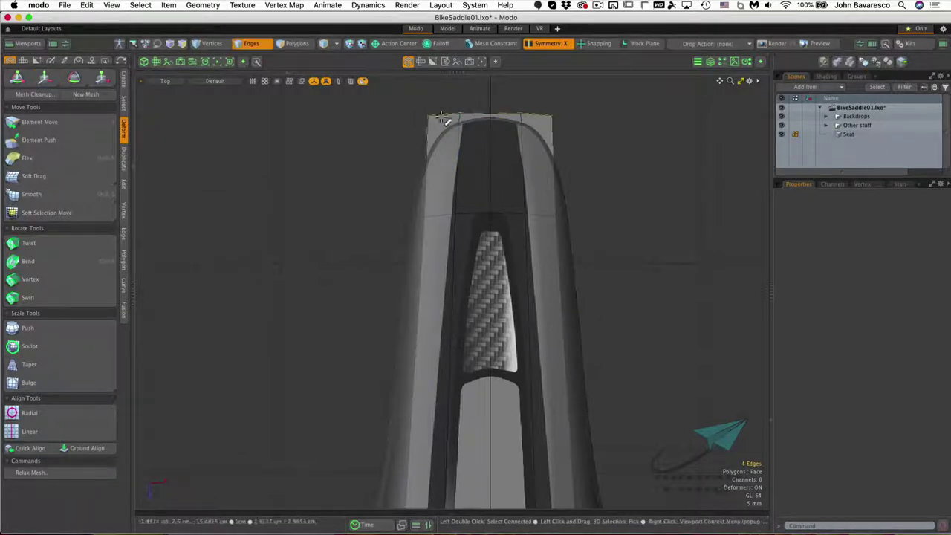
key("w")
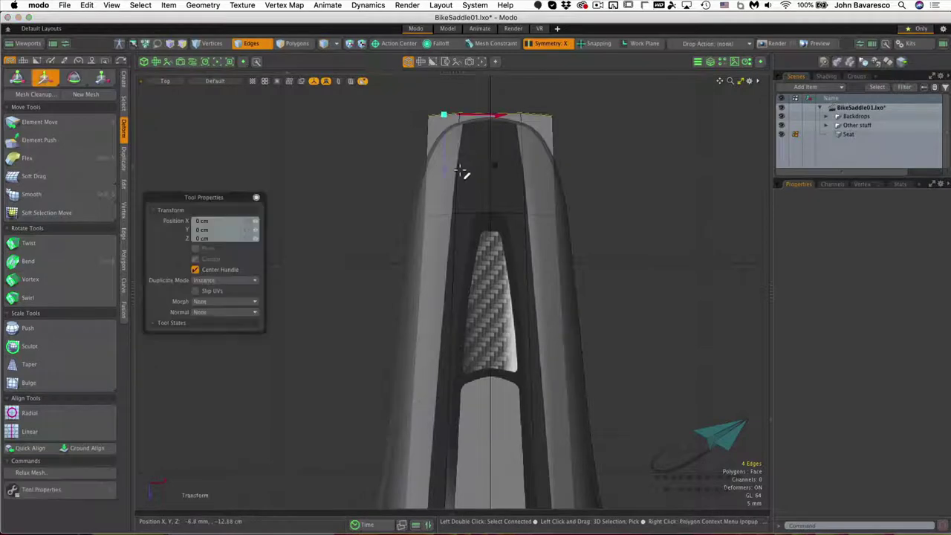
left_click_drag(444, 170, 446, 212)
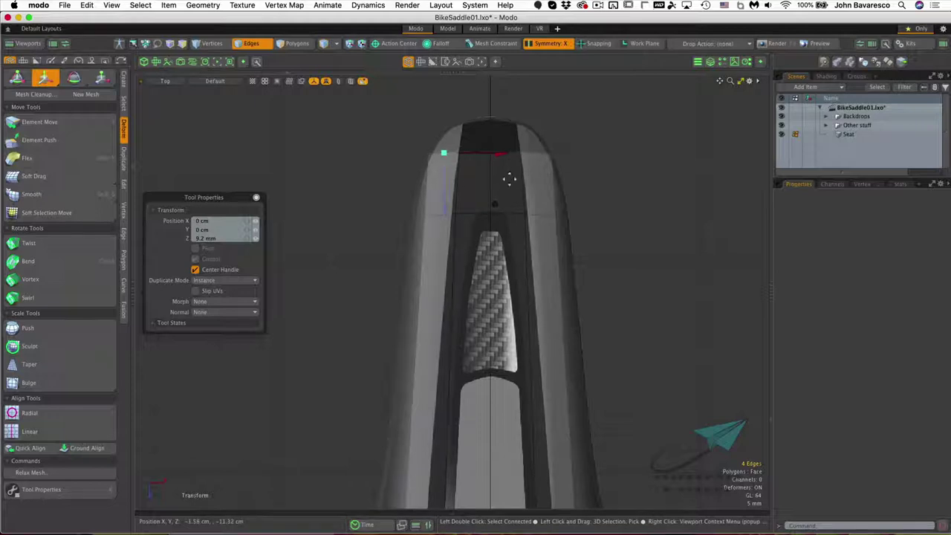
In the right side view, move the nose's front edges further back to a Z offset of about 1.22 cm and check the mesh in perspective
scroll(522, 176, "down", 5)
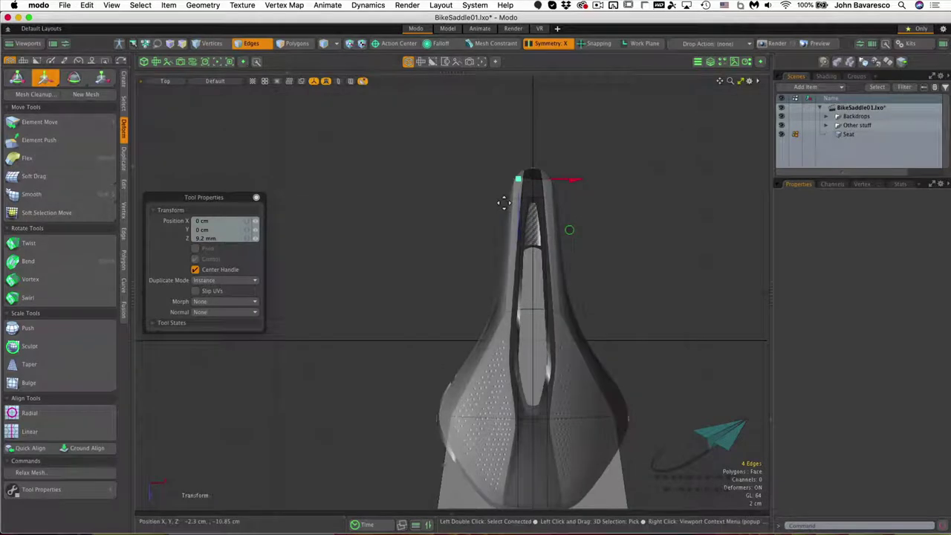
key("ctrl+space")
left_click(555, 201)
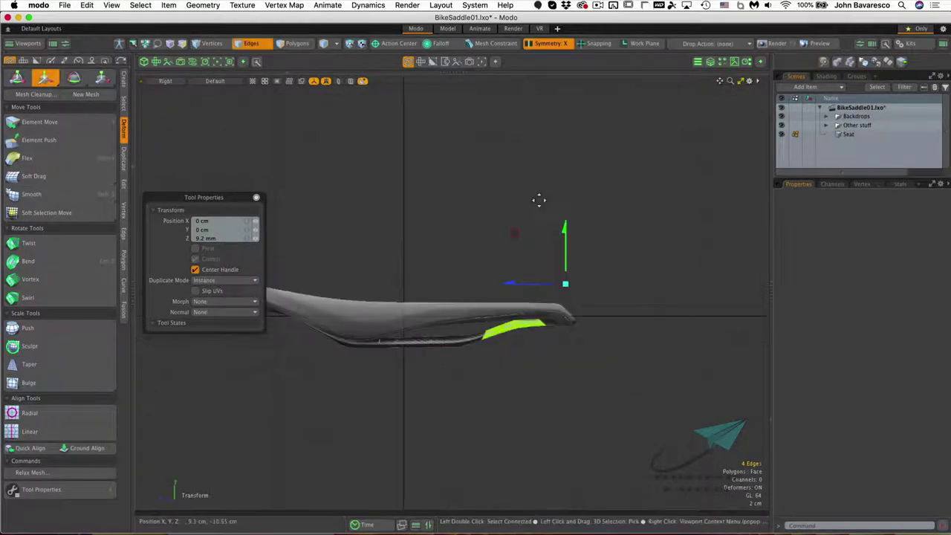
left_click_drag(563, 255, 594, 255, "ctrl+alt")
left_click_drag(550, 302, 543, 301)
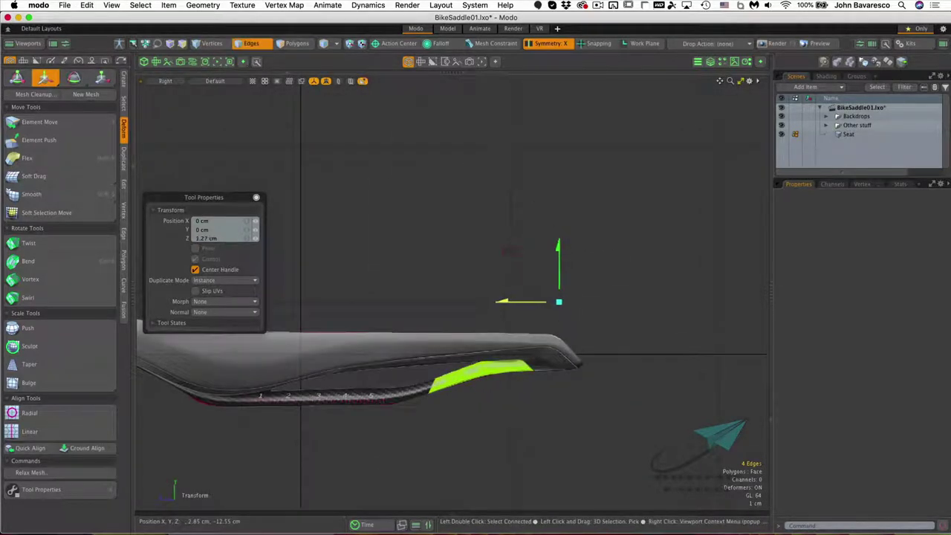
key("ctrl+space")
left_click(551, 244)
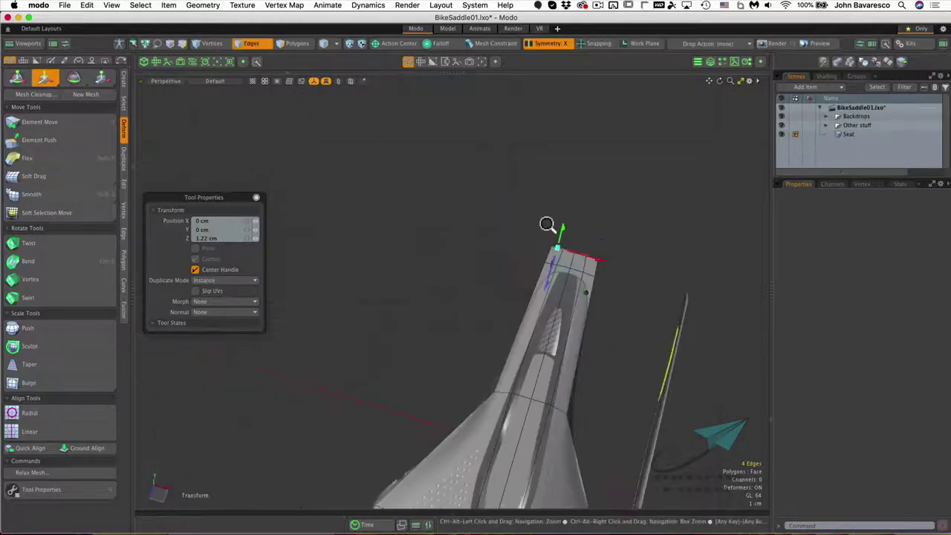
left_click_drag(547, 223, 566, 201, "alt")
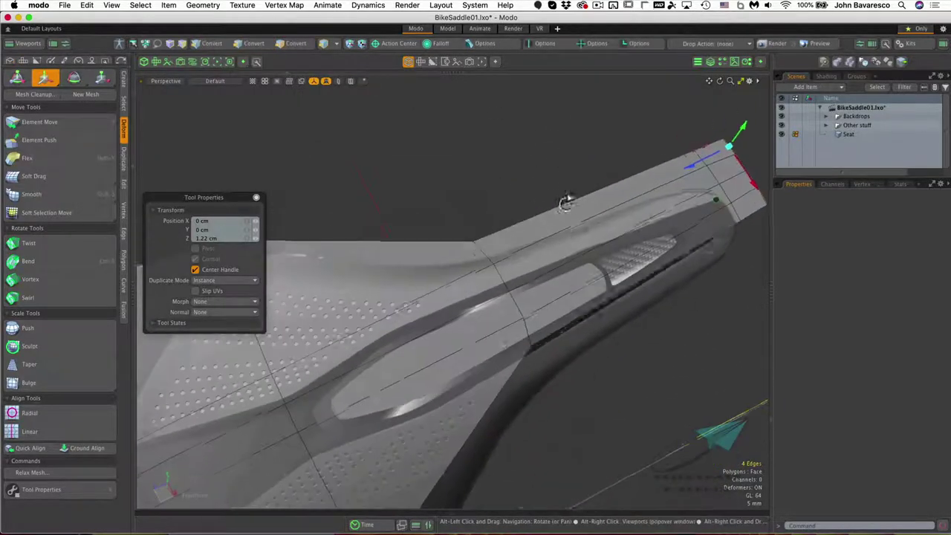
key("ctrl+space")
left_click(565, 164)
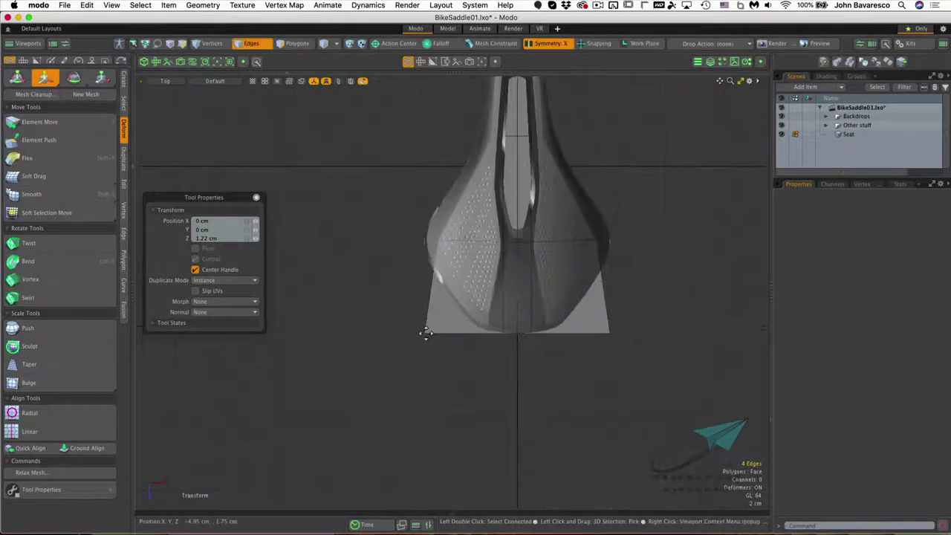
Clear the edge selection and use Element Move to pull the mirrored rear corners inward by about 1.04 cm, onto the saddle's rear outline
left_click(92, 126)
left_click_drag(425, 333, 446, 305)
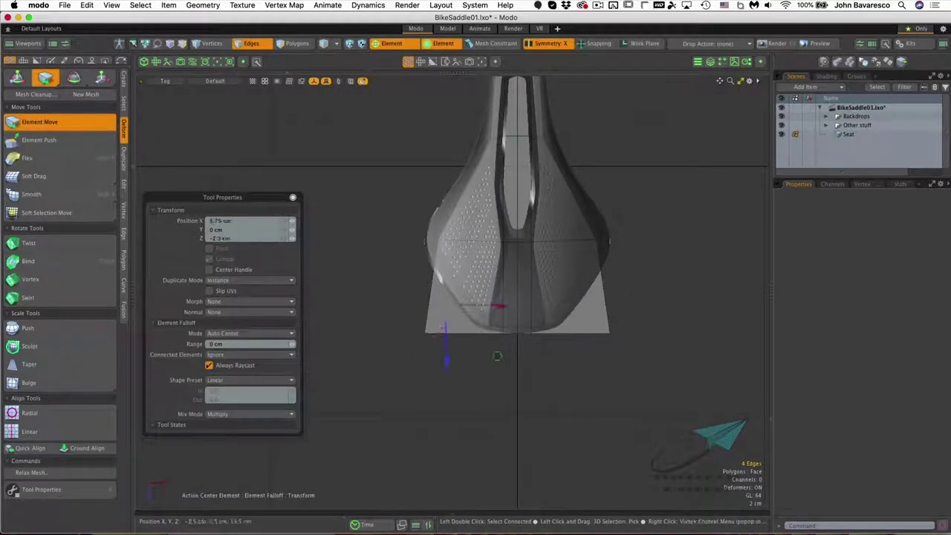
key("q")
left_click(379, 361)
left_click_drag(487, 234, 451, 257, "ctrl+alt")
left_click_drag(450, 256, 408, 304, "alt+shift")
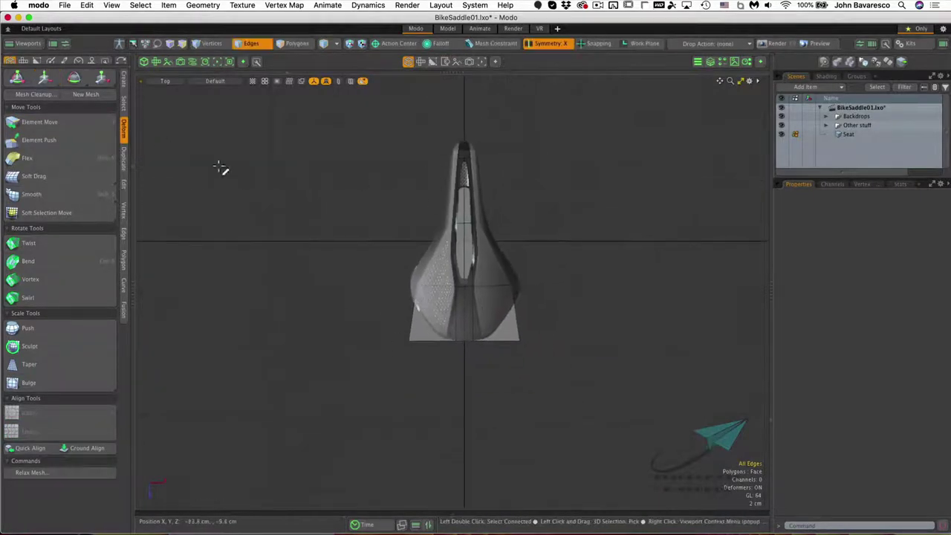
key("t")
left_click_drag(414, 340, 439, 264, "ctrl+alt")
left_click_drag(526, 343, 586, 327)
Nudge the mirrored outer vertices at the saddle's waist outward by about 1.5 mm and slightly forward to follow the outline
scroll(435, 312, "down", 3)
left_click_drag(446, 315, 471, 352, "alt+shift")
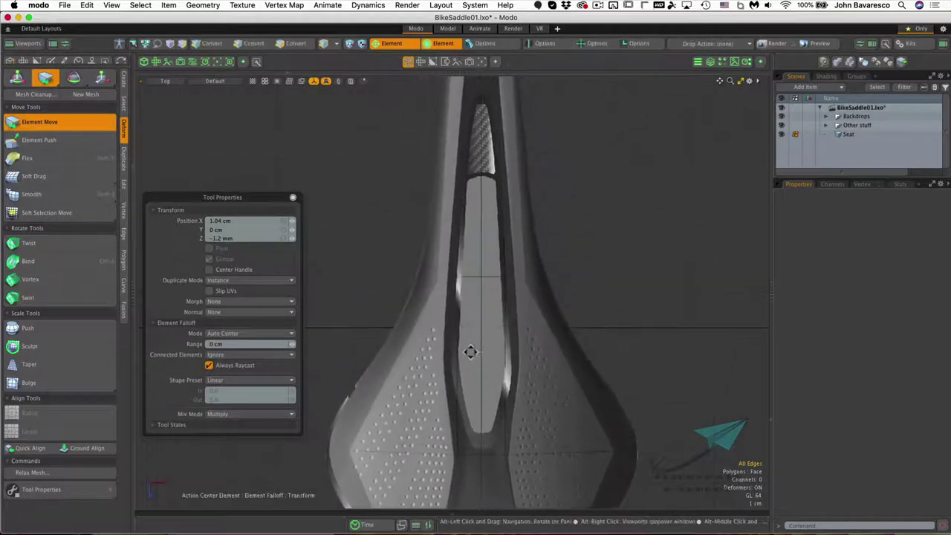
left_click_drag(438, 287, 436, 284)
scroll(476, 278, "down", 2)
left_click_drag(508, 170, 505, 197, "alt")
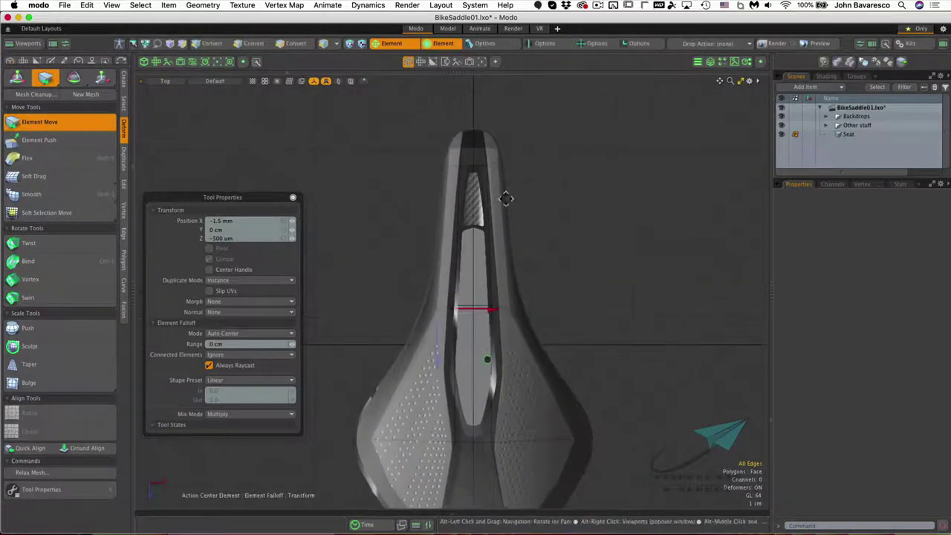
scroll(428, 319, "down", 3)
left_click_drag(422, 331, 446, 258, "alt")
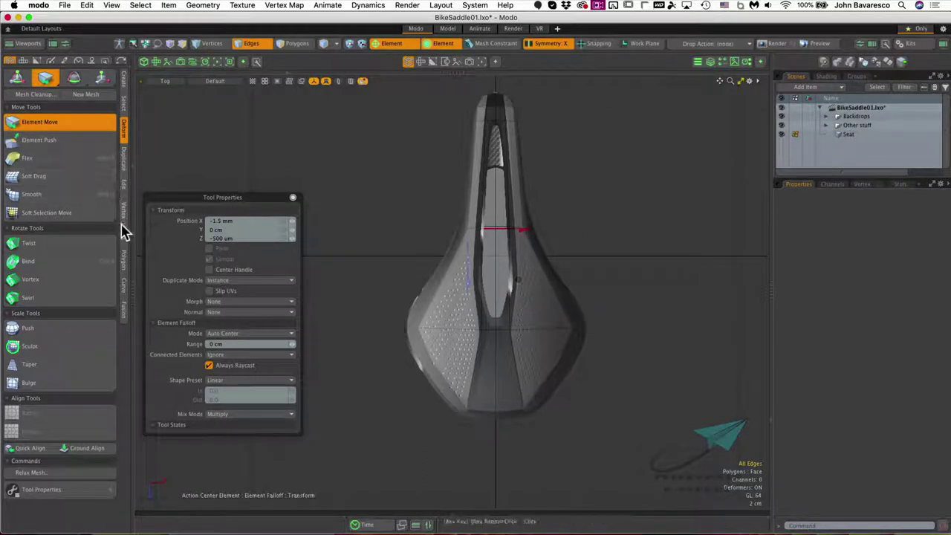
Add a crosswise edge loop between the saddle's widest part and its waist at about 38.97%
left_click(124, 233)
left_click(68, 262)
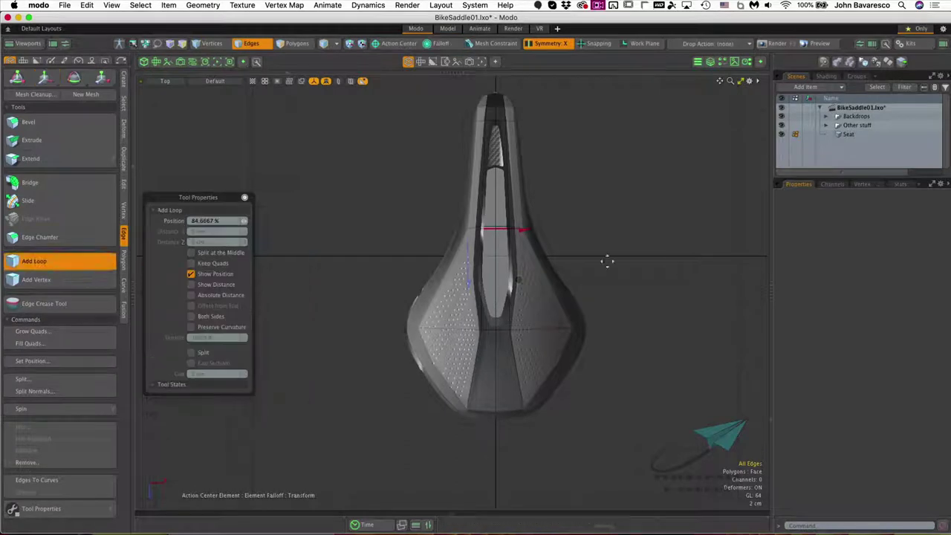
left_click(571, 285)
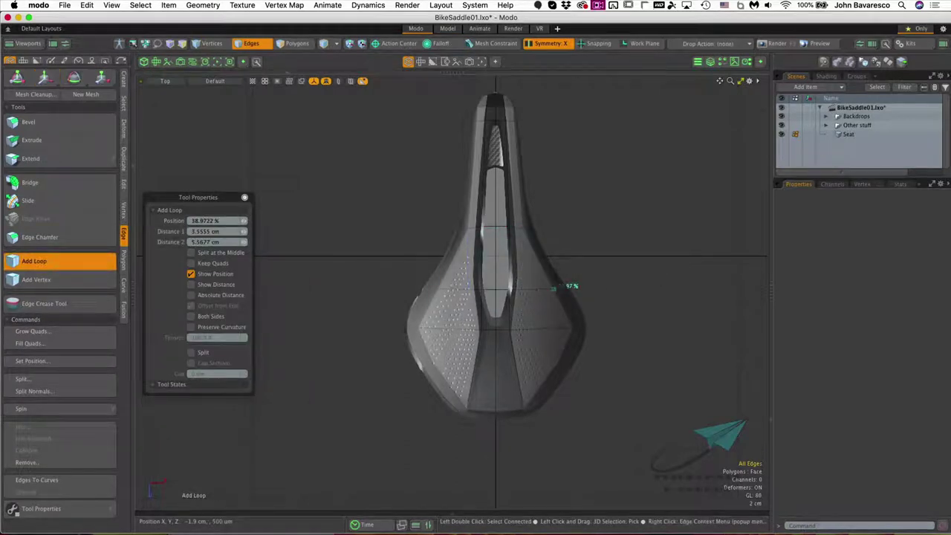
Shift the rear crosswise loop to about 45% and add another crosswise edge loop across the nose at about 54.8%
left_click_drag(569, 283, 567, 280)
scroll(513, 290, "up", 5)
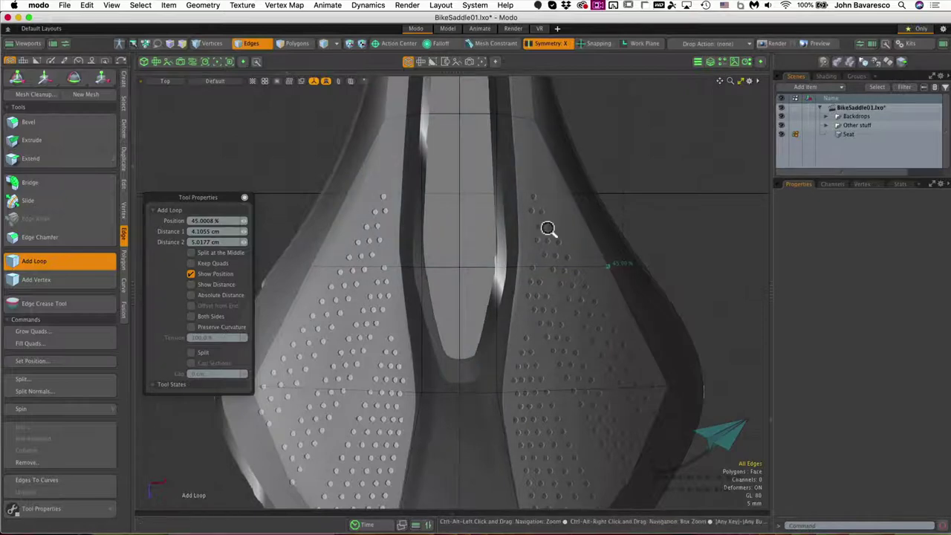
left_click_drag(548, 230, 534, 276, "ctrl+alt")
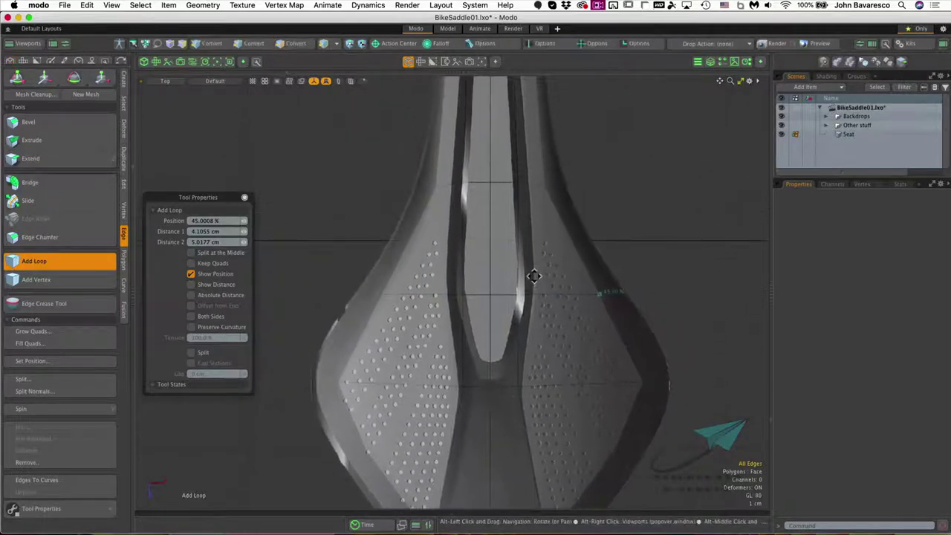
left_click_drag(534, 206, 543, 297, "alt+shift")
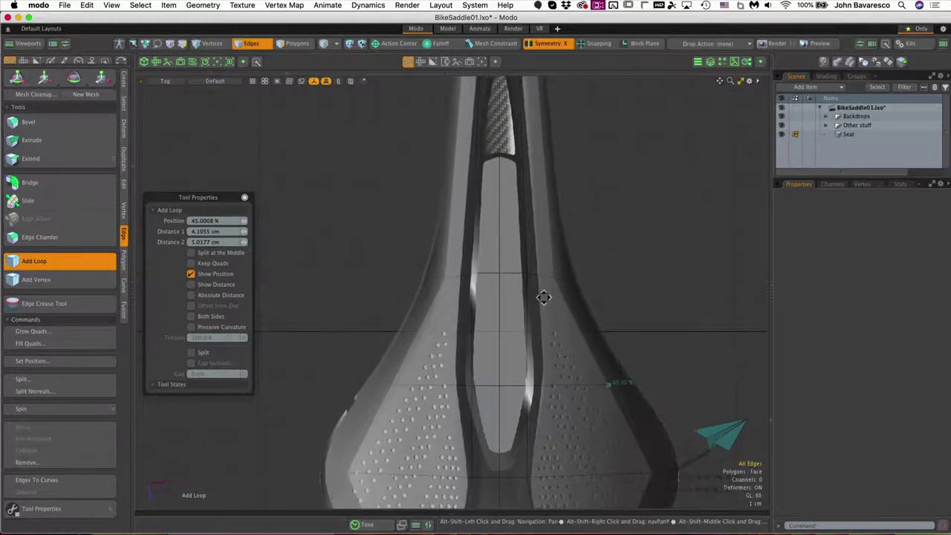
left_click_drag(543, 186, 548, 224, "alt+shift")
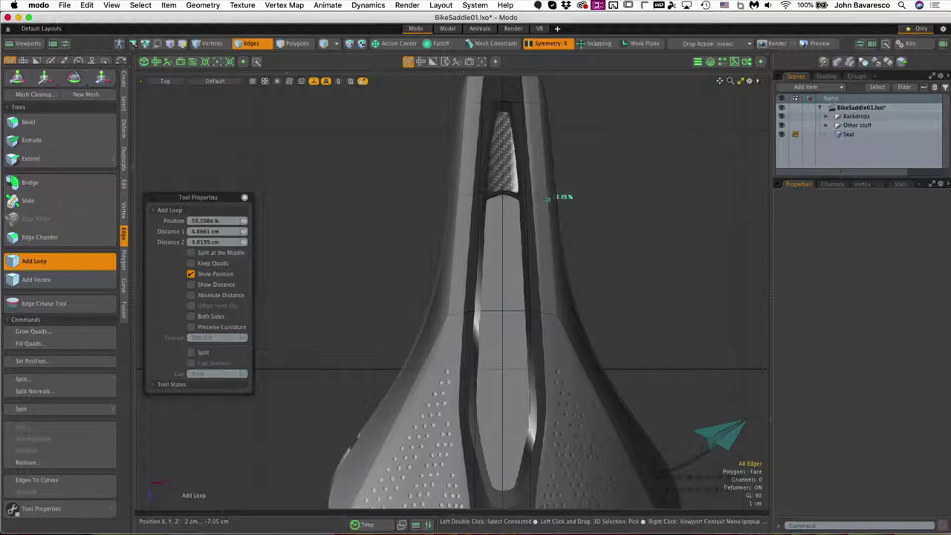
left_click_drag(547, 203, 523, 208, "ctrl+alt")
key("space")
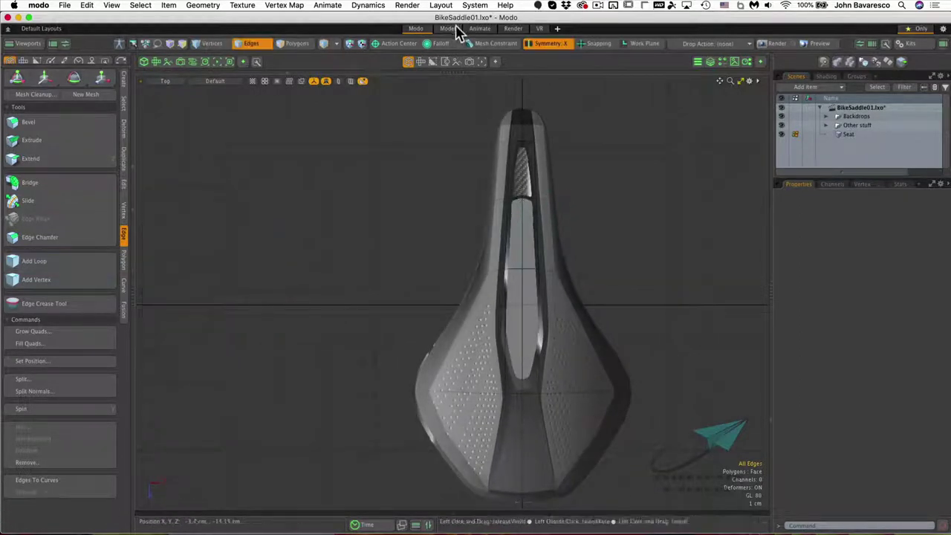
Add a crosswise edge loop between the saddle's widest part and its waist at about 45.4%
key("t")
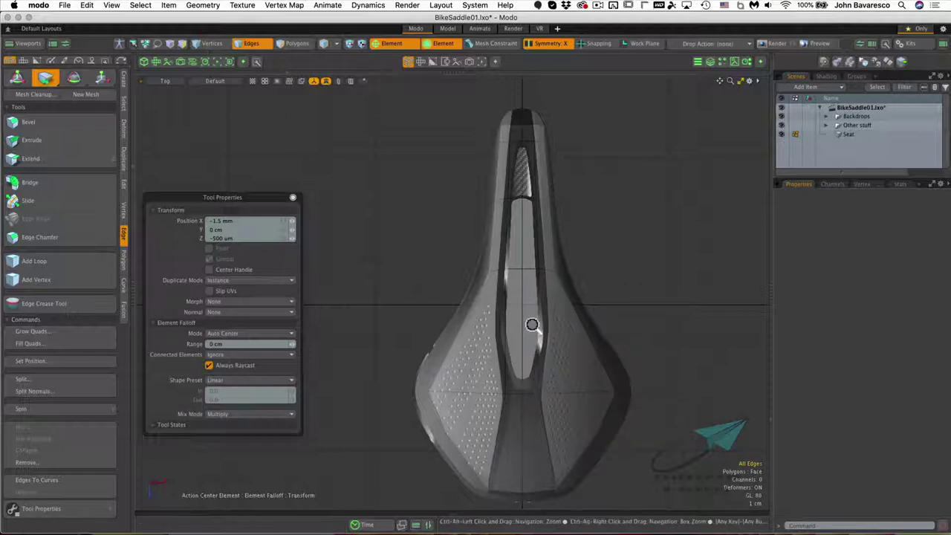
scroll(556, 323, "up", 2)
left_click_drag(556, 328, 556, 310, "alt")
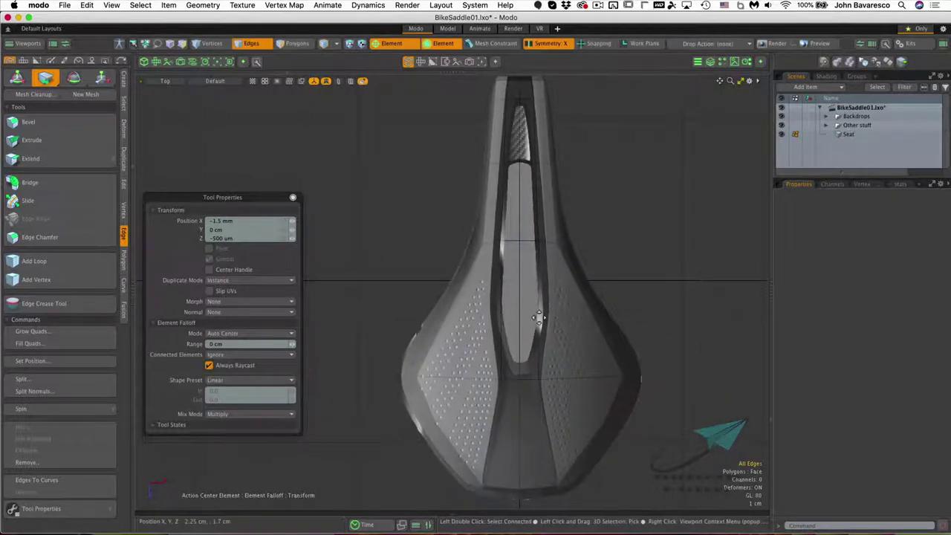
left_click(73, 262)
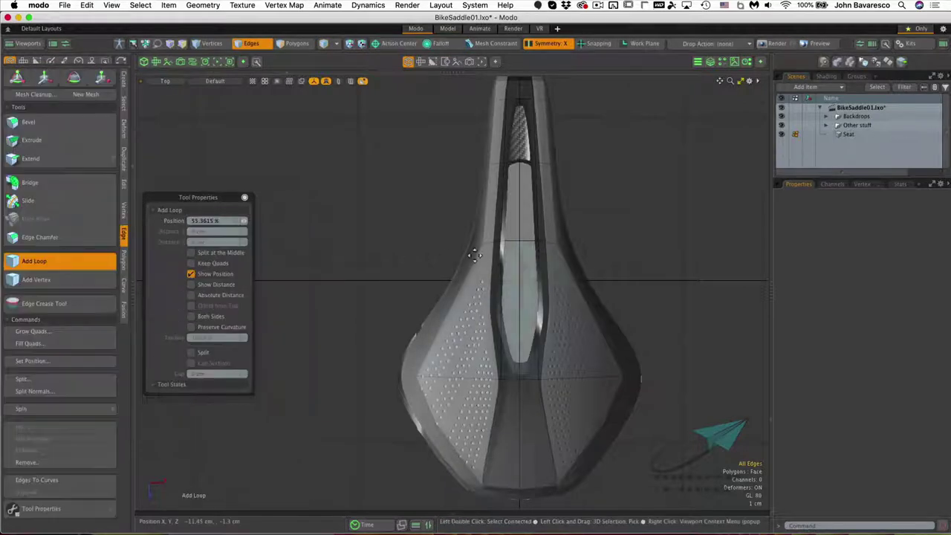
left_click(538, 312)
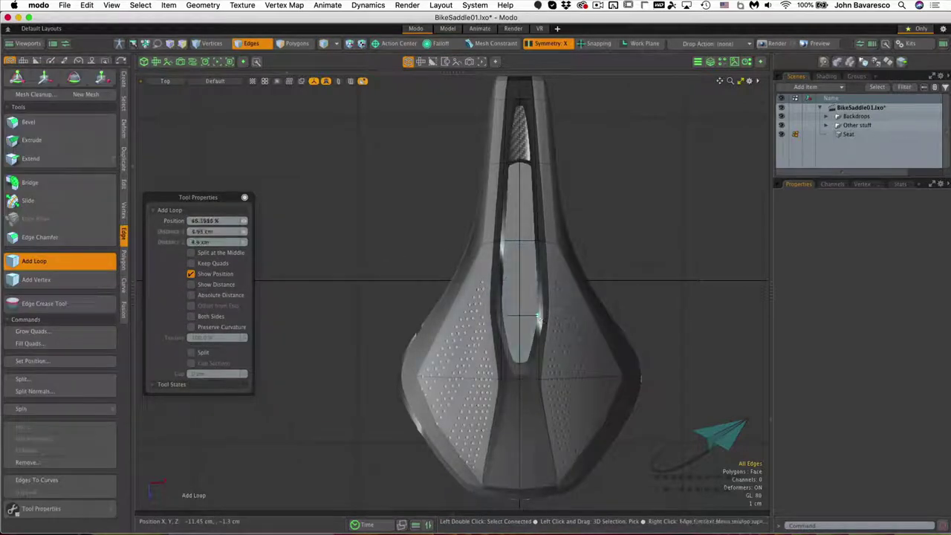
key("q")
Use Element Move to pull the mirrored inner vertices at the saddle's widest part toward the centerline, just behind the cutout
left_click_drag(563, 266, 543, 248, "ctrl+alt")
left_click_drag(543, 248, 484, 297, "alt")
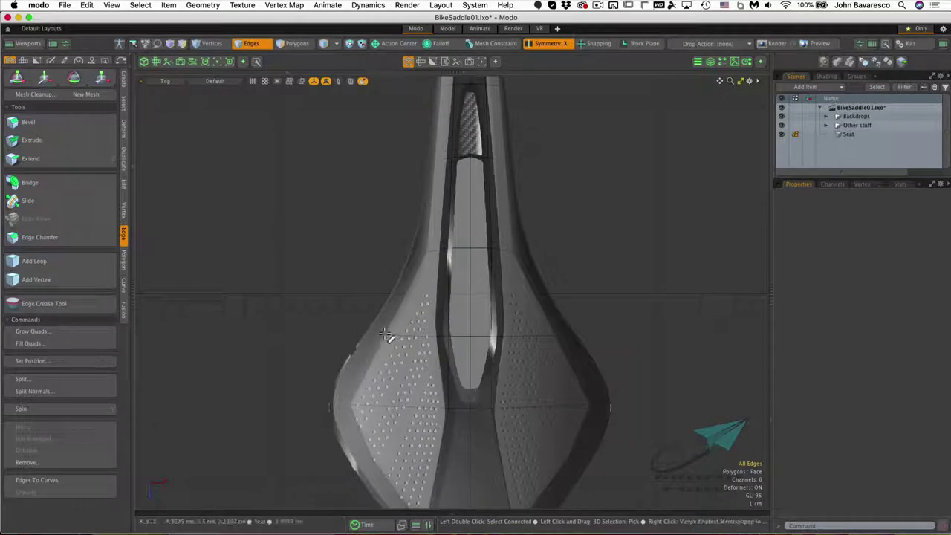
key("t")
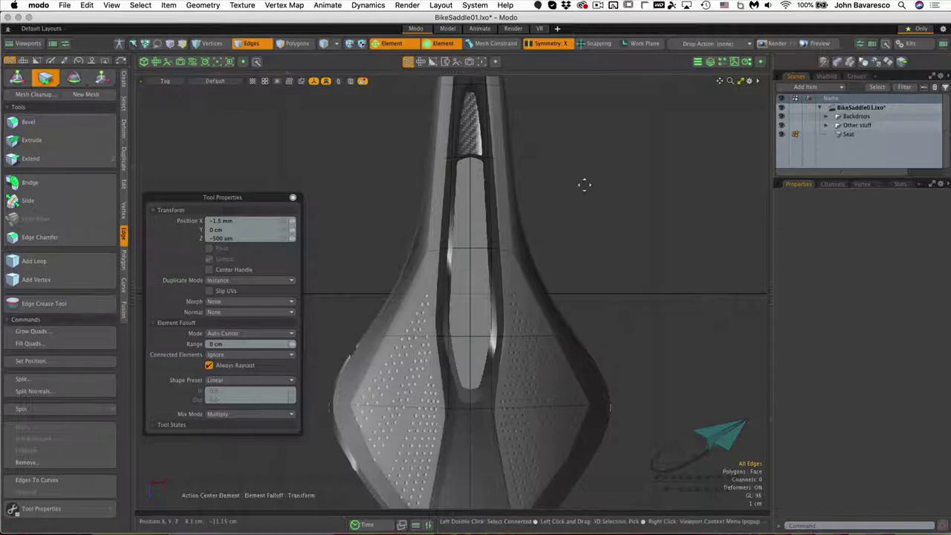
left_click_drag(564, 242, 569, 261, "ctrl+alt")
left_click_drag(516, 324, 540, 287, "alt+shift")
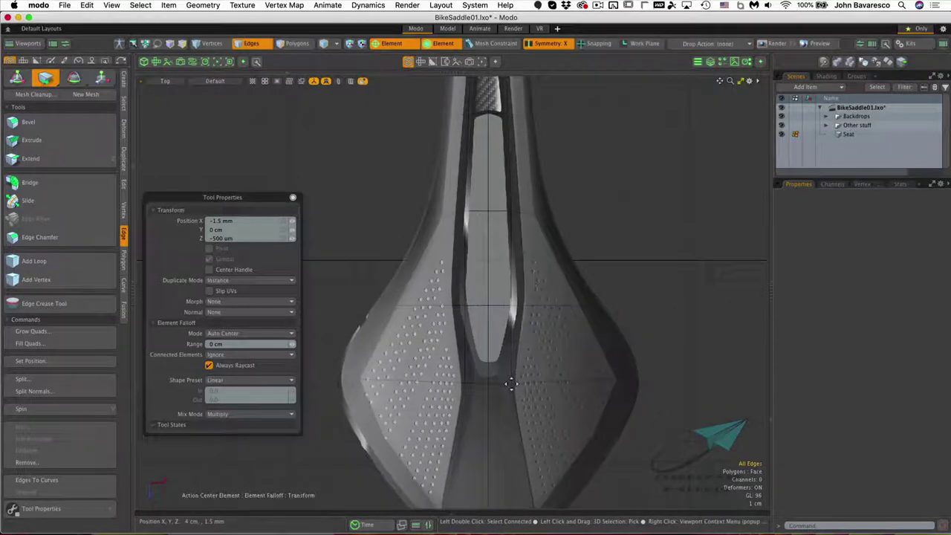
left_click_drag(511, 383, 488, 378)
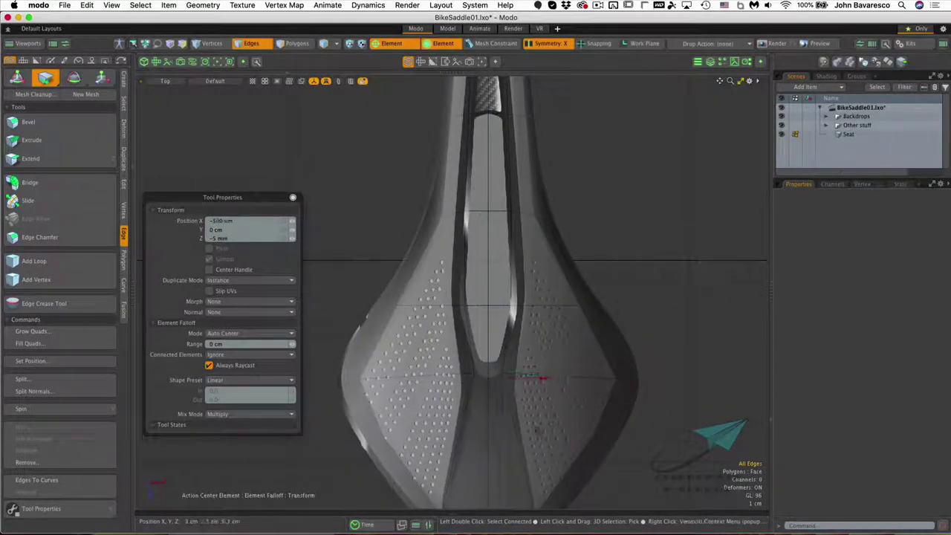
left_click_drag(537, 429, 540, 423)
left_click_drag(480, 376, 482, 382)
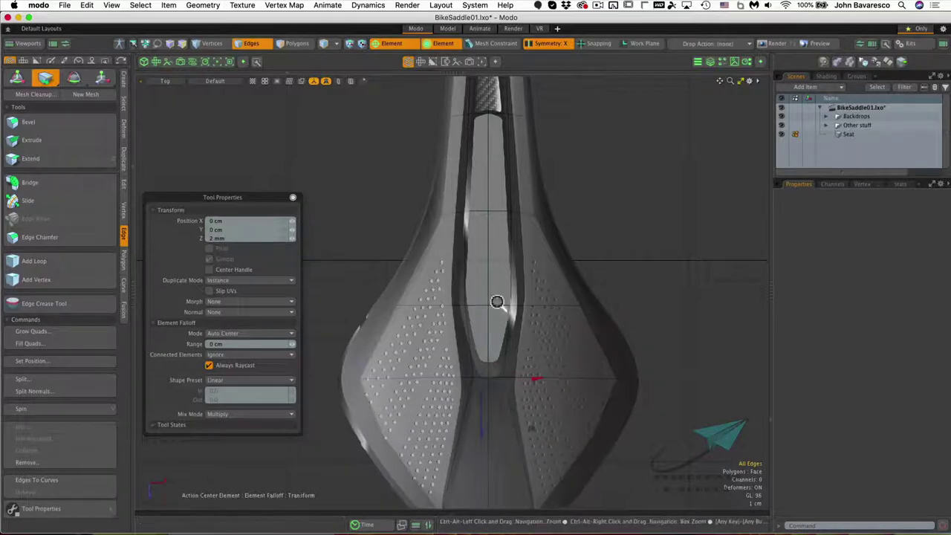
Move the new loop's mirrored inner vertices outward by 3 mm and those at the waist slightly outward, following the cutout's edge
scroll(498, 303, "up", 1)
left_click_drag(512, 306, 518, 306)
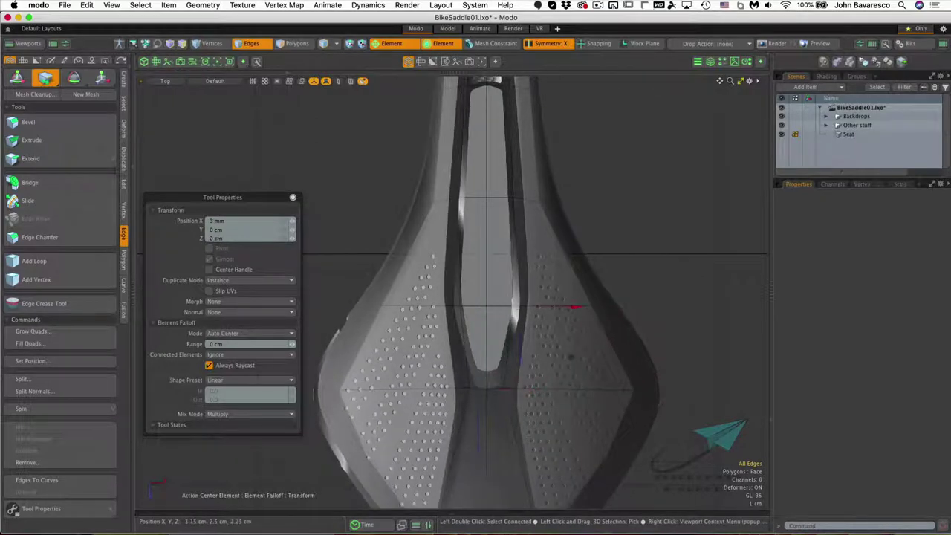
left_click_drag(492, 204, 511, 207, "ctrl+alt")
left_click_drag(510, 206, 516, 299, "alt+shift")
left_click(520, 287)
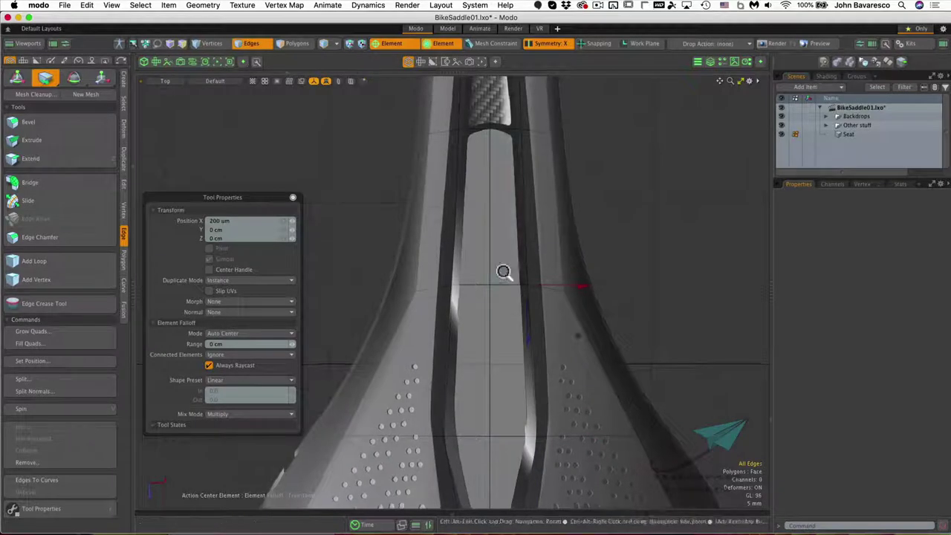
Pull the mirrored inner vertices near the nose tip inward by about 3 mm to match the dark center strip
scroll(503, 270, "down", 3)
left_click_drag(542, 277, 537, 273)
left_click_drag(495, 197, 488, 199)
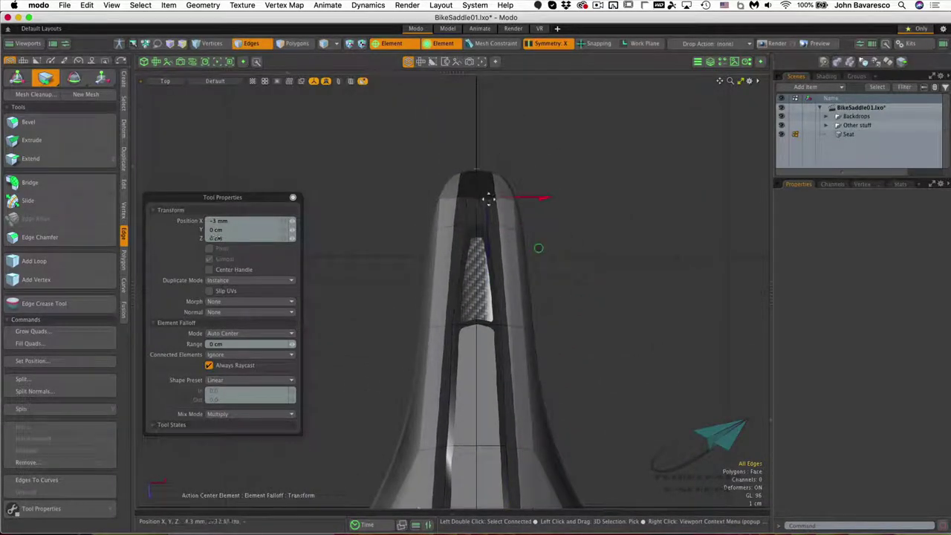
left_click_drag(513, 319, 454, 324, "ctrl+alt")
left_click_drag(454, 324, 484, 250, "alt+shift")
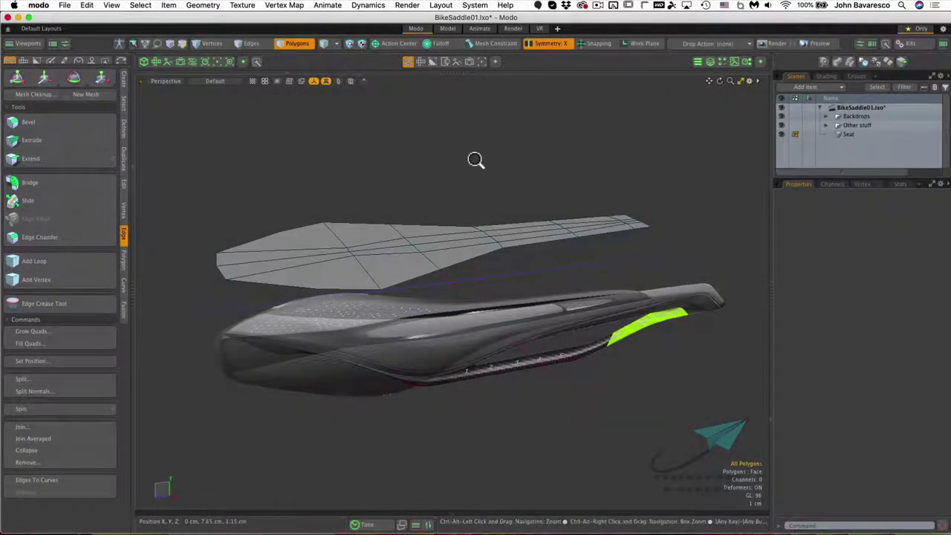
In the right side view, select all polygons of the flat Seat mesh
left_click_drag(475, 159, 433, 170, "alt")
right_click(434, 170, "alt")
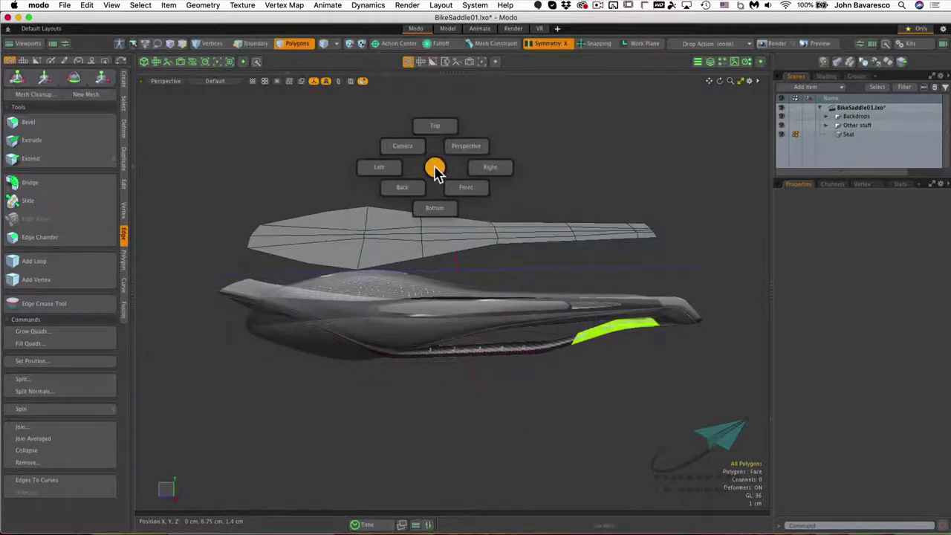
left_click(487, 168)
left_click_drag(470, 191, 471, 201, "ctrl+alt")
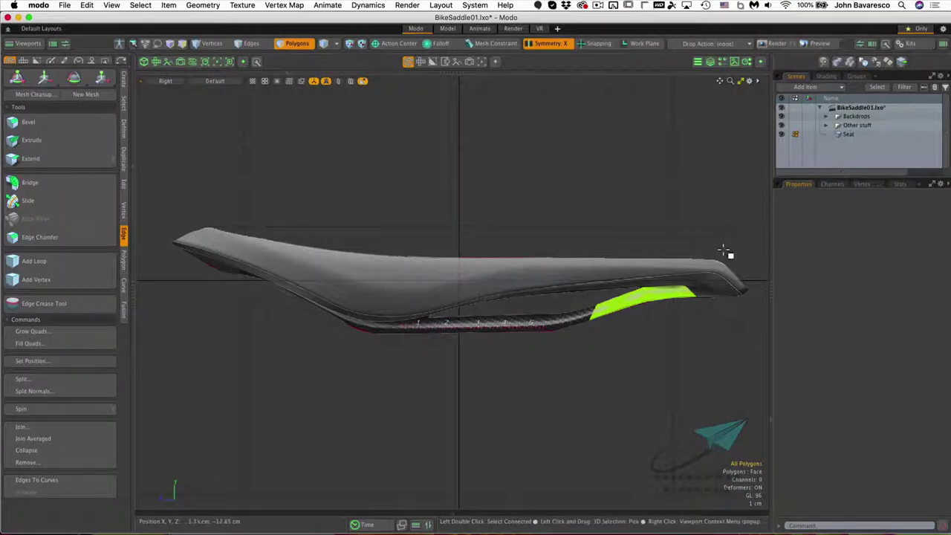
mouse_move(740, 224)
right_mouse_down()
mouse_move(468, 124)
mouse_move(174, 161)
mouse_move(198, 270)
mouse_move(415, 271)
right_mouse_up()
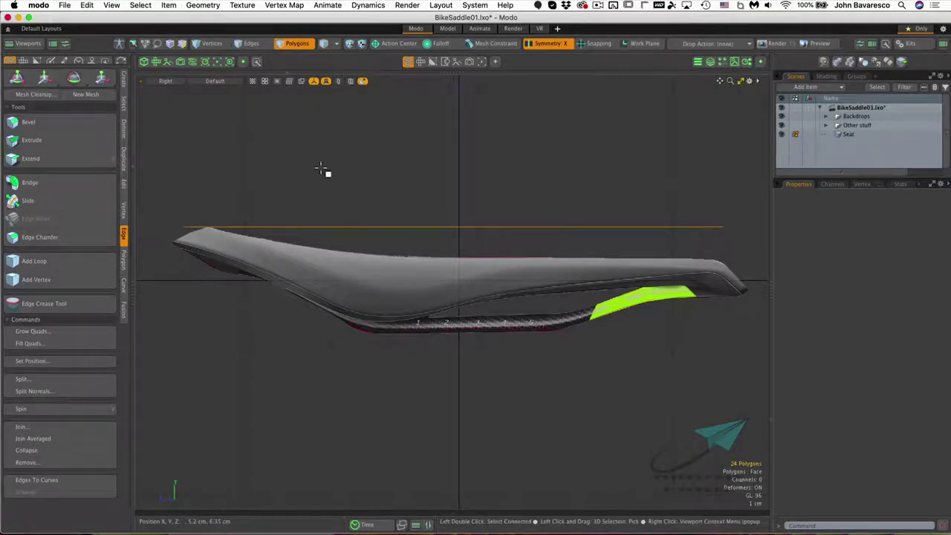
Start moving the selected polygons with a Linear falloff and extend the falloff's end to a Z of about 13.1 cm
key("w")
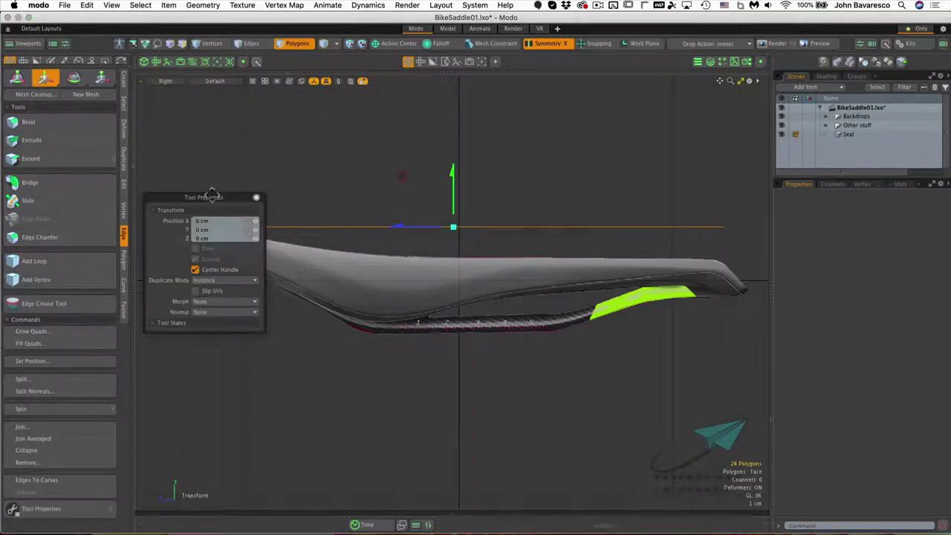
left_click_drag(213, 196, 218, 315)
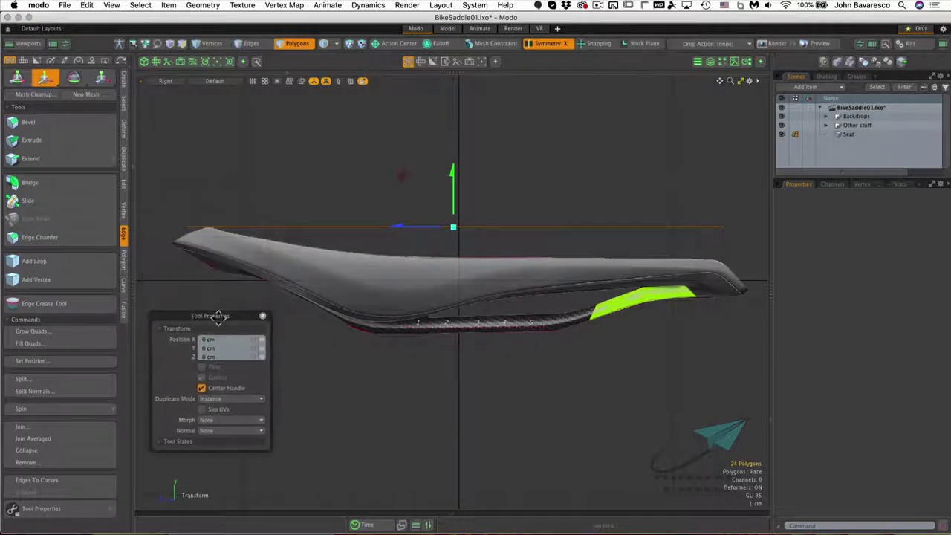
left_click(432, 43)
left_click(436, 69)
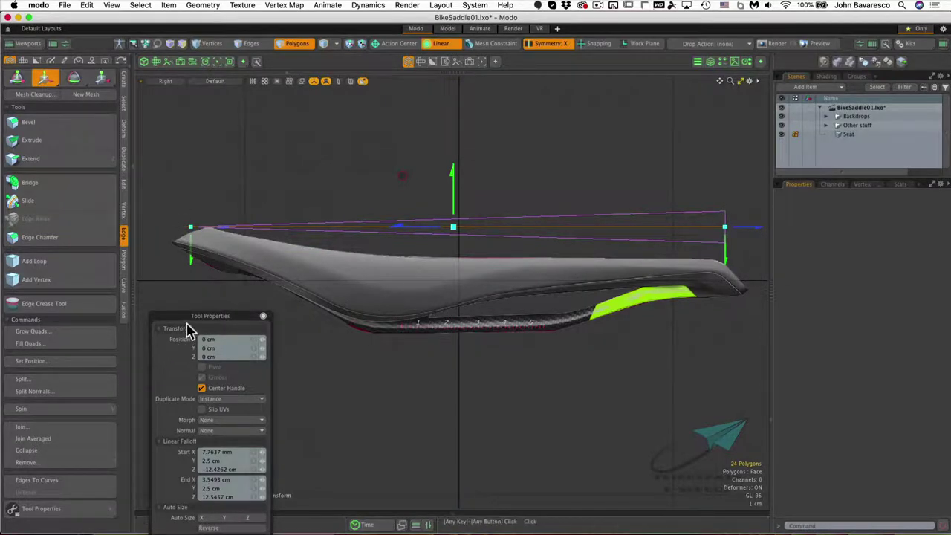
left_click_drag(187, 314, 120, 298)
left_click_drag(191, 247, 179, 227)
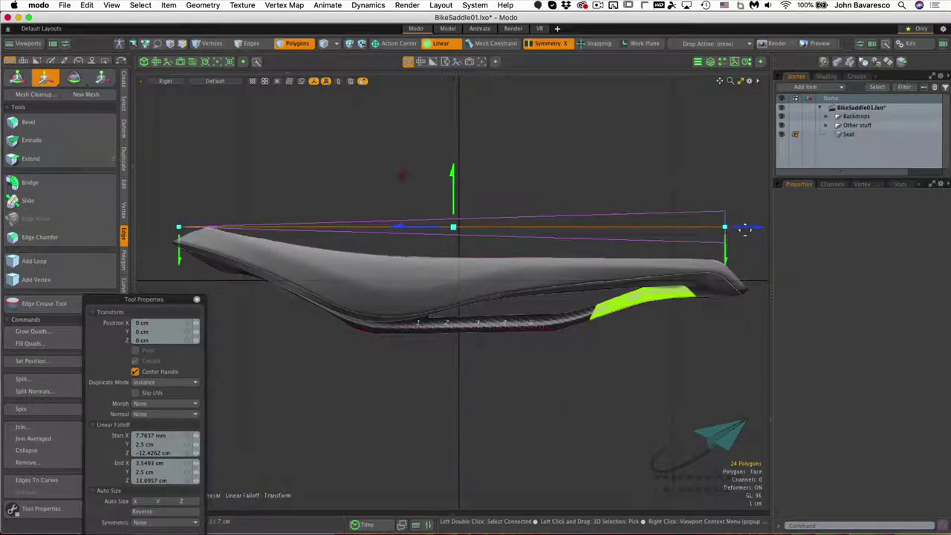
left_click_drag(122, 299, 101, 143)
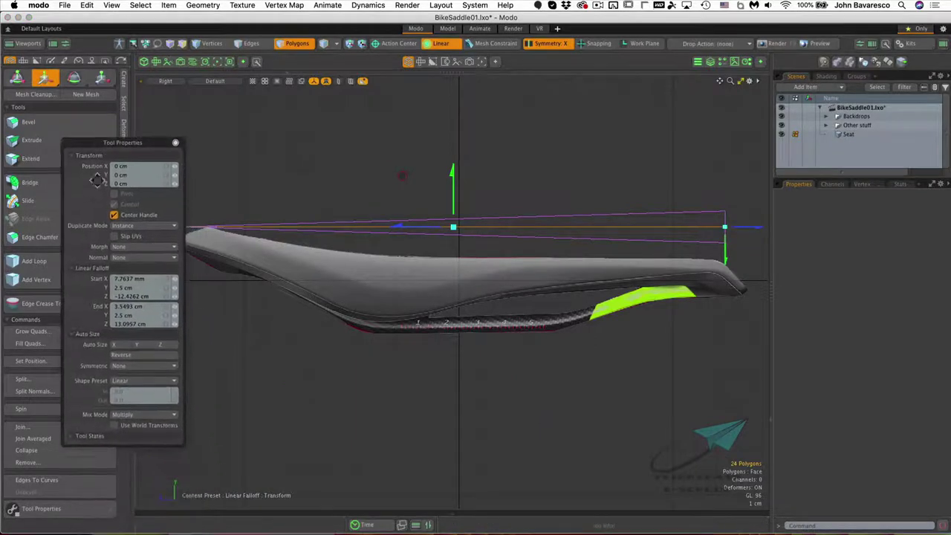
left_click(118, 357)
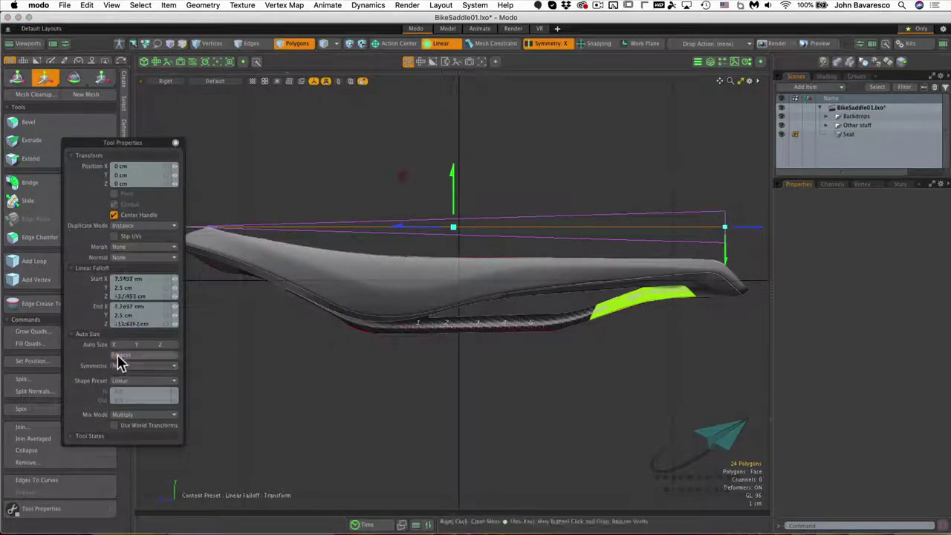
left_click(121, 357)
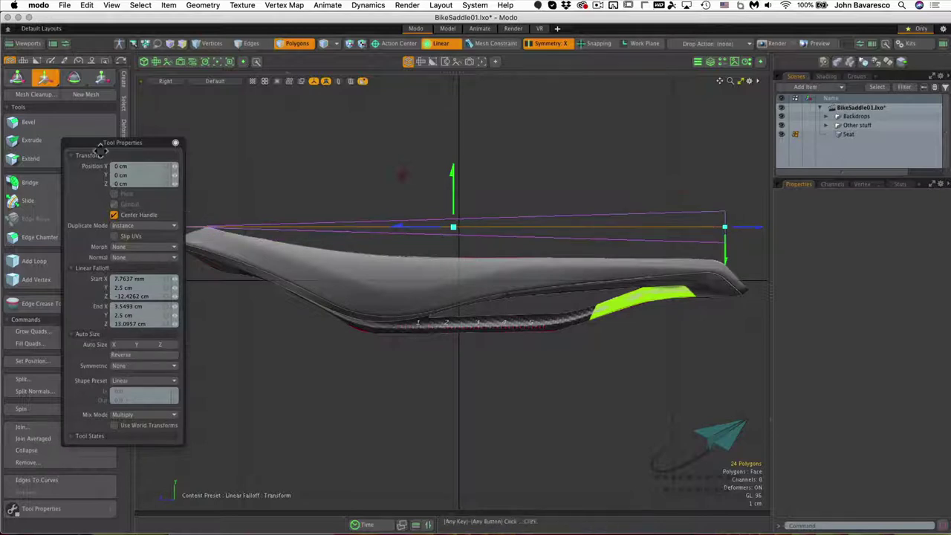
left_click_drag(108, 149, 73, 179)
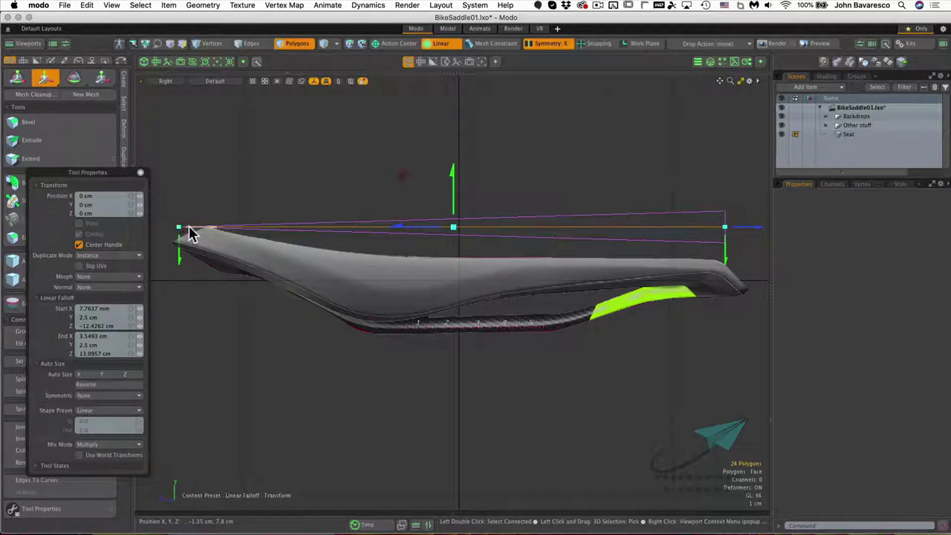
Place the falloff's end over the saddle's rear peak at a Z of about 11.95 cm and set its shape to Ease-Out
left_click_drag(178, 226, 205, 226)
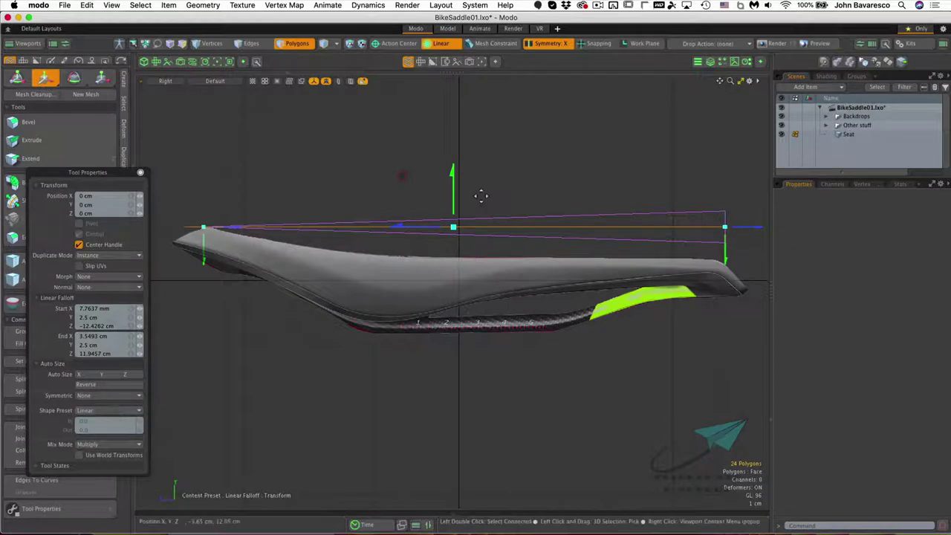
left_click(136, 410)
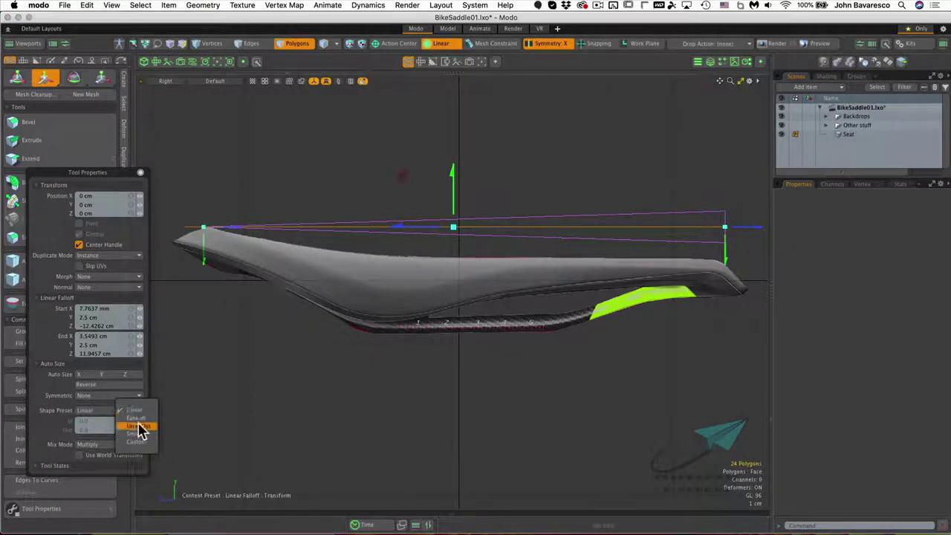
left_click(140, 427)
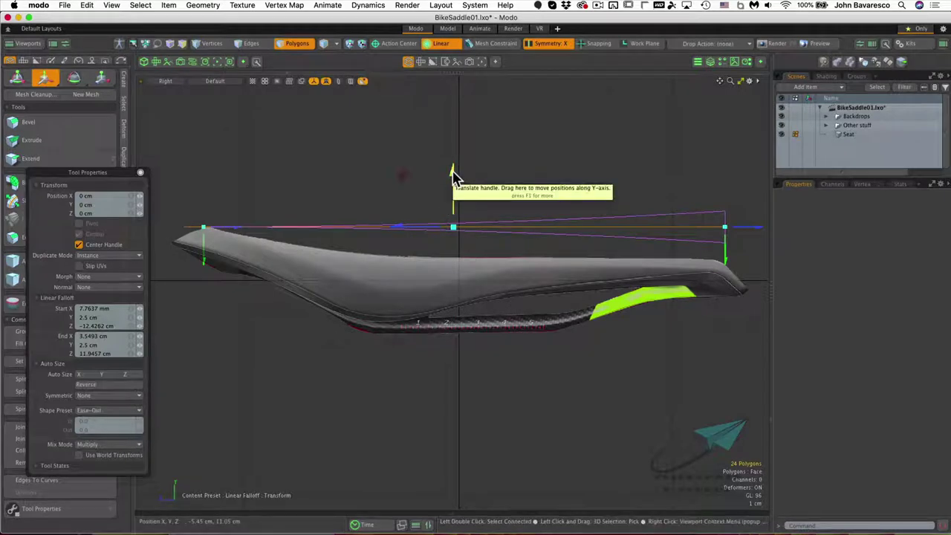
Lower the selected polygons by about 1.55 cm onto the nose's top profile and change the falloff shape to Ease-In
left_click_drag(454, 178, 455, 204)
left_click_drag(453, 252, 453, 260)
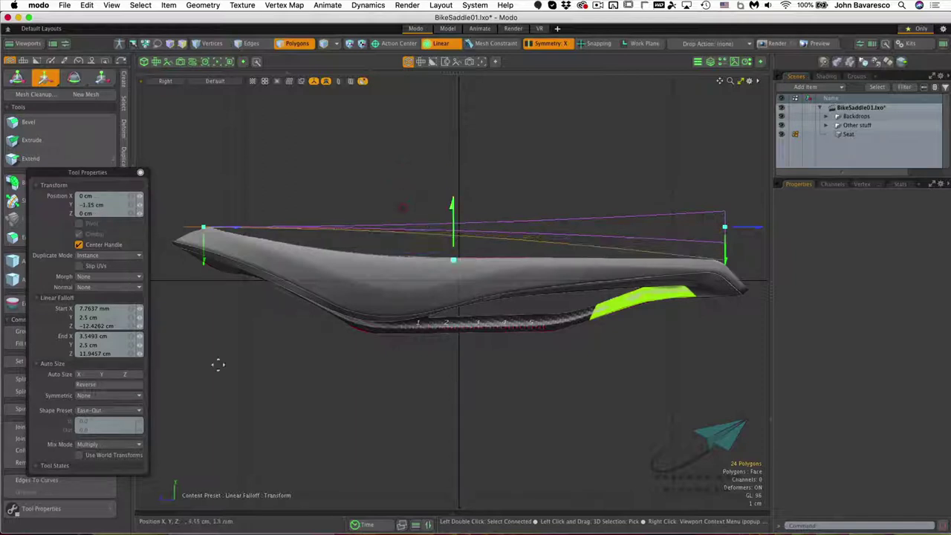
left_click(134, 413)
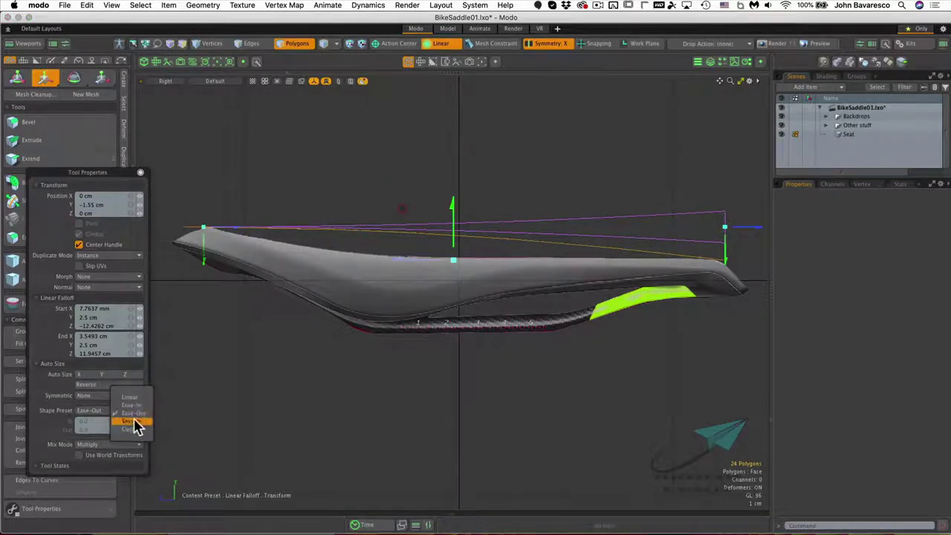
left_click(137, 402)
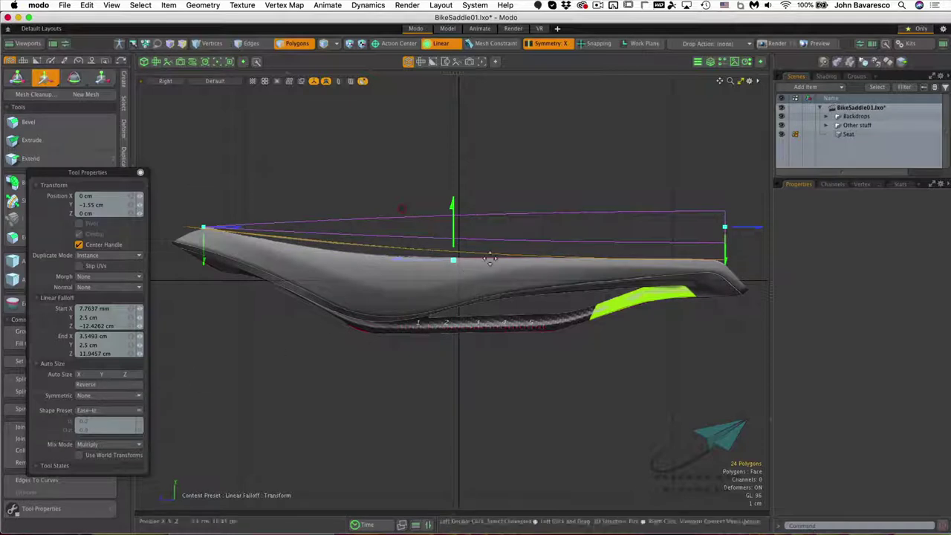
Adjust the downward move to 1.5 cm and shorten the falloff to run from Z about -1.58 cm to 11.4 cm
left_click_drag(450, 202, 450, 200)
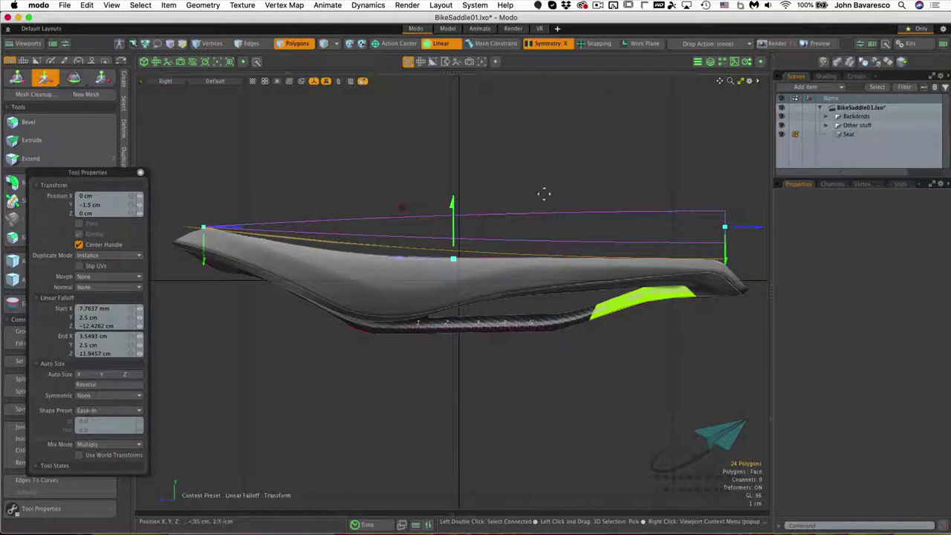
left_click_drag(750, 226, 510, 236)
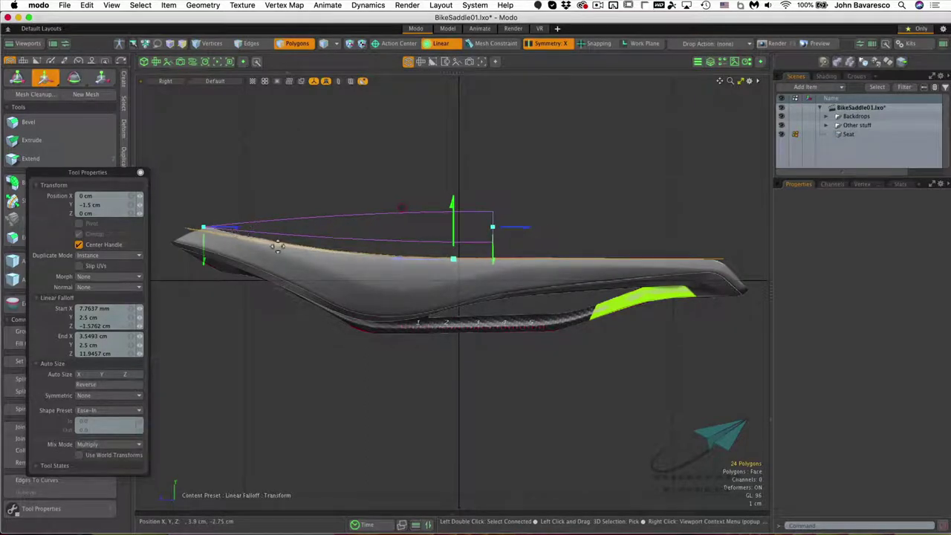
mouse_move(223, 227)
left_mouse_down()
mouse_move(291, 226)
mouse_move(208, 226)
mouse_move(234, 226)
left_mouse_up()
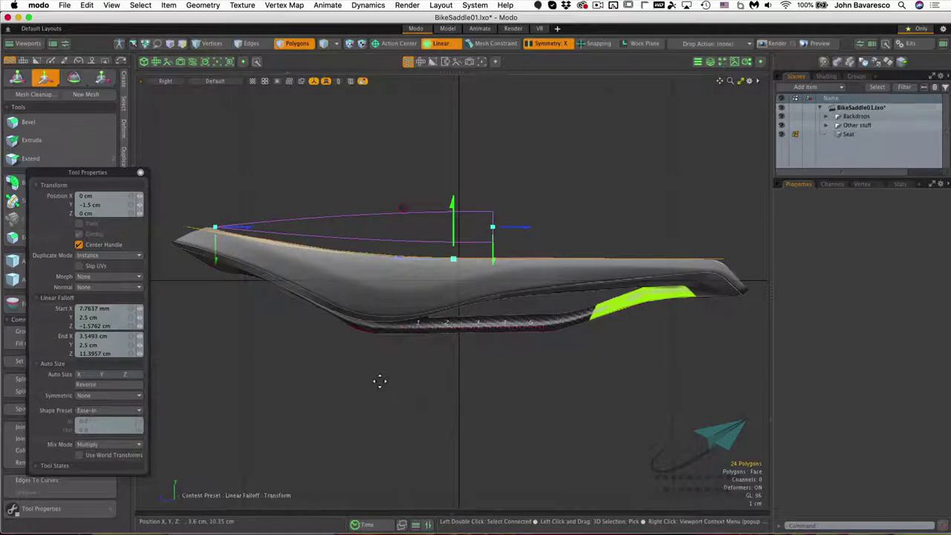
key("space")
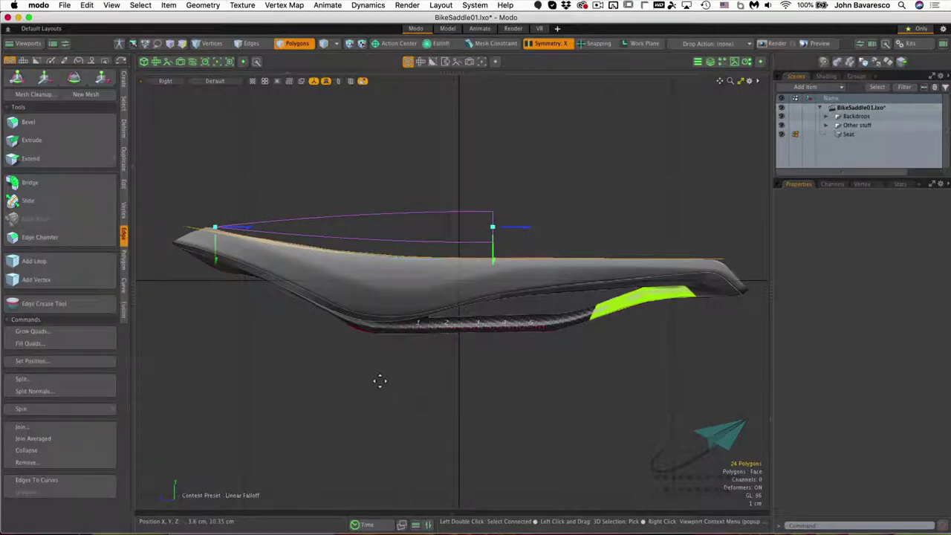
key("Escape")
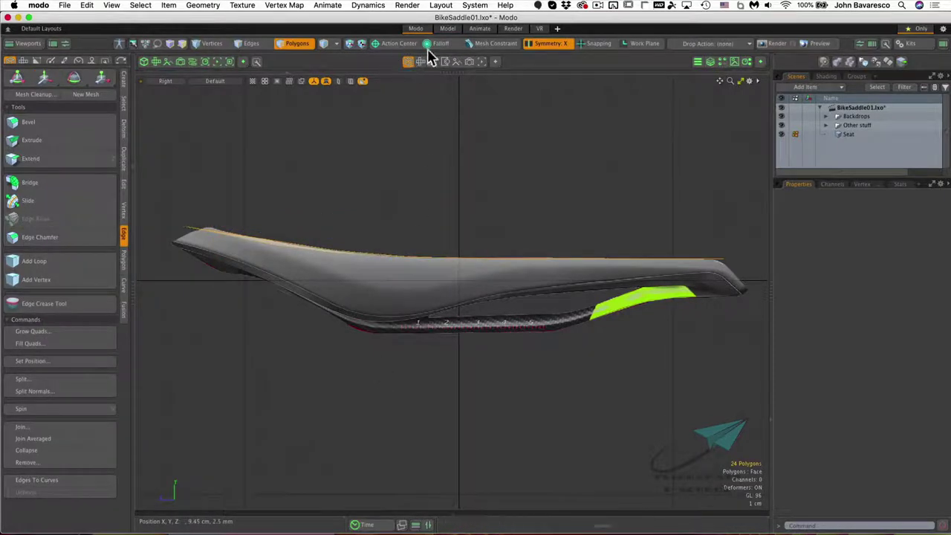
Start another move with a Linear falloff over the saddle's rear end, from Z about 13.08 cm to 9.72 cm
scroll(453, 201, "down", 3)
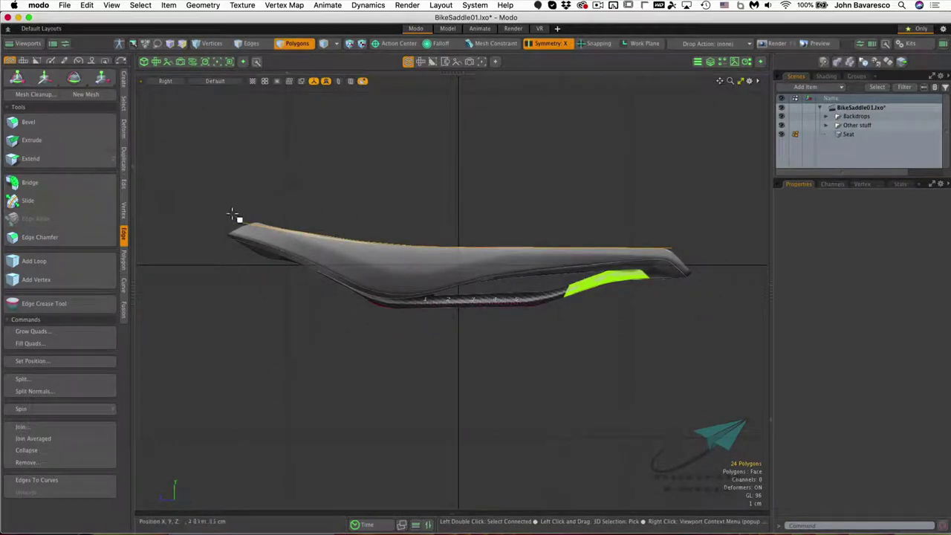
key("w")
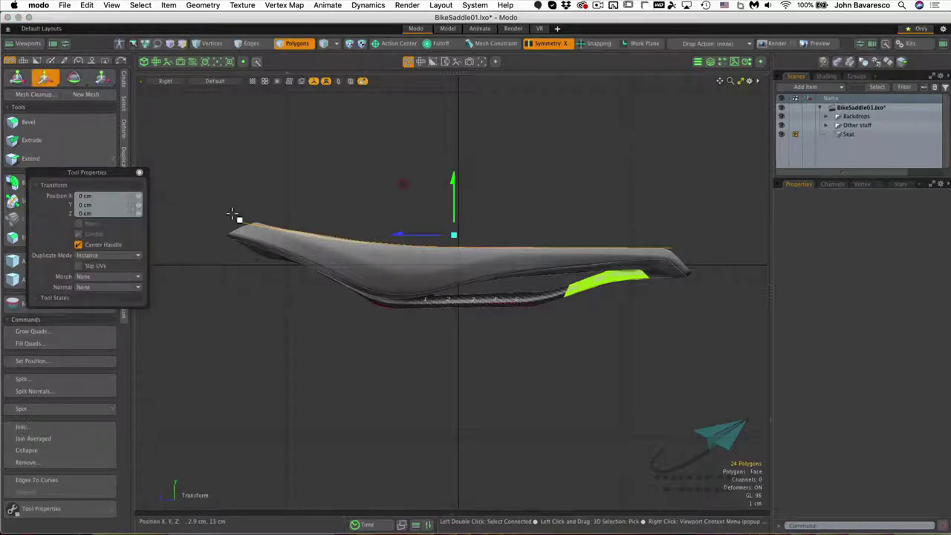
left_click(425, 43)
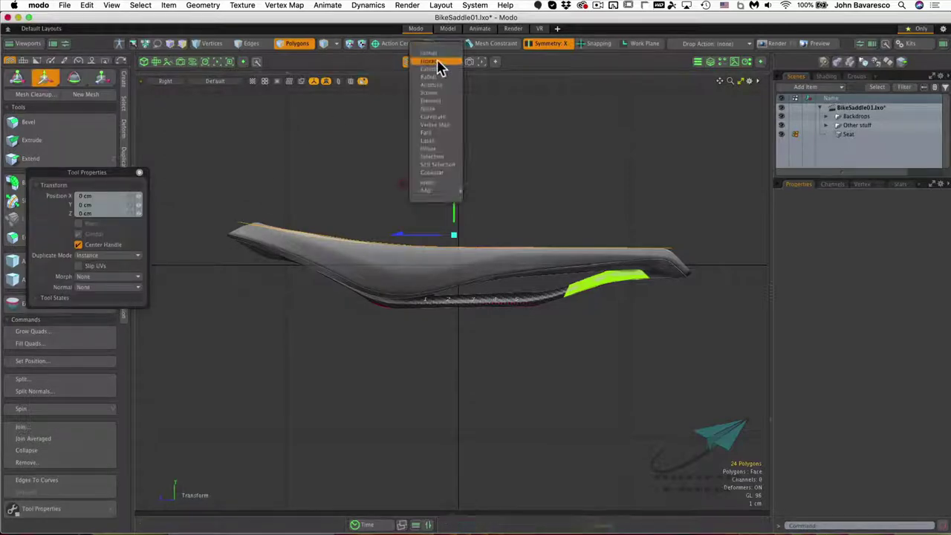
left_click(438, 63)
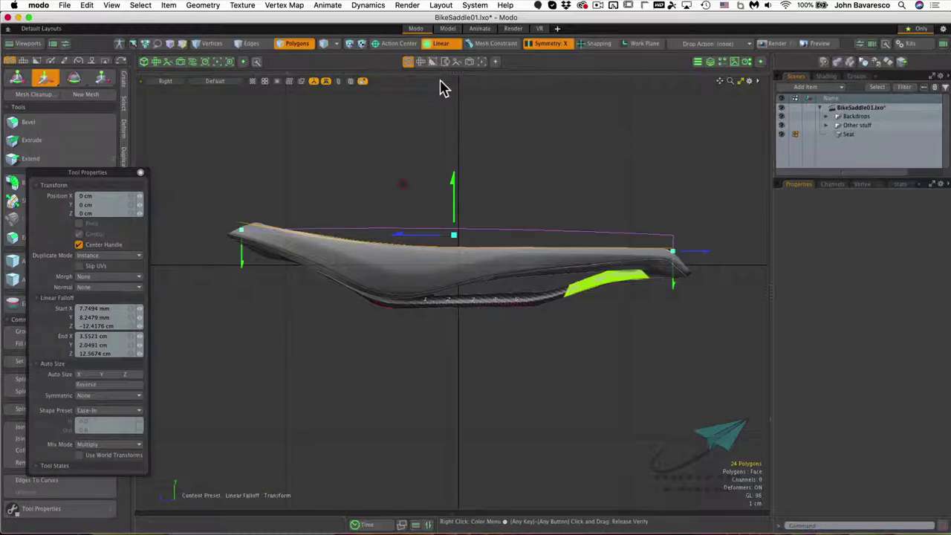
left_click_drag(705, 251, 338, 230)
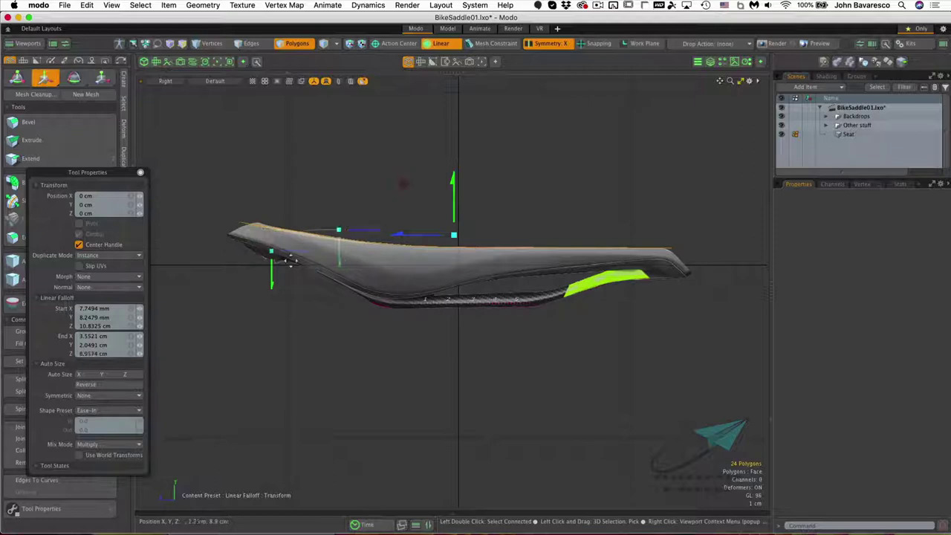
left_click_drag(273, 258, 234, 227)
left_click_drag(340, 236, 291, 233)
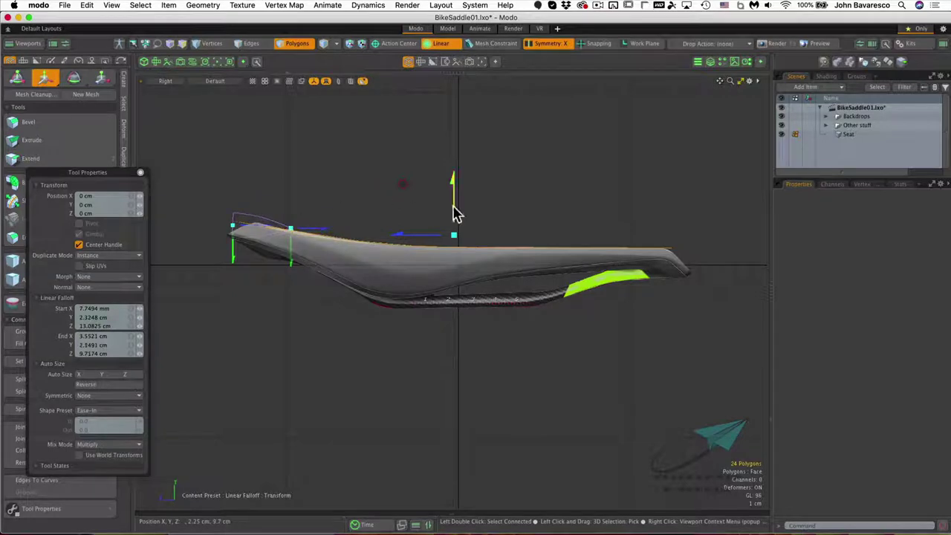
Raise the mesh's rear end by 1.5 mm and turn the falloff off
left_click_drag(452, 185, 403, 181)
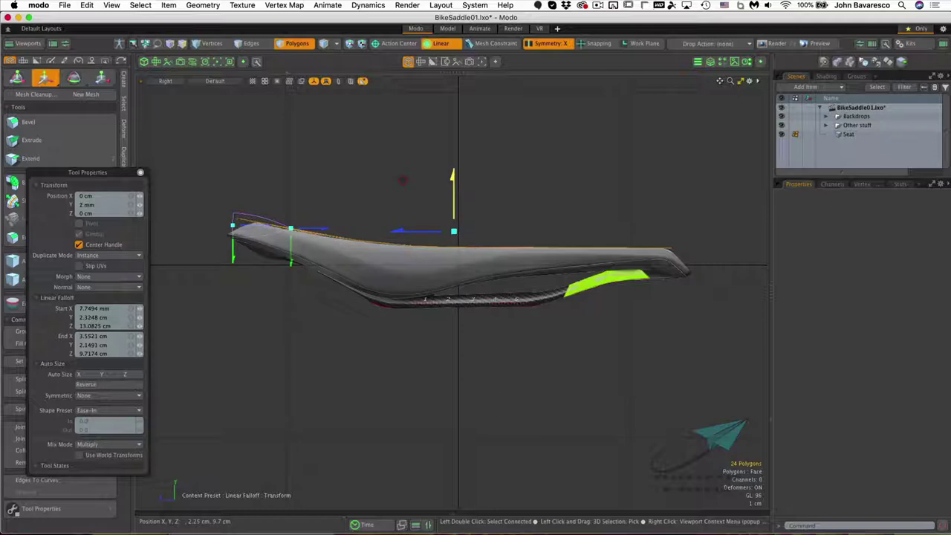
left_click_drag(453, 203, 452, 204)
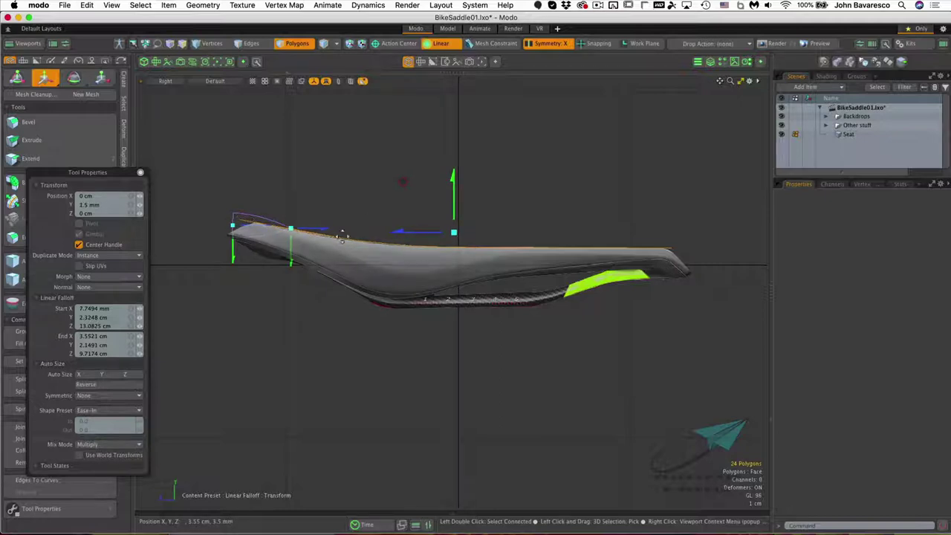
key("space")
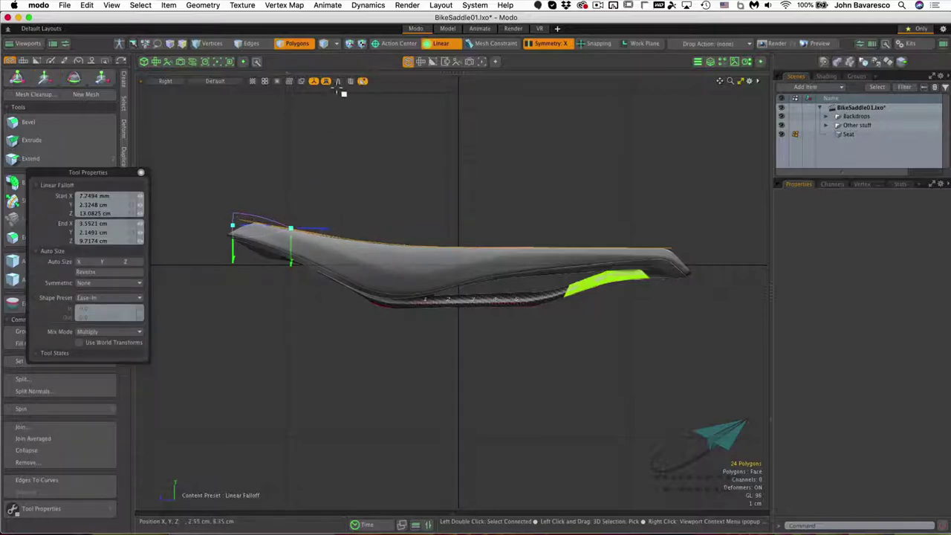
left_click(441, 46)
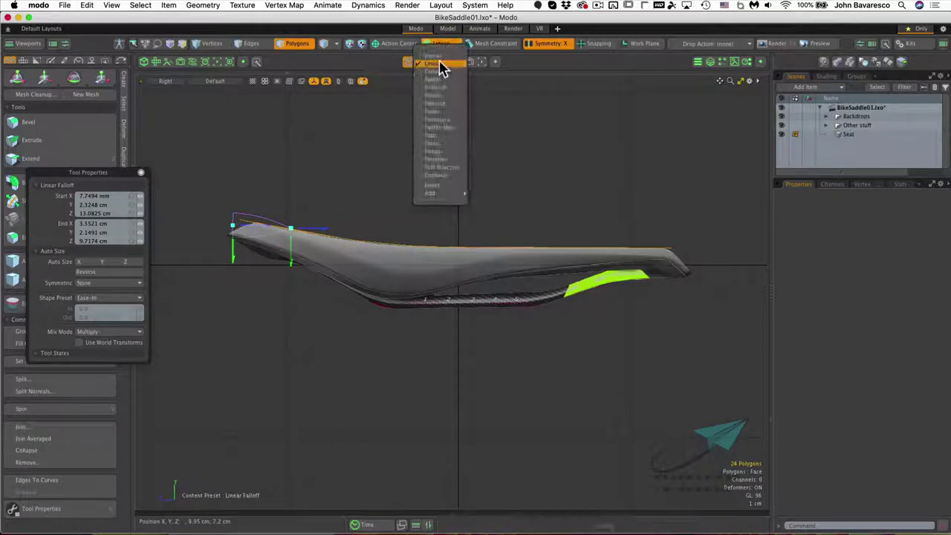
left_click(439, 65)
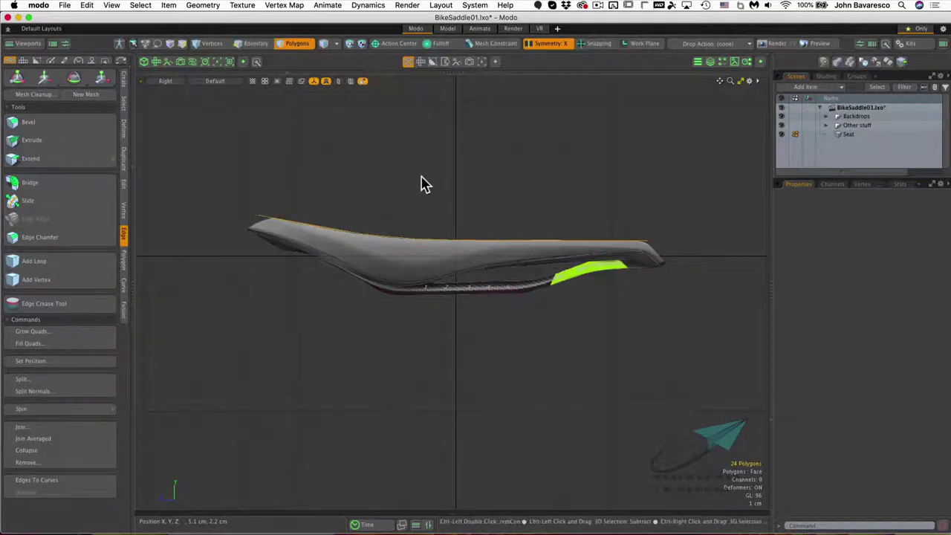
In the perspective view, convert the polygon selection to the boundary edges of the Seat mesh
key("ctrl+space")
left_click(452, 158)
left_click_drag(410, 205, 575, 197, "alt")
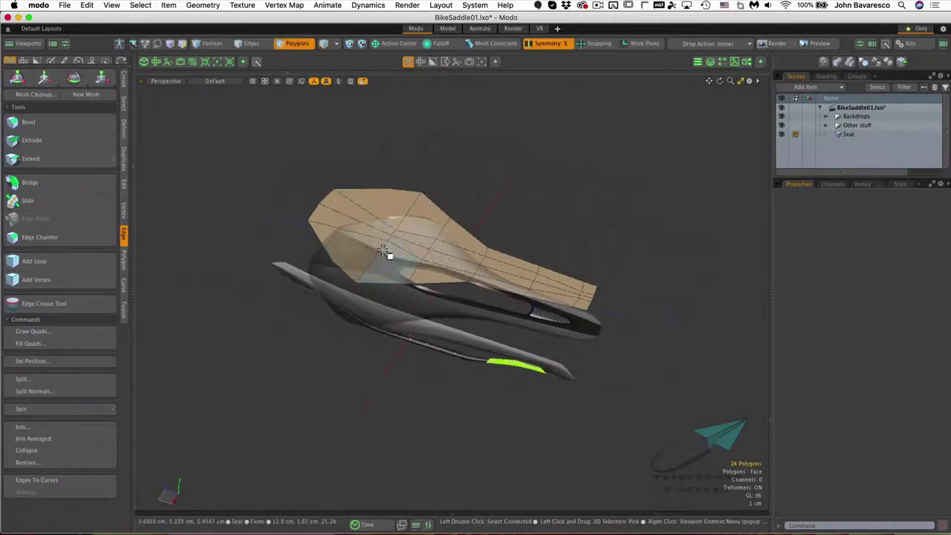
left_click_drag(394, 272, 490, 257, "ctrl+alt")
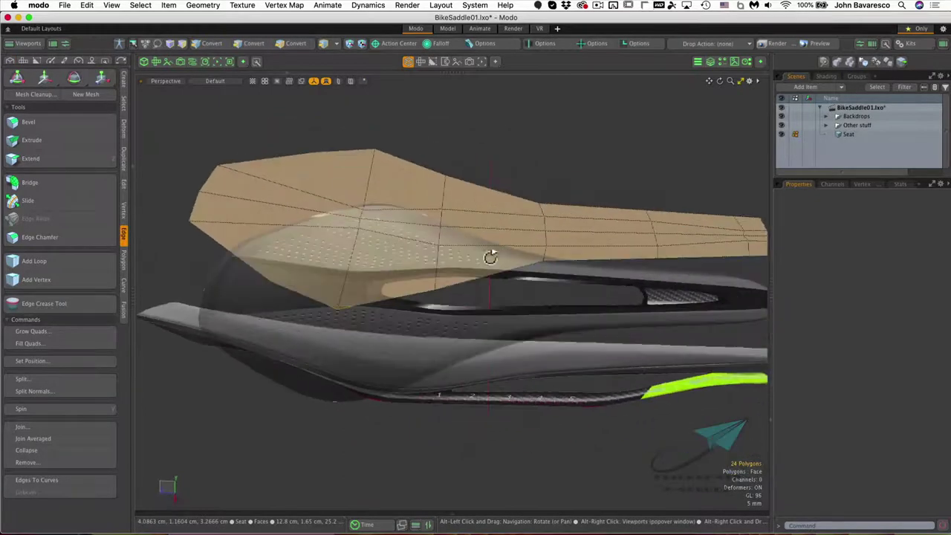
left_click(249, 43)
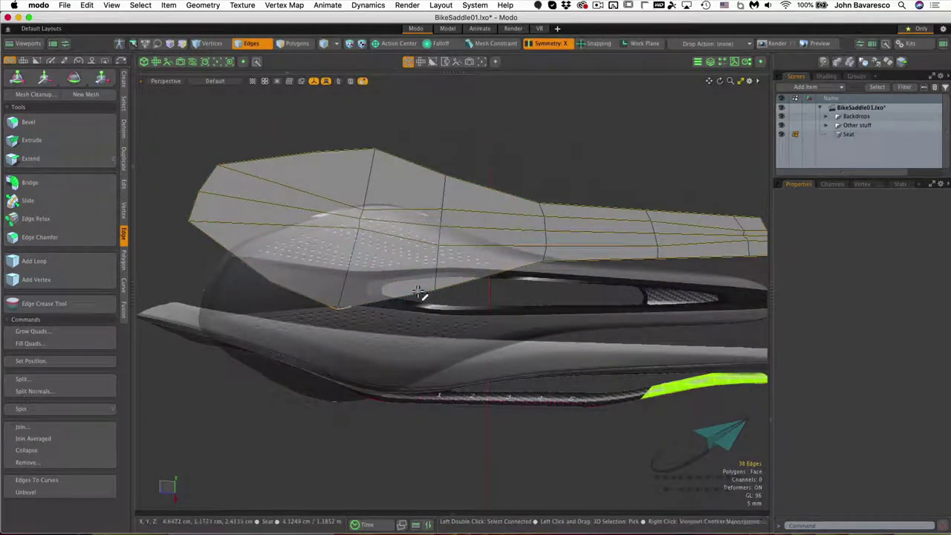
left_click_drag(420, 293, 463, 228, "alt")
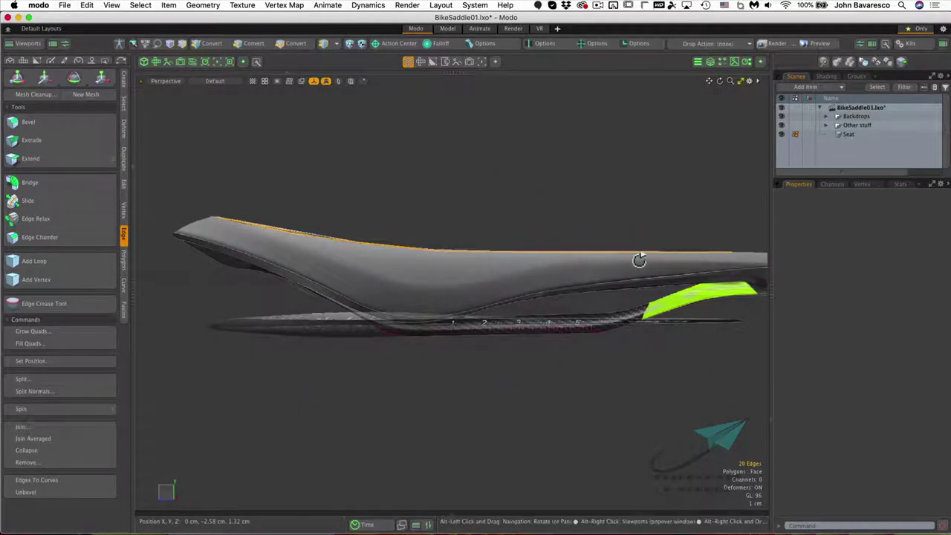
mouse_move(389, 280)
left_mouse_down("alt")
mouse_move(403, 282)
mouse_move(404, 297)
mouse_move(406, 282)
left_mouse_up("alt")
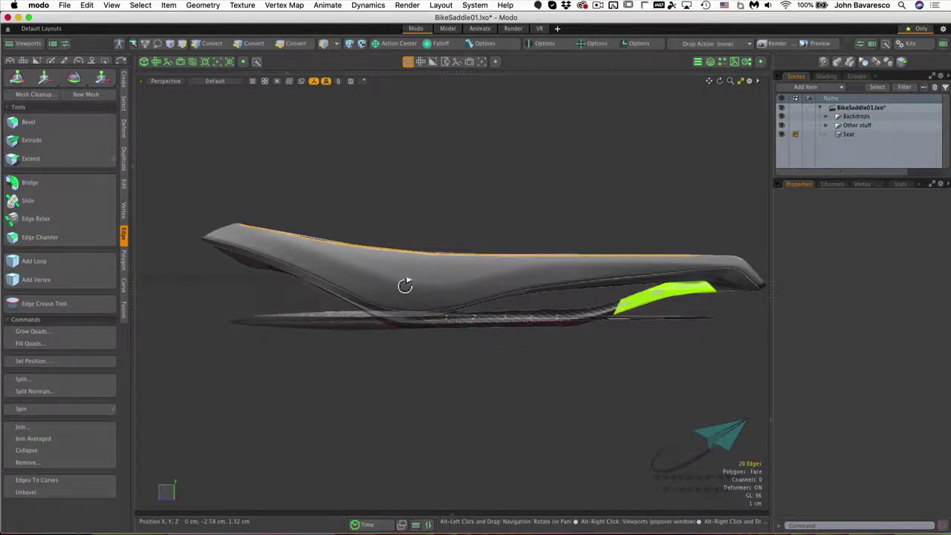
With Element Move in the right side view, lower the outline edge at the saddle's widest part by 1.25 cm
left_click(123, 98)
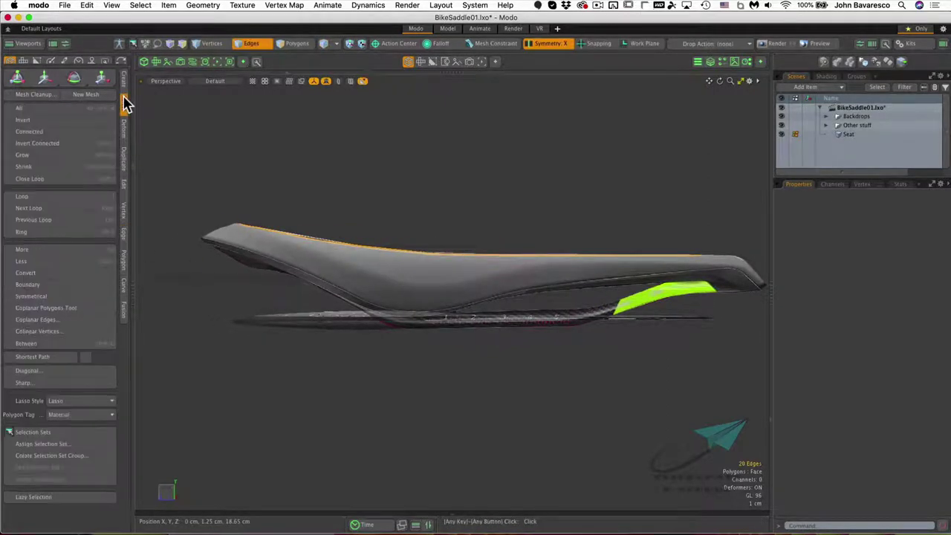
left_click(124, 140)
left_click(72, 128)
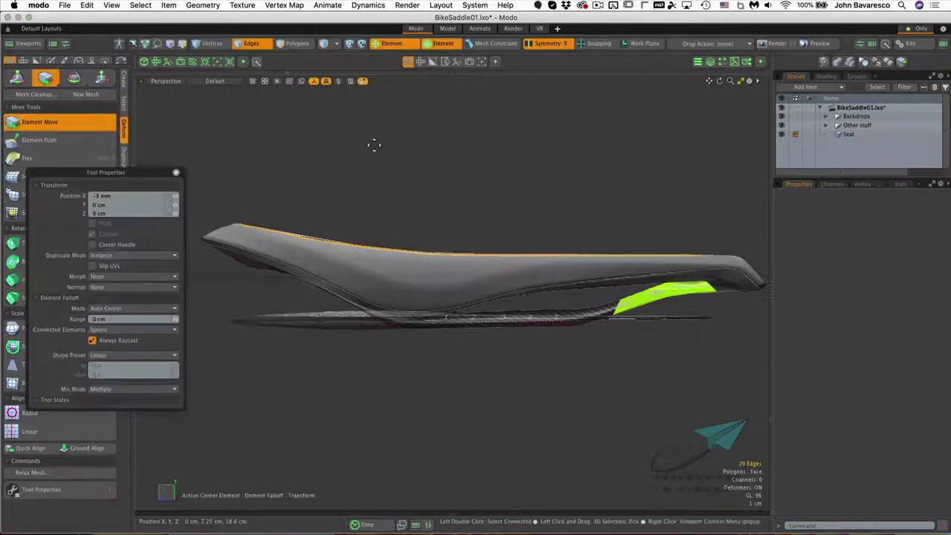
left_click_drag(448, 192, 451, 193, "ctrl+alt")
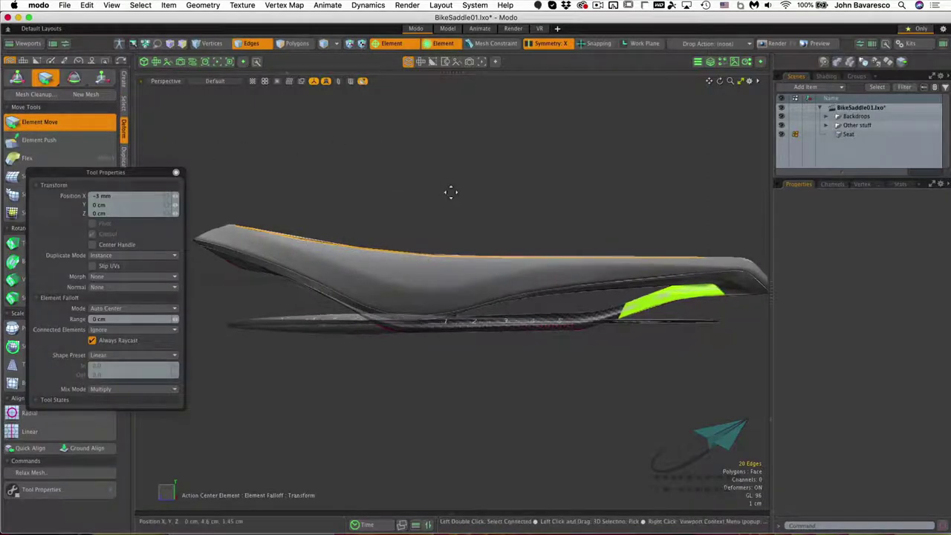
key("ctrl+space")
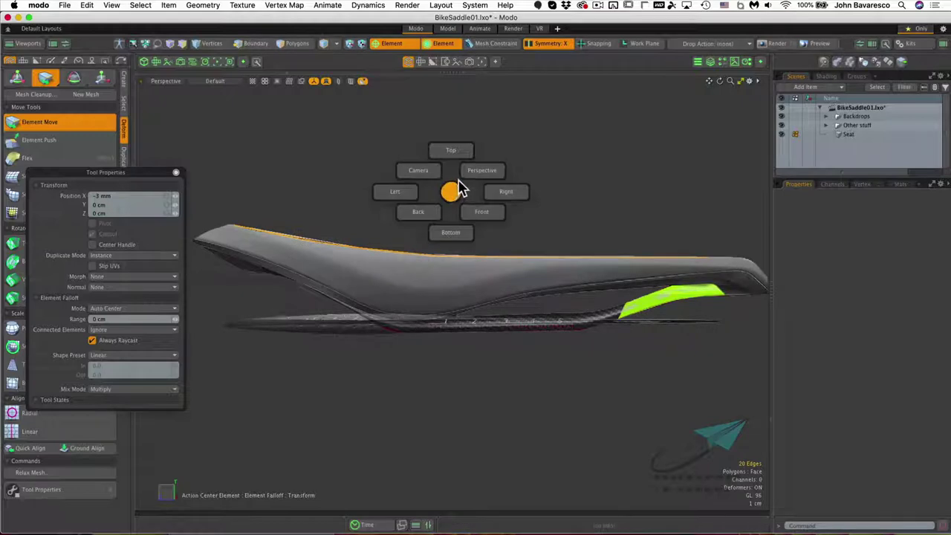
left_click(469, 177)
left_click_drag(465, 183, 378, 245, "alt")
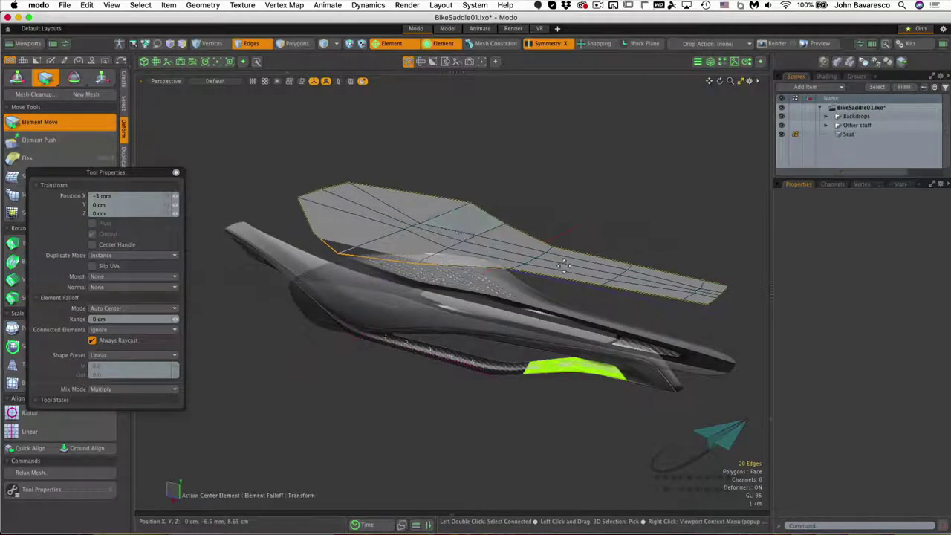
left_click_drag(689, 280, 583, 250, "alt")
key("ctrl+space")
left_click(639, 244)
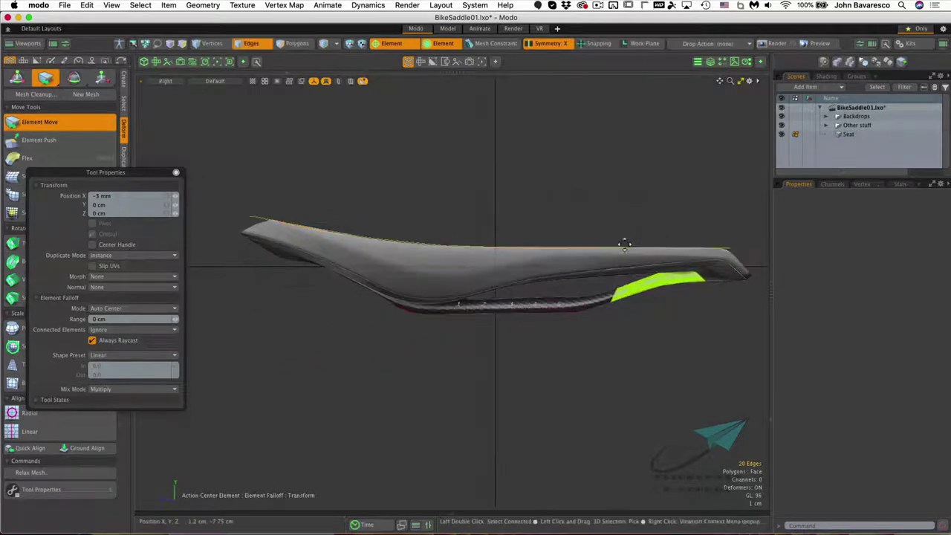
left_click_drag(416, 242, 417, 256)
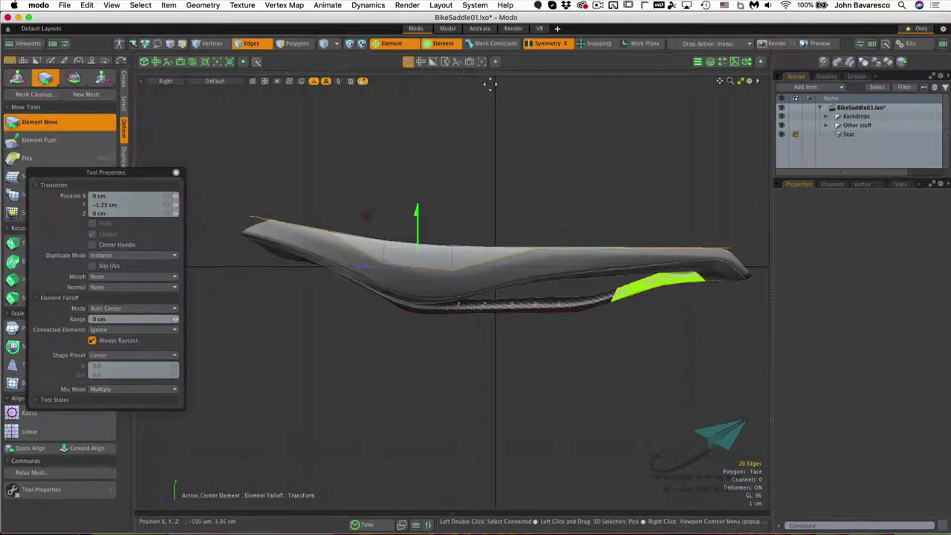
Lower two outline edges along the nose by 4 mm each, and move the rear side edge 2.5 mm down and 7.5 mm rearward
left_click_drag(565, 248, 565, 256)
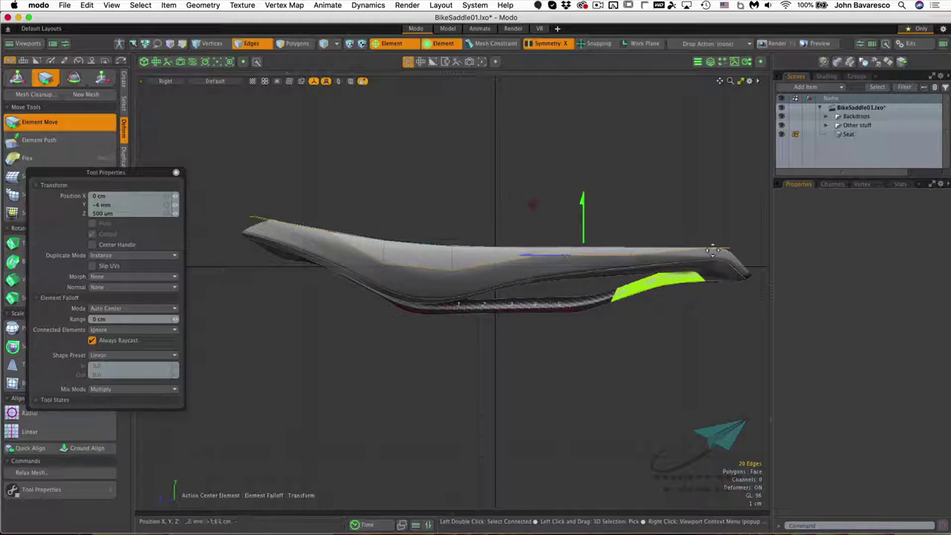
left_click_drag(710, 248, 708, 249)
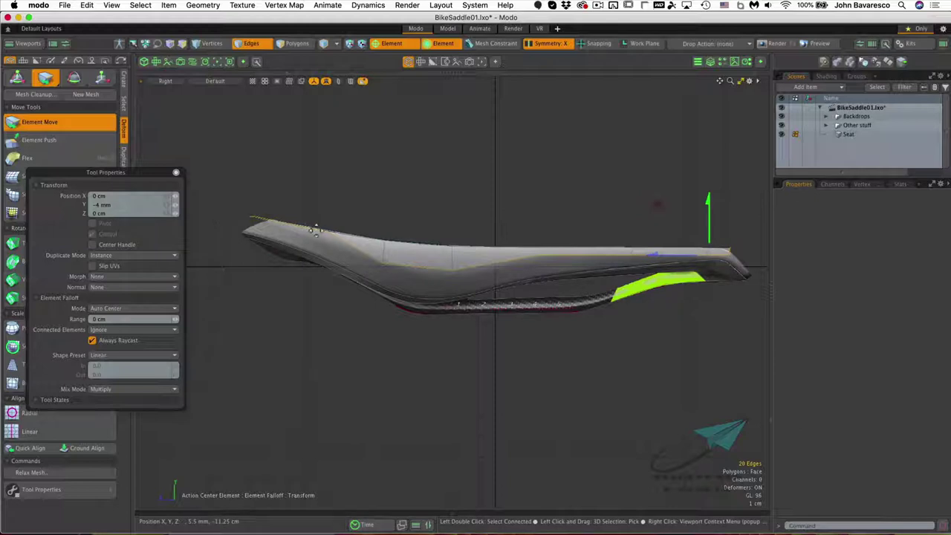
left_click_drag(329, 233, 312, 223)
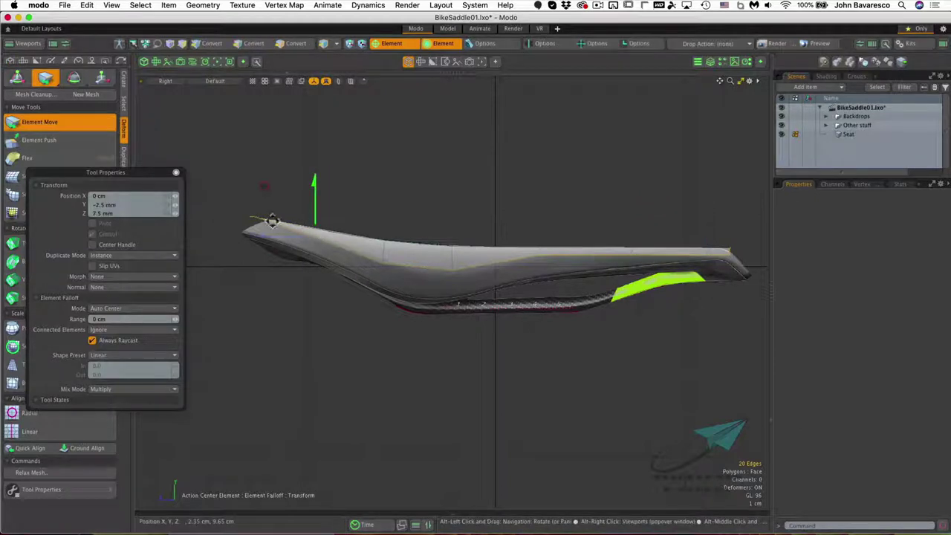
Shift the mesh's rearmost edge forward by about 0.8 mm and show the saddle's rear in the top view
scroll(287, 213, "up", 5)
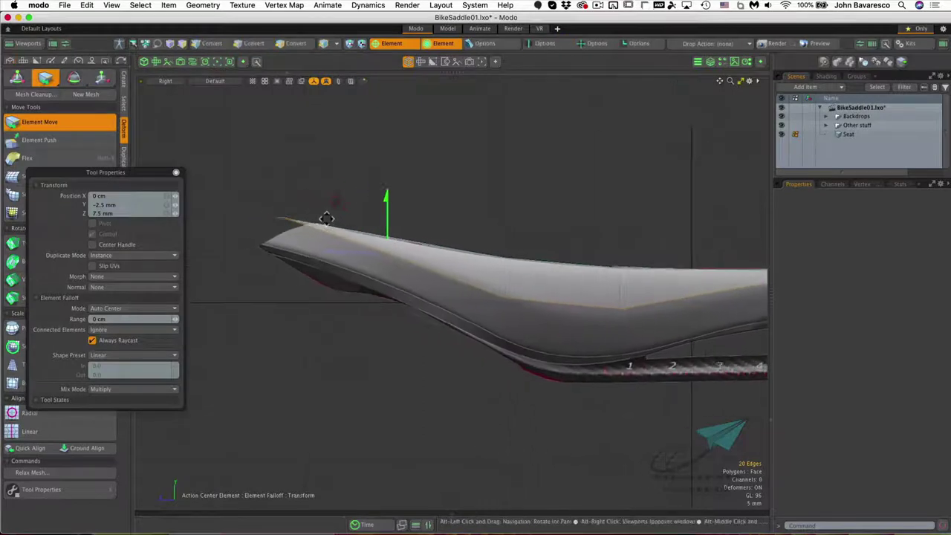
left_click(284, 217)
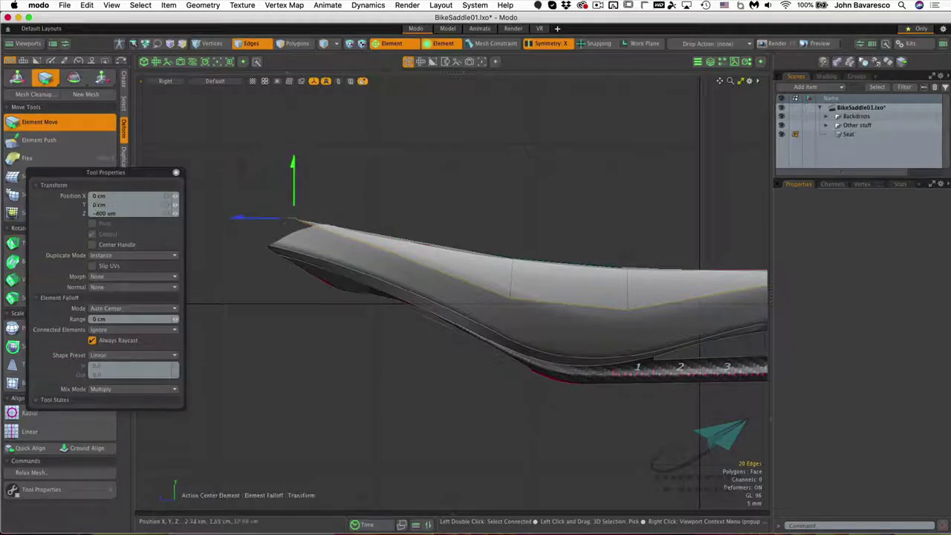
key("ctrl+space")
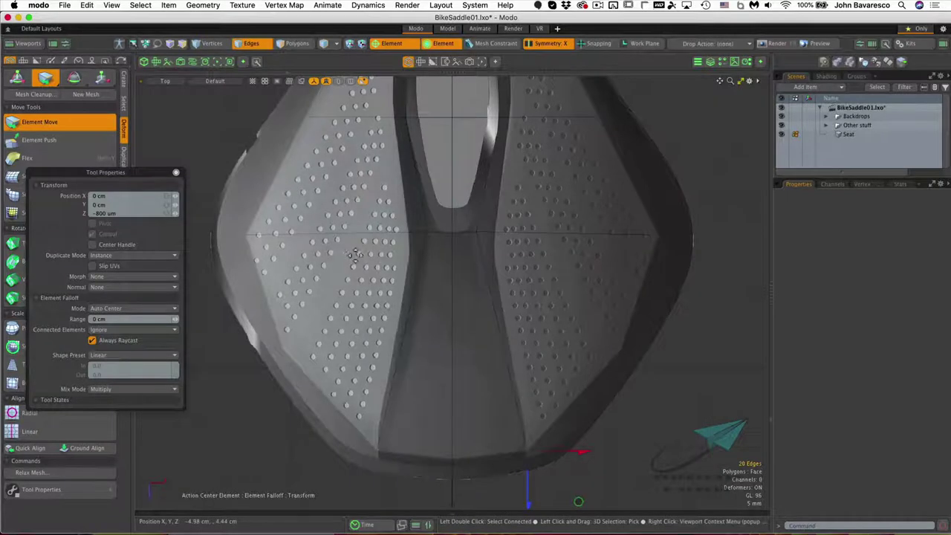
scroll(355, 254, "down", 2)
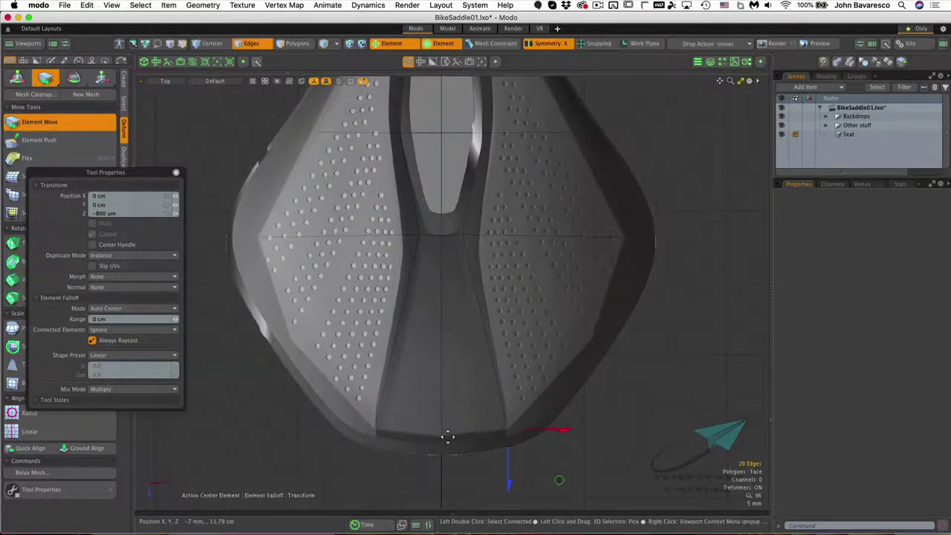
Move the Seat mesh's rear centre edges forward in the top view and drop the Element Move tool
left_click_drag(448, 436, 446, 424)
left_click_drag(525, 468, 524, 469)
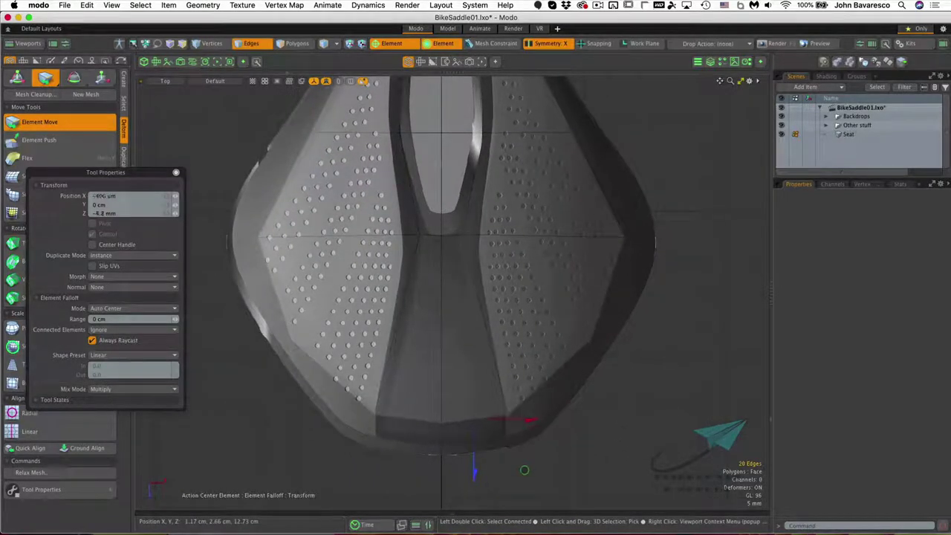
key("space")
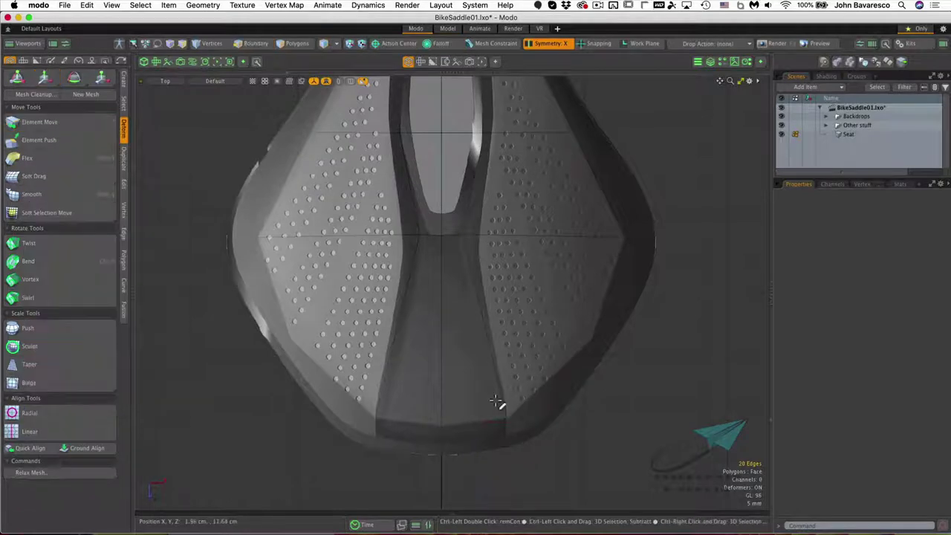
In the right side view, nudge the outline edge near the tail down and forward, and shift the rear tip edge 1 mm down and 4.6 mm forward
key("ctrl+space")
left_click(482, 396)
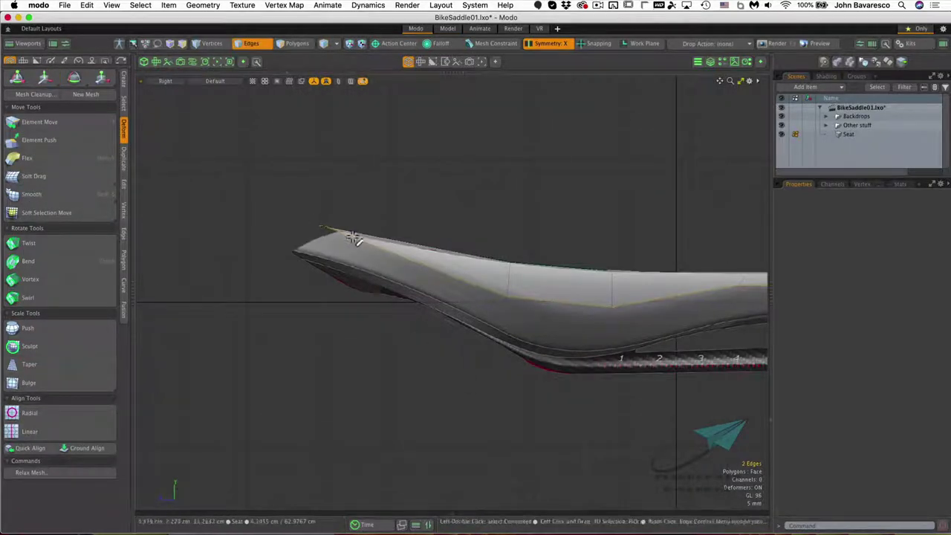
key("t")
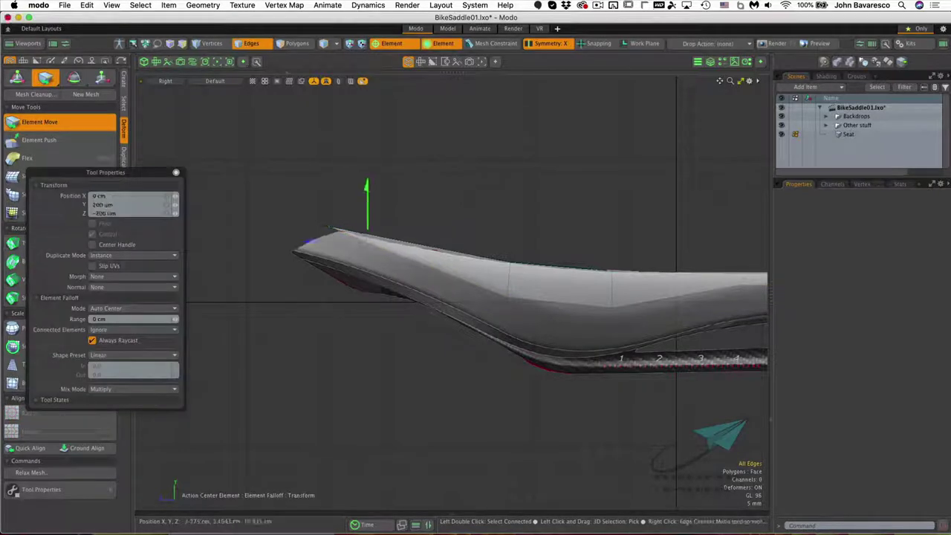
left_click_drag(367, 242, 373, 245)
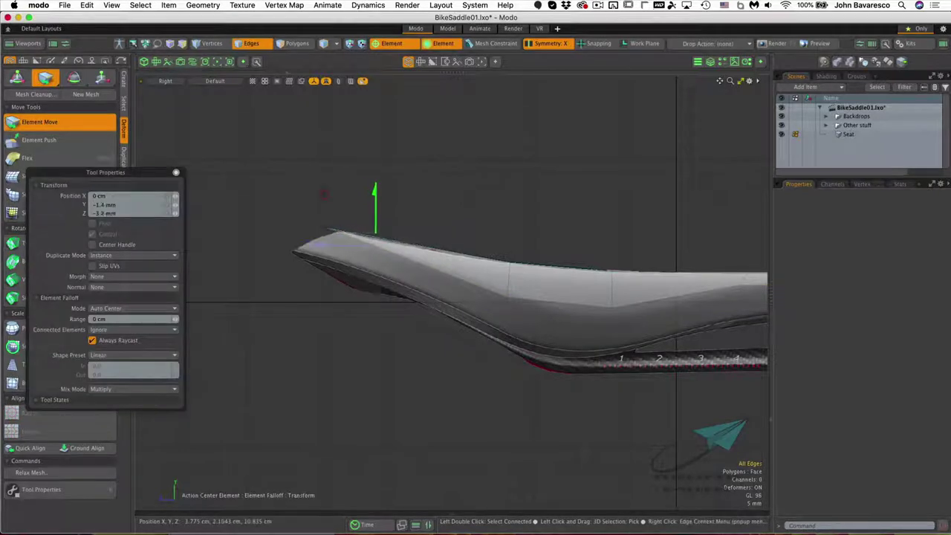
left_click_drag(320, 229, 332, 228)
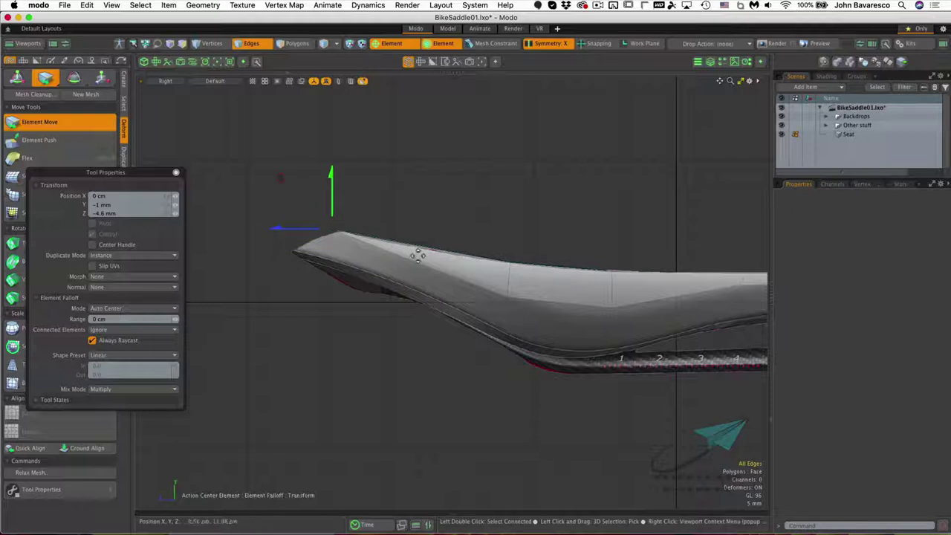
Adjust the outline edges along the saddle's middle to follow the side backdrop, and lower the outline edge toward the nose by 0.5 mm
left_click_drag(507, 298, 526, 317)
scroll(486, 312, "down", 2)
left_click_drag(521, 303, 513, 303, "ctrl+alt")
left_click_drag(583, 297, 505, 306, "alt+shift")
left_click_drag(624, 292, 588, 296, "ctrl+alt")
left_click_drag(382, 325, 477, 298, "ctrl+alt")
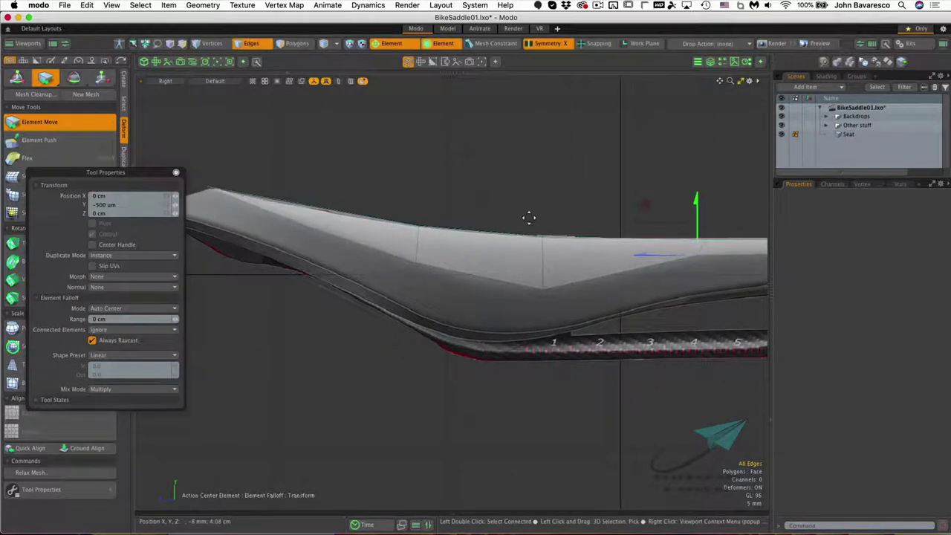
In the perspective view, raise the low centre point at the front of the Seat mesh by 3.8 mm
left_click_drag(528, 217, 490, 248, "alt")
scroll(480, 251, "up", 3)
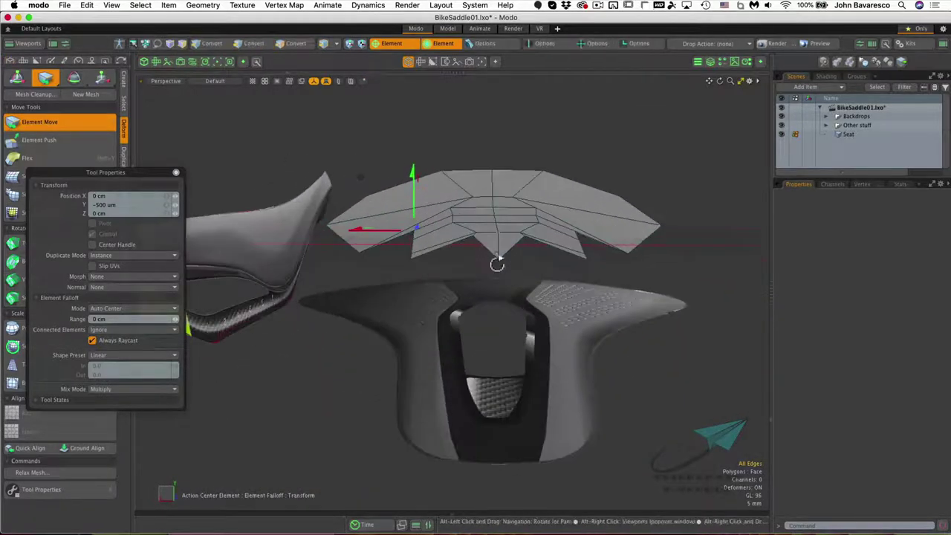
left_click(497, 258)
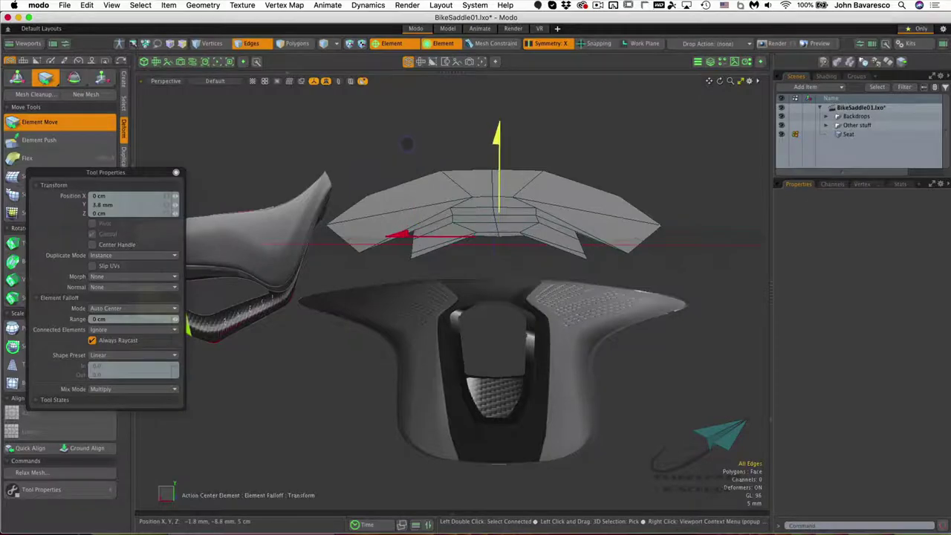
left_click_drag(475, 239, 486, 279, "alt")
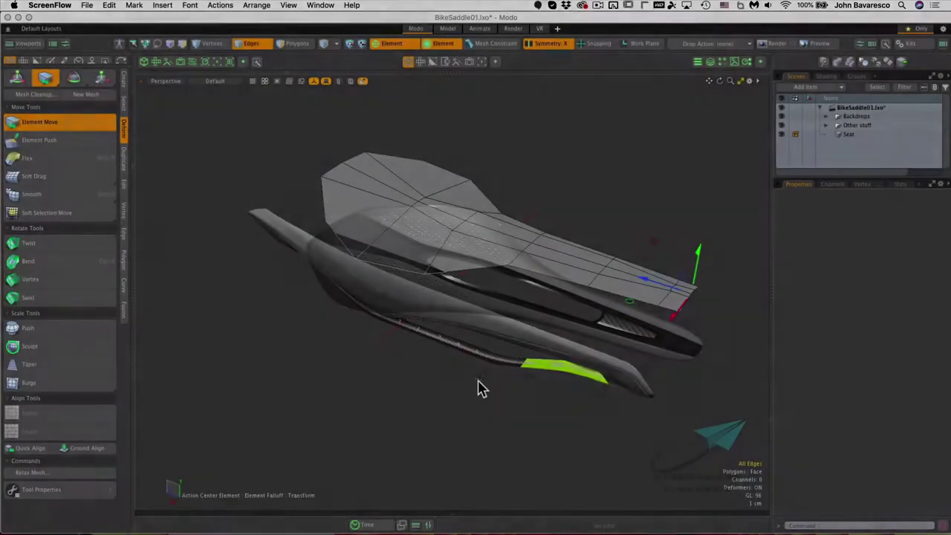
Inspect the whole Seat mesh in perspective and against the side backdrop in the right view
left_click_drag(478, 381, 492, 377, "ctrl+alt")
left_click_drag(450, 401, 450, 397, "alt")
key("ctrl+space")
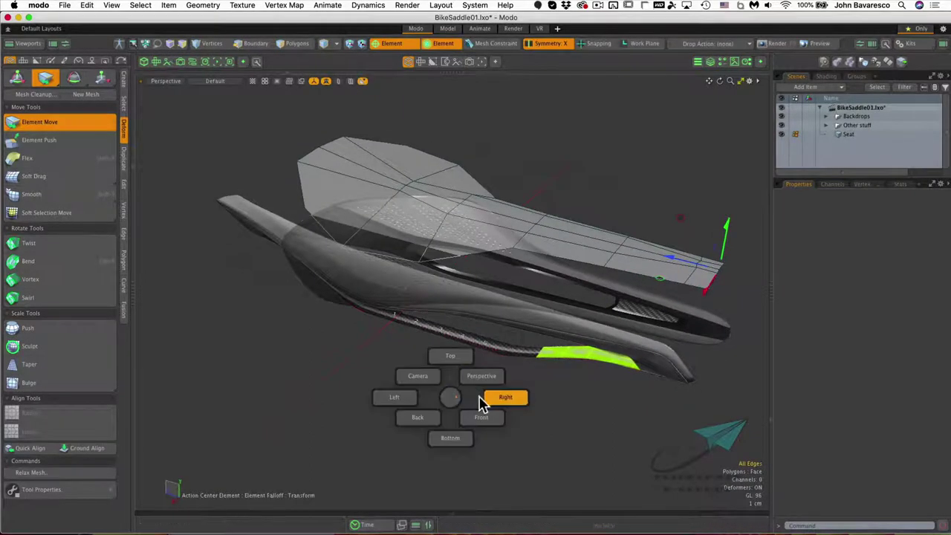
left_click(482, 398)
left_click_drag(477, 335, 479, 356, "ctrl+alt")
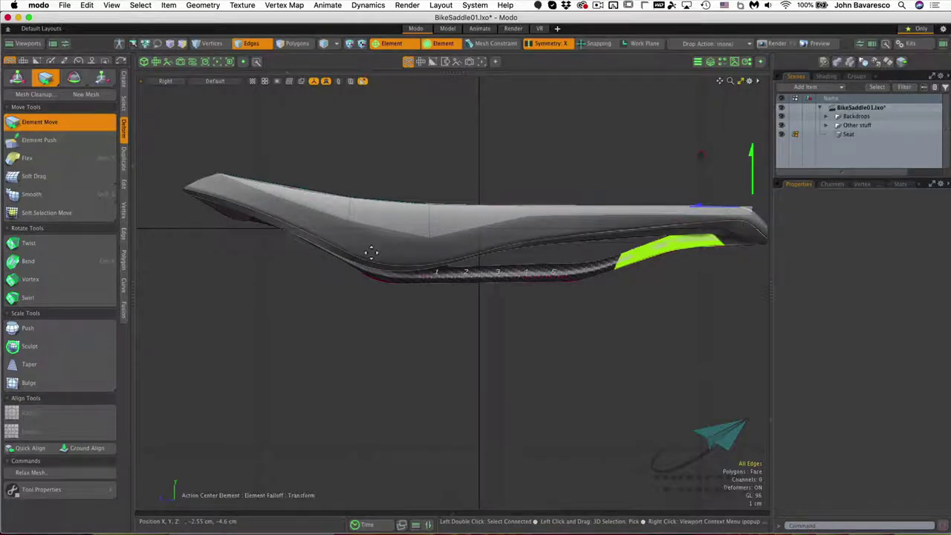
scroll(446, 282, "down", 5)
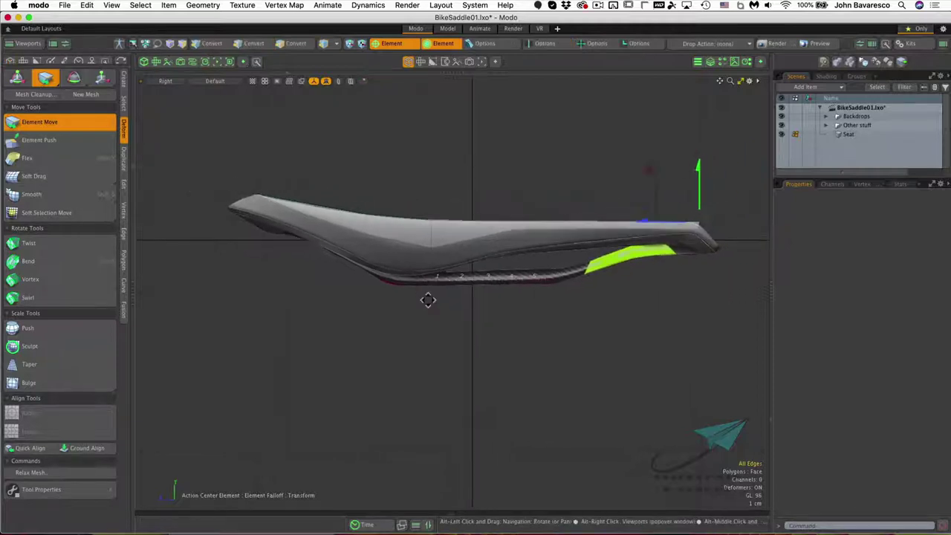
Cycle through the perspective, right and top views to compare the Seat mesh with both backdrops
key("ctrl+space")
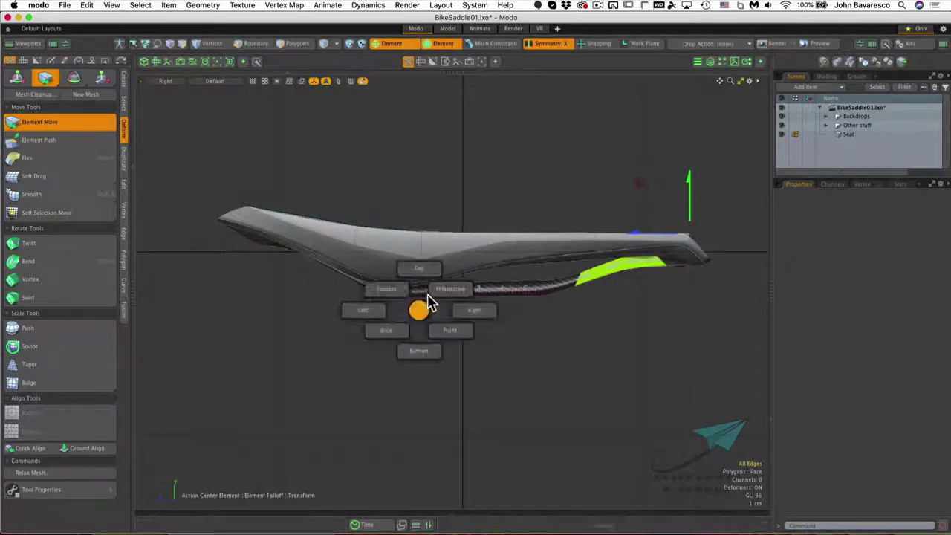
left_click(430, 292)
left_click_drag(431, 291, 409, 325, "alt")
key("ctrl+space")
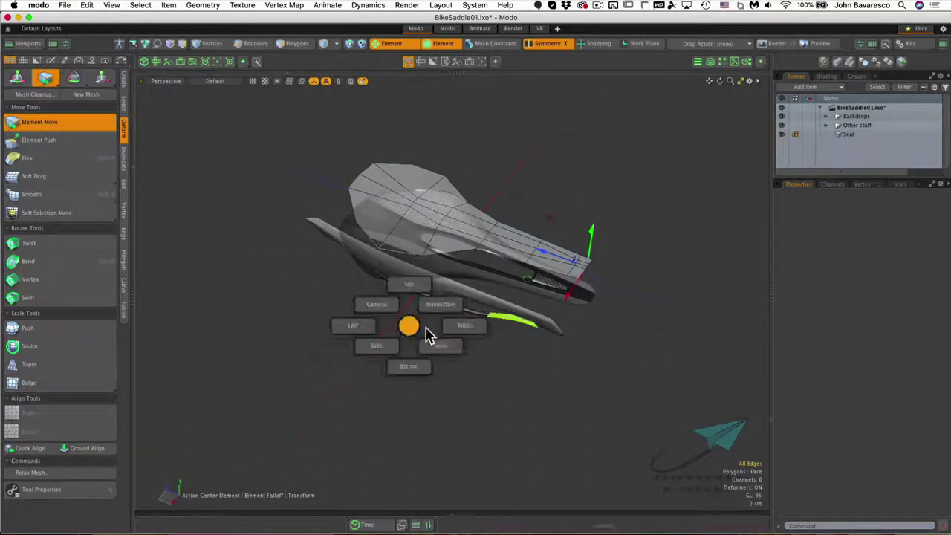
left_click(436, 335)
key("ctrl+space")
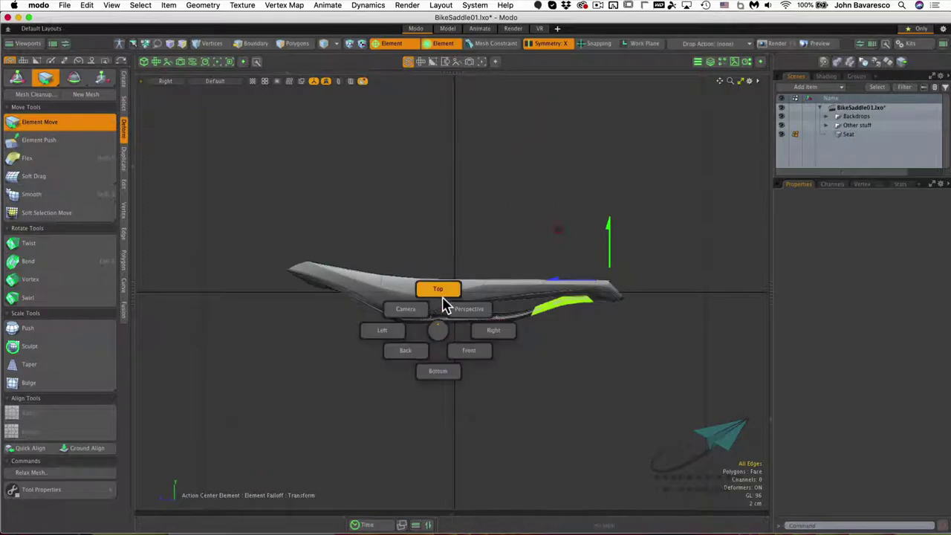
left_click(442, 300)
key("ctrl+space")
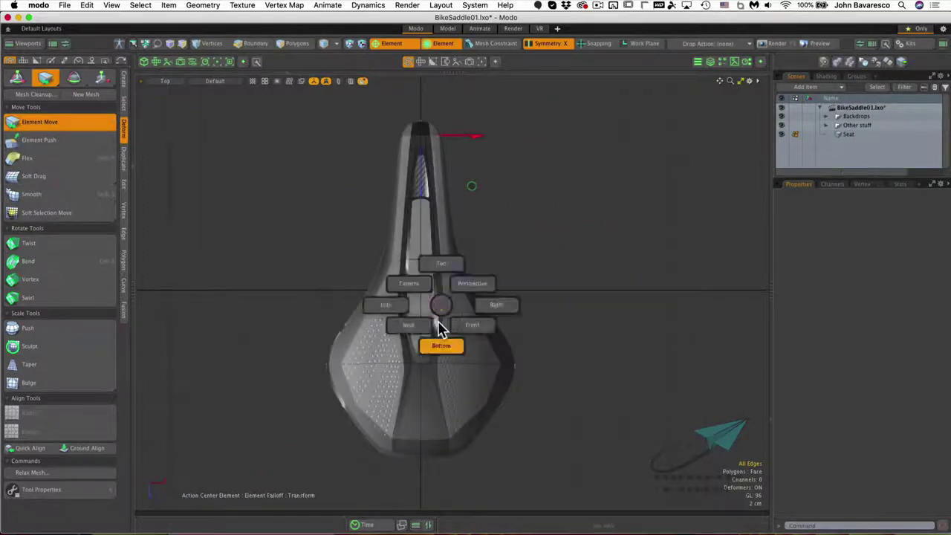
left_click(494, 312)
key("ctrl+space")
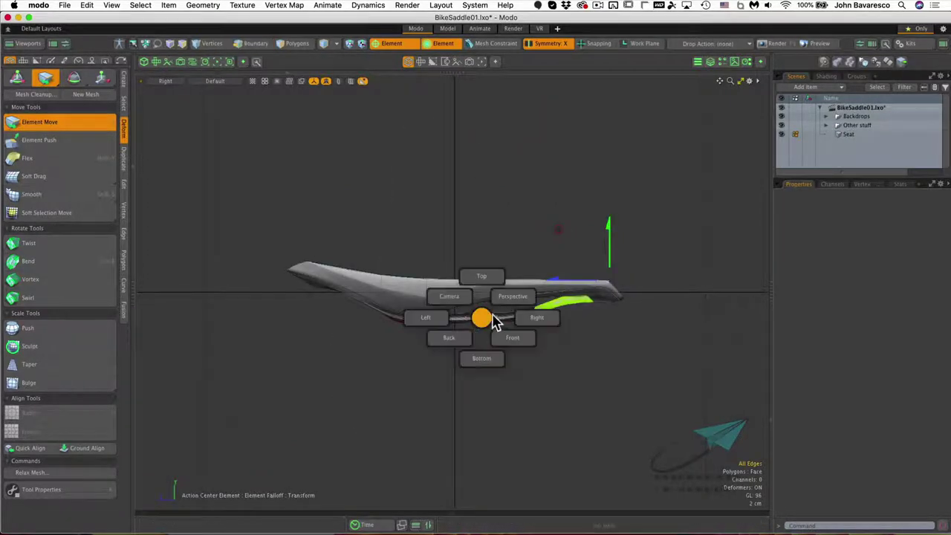
left_click(494, 306)
Drop Element Move, open a second 3D viewport below the main one, frame the saddle and set the lower viewport to the Right view
key("2")
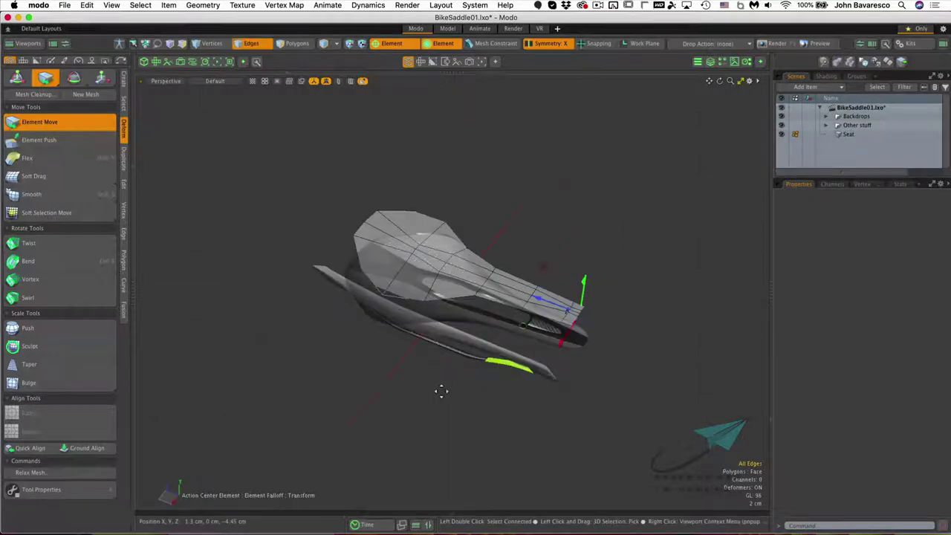
key("space")
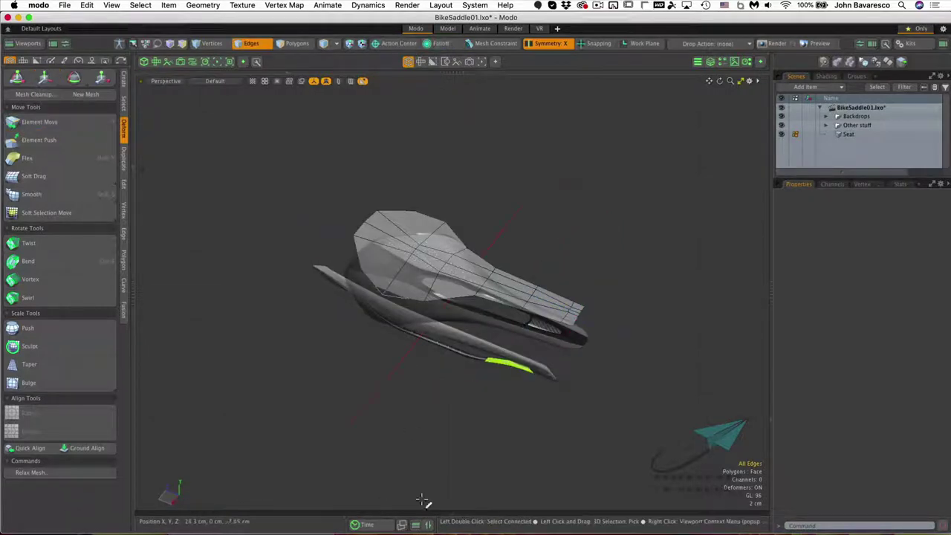
left_click(469, 514)
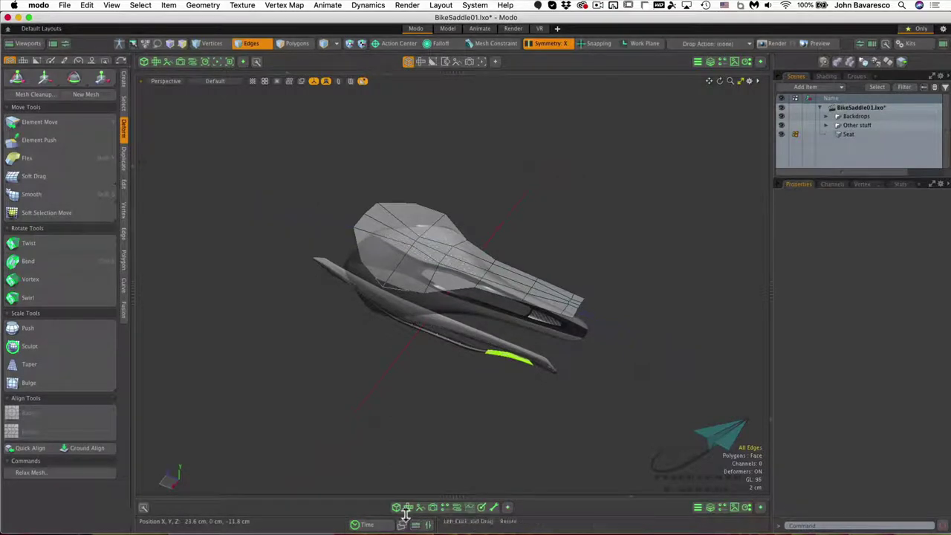
left_click(396, 508)
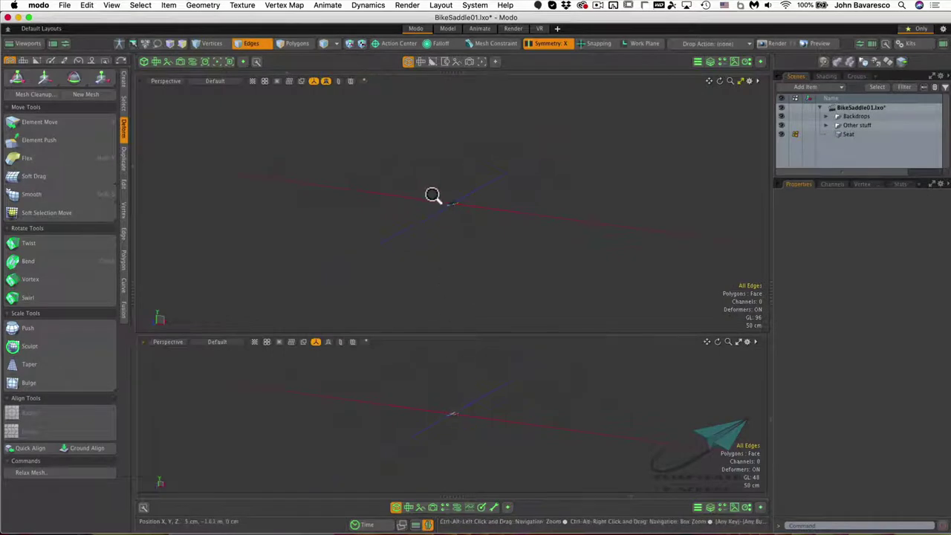
left_click_drag(431, 195, 540, 257, "ctrl+alt")
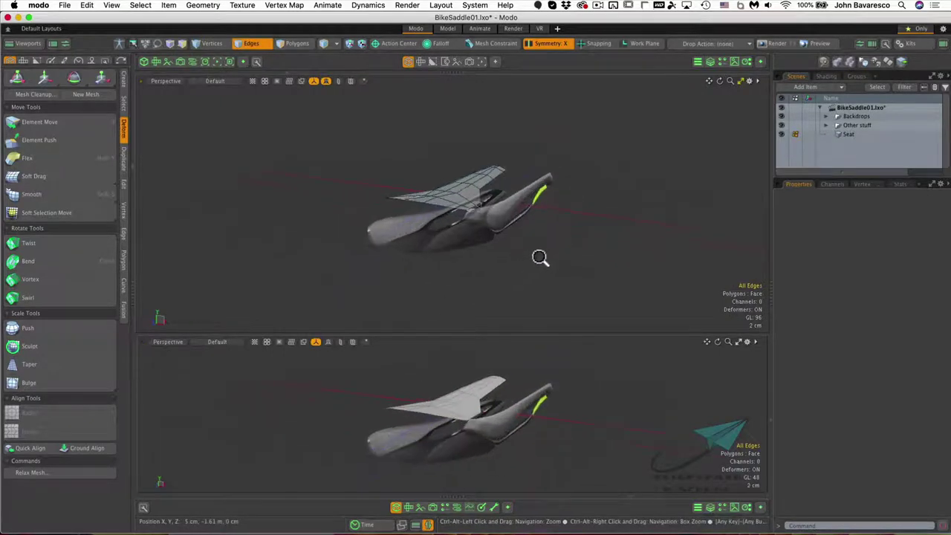
left_click_drag(467, 434, 454, 436, "alt")
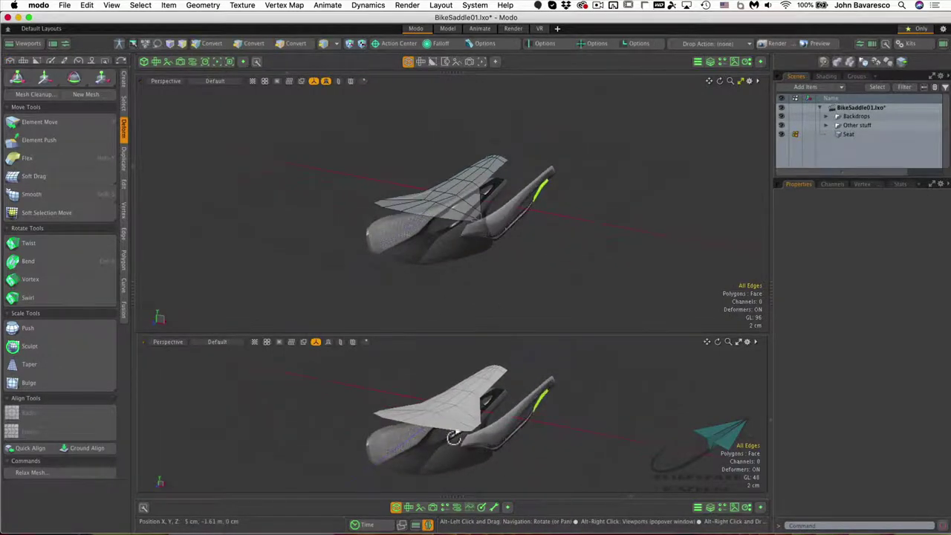
left_click(176, 345)
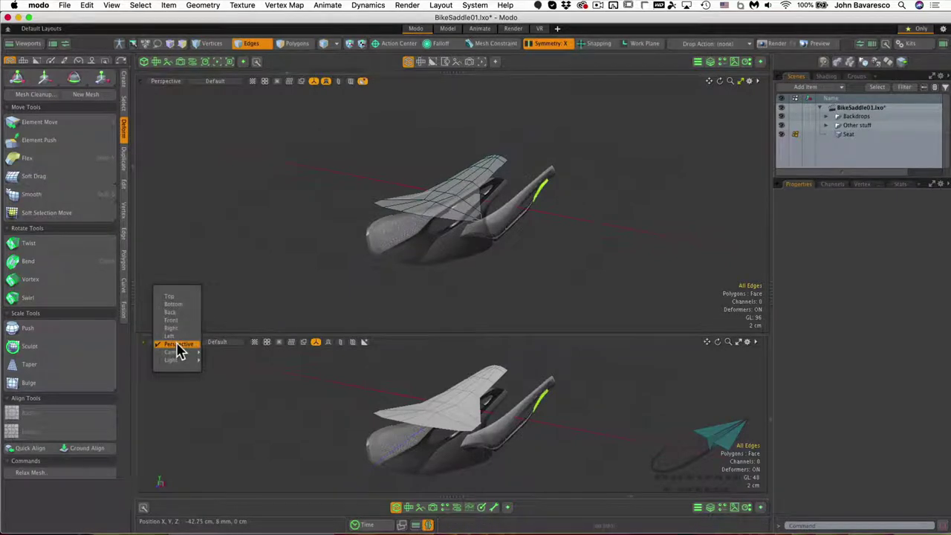
left_click(178, 328)
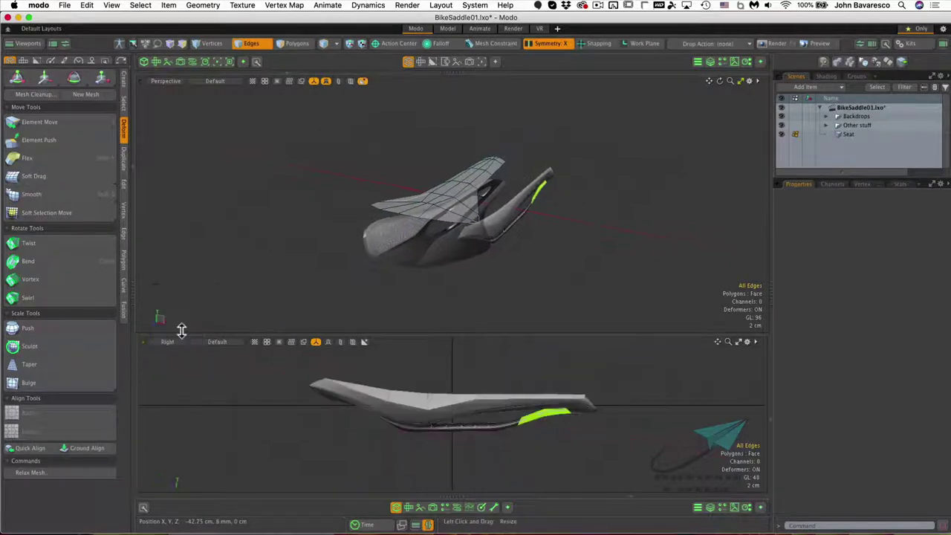
Examine the Seat mesh in the upper perspective and lower right-side viewports, hiding and restoring the lower viewport along the way
mouse_move(491, 388)
left_mouse_down("ctrl+alt")
mouse_move(480, 388)
mouse_move(509, 380)
mouse_move(492, 386)
left_mouse_up("ctrl+alt")
left_click_drag(487, 294, 520, 275, "alt")
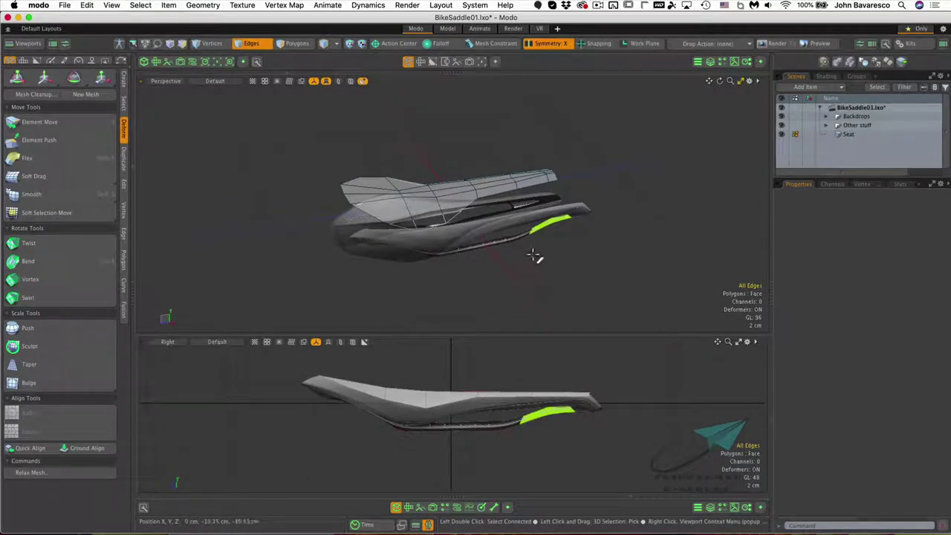
left_click(748, 80)
left_click_drag(468, 285, 461, 316, "alt")
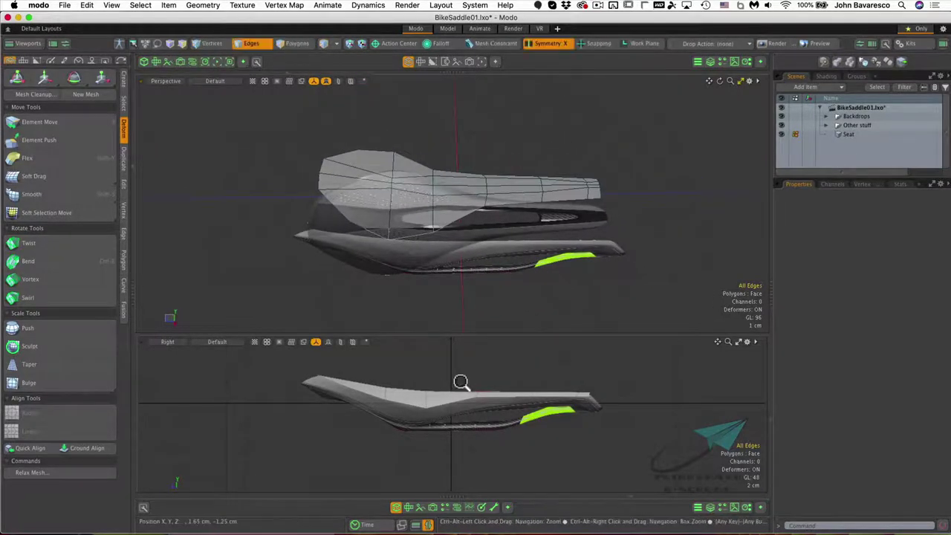
left_click_drag(456, 377, 490, 386, "ctrl+alt")
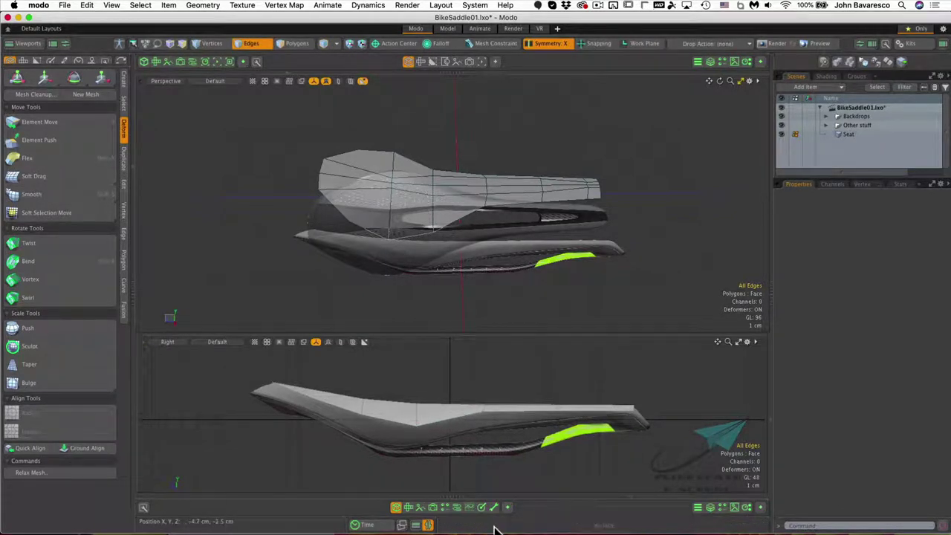
left_click(427, 525)
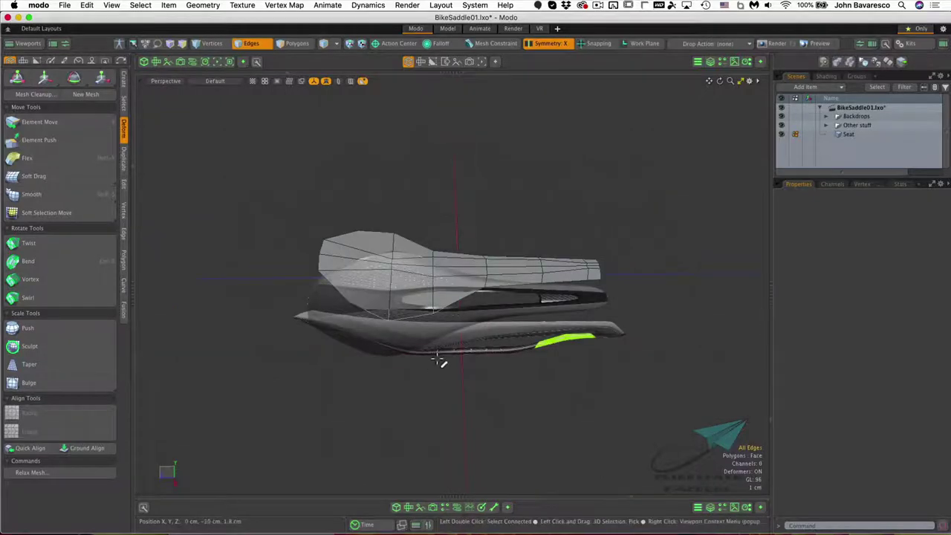
left_click_drag(435, 361, 456, 435, "ctrl+alt")
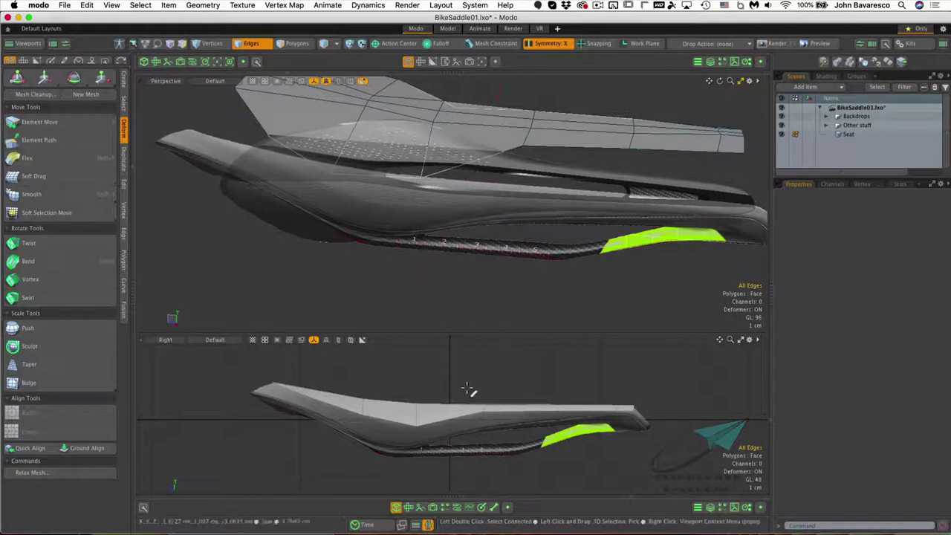
mouse_move(501, 256)
left_mouse_down("alt")
mouse_move(480, 271)
mouse_move(374, 261)
mouse_move(475, 257)
mouse_move(486, 312)
mouse_move(494, 251)
left_mouse_up("alt")
left_click_drag(519, 356, 522, 359, "ctrl+alt")
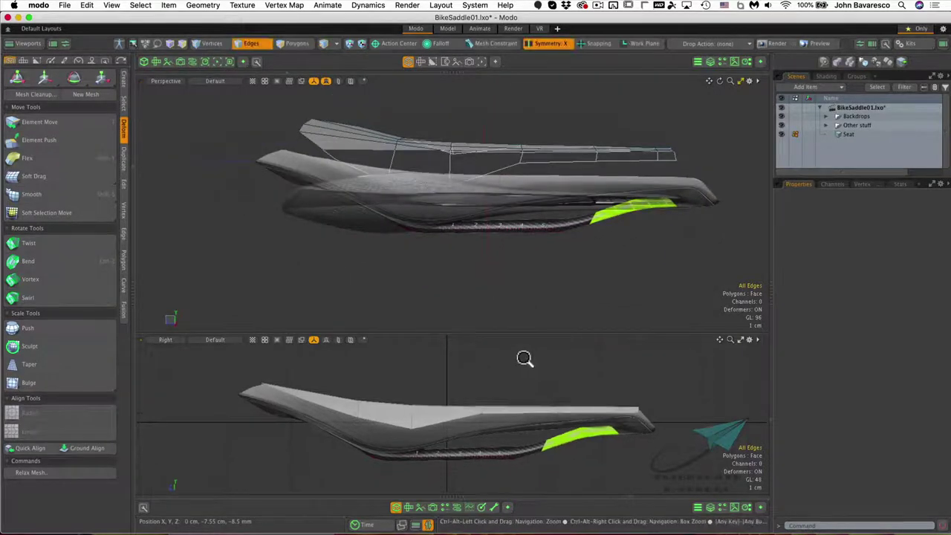
left_click_drag(531, 257, 492, 297, "alt")
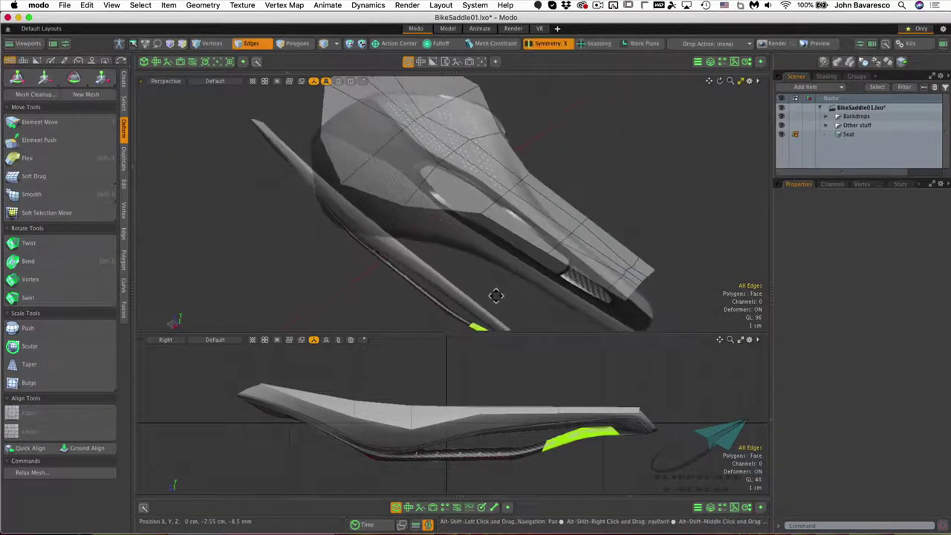
Select the boundary edge loop of the Seat mesh and turn off the wireframe overlay in the perspective viewport
double_click(591, 280)
left_click_drag(574, 307, 518, 339, "ctrl+alt")
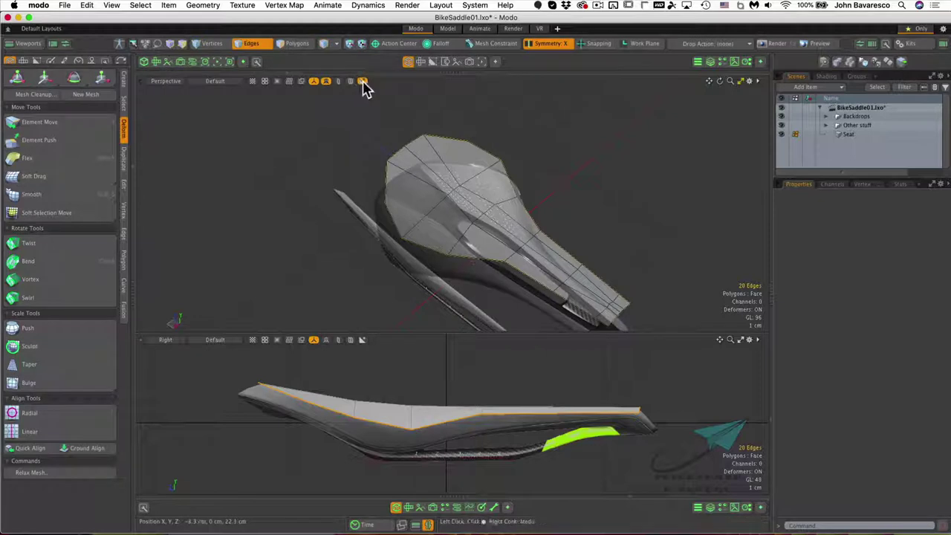
left_click(363, 81)
left_click(365, 75)
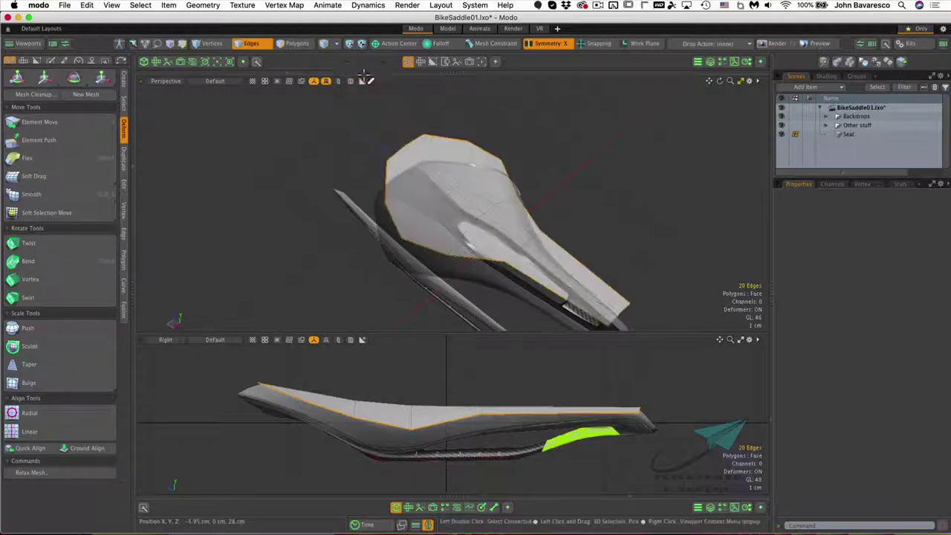
Exclude the nose-end edges from the Seat's boundary edge selection and edge-extend the remaining edges straight down in the Right view
left_click_drag(393, 119, 411, 186, "alt")
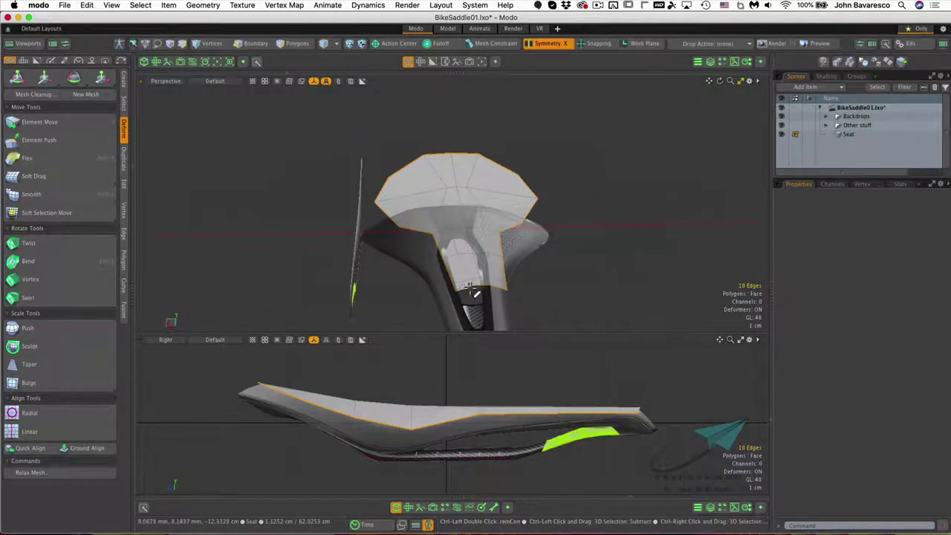
key("2")
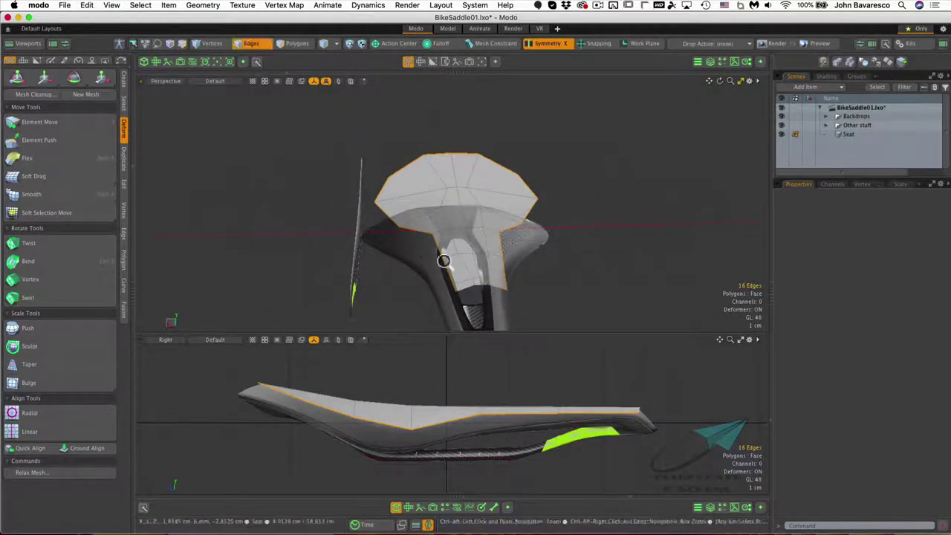
left_click_drag(443, 260, 480, 218, "alt")
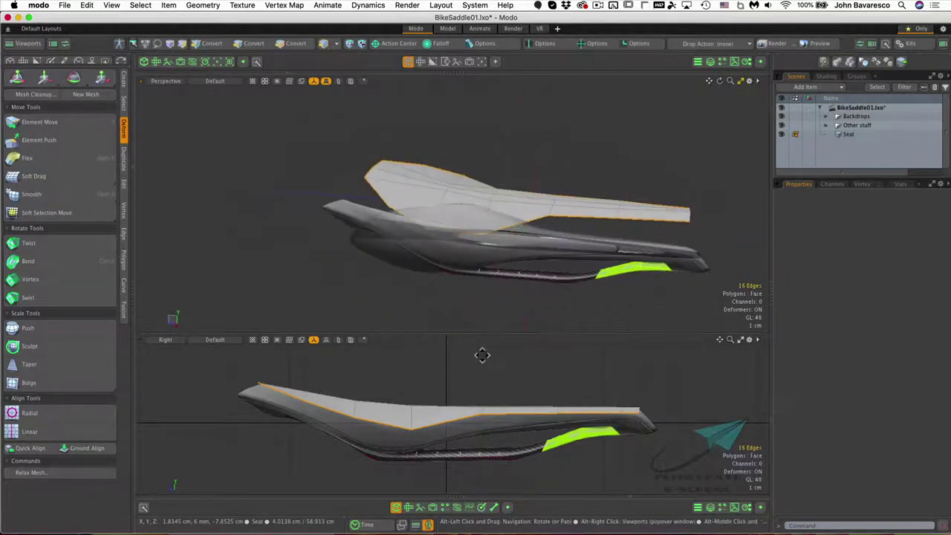
left_click(124, 239)
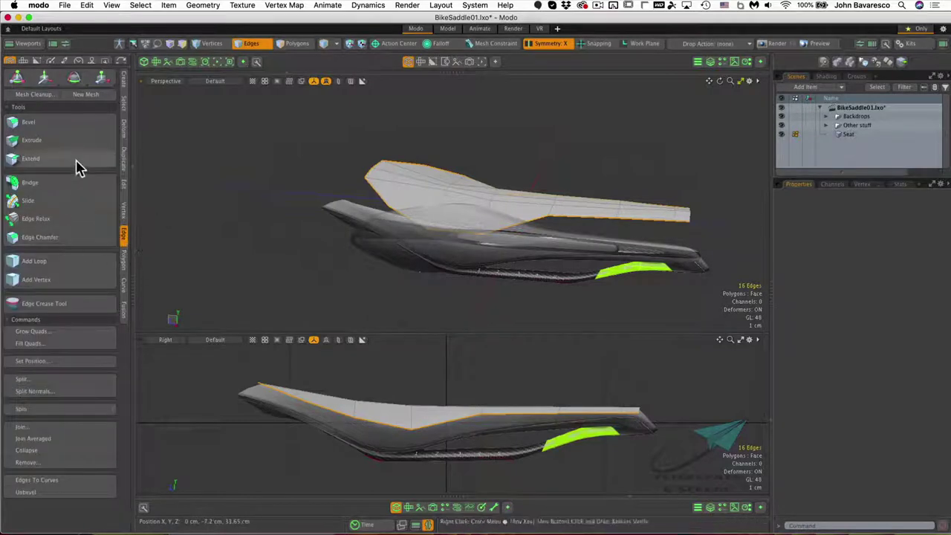
key("shift+x")
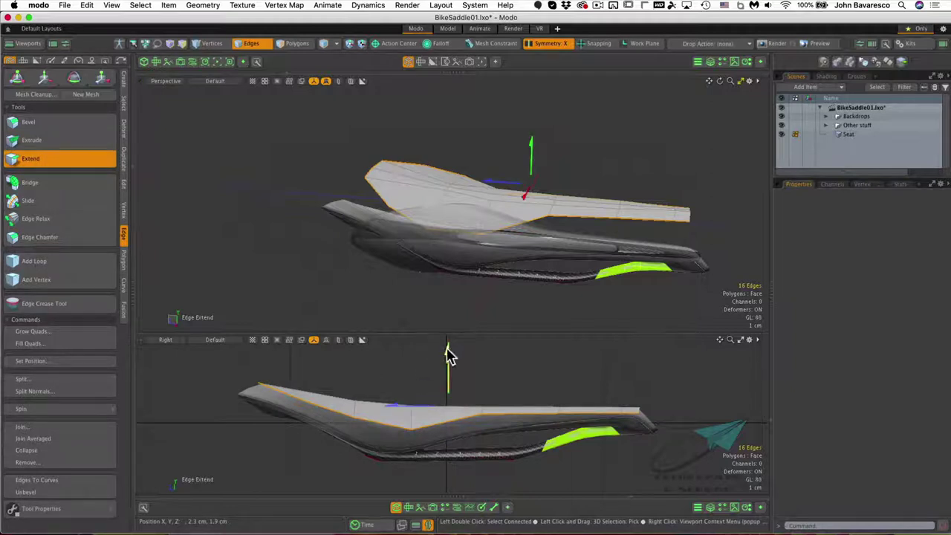
left_click_drag(449, 355, 449, 372)
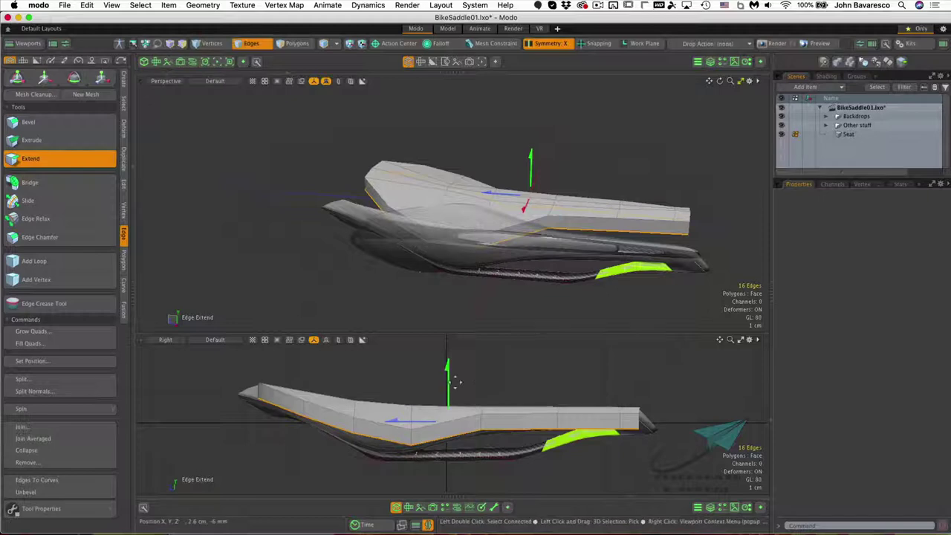
Turn on background imagery overlay for the Right viewport and lower the extended edges slightly further against the side backdrop
left_click(749, 344)
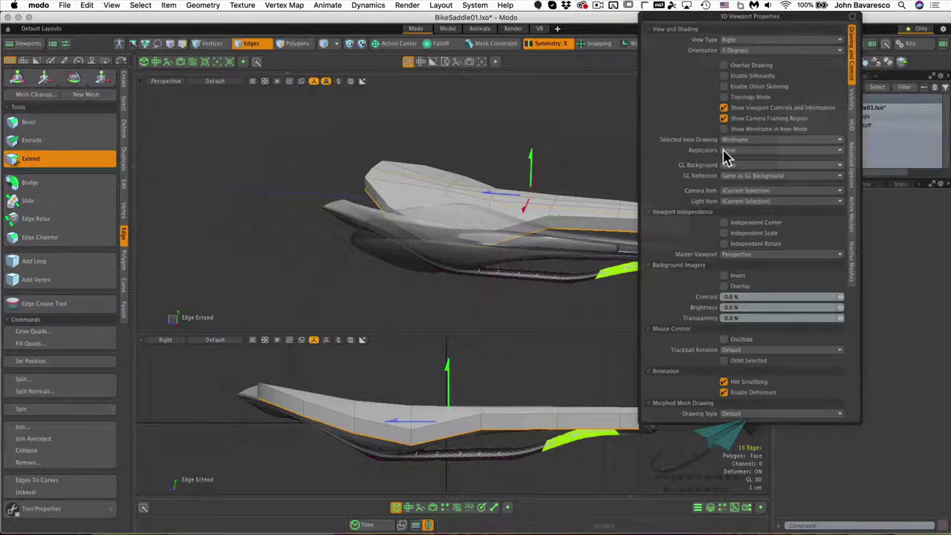
left_click(741, 286)
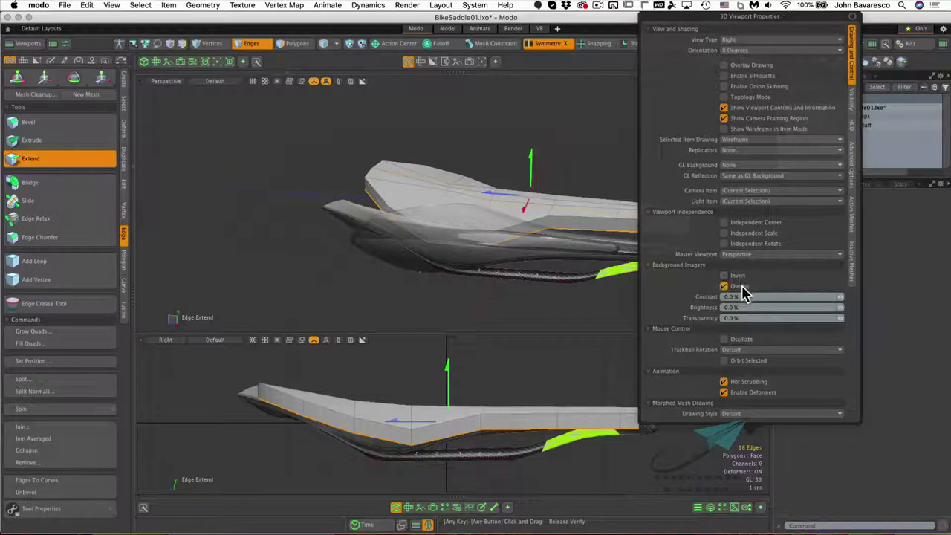
left_click_drag(593, 367, 619, 372, "ctrl+alt")
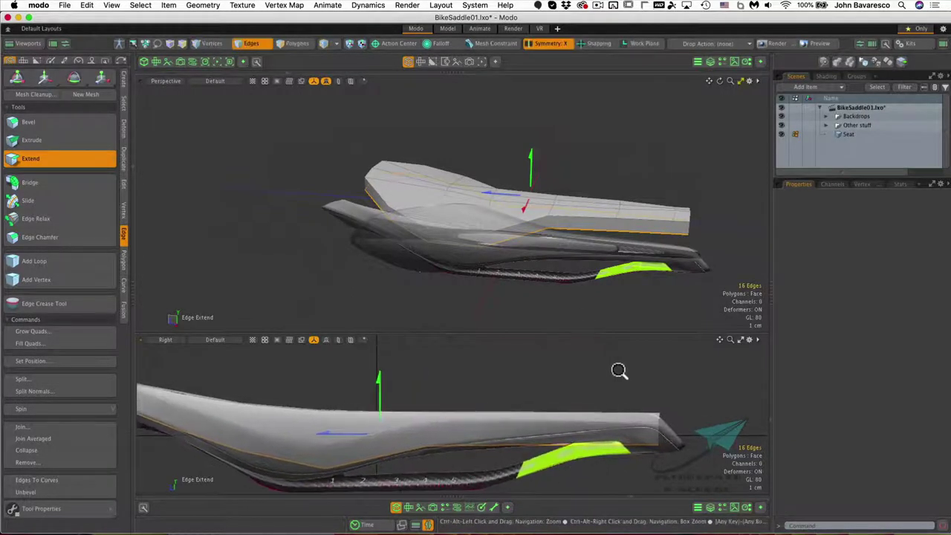
left_click_drag(379, 384, 379, 389)
left_click_drag(452, 384, 409, 385, "ctrl+alt")
left_click_drag(444, 387, 510, 375, "alt+shift")
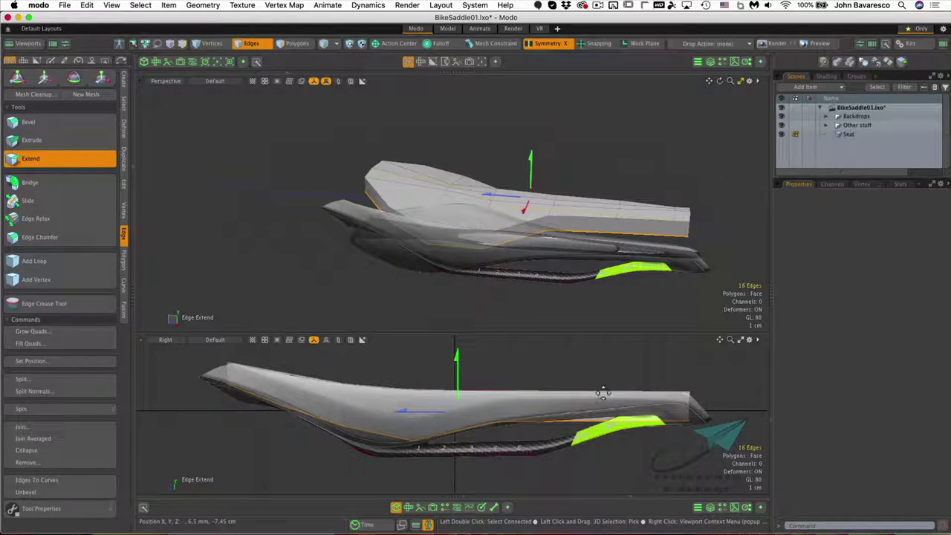
With Element Move, shape the lower border of the Seat's nose half to follow the saddle contour in the side backdrop
key("t")
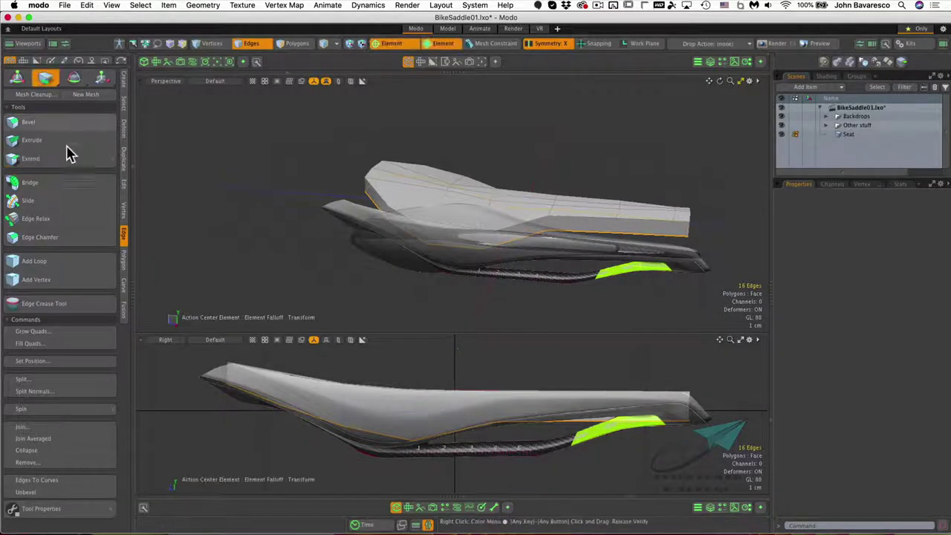
left_click(125, 141)
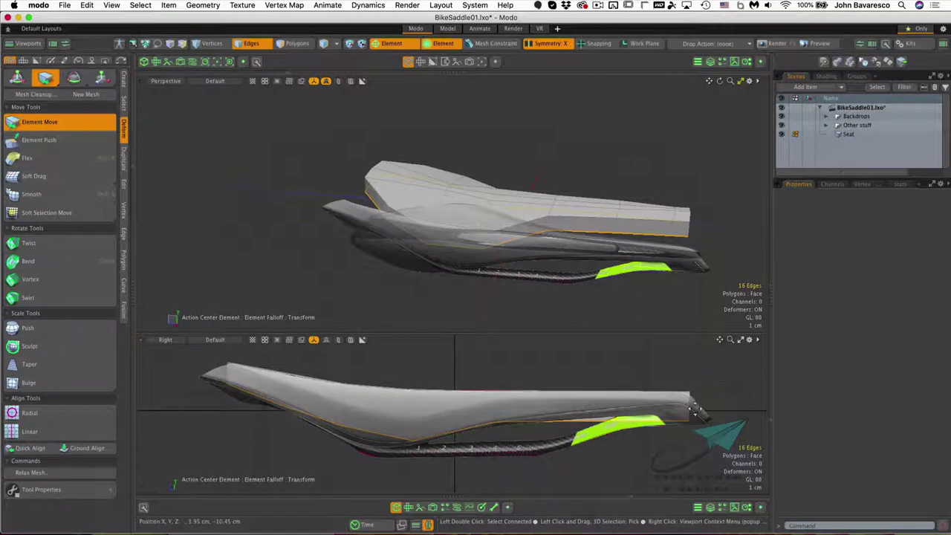
left_click_drag(696, 401, 728, 365, "ctrl+alt")
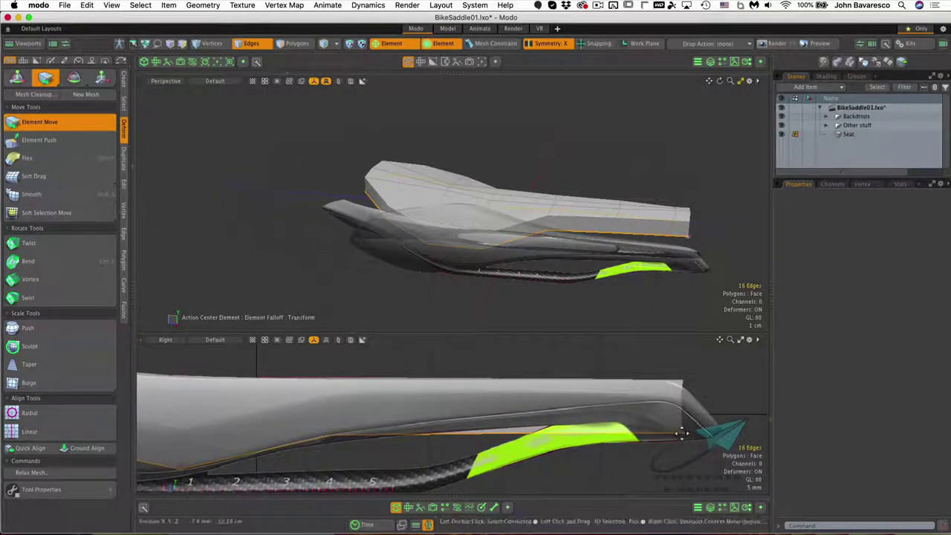
left_click_drag(681, 433, 626, 402)
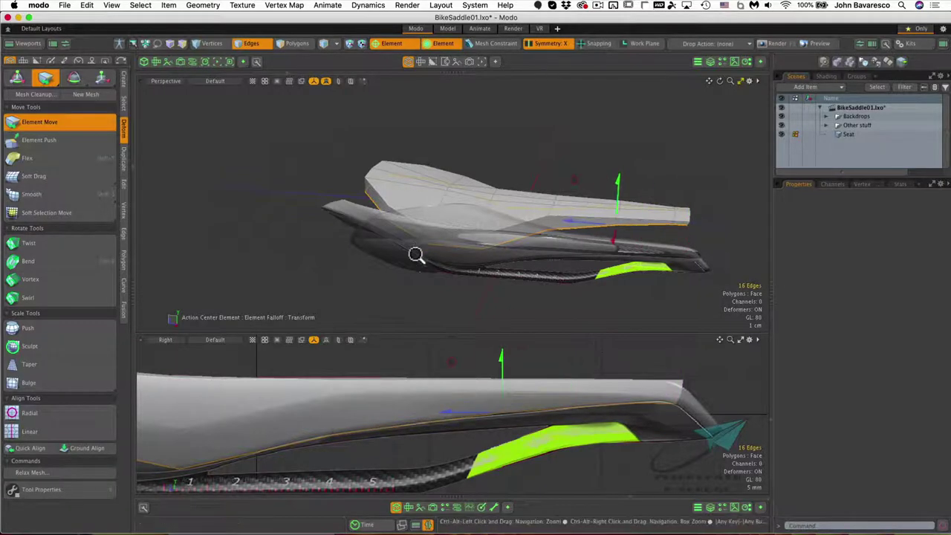
Fit the lower border of the Seat's middle and rear to the side backdrop, pull the rear tip back and drop Element Move
left_click_drag(418, 254, 574, 210, "alt+shift")
left_click_drag(420, 394, 527, 376, "ctrl+alt")
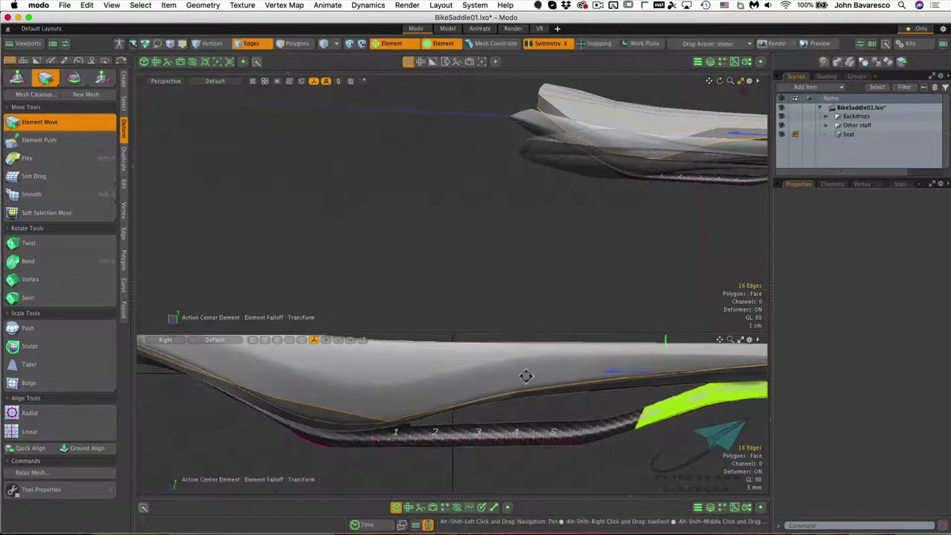
left_click_drag(274, 388, 232, 424)
left_click_drag(232, 424, 401, 452, "alt+shift")
left_click(314, 380)
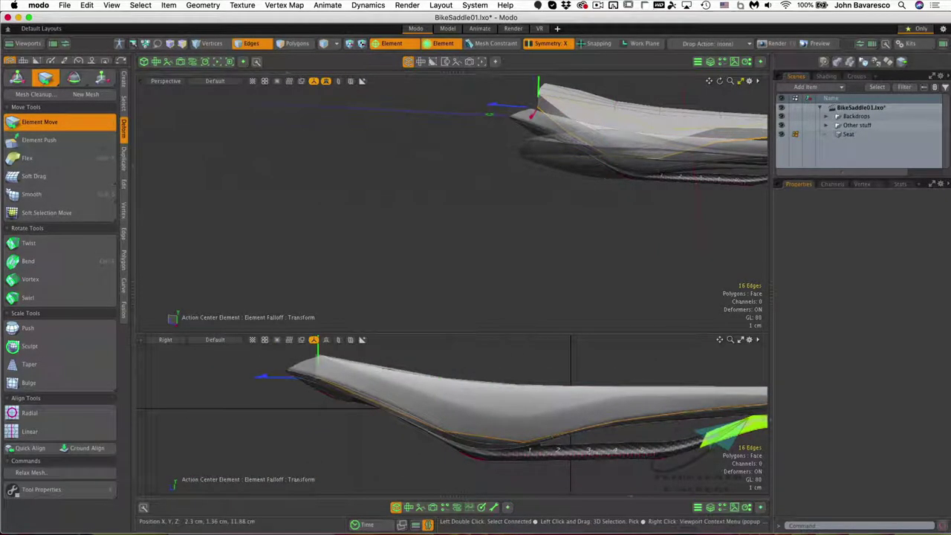
left_click_drag(475, 199, 494, 244, "alt+shift")
left_click_drag(514, 214, 477, 237)
key("q")
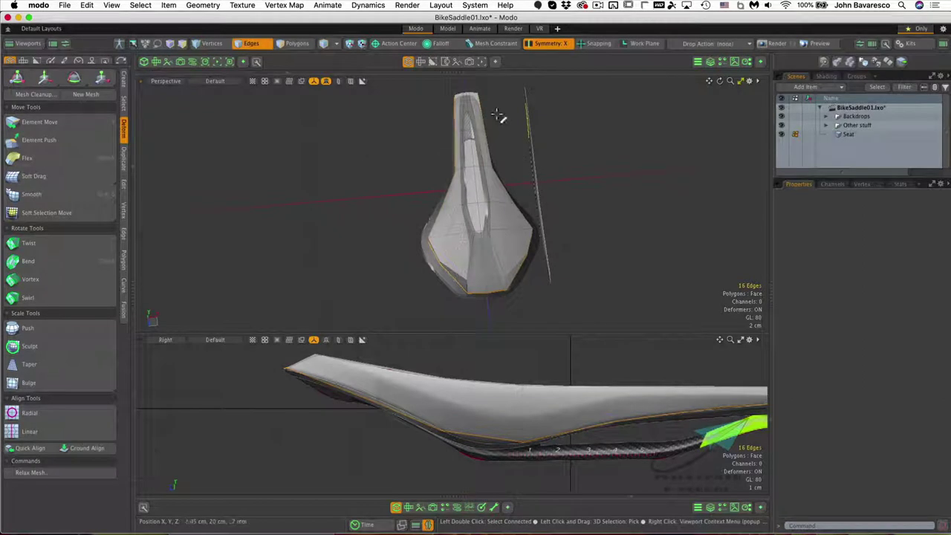
Hide the Backdrops group and turn off X symmetry
left_click(781, 125)
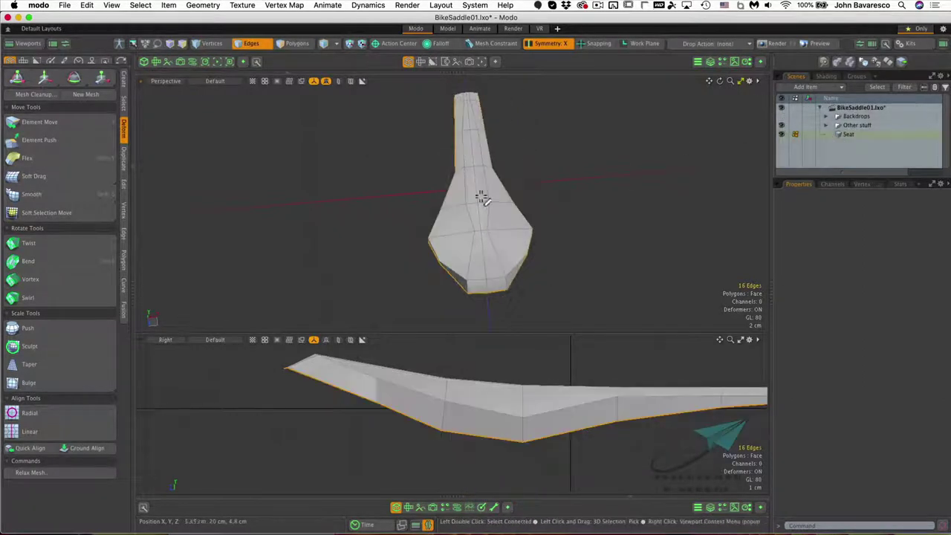
left_click_drag(482, 196, 407, 202, "ctrl+alt")
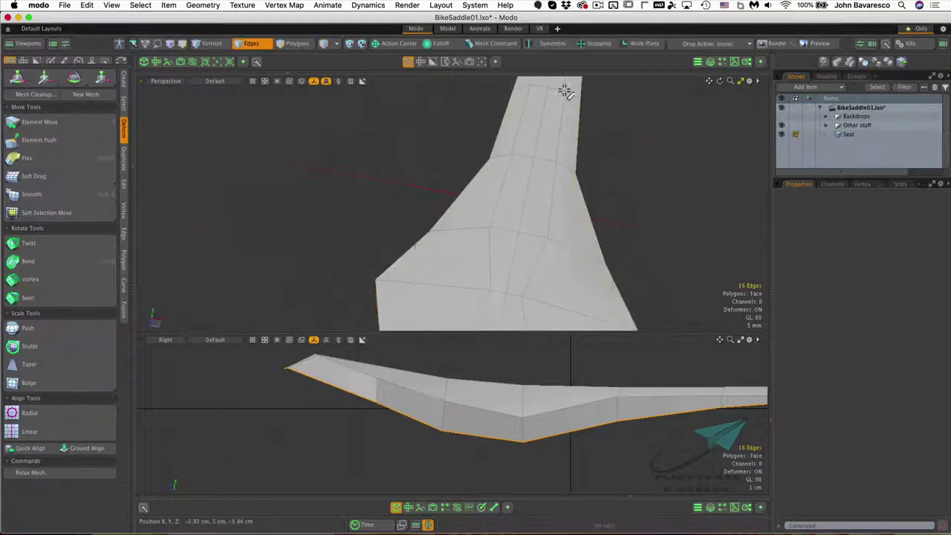
left_click_drag(565, 91, 601, 208, "alt")
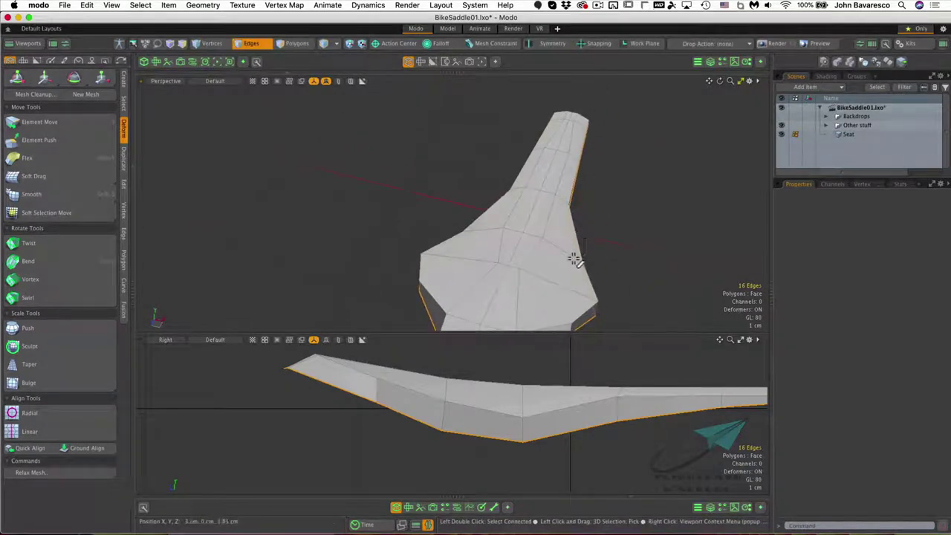
With Element Move, nudge a few outer edges on each side of the Seat independently to make the mesh asymmetric, and drop the tool
key("t")
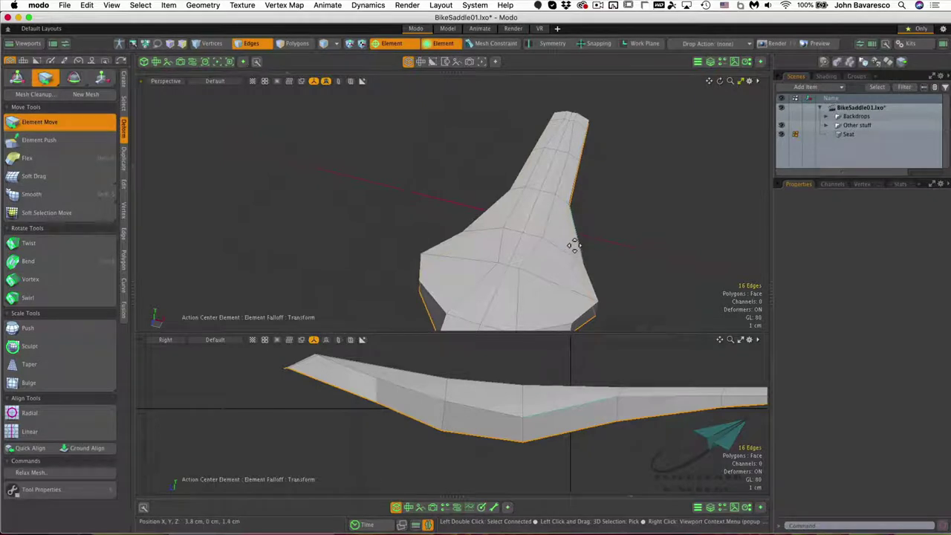
left_click(573, 245)
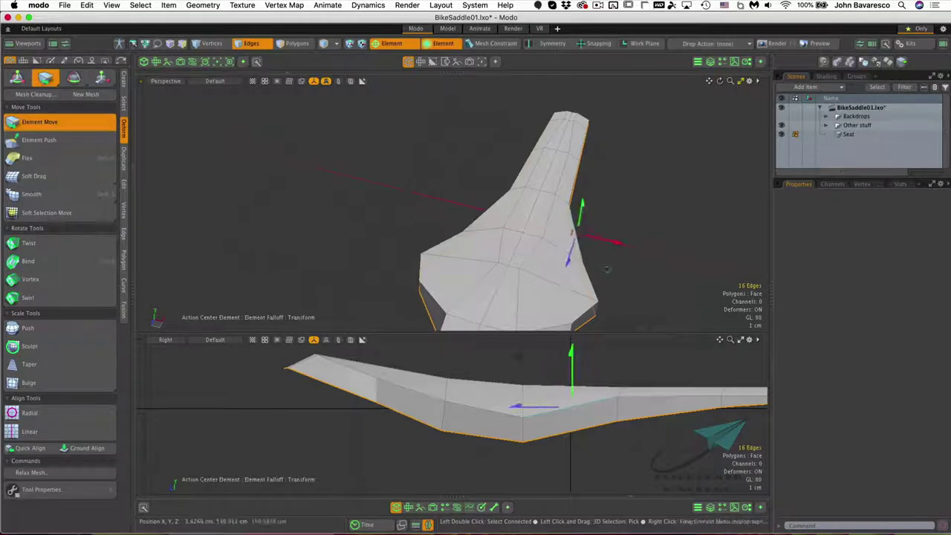
left_click(568, 195)
left_click_drag(573, 216, 482, 287, "alt")
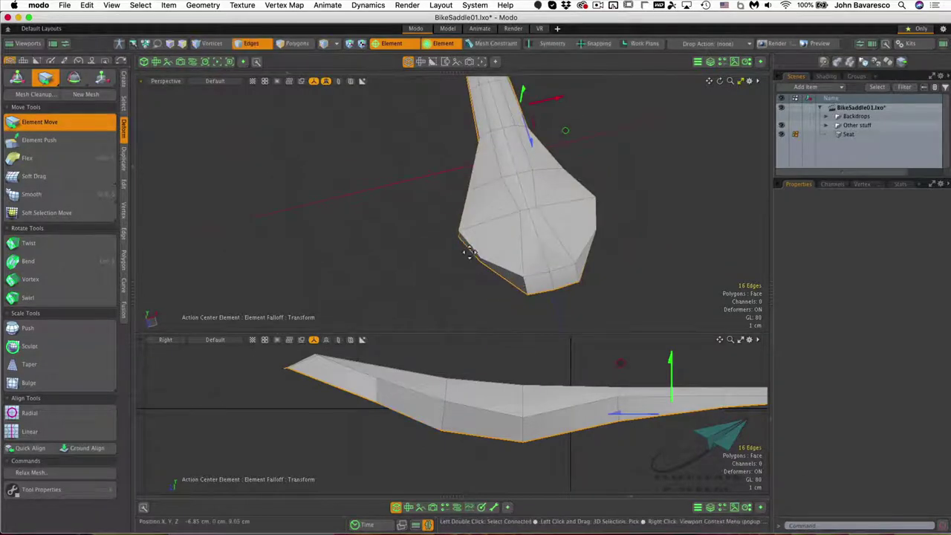
left_click(466, 245)
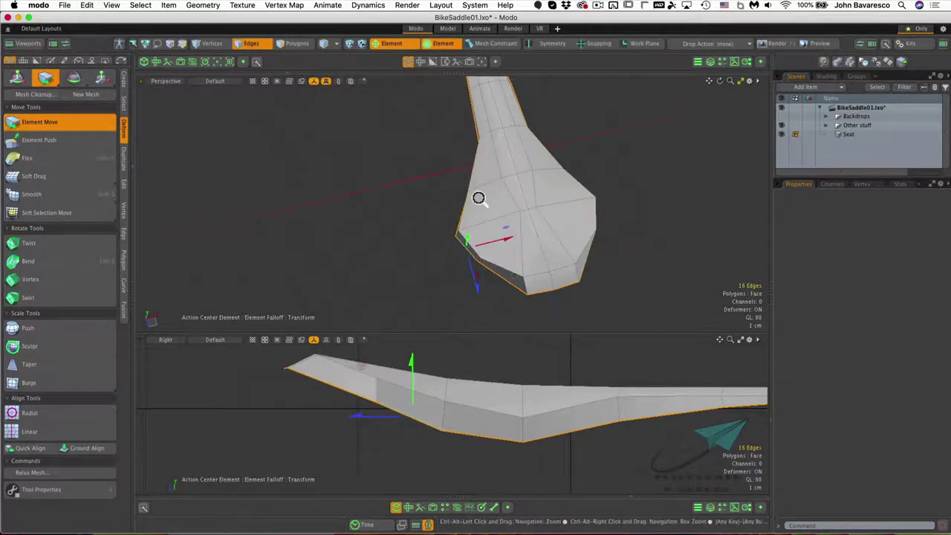
left_click_drag(478, 197, 528, 170, "alt")
key("space")
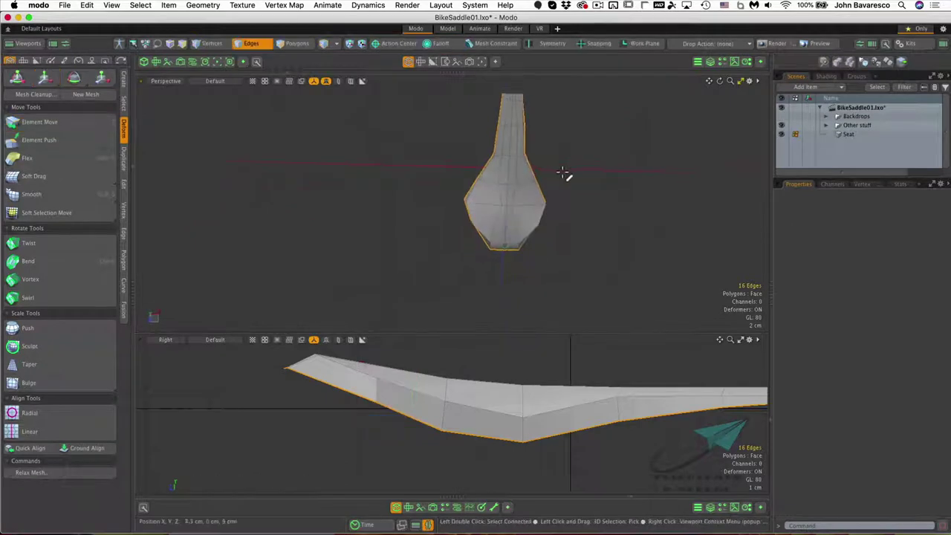
Clear the edge selection, turn X symmetry back on and select one outer edge near the rear to test mirrored selection
left_click(564, 171)
left_click(552, 43)
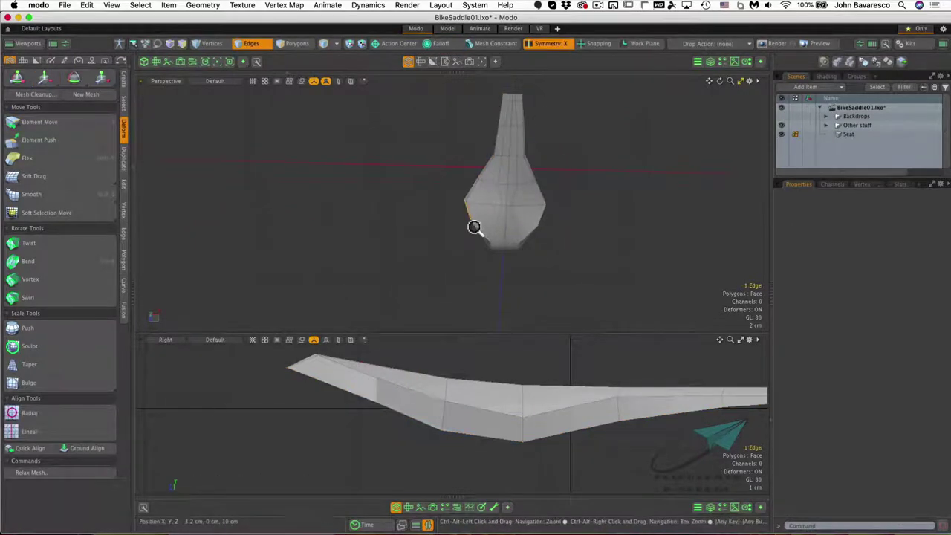
scroll(475, 228, "up", 3)
left_click_drag(606, 221, 554, 282, "alt")
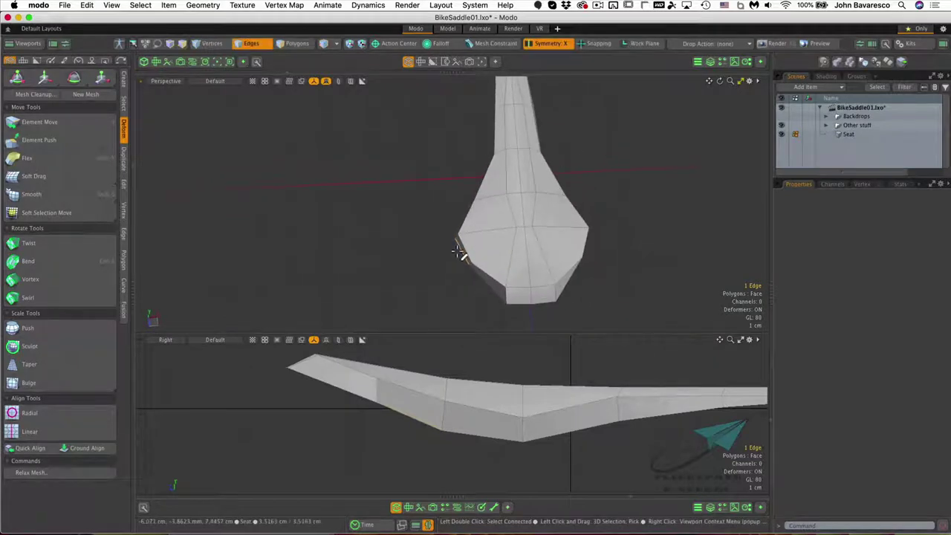
Clear the selection in Polygons mode, select the Seat item and symmetrize its vertices on X with Symmetrize to Positive
key("3")
left_click(413, 248)
left_click_drag(424, 239, 389, 289, "ctrl+alt")
left_click_drag(406, 253, 403, 277, "alt")
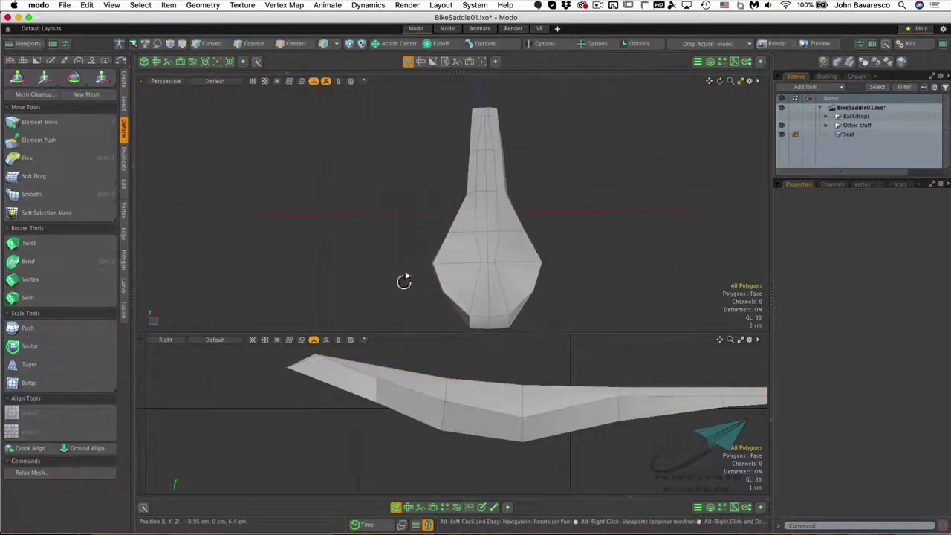
left_click(847, 135)
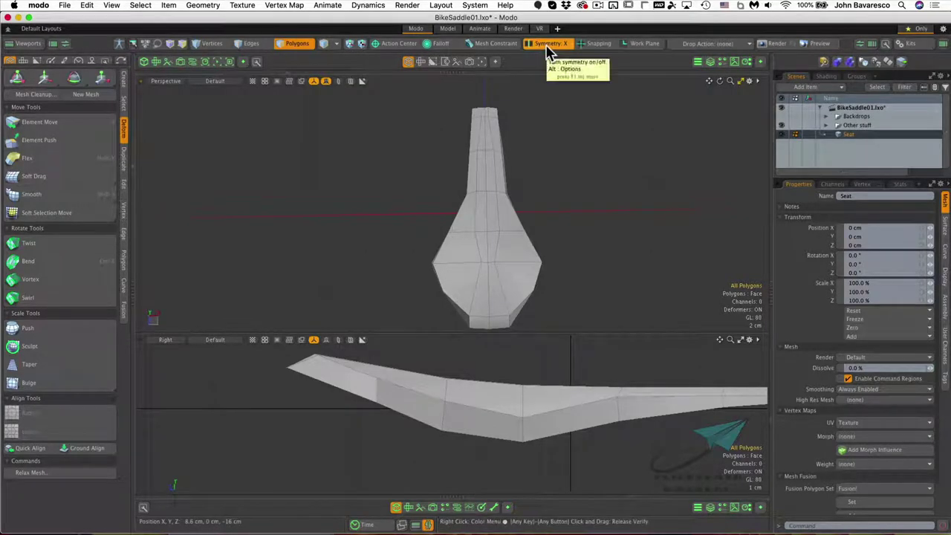
key("alt")
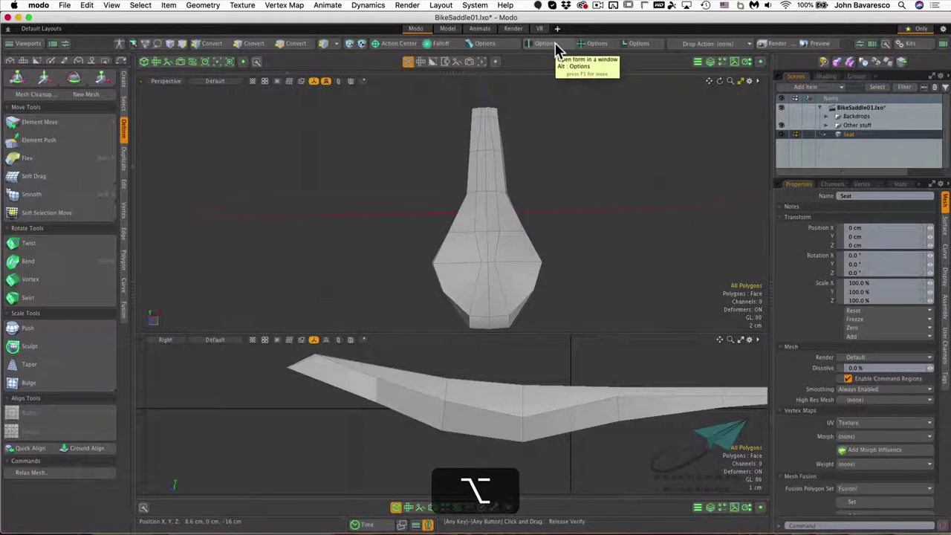
left_click(558, 46)
left_click_drag(561, 65, 640, 112)
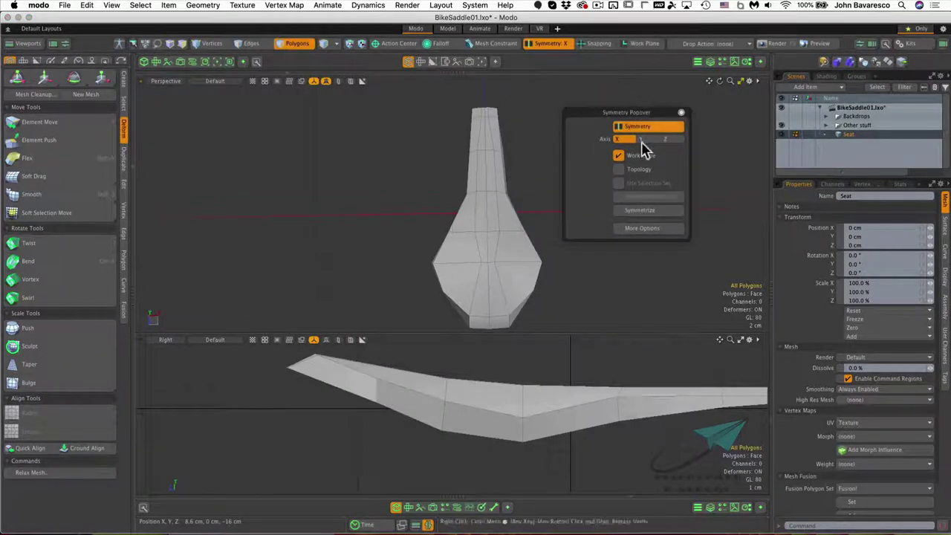
left_click(648, 211)
left_click_drag(563, 283, 370, 217)
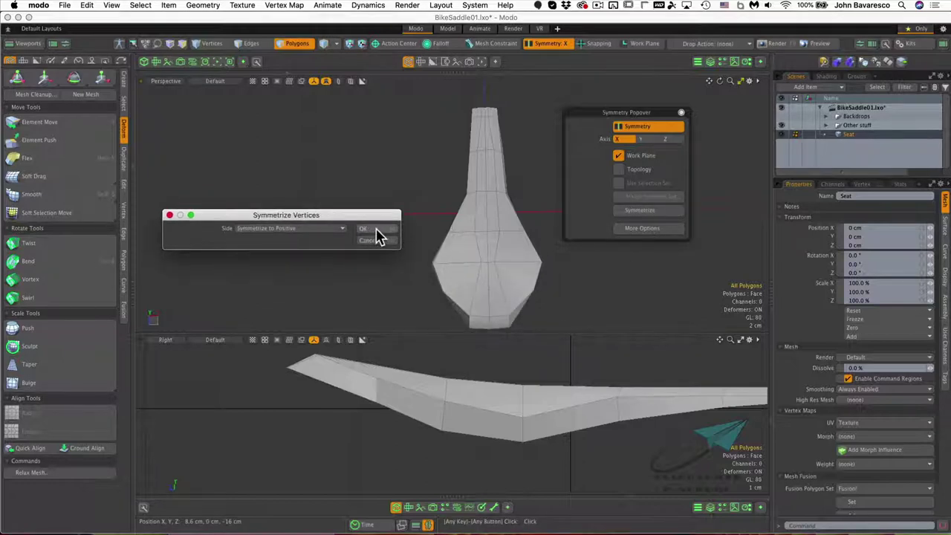
left_click(376, 229)
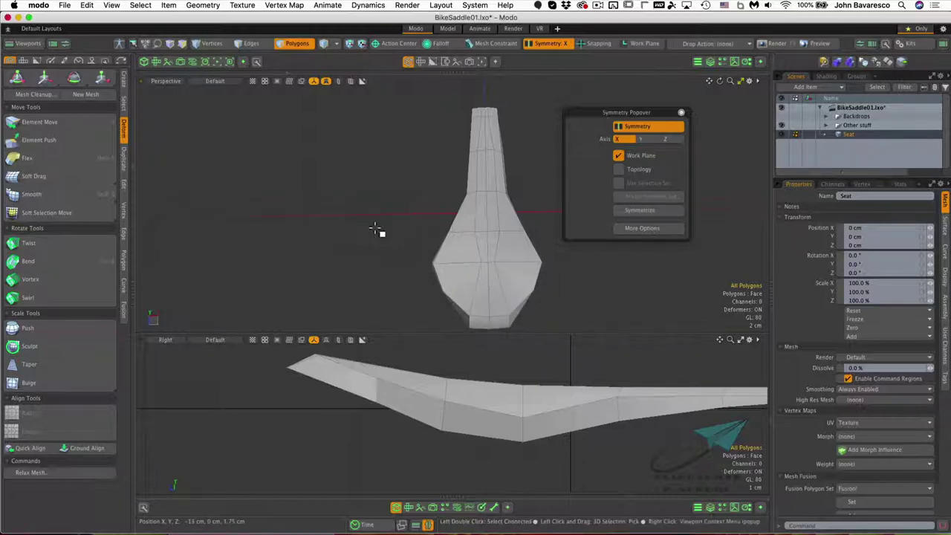
Select side and rear polygons on one half of the Seat to check that their mirrored counterparts are selected too
left_click(505, 180)
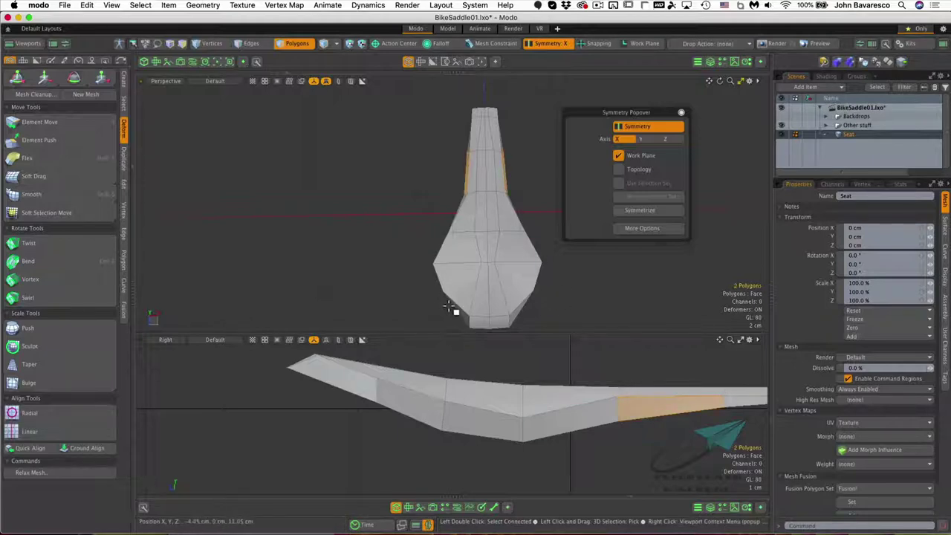
left_click_drag(458, 315, 446, 292)
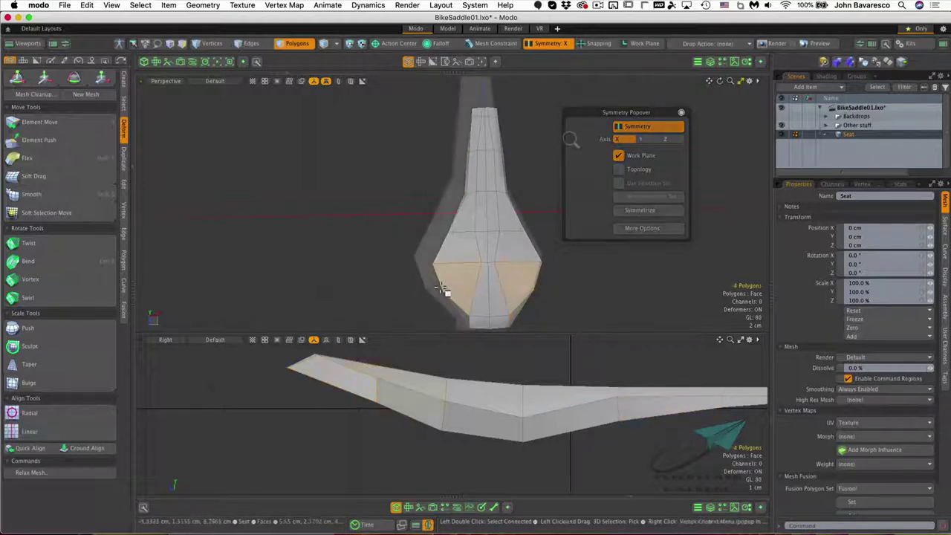
Clear the polygon selection and show the Backdrops and Other stuff groups behind the Seat mesh again
left_click_drag(565, 144, 560, 68, "alt")
left_click_drag(560, 68, 550, 192, "alt")
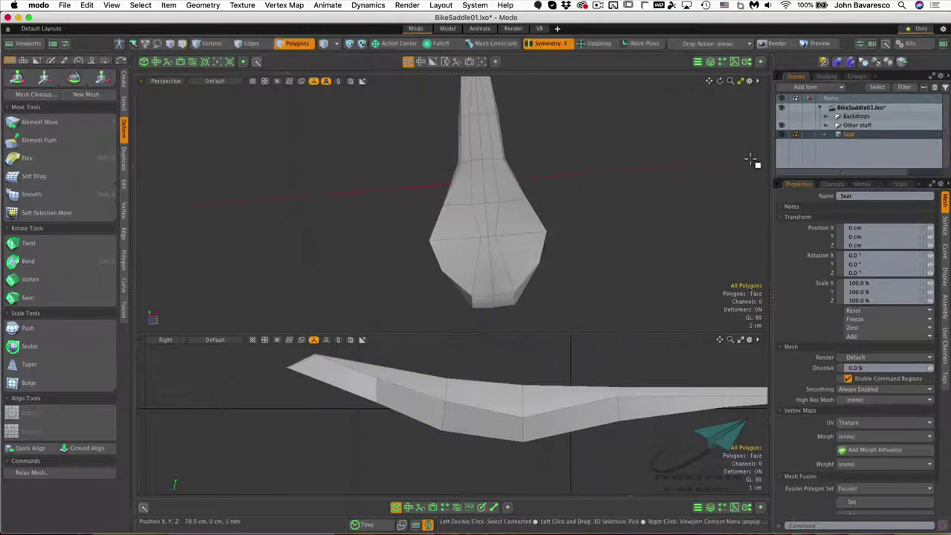
left_click_drag(780, 116, 780, 125)
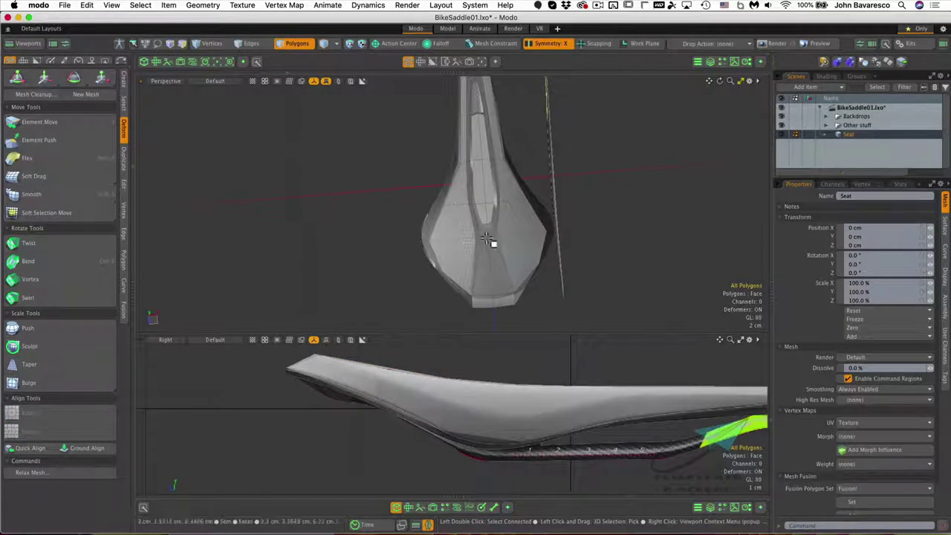
In Edges mode, select the Seat's open lower border loop and leave the edges across the nose out of the selection
left_click(468, 434)
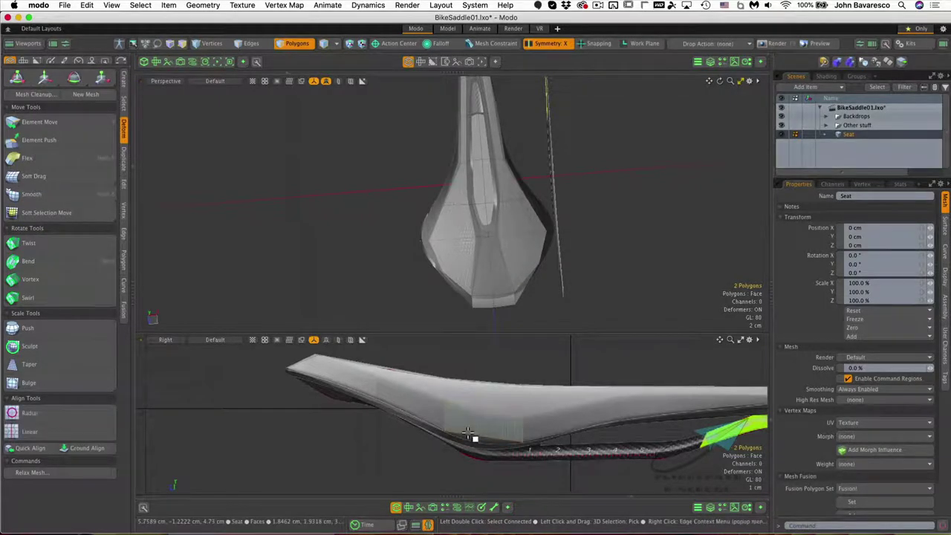
left_click(255, 43)
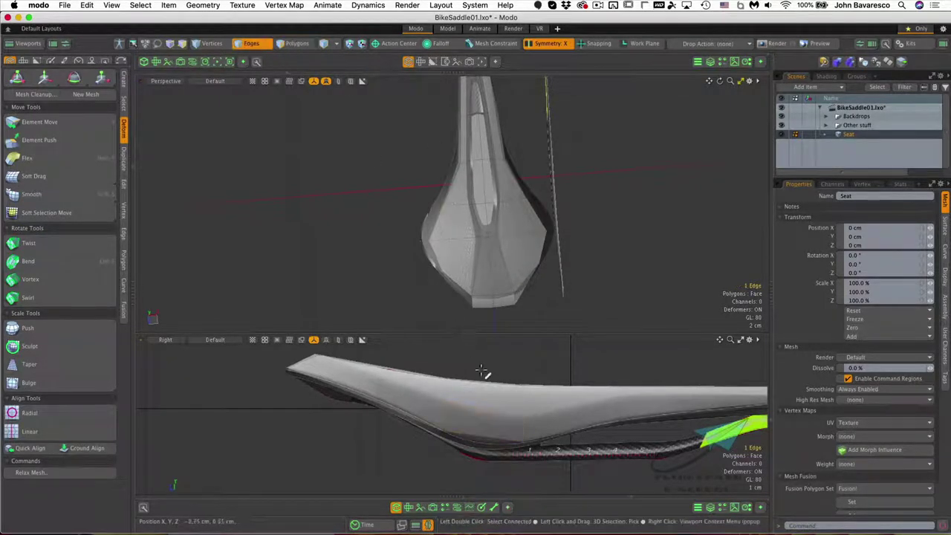
left_click(488, 438)
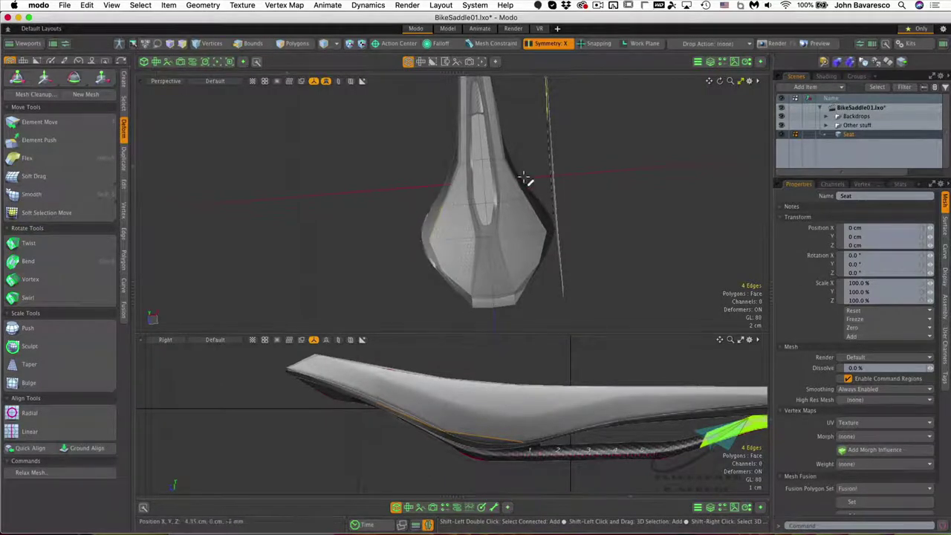
double_click(446, 180, "shift")
left_click_drag(484, 183, 461, 211, "alt")
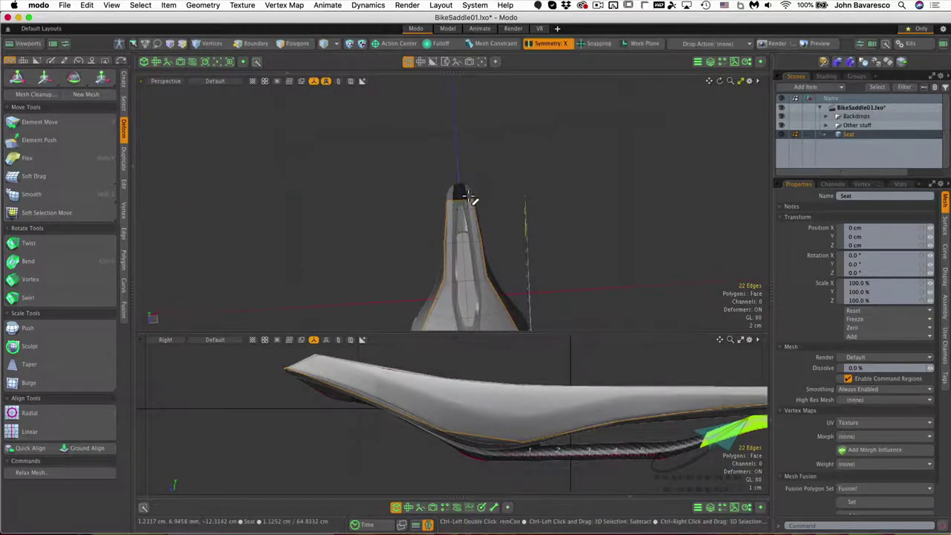
left_click_drag(492, 199, 435, 195, "alt")
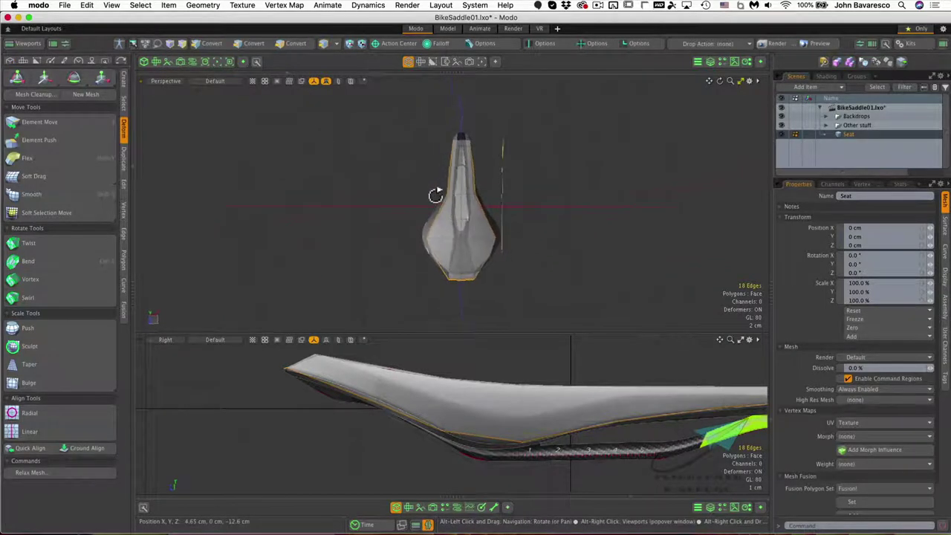
Switch the perspective viewport to Top, maximize it and frame the whole saddle
key("ctrl+space")
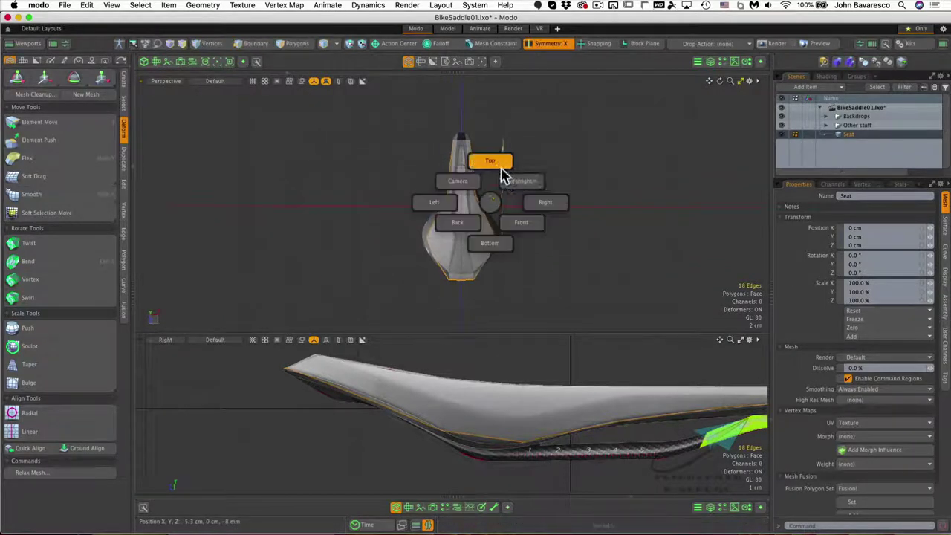
left_click(501, 172)
left_click_drag(488, 207, 488, 233, "ctrl+alt")
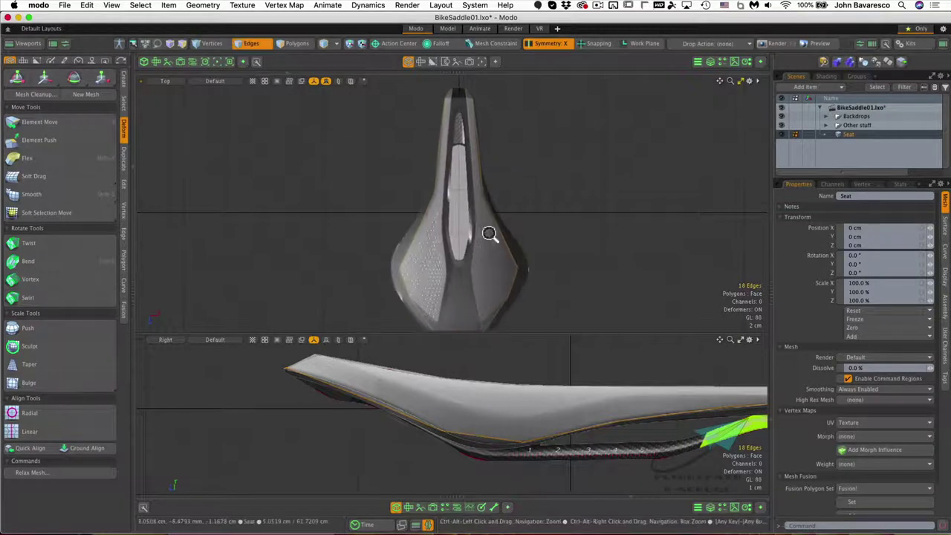
left_click(427, 524)
mouse_move(461, 332)
left_mouse_down("ctrl+alt")
mouse_move(474, 319)
mouse_move(467, 344)
left_mouse_up("ctrl+alt")
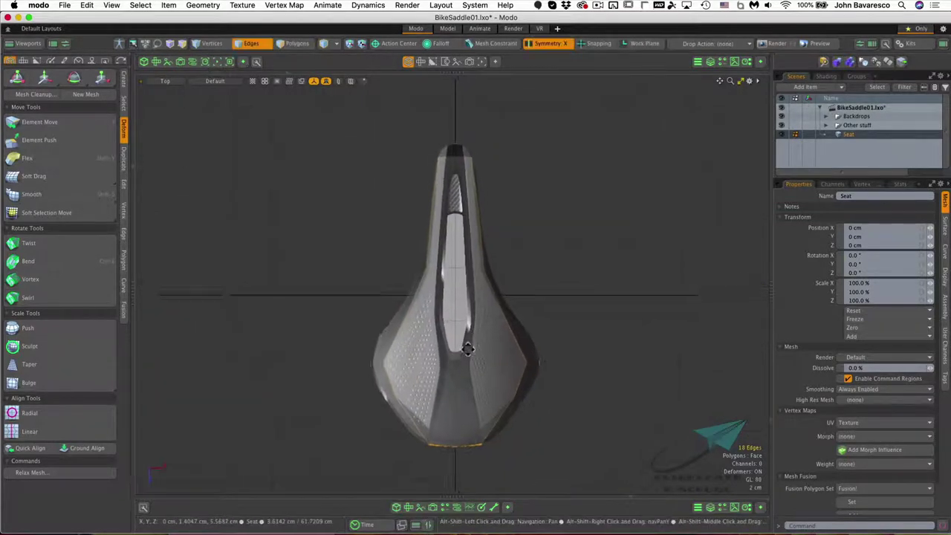
mouse_move(456, 293)
left_mouse_down("alt")
mouse_move(456, 310)
mouse_move(456, 296)
left_mouse_up("alt")
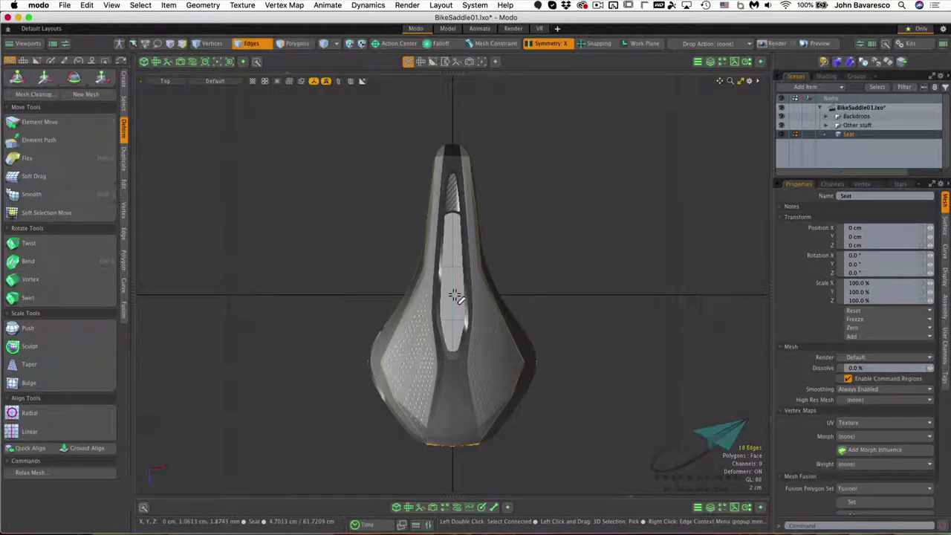
Try moving the border edges outward along X with symmetry on, and undo the move
left_click(547, 46)
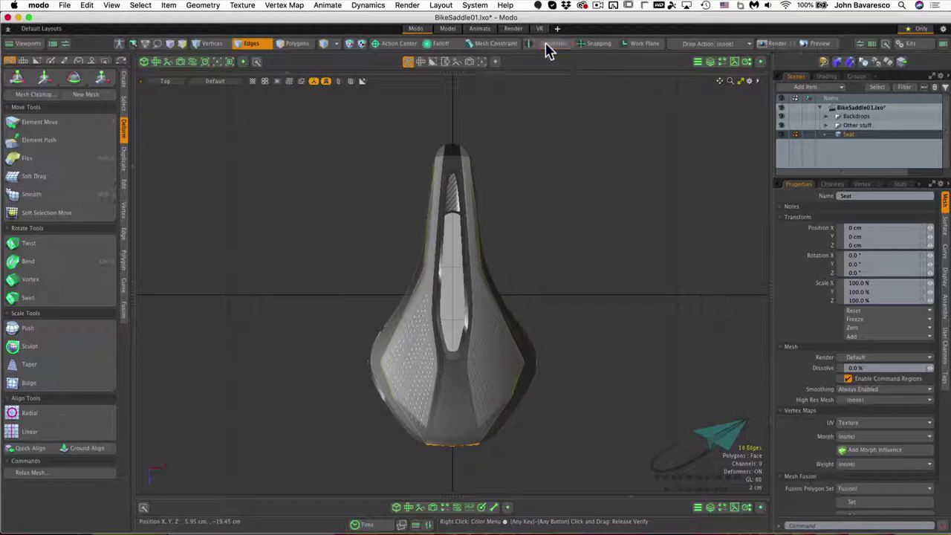
key("w")
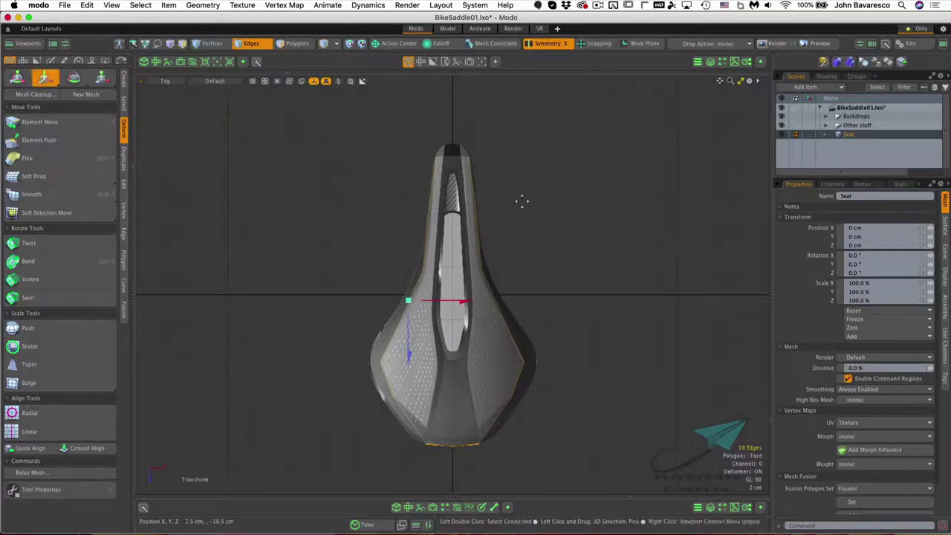
left_click_drag(463, 307, 452, 306)
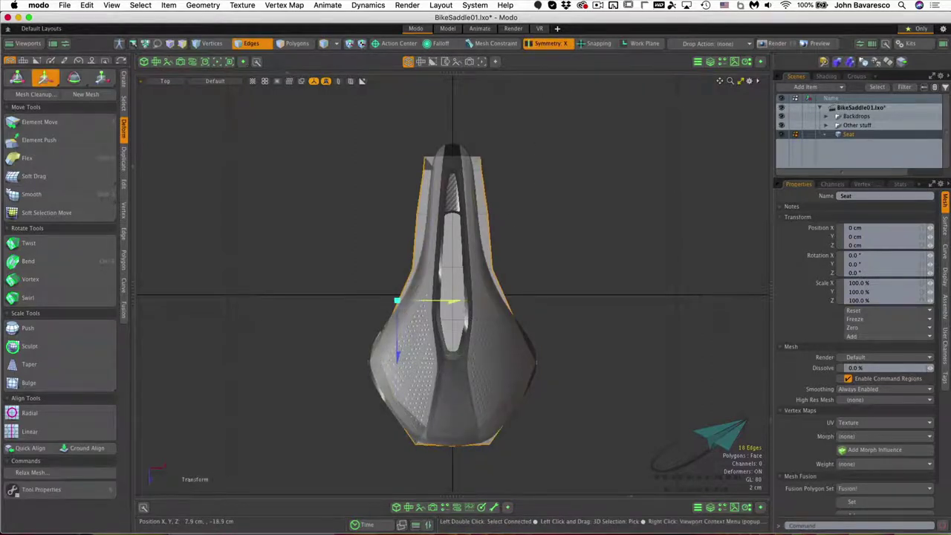
key("super+z")
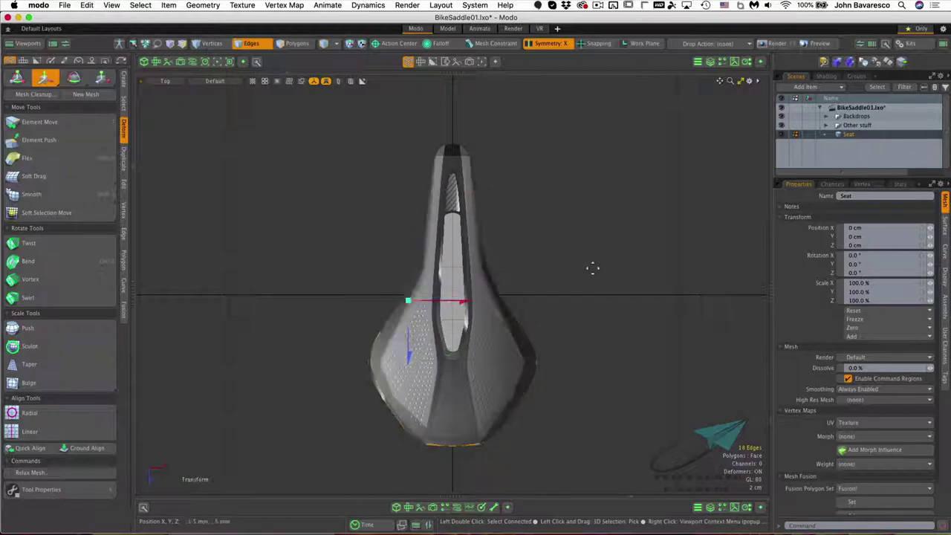
Turn symmetry off and activate Scale with a Linear falloff for the selected border edges
left_click(564, 45)
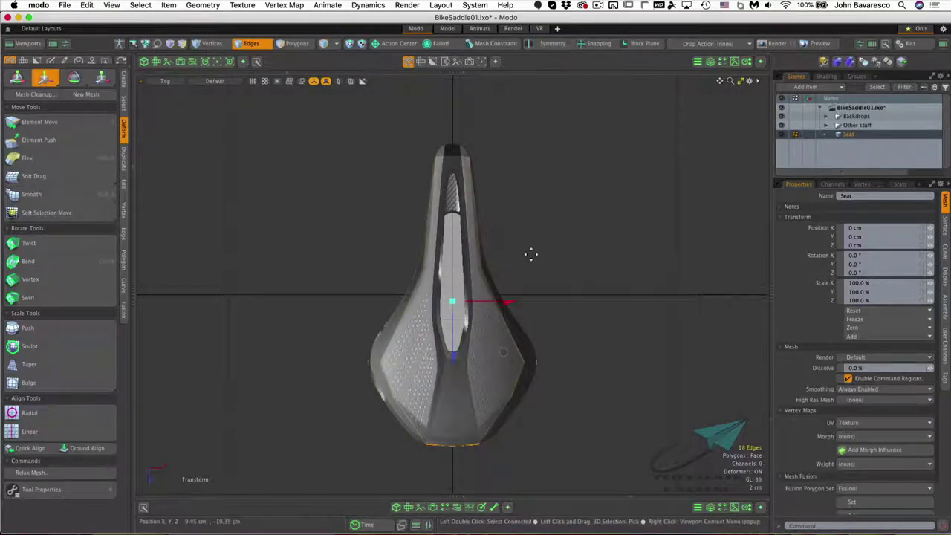
key("r")
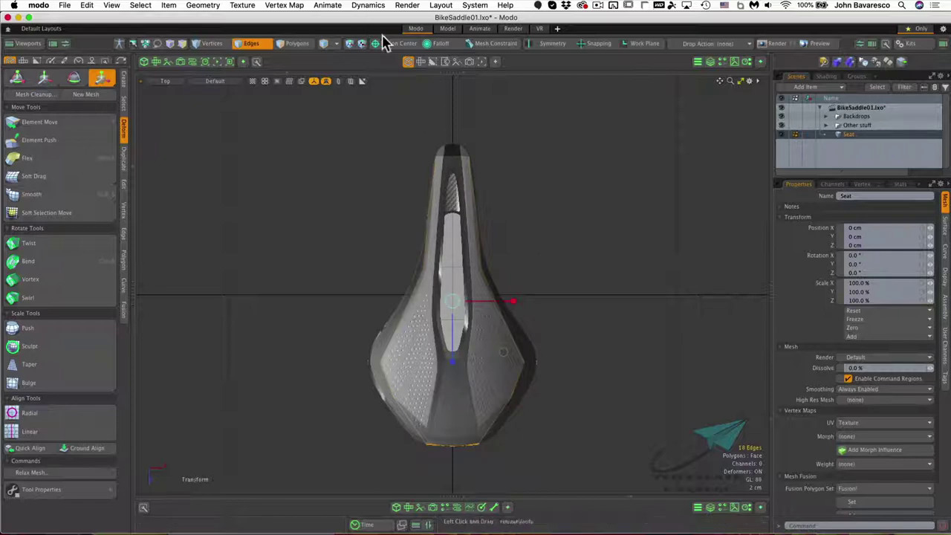
left_click(434, 43)
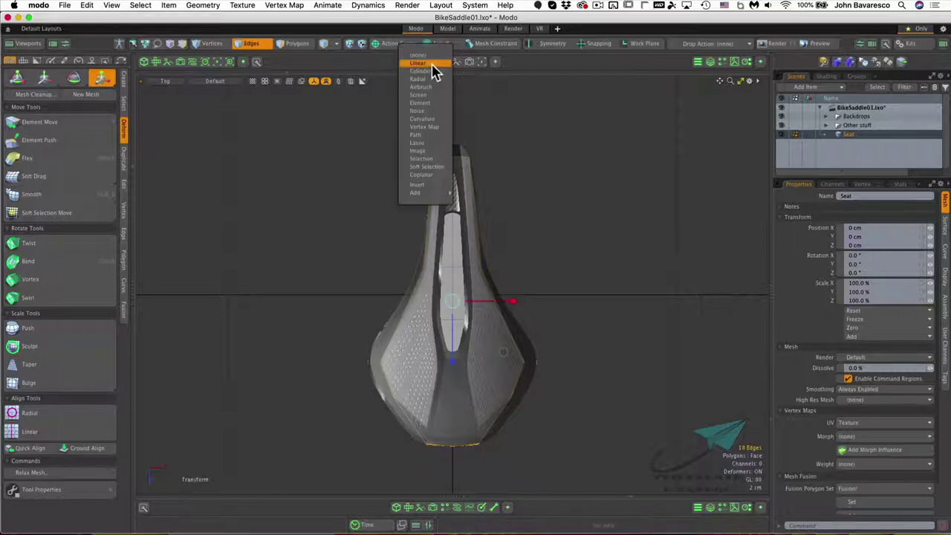
left_click(435, 64)
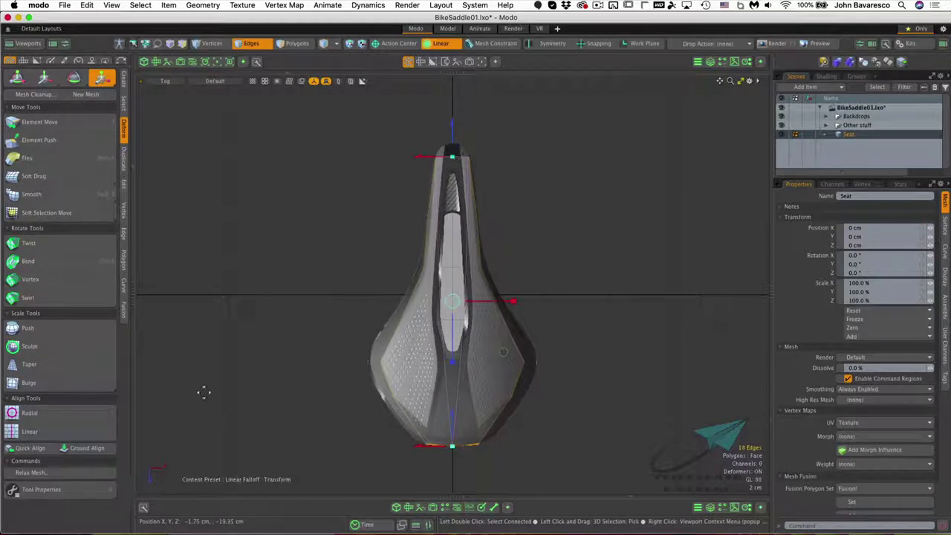
Open the tool properties beside the saddle and reverse the linear falloff so it is strongest at the rear
left_click(85, 490)
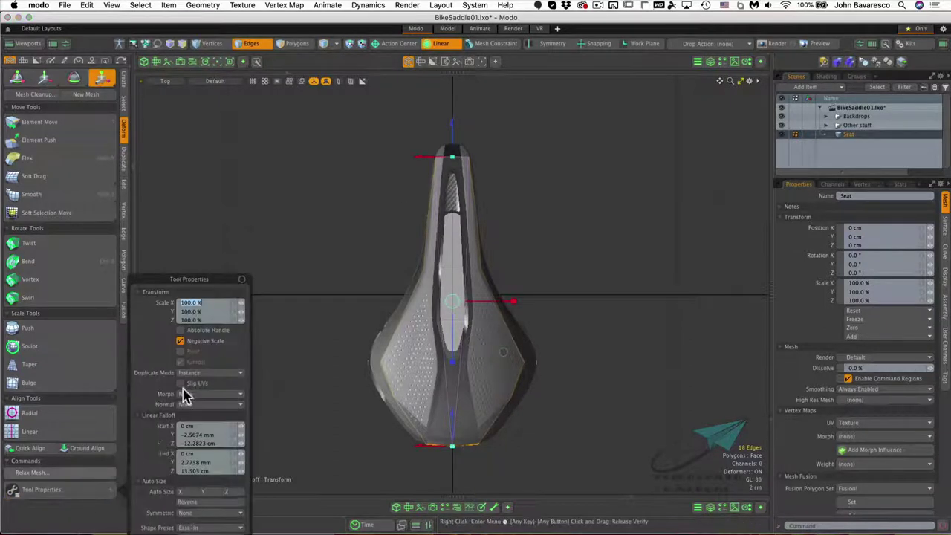
left_click_drag(191, 279, 222, 141)
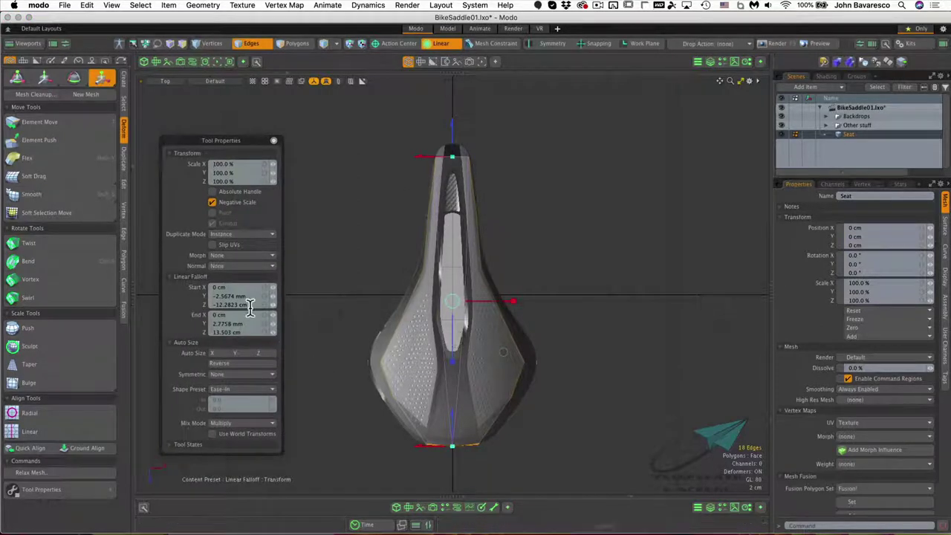
left_click(244, 363)
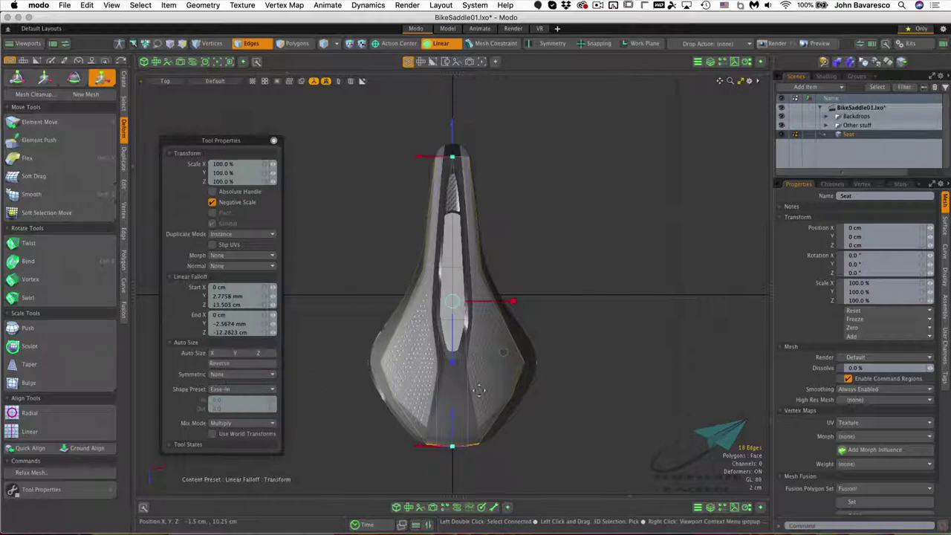
Scale the border edges to about 121.5% on X, extend the falloff end past the nose to Z -18.6823 cm, and drop the tool
left_click_drag(513, 301, 527, 300)
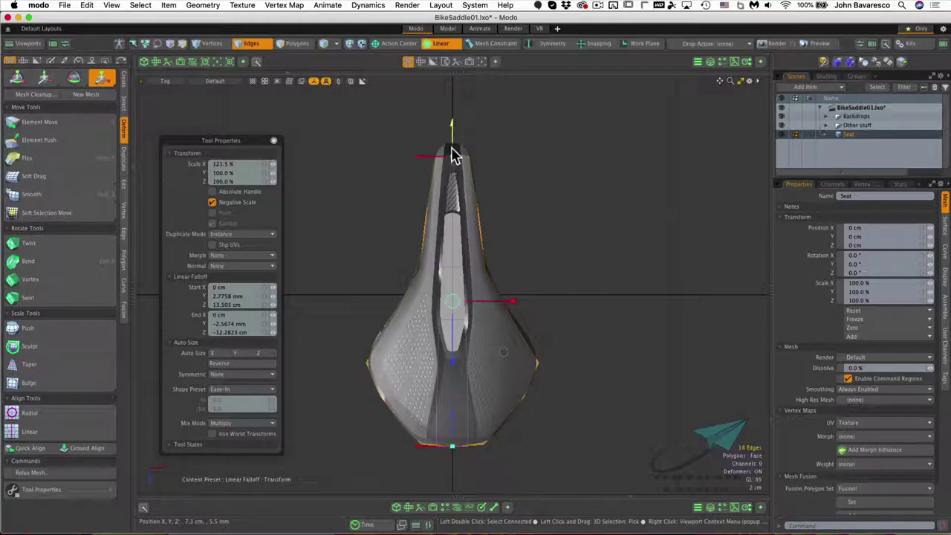
left_click_drag(452, 121, 455, 85)
left_click_drag(475, 147, 510, 136, "ctrl+alt")
left_click_drag(495, 193, 447, 241, "ctrl+alt")
left_click_drag(426, 289, 449, 221, "alt")
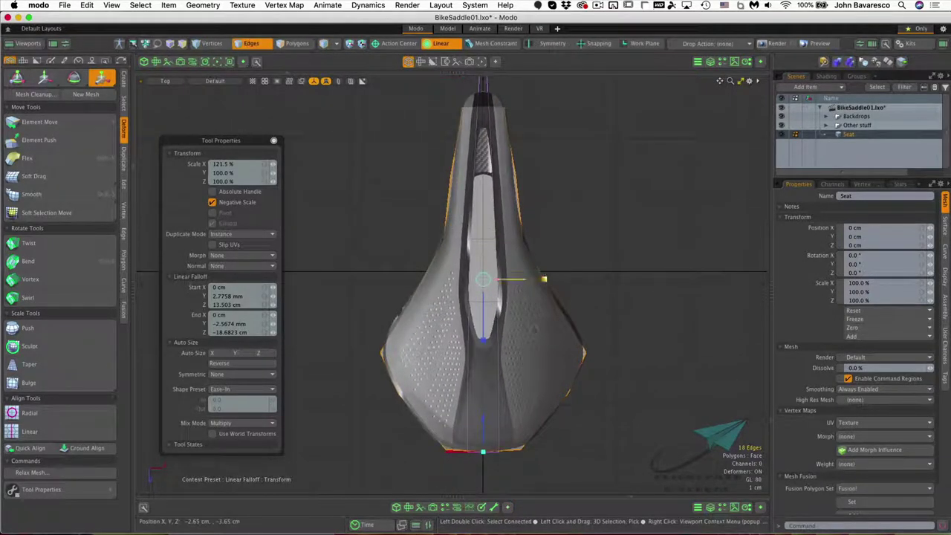
left_click_drag(544, 279, 544, 279)
key("q")
Clear the edge selection and remove the Linear falloff
key("Escape")
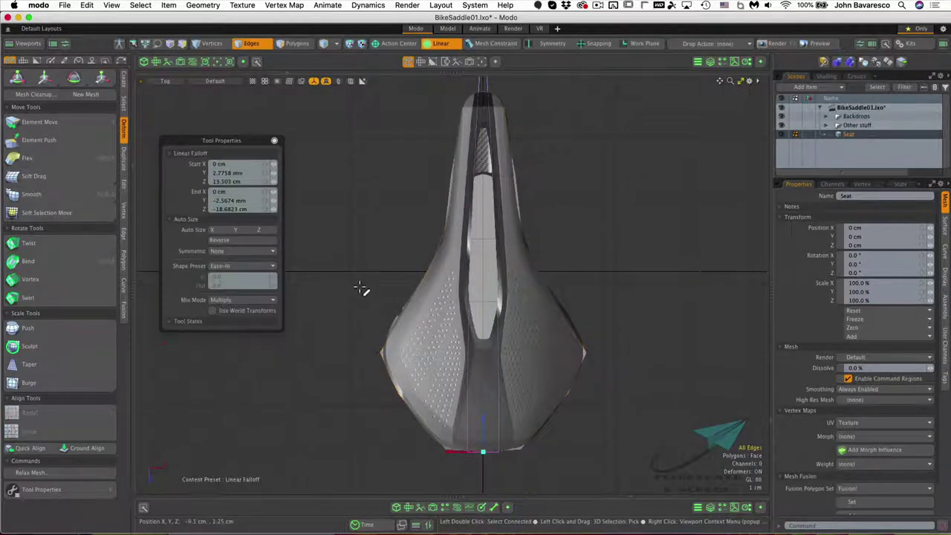
left_click(441, 44)
key("Escape")
left_click_drag(403, 174, 401, 195, "ctrl+alt")
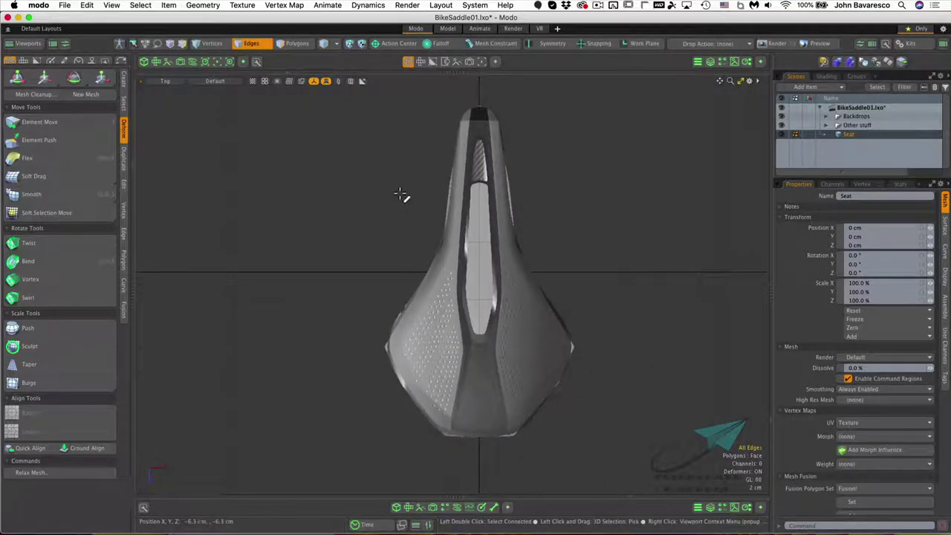
Switch the Seat to Catmull-Clark subdivision and examine its smoothed shape from several angles in Perspective view
key("shift+Tab")
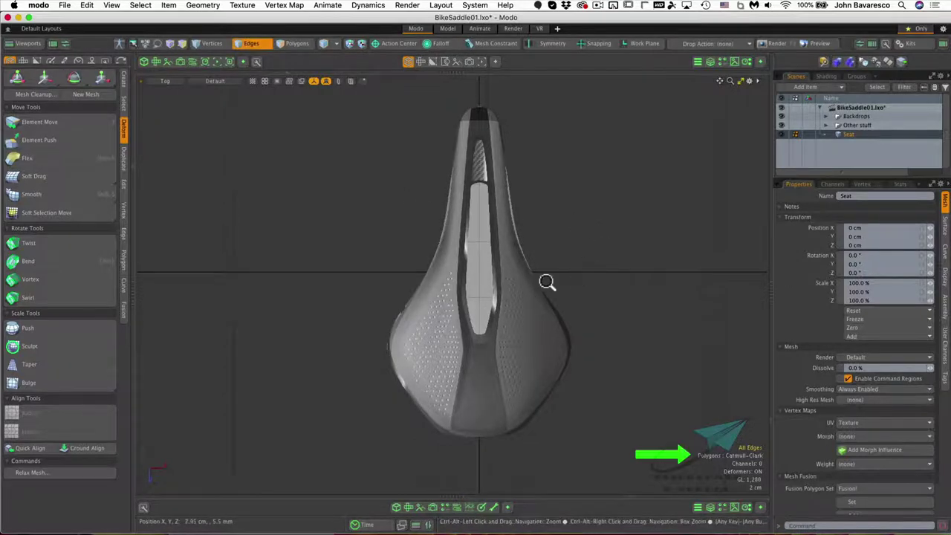
left_click_drag(546, 282, 560, 277, "ctrl+alt")
key("ctrl+space")
left_click(585, 252)
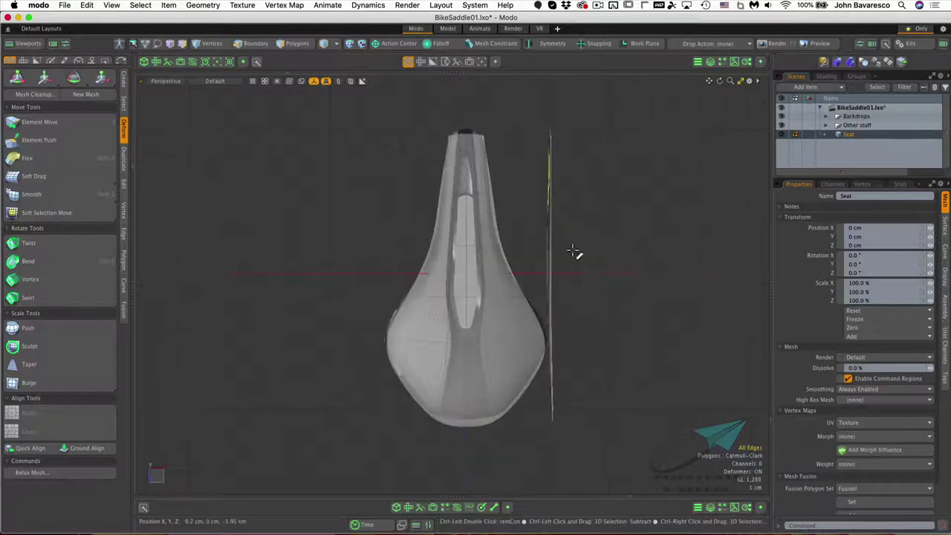
left_click_drag(502, 295, 537, 350, "alt")
left_click_drag(537, 350, 609, 269, "alt")
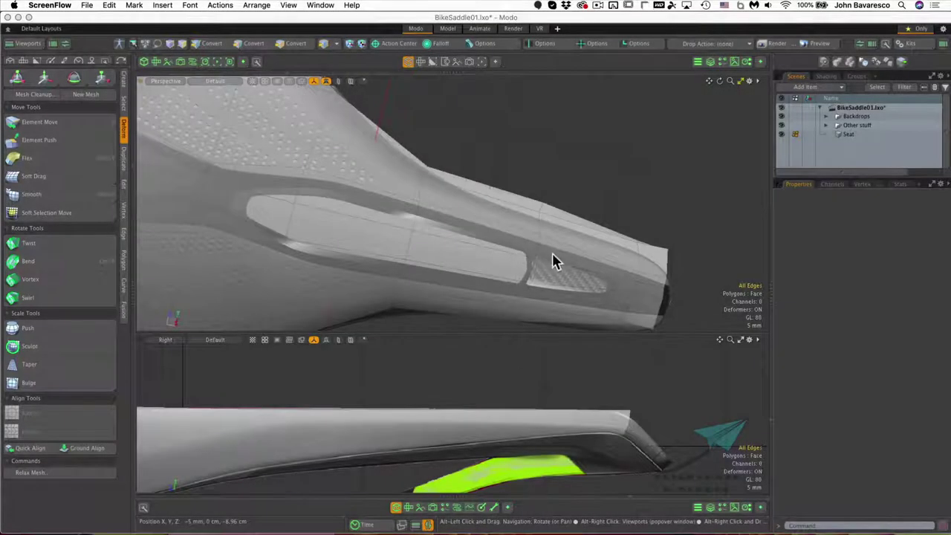
Select the crosswise edge loop just behind the nose, flatten it by scaling Z to 0%, and drop the tool
left_click_drag(551, 256, 599, 198, "alt")
double_click(585, 252)
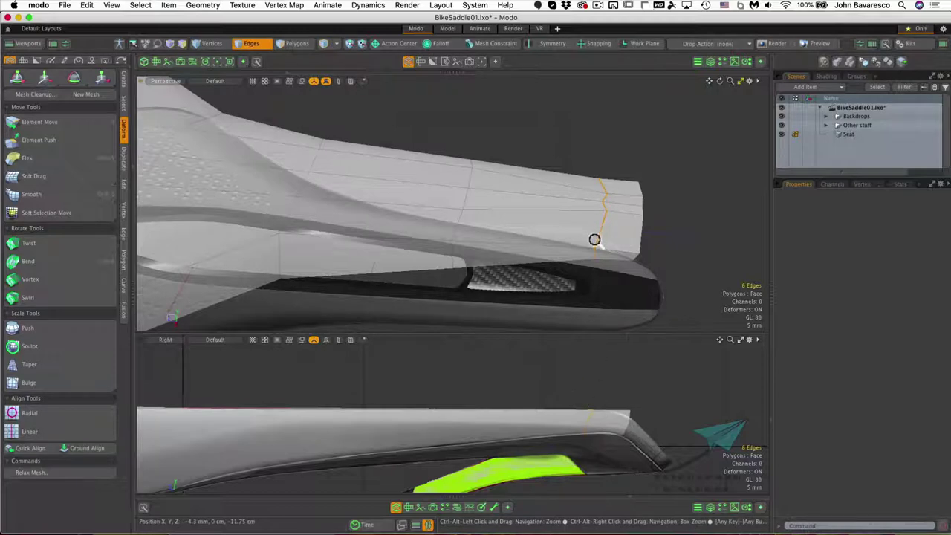
left_click_drag(598, 216, 577, 236, "alt")
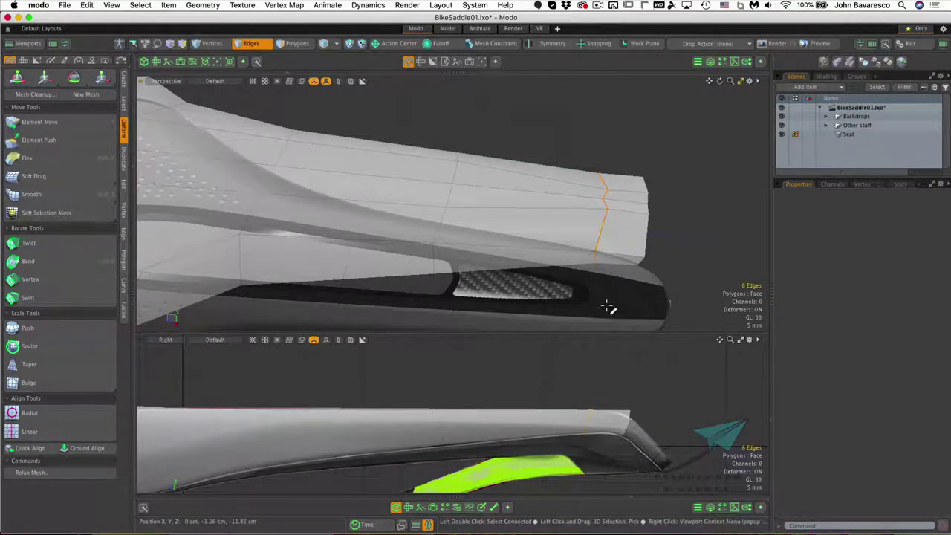
key("y")
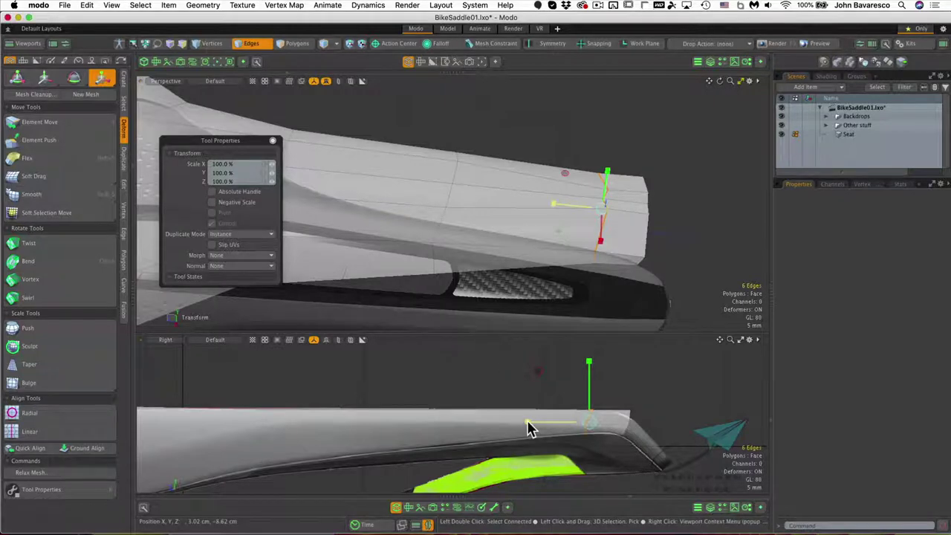
left_click_drag(529, 428, 590, 423)
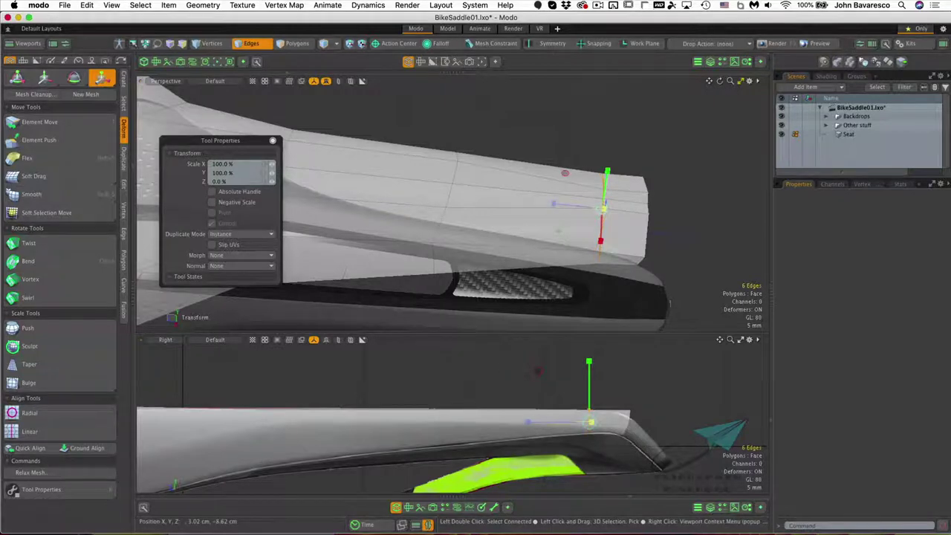
left_click_drag(571, 210, 669, 215, "alt")
key("q")
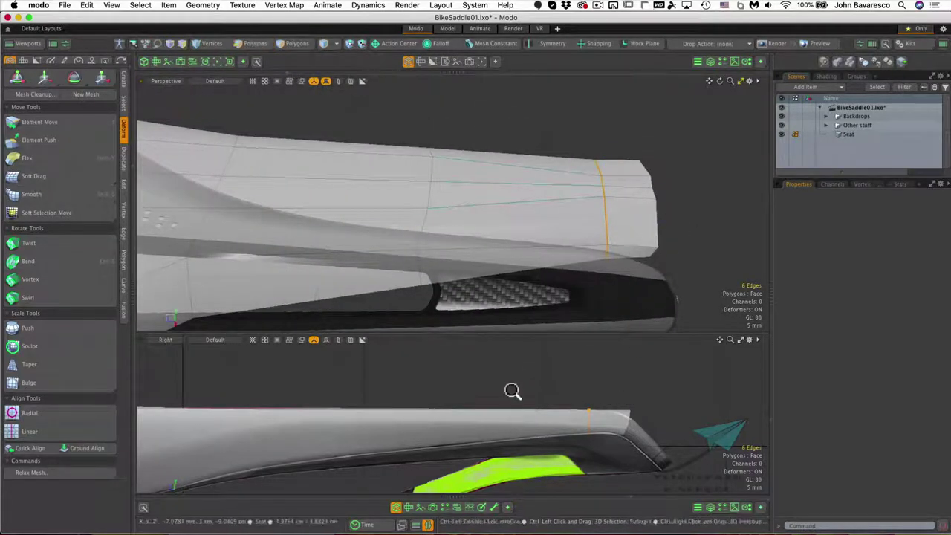
Switch to Polygons mode with nothing selected and bring the Seat's upper surface into view
left_click_drag(512, 391, 541, 339, "ctrl+alt")
left_click_drag(633, 228, 505, 212, "alt")
key("3")
left_click(601, 146)
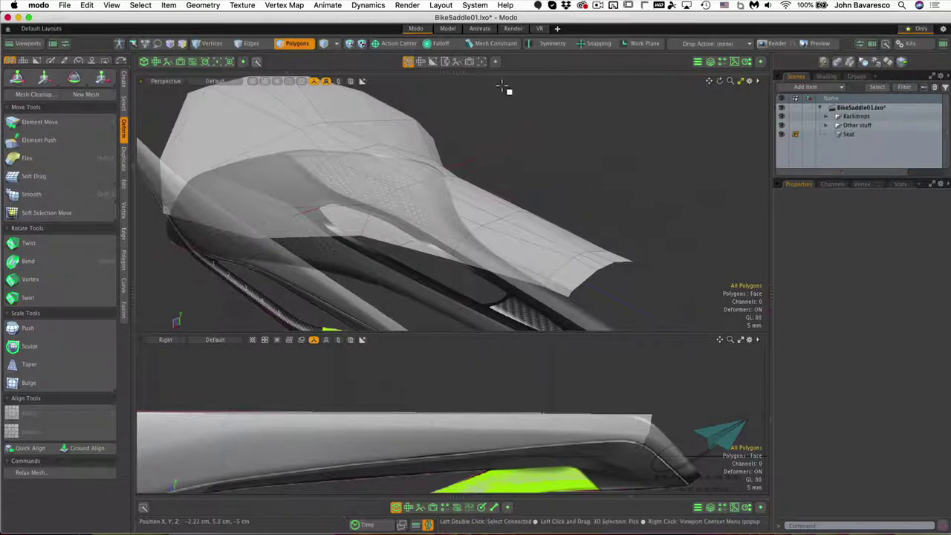
Turn on X symmetry and try Element Move on the Seat's nose corner with a falloff range of about 5 cm
left_click_drag(503, 87, 446, 76, "alt")
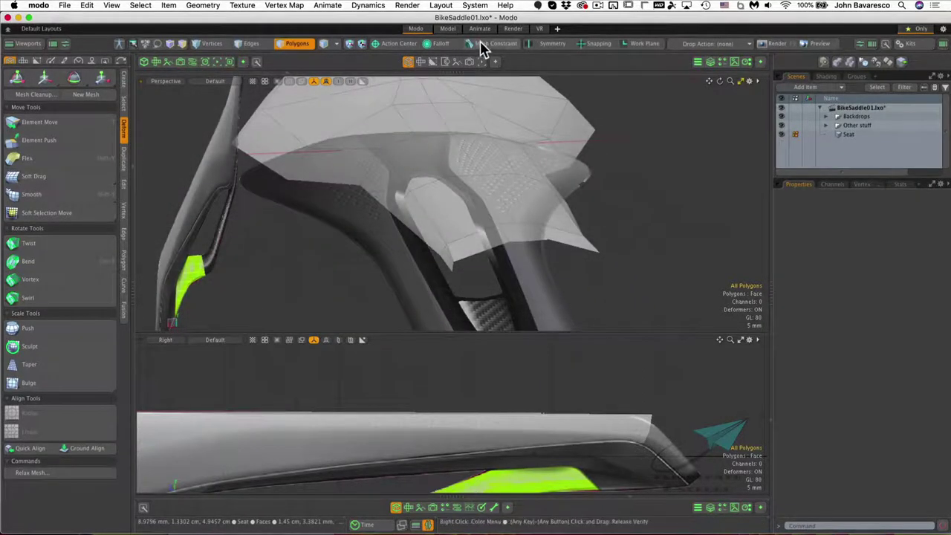
left_click(551, 43)
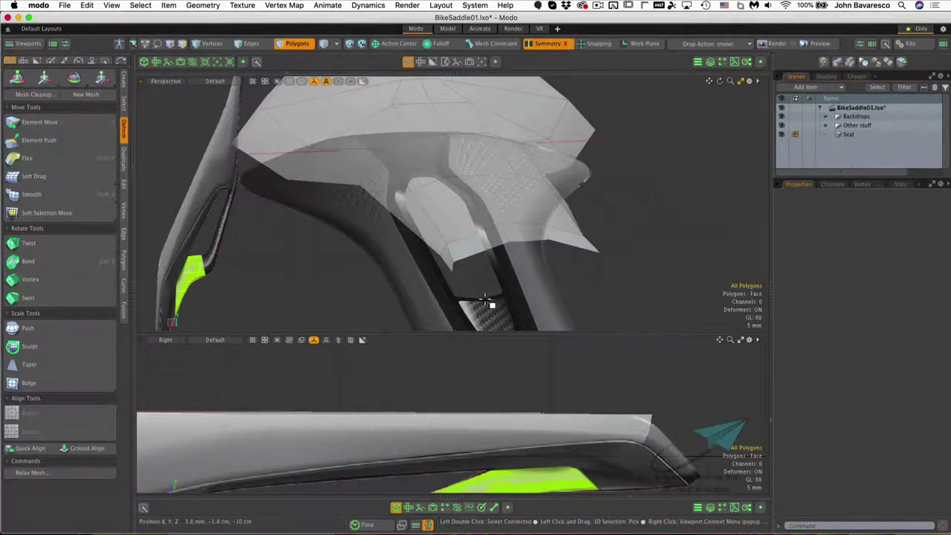
key("t")
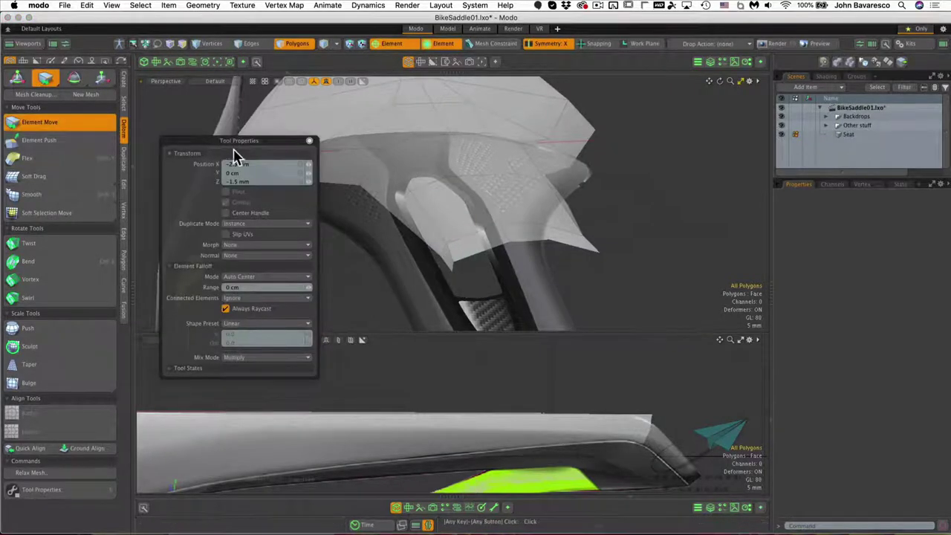
left_click_drag(236, 141, 221, 147)
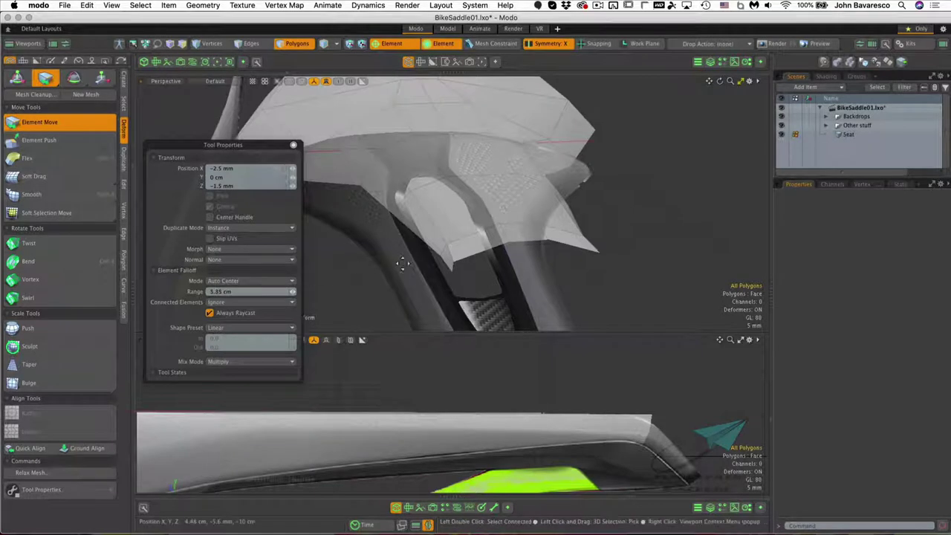
mouse_move(450, 264)
left_mouse_down()
mouse_move(462, 265)
mouse_move(449, 261)
left_mouse_up()
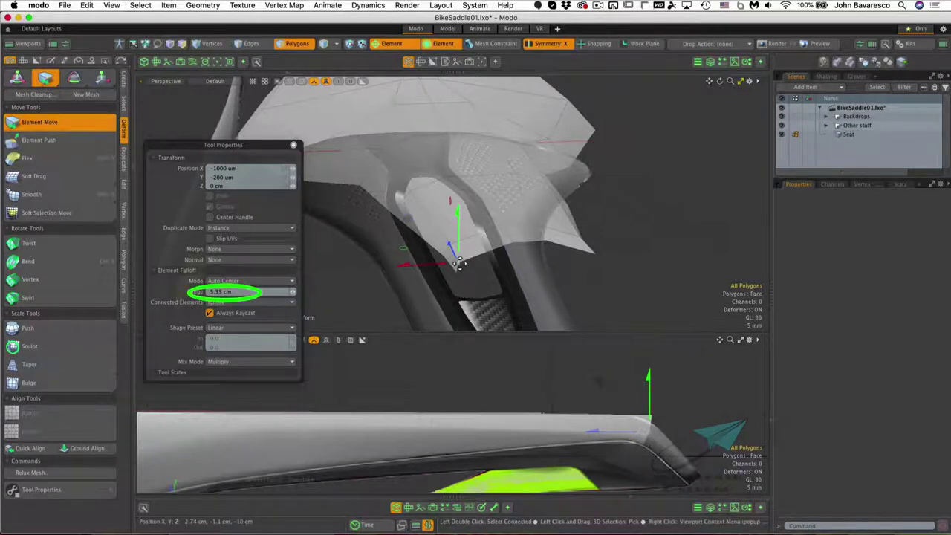
Set the Element Move falloff range to 2.54 cm and try pulling the Seat's nose corner downward
mouse_move(460, 262)
right_mouse_down()
mouse_move(223, 262)
mouse_move(296, 263)
mouse_move(274, 262)
right_mouse_up()
right_click_drag(405, 263, 460, 263)
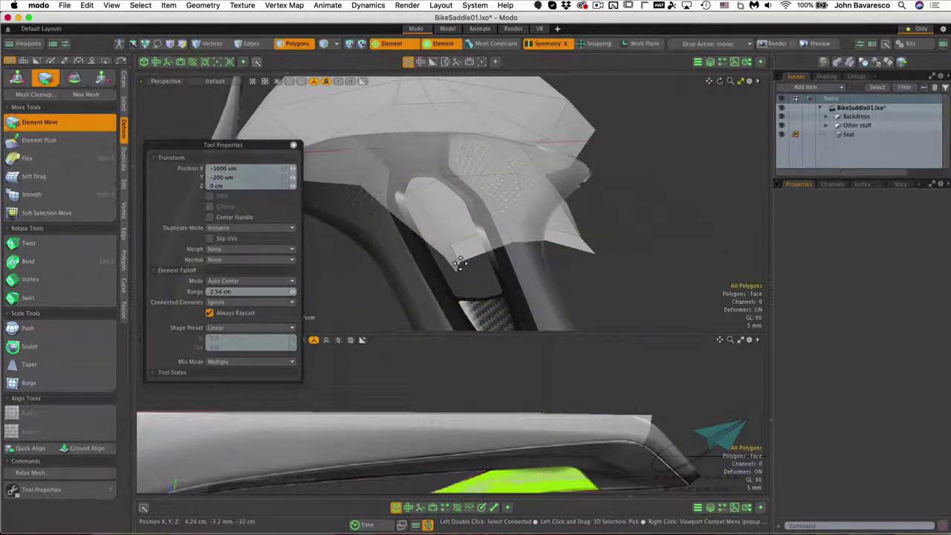
left_click_drag(459, 263, 459, 275)
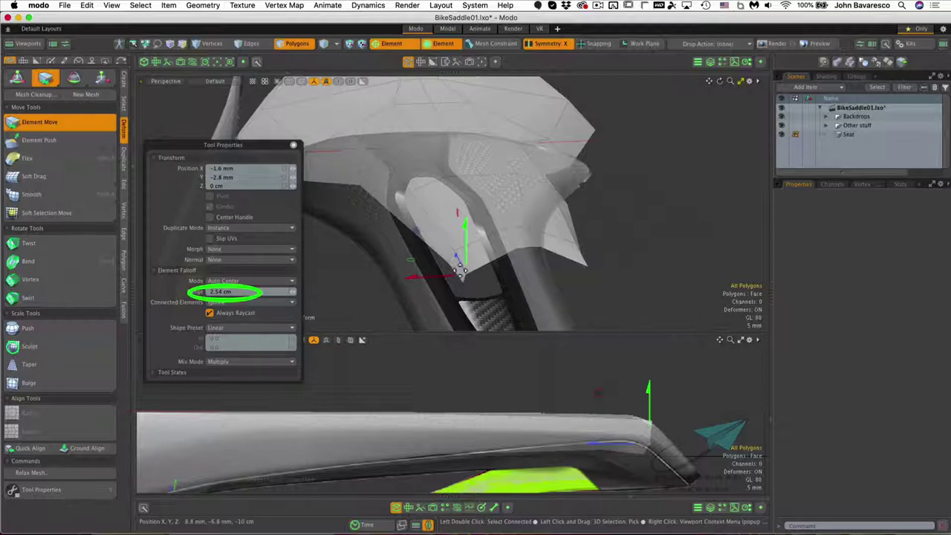
Reduce the element falloff range to 0 cm and try moving the Seat's nose corner on its own
left_click_drag(293, 292, 141, 303)
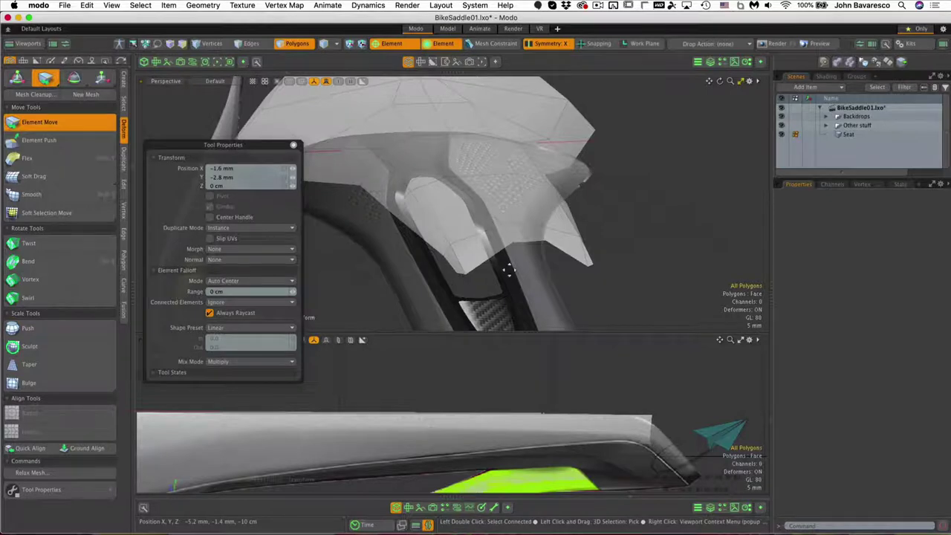
left_click_drag(508, 271, 496, 256, "alt")
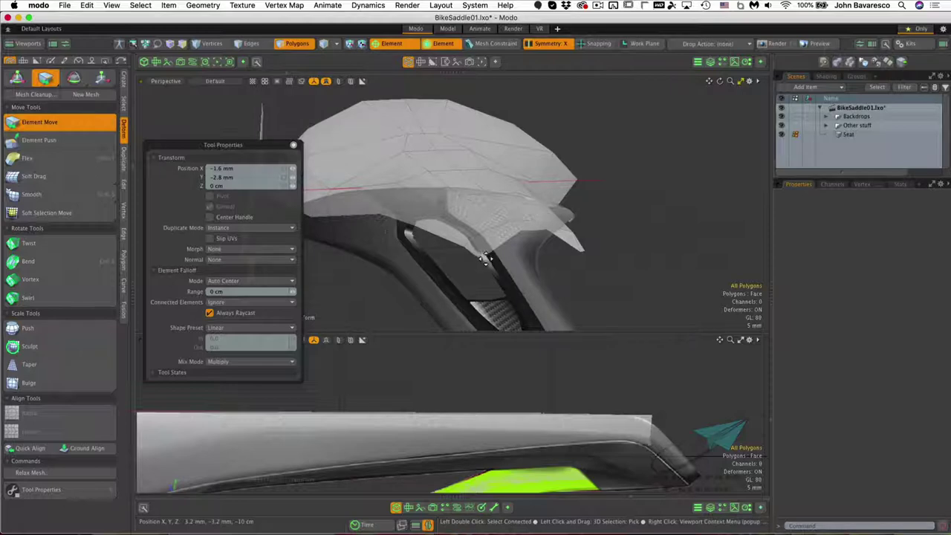
left_click_drag(487, 260, 486, 247)
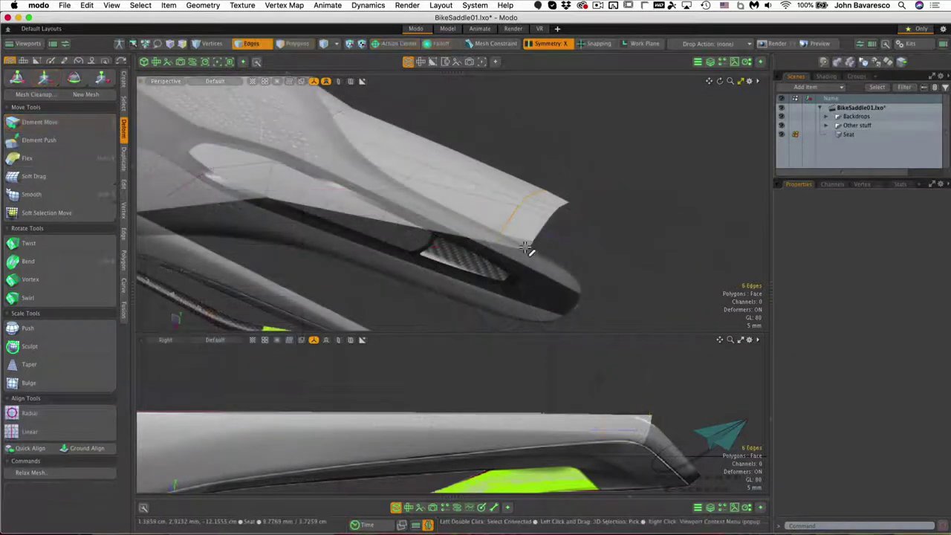
Select the six edges at the end of the Seat's nose and flatten them by scaling Z to 0%
left_click(548, 214)
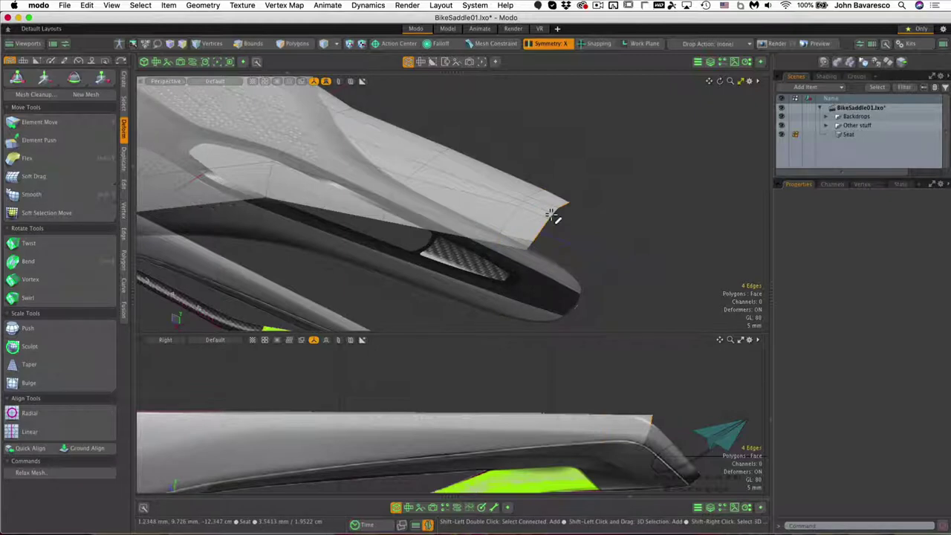
left_click(551, 215, "shift")
left_click_drag(597, 237, 628, 214, "alt")
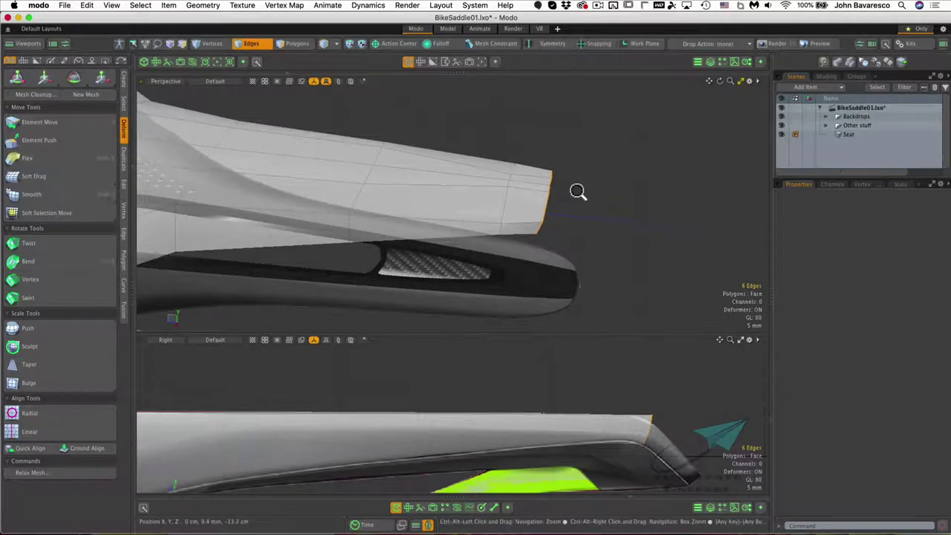
left_click_drag(574, 191, 596, 155, "alt")
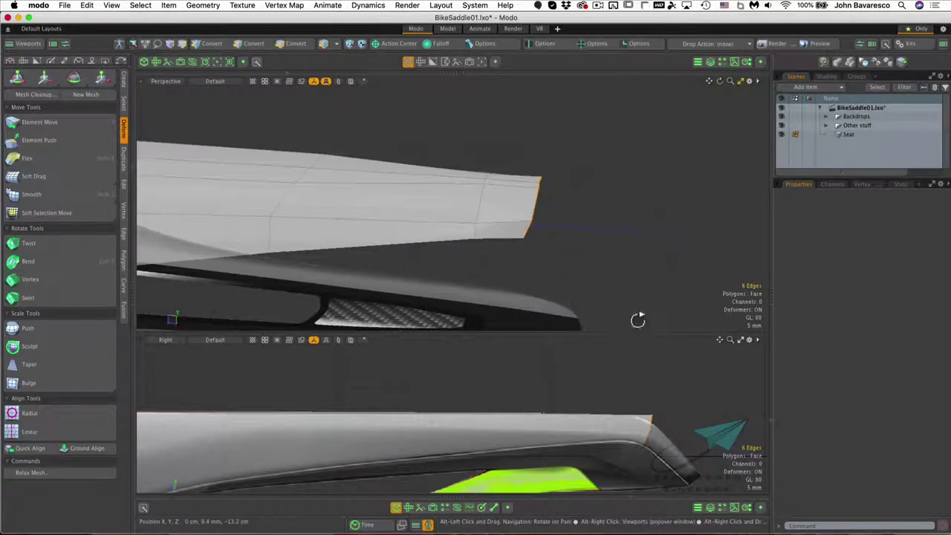
key("y")
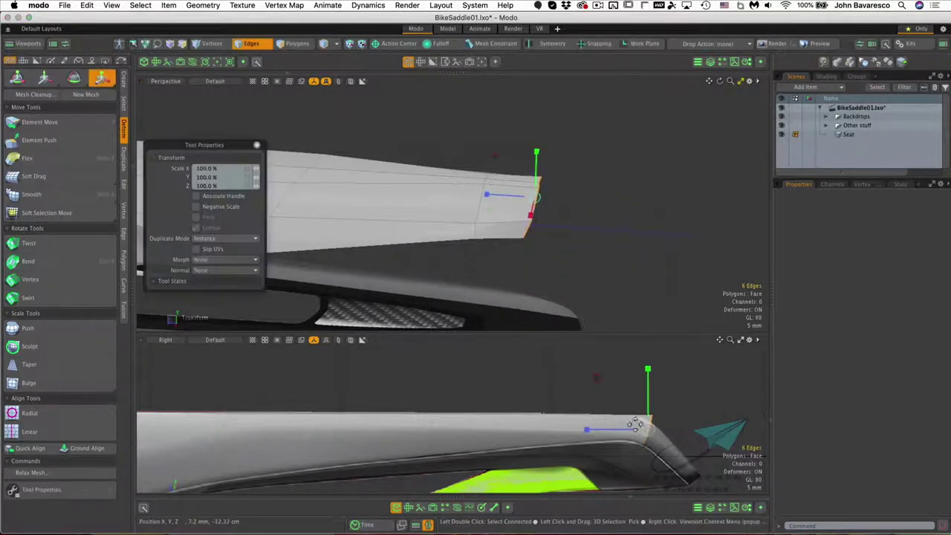
left_click_drag(587, 429, 647, 430)
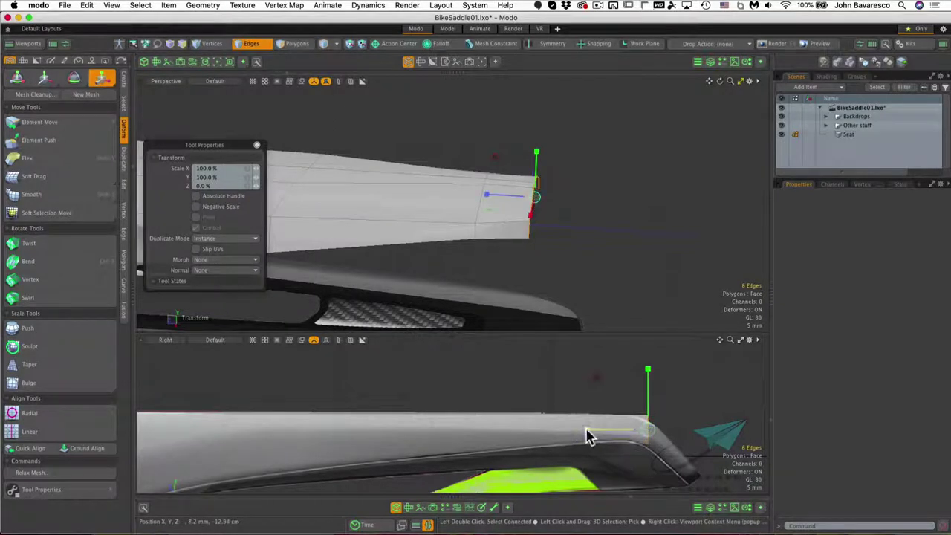
Move the nose-end edges 3.2 mm along Z and extend them by 200 um in Y and -1.48 cm in Z
key("w")
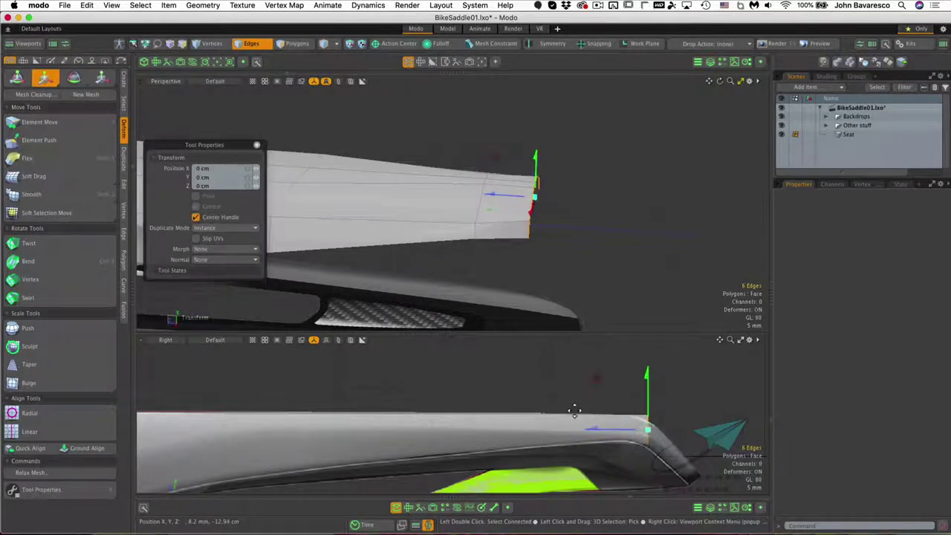
left_click_drag(598, 433, 583, 429)
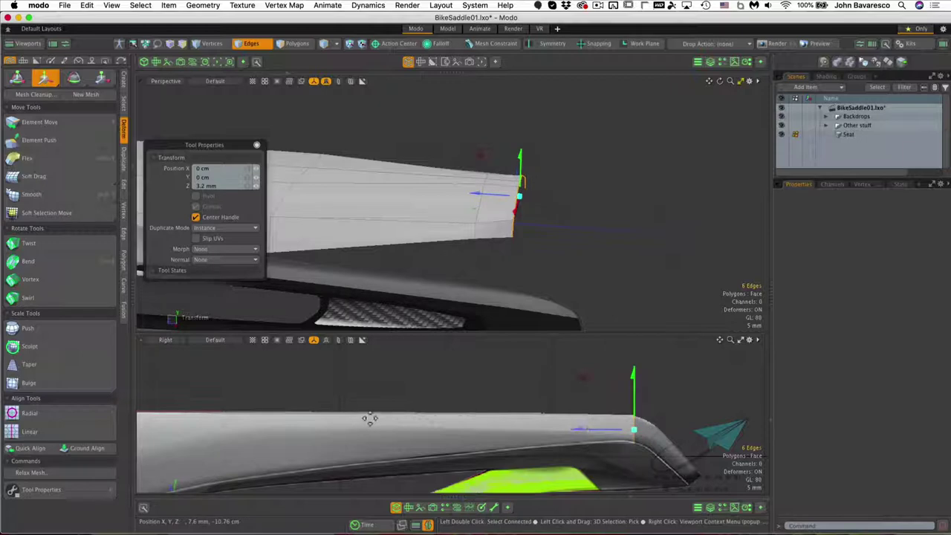
key("z")
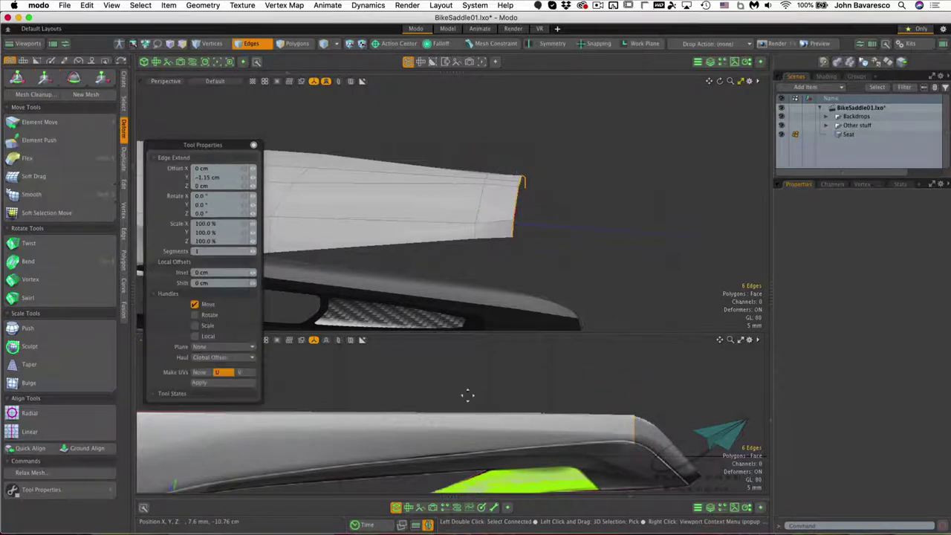
left_click(613, 430)
left_click_drag(590, 432, 611, 423)
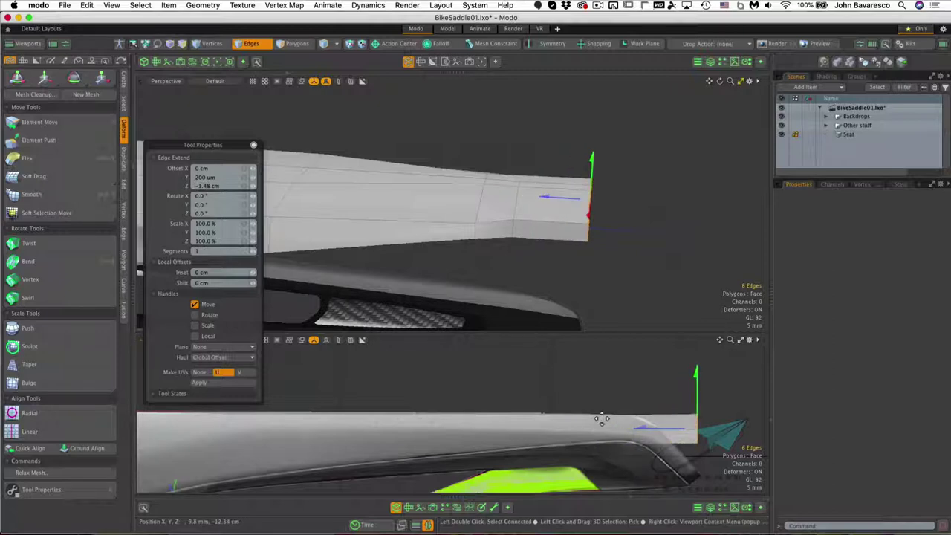
Rotate the extended nose edges -51° about X, move them -1.16 cm in Y and 400 um in Z, and scale Z to 121.5%
key("y")
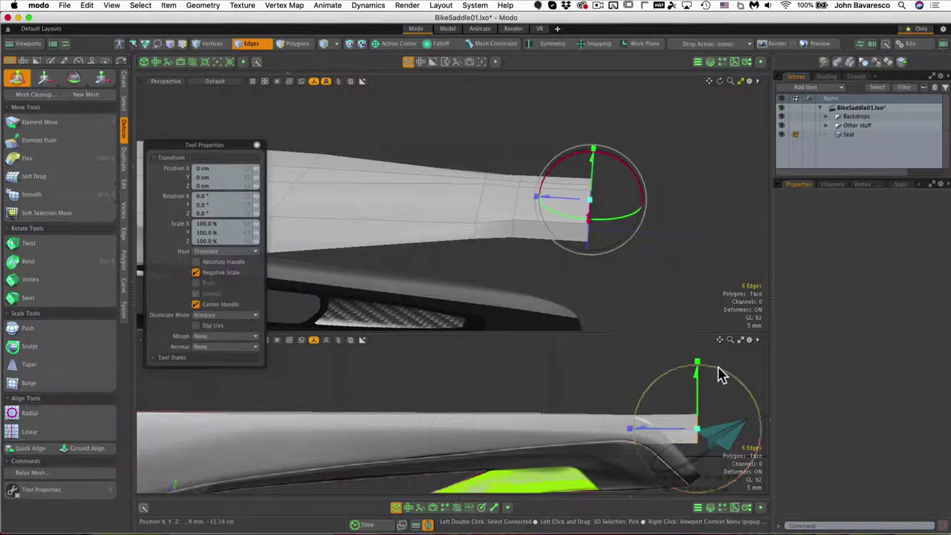
left_click_drag(719, 377, 746, 412)
left_click_drag(697, 438, 695, 477)
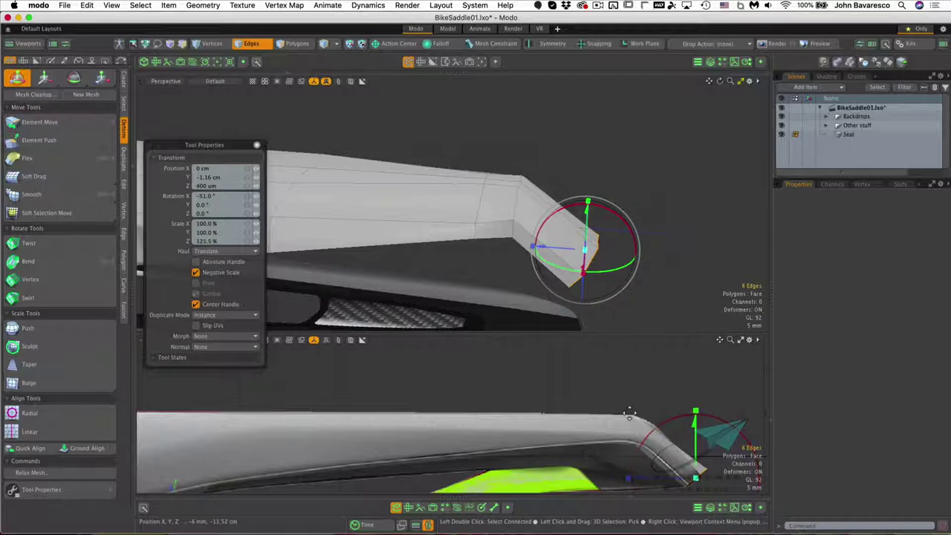
left_click_drag(629, 413, 609, 408, "alt")
key("q")
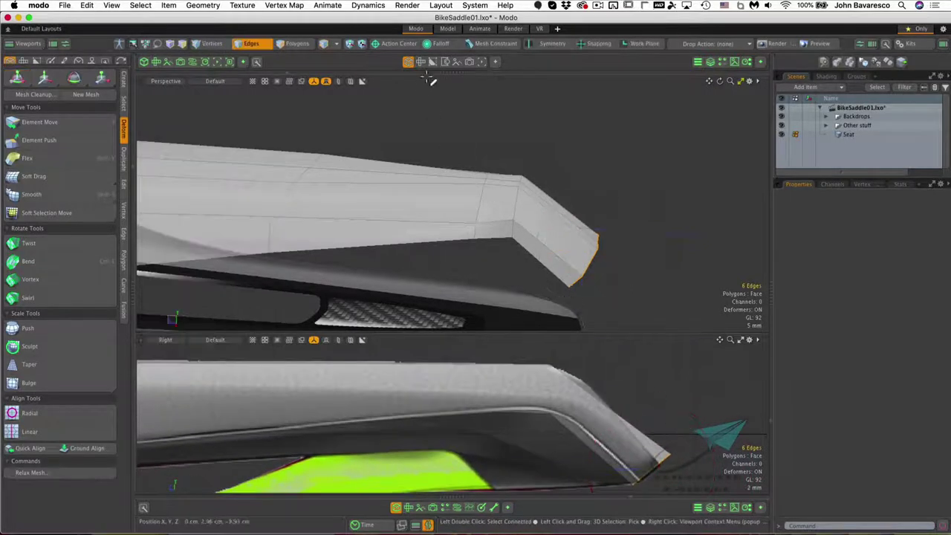
Turn on X symmetry and use Element Move to pull the nose tip's upper end inward toward the side backdrop outline
left_click(550, 43)
key("t")
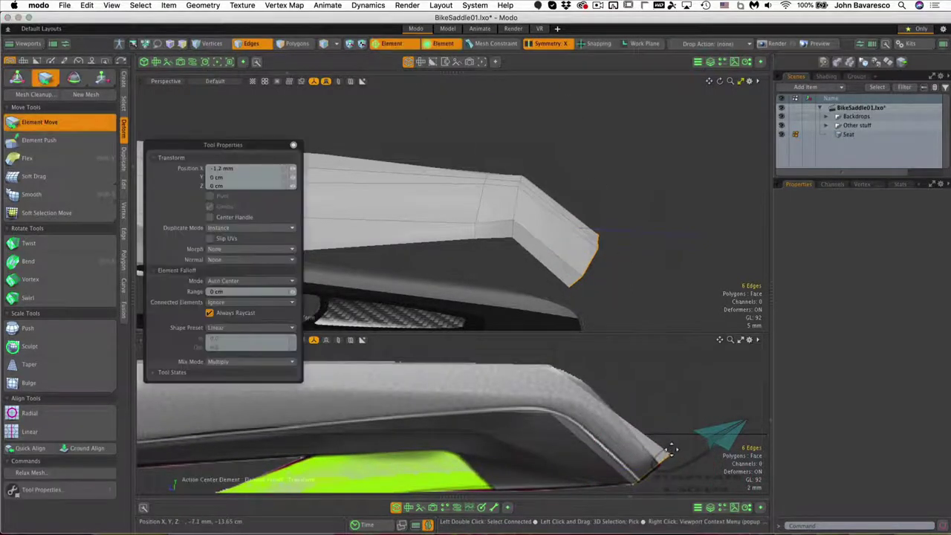
left_click_drag(669, 454, 658, 463)
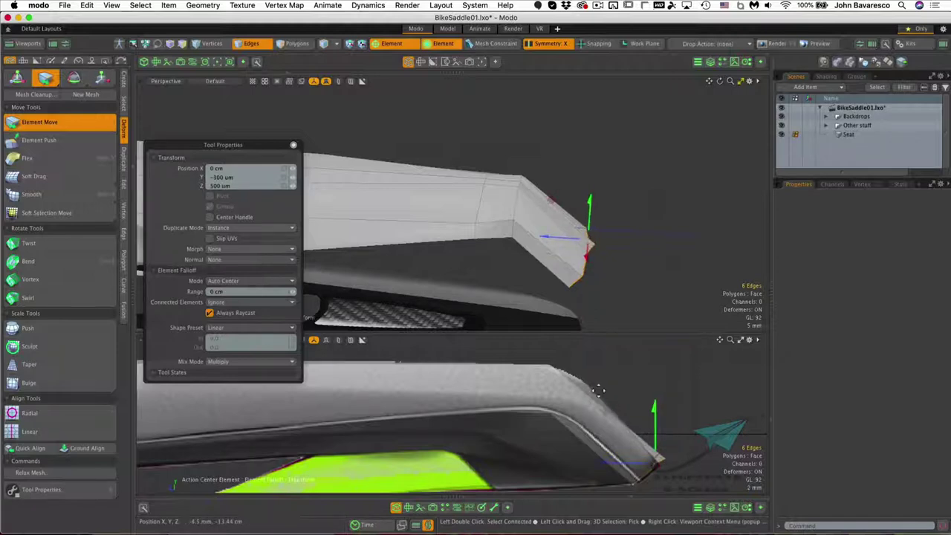
key("space")
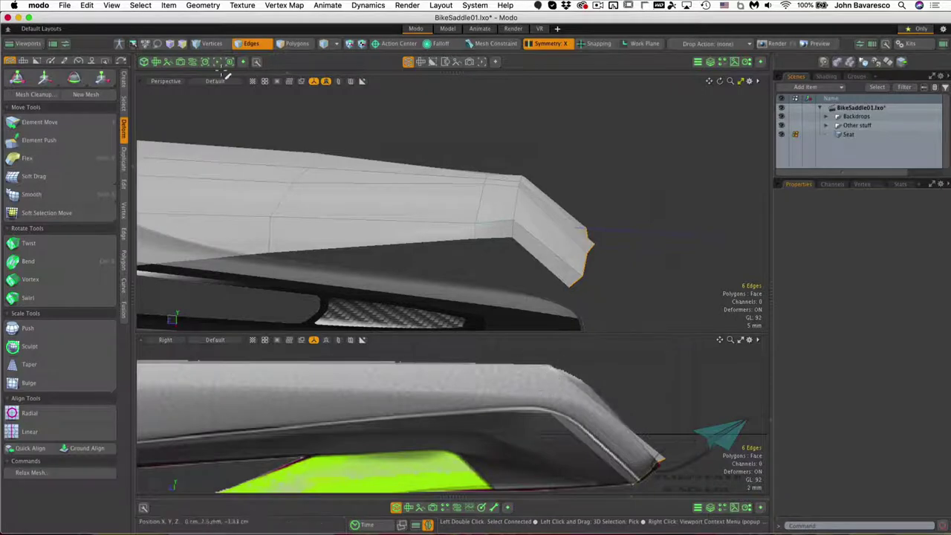
Deselect all items and switch to Polygons mode
left_click(257, 63)
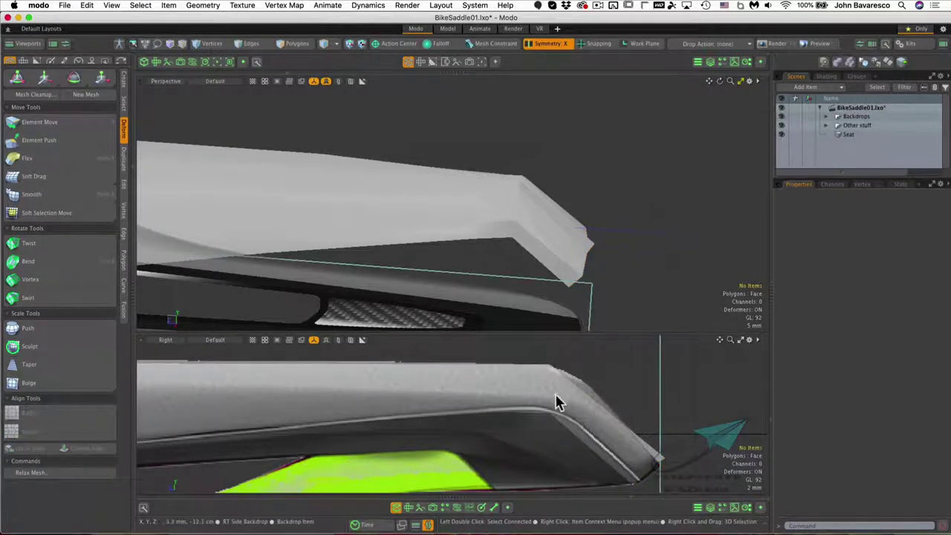
left_click(279, 45)
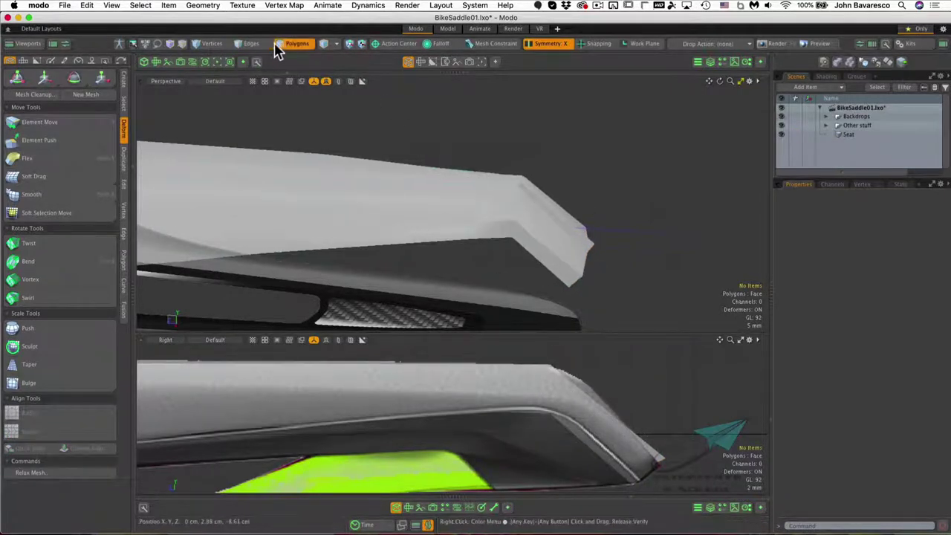
Select the seat's edge loop at the nose bend and move it slightly outward in X to match the top-view backdrop
left_click(256, 44)
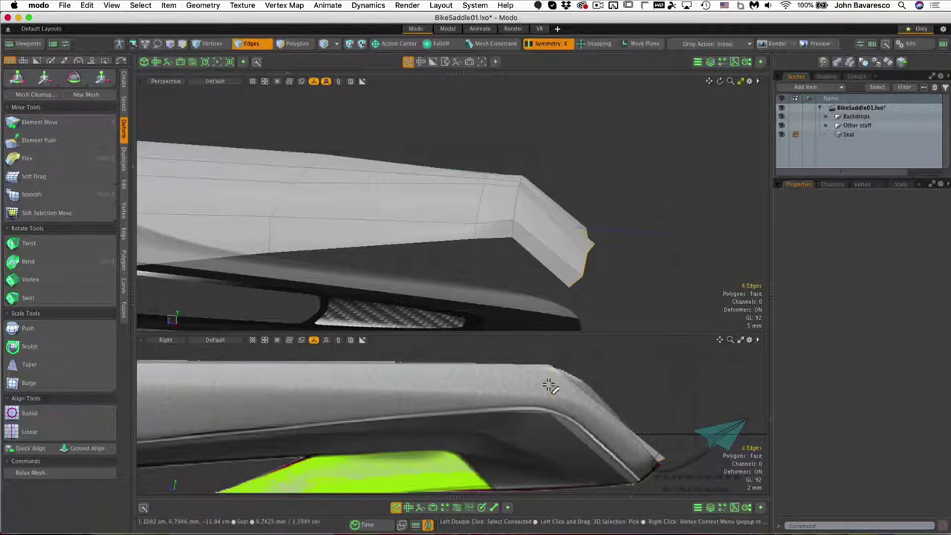
left_click_drag(542, 233, 488, 233, "alt")
key("ctrl+space")
left_click(523, 212)
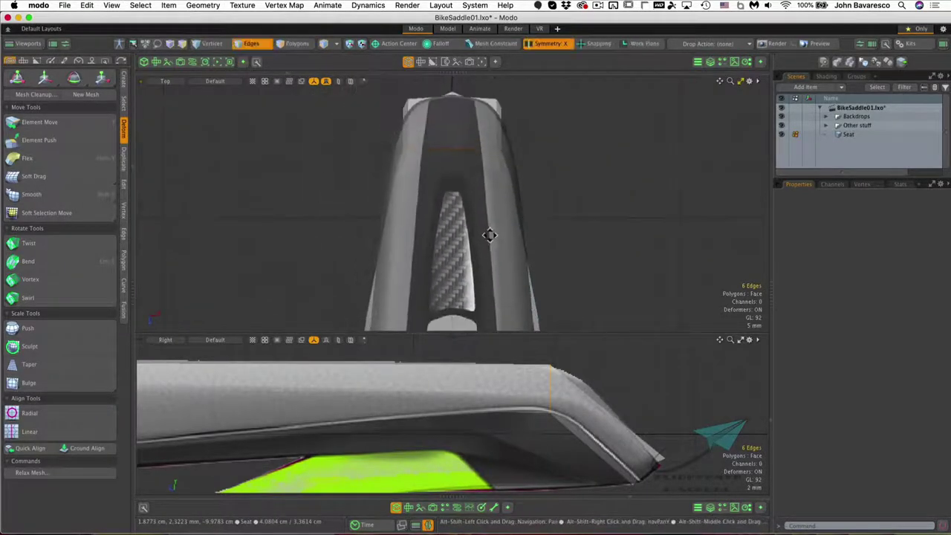
left_click_drag(470, 175, 493, 239, "alt")
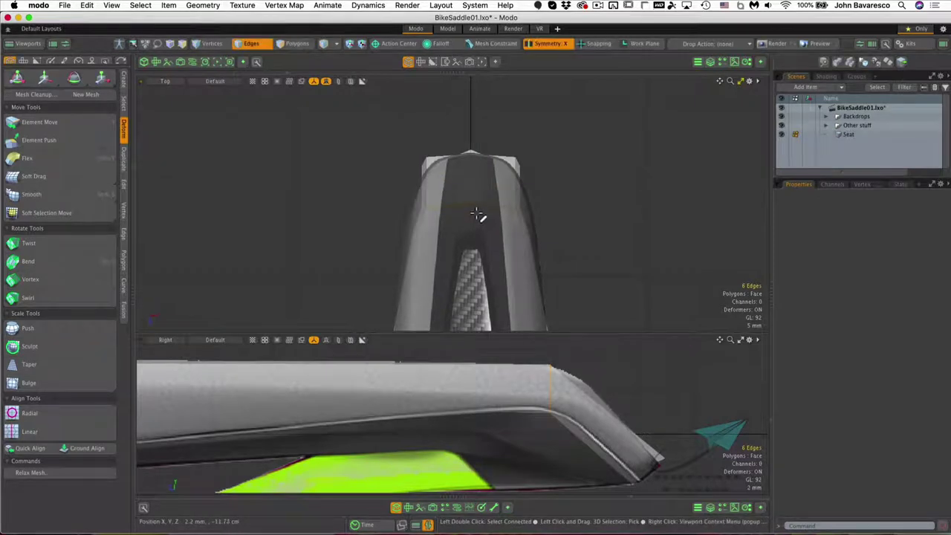
key("r")
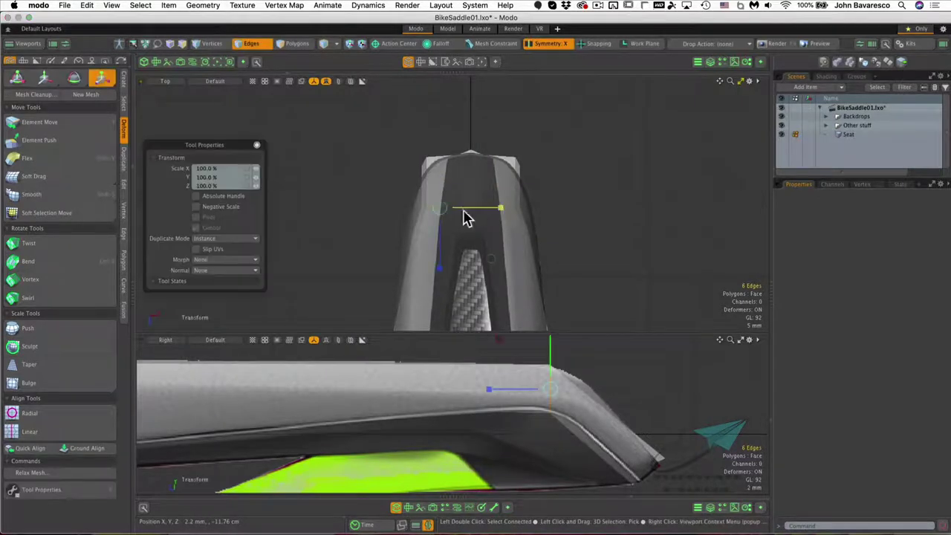
key("w")
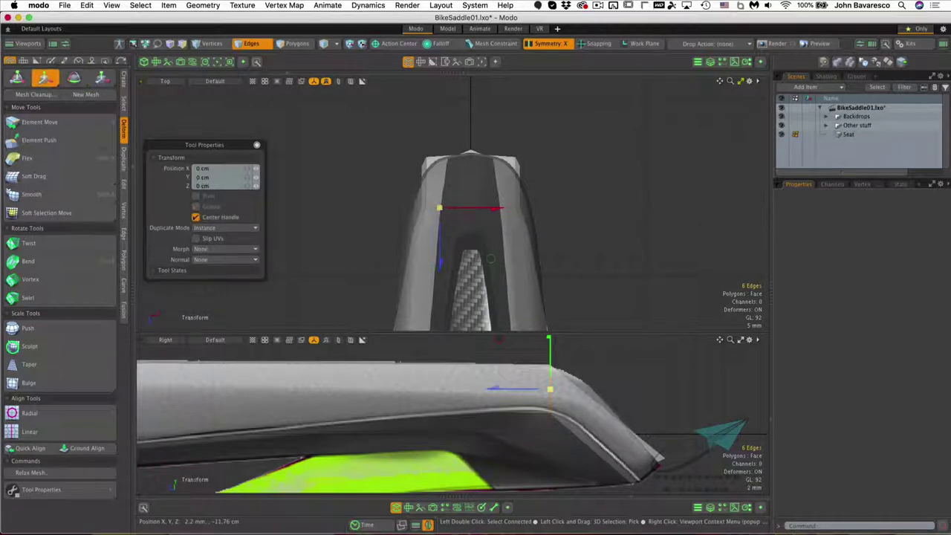
left_click_drag(495, 208, 489, 208)
key("q")
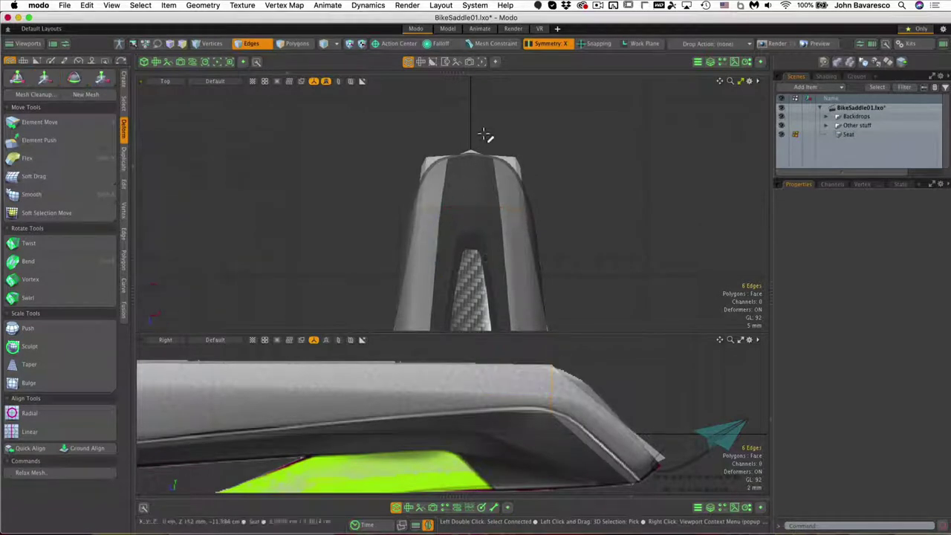
Use Element Move to pull the nose tip's outer corner points back about 2.2 mm and 1.95 mm in Z toward the backdrop outline
left_click(665, 460)
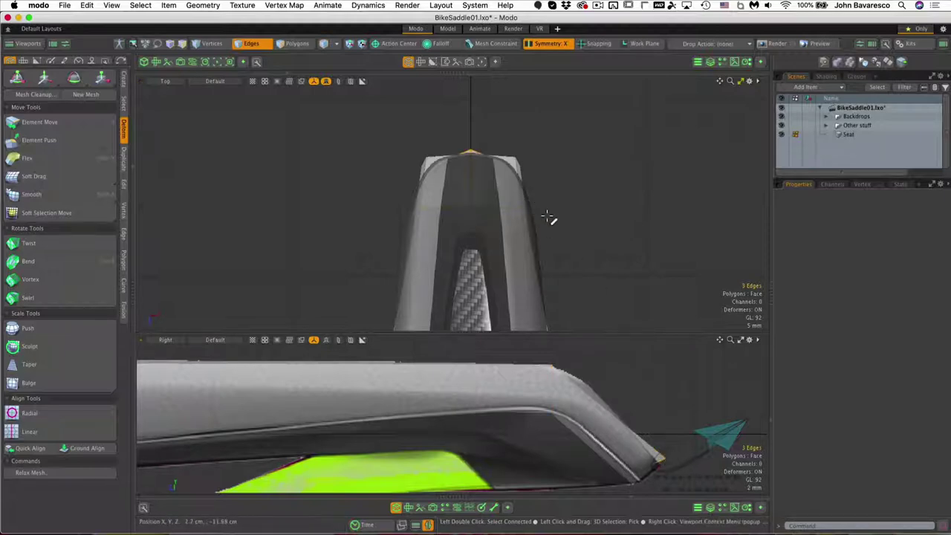
left_click_drag(549, 212, 503, 210, "ctrl+alt")
key("3")
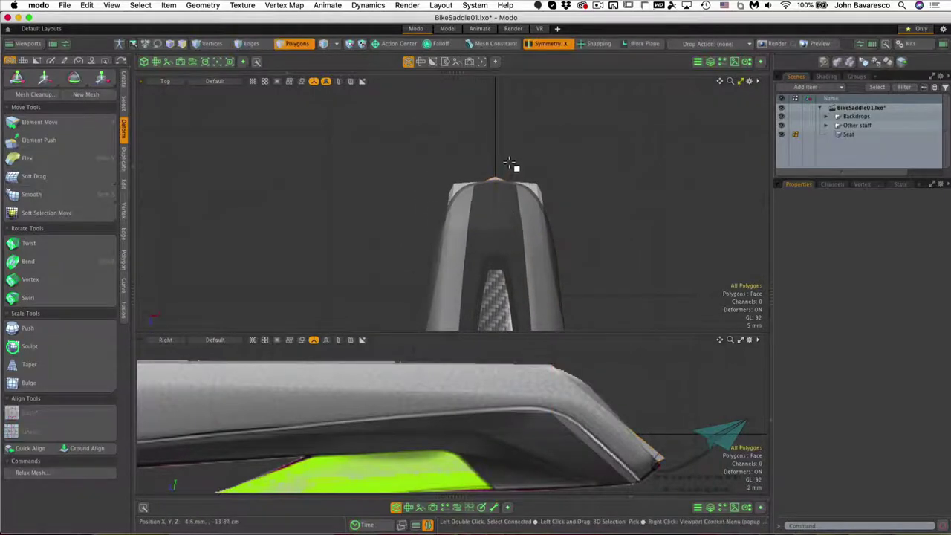
key("t")
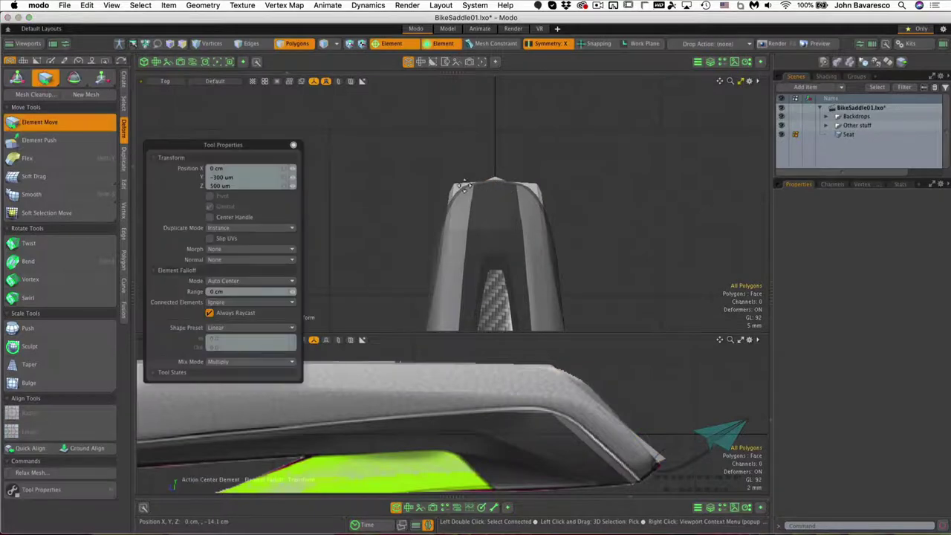
left_click_drag(454, 184, 549, 162)
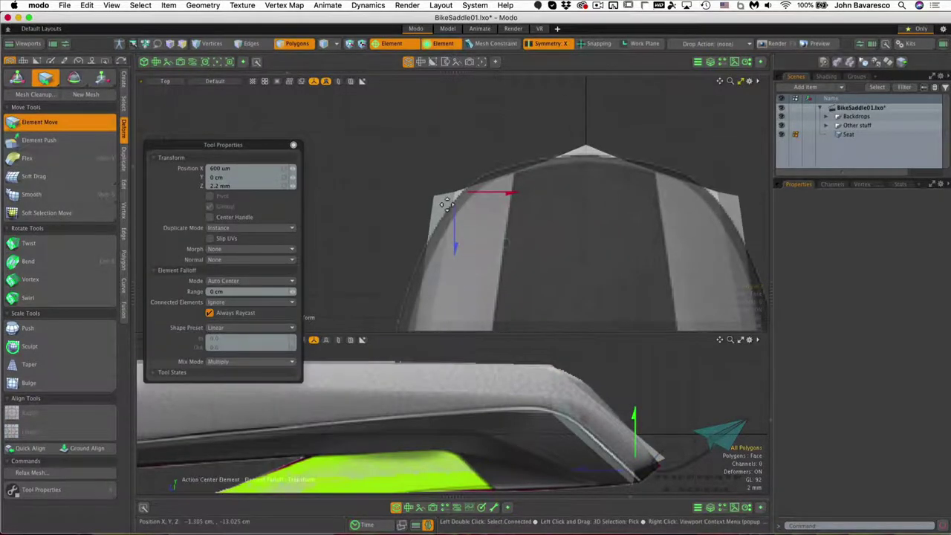
left_click_drag(433, 195, 435, 218)
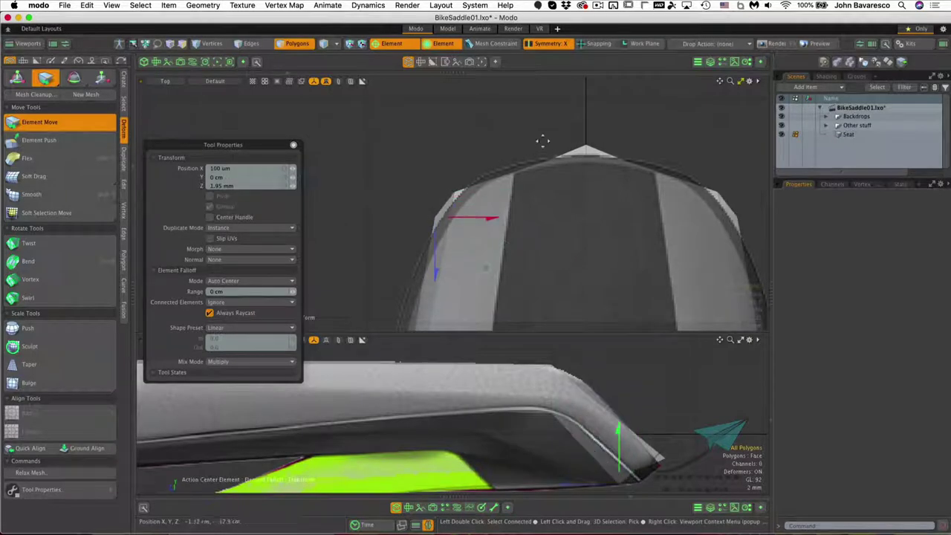
Pull the nose tip's center point back about 900 um in Z to meet the backdrop outline
left_click_drag(585, 149, 586, 157)
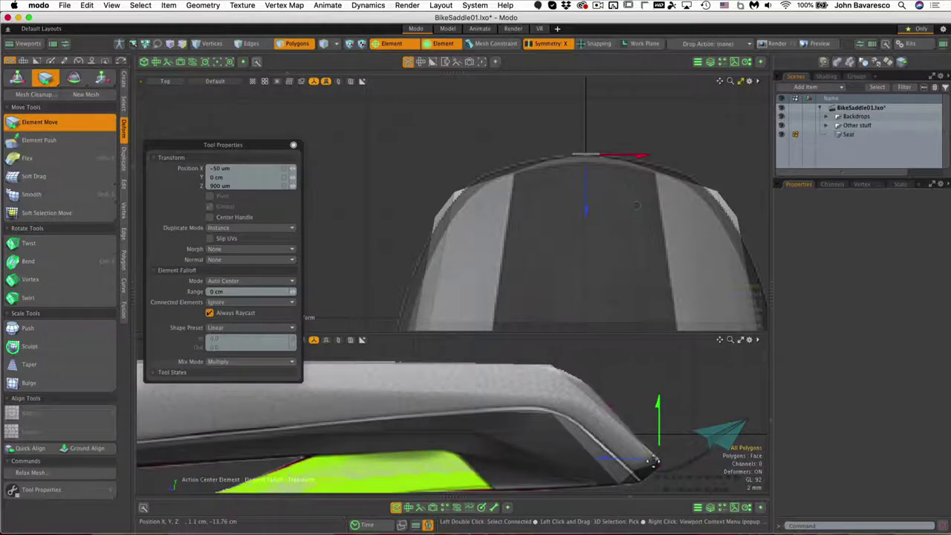
left_click_drag(653, 456, 589, 385, "alt")
key("space")
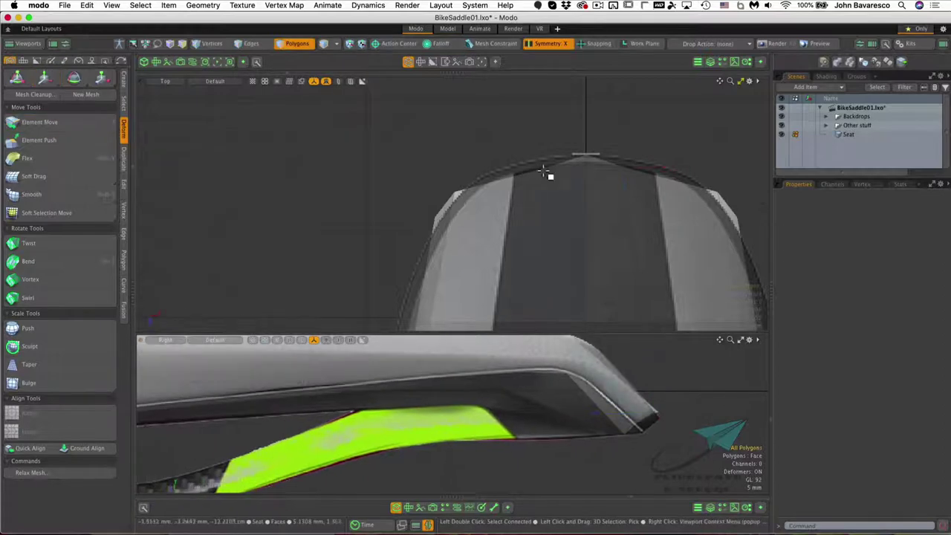
Select the six open end edges of the nose tip and flatten them to 0% Z scale with the action center set to Selection
left_click(260, 44)
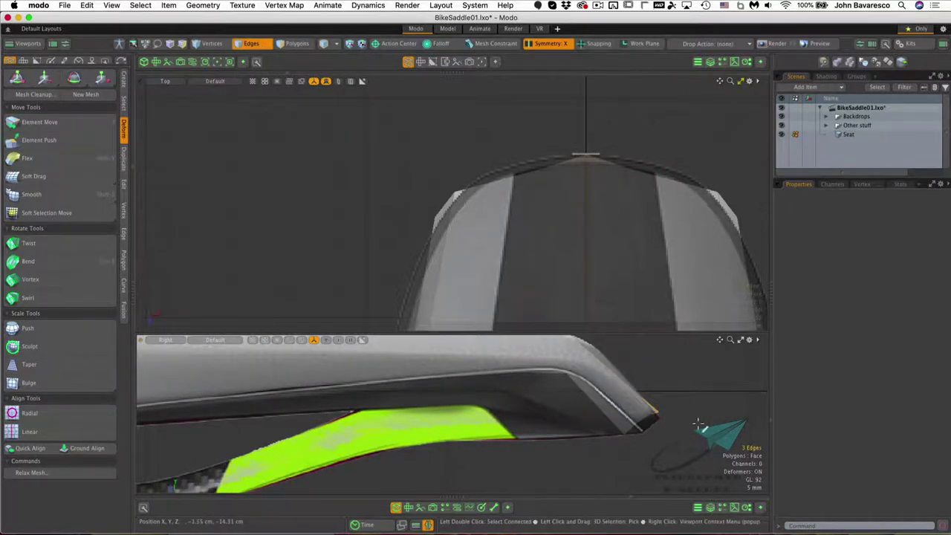
mouse_move(687, 382)
right_mouse_down()
mouse_move(616, 392)
mouse_move(713, 466)
mouse_move(705, 437)
right_mouse_up()
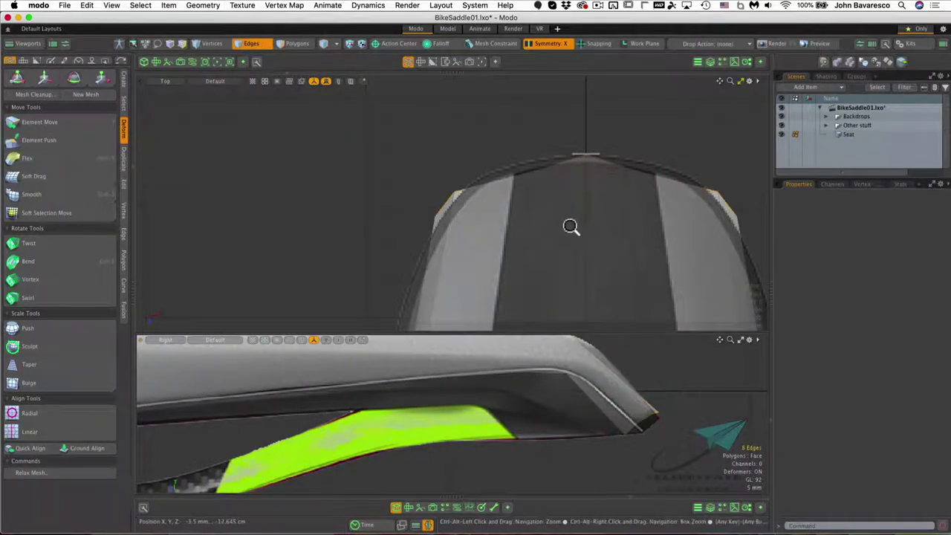
left_click_drag(570, 226, 558, 233, "ctrl+alt")
left_click_drag(696, 163, 656, 164, "alt")
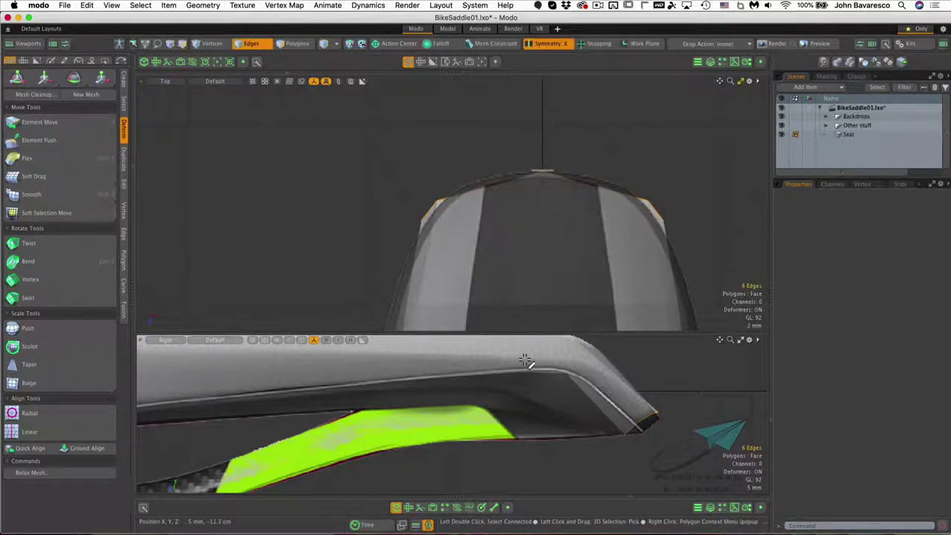
key("y")
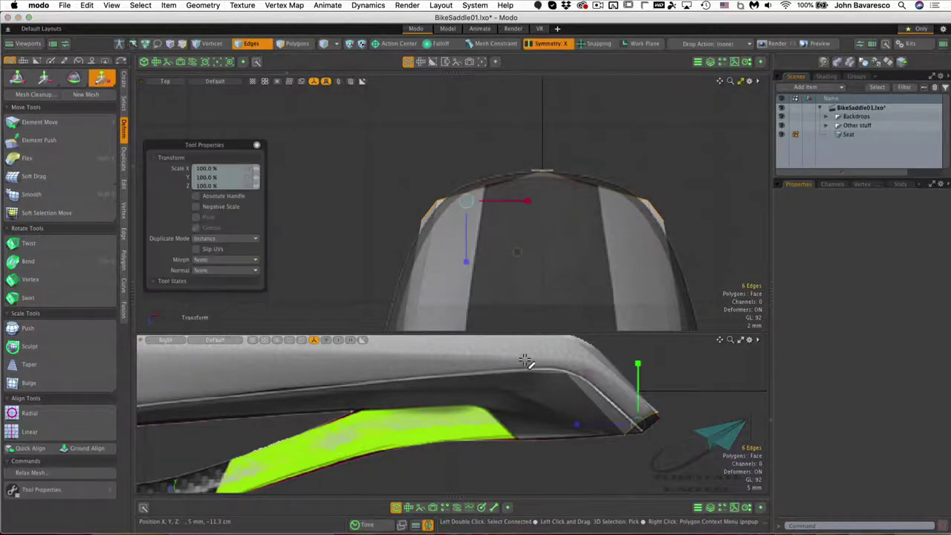
left_click(399, 45)
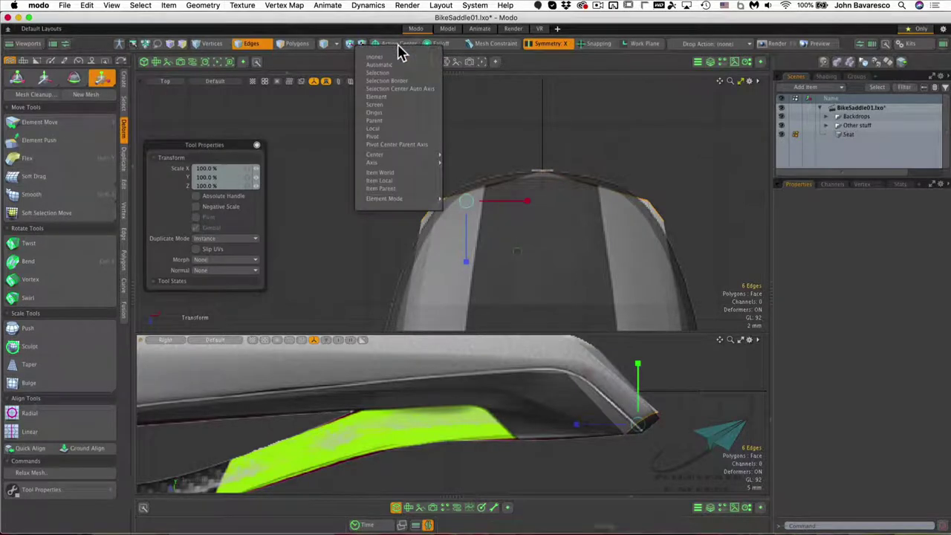
left_click(397, 72)
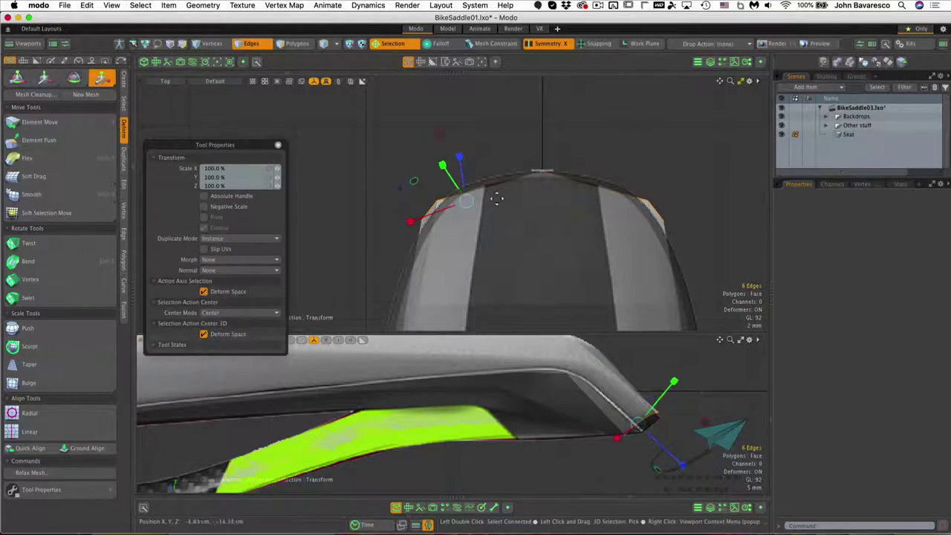
left_click_drag(686, 474, 638, 426)
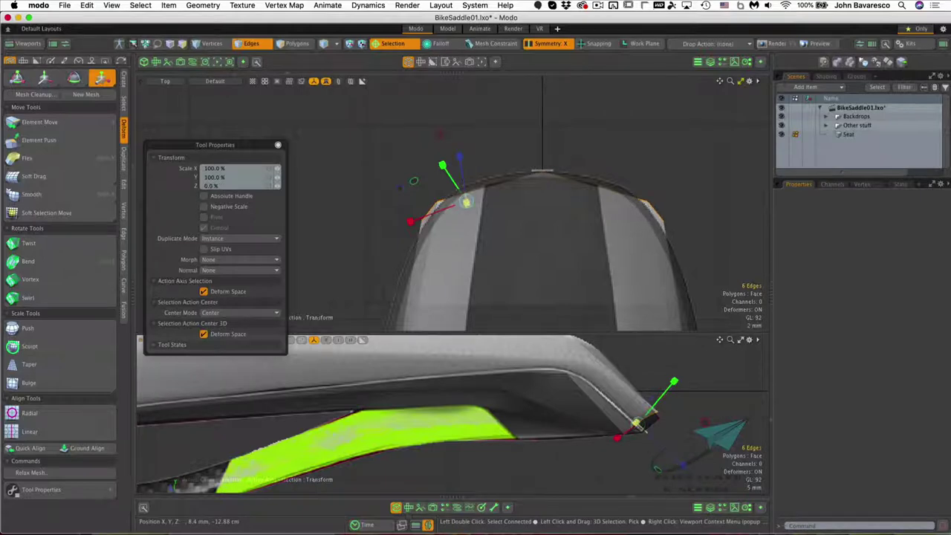
key("q")
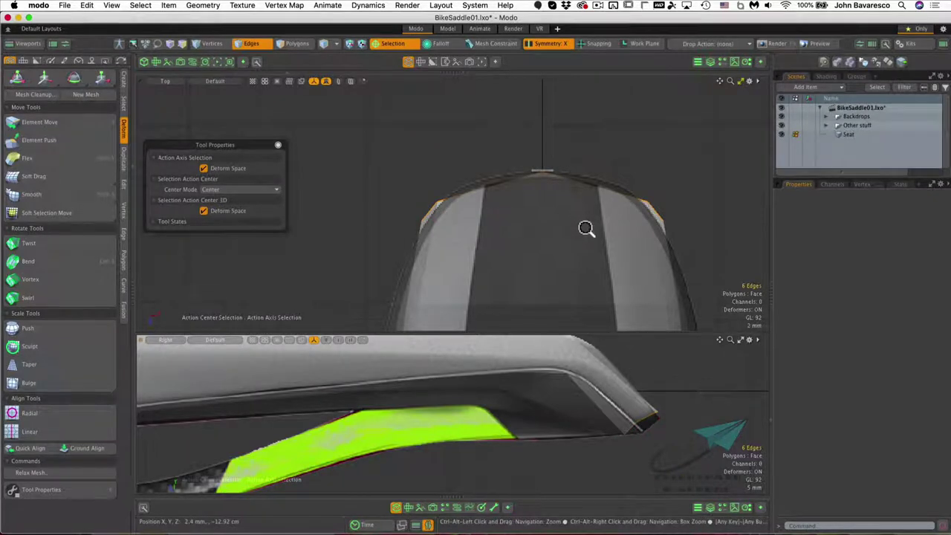
Select the edge loop at the nose bend and bevel it with an inset of about 3.2 mm
key("3")
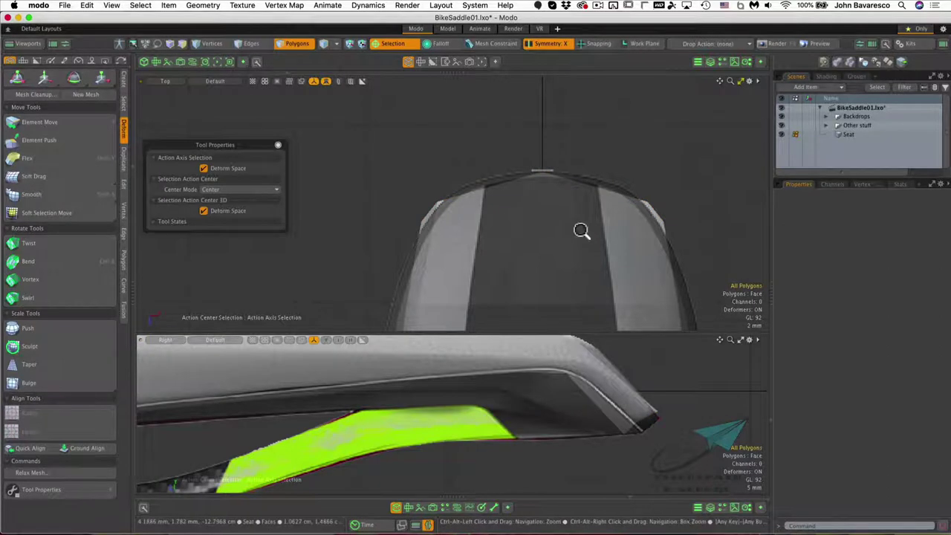
left_click_drag(581, 231, 520, 249, "ctrl+alt")
key("1")
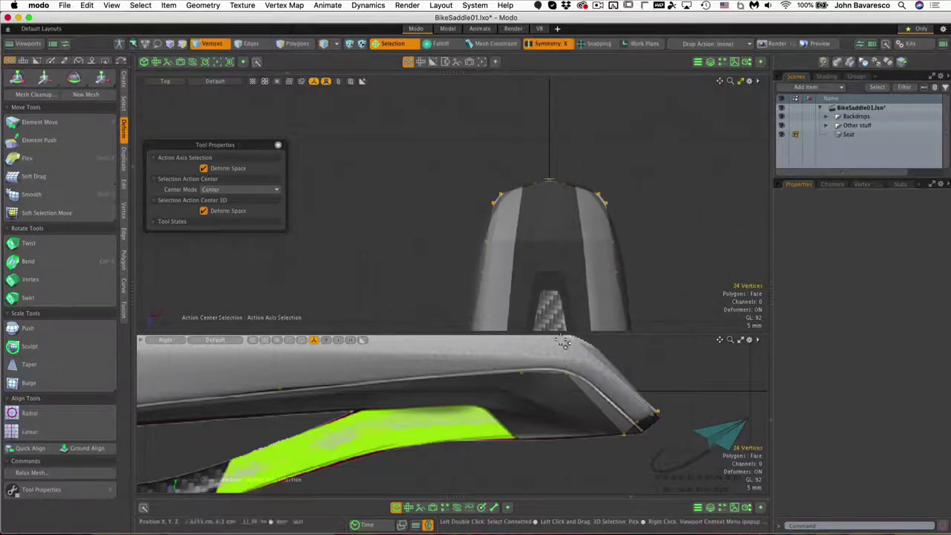
left_click(251, 43)
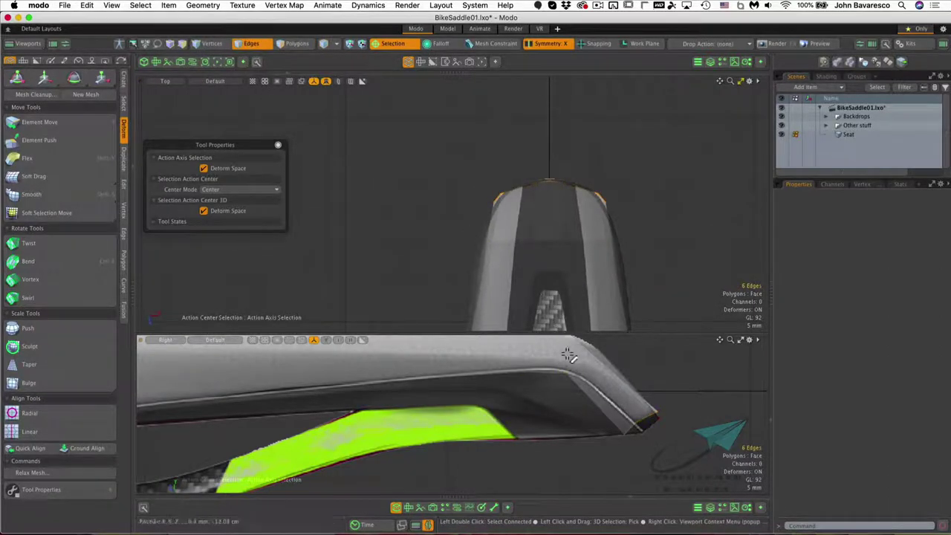
left_click_drag(588, 377, 589, 422, "alt+shift")
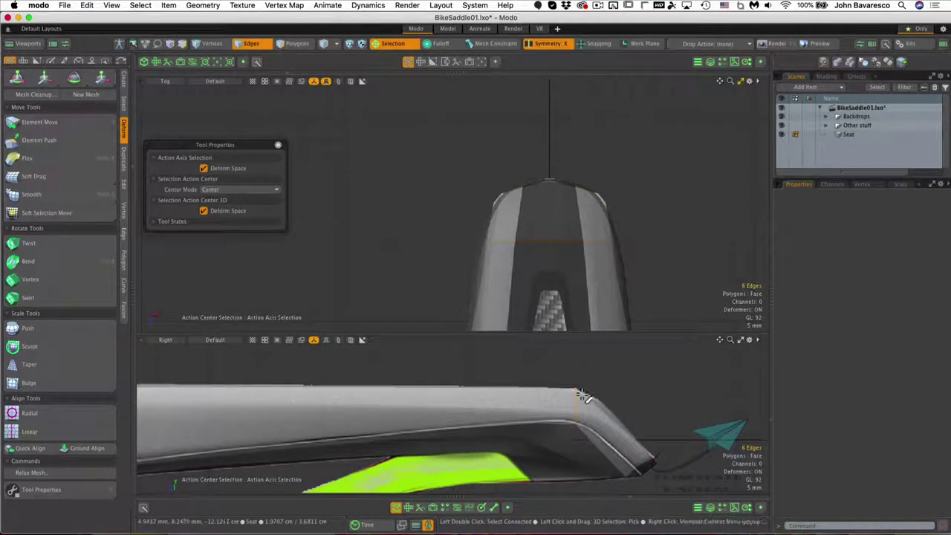
key("b")
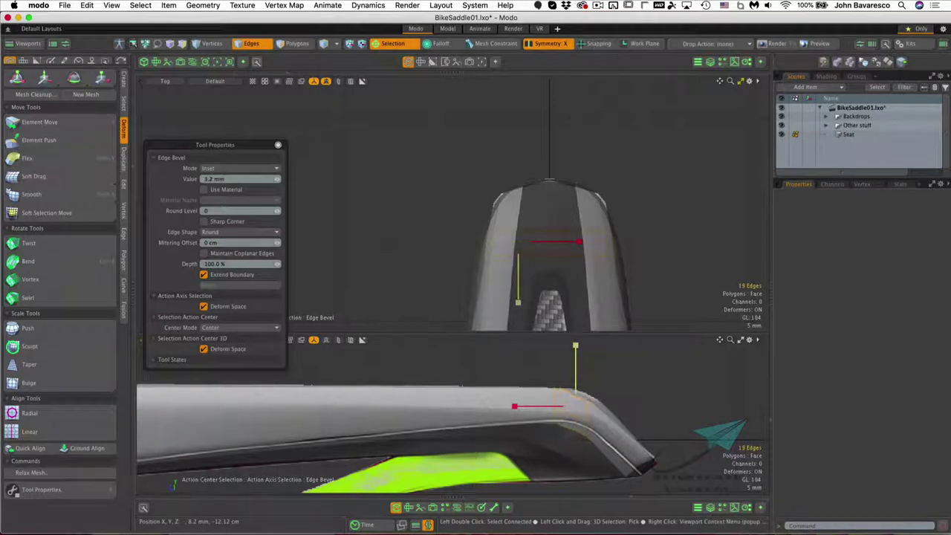
key("q")
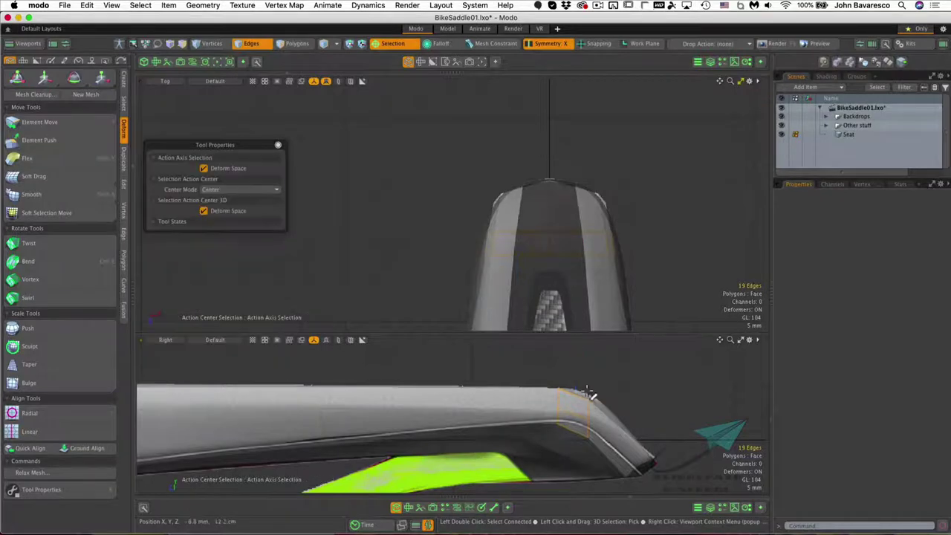
Reset the action center to none and move the bevel's front edge loop about 400 um in Y and -400 um in Z
left_click_drag(554, 274, 573, 274, "ctrl+alt")
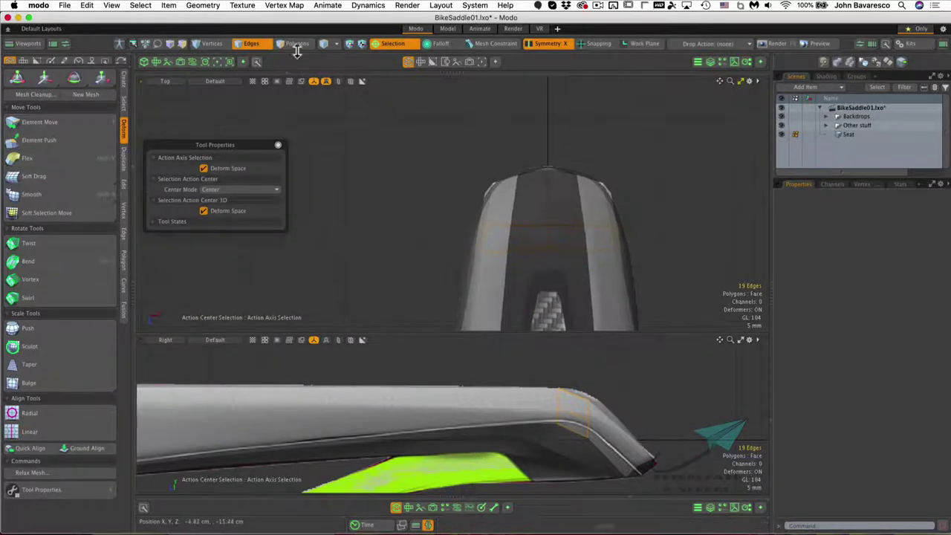
left_click(262, 46)
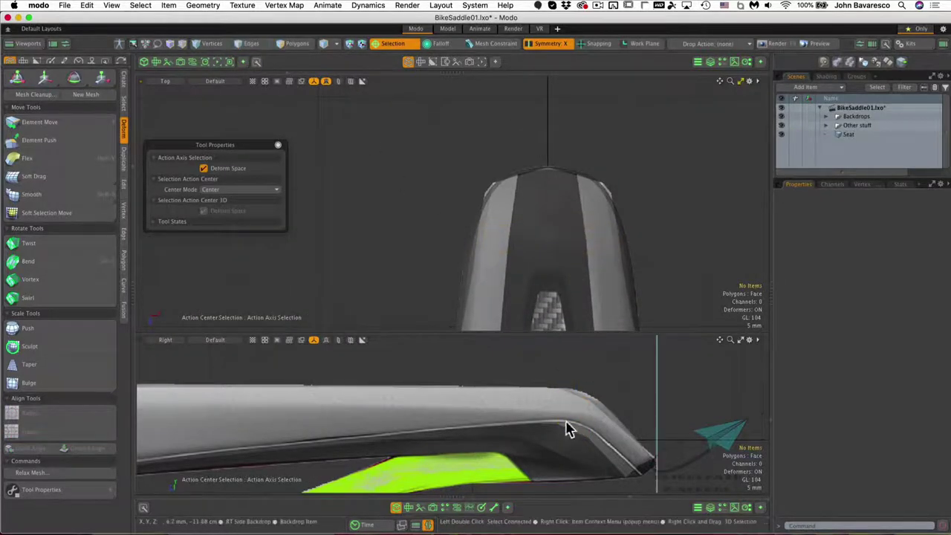
left_click(592, 418)
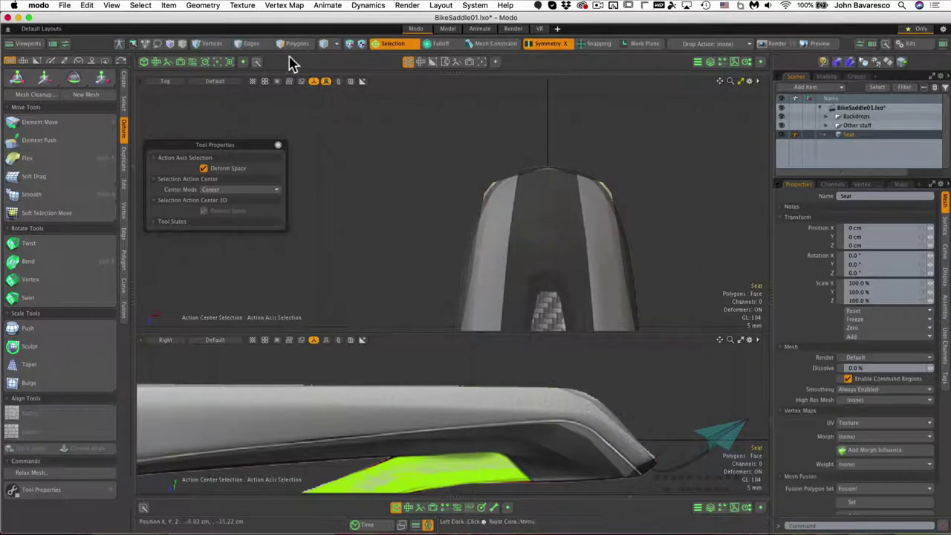
left_click(251, 43)
double_click(586, 412)
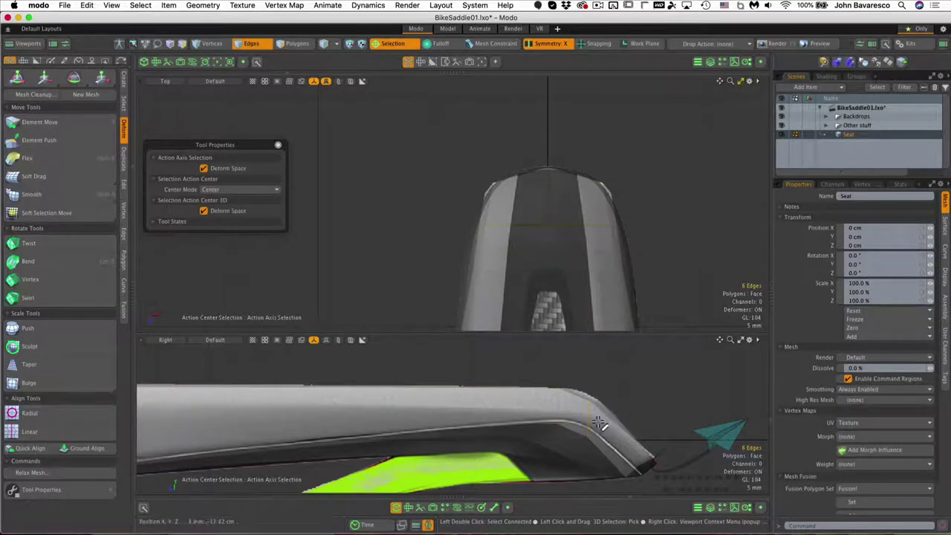
key("y")
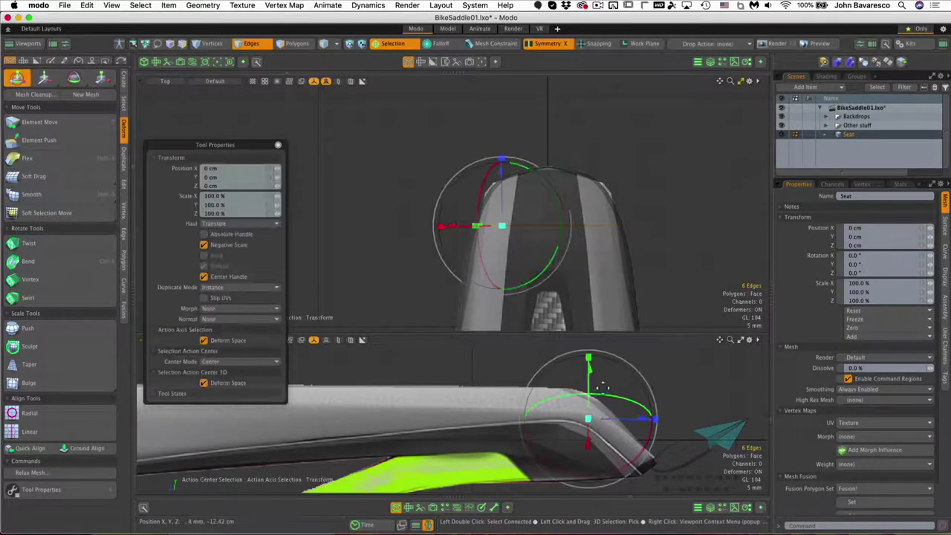
left_click(400, 43)
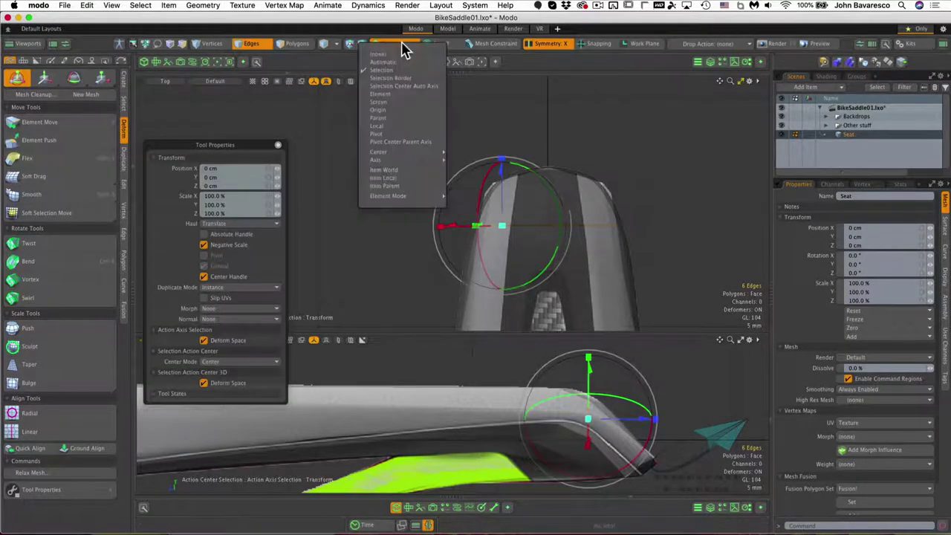
left_click(402, 56)
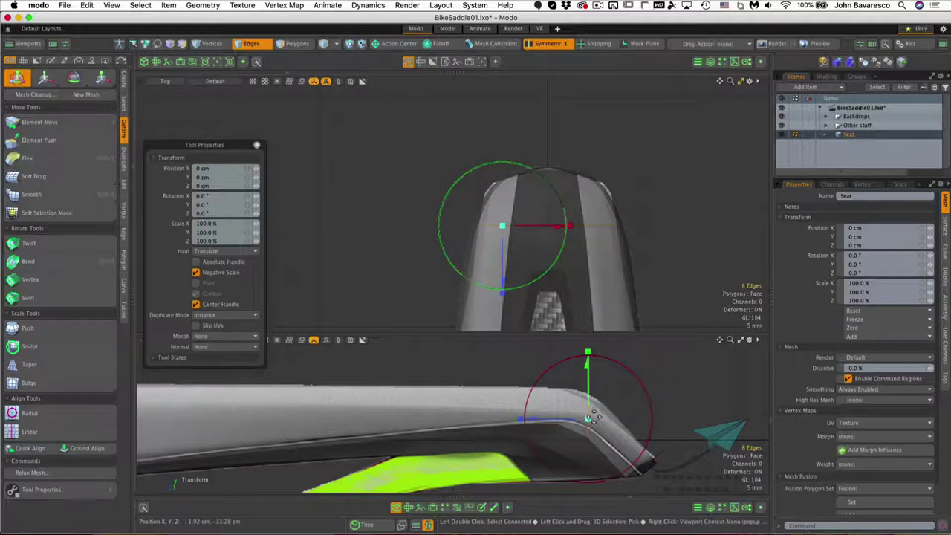
left_click_drag(588, 421, 592, 417)
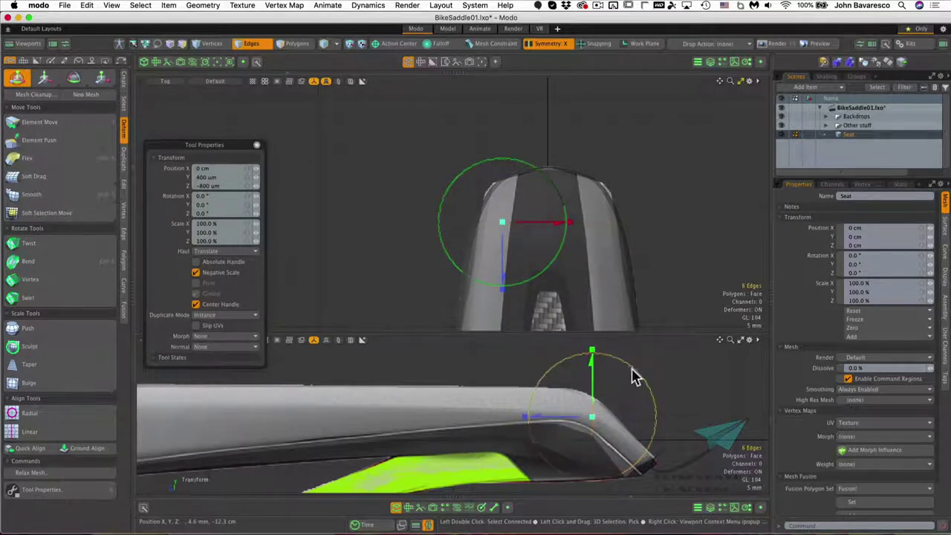
Rotate the bevel's front edge loop about -19° in X and shift it to -800 um in Z, clearing the selection when finished
left_click_drag(632, 376, 645, 392)
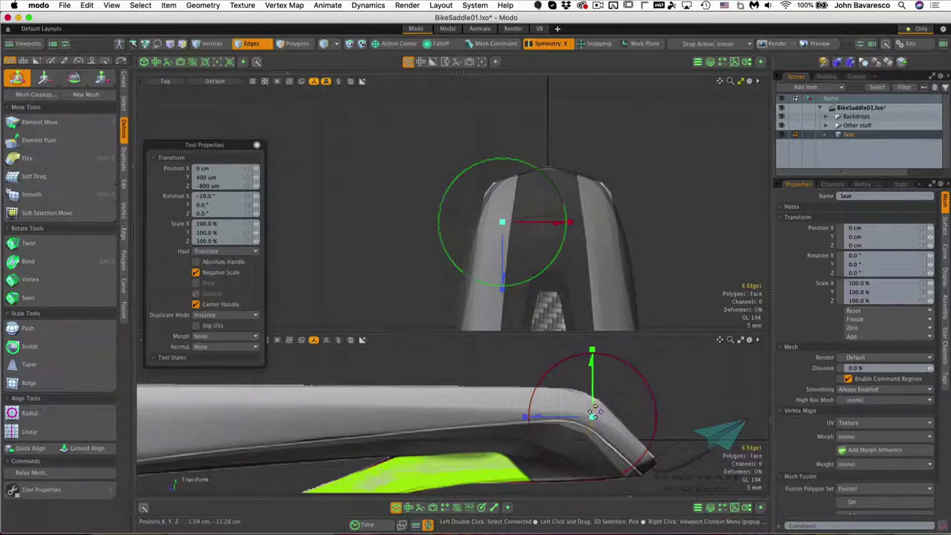
left_click_drag(591, 418, 590, 417)
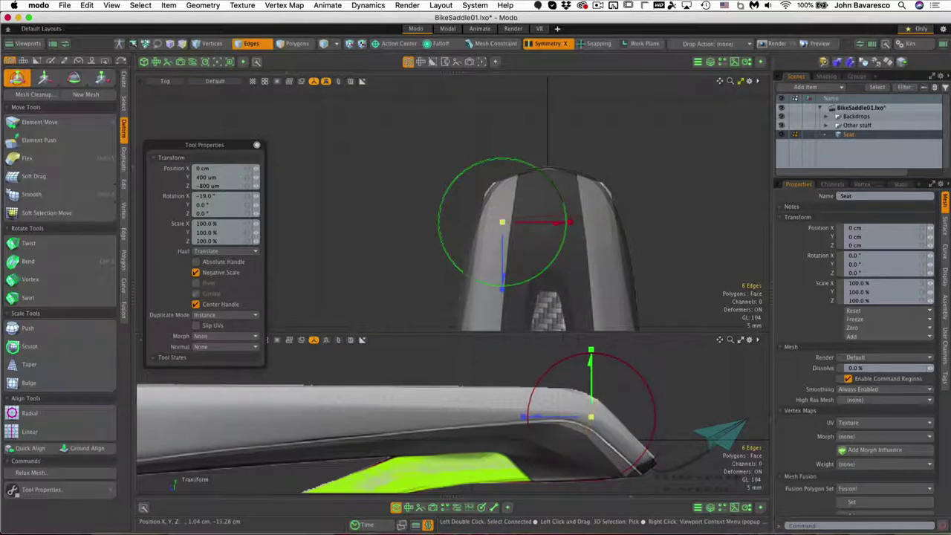
key("space")
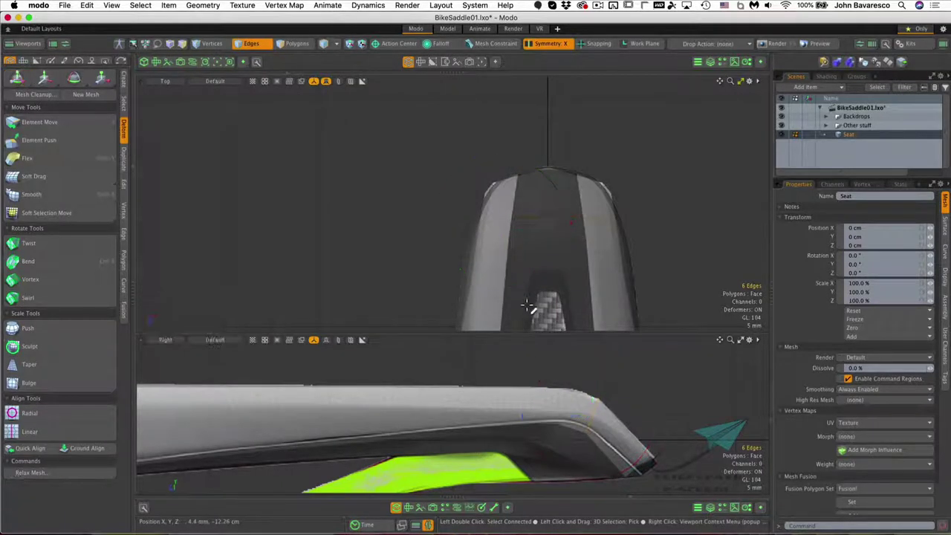
left_click(681, 399)
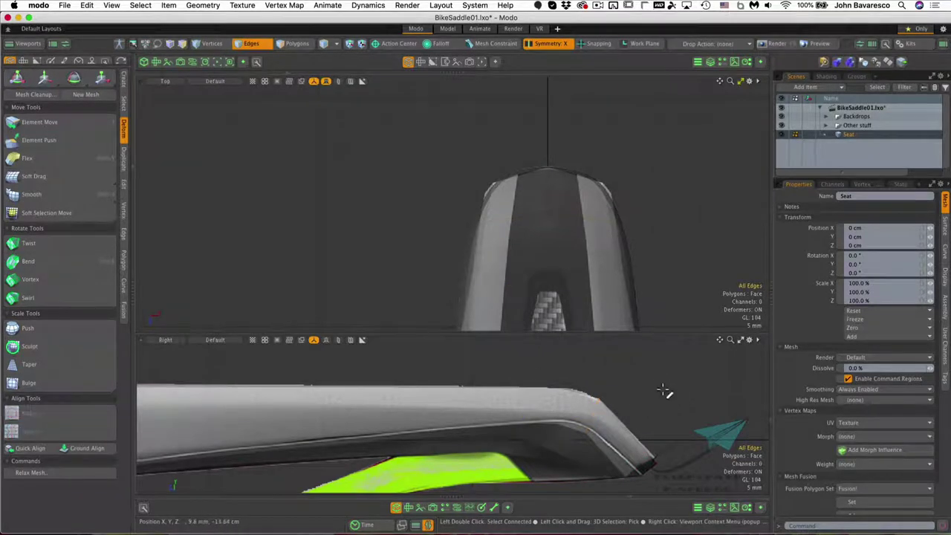
With Element Move, fit the nose tip's lower corner to the side backdrop and pull the nose corners inward to the top backdrop outline
key("t")
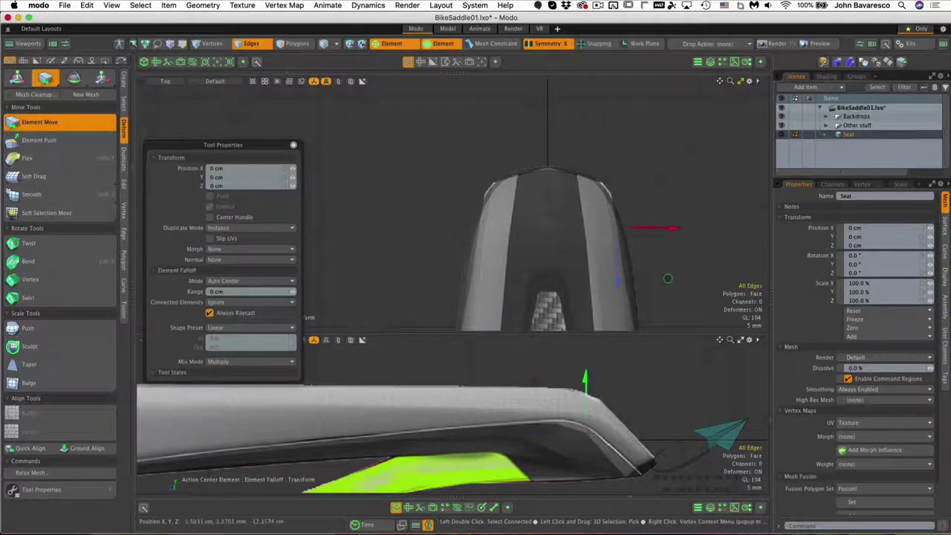
left_click_drag(626, 478, 667, 441)
left_click_drag(641, 431, 615, 465, "alt")
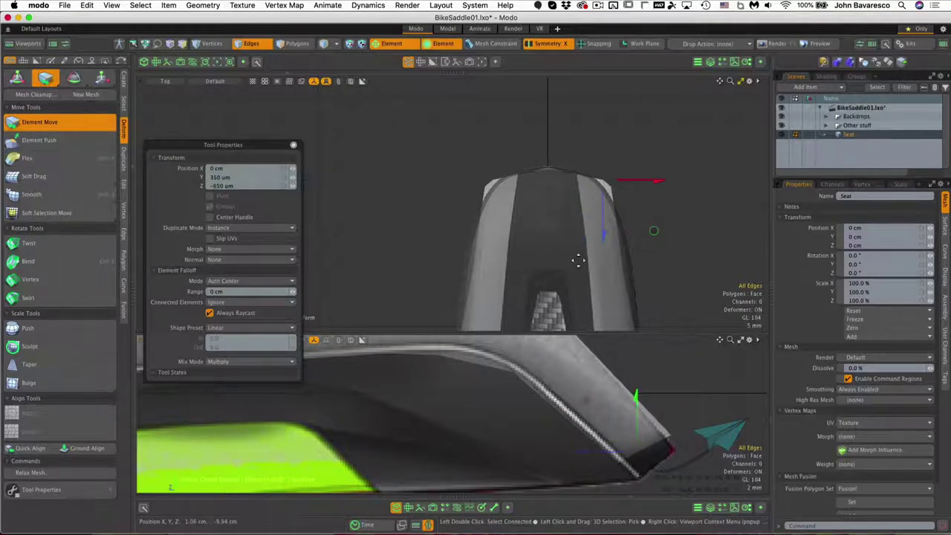
left_click_drag(606, 186, 601, 187)
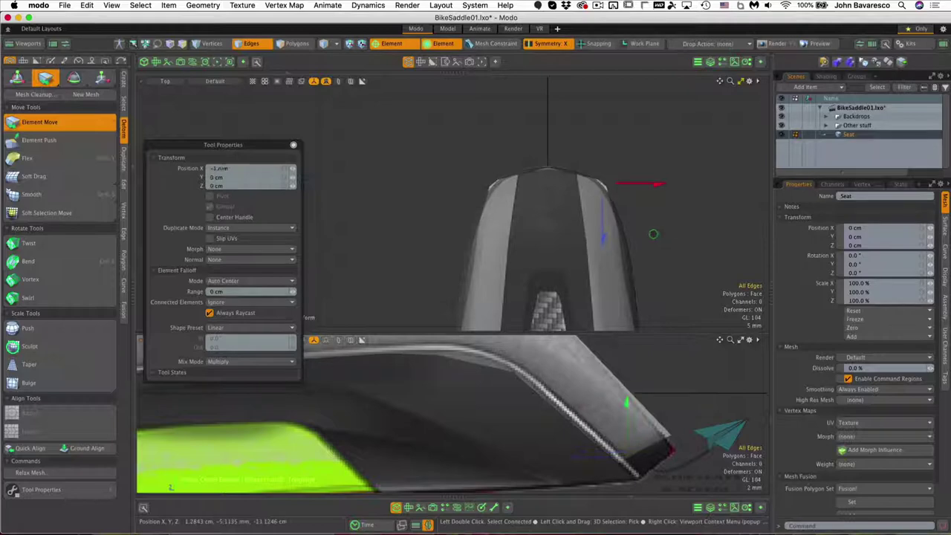
Move the mesh elements along the nose's side border outward by about 400 to 600 um in X to match the top backdrop
left_click_drag(585, 240, 550, 238, "ctrl+alt")
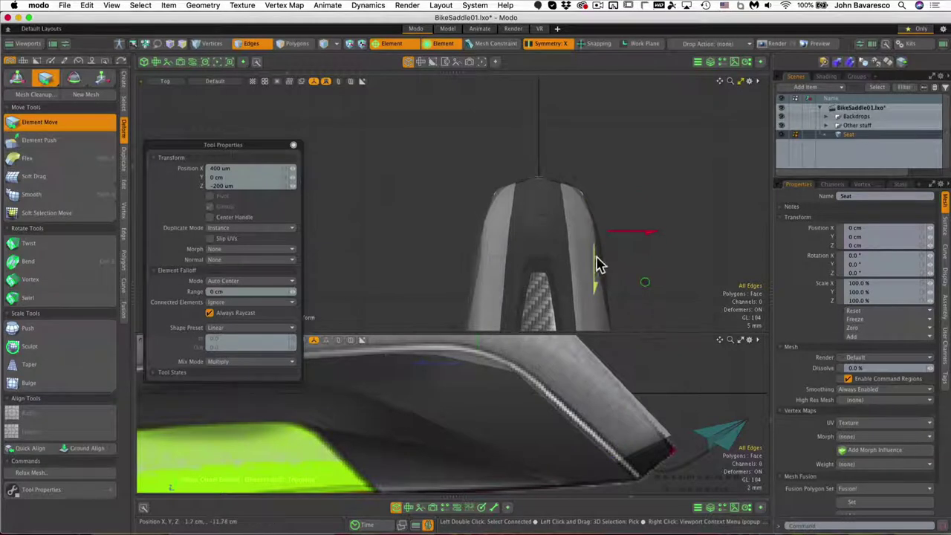
left_click_drag(577, 252, 569, 174, "ctrl+alt")
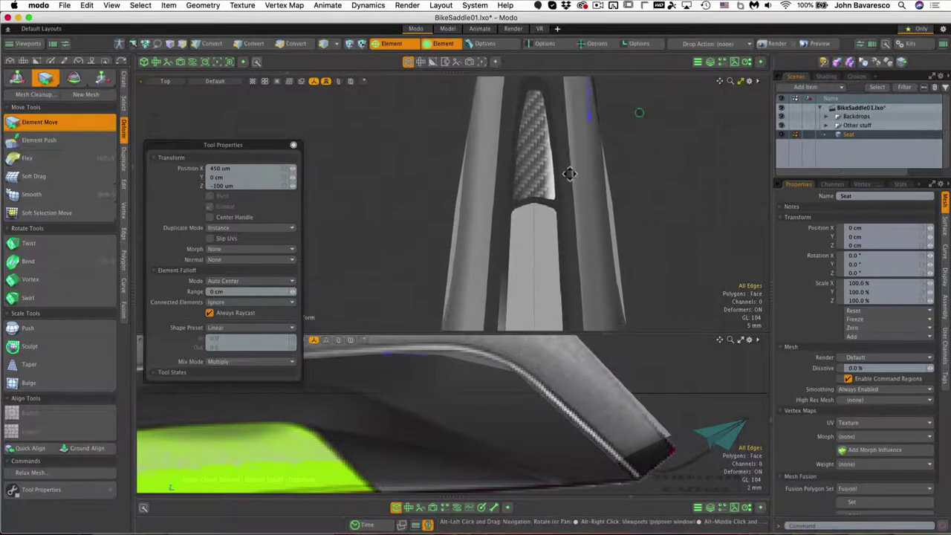
left_click_drag(612, 207, 642, 237)
key("q")
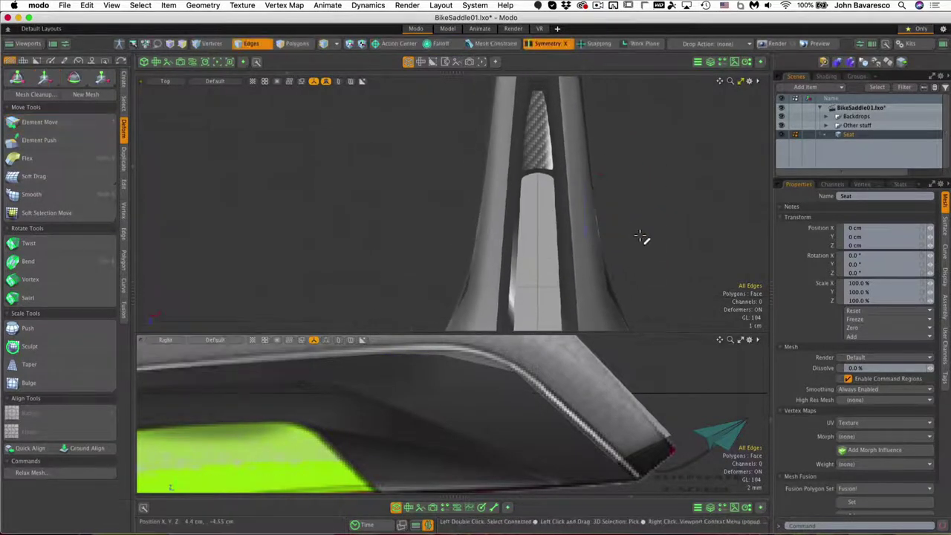
left_click_drag(592, 142, 650, 215, "alt")
key("t")
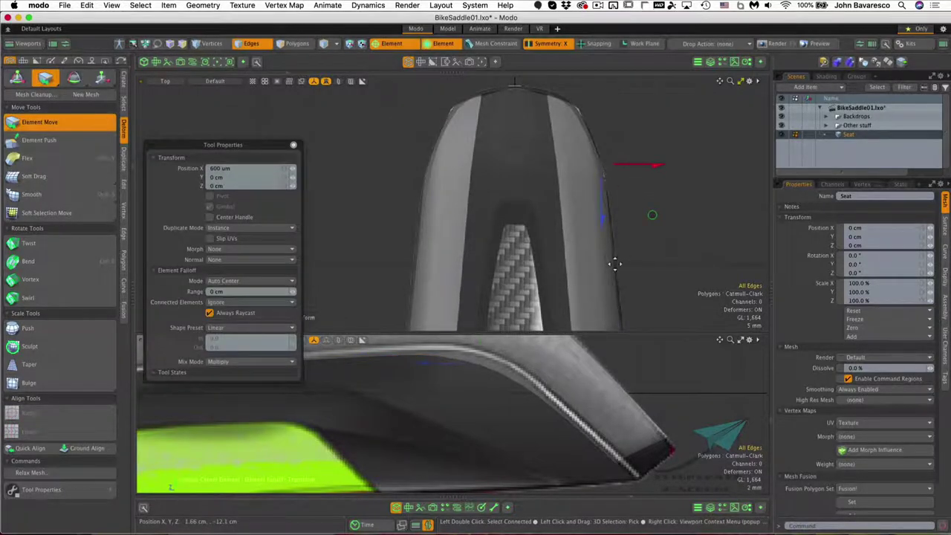
Adjust the seat's side border where the nose flares into the rear wings to follow the top backdrop outline
left_click_drag(615, 264, 554, 261, "ctrl+alt")
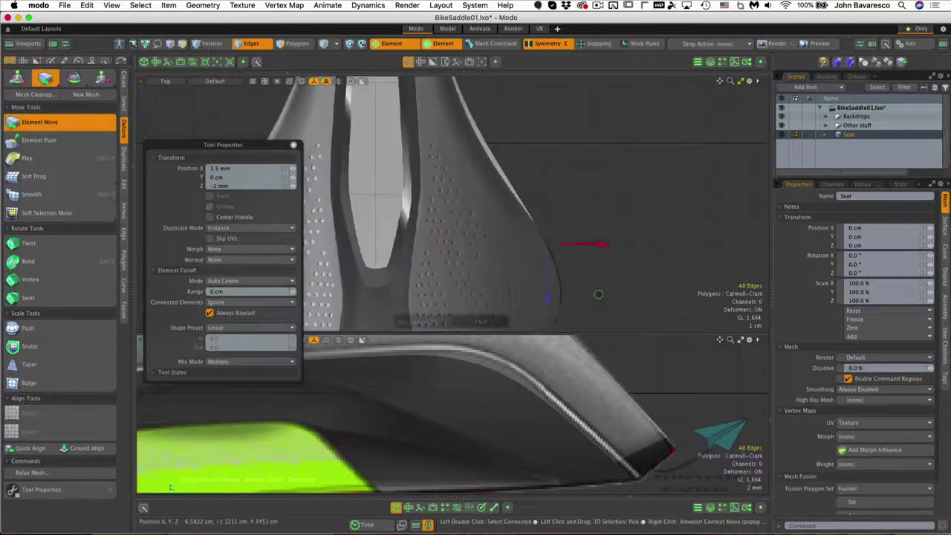
left_click_drag(518, 193, 515, 191)
left_click_drag(453, 81, 502, 194, "alt")
left_click_drag(555, 178, 452, 172, "ctrl+alt")
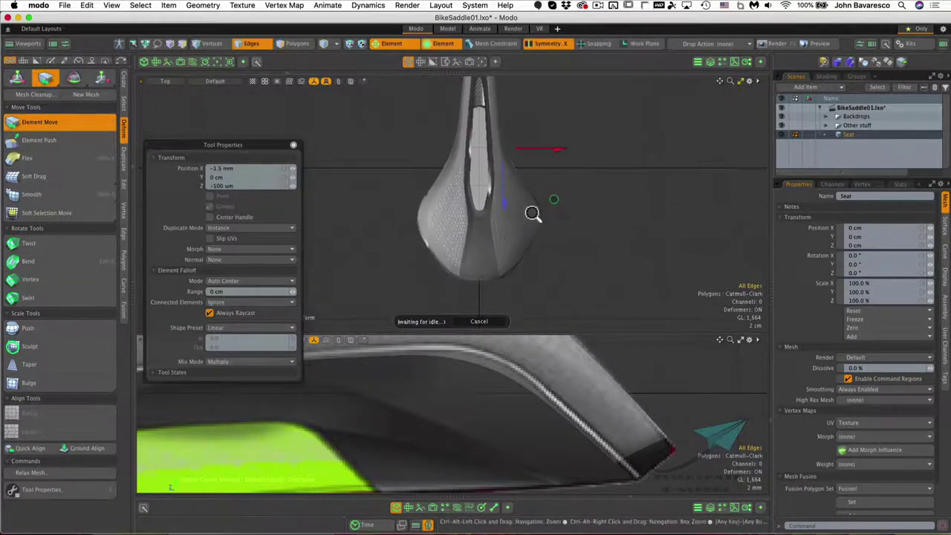
left_click_drag(533, 214, 499, 227, "ctrl+alt")
Reshape the seat's rear border to the top backdrop, moving its back edge about 1 mm in Z, and check the result with subdivision toggled
left_click_drag(499, 227, 538, 183, "alt")
left_click_drag(529, 214, 562, 216, "ctrl+alt")
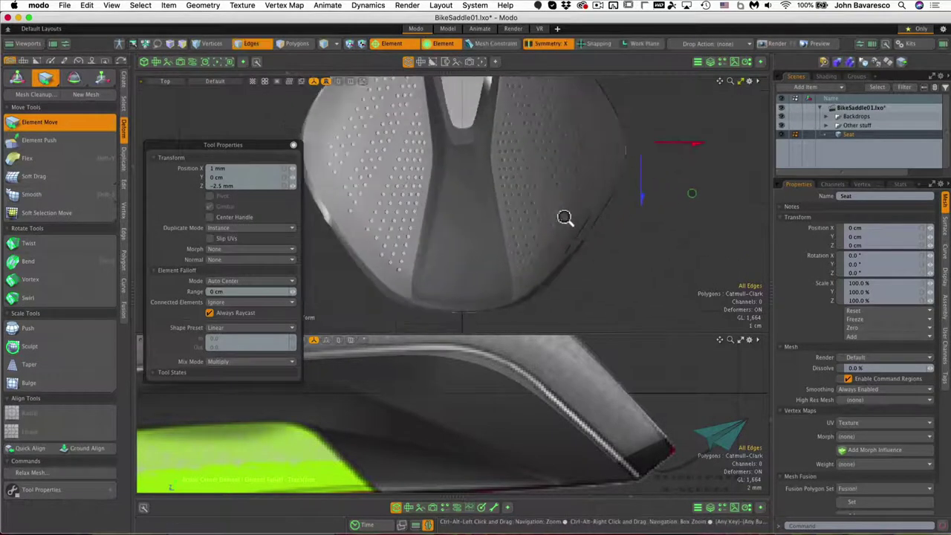
left_click_drag(512, 300, 515, 302)
left_click_drag(626, 150, 585, 154, "ctrl+alt")
left_click_drag(586, 154, 519, 228, "alt")
key("Tab")
key("Tab")
left_click_drag(519, 227, 552, 252, "alt")
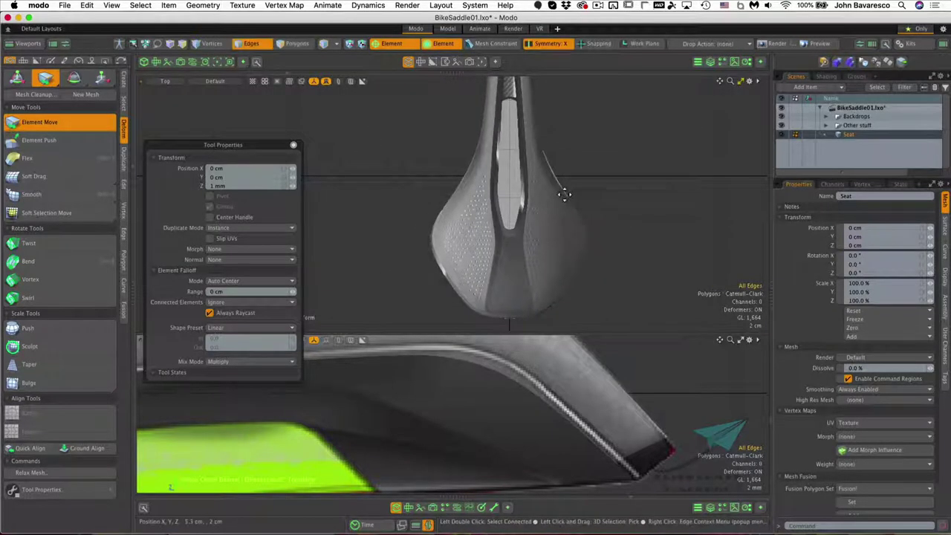
Adjust the seat's lower border in the side view to follow the side backdrop's profile
left_click_drag(453, 373, 416, 380)
left_click_drag(416, 380, 735, 401, "alt")
left_click_drag(282, 441, 470, 385, "alt")
left_click_drag(330, 416, 329, 407)
left_click_drag(453, 415, 393, 420, "alt")
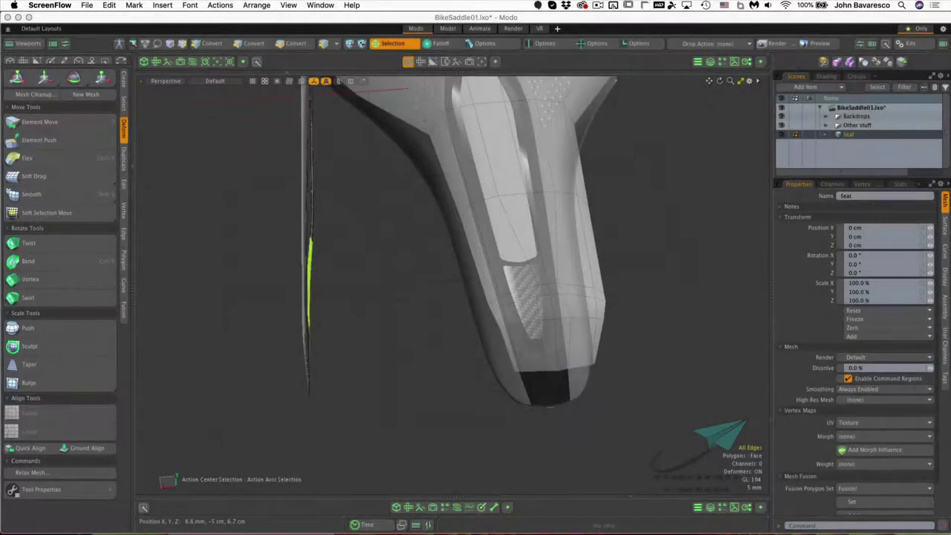
Select six open border edges on the two sides of the nose and straighten them to 0% Y and Z scale, using the Selection action center
left_click_drag(475, 297, 472, 199, "alt")
scroll(472, 199, "up", 3)
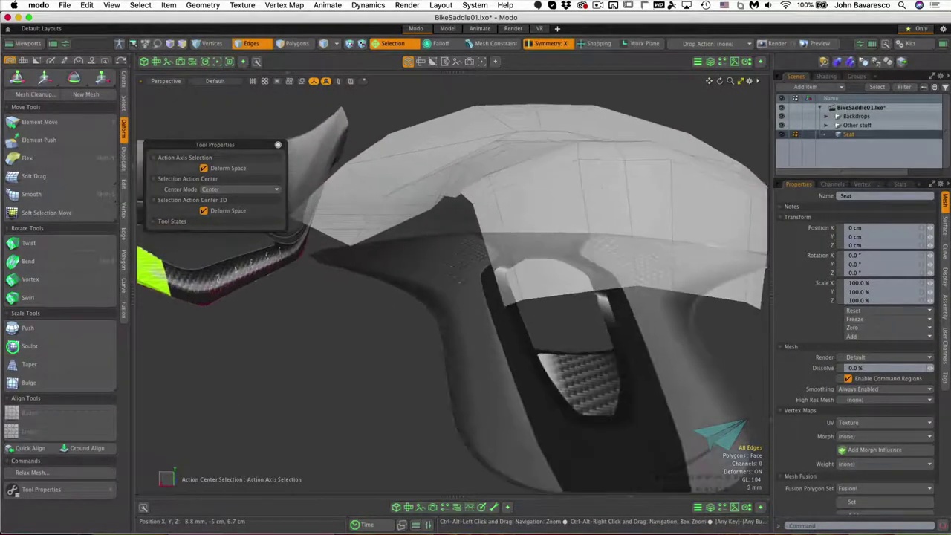
left_click(466, 197)
left_click(469, 200, "shift")
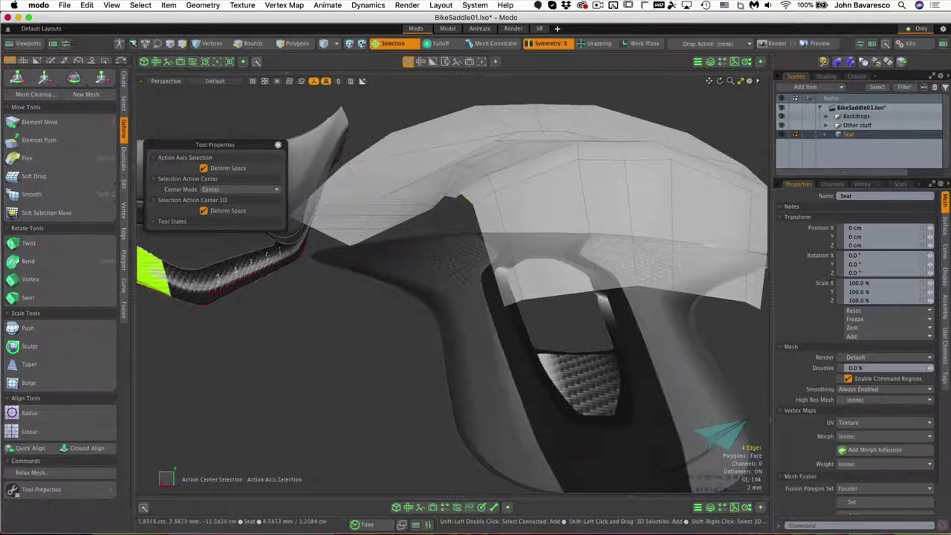
left_click(465, 197, "shift")
left_click_drag(468, 201, 337, 271, "alt")
left_click(469, 196, "ctrl")
left_click(451, 194, "shift")
left_click_drag(498, 182, 516, 172, "alt")
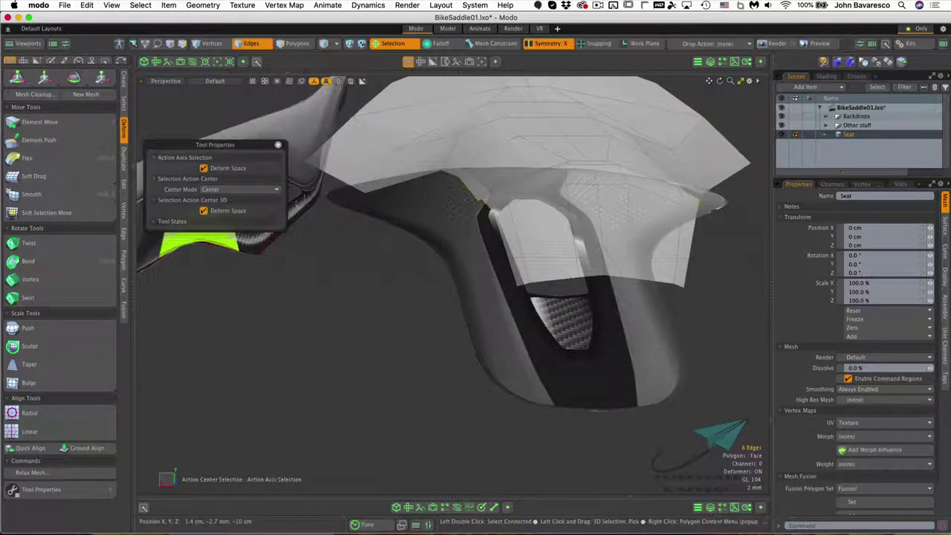
key("y")
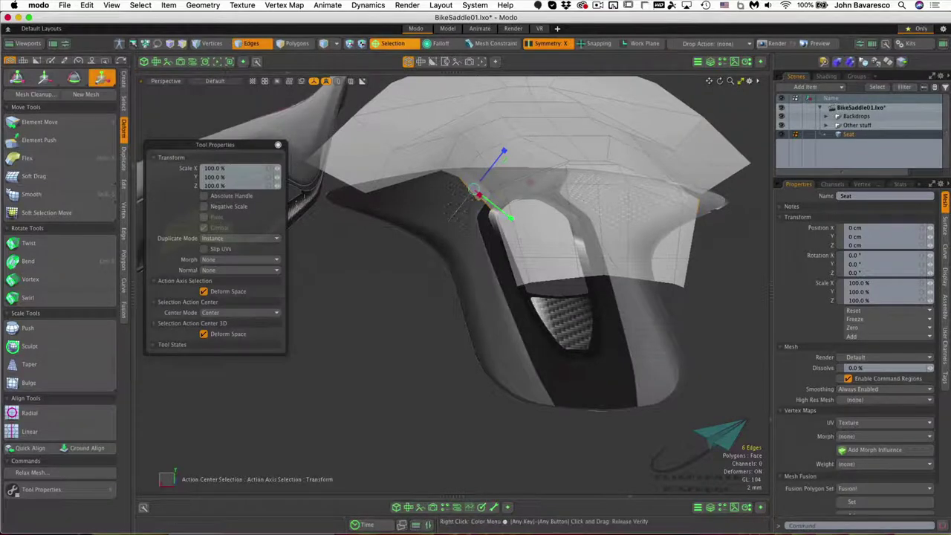
mouse_move(531, 182)
left_mouse_down("alt")
mouse_move(520, 205)
mouse_move(533, 179)
left_mouse_up("alt")
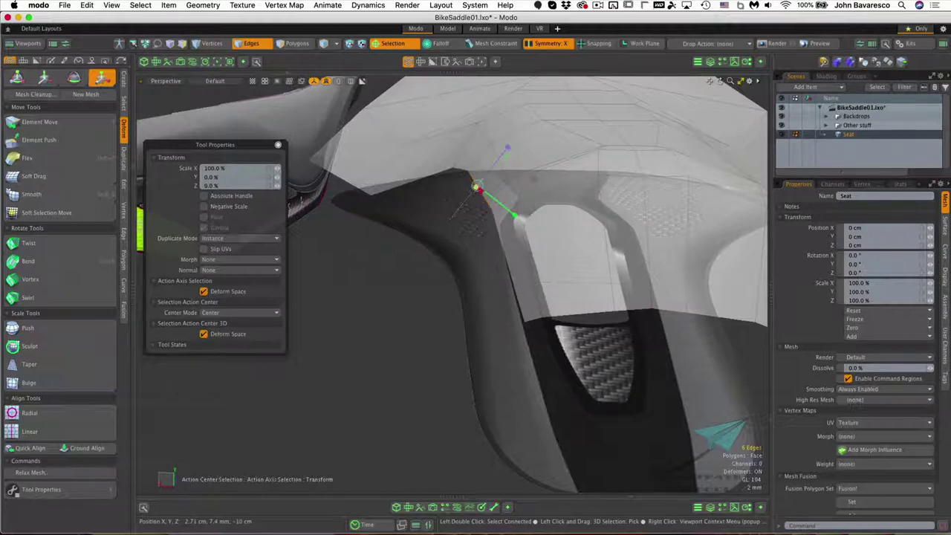
left_click_drag(475, 185, 439, 152, "alt")
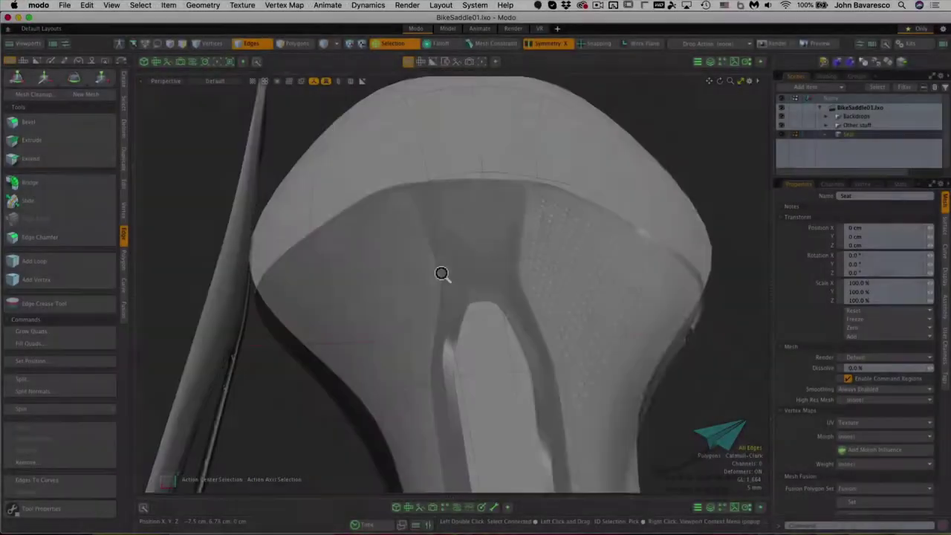
Select the long edge loop running around the seat's top from the nose sides across the rear and bevel it with a 1 mm inset
left_click_drag(441, 273, 533, 271, "alt")
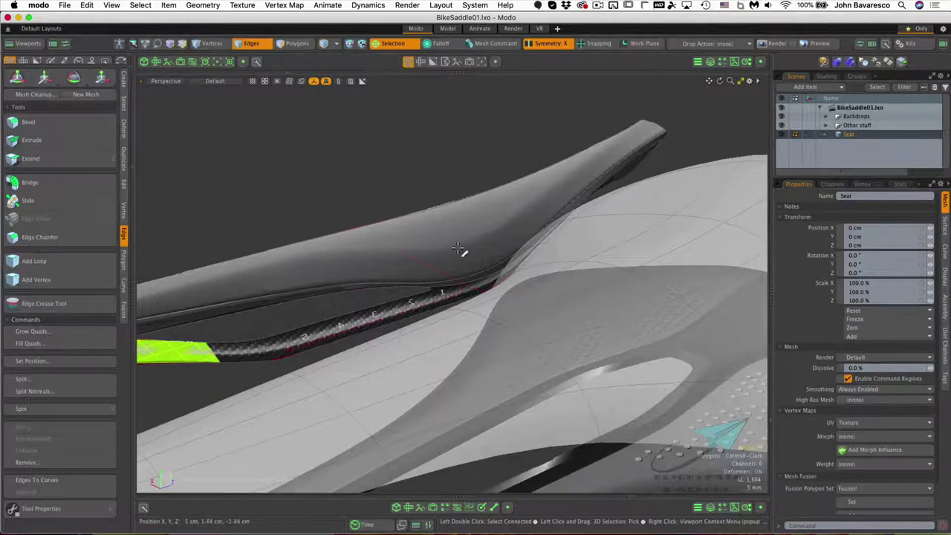
left_click_drag(458, 250, 614, 246, "alt")
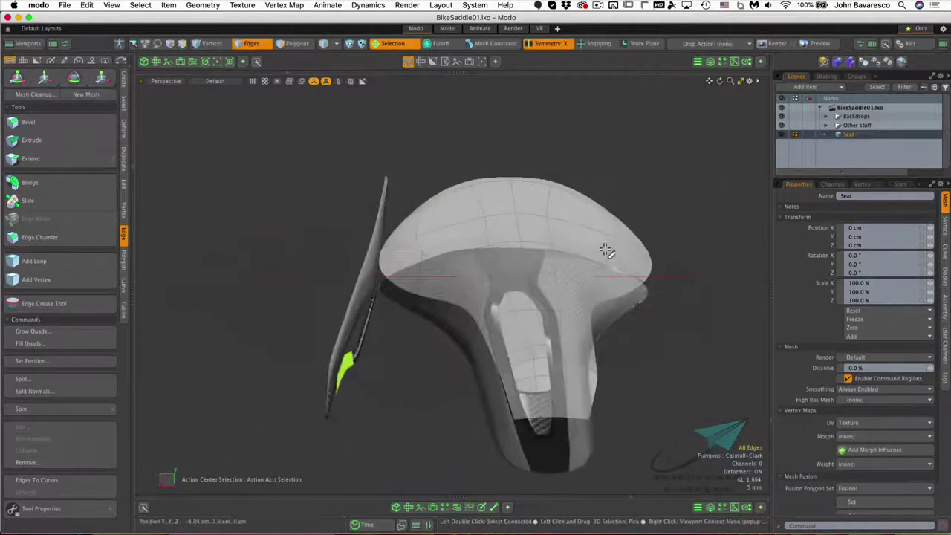
double_click(611, 249)
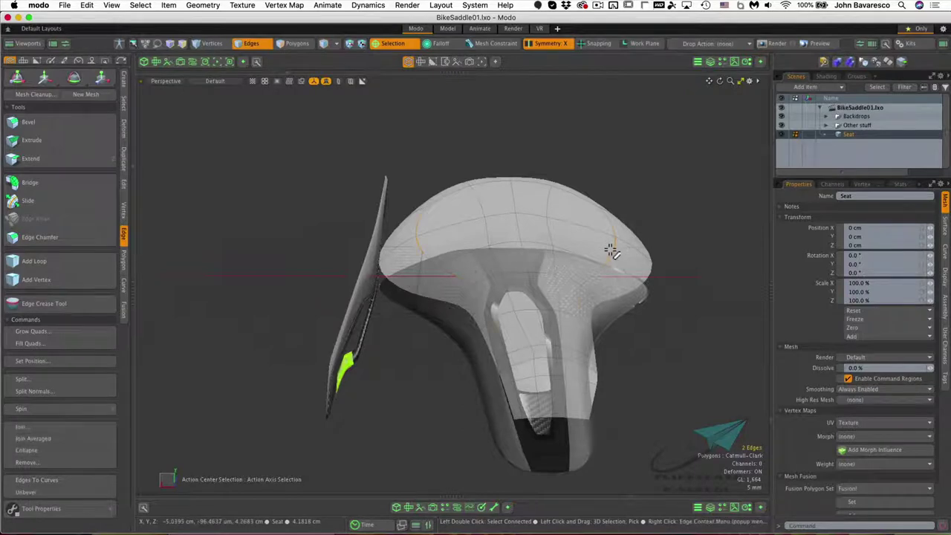
left_click_drag(595, 239, 578, 268, "alt")
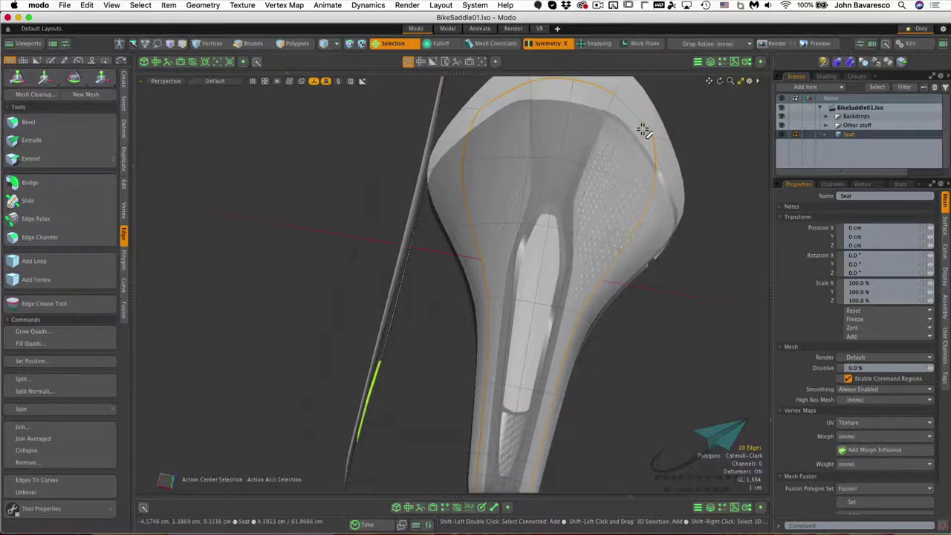
left_click_drag(643, 131, 572, 159, "alt")
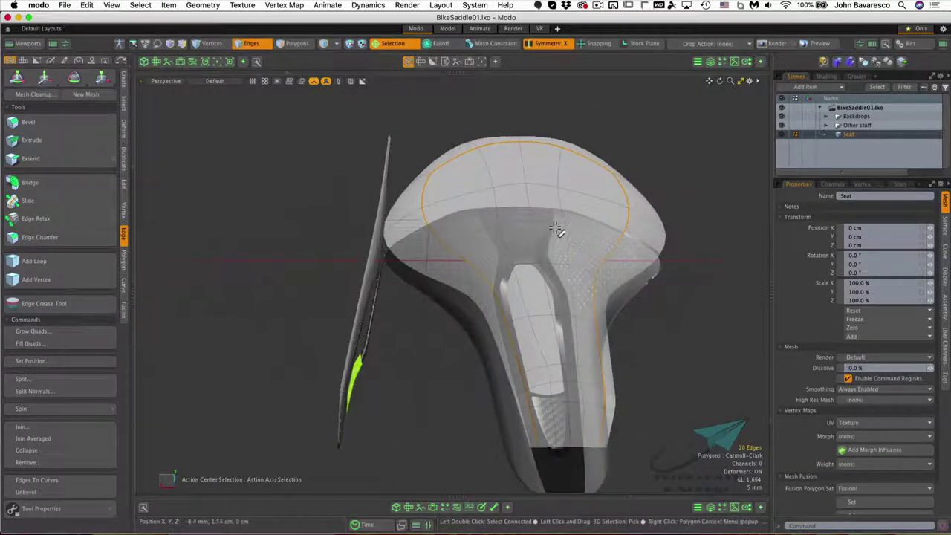
key("b")
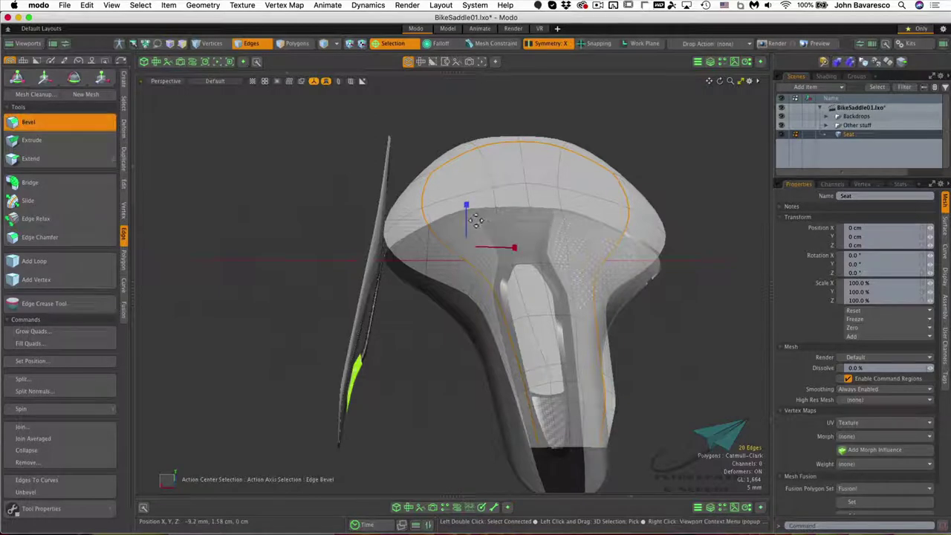
left_click_drag(466, 207, 476, 227)
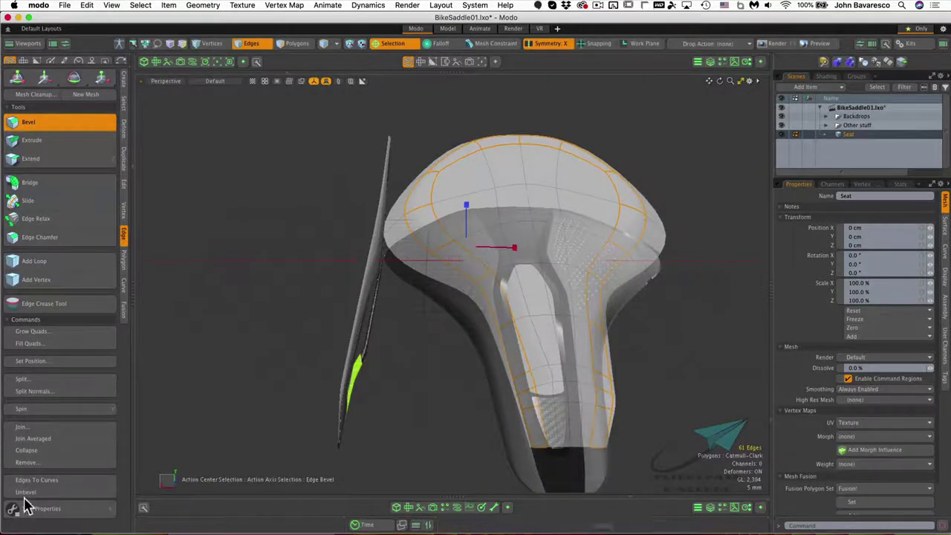
left_click(56, 508)
left_click_drag(160, 368, 195, 159)
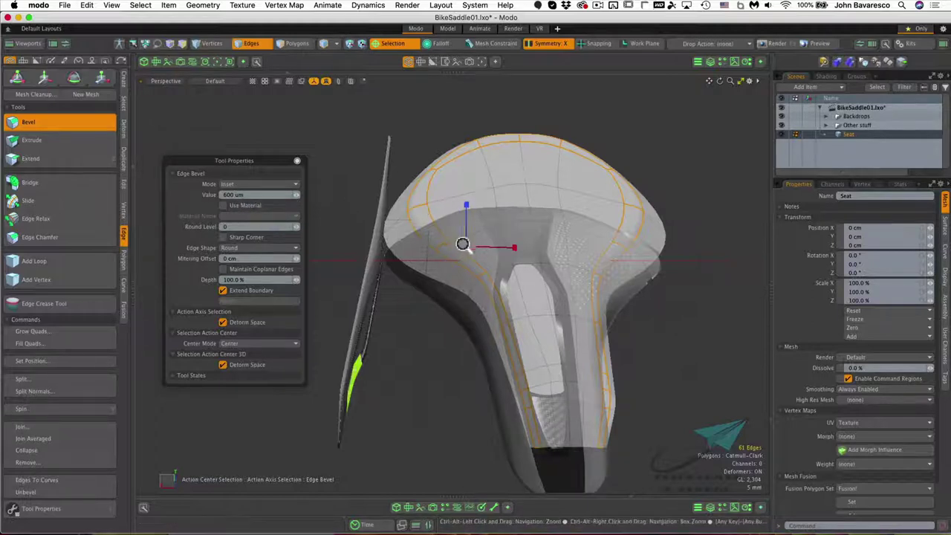
left_click_drag(465, 243, 490, 216, "ctrl+alt")
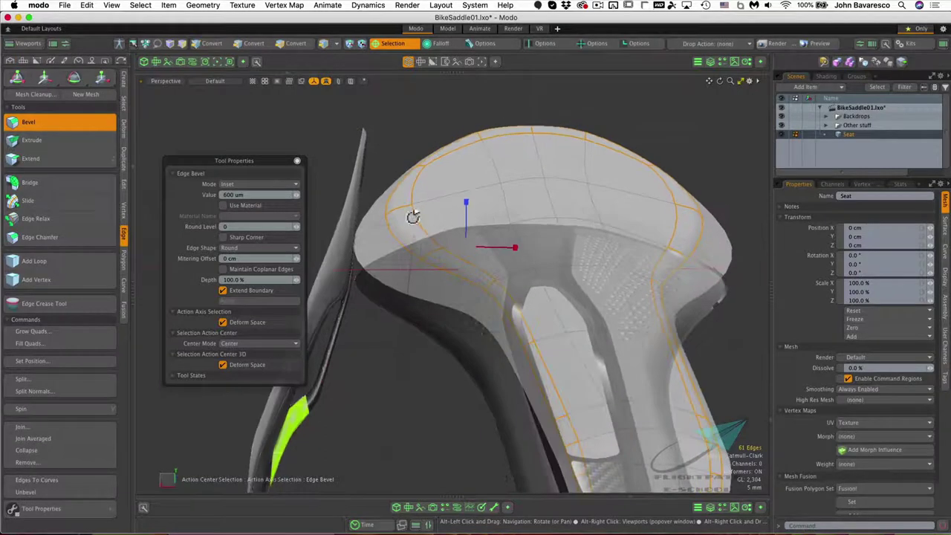
left_click(245, 195)
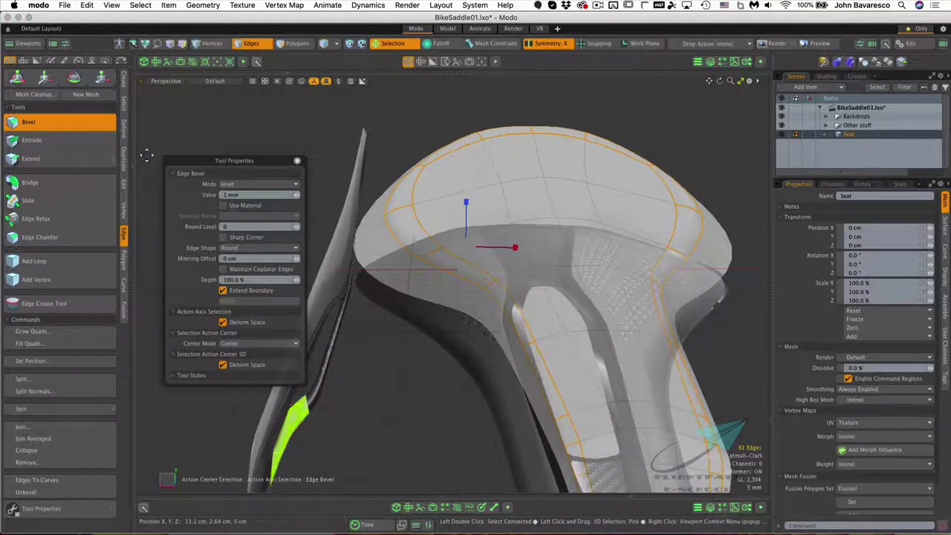
Slide the symmetric pair of edges near the nose end of the bevel by about -86.6% and switch to the Right view
left_click_drag(403, 197, 388, 173, "alt")
left_click_drag(448, 123, 529, 238, "alt")
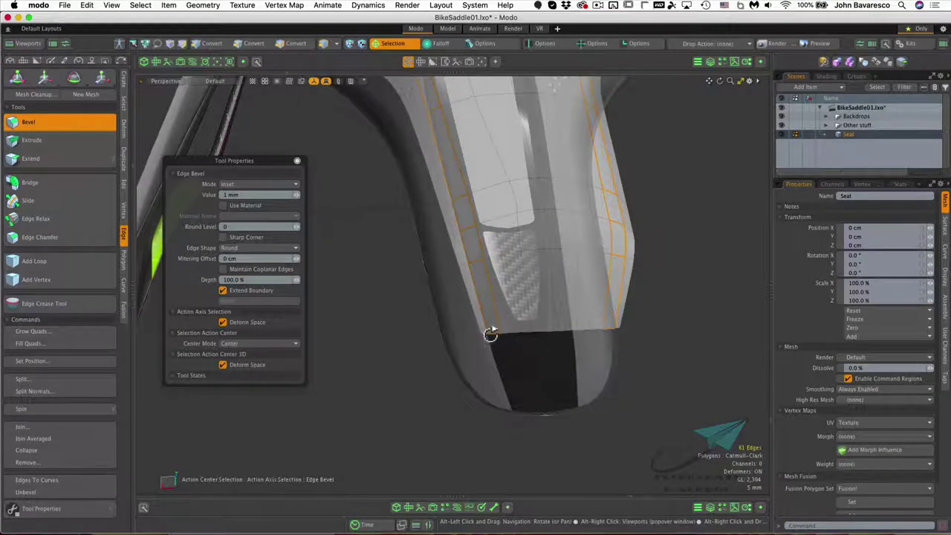
left_click_drag(495, 335, 579, 259, "alt")
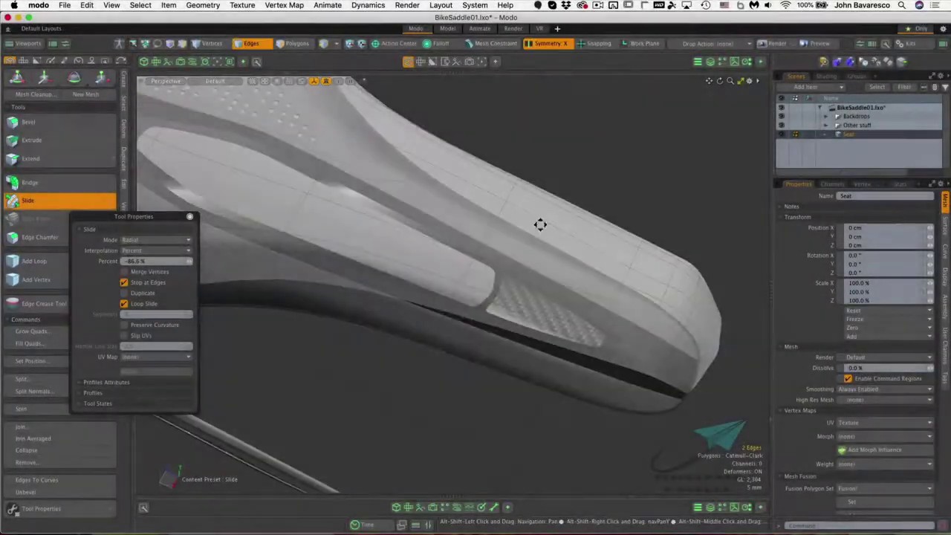
left_click_drag(540, 224, 583, 269, "alt")
key("ctrl+space")
left_click(621, 271)
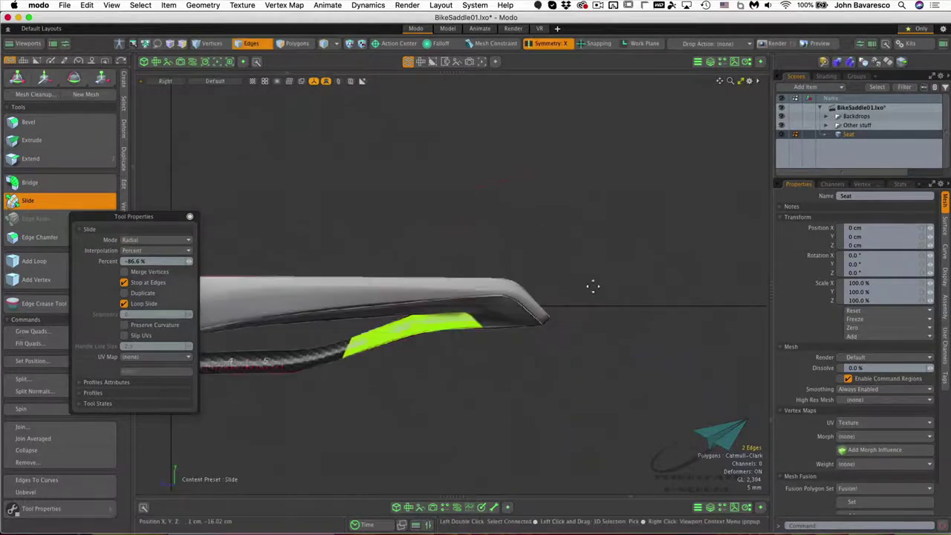
Select the four polygons on the nose's sloping tip and try to flatten them to 0% Z scale, using the Selection action center
scroll(547, 278, "up", 5)
key("space")
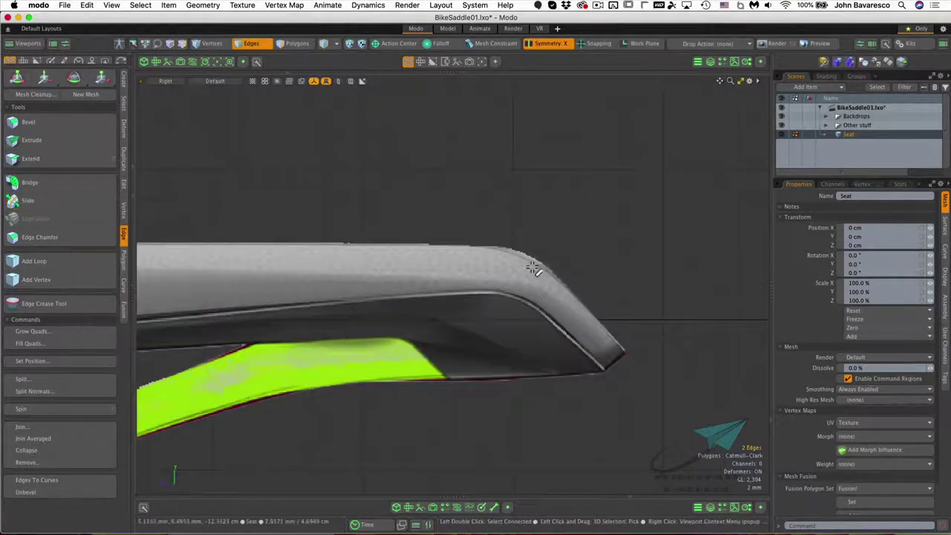
left_click(292, 43)
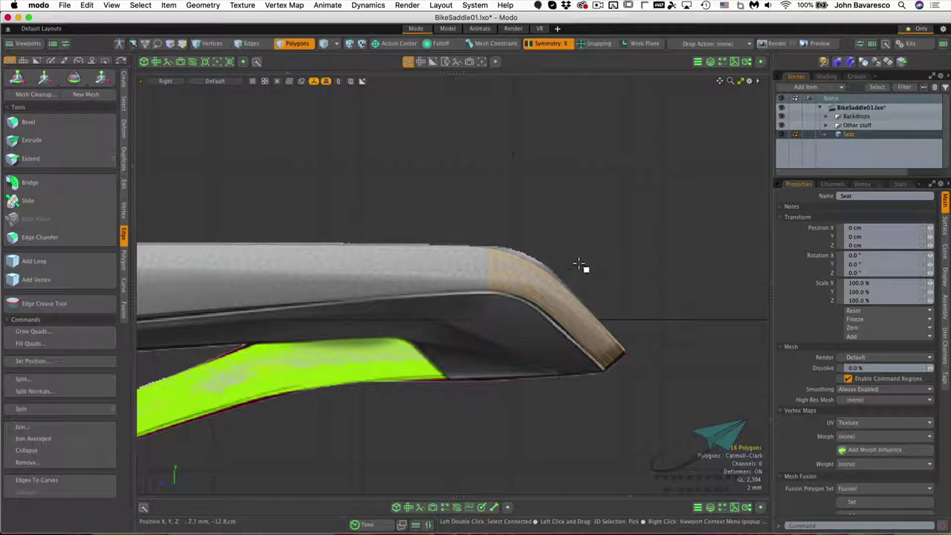
key("ctrl+space")
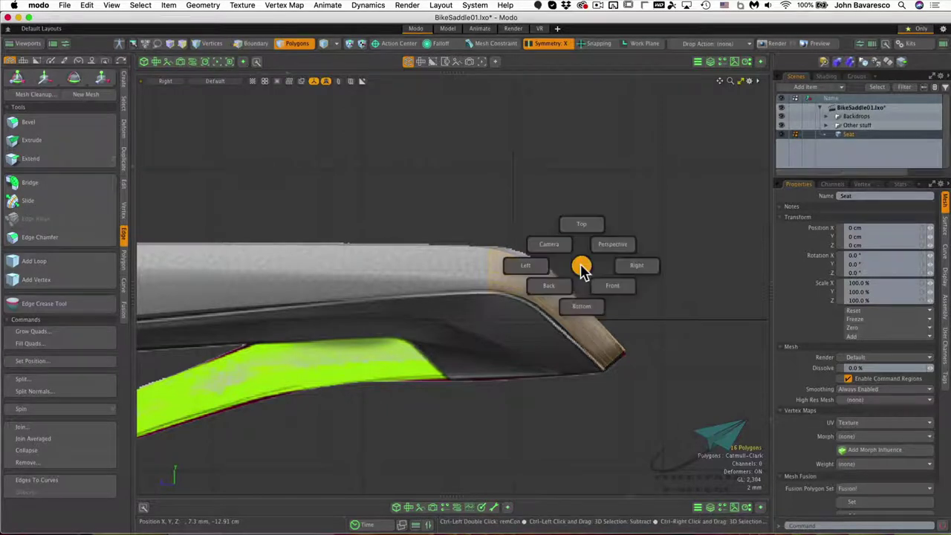
left_click(620, 250)
left_click_drag(612, 257, 539, 365, "alt")
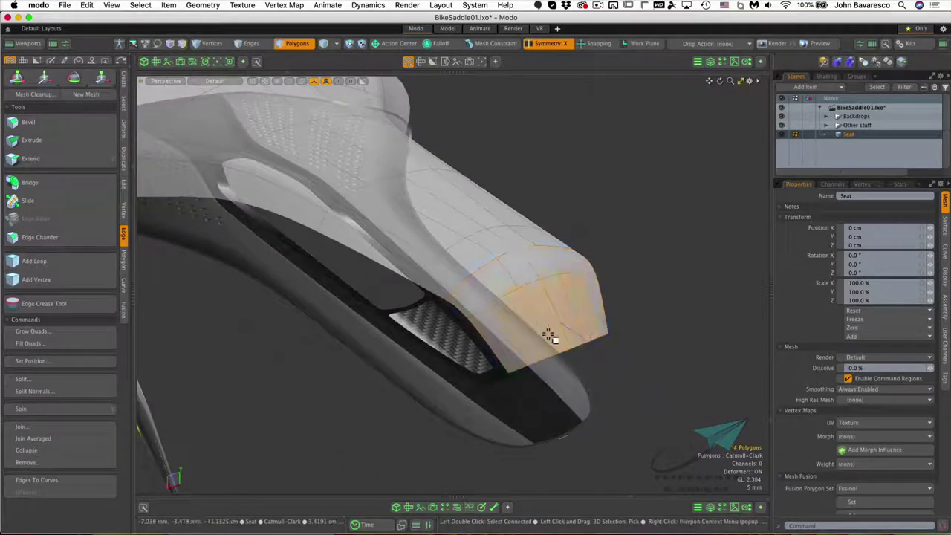
left_click_drag(540, 327, 562, 310, "alt")
left_click_drag(616, 281, 596, 297, "alt")
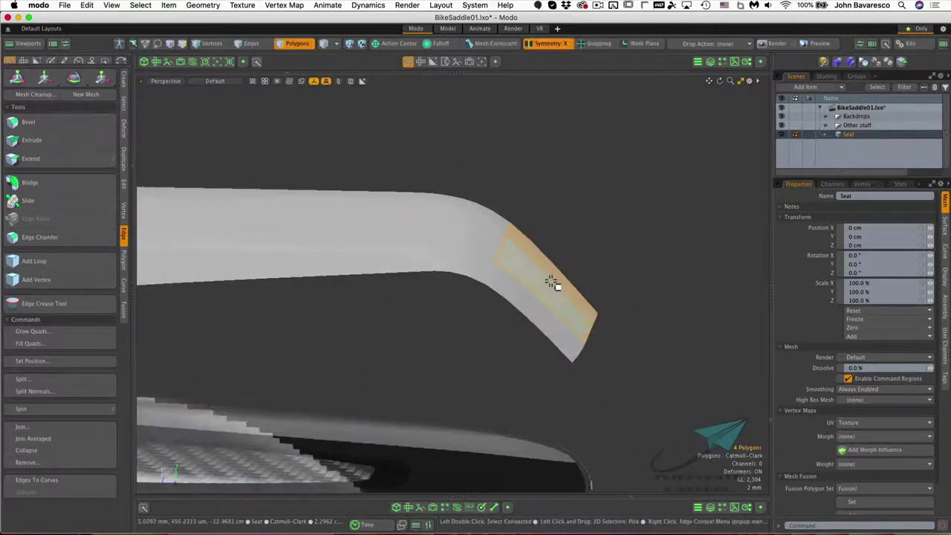
key("r")
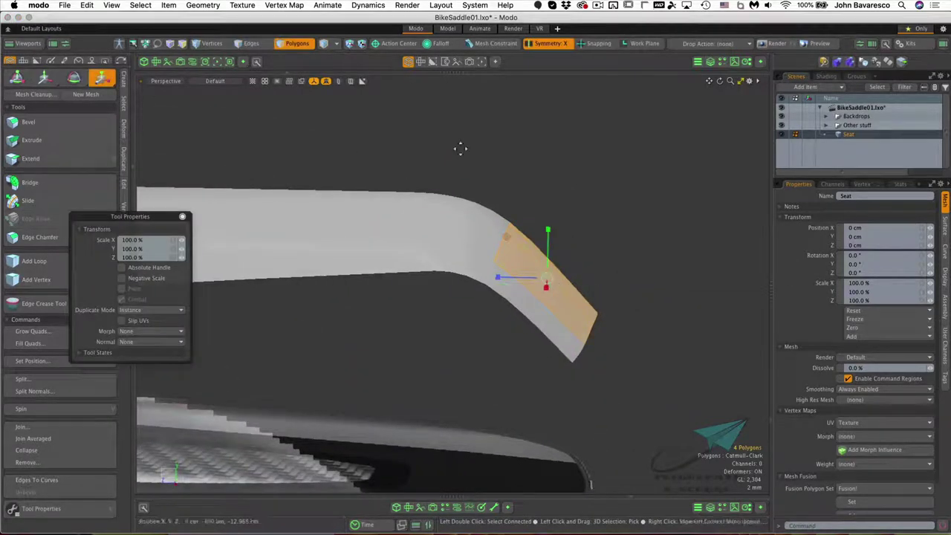
left_click(412, 50)
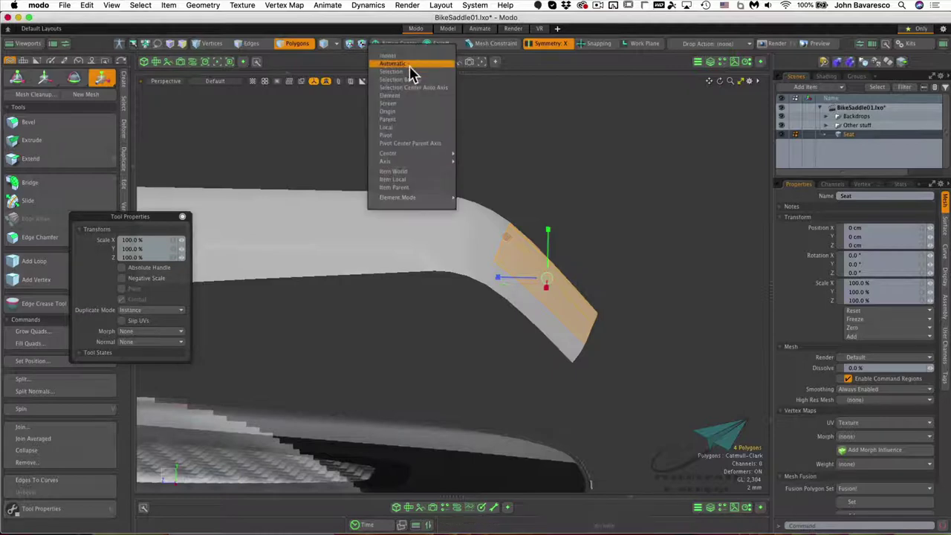
left_click(409, 75)
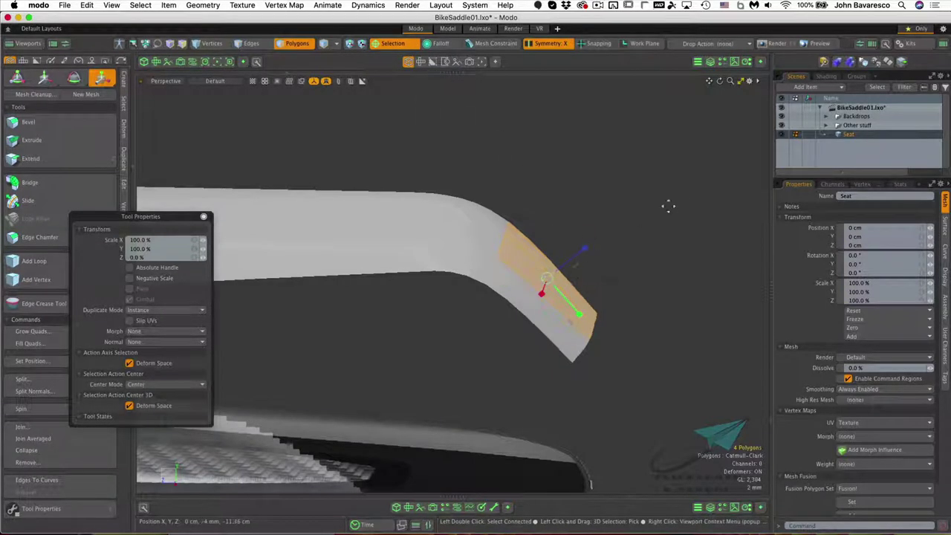
Turn off X symmetry and flatten the four selected nose-tip polygons along the selection's Z axis with Scale
left_click_drag(651, 206, 515, 80, "alt")
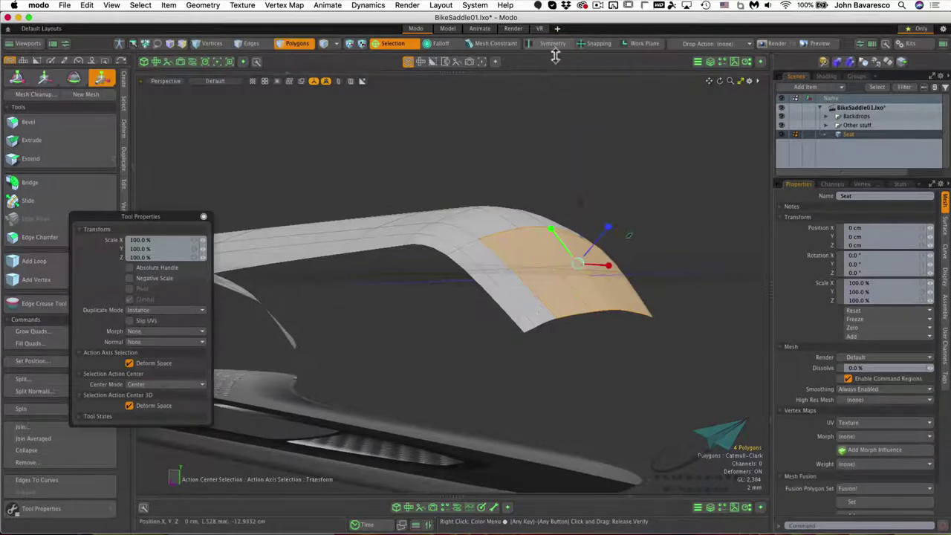
left_click_drag(608, 235, 590, 250)
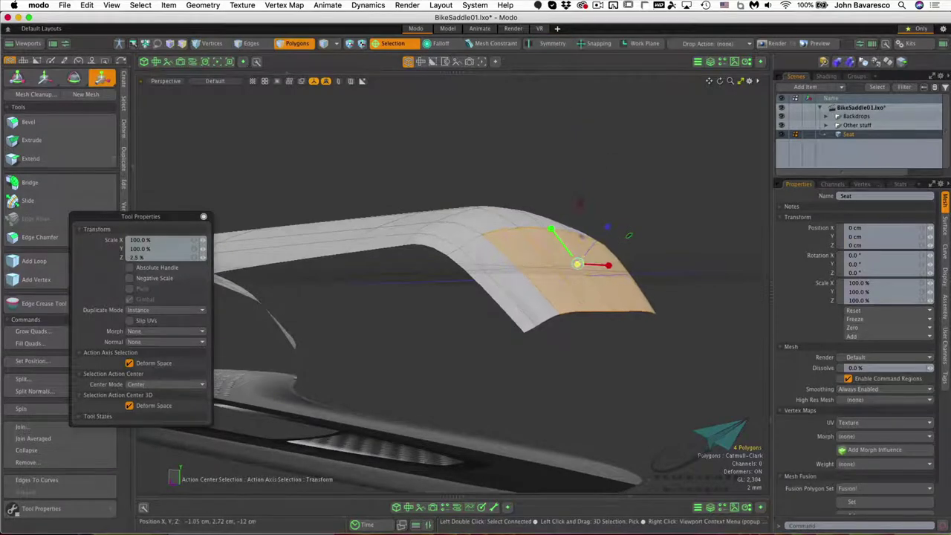
left_click_drag(610, 219, 549, 215, "alt")
left_click(443, 220)
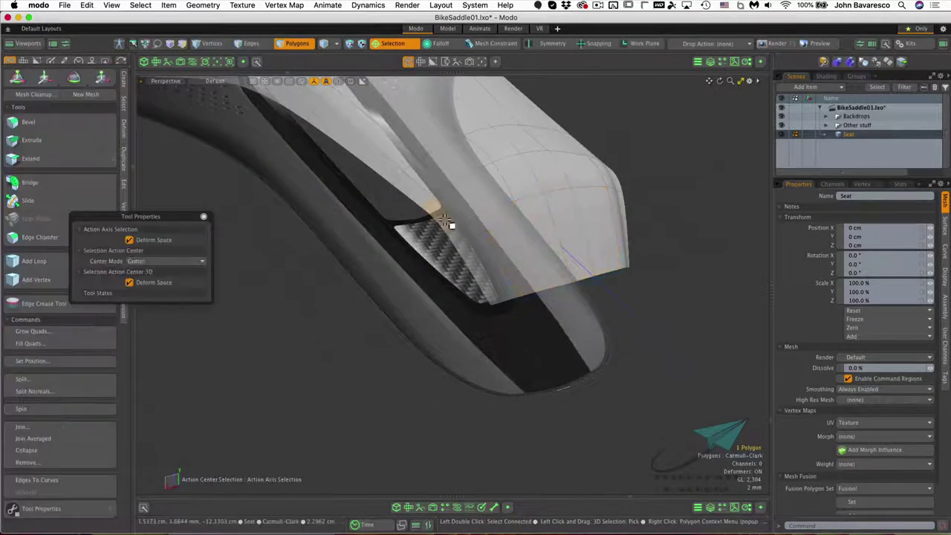
mouse_move(467, 233)
left_mouse_down()
mouse_move(475, 225)
mouse_move(461, 153)
mouse_move(451, 150)
mouse_move(494, 115)
mouse_move(509, 153)
mouse_move(479, 178)
mouse_move(485, 221)
left_mouse_up()
left_click(486, 206, "shift")
key("1")
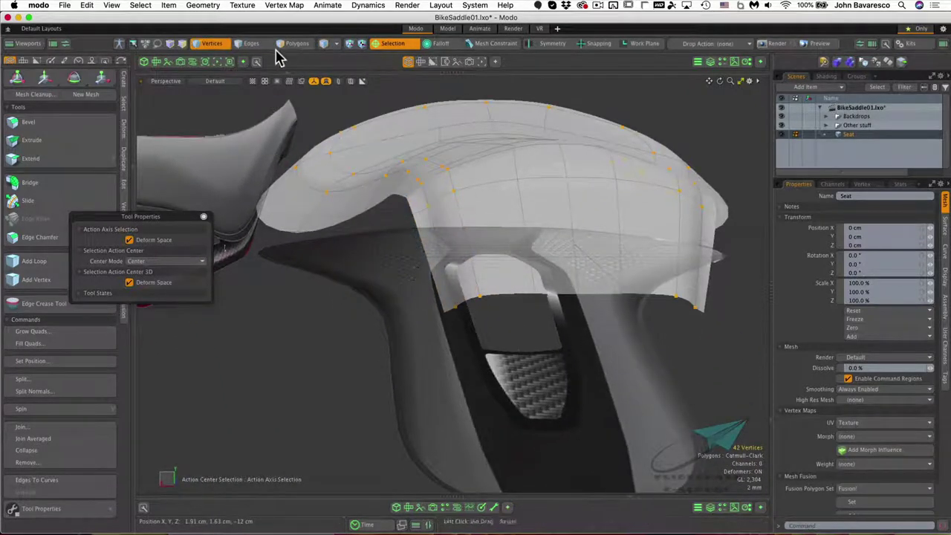
Re-enable X symmetry, select the eight border edges along both sides of the nose and move them about -1.15 mm along the selection's Z axis
key("2")
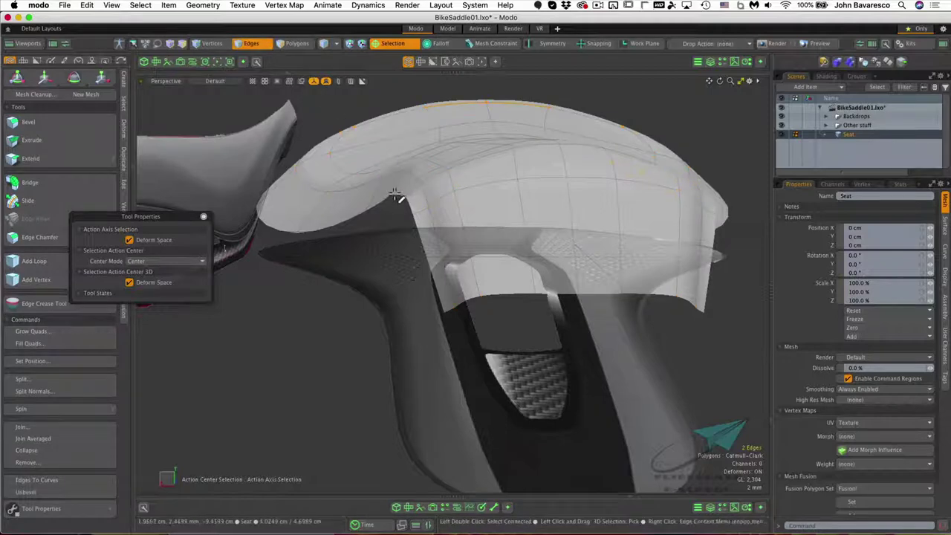
left_click(398, 197)
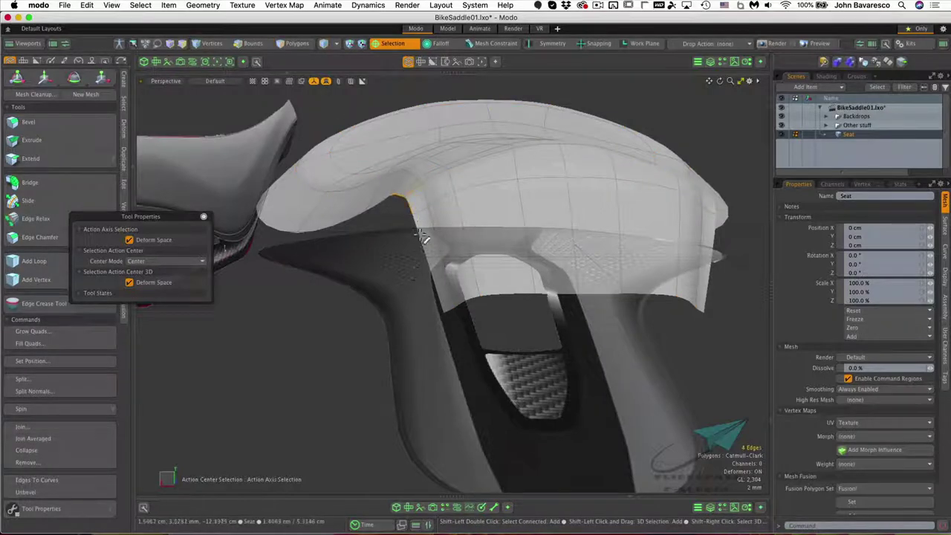
left_click(414, 195, "ctrl")
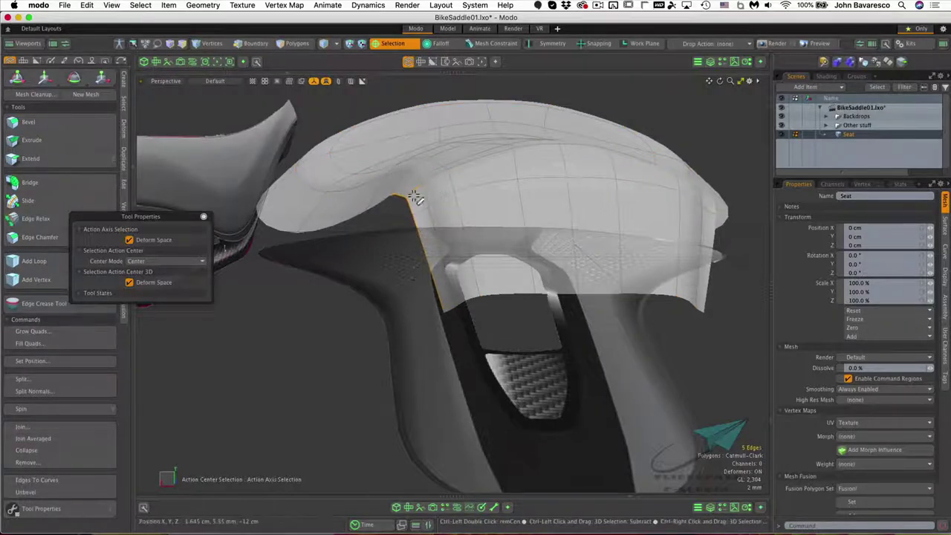
left_click(545, 44)
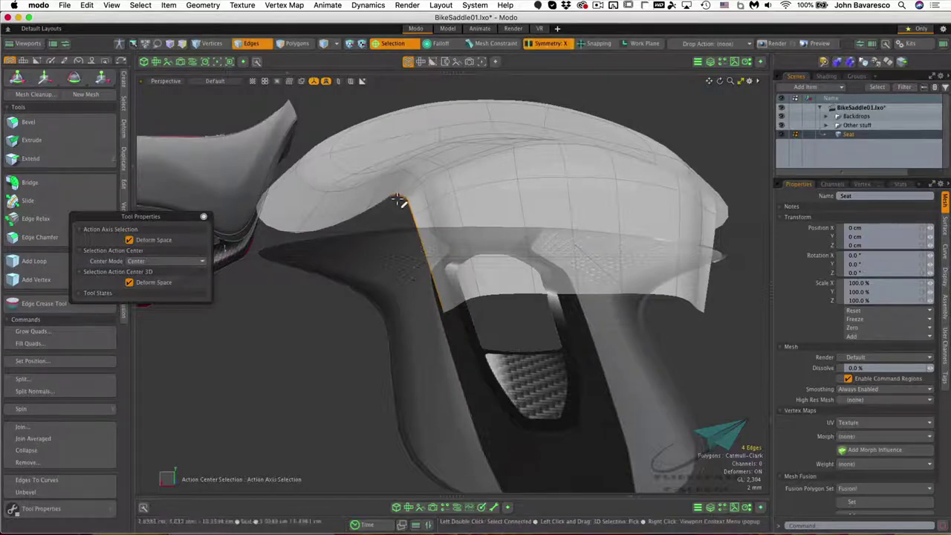
left_click(422, 253)
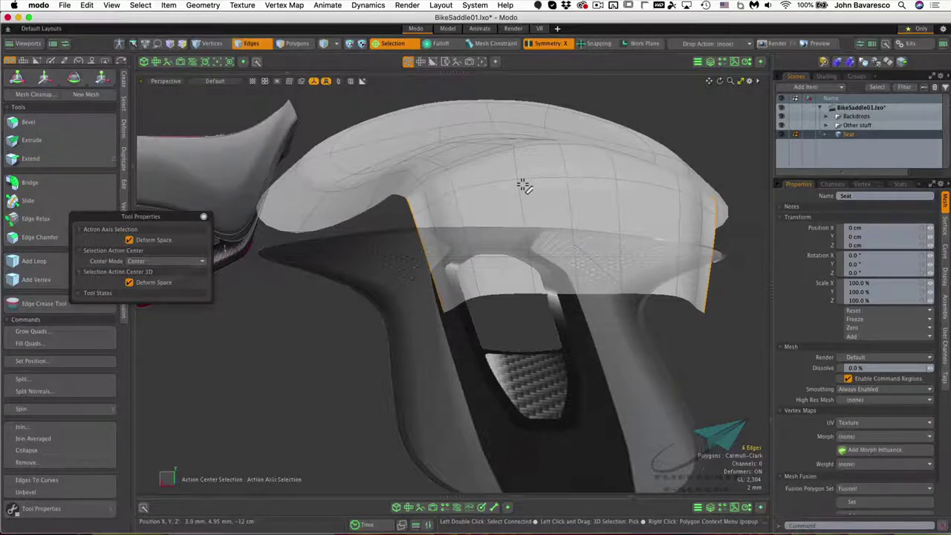
mouse_move(519, 185)
left_mouse_down("alt")
mouse_move(520, 168)
mouse_move(518, 178)
left_mouse_up("alt")
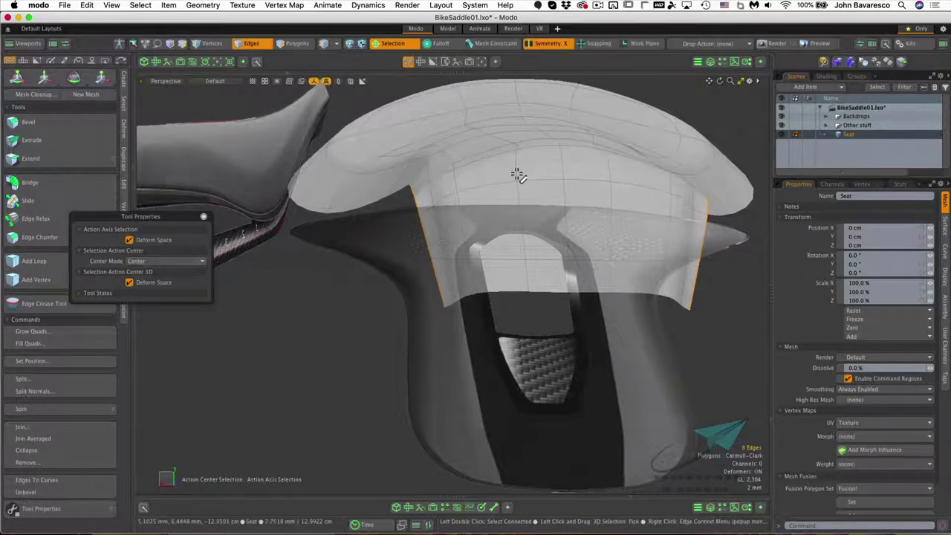
key("w")
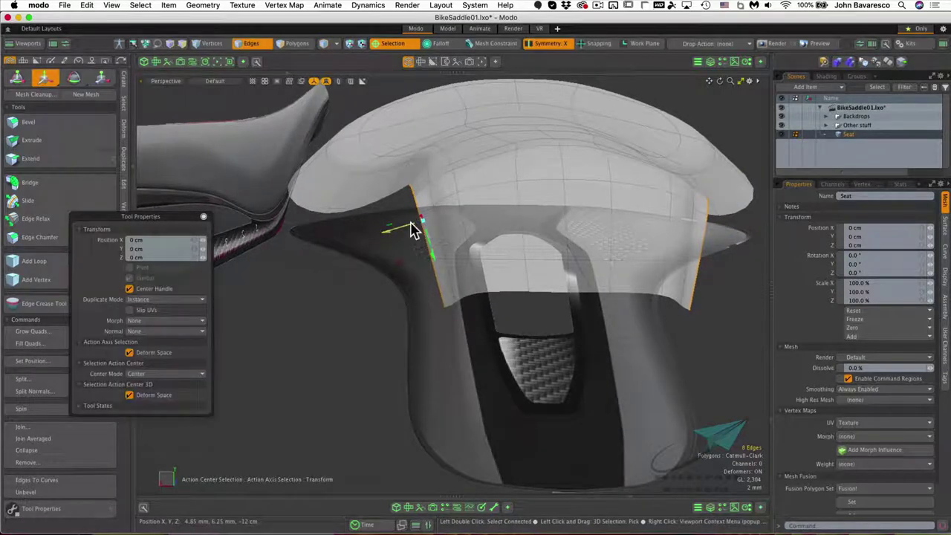
left_click_drag(428, 219, 428, 223)
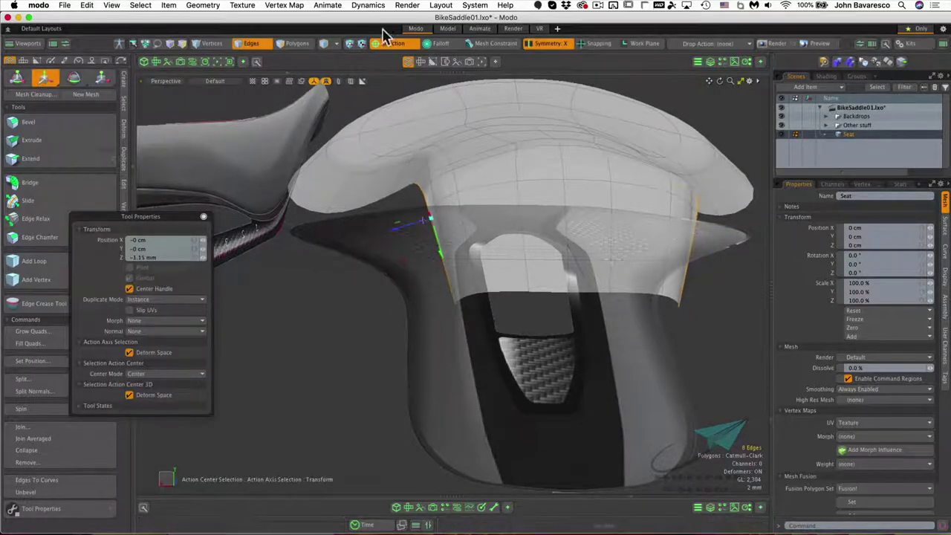
Clear the action center and nudge the nose-side border edges outward along X by about 150 um, fine-tuning their position
left_click(392, 44)
left_click(391, 57)
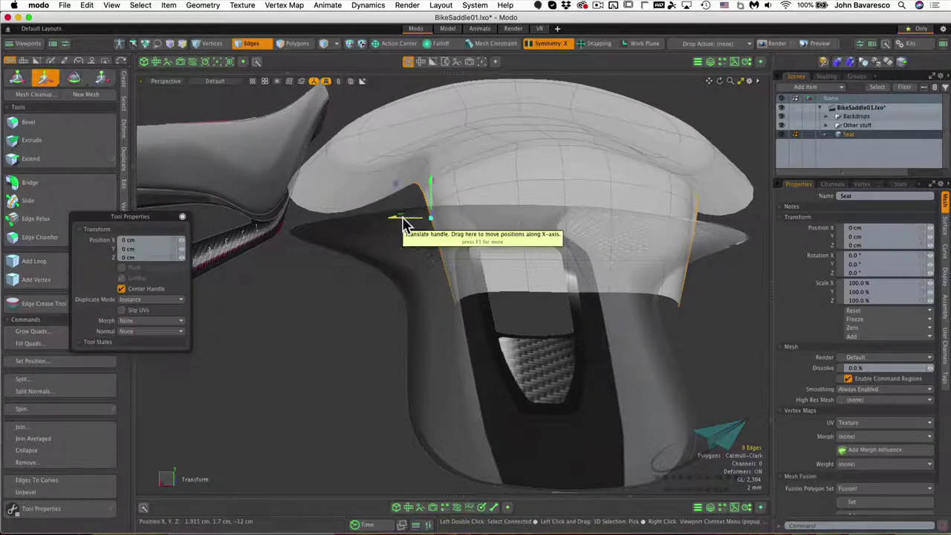
left_click_drag(399, 216, 394, 216)
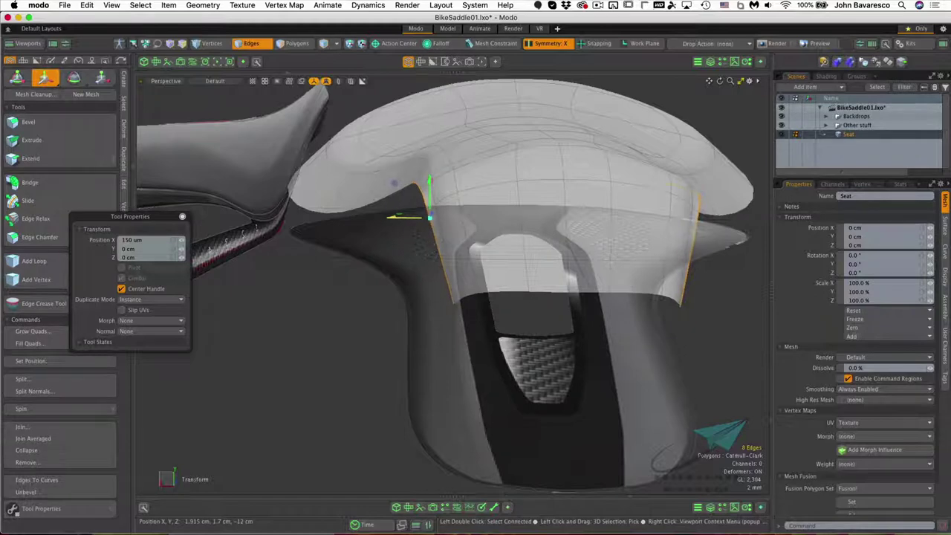
left_click_drag(494, 256, 446, 230, "alt")
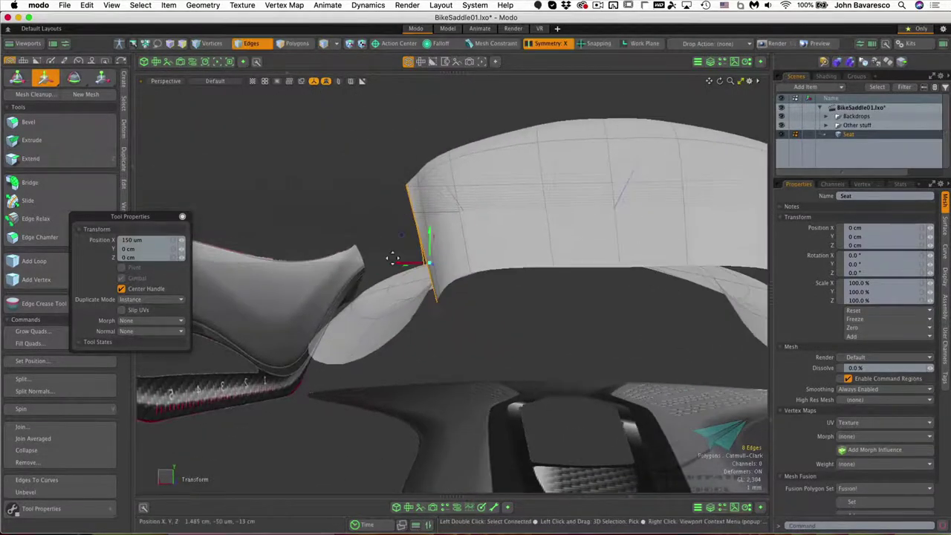
left_click_drag(393, 257, 396, 257)
left_click_drag(397, 221, 420, 223, "ctrl+alt")
left_click_drag(420, 223, 425, 245, "alt")
key("space")
Select the six curved border edges where the rear wings meet the nose and move them about -650 um in X
left_click(386, 140)
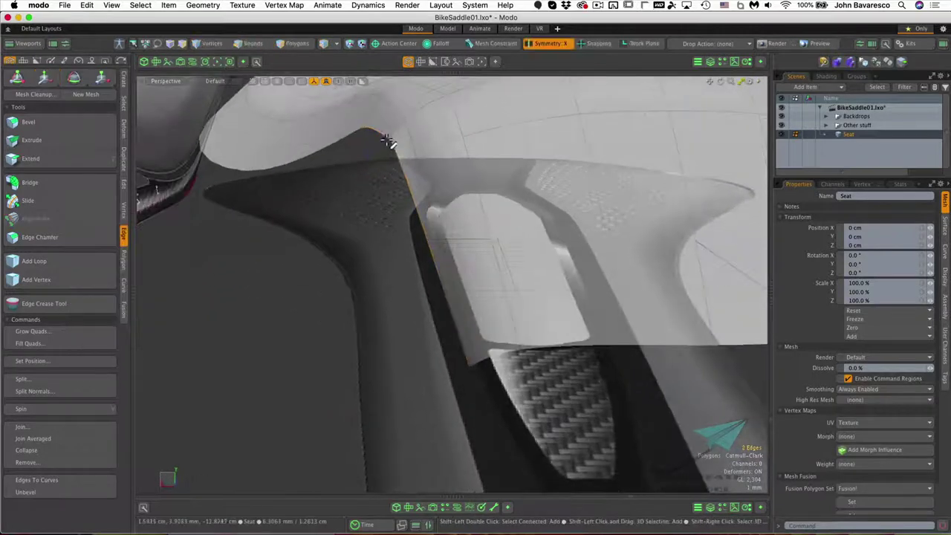
key("w")
left_click_drag(349, 129, 358, 129)
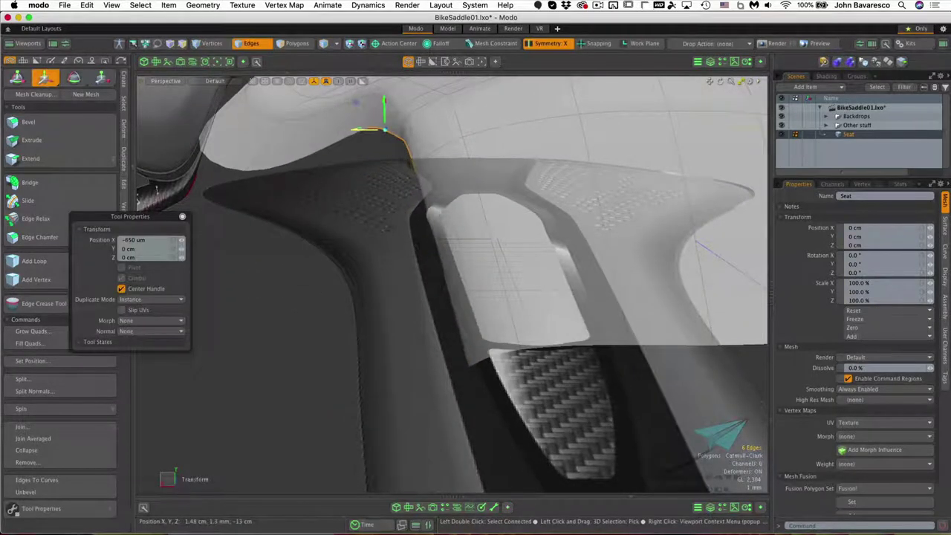
scroll(467, 168, "down", 4)
mouse_move(467, 168)
left_mouse_down("alt")
mouse_move(457, 162)
mouse_move(454, 173)
left_mouse_up("alt")
key("space")
left_click(349, 290)
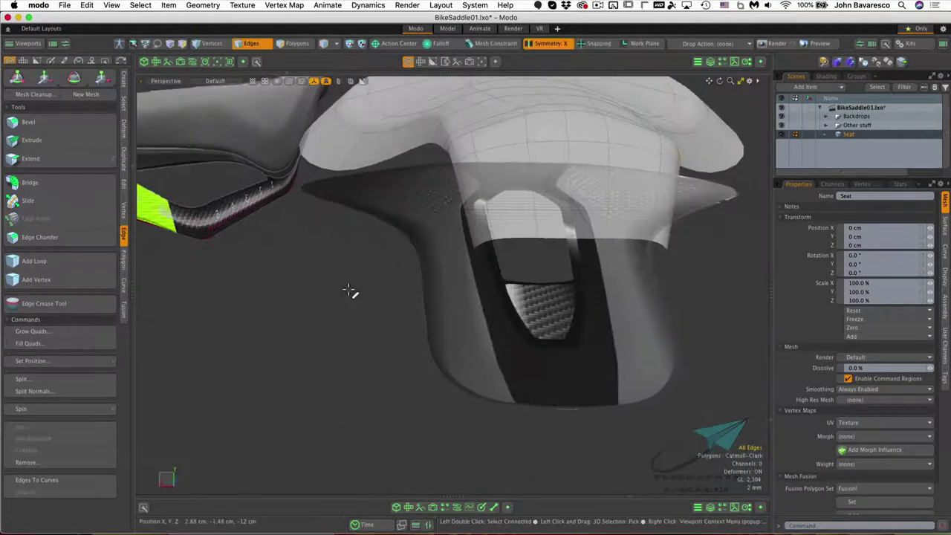
Turn off subdivision, select eight edges along both sides of the wing-to-nose transition and straighten them to 0% Y and Z scale around the selection
key("Tab")
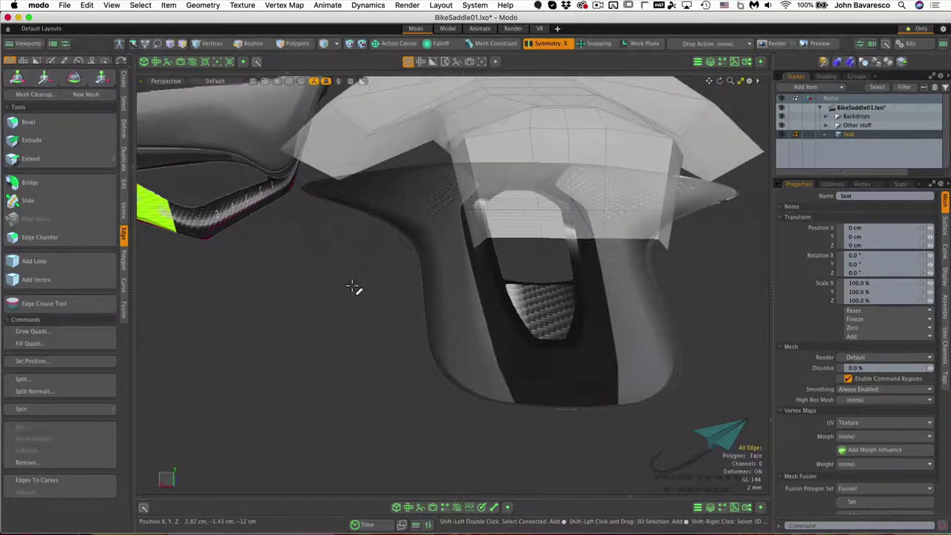
left_click_drag(443, 142, 473, 93, "alt")
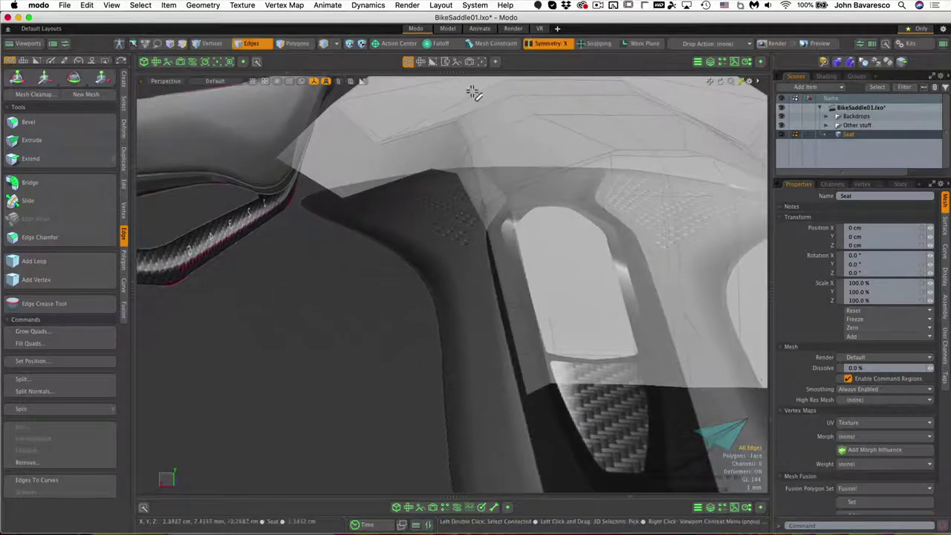
left_click(471, 132, "shift")
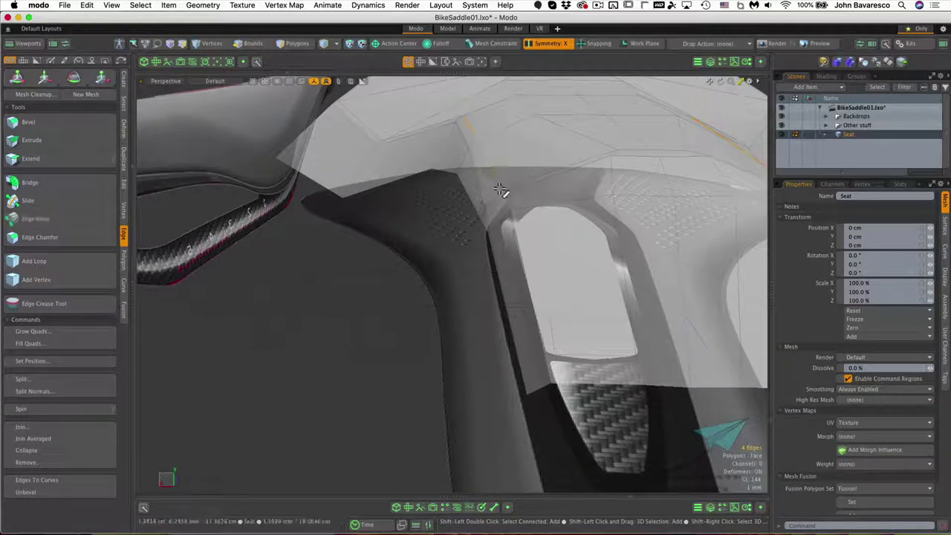
left_click_drag(514, 155, 537, 185, "alt")
left_click_drag(501, 156, 494, 191, "alt")
key("r")
left_click_drag(504, 146, 452, 159, "alt")
left_click(403, 46)
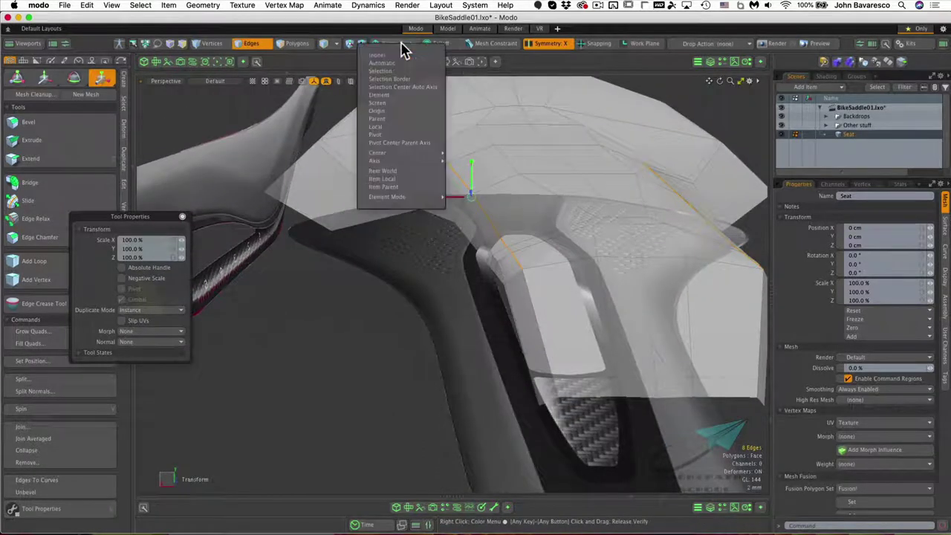
left_click(413, 59)
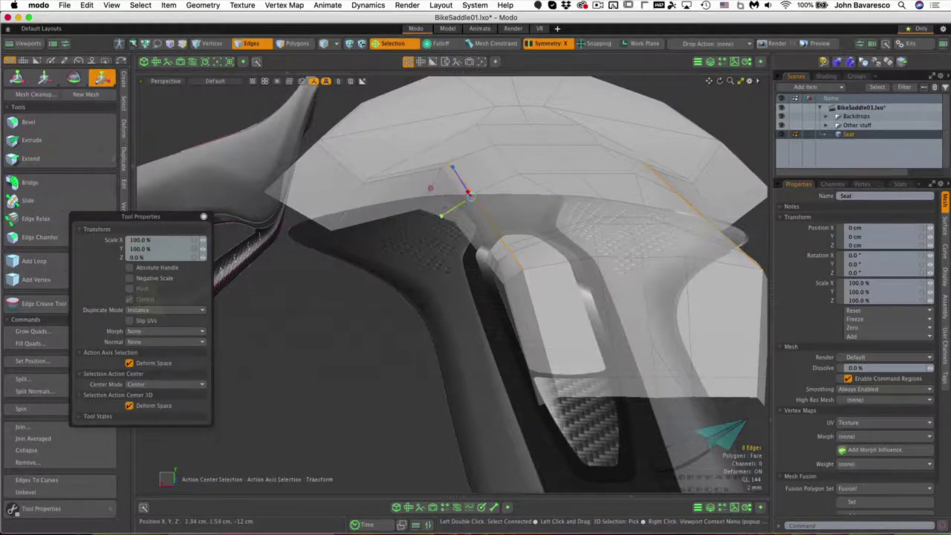
left_click_drag(511, 202, 566, 273, "ctrl+alt")
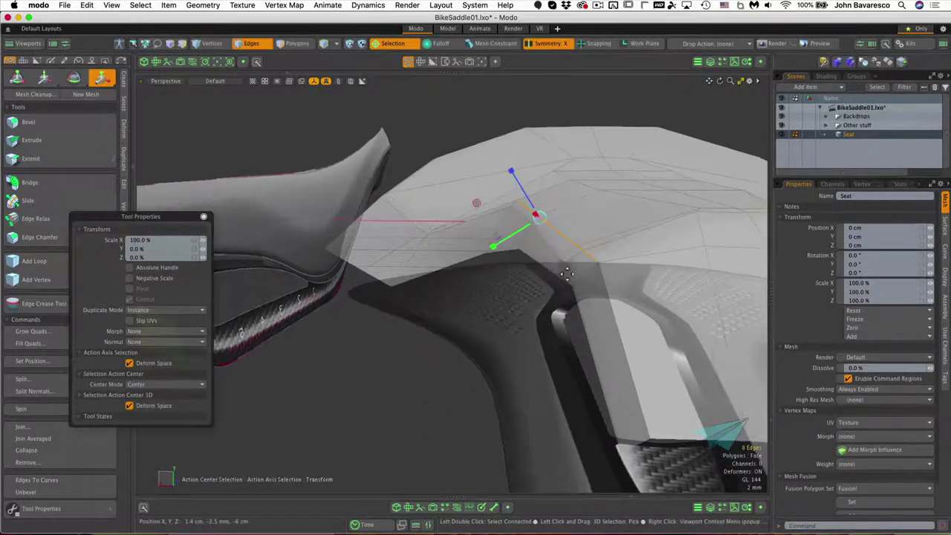
key("q")
Select the edge at the nose's inner underside with its mirrored counterpart and slide the pair by about -47.6%
left_click(566, 273)
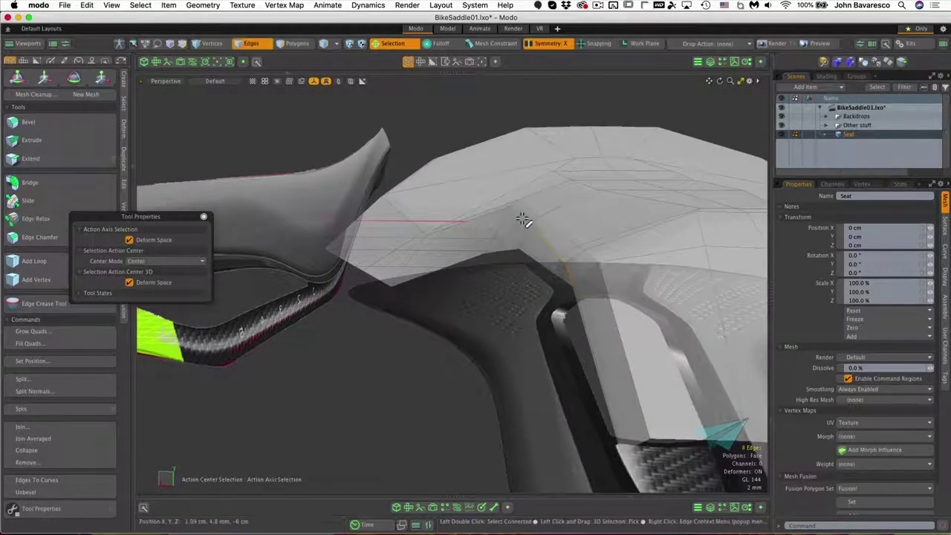
left_click_drag(594, 206, 551, 237, "alt")
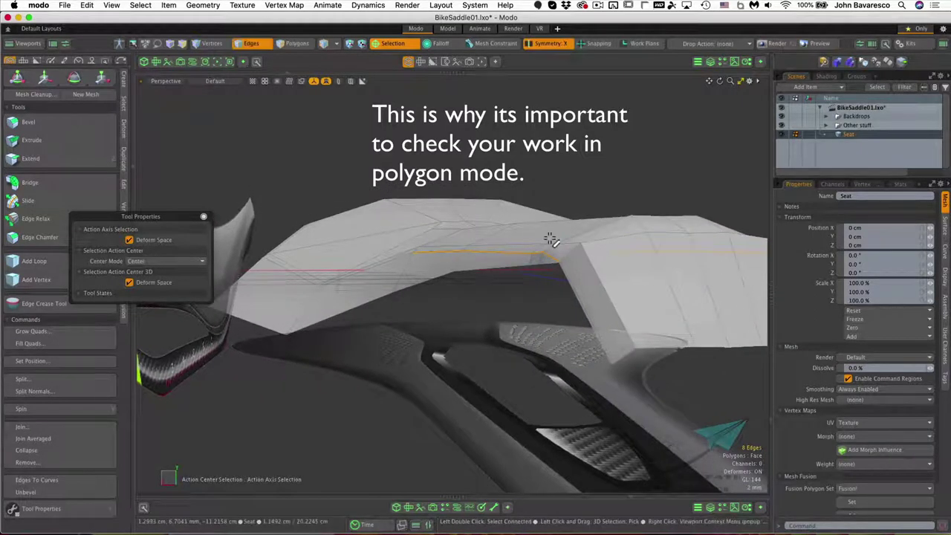
key("3")
left_click(251, 43)
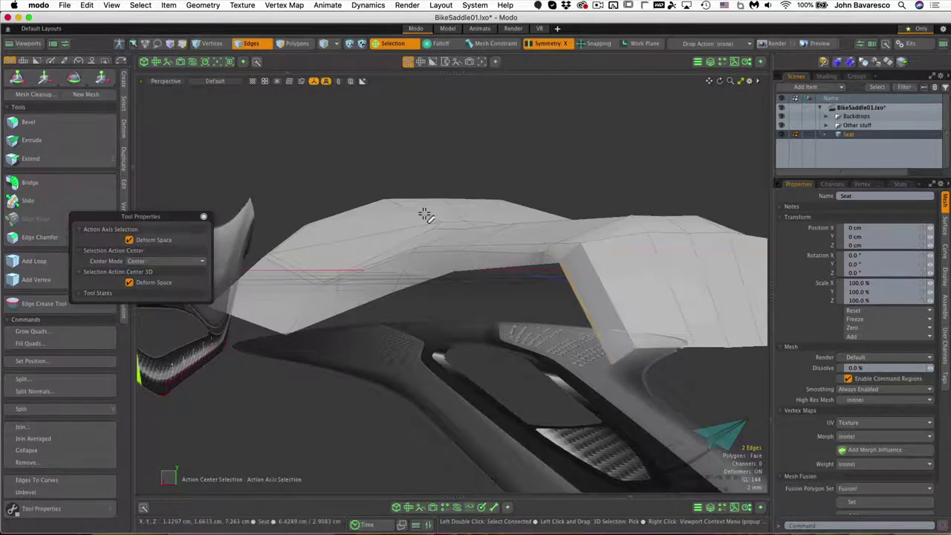
key("alt+s")
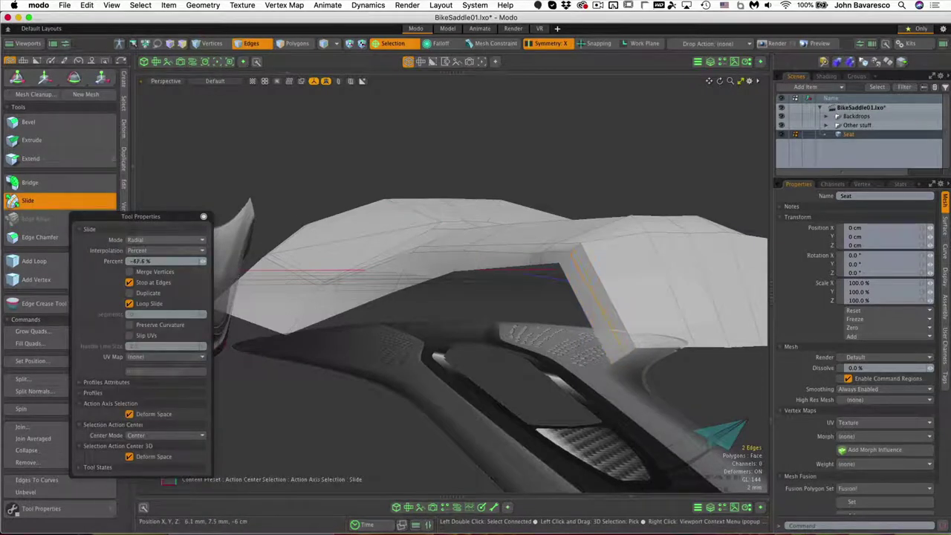
left_click_drag(600, 255, 600, 231, "alt")
key("space")
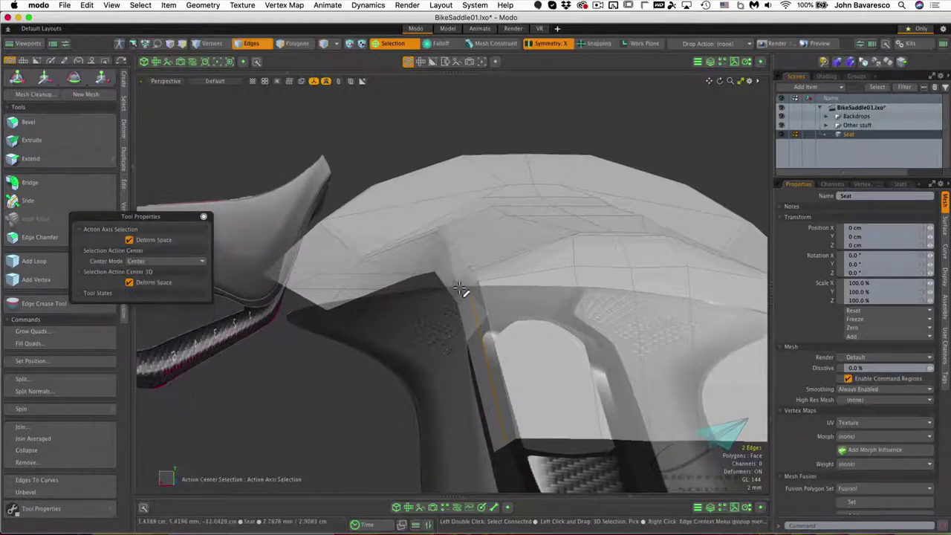
Reselect the eight wing-to-nose transition edges, straighten them to 0% Y and Z scale, and turn subdivision back on
left_click(439, 237, "shift")
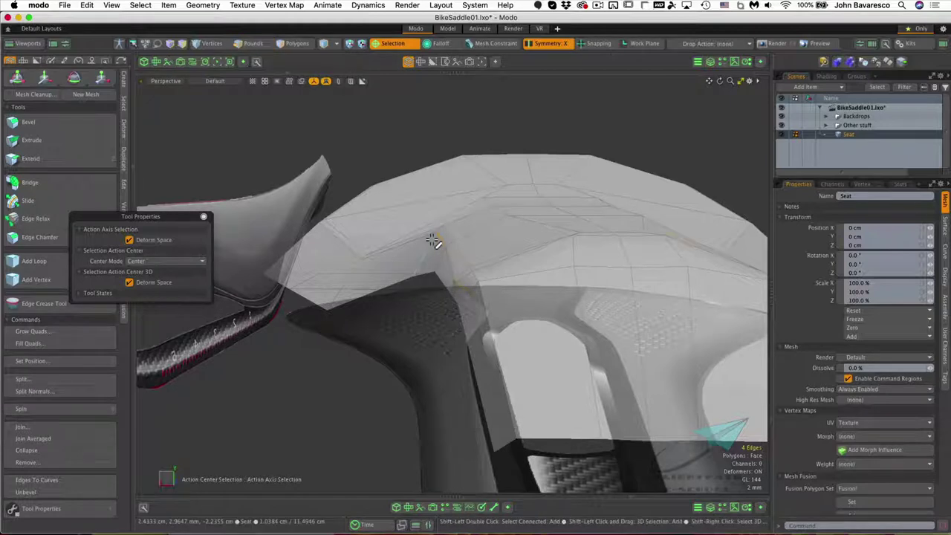
left_click(432, 242, "shift")
key("y")
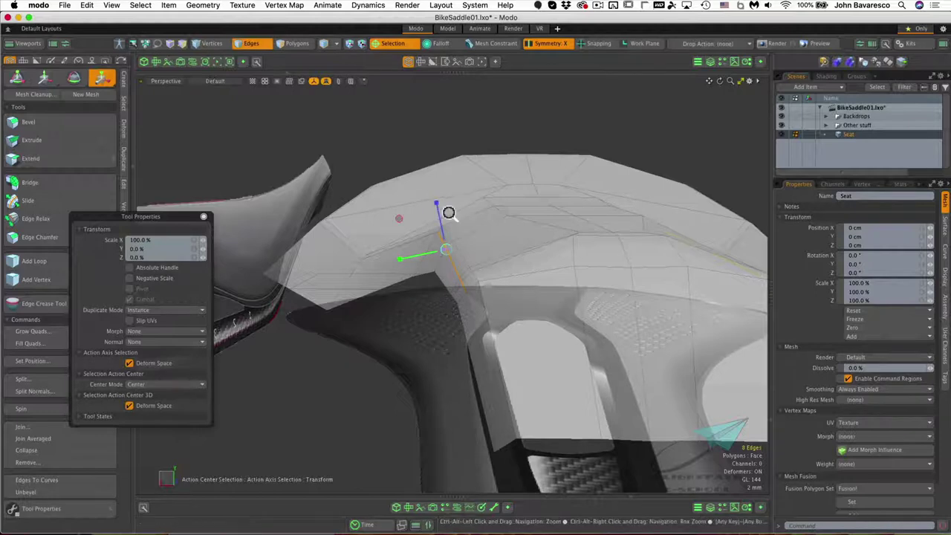
left_click_drag(448, 212, 503, 204, "alt")
key("space")
key("shift+Tab")
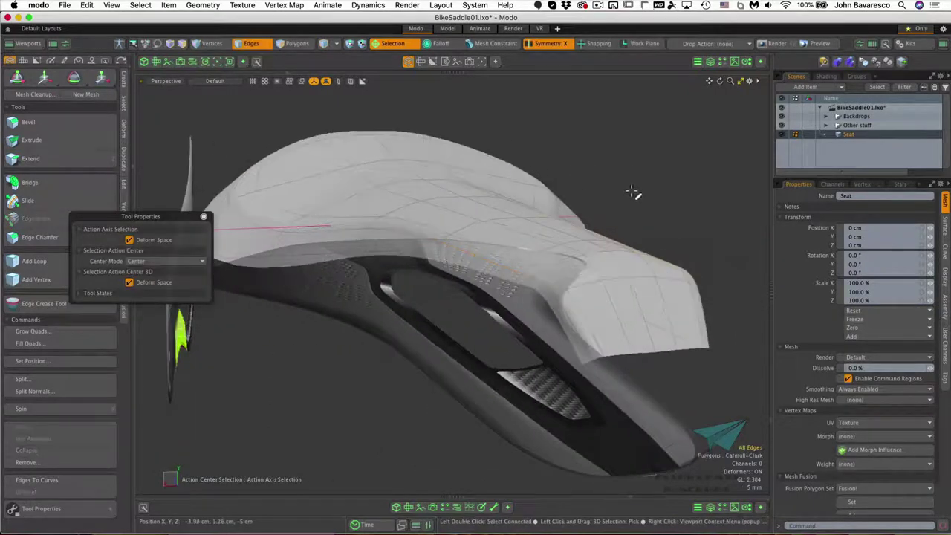
mouse_move(587, 213)
left_mouse_down("alt")
mouse_move(596, 211)
mouse_move(573, 210)
left_mouse_up("alt")
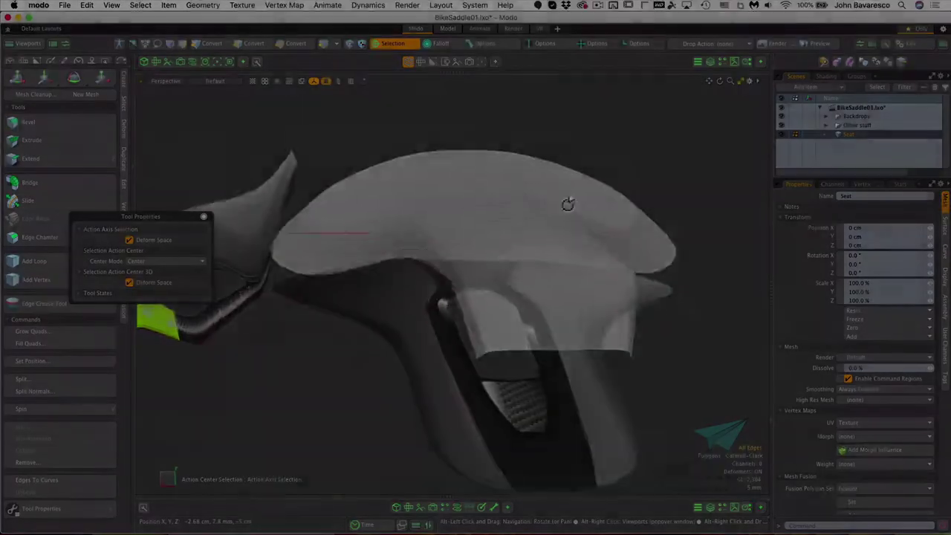
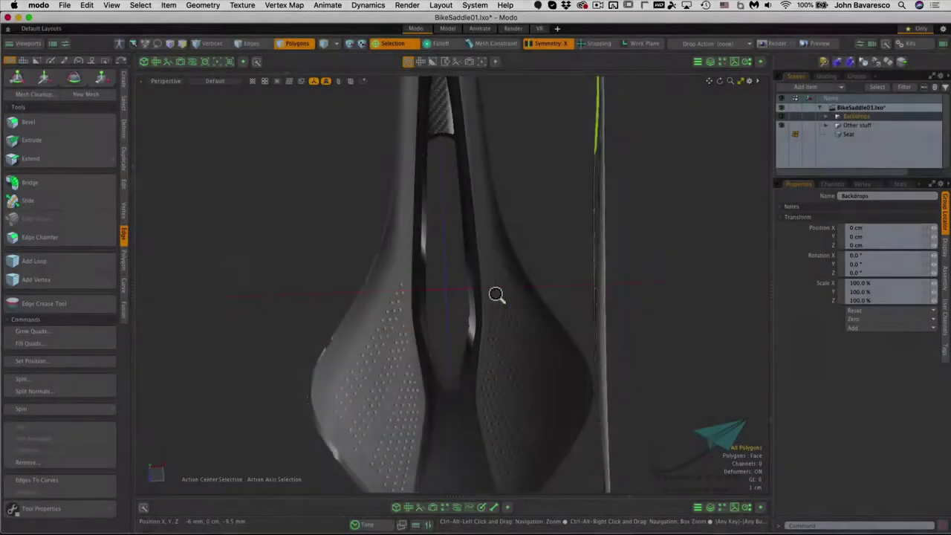
Show the Seat mesh and select the eight polygons covering the saddle's central channel
left_click_drag(497, 294, 463, 285, "ctrl+alt")
left_click_drag(445, 242, 529, 269, "alt")
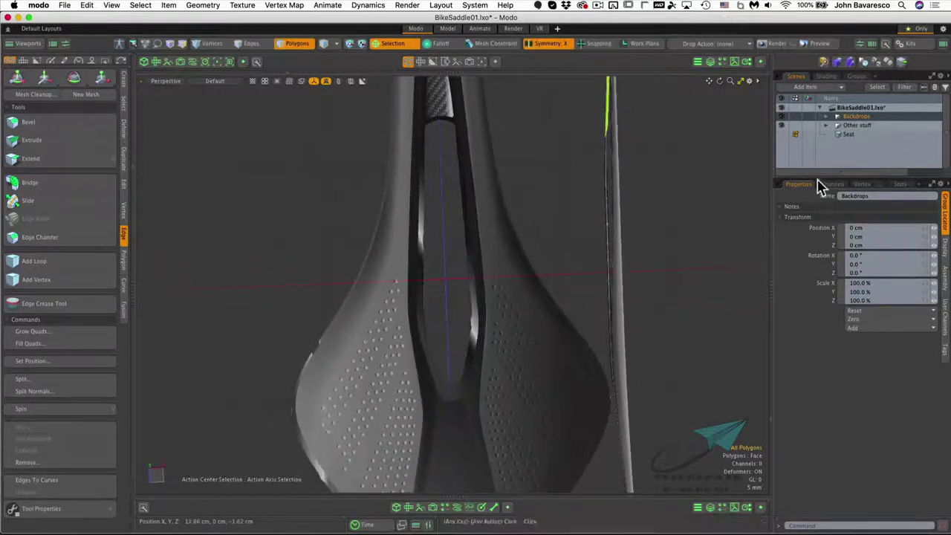
left_click(781, 135)
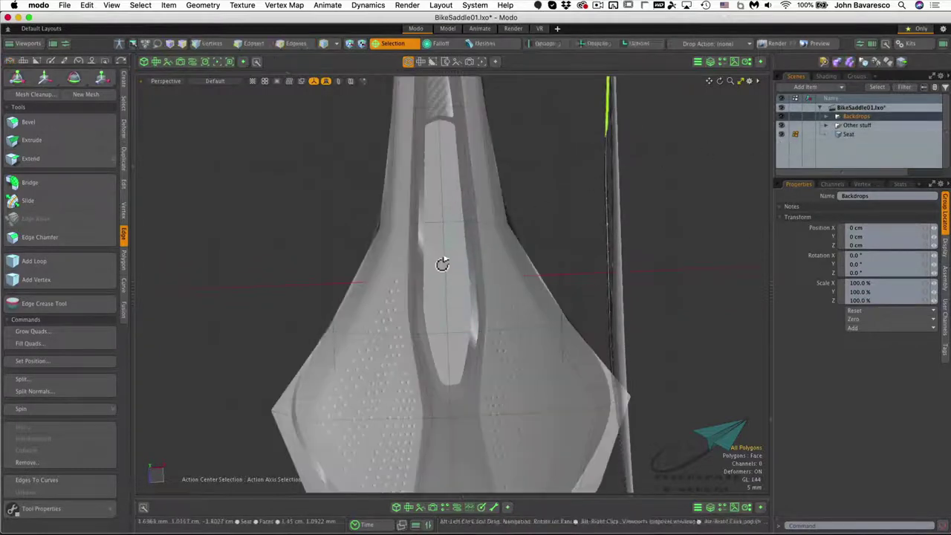
left_click_drag(450, 274, 439, 296, "ctrl+alt")
left_click_drag(438, 296, 446, 362, "alt+shift")
left_click_drag(461, 275, 463, 273, "ctrl+alt")
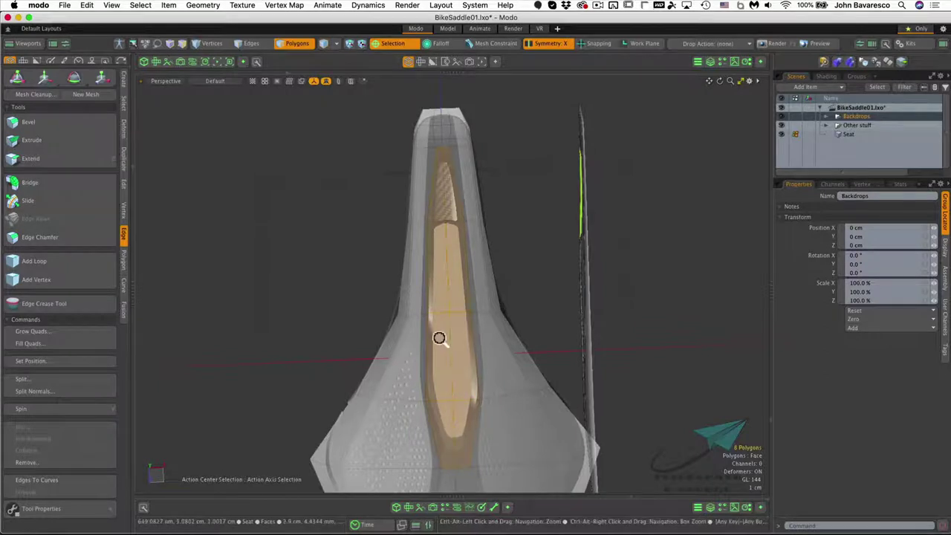
left_click_drag(437, 335, 507, 238, "alt")
Turn off symmetry and hide the RT Side Backdrop
left_click(549, 43)
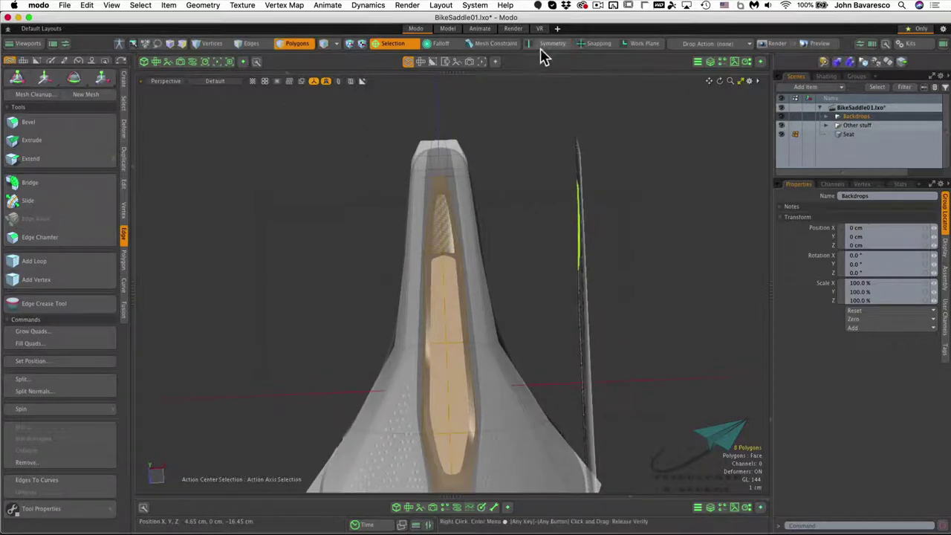
left_click_drag(483, 280, 510, 299, "ctrl+alt")
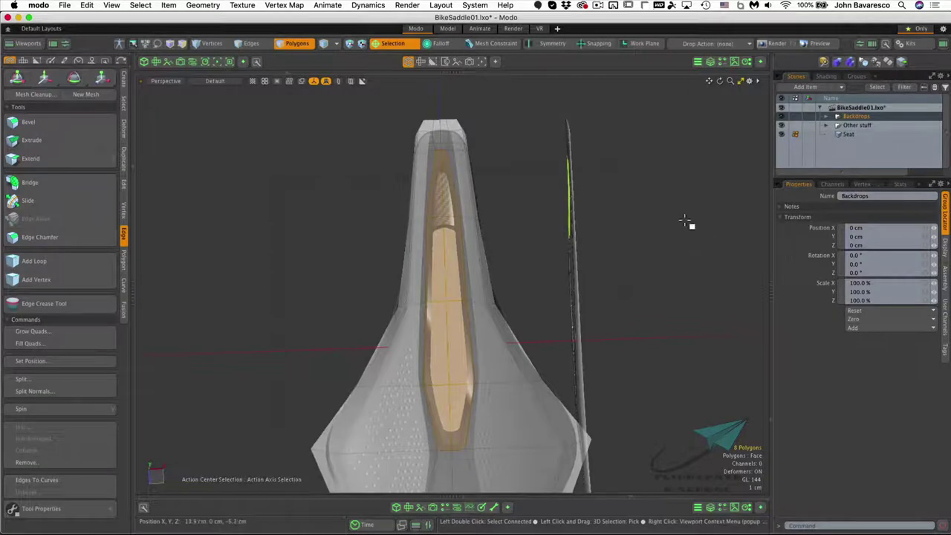
left_click(825, 122)
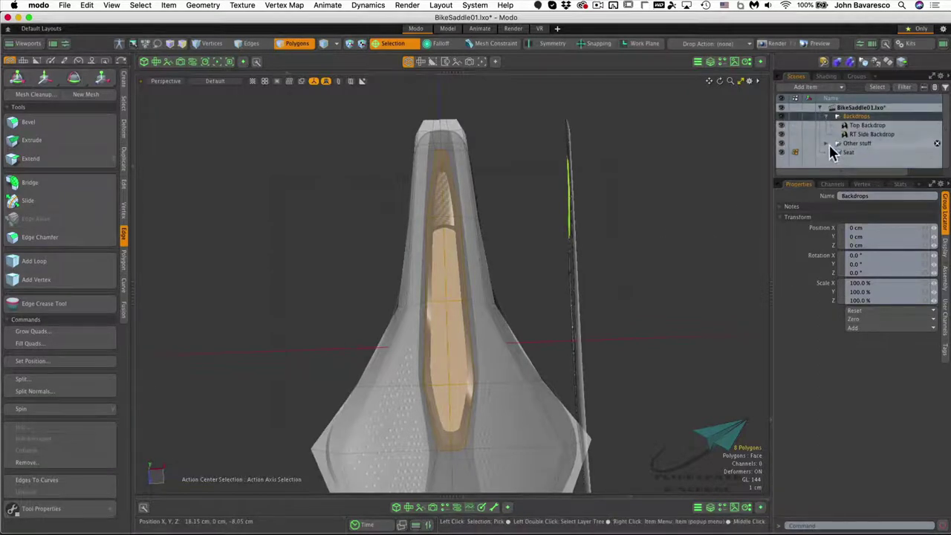
left_click(780, 134)
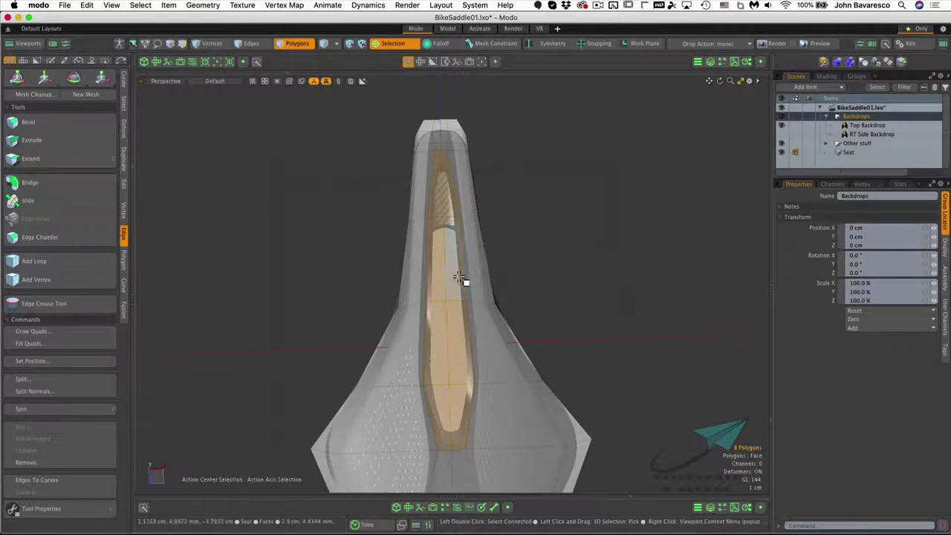
Inset the eight channel polygons with Polygon Bevel, matching the cutout outline on the backdrop in the Top view
scroll(458, 278, "up", 5)
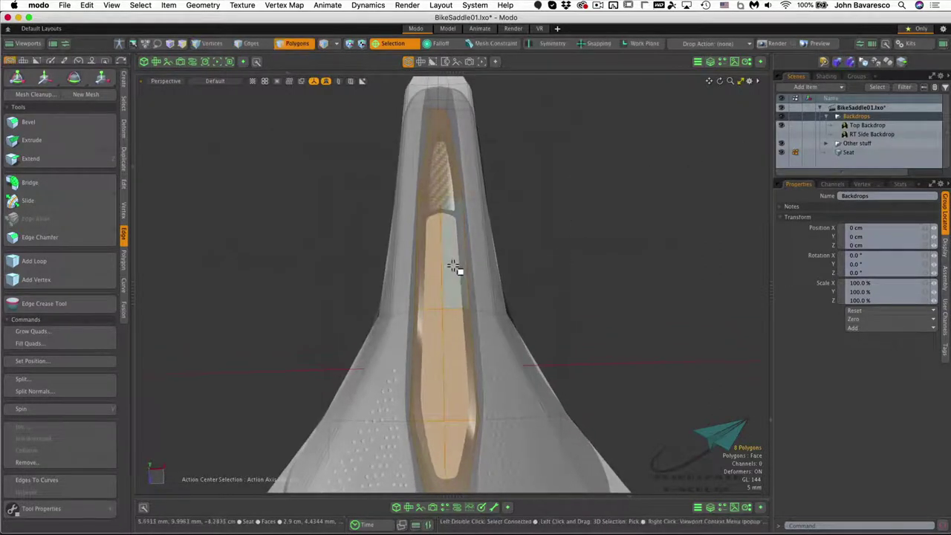
key("w")
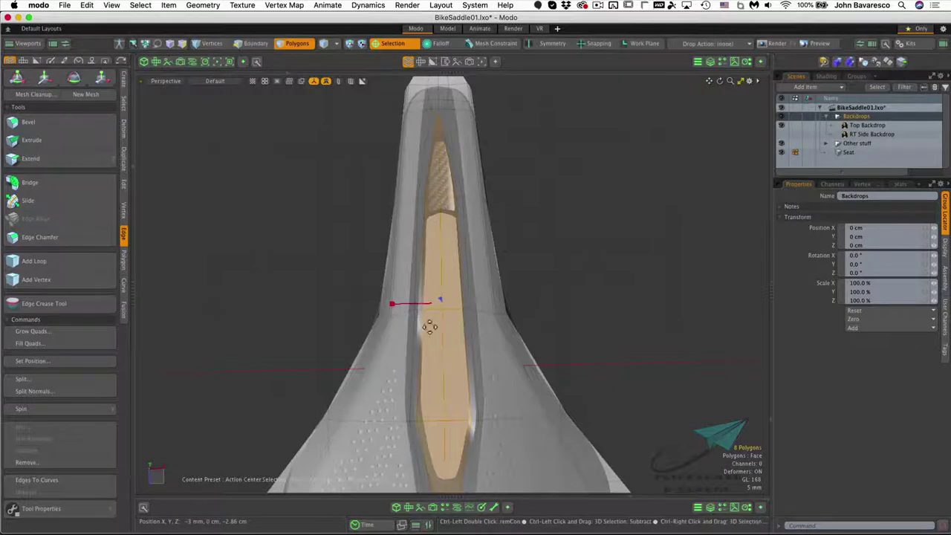
left_click_drag(458, 324, 444, 309, "ctrl+alt")
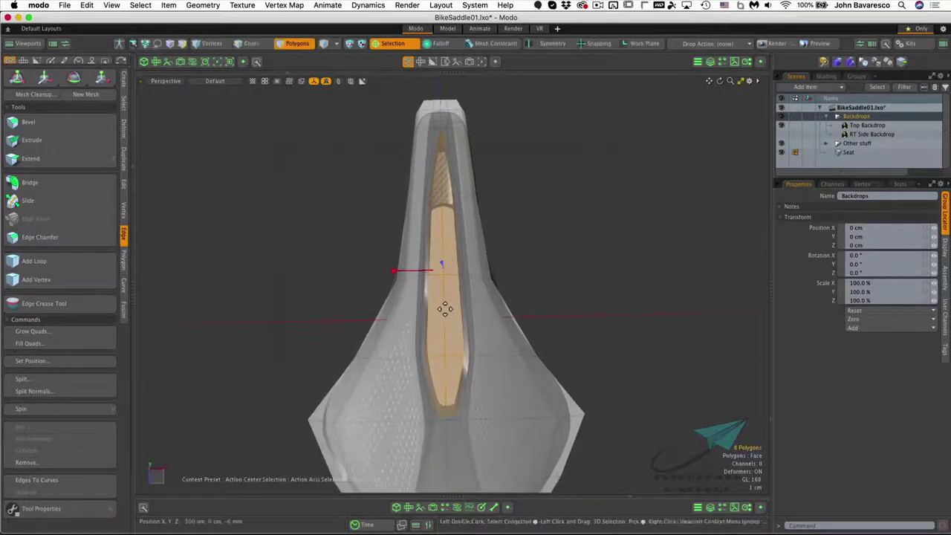
key("ctrl+space")
left_click(456, 270)
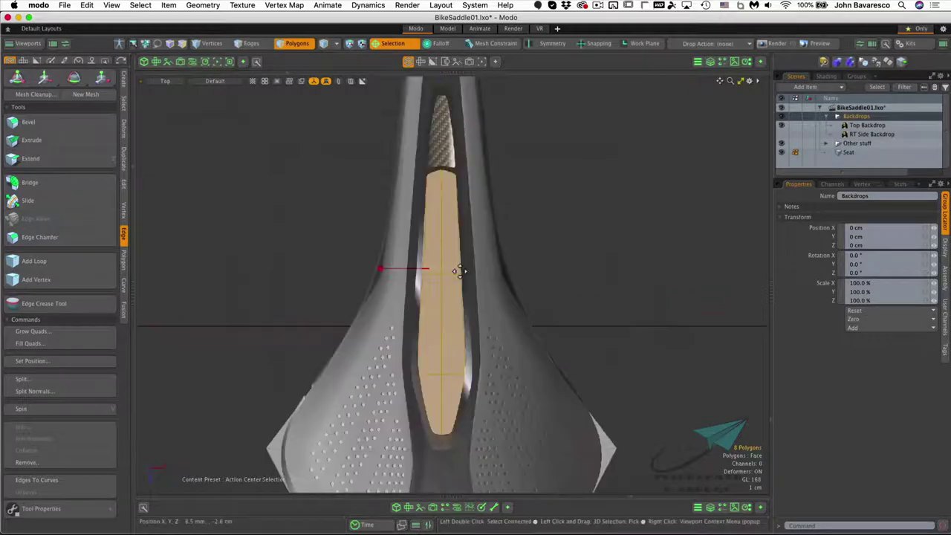
left_click_drag(452, 190, 454, 191, "ctrl+alt")
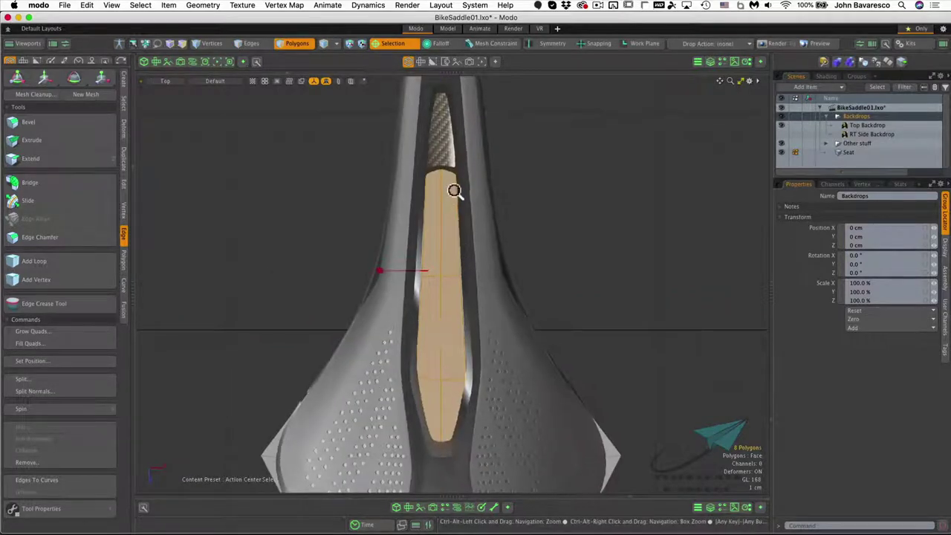
Return to the Perspective view, re-enable X symmetry and widen the inset's narrow front end with Element Move
key("ctrl+space")
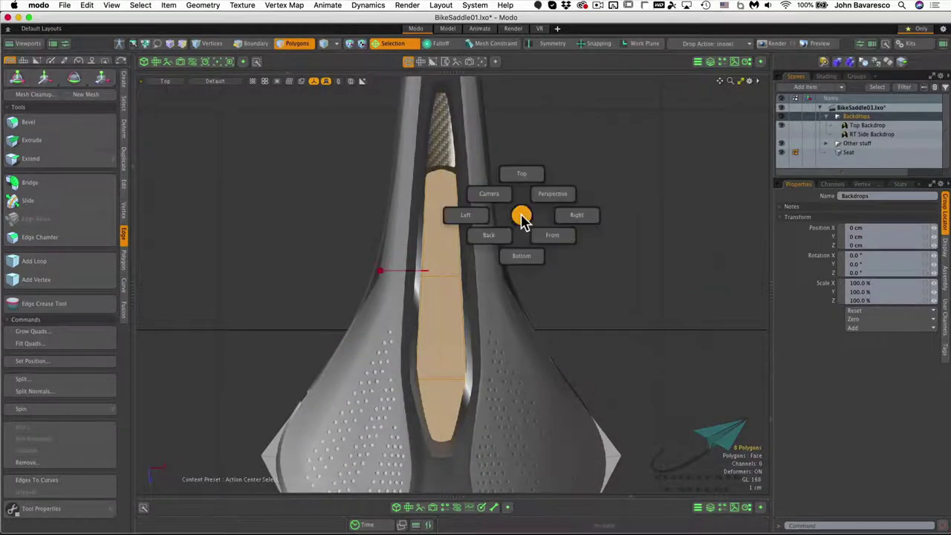
left_click(552, 194)
left_click_drag(450, 212, 565, 198, "alt")
key("3")
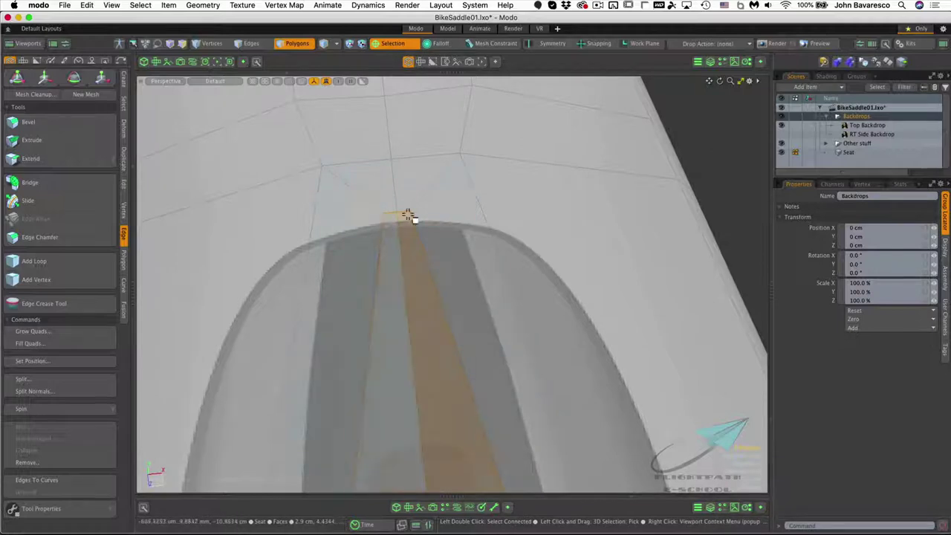
left_click_drag(388, 212, 429, 222, "ctrl+alt")
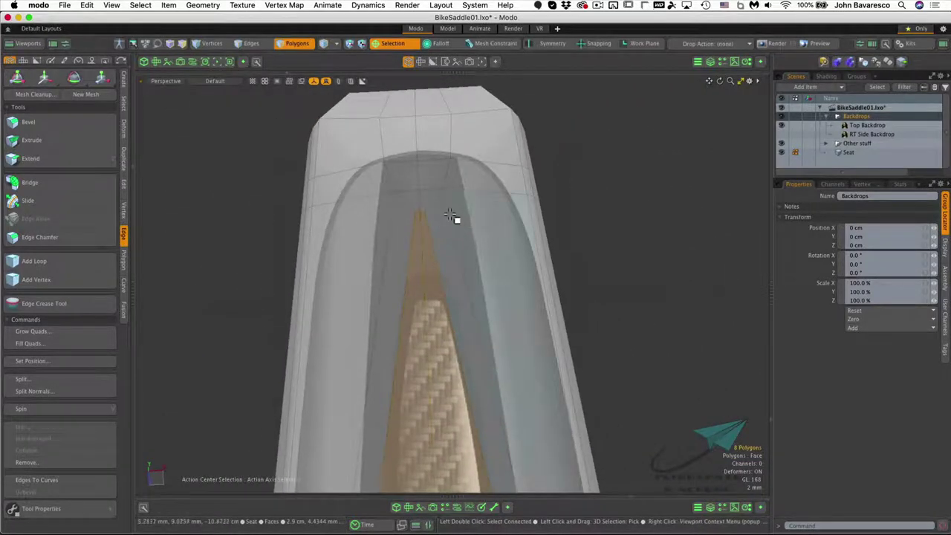
left_click(551, 43)
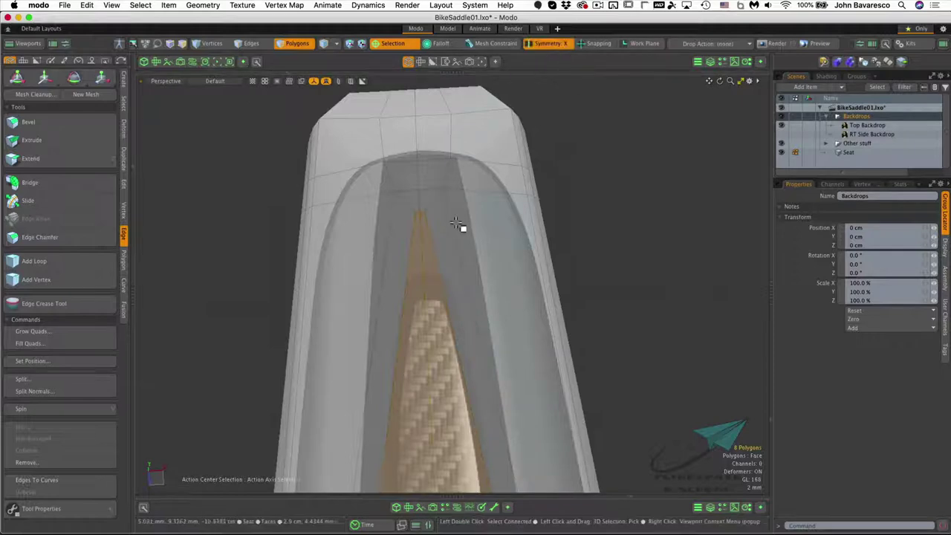
key("t")
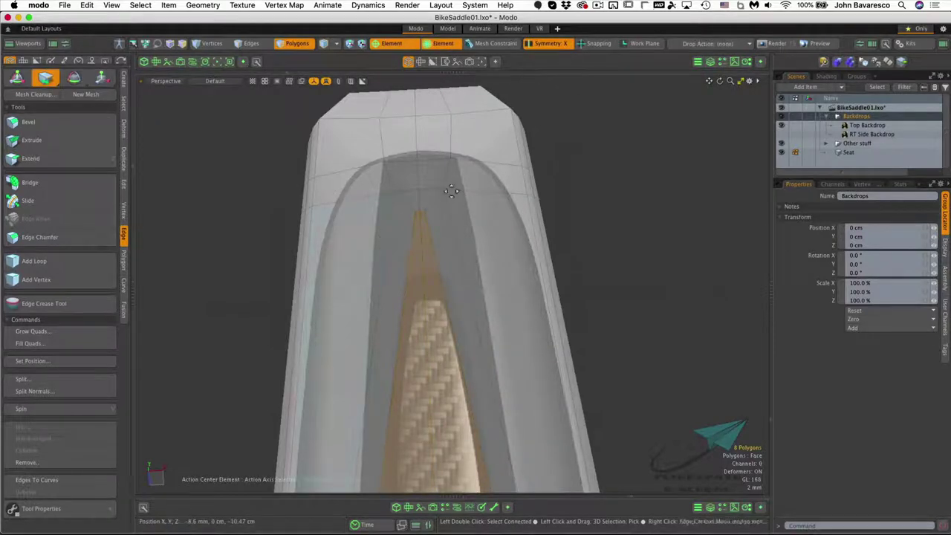
left_click(125, 131)
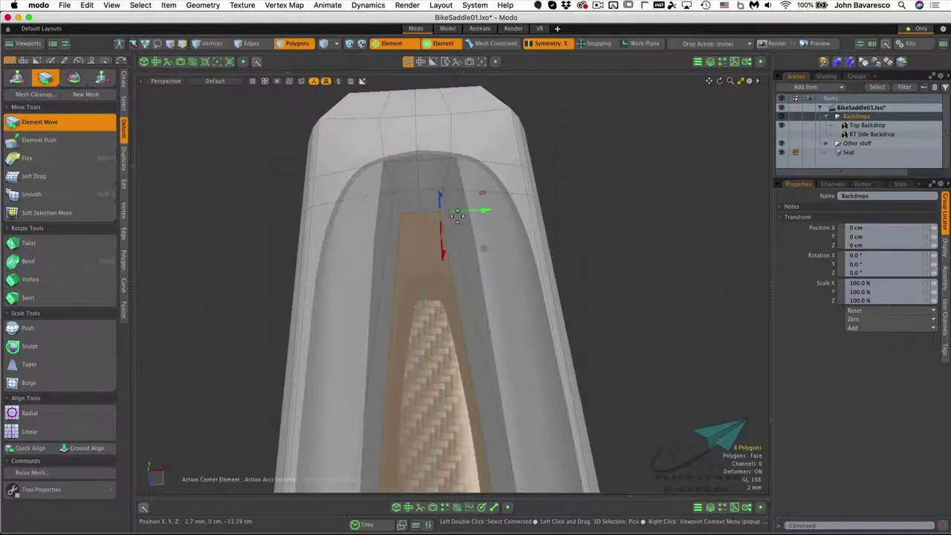
left_click_drag(454, 244, 388, 189, "ctrl+alt")
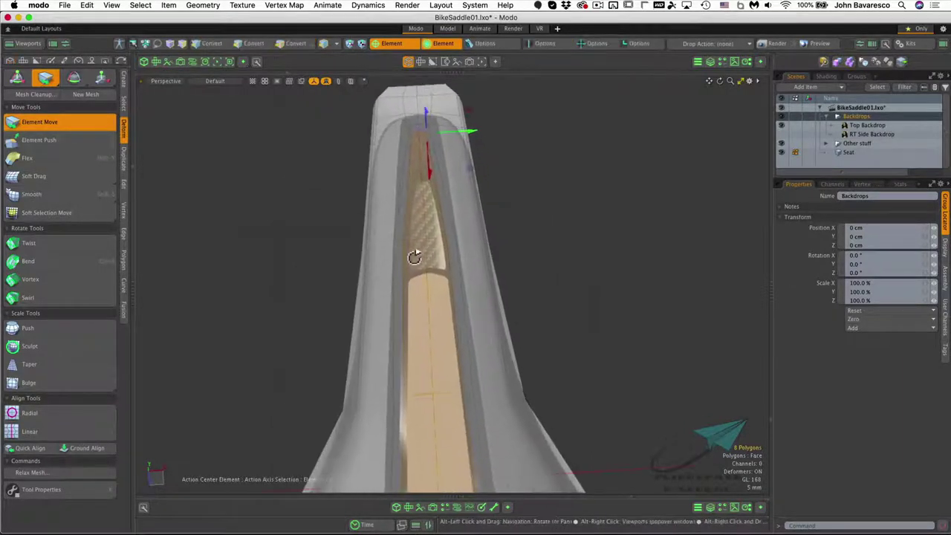
left_click_drag(416, 255, 476, 319, "alt")
Adjust the inset's rear corner vertices against the backdrop in the Top view with Element Move
key("ctrl+space")
left_click(410, 210)
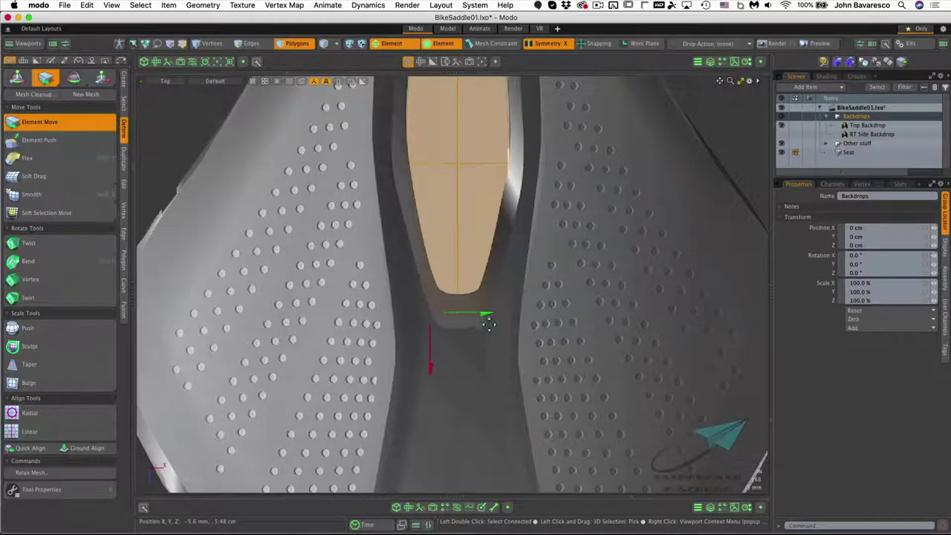
key("q")
left_click_drag(466, 280, 397, 335, "alt")
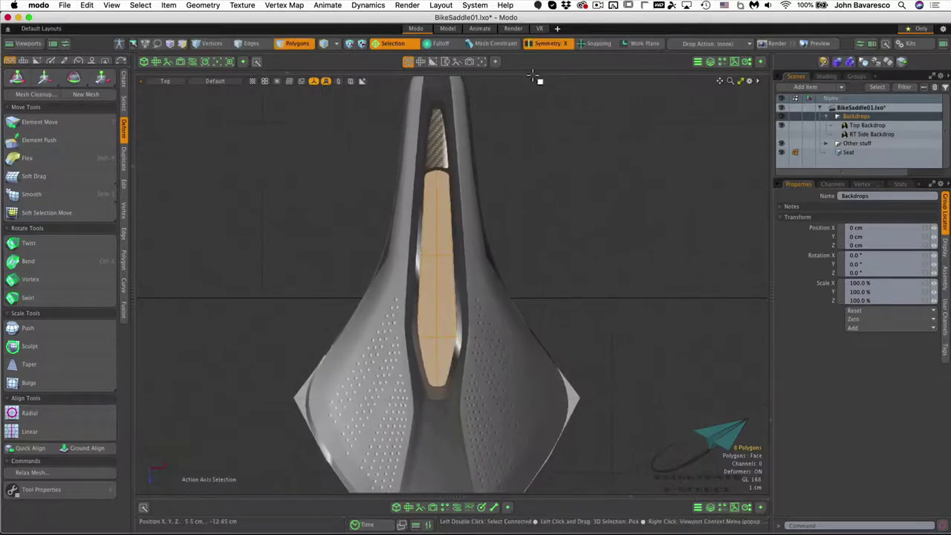
Turn off symmetry and bevel the eight channel polygons downward with a slight inset in the Perspective view
left_click(546, 45)
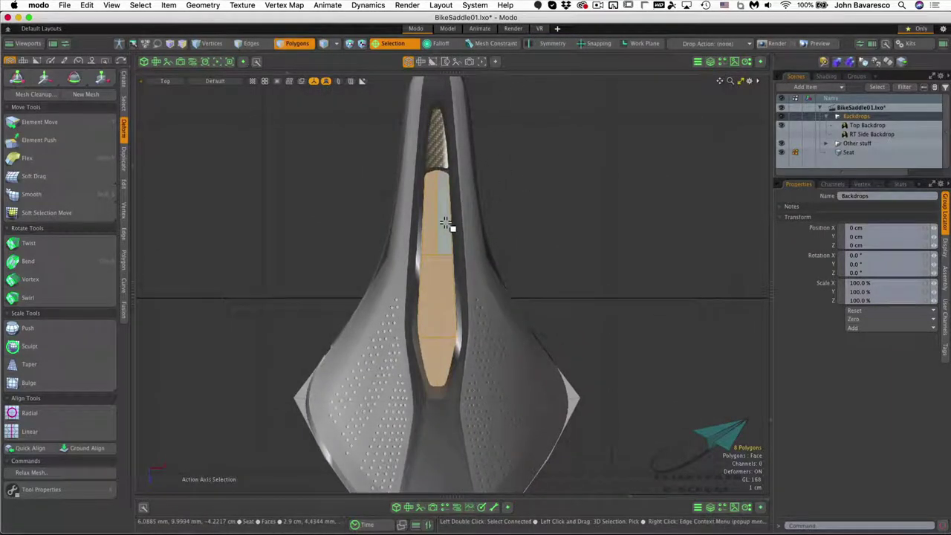
key("ctrl+space")
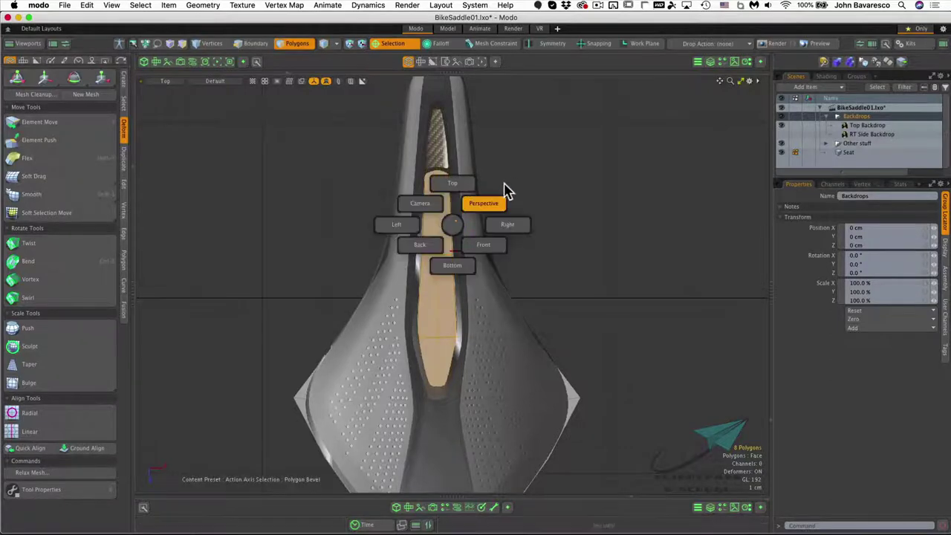
left_click(505, 191)
left_click_drag(480, 218, 431, 206, "alt")
left_click_drag(465, 279, 465, 283)
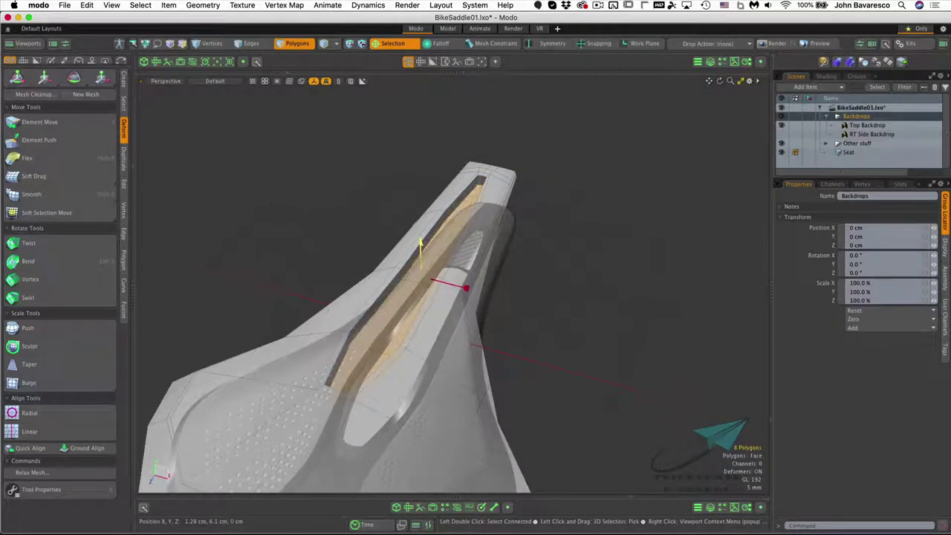
left_click_drag(466, 291, 466, 298)
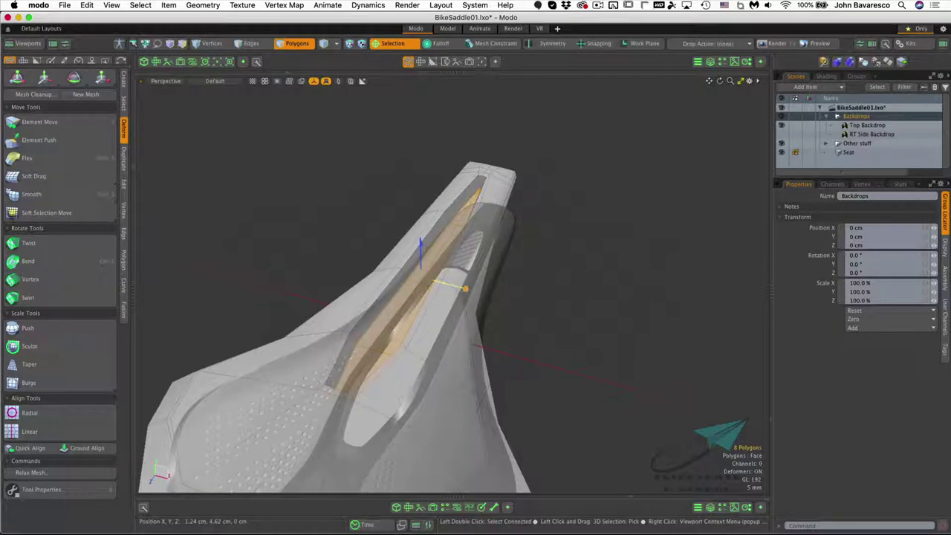
Switch to the Top view and deselect the two front channel polygons, keeping the six over the cutout
left_click_drag(452, 271, 400, 205, "alt")
key("ctrl+space")
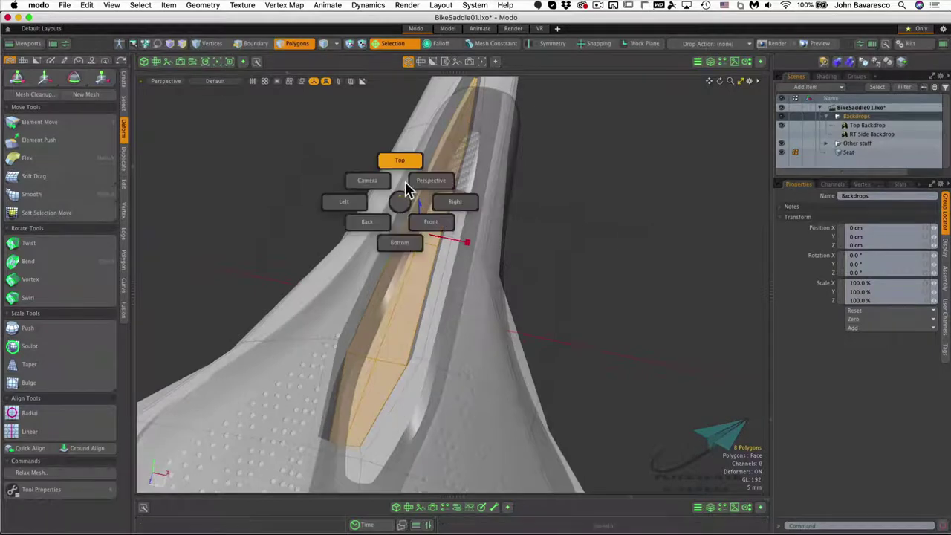
left_click(405, 175)
left_click_drag(401, 183, 403, 246, "ctrl+alt")
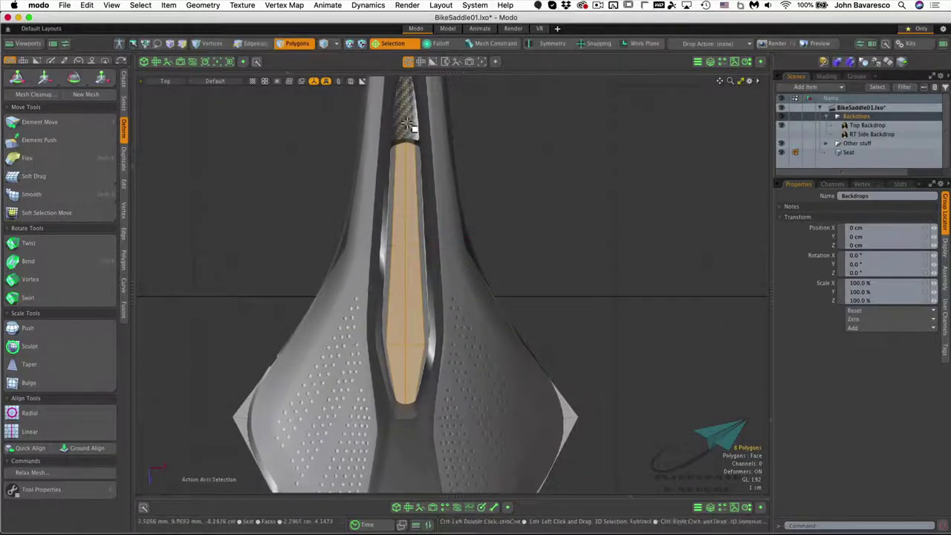
left_click_drag(395, 134, 416, 138, "ctrl")
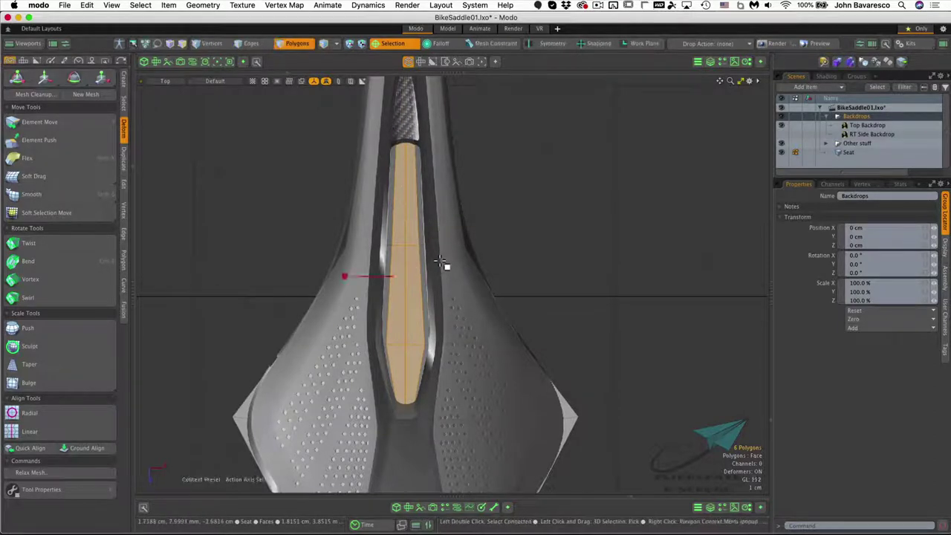
Bevel the remaining six channel polygons deeper with Polygon Bevel, checking the shape in the Perspective view
left_click_drag(466, 242, 438, 258, "ctrl+alt")
left_click_drag(438, 259, 480, 263, "alt+shift")
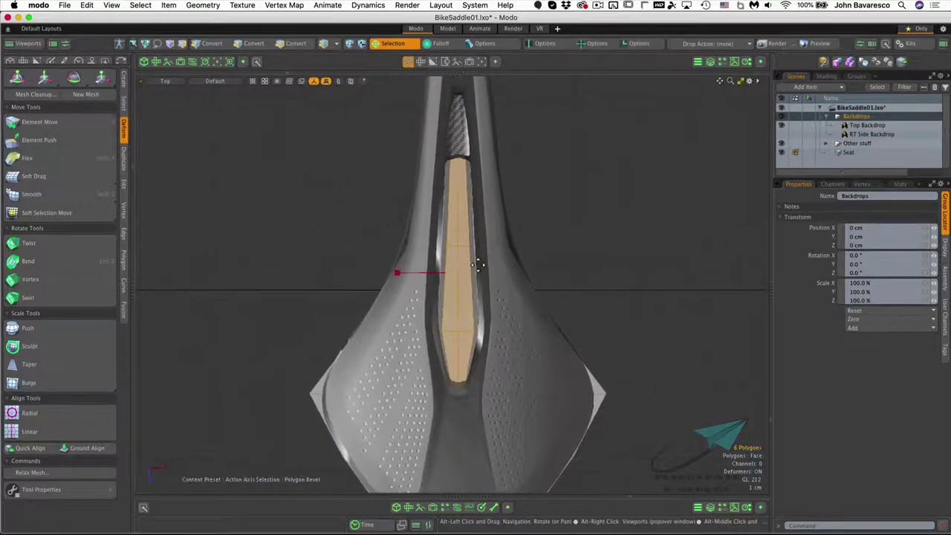
right_click_drag(479, 271, 497, 241, "alt")
left_click_drag(497, 241, 441, 257, "alt")
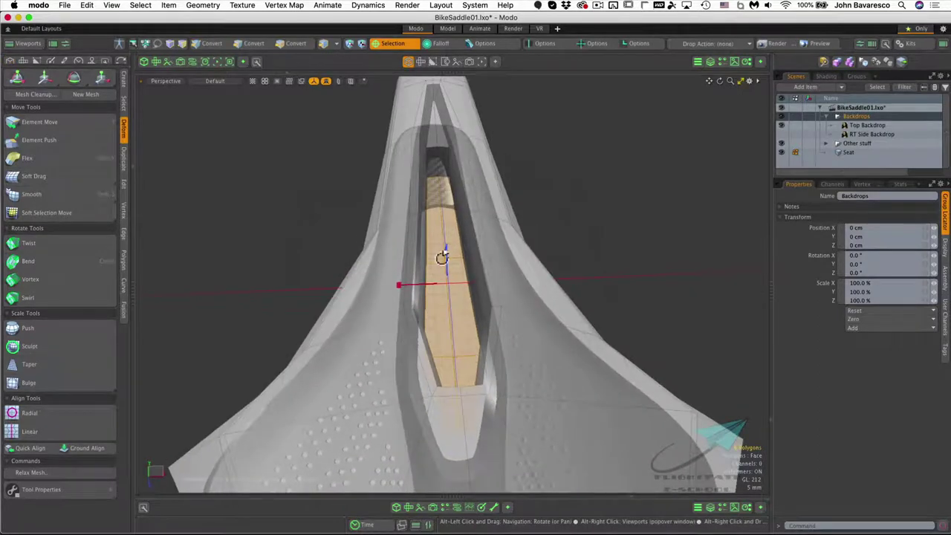
mouse_move(371, 268)
left_mouse_down("alt")
mouse_move(486, 186)
mouse_move(361, 270)
left_mouse_up("alt")
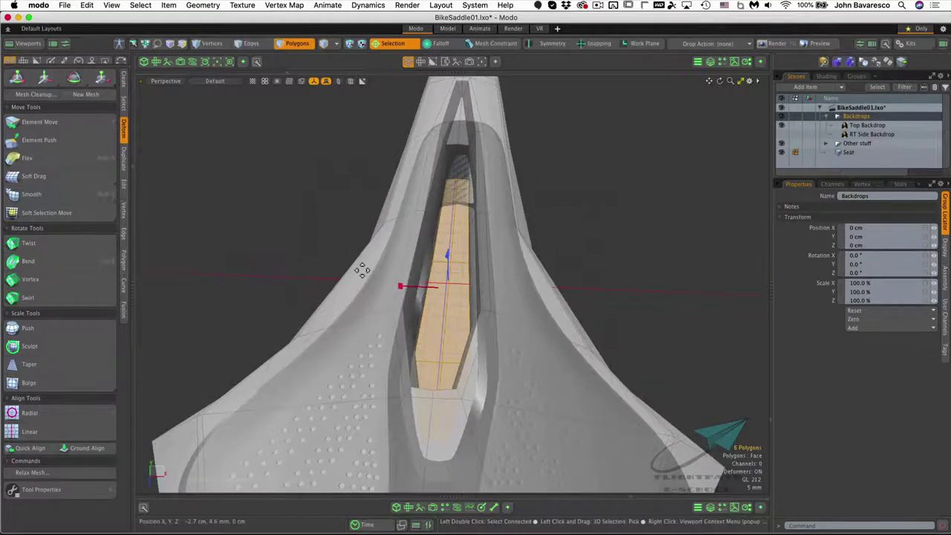
Delete the six polygons to open the cutout, and check the seat from nose to tail with subdivision turned on
left_click_drag(438, 206, 441, 174, "ctrl+alt")
key("Tab")
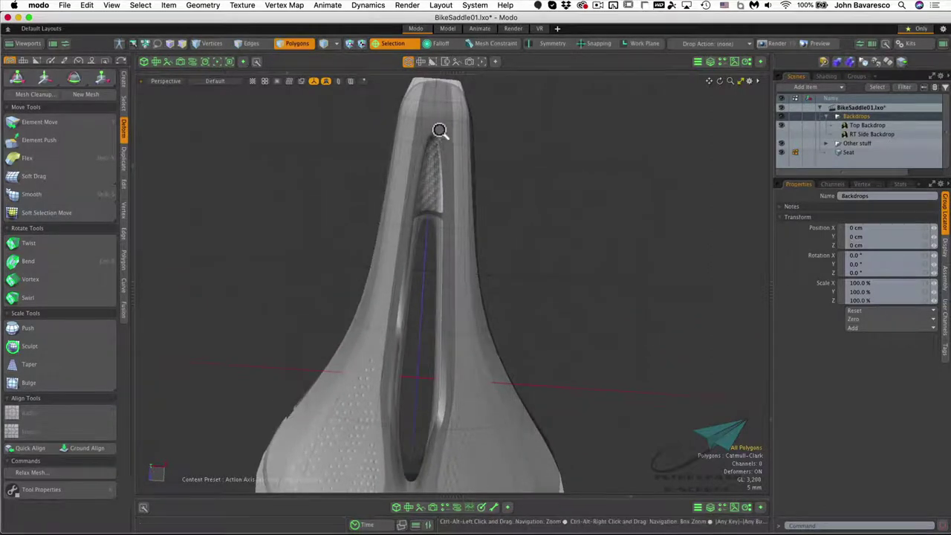
mouse_move(439, 131)
left_mouse_down("alt")
mouse_move(431, 140)
mouse_move(456, 141)
mouse_move(457, 119)
mouse_move(435, 149)
mouse_move(433, 125)
left_mouse_up("alt")
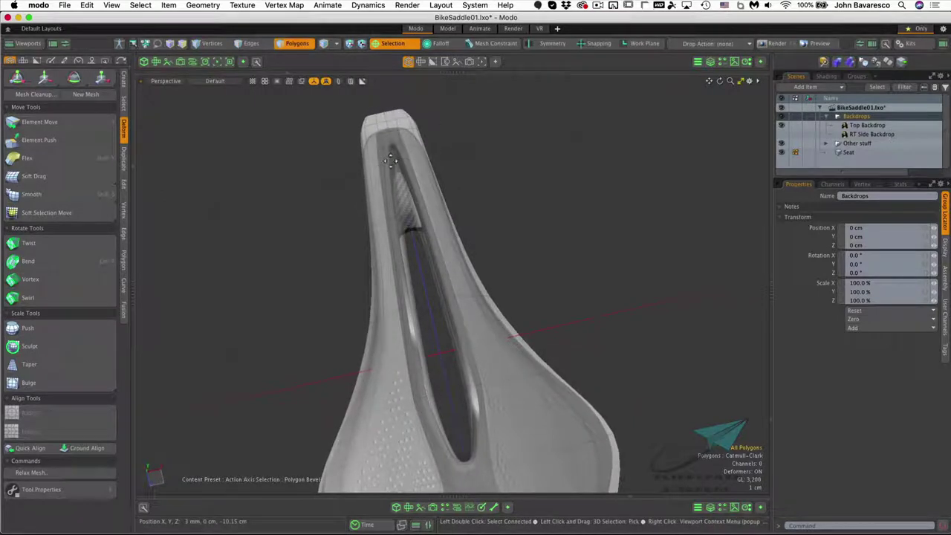
left_click_drag(386, 177, 385, 254, "alt")
left_click_drag(397, 303, 520, 222, "alt+shift")
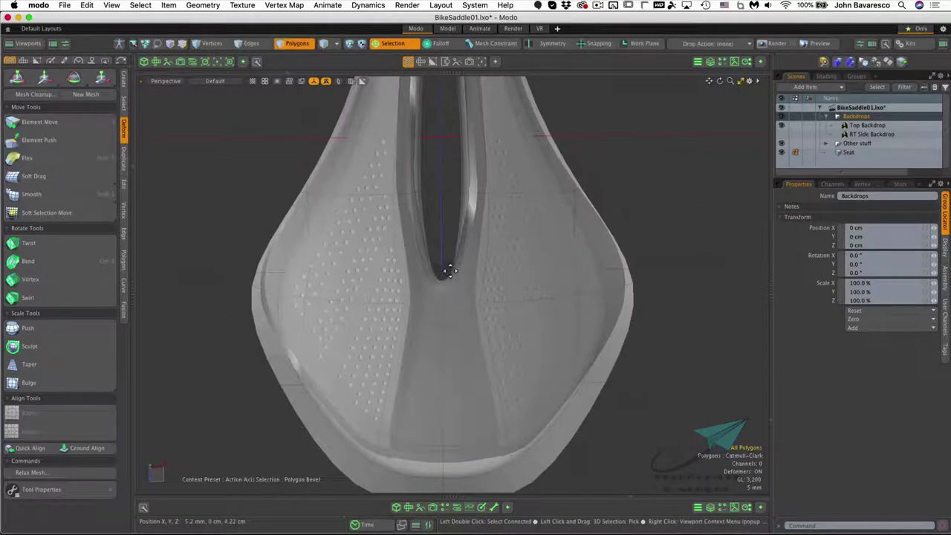
left_click_drag(408, 158, 403, 201, "alt")
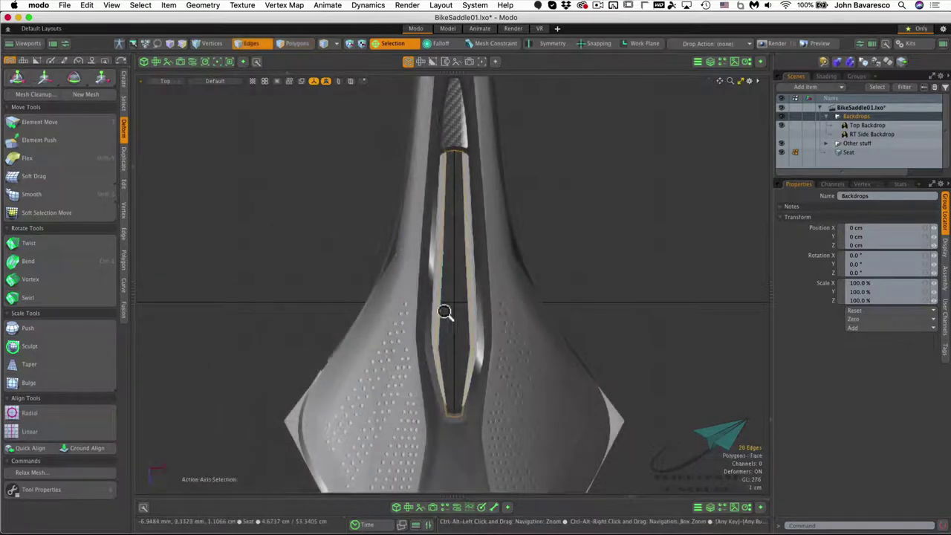
Narrow the cutout's selected inner edge loop across the seat by scaling it with Transform in the Top view
left_click_drag(445, 312, 449, 280, "ctrl+alt")
key("ctrl+space")
left_click(496, 293)
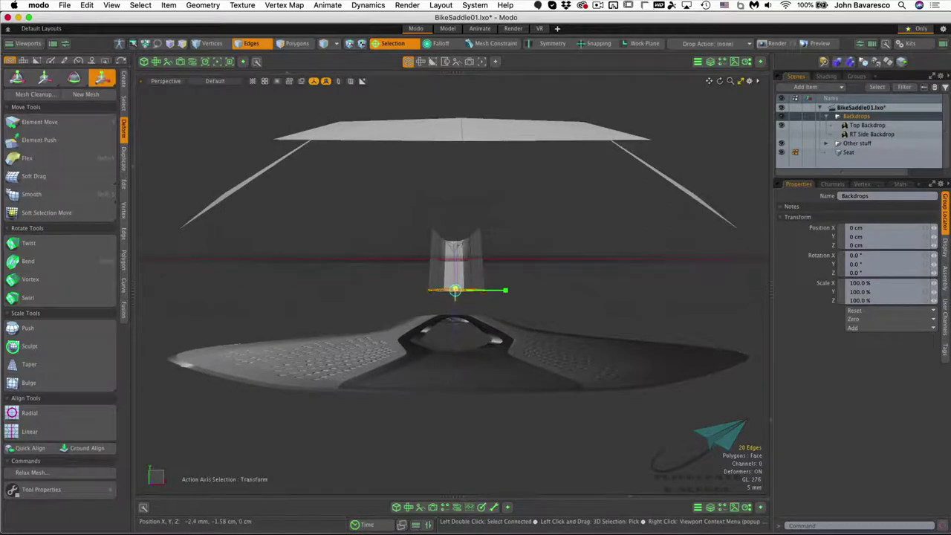
left_click_drag(468, 353, 462, 420, "alt")
key("ctrl+space")
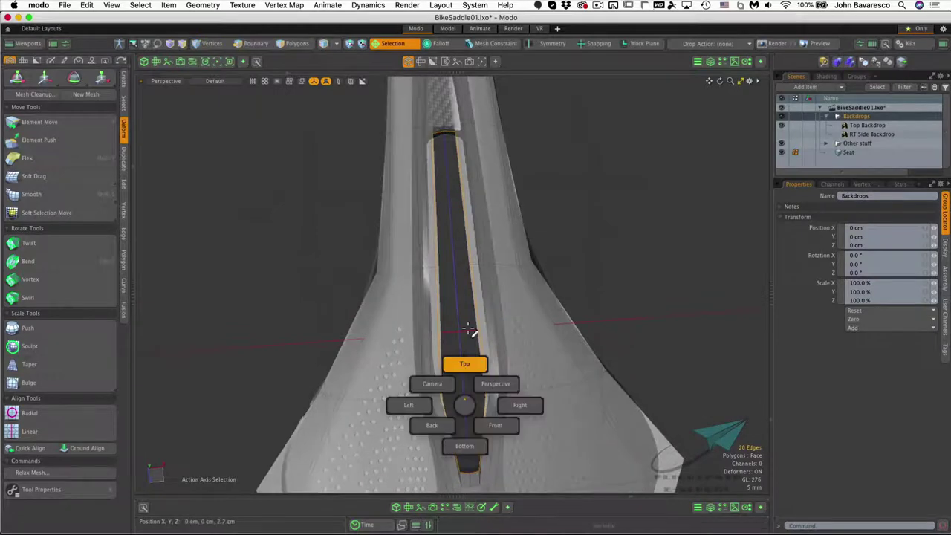
left_click(464, 366)
key("2")
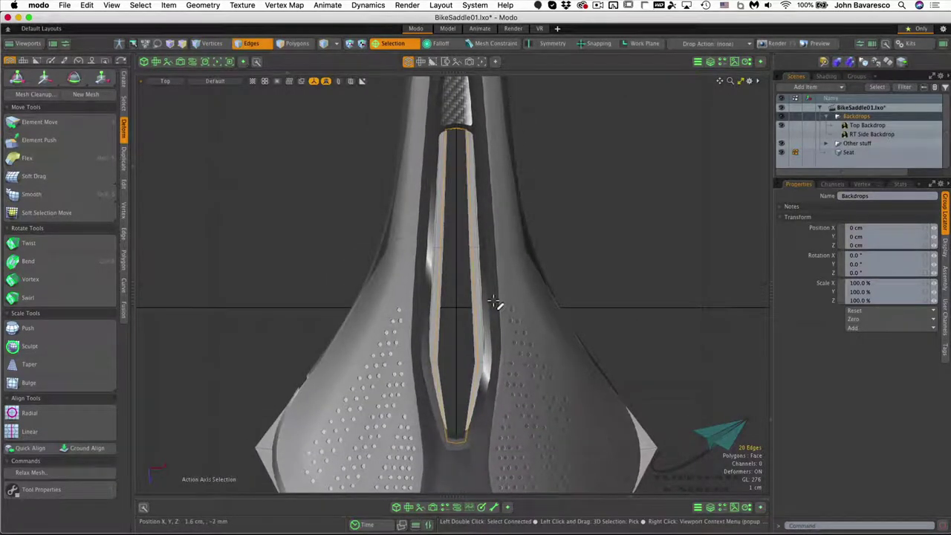
key("w")
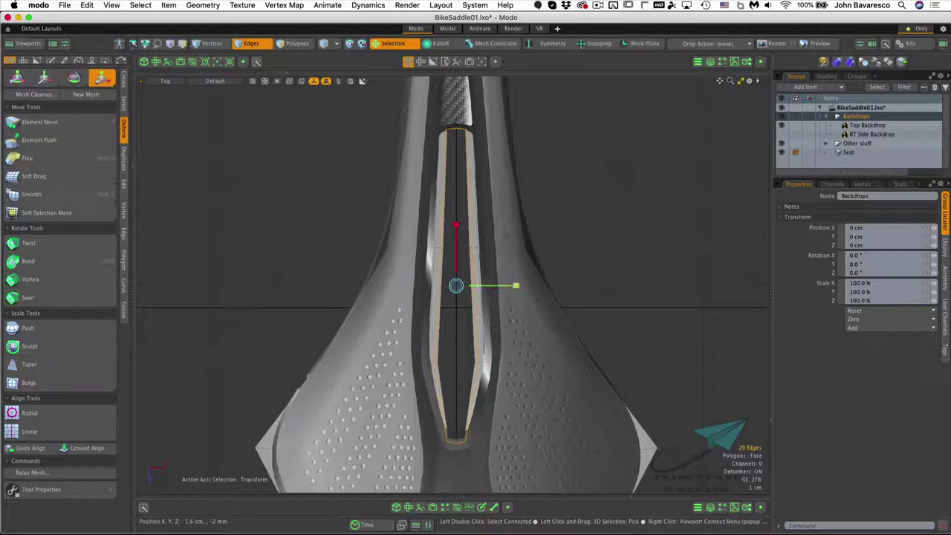
left_click_drag(516, 285, 496, 285)
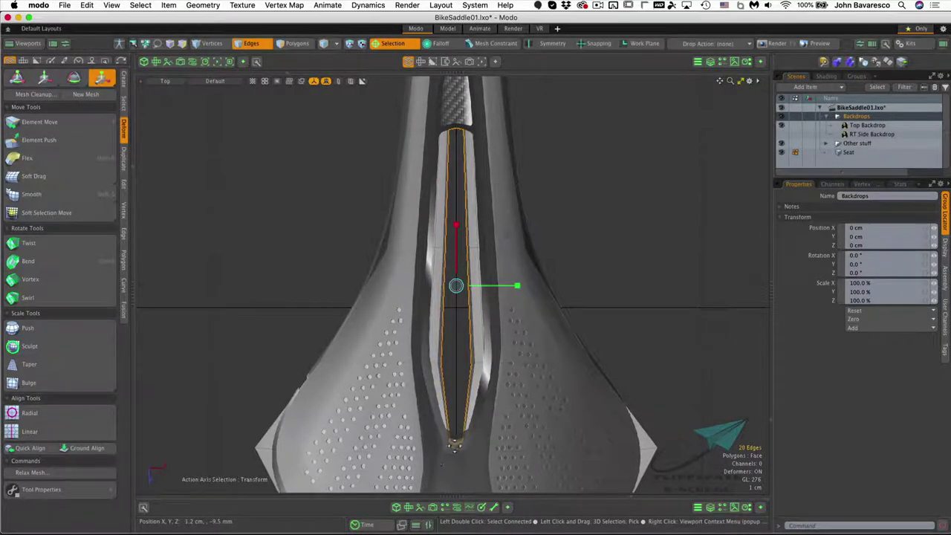
Shorten the inner edge loop lengthwise by scaling it from its front end, and clear the selection in Polygons mode
left_click_drag(455, 445, 475, 462, "ctrl+alt")
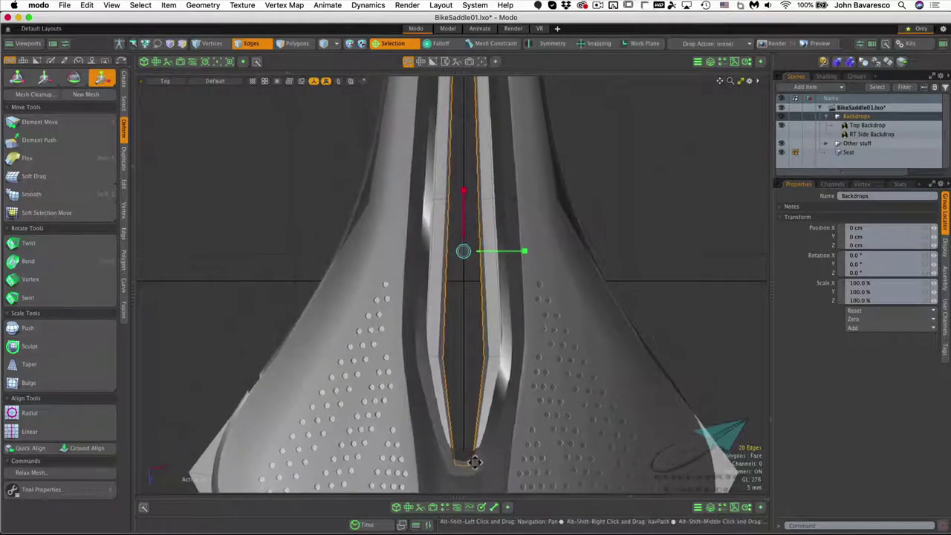
left_click_drag(443, 218, 443, 215, "alt")
left_click_drag(544, 266, 528, 365, "alt+shift")
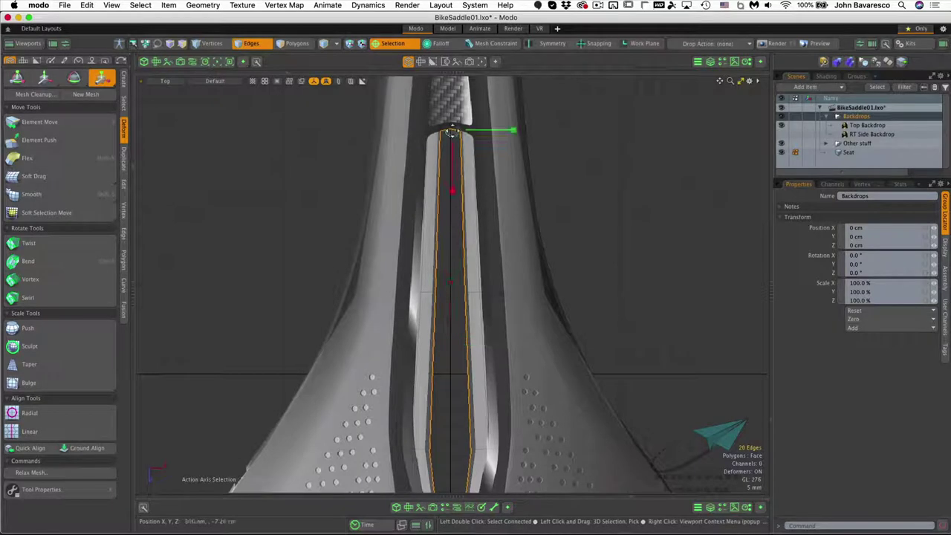
left_click_drag(482, 227, 461, 245, "ctrl+alt")
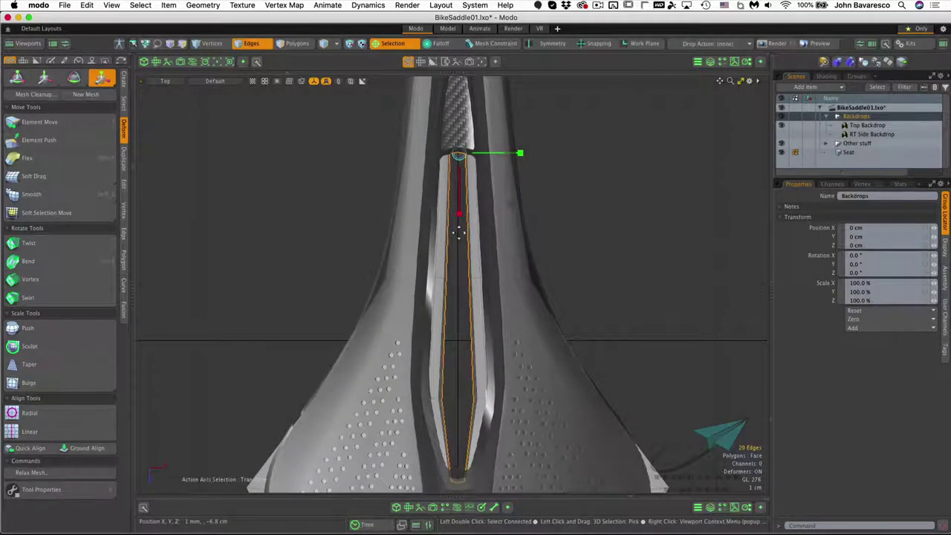
left_click_drag(461, 219, 460, 214)
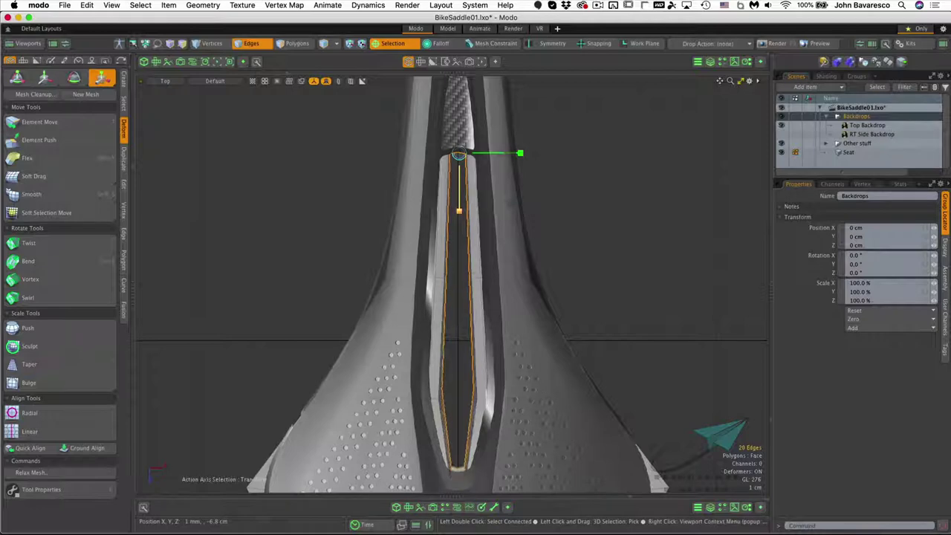
mouse_move(437, 261)
left_mouse_down("ctrl+alt")
mouse_move(448, 265)
mouse_move(442, 261)
left_mouse_up("ctrl+alt")
key("q")
scroll(454, 349, "up", 5)
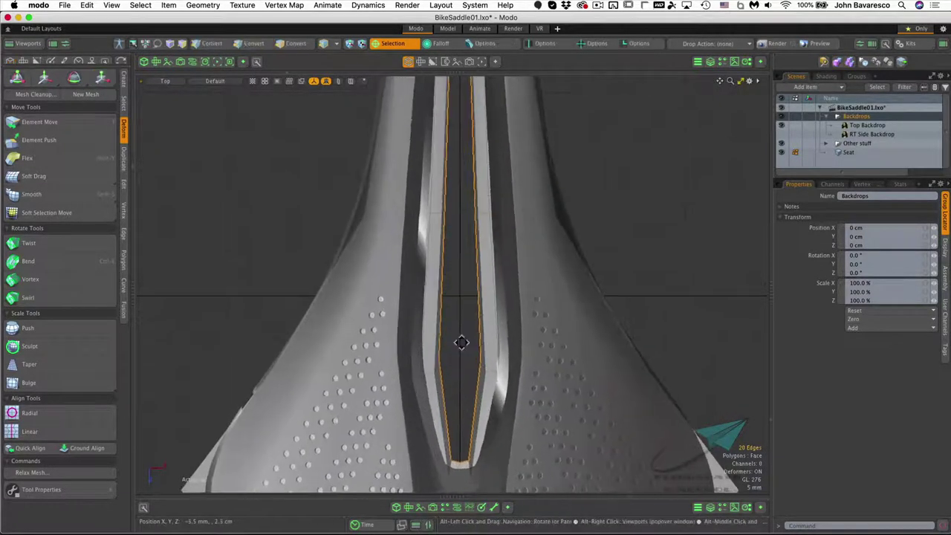
key("3")
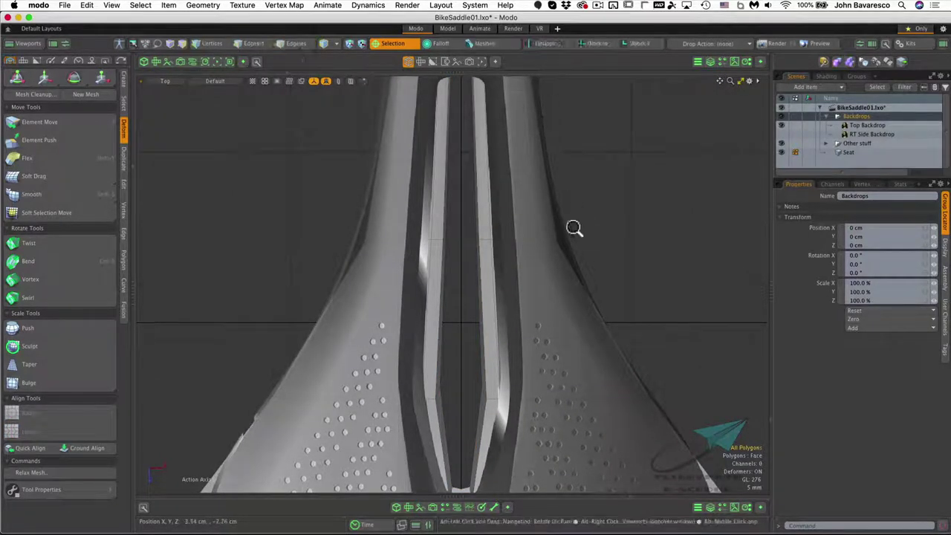
Re-enable X symmetry and adjust the cutout's inner edge toward the rear and middle with Element Move in the Top view
mouse_move(573, 225)
left_mouse_down("alt")
mouse_move(599, 233)
mouse_move(586, 201)
mouse_move(588, 231)
left_mouse_up("alt")
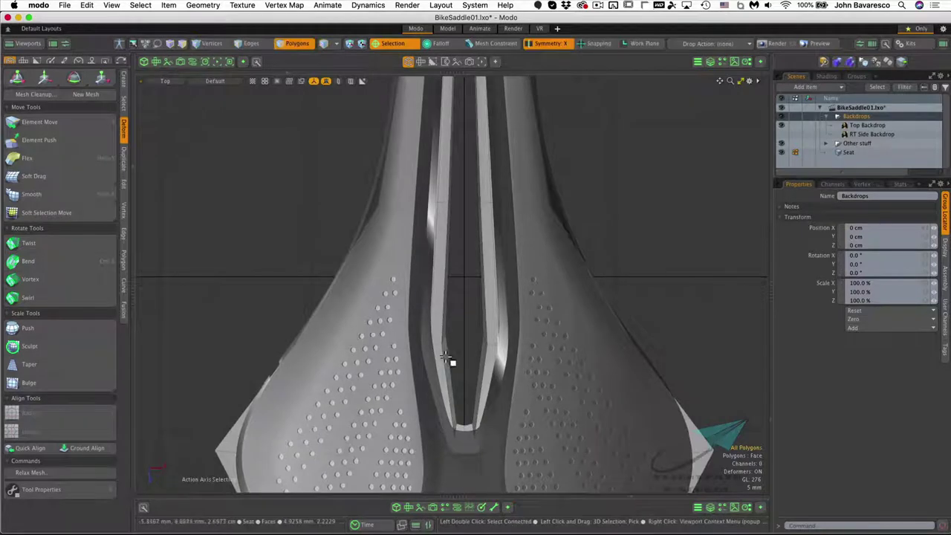
key("t")
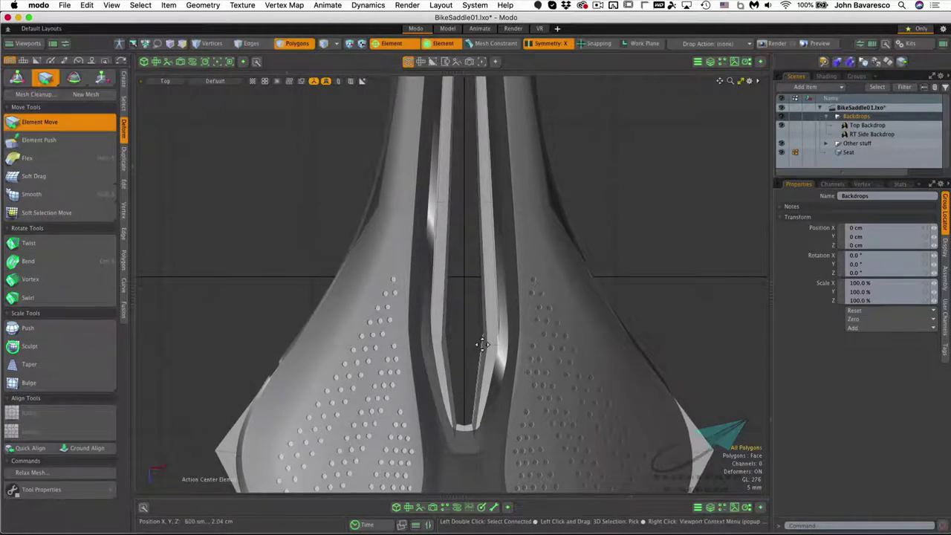
left_click_drag(472, 387, 474, 385)
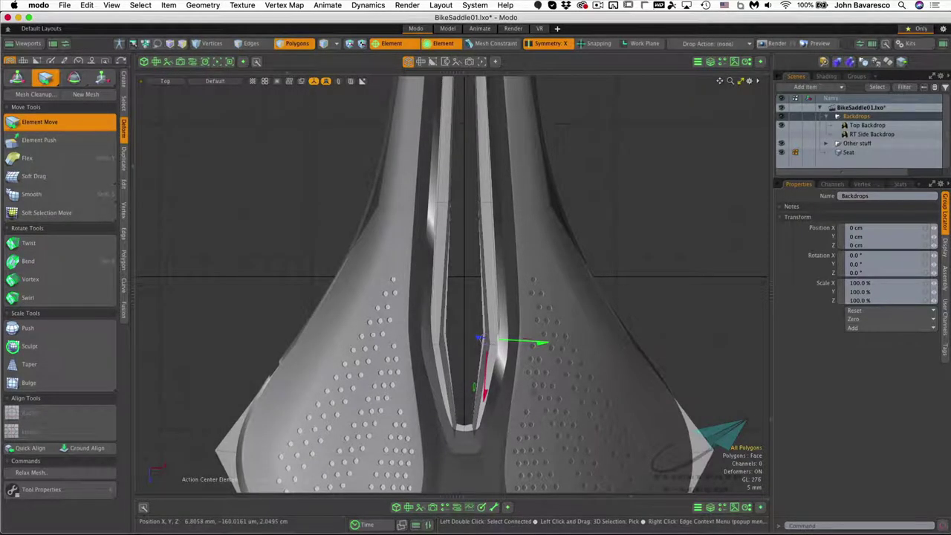
left_click_drag(479, 338, 441, 334)
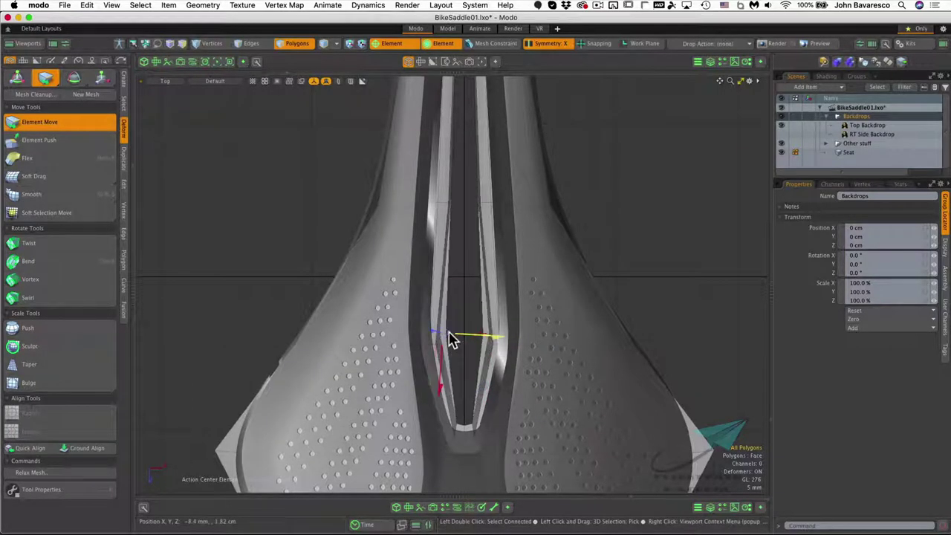
key("space")
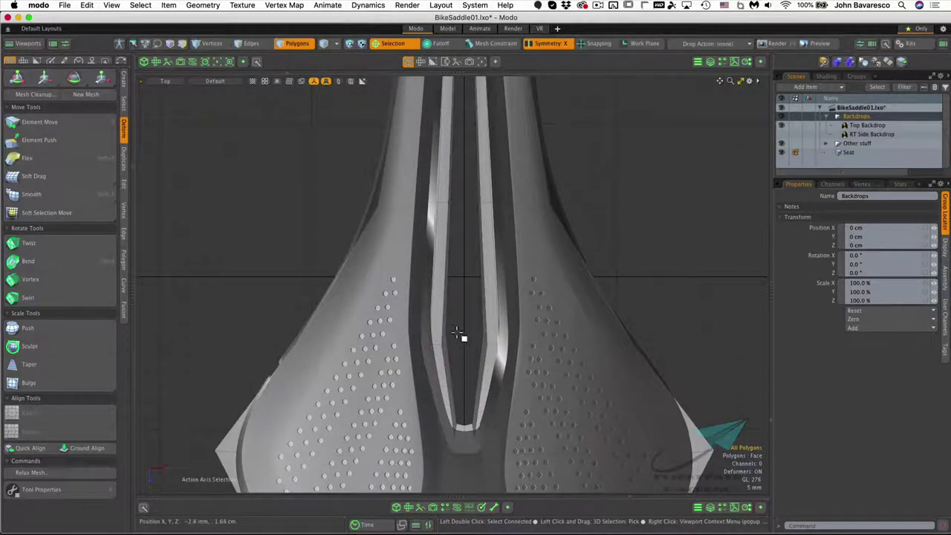
key("t")
left_click_drag(441, 338, 445, 312)
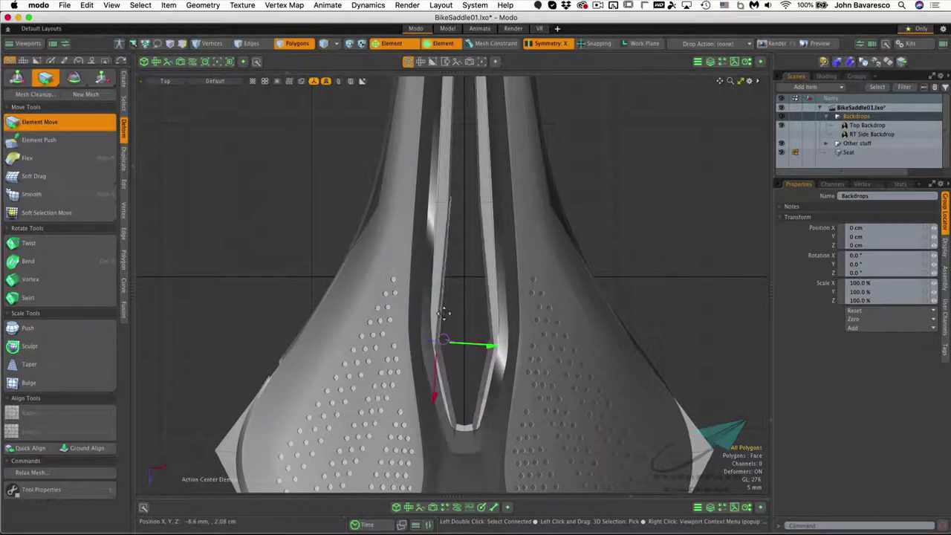
left_click_drag(442, 202, 451, 236)
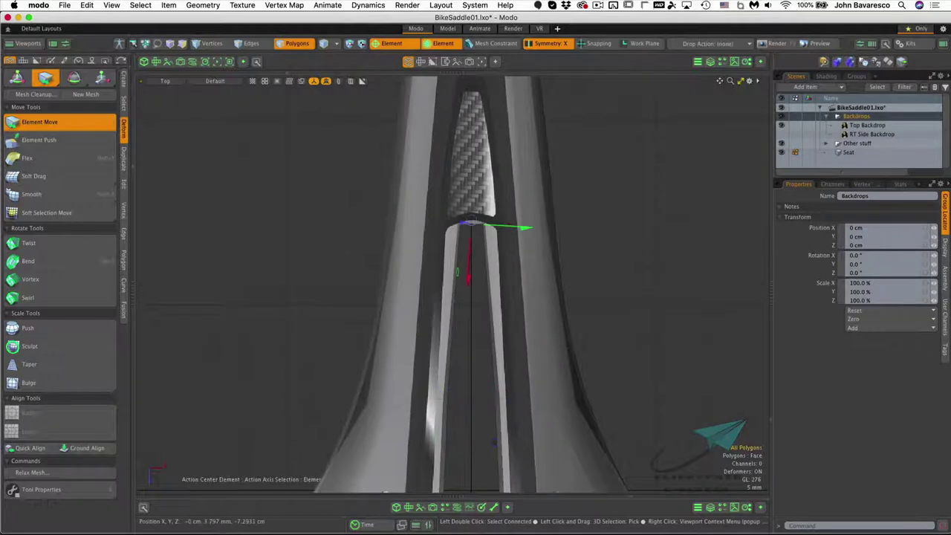
Finish adjusting the cutout's front inner edge with Element Move, and turn subdivision back on for the seat
scroll(458, 225, "up", 5)
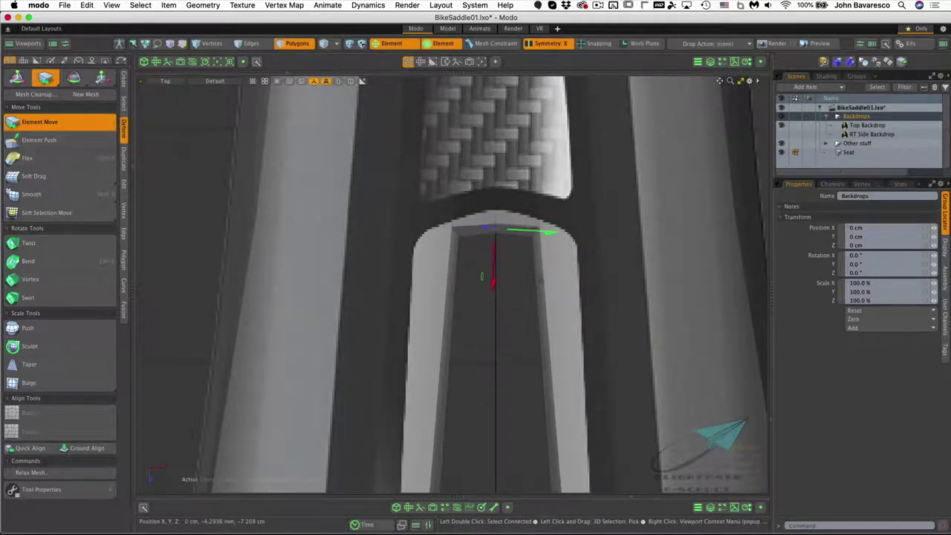
left_click_drag(480, 227, 438, 248, "ctrl+alt")
left_click_drag(488, 271, 513, 254, "alt+shift")
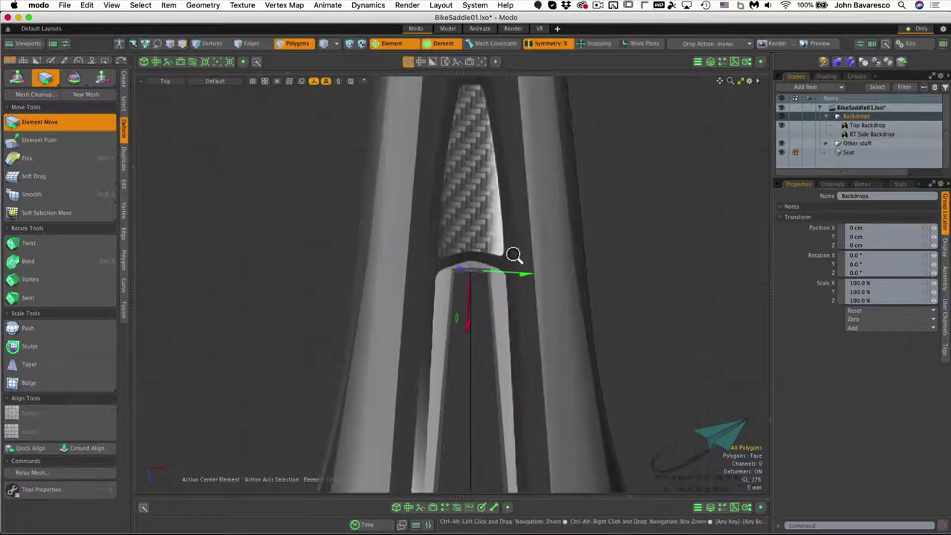
key("space")
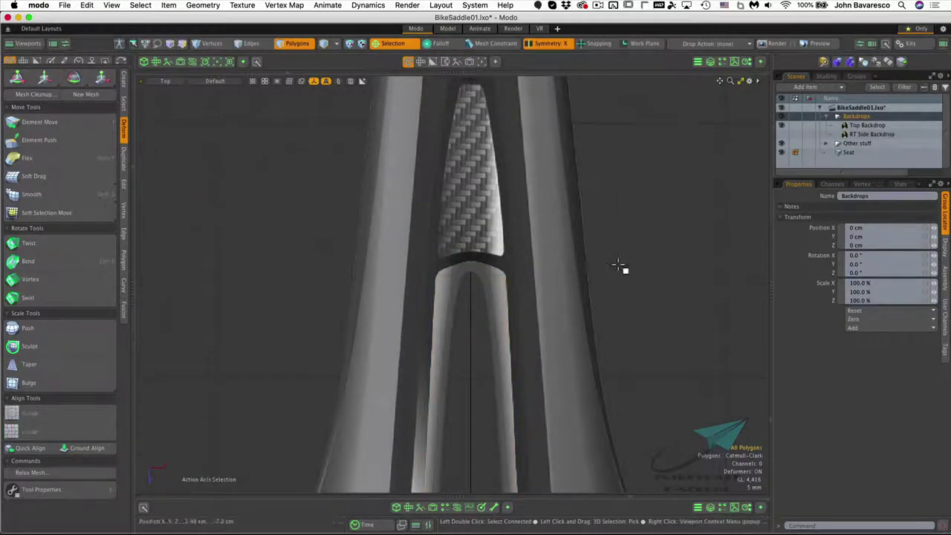
Pull the seat nose's front corner inward with Element Move in the Top view and turn off subdivision
key("t")
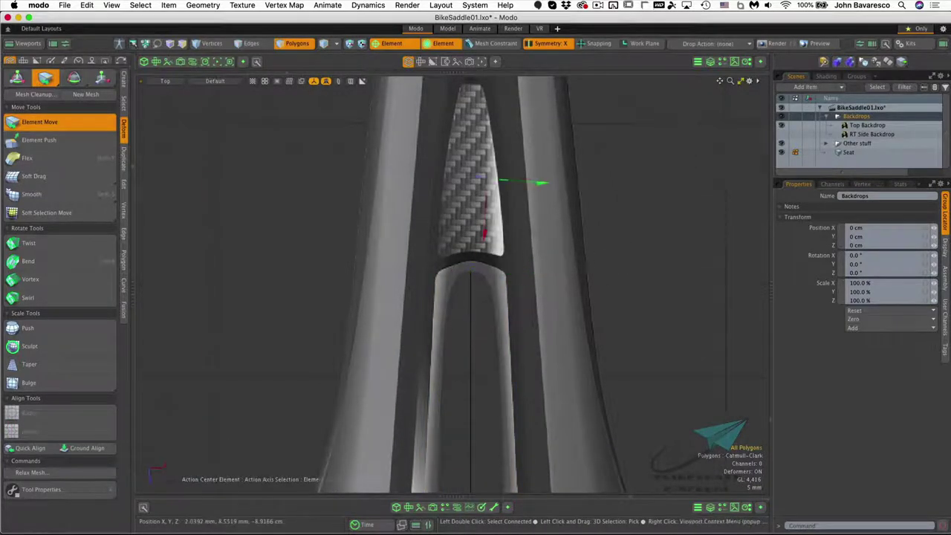
left_click_drag(499, 274, 450, 314, "ctrl+alt")
left_click_drag(484, 148, 576, 139, "ctrl+alt")
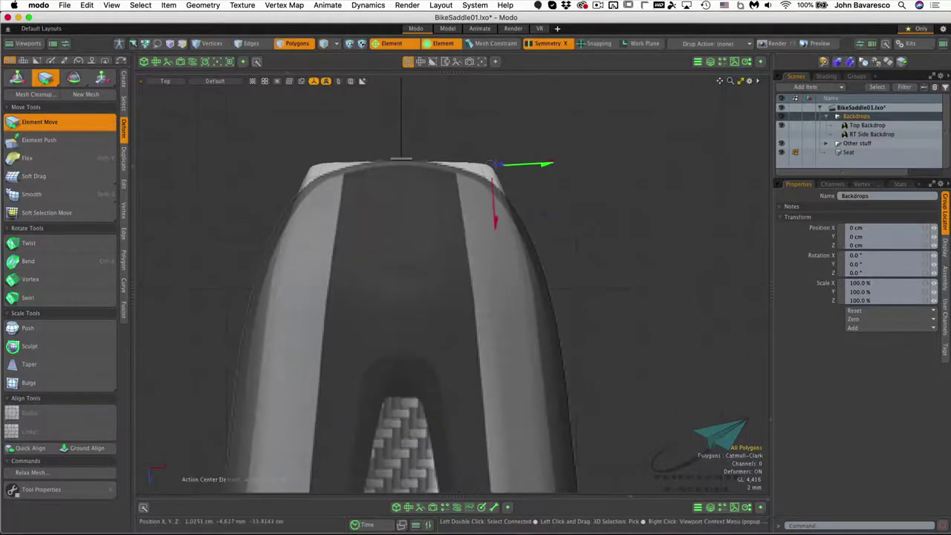
left_click_drag(497, 165, 478, 188)
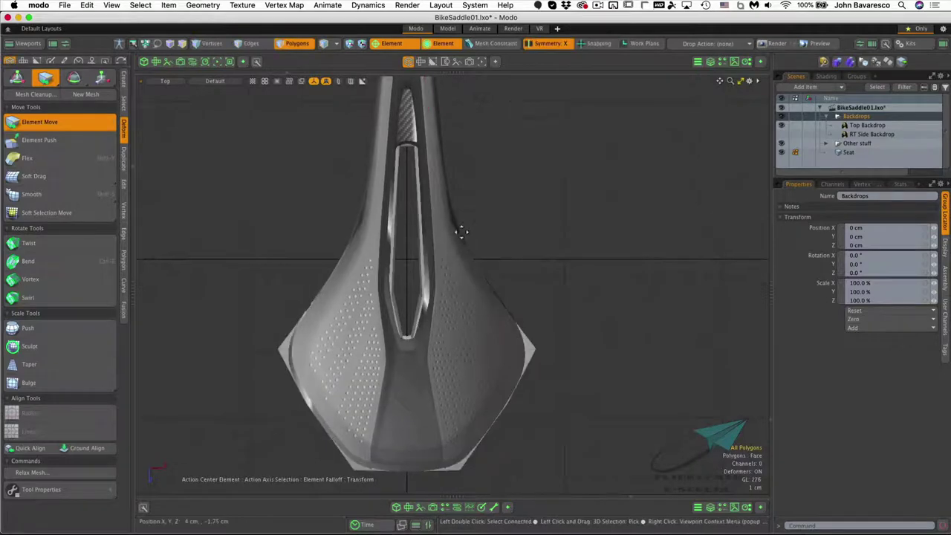
mouse_move(475, 223)
left_mouse_down("ctrl+alt")
mouse_move(533, 178)
mouse_move(504, 197)
mouse_move(389, 221)
mouse_move(397, 210)
mouse_move(520, 212)
mouse_move(520, 257)
mouse_move(537, 270)
mouse_move(496, 208)
mouse_move(520, 102)
left_mouse_up("ctrl+alt")
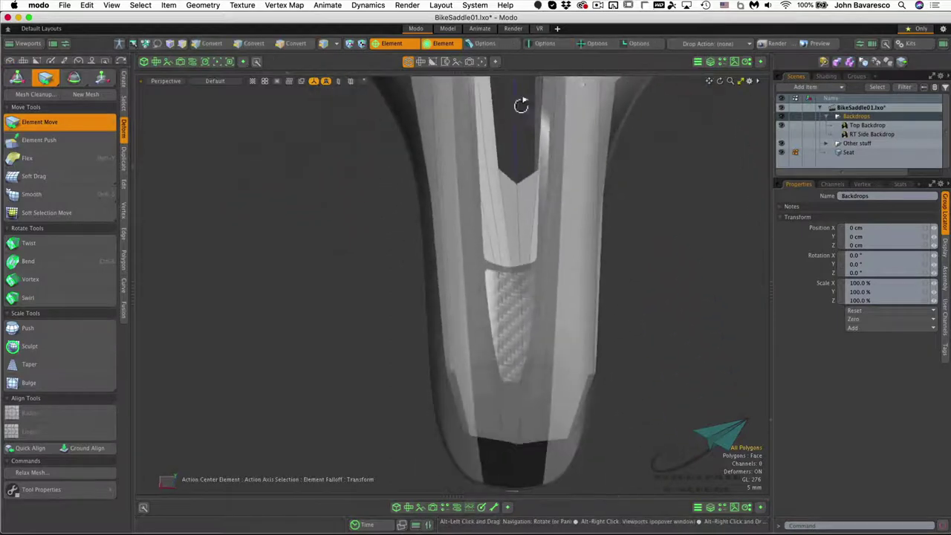
Select the two polygons at the channel's front end, turn off X symmetry, then flatten them and adjust their height
key("3")
key("space")
left_click(515, 193)
left_click_drag(488, 185, 403, 159, "alt")
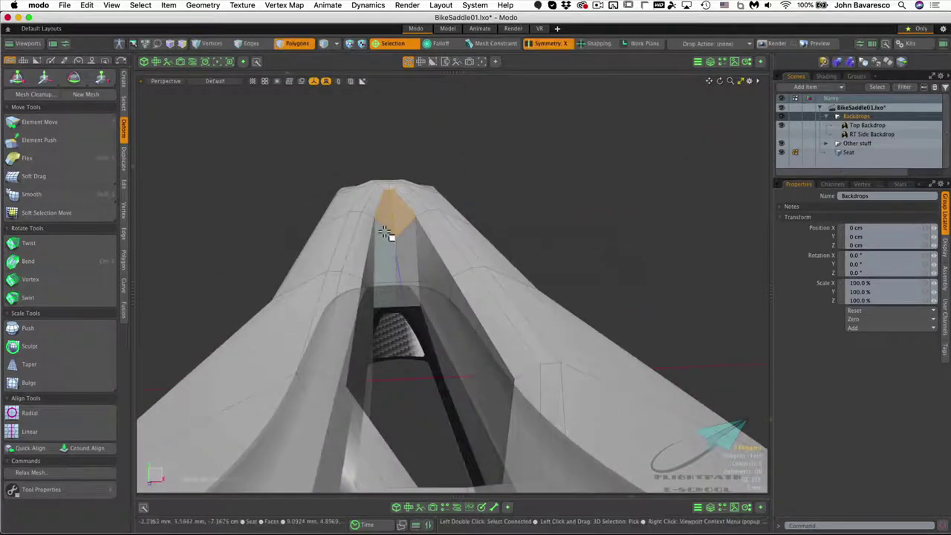
key("w")
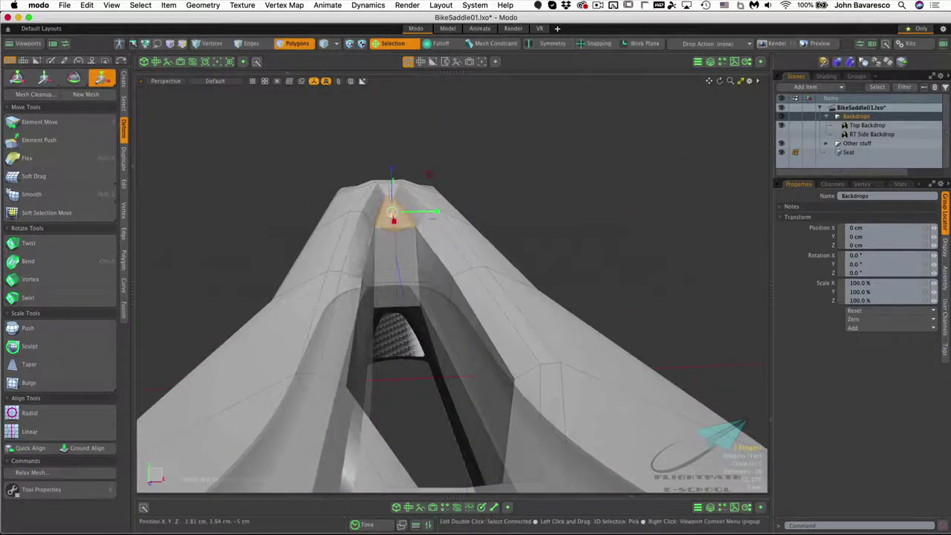
left_click_drag(403, 159, 369, 185, "alt")
key("w")
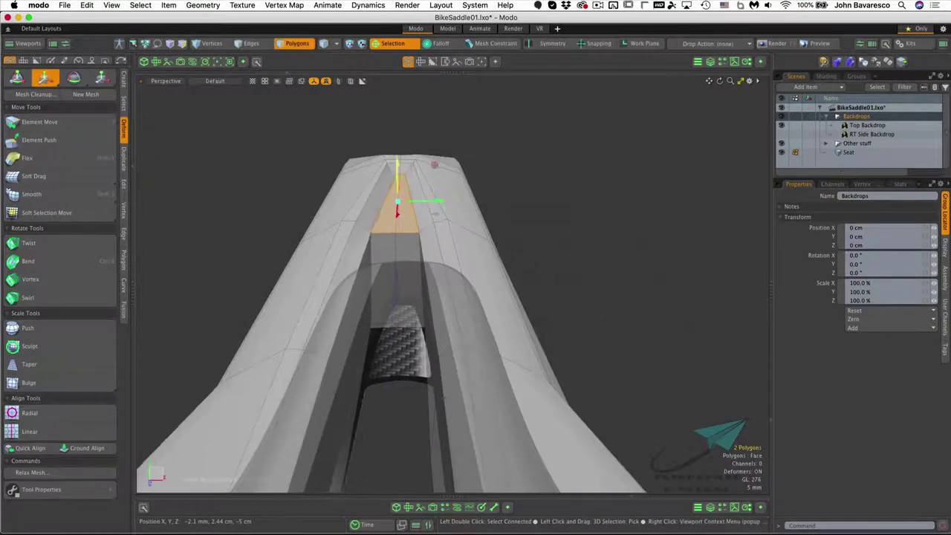
left_click_drag(414, 154, 500, 221, "alt")
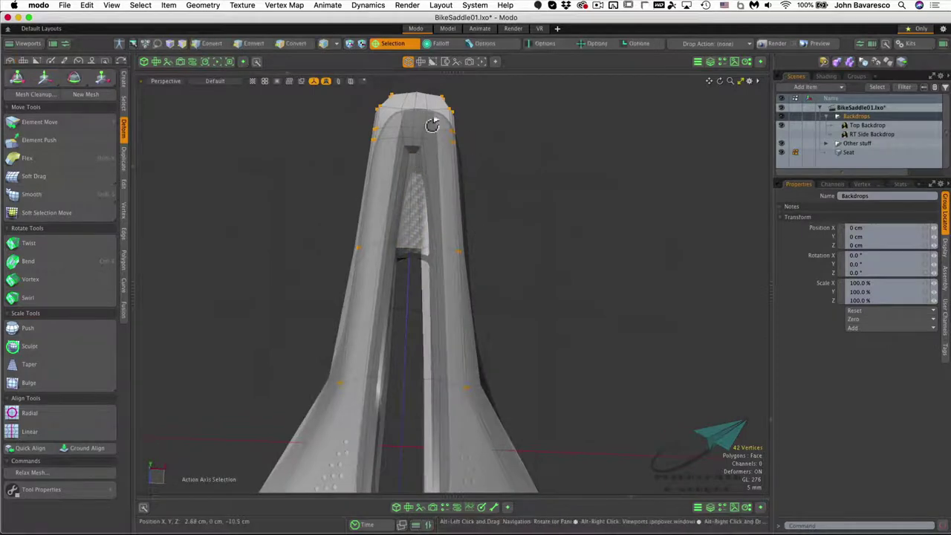
Turn subdivision back on for the seat, check the nose's shape, and clear the cutout's edge selection
key("Tab")
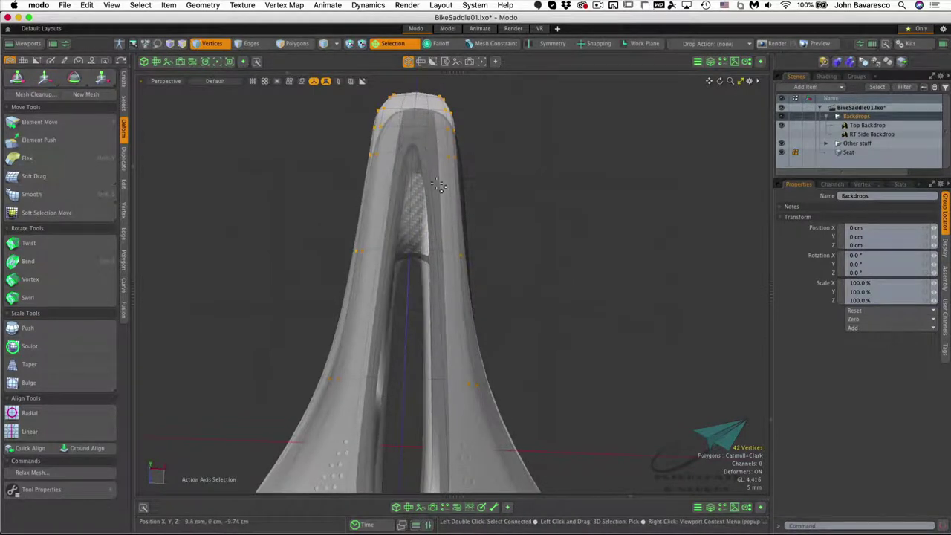
left_click_drag(439, 186, 456, 150, "alt")
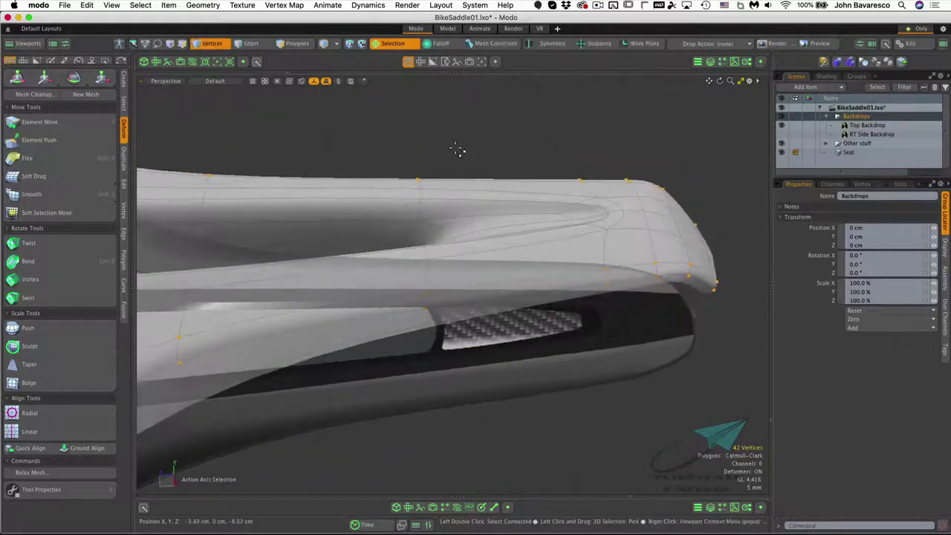
key("2")
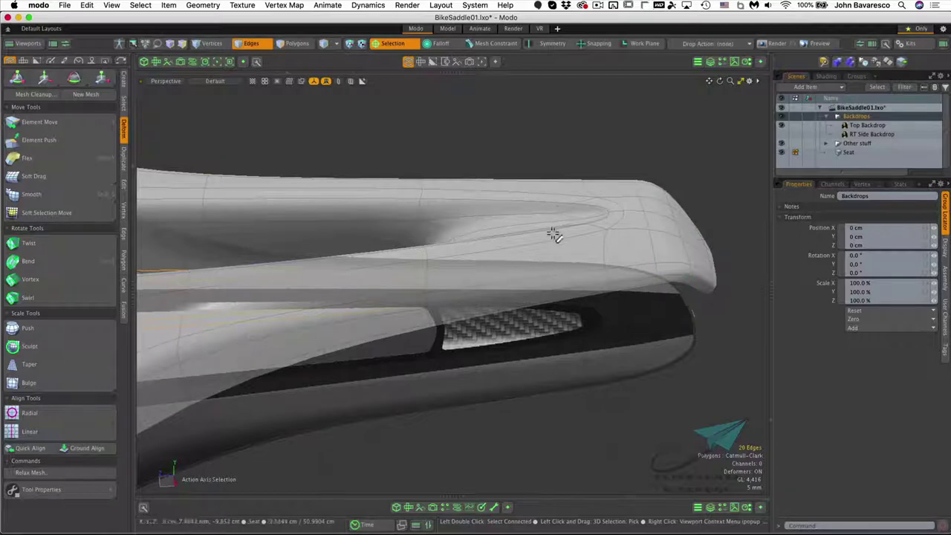
left_click_drag(388, 240, 419, 369, "alt")
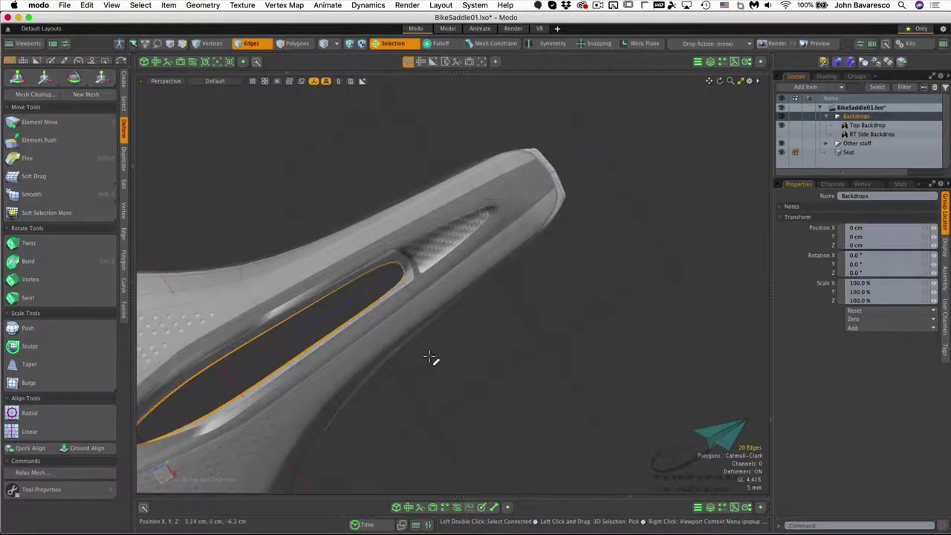
left_click(431, 358)
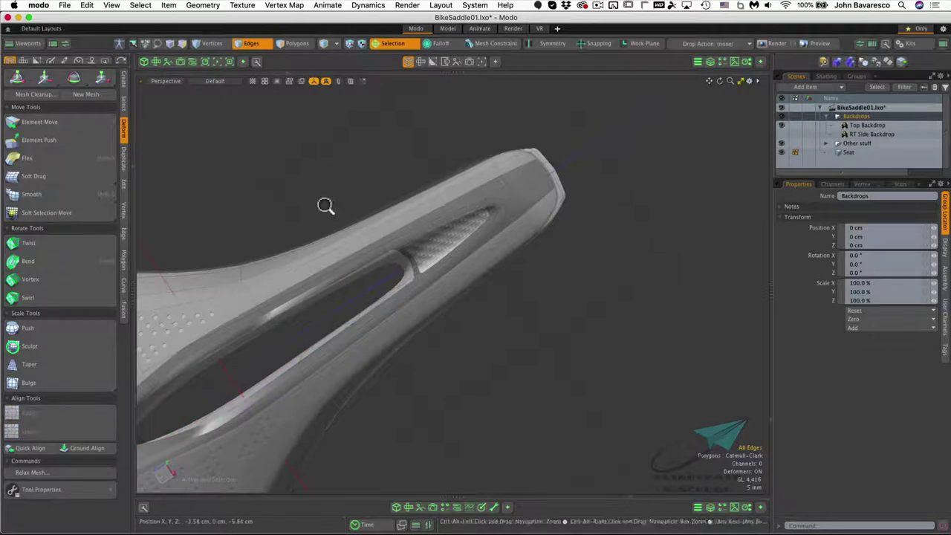
left_click_drag(324, 206, 430, 213, "alt")
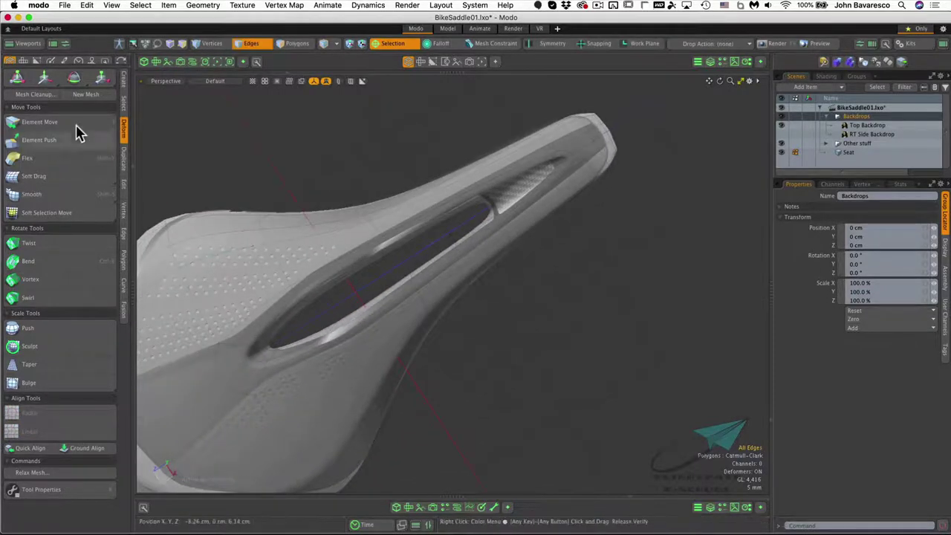
Re-enable X symmetry and add edge loops with Add Loop along the channel near the seat's nose
left_click(124, 236)
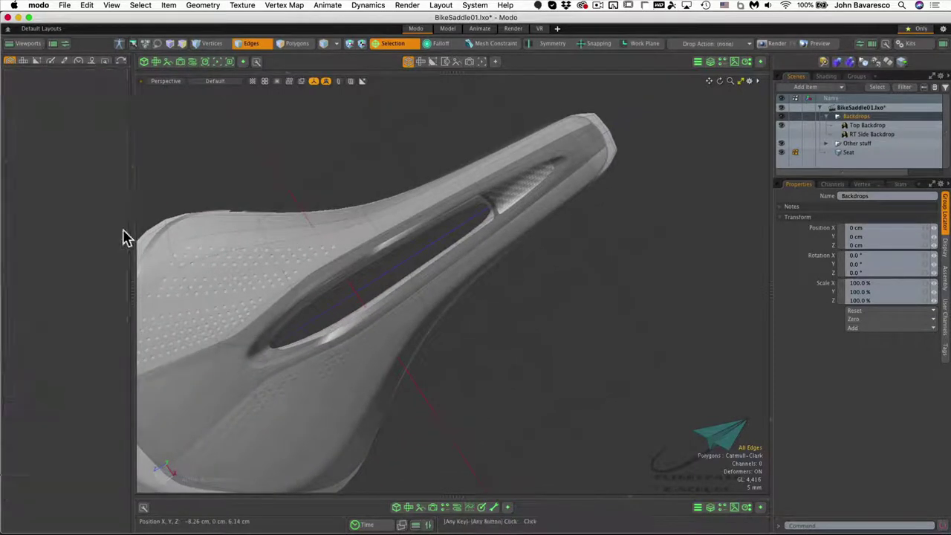
left_click(83, 262)
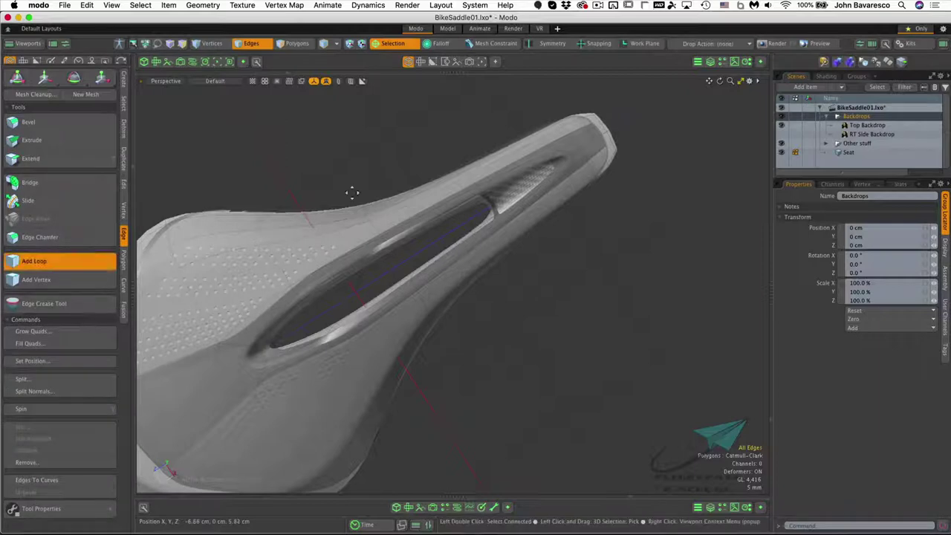
left_click(541, 44)
left_click(459, 194)
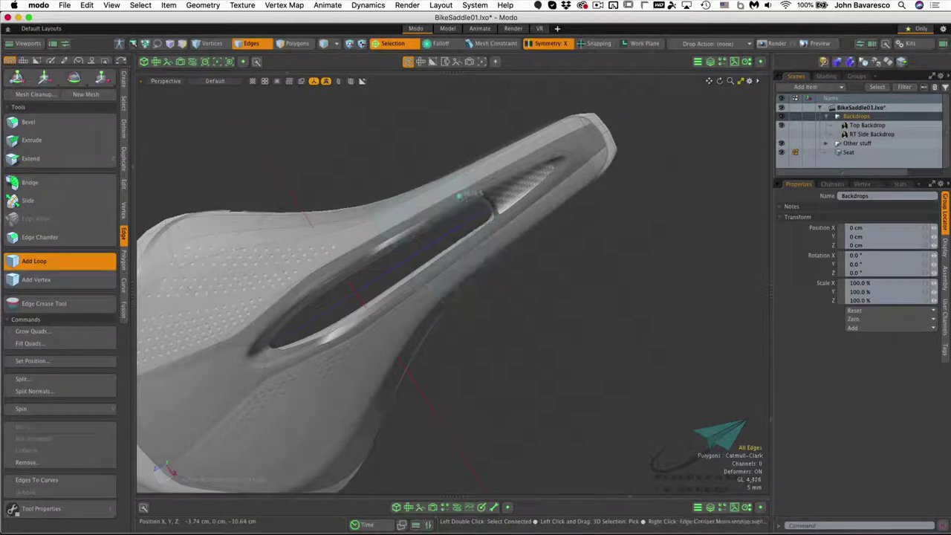
left_click_drag(453, 195, 420, 220, "ctrl+alt")
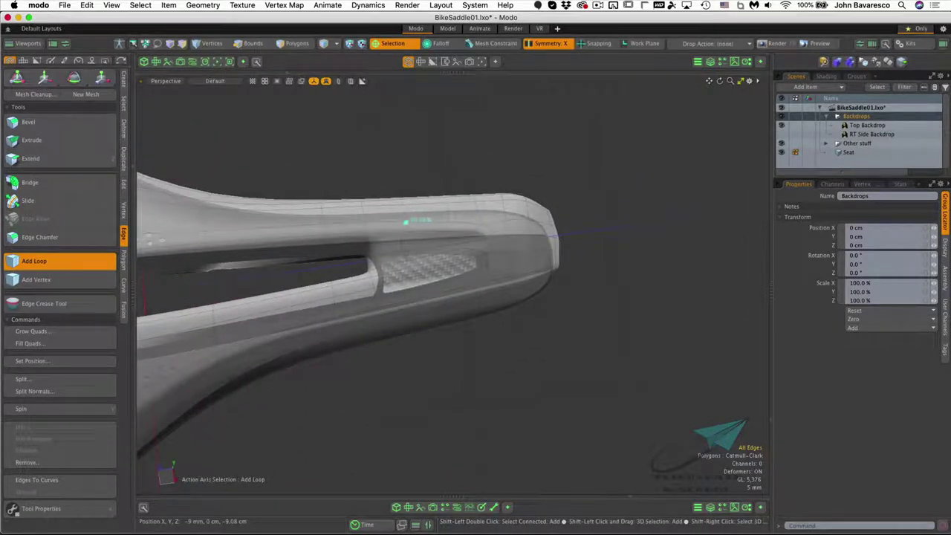
left_click_drag(397, 225, 439, 262, "alt")
right_click(483, 233, "alt")
left_click(476, 191)
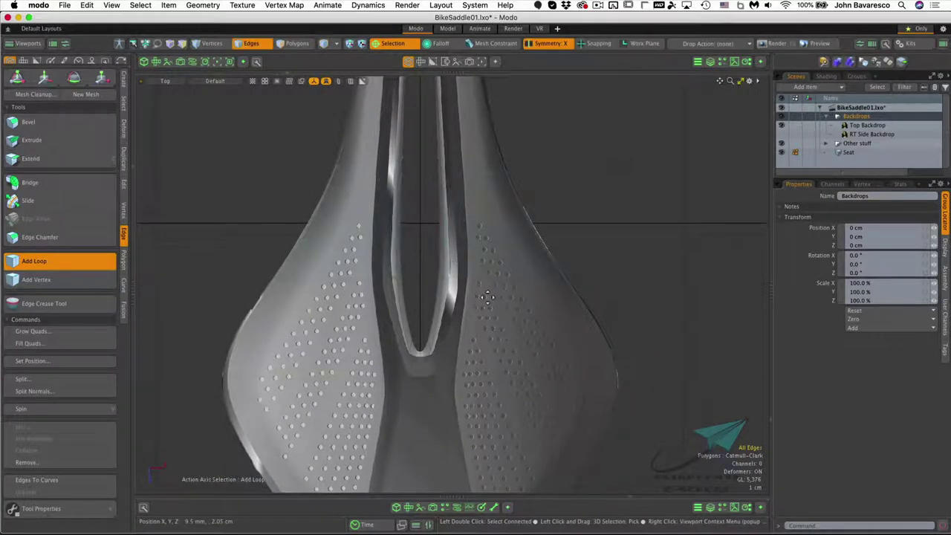
Add a tight edge loop along the cutout's inner rim at its rear end in the Top view
left_click_drag(486, 297, 500, 255, "ctrl+alt")
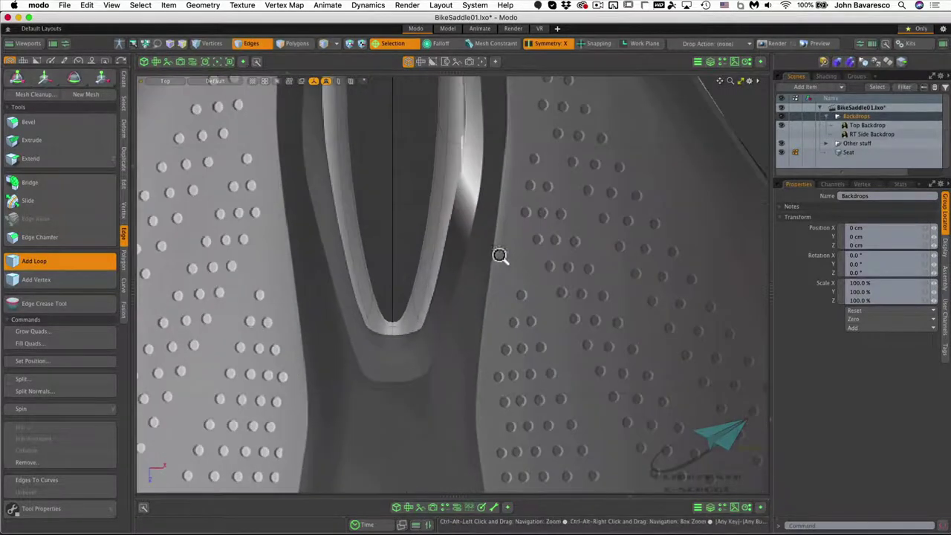
left_click_drag(436, 272, 412, 340, "ctrl+alt")
left_click(413, 332)
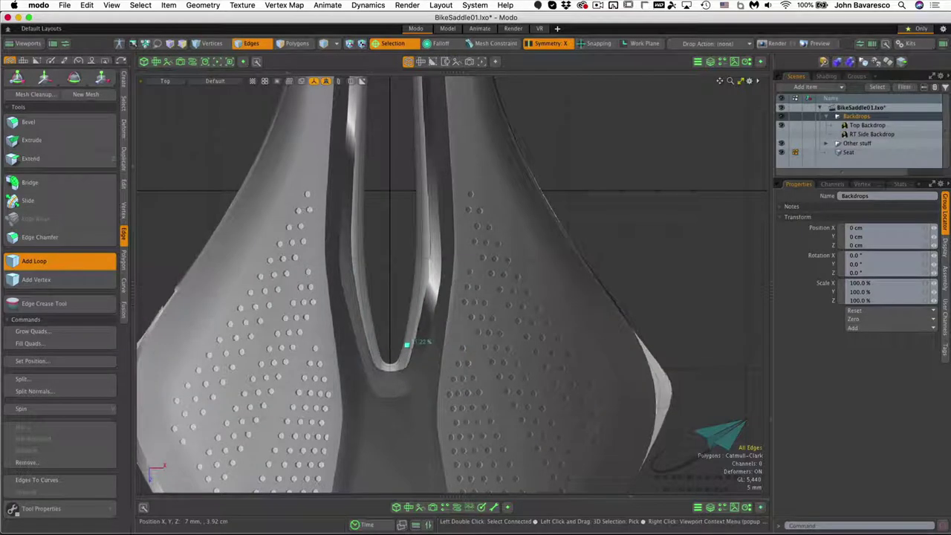
left_click_drag(413, 331, 418, 285, "ctrl+alt")
left_click_drag(418, 285, 454, 220, "alt")
key("q")
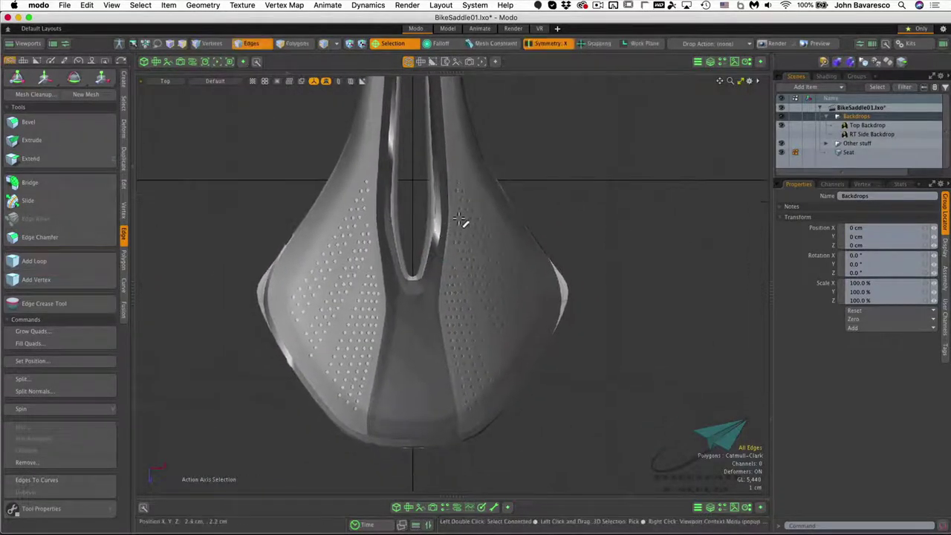
Adjust the cutout's inner rim along its rear end and sides with Element Move to match the top backdrop
key("t")
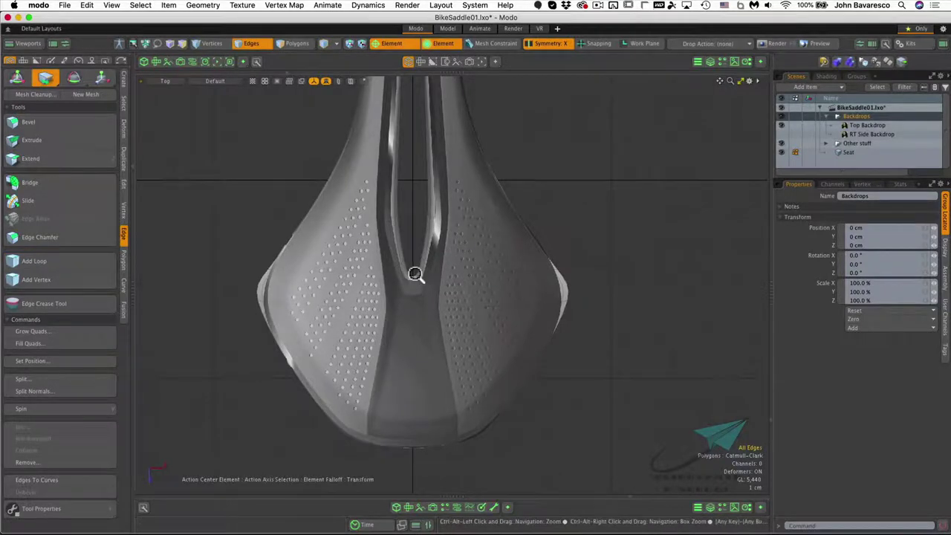
scroll(417, 277, "up", 4)
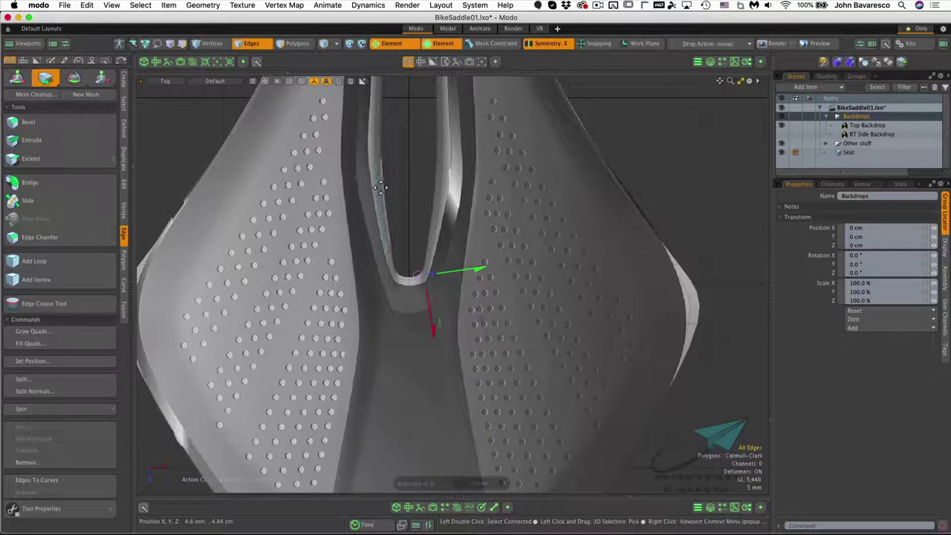
left_click_drag(417, 277, 386, 206)
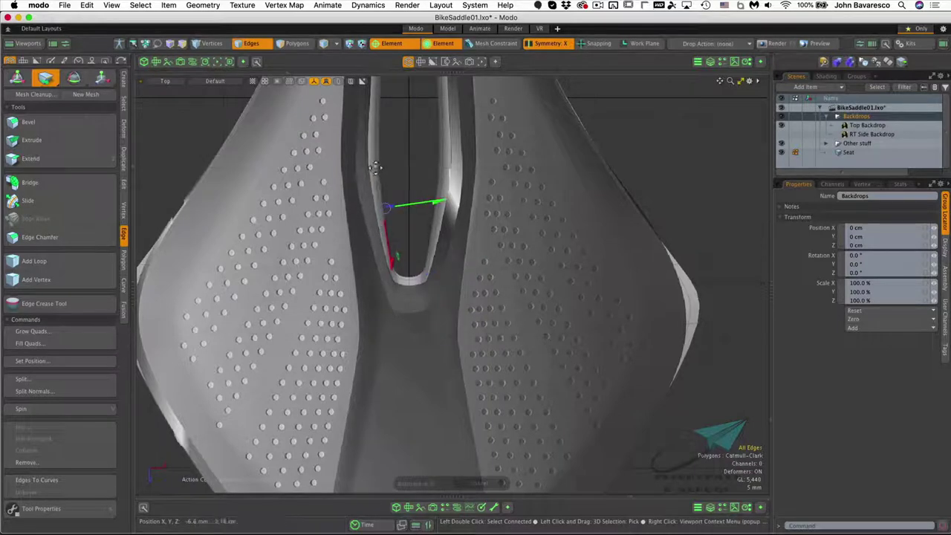
left_click_drag(375, 168, 361, 68)
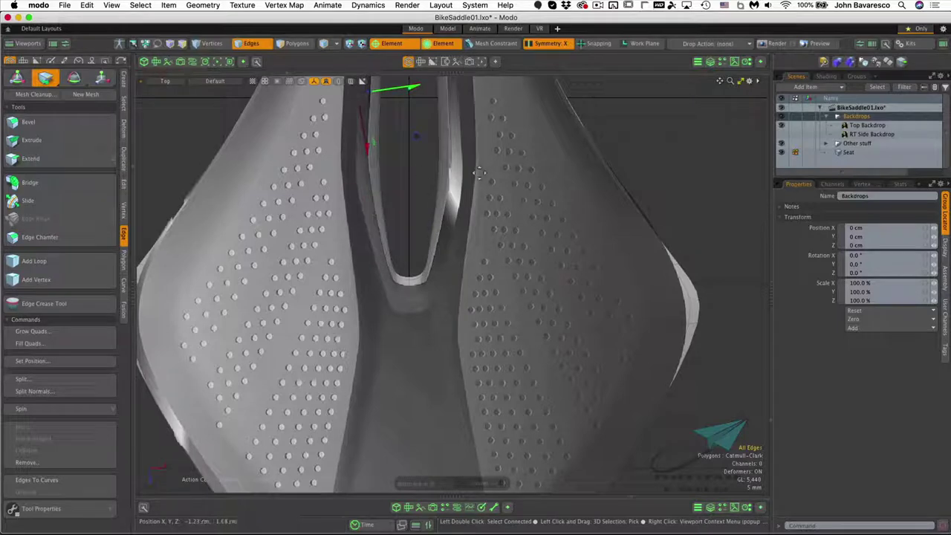
left_click_drag(480, 172, 477, 394, "ctrl+alt")
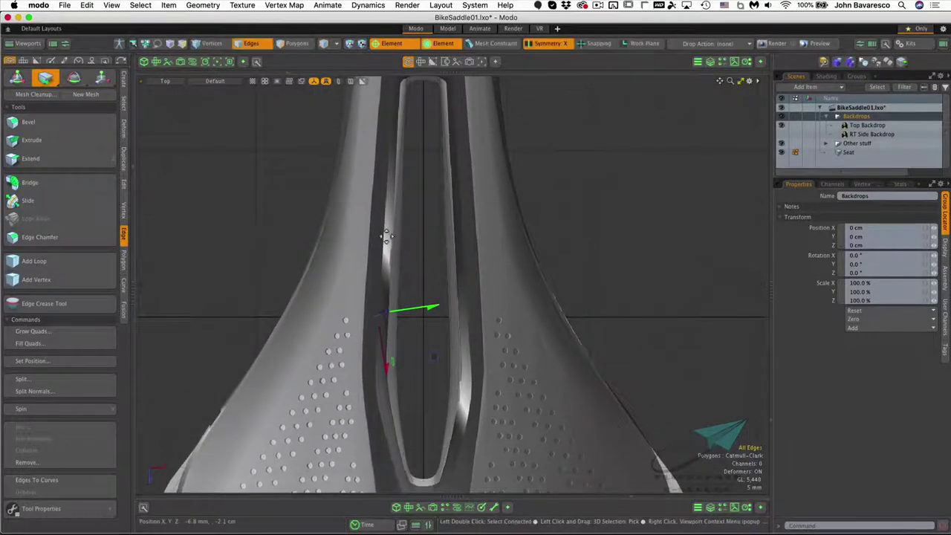
left_click_drag(396, 232, 392, 233)
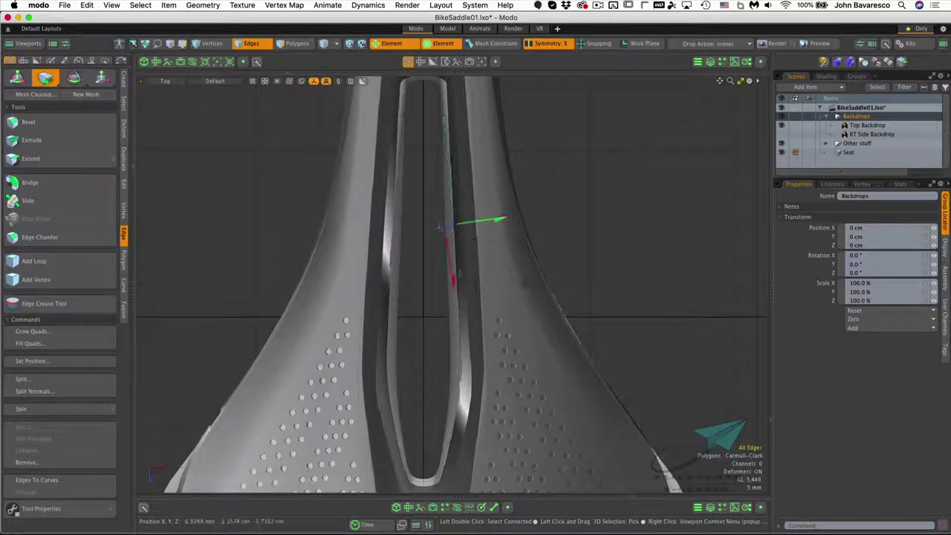
left_click_drag(439, 226, 443, 226)
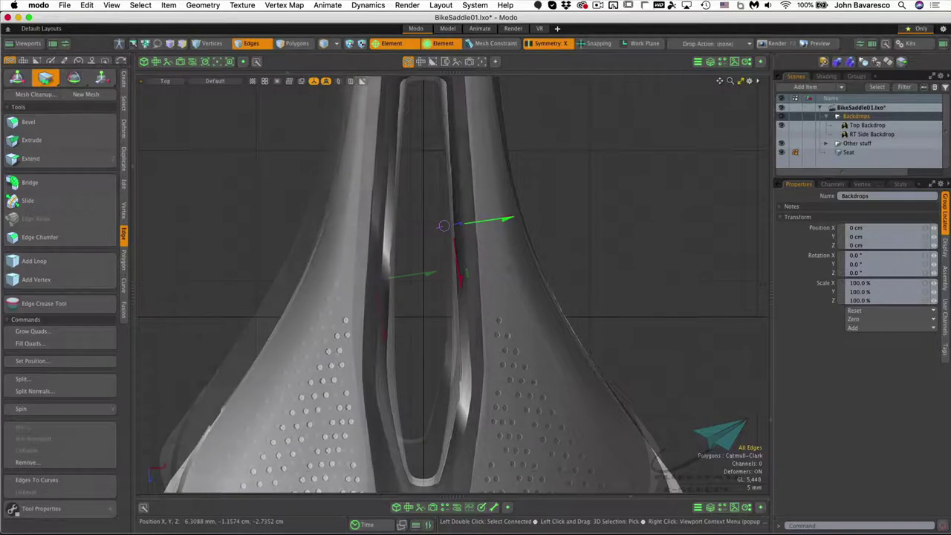
Select the full ring of polygons forming the narrow band around the central channel's upper rim
left_click(295, 44)
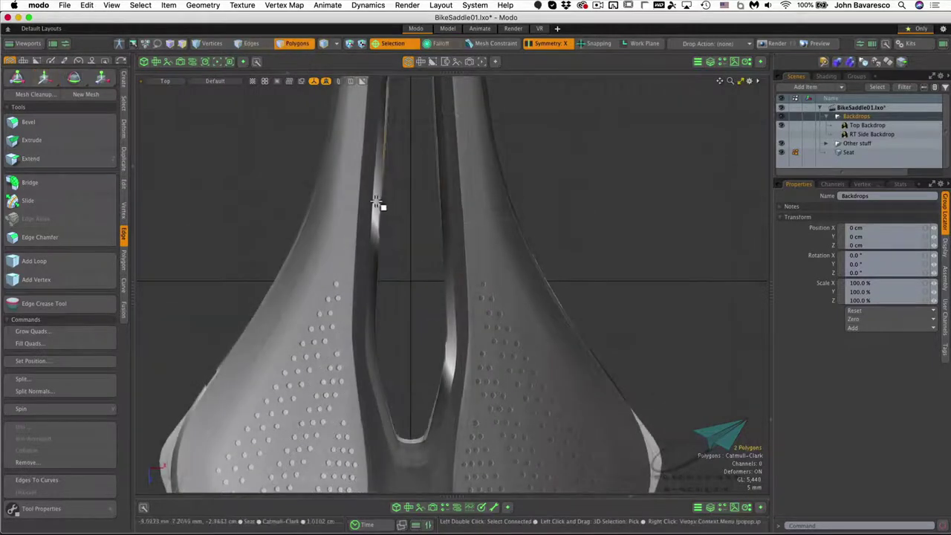
left_click(381, 205)
left_click(373, 220, "shift")
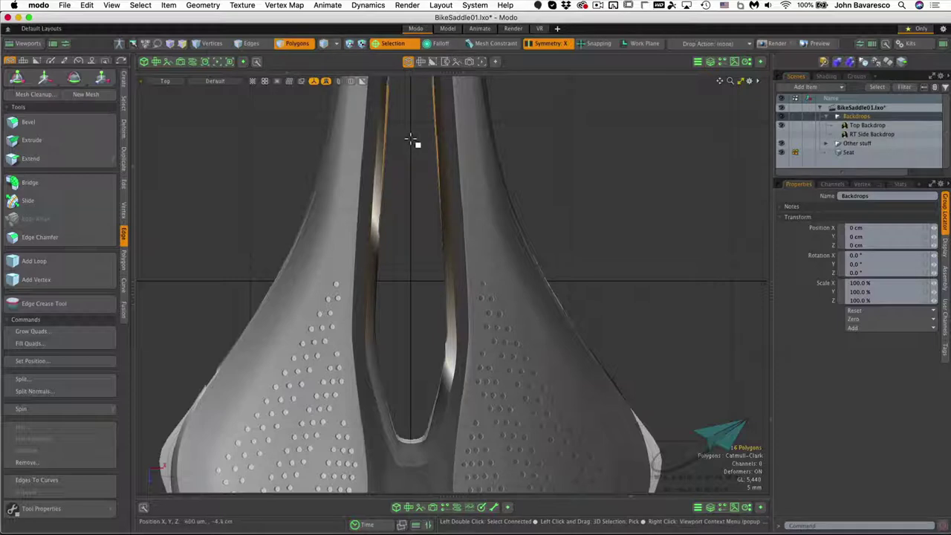
left_click_drag(426, 340, 413, 199, "ctrl+alt")
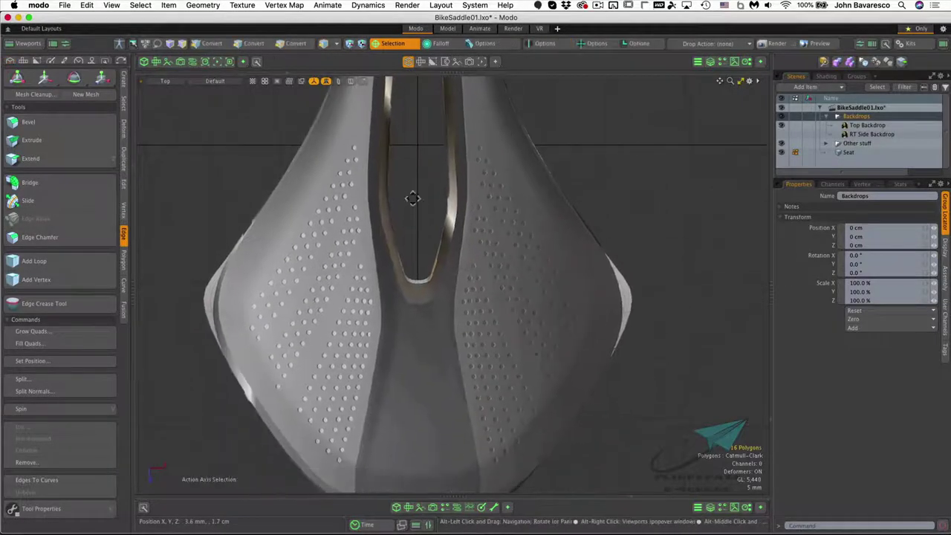
left_click_drag(426, 242, 432, 222, "alt")
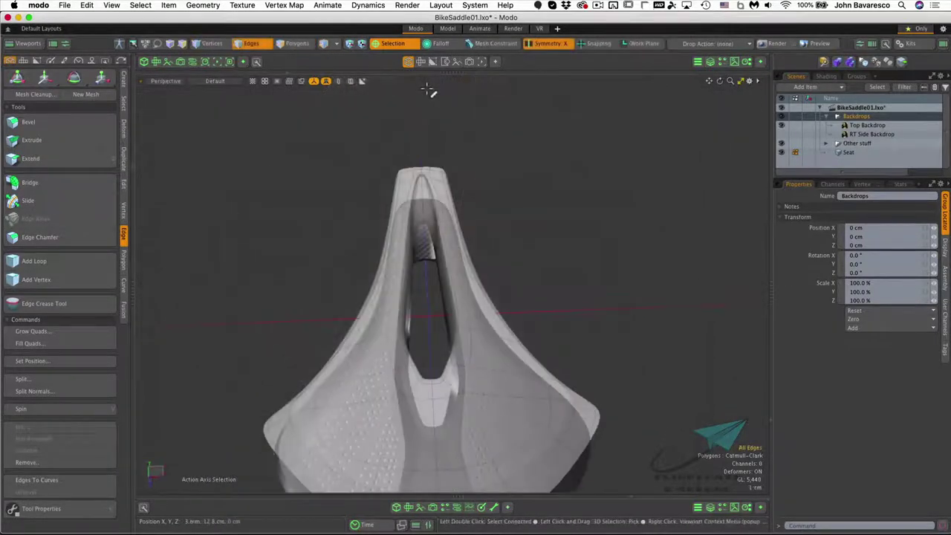
left_click_drag(410, 183, 483, 168, "alt")
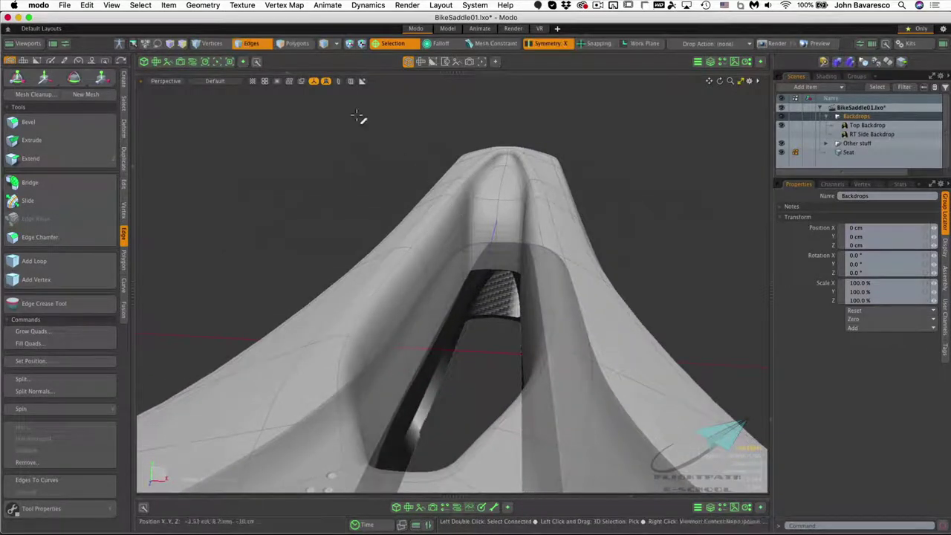
left_click(298, 44)
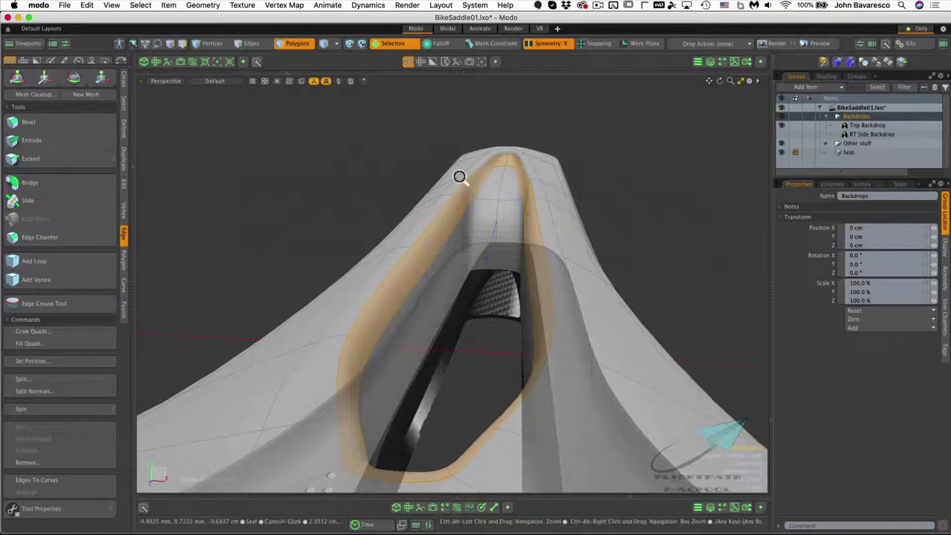
left_click_drag(459, 177, 452, 197, "alt")
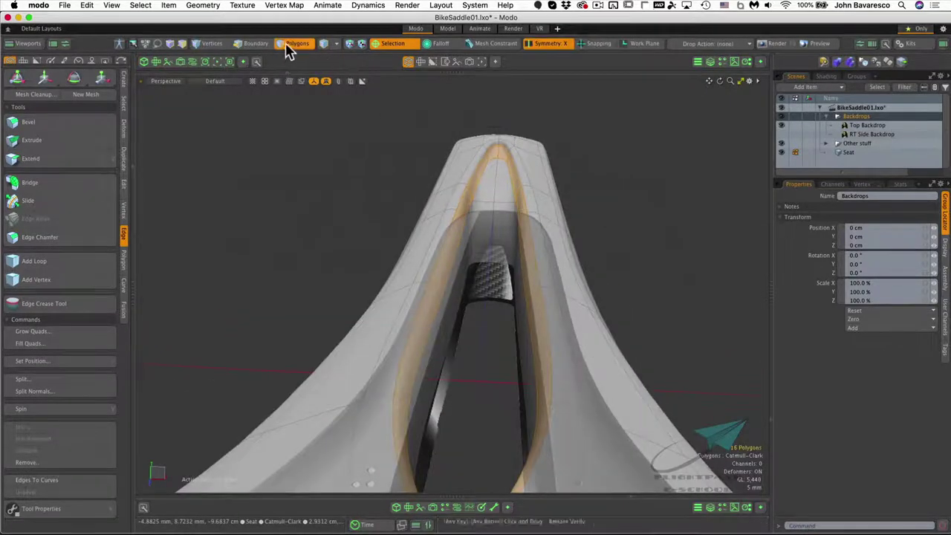
Convert the rim polygon selection to its boundary edges, turn off symmetry, and apply a 15% edge weight
left_click(254, 44, "shift")
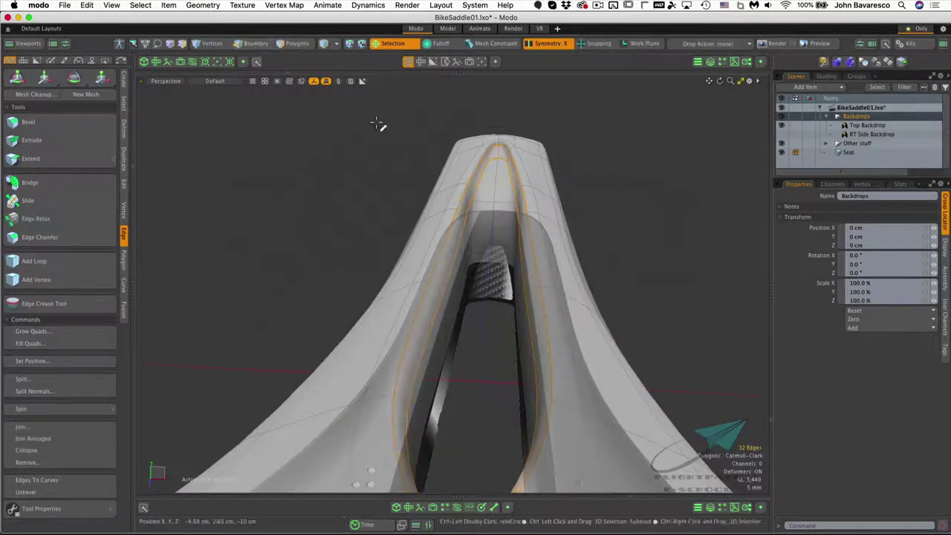
left_click(553, 43)
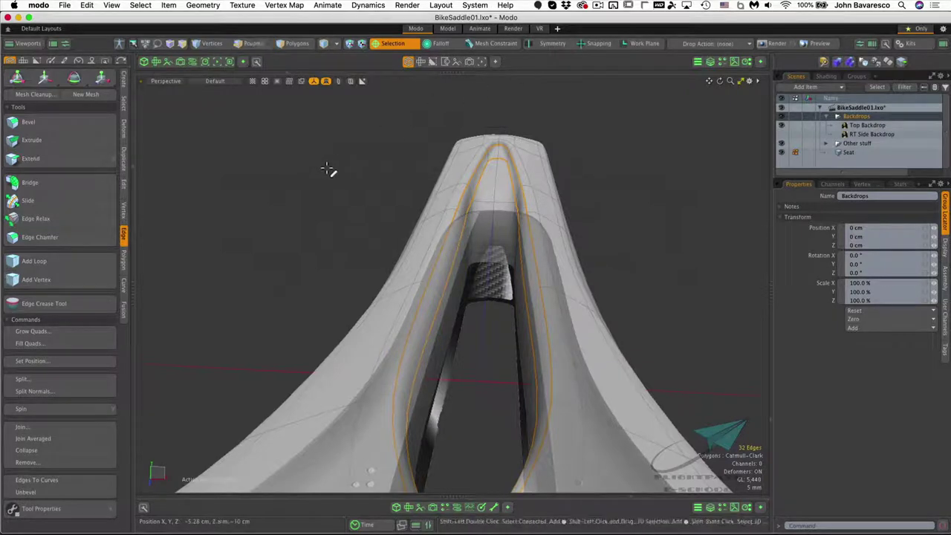
key("shift+w")
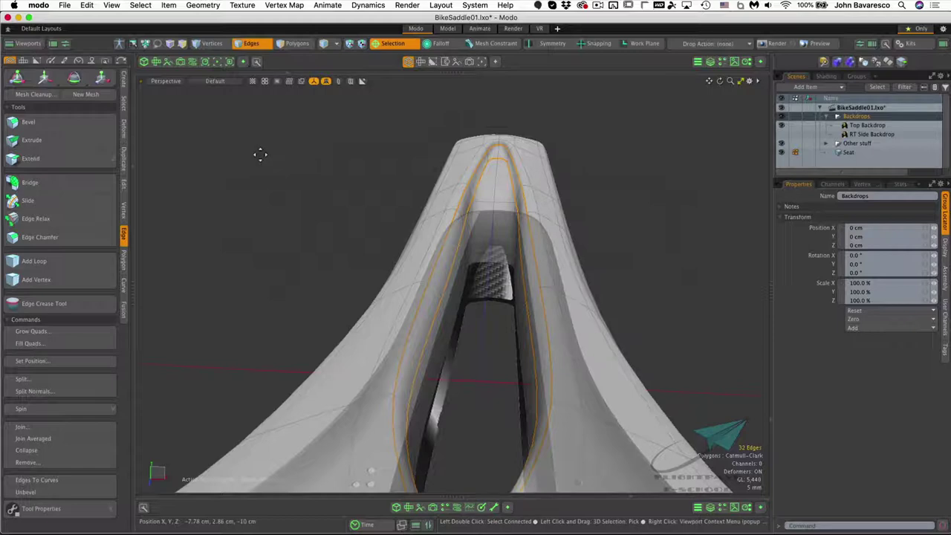
left_click_drag(259, 154, 316, 154)
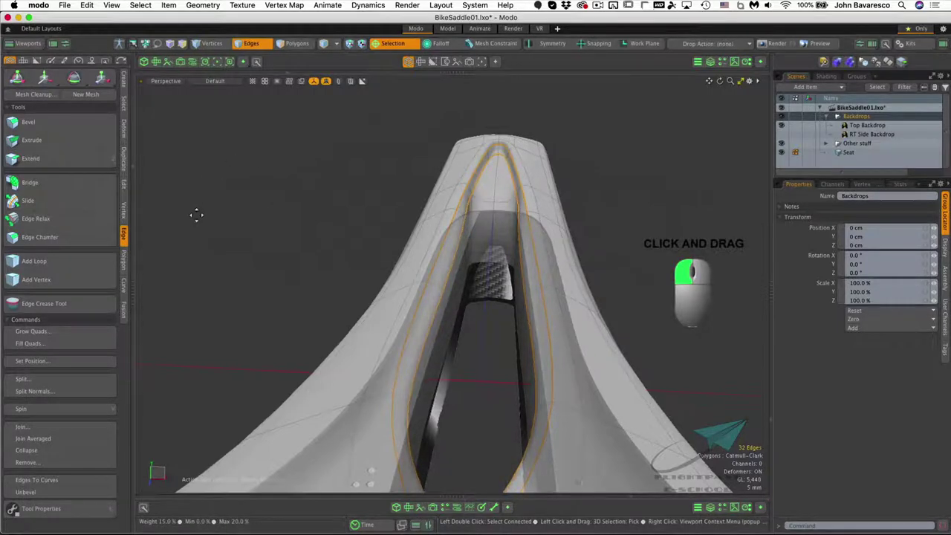
Hide the Top Backdrop, inspect the weighted edges around the channel rim, and undo the last change
key("k")
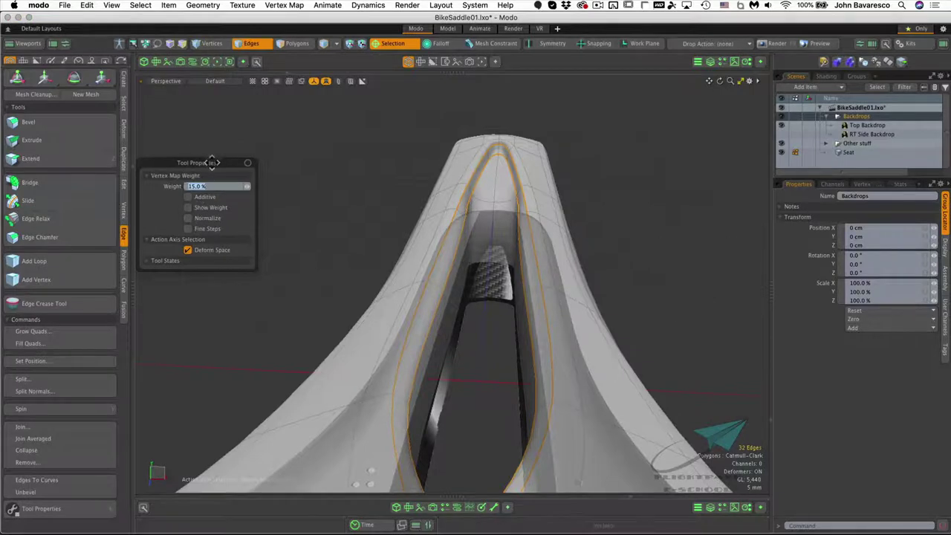
left_click_drag(210, 159, 217, 162)
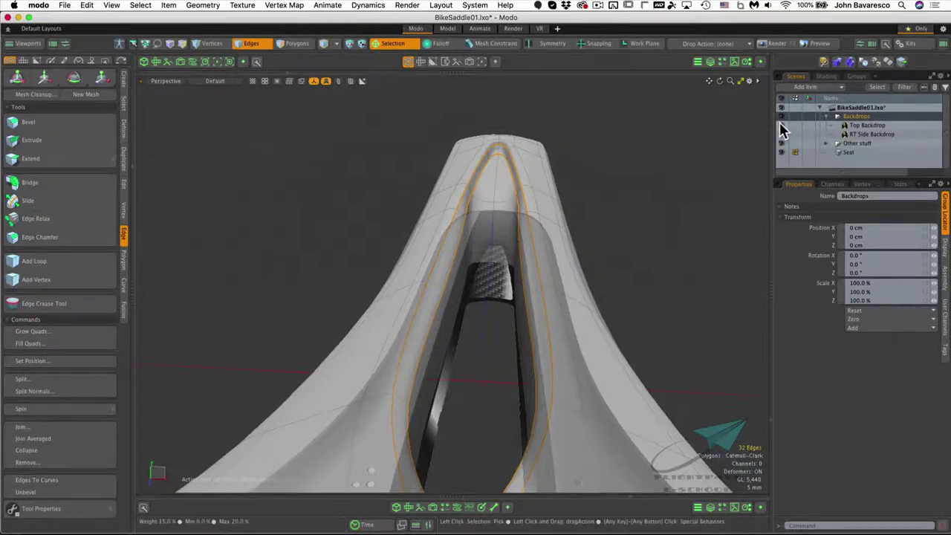
left_click(781, 126)
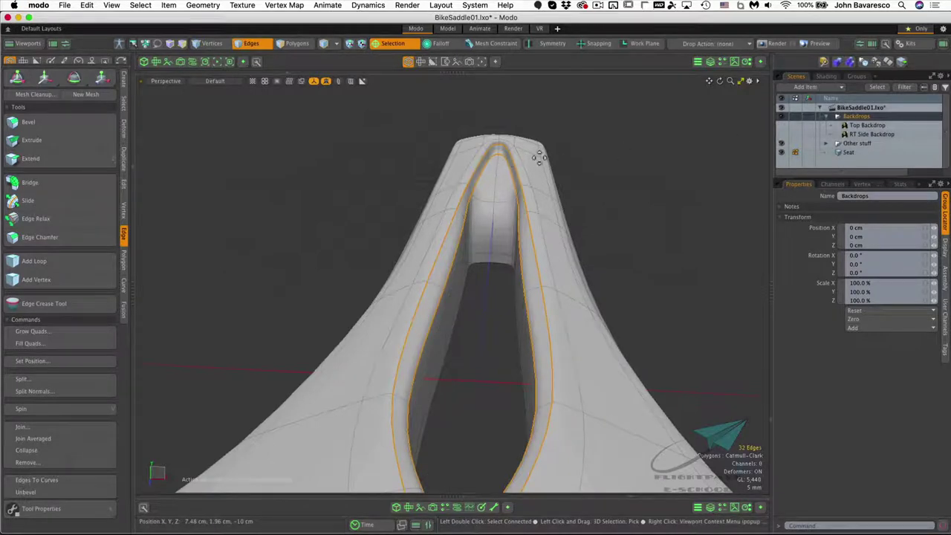
left_click_drag(431, 174, 310, 178, "alt")
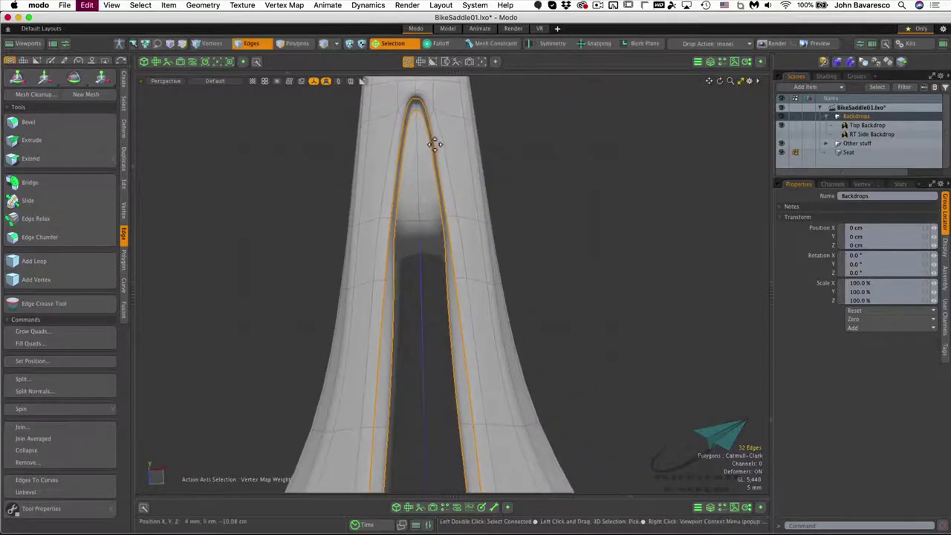
key("super+z")
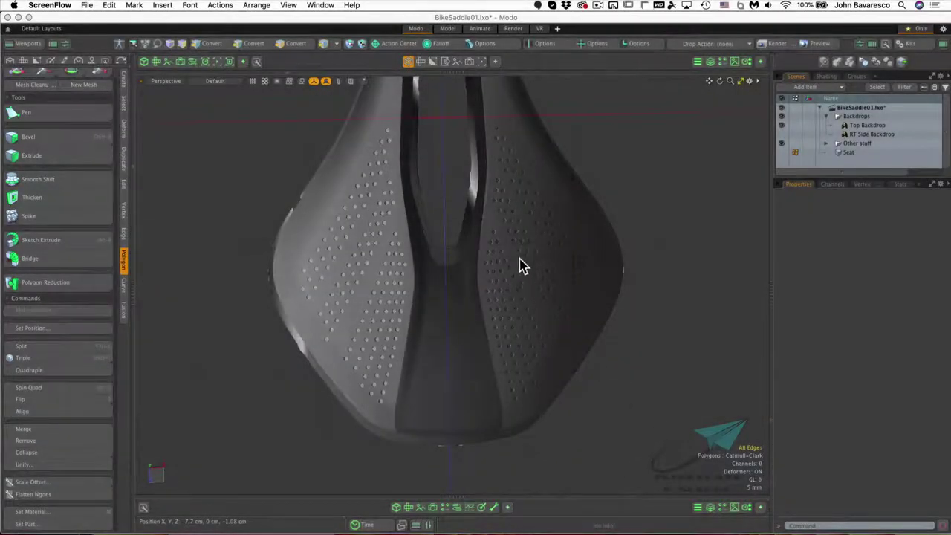
Show the seat mesh and select the centre strip of polygons running from the cutout's rear end over the seat's back edge
left_click_drag(490, 312, 534, 190, "alt")
mouse_move(524, 284)
left_mouse_down("alt")
mouse_move(469, 312)
mouse_move(510, 335)
mouse_move(477, 364)
mouse_move(505, 275)
mouse_move(507, 306)
mouse_move(539, 278)
left_mouse_up("alt")
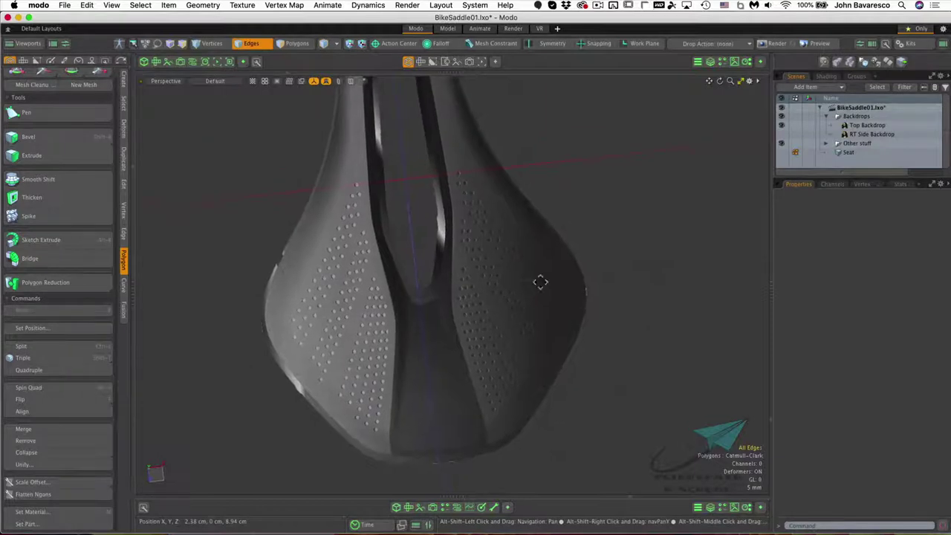
left_click(782, 153)
left_click_drag(473, 290, 444, 295, "alt")
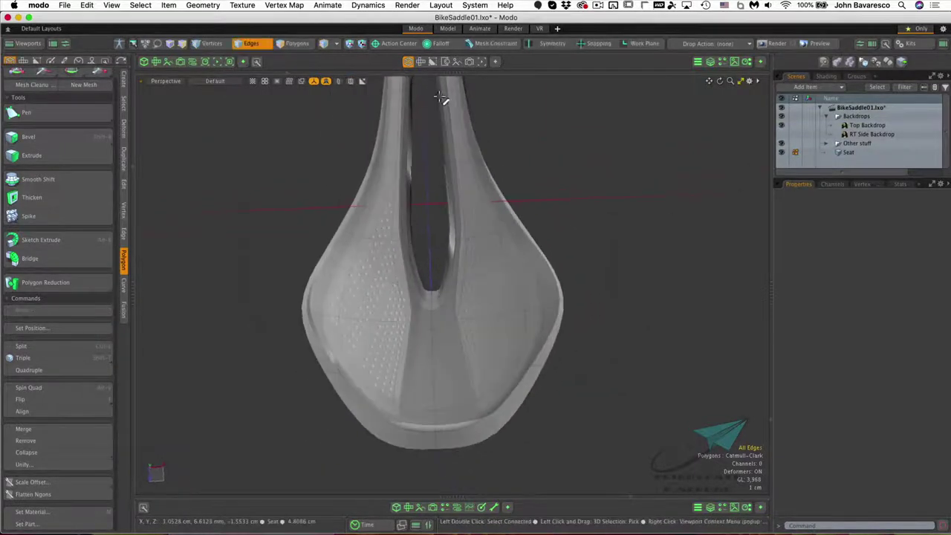
left_click(298, 43)
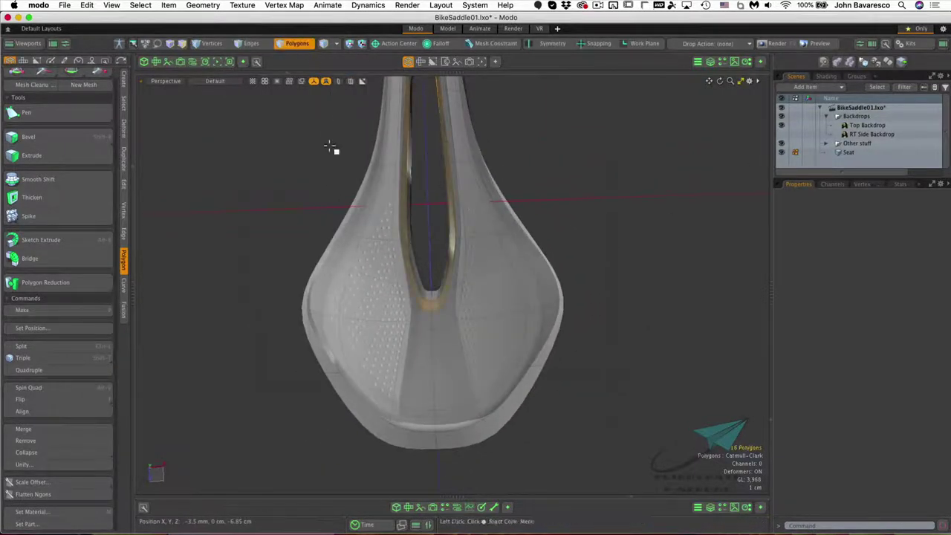
left_click(434, 308)
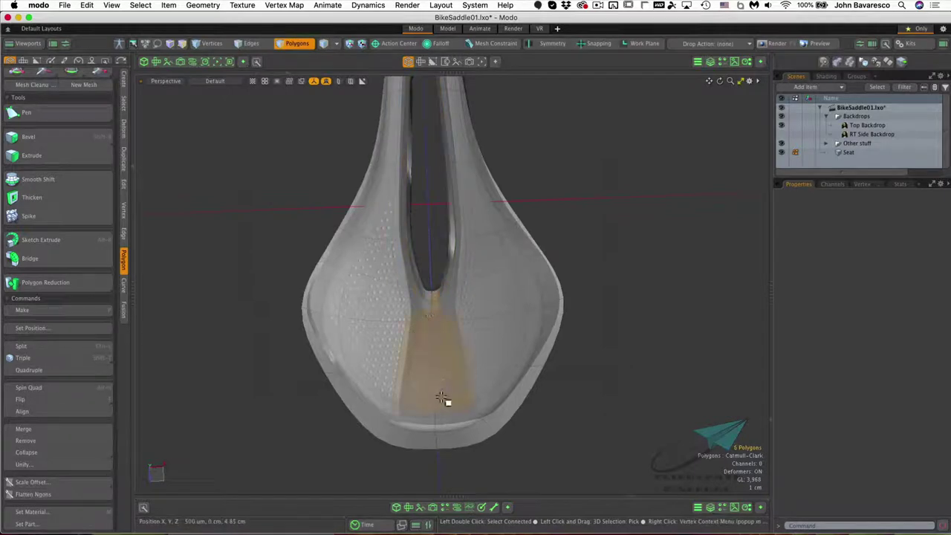
left_click_drag(441, 399, 420, 448)
mouse_move(447, 226)
left_mouse_down("ctrl+alt")
mouse_move(458, 219)
mouse_move(456, 227)
left_mouse_up("ctrl+alt")
left_click(418, 341, "shift")
left_click(415, 364, "shift")
left_click_drag(438, 380, 414, 328, "ctrl+alt")
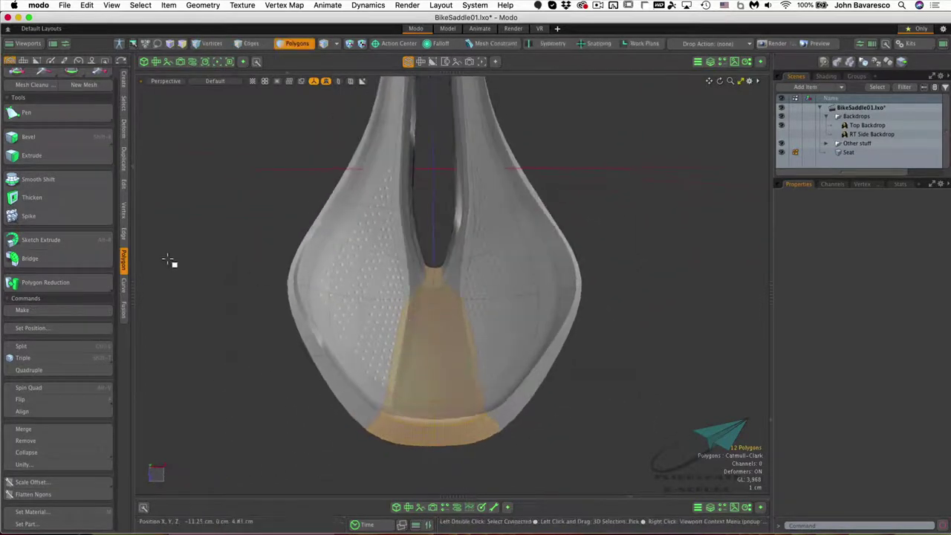
Bevel the selected rear centre strip as grouped polygons with Open Boundary on, a shift of -2.6 mm and an inset of 2.04 mm
key("shift+b")
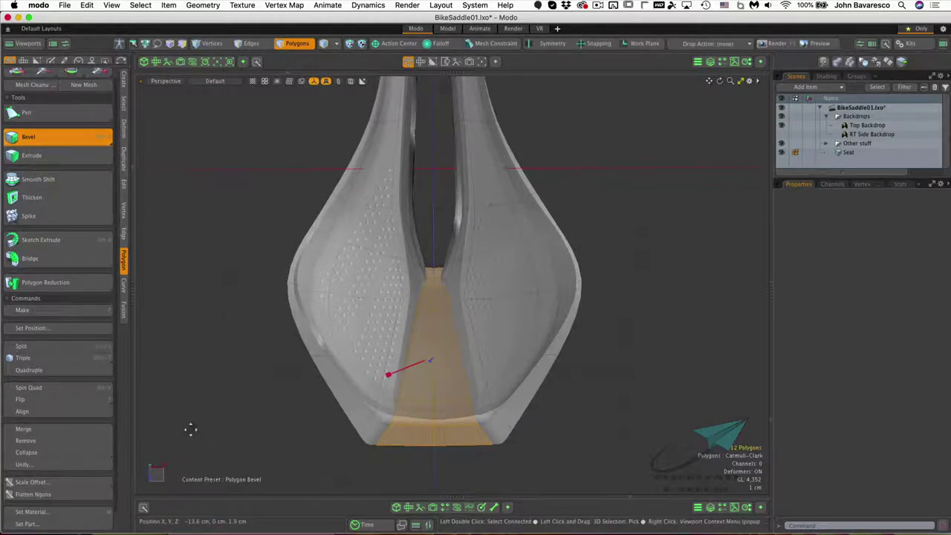
key("k")
left_click_drag(214, 286, 199, 196)
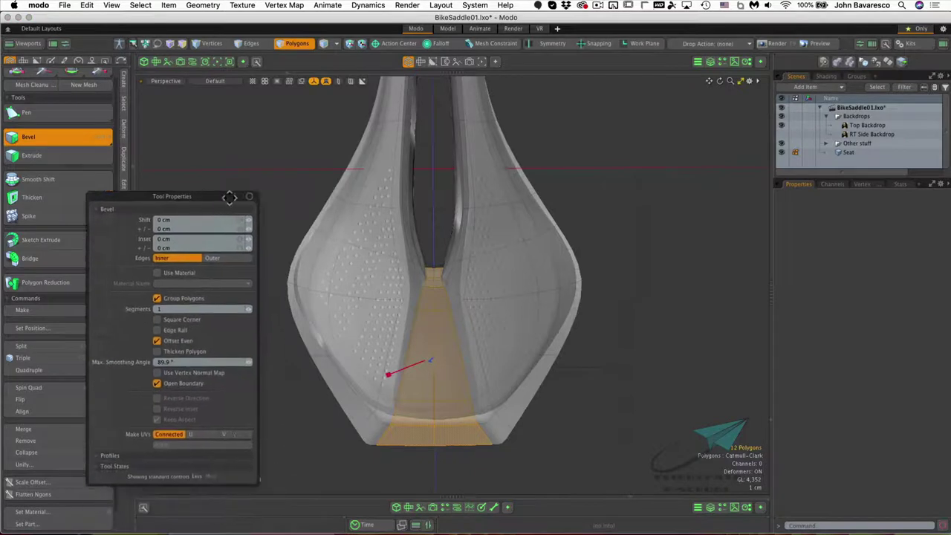
left_click(157, 384)
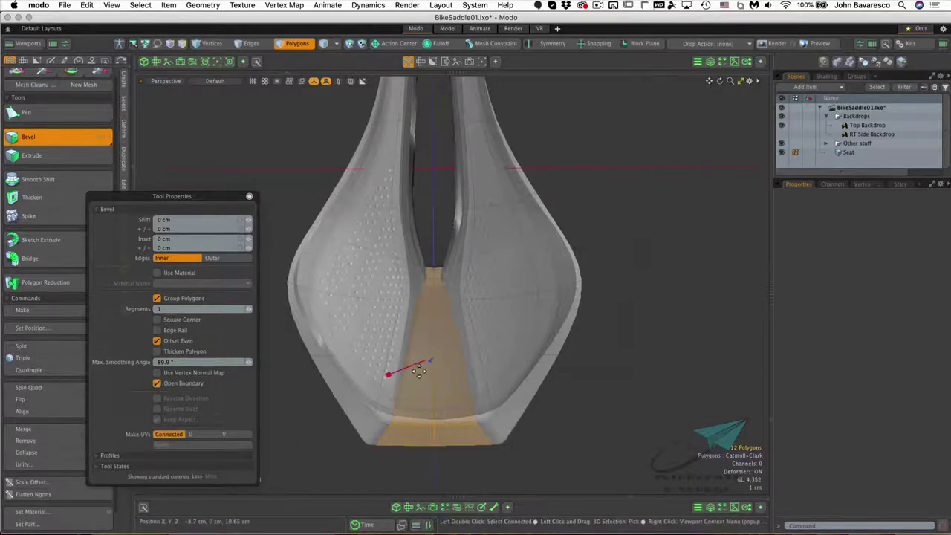
left_click_drag(416, 373, 441, 344, "alt")
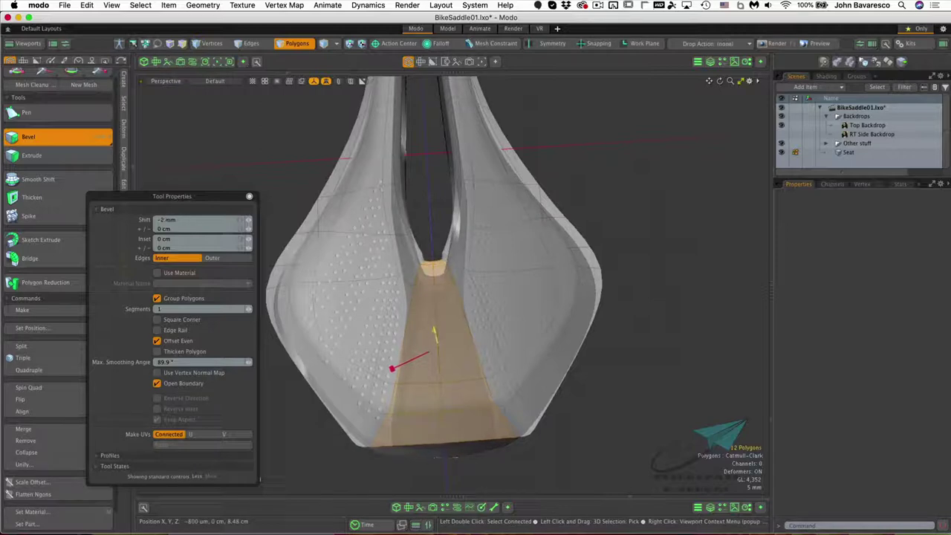
left_click_drag(436, 340, 393, 367, "alt")
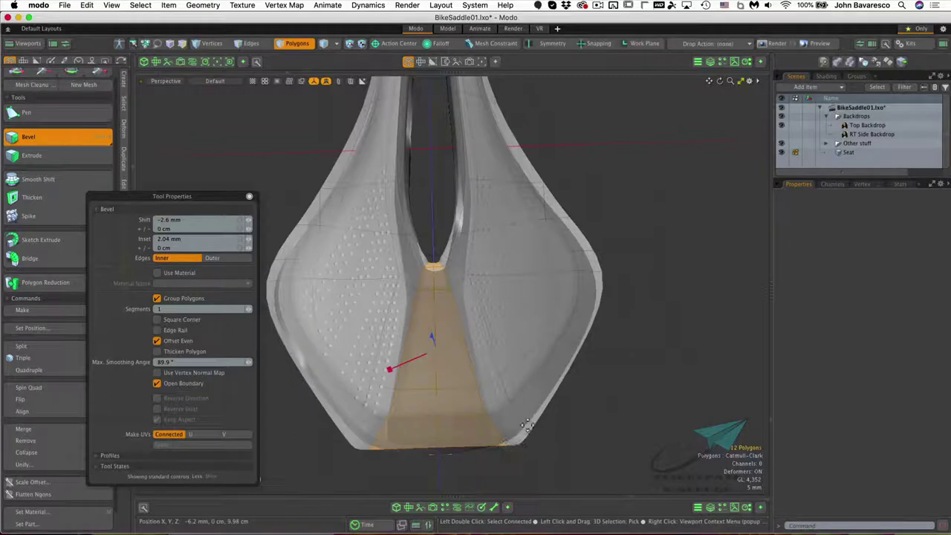
left_click_drag(530, 431, 526, 472, "alt")
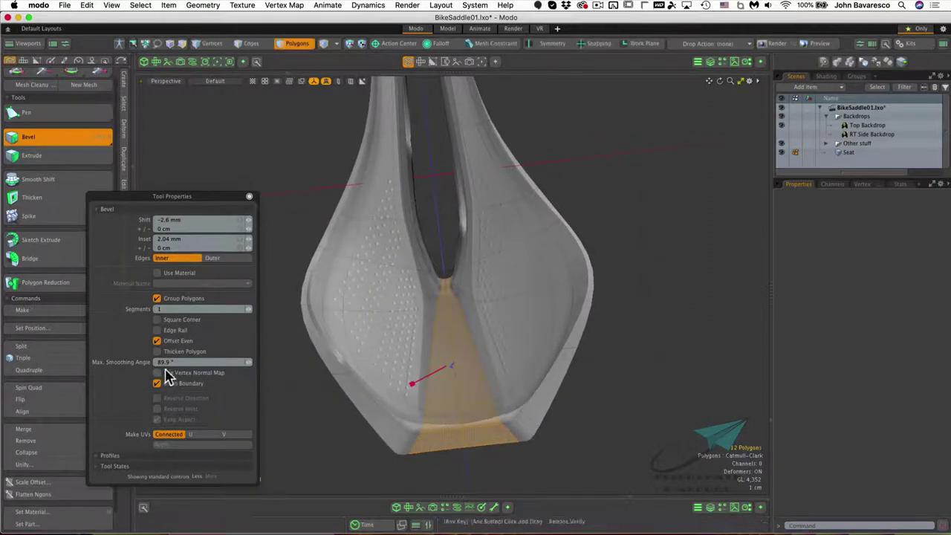
Add a second bevel to the rear centre strip with a shift of -1.5 mm and an inset of 1.6 mm, and finish the Bevel tool
left_click(460, 394, "shift")
left_click_drag(456, 388, 442, 316, "alt")
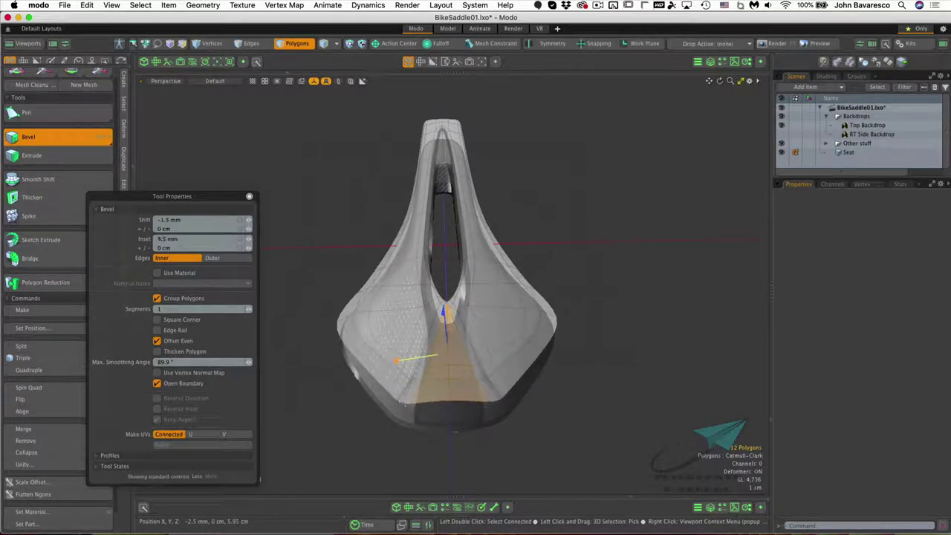
left_click_drag(414, 312, 446, 255, "ctrl+alt")
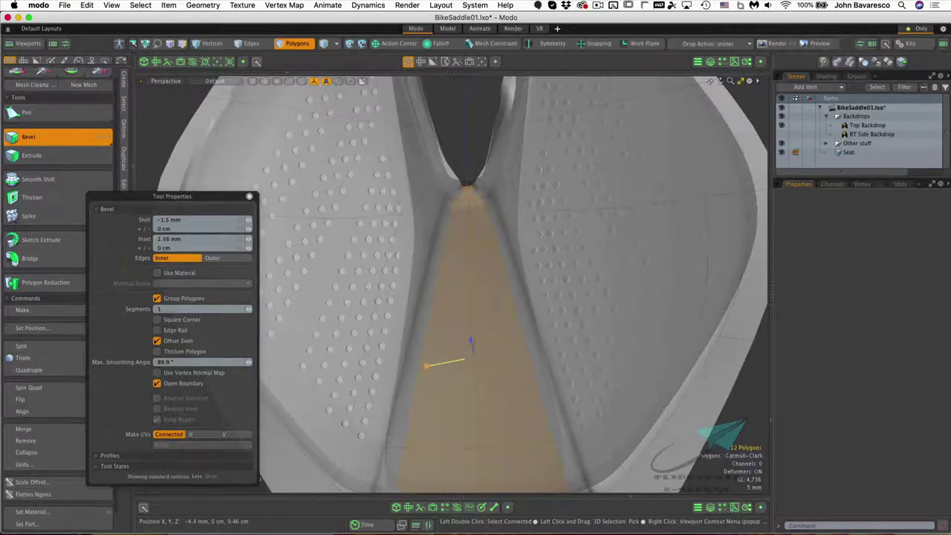
left_click_drag(426, 365, 424, 366)
left_click_drag(467, 245, 476, 301, "ctrl+alt")
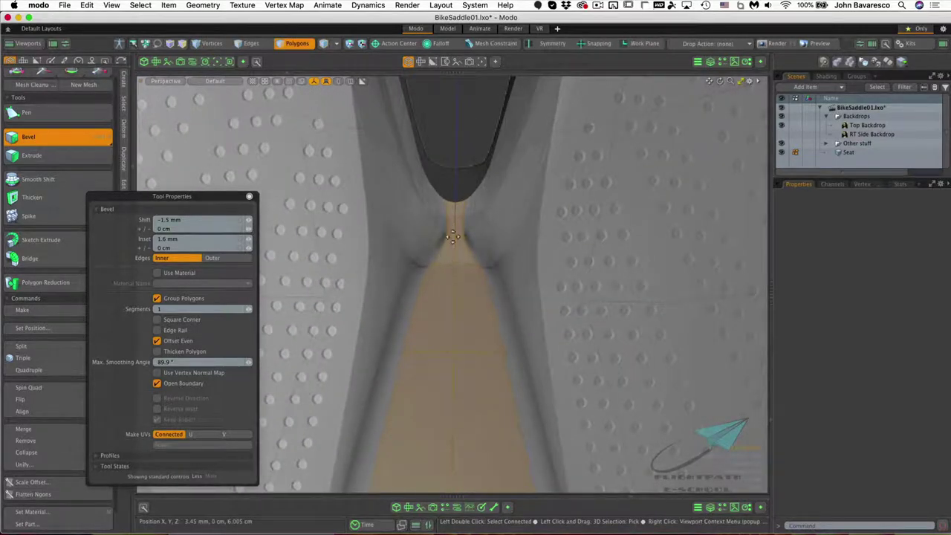
left_click_drag(451, 268, 520, 257, "alt")
left_click_drag(466, 269, 485, 259, "alt")
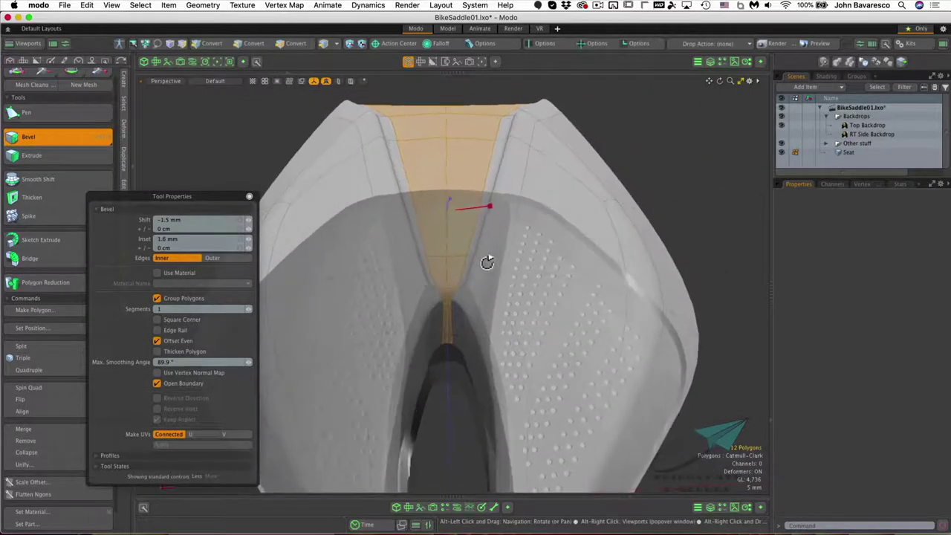
key("space")
With X symmetry on, use the vertex Slide tool in the Top view to fit the seat's rear corner vertices to the backdrop outline
left_click_drag(459, 200, 213, 301, "ctrl+alt")
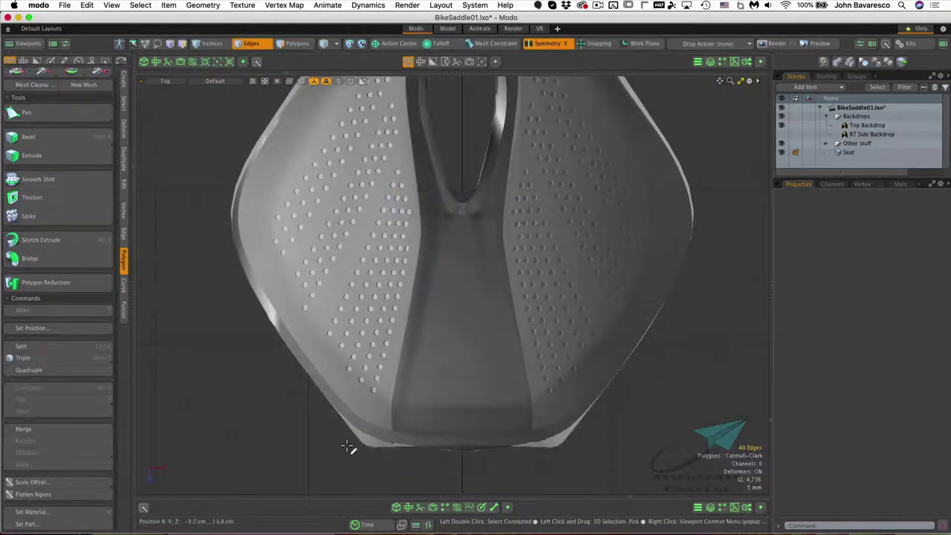
left_click(210, 43)
left_click(124, 210)
left_click(41, 251)
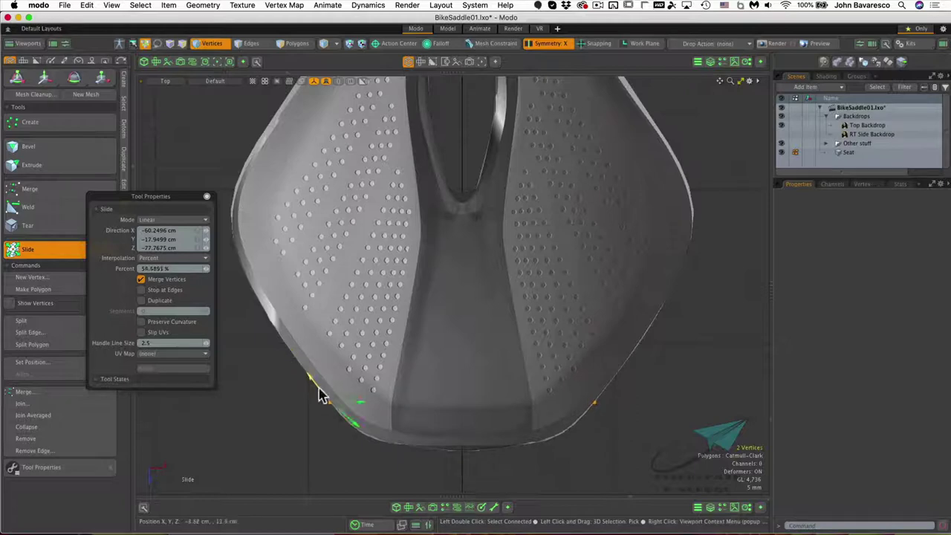
left_click_drag(461, 361, 484, 283, "ctrl+alt")
key("q")
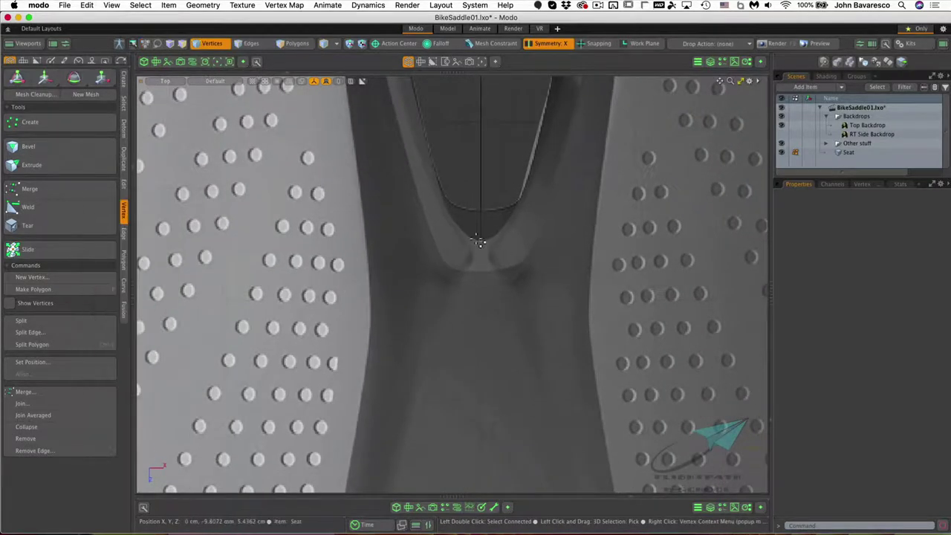
Flatten the edge loop at the bottom of the cutout wall by scaling it to 0% in Y, and reposition the loop
key(".")
key("2")
left_click_drag(424, 361, 483, 268, "ctrl+alt")
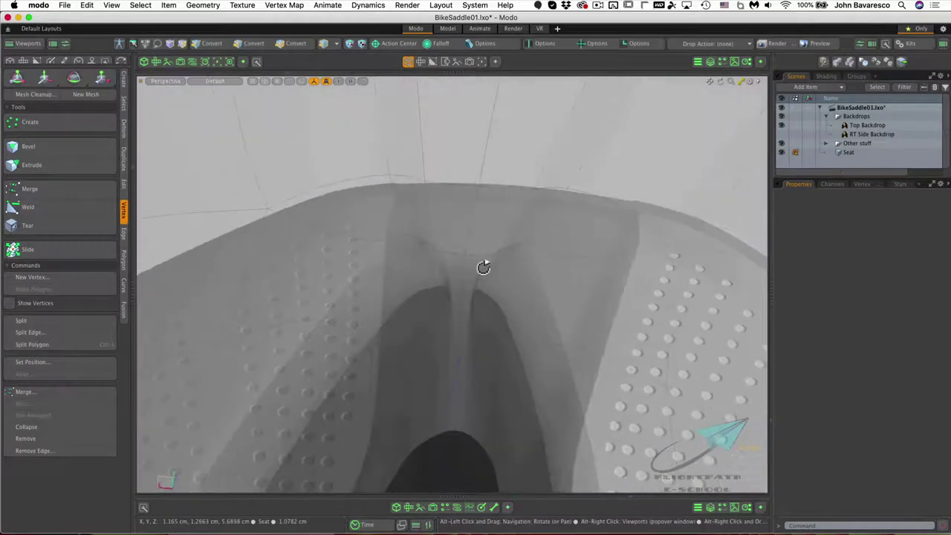
left_click_drag(492, 302, 421, 343, "ctrl+alt")
left_click_drag(420, 343, 475, 385, "ctrl+alt")
key("y")
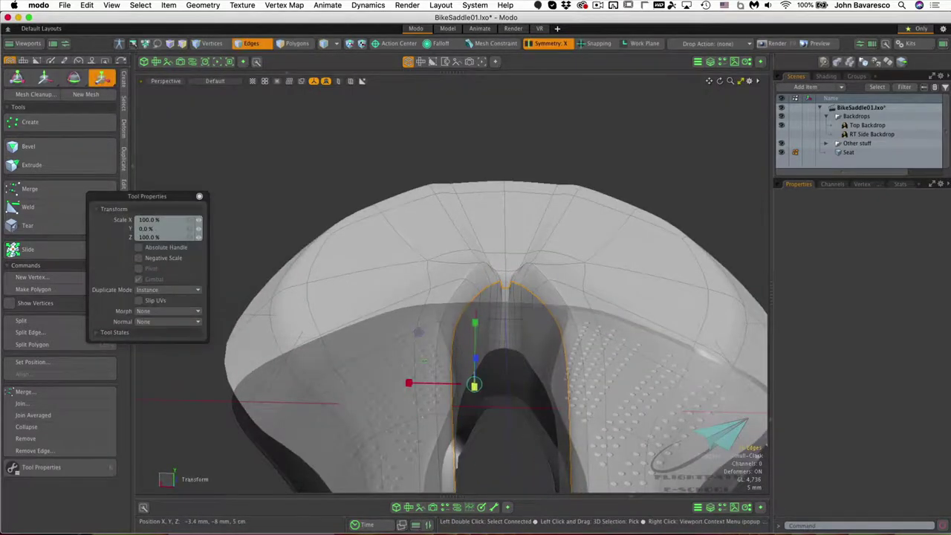
left_click_drag(520, 240, 467, 257, "alt")
key("w")
left_click_drag(497, 271, 441, 285, "alt")
Extend the edge selection at the cutout's rear end and adjust its subdivision edge weight
key("q")
left_click(523, 271, "shift")
key("shift+w")
key("q")
Use the vertex Slide tool in Linear mode to slide the rim vertices beside the cutout's rear end
key("3")
left_click(497, 337)
mouse_move(497, 338)
left_mouse_down("alt")
mouse_move(473, 338)
mouse_move(487, 336)
left_mouse_up("alt")
left_click(216, 44)
left_click(88, 252)
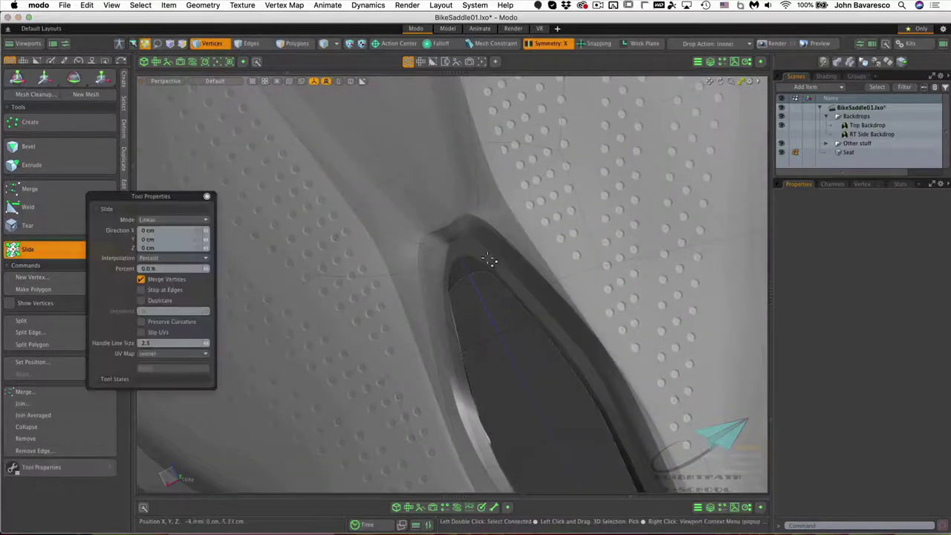
left_click(444, 328)
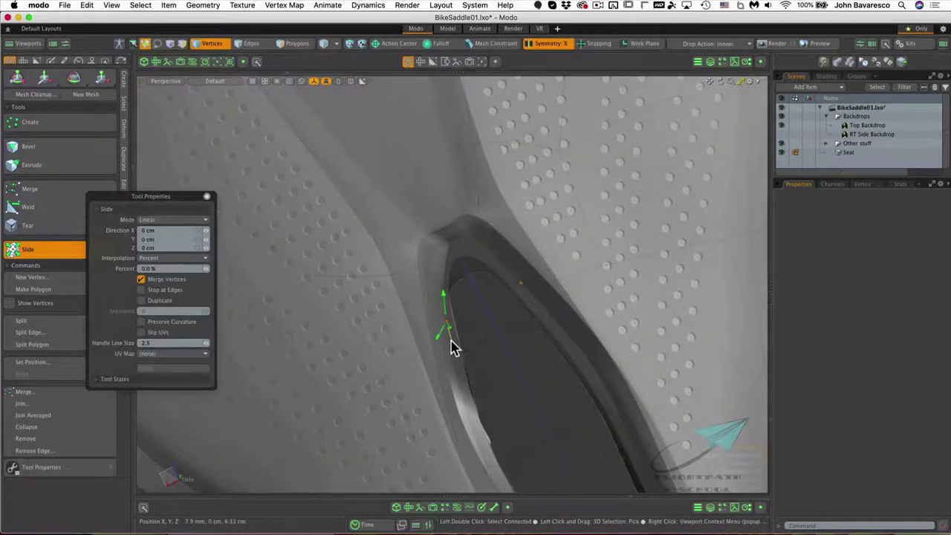
left_click_drag(450, 346, 463, 392)
left_click_drag(465, 230, 515, 246, "ctrl+alt")
left_click_drag(444, 211, 473, 306)
key("Escape")
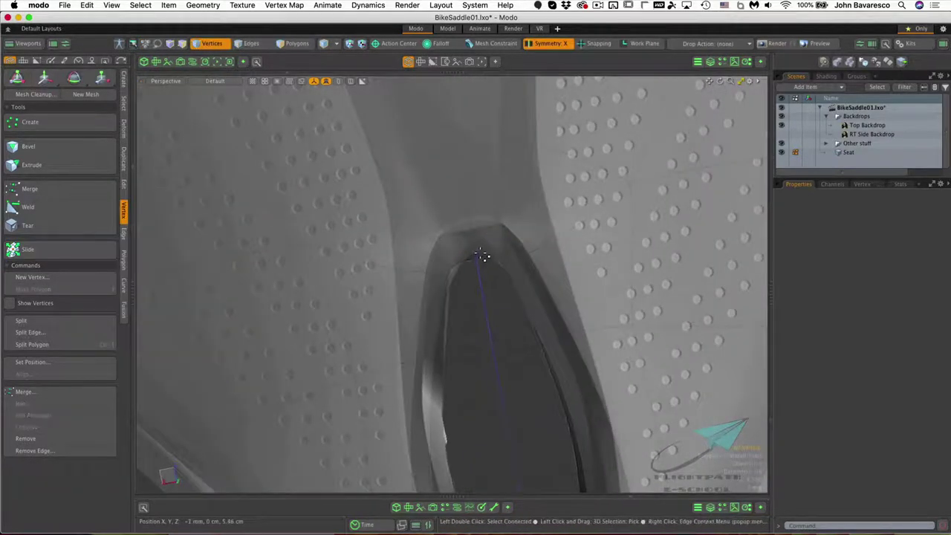
With Element Move in the Top view, fit the cutout's rear corner and centre vertices to the backdrop, shifting the centre about -2.4 mm in Z
key("ctrl+space")
left_click(484, 214)
left_click_drag(480, 218, 450, 225, "ctrl+alt")
left_click_drag(443, 308, 467, 289, "alt+shift")
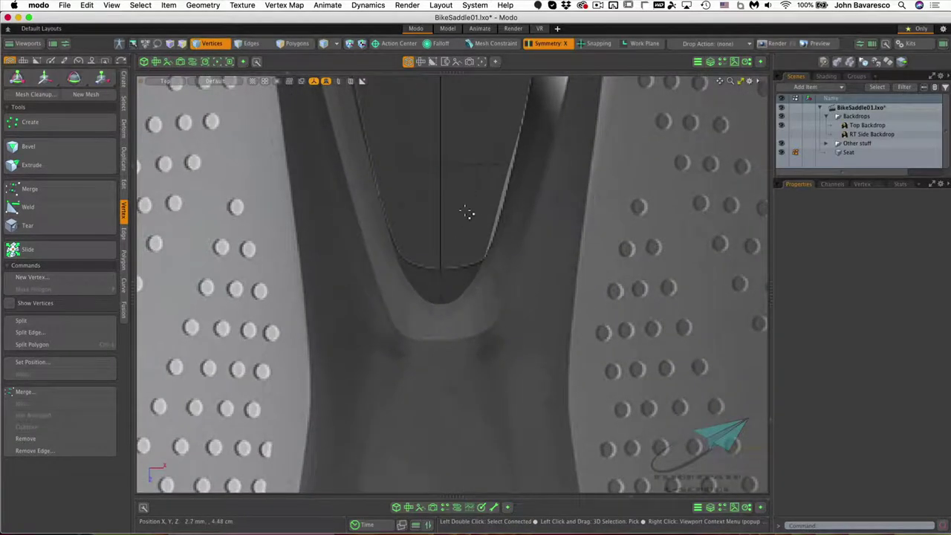
key("t")
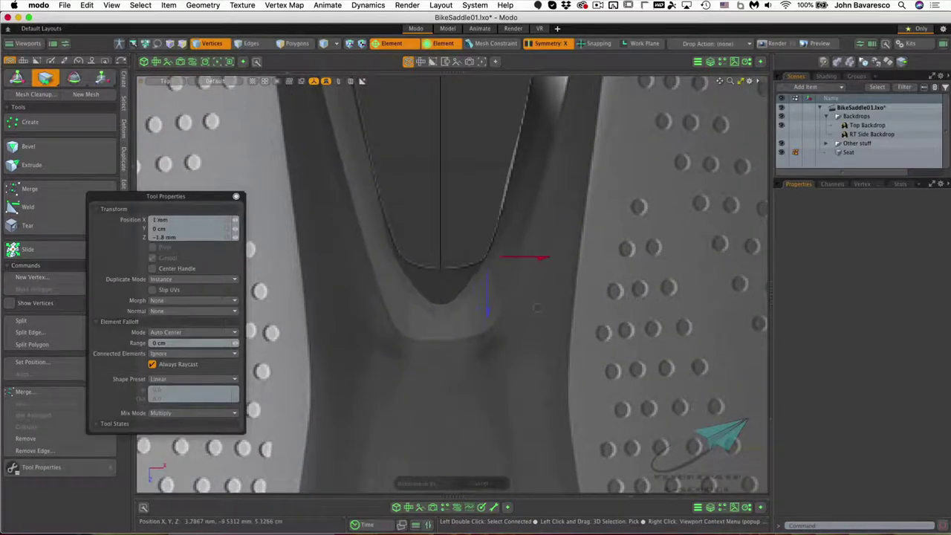
left_click_drag(536, 307, 518, 325)
left_click_drag(442, 301, 432, 271)
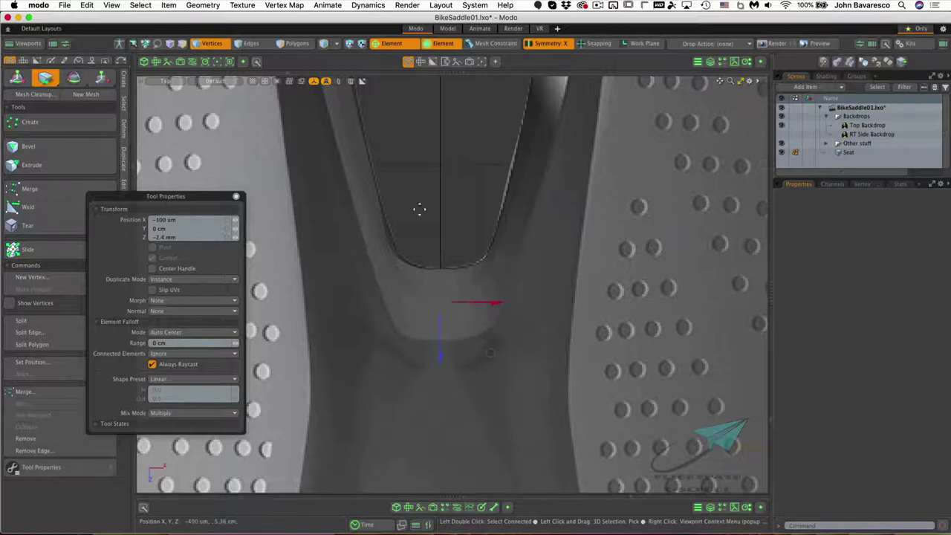
Nudge the remaining vertices around the cutout's rear end and along the channel side with Element Move to follow the backdrop
scroll(438, 190, "down", 3)
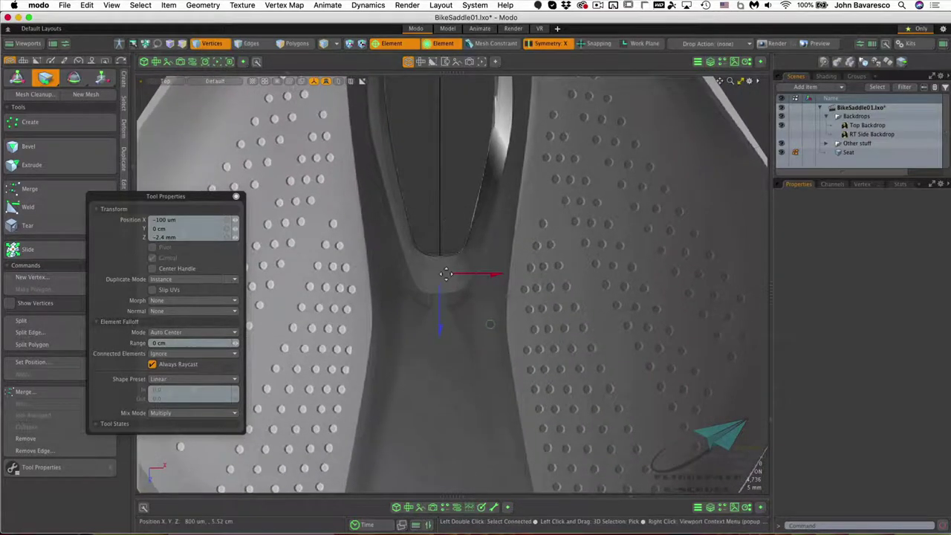
scroll(468, 258, "up", 5)
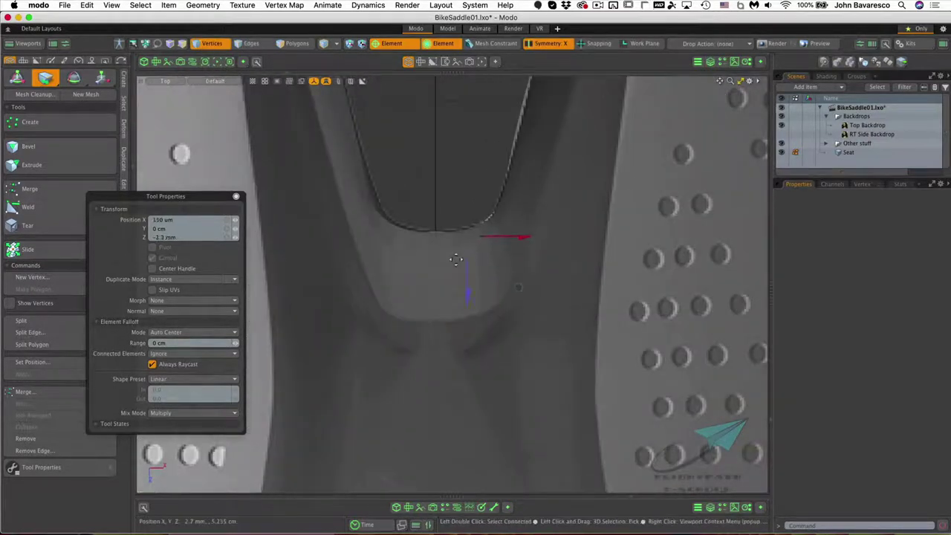
scroll(423, 260, "down", 4)
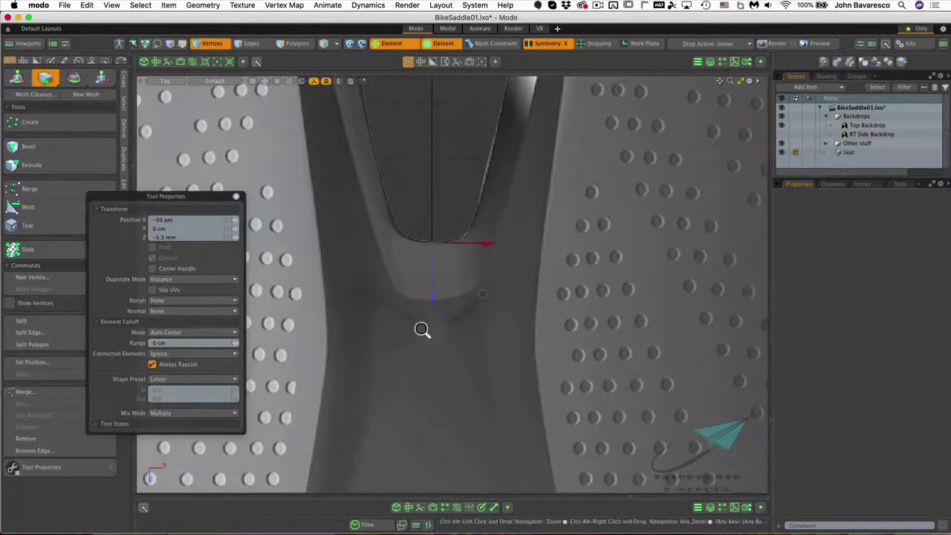
scroll(420, 329, "up", 5)
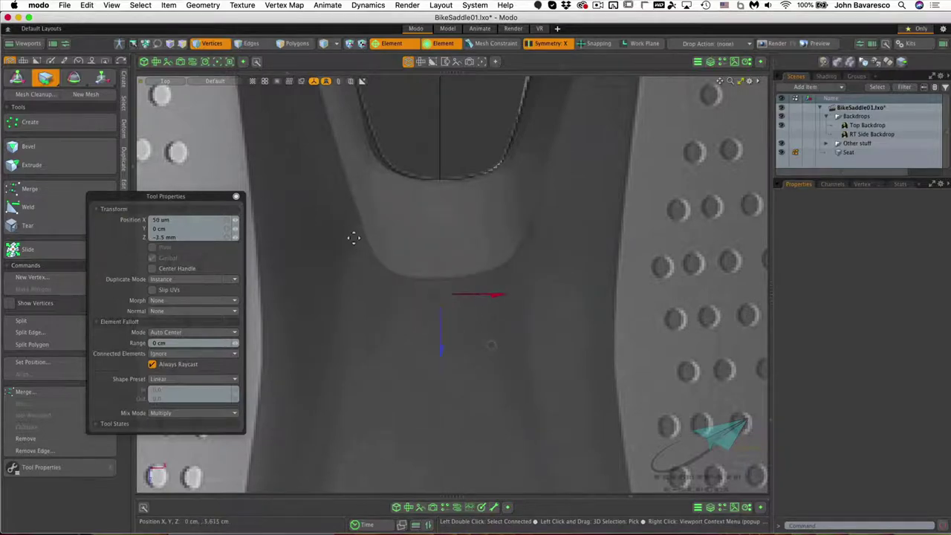
scroll(401, 266, "down", 5)
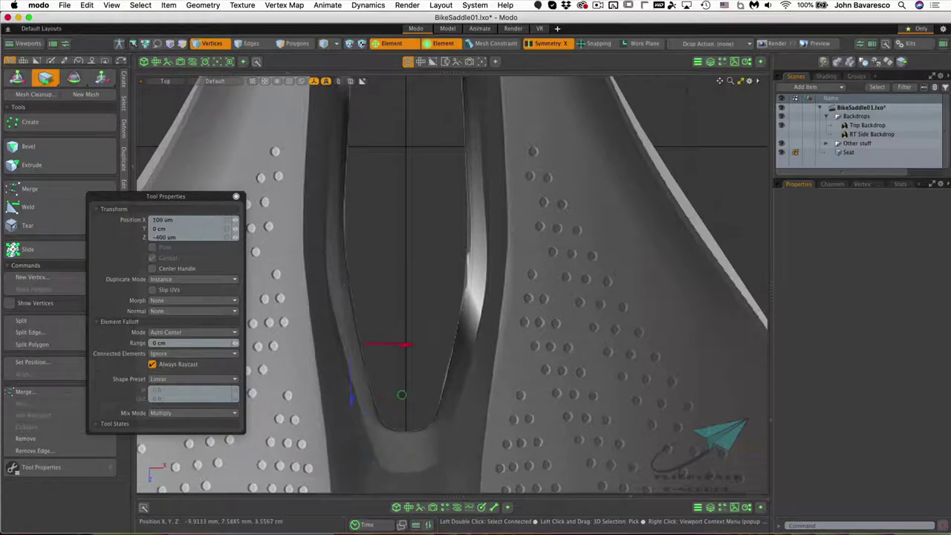
left_click_drag(476, 282, 485, 217, "ctrl+alt")
In the Perspective view, lower the cutout's rear-end vertices about 1.85 mm and smooth the channel's side rim vertices with Element Move
key("KP_Decimal")
left_click_drag(485, 178, 481, 175)
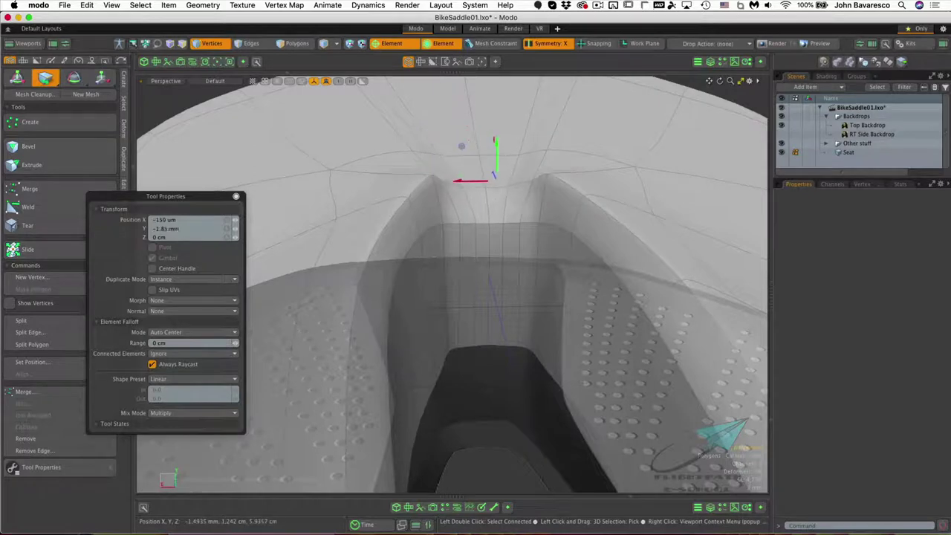
left_click_drag(488, 216, 549, 215, "alt")
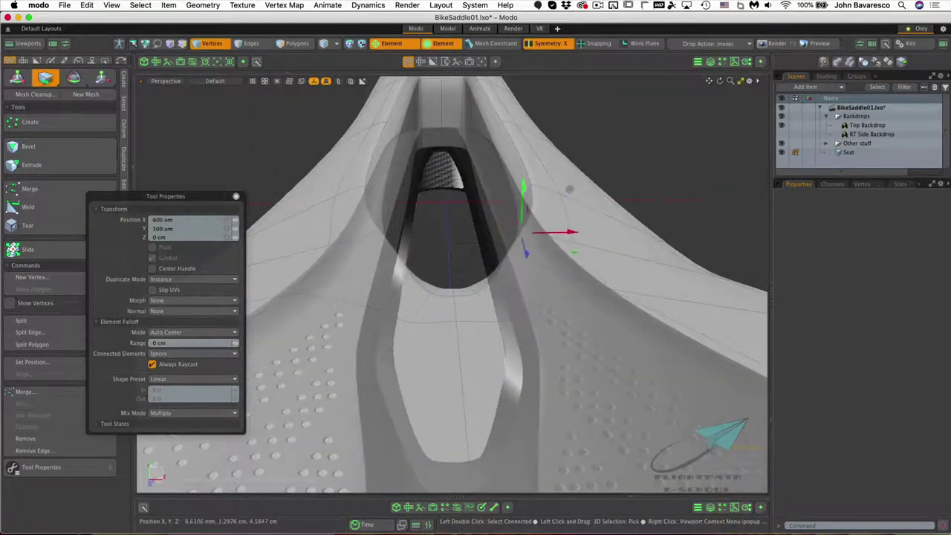
left_click_drag(520, 248, 401, 223, "alt")
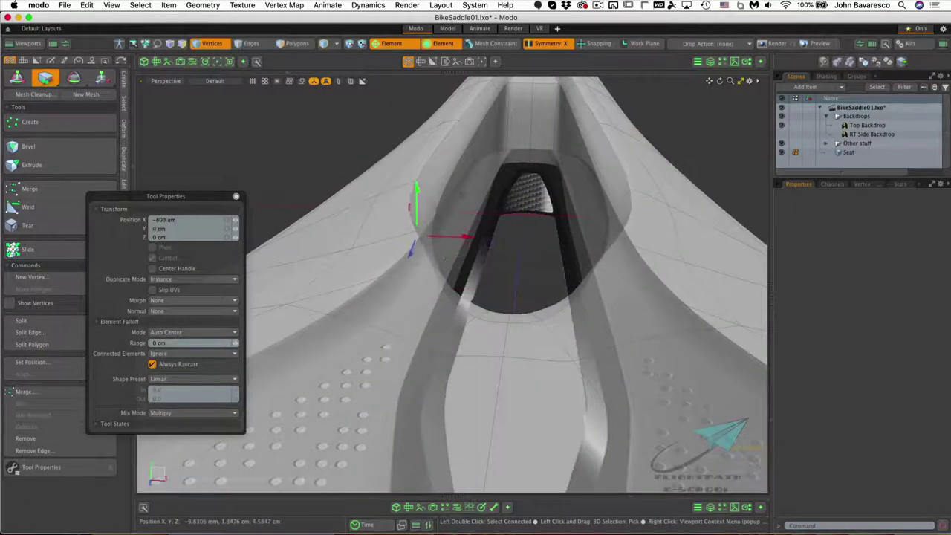
left_click_drag(461, 193, 477, 136, "alt")
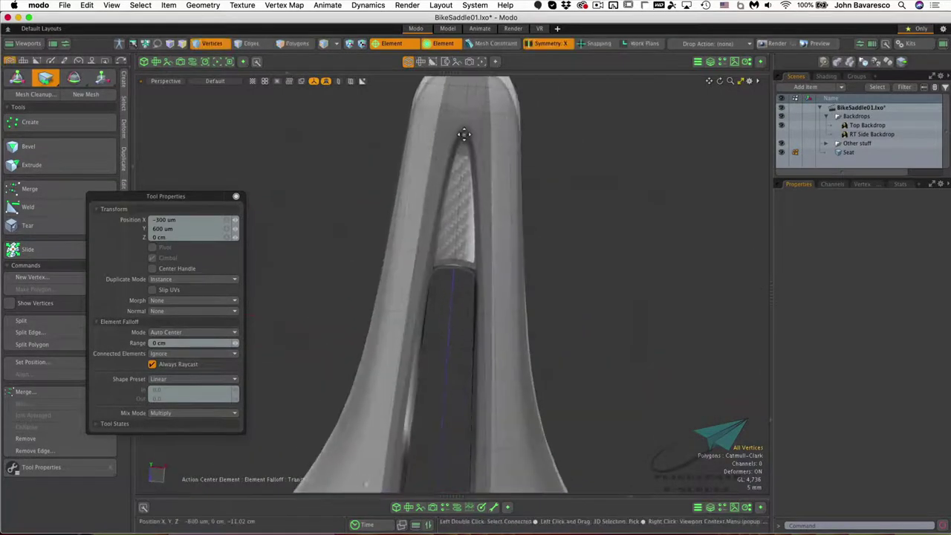
Select the two edges at the front tip of the nose channel and set their edge weight to about 15.5%
key("space")
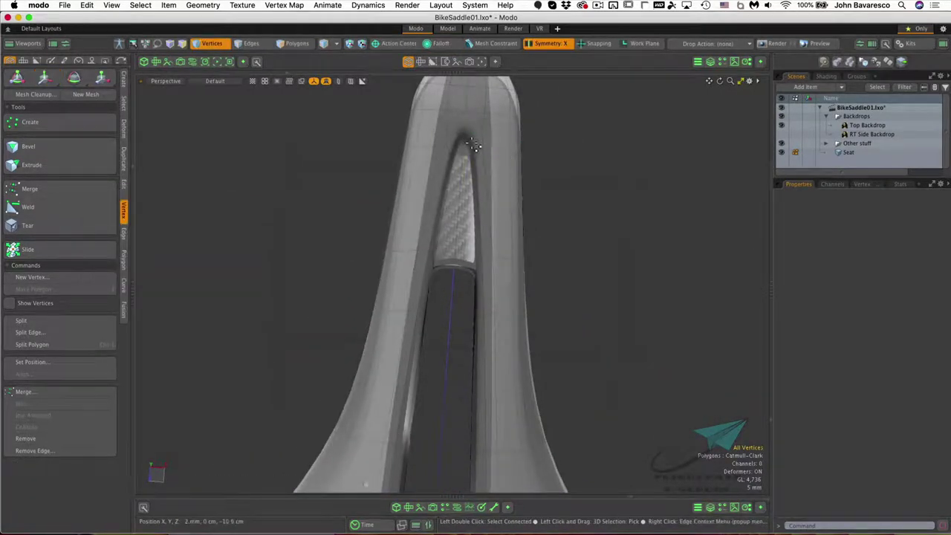
left_click(252, 44)
key("shift+w")
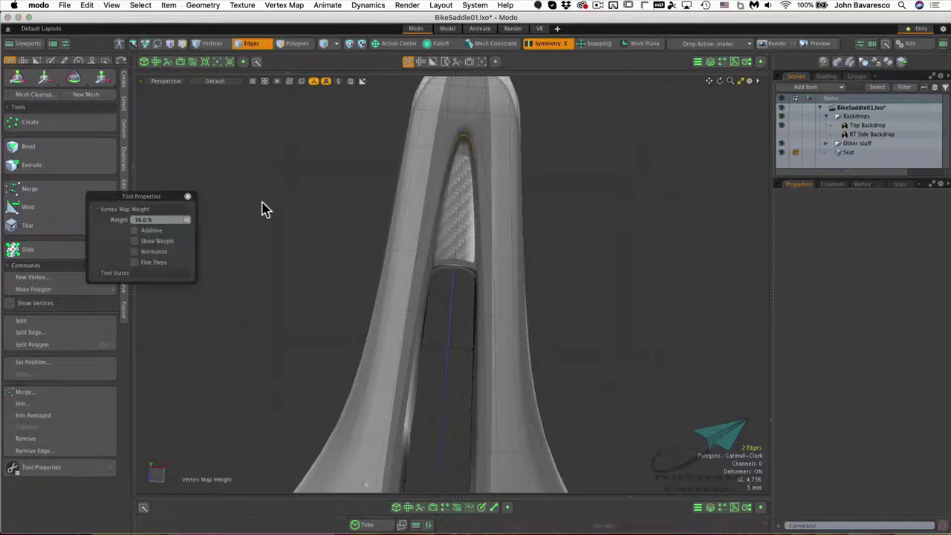
left_click_drag(264, 208, 275, 208)
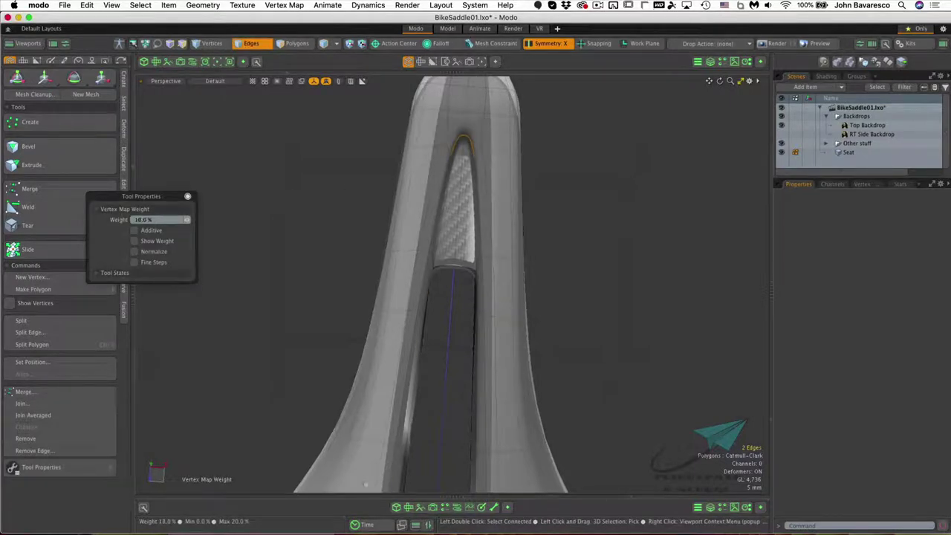
scroll(475, 150, "up", 3)
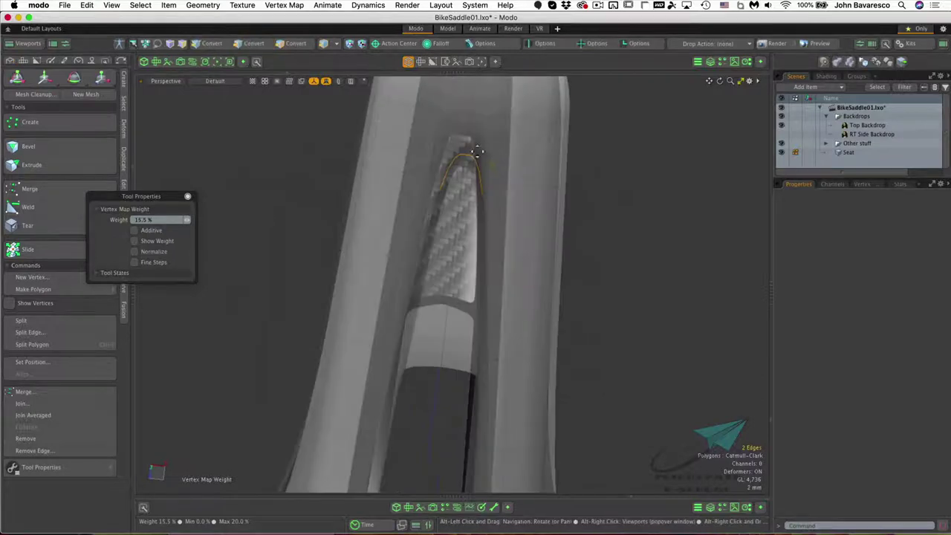
key("q")
Add the neighbouring edges around the nose channel's front end to the selection and set the edge weight to 16.5%
left_click(481, 192, "shift")
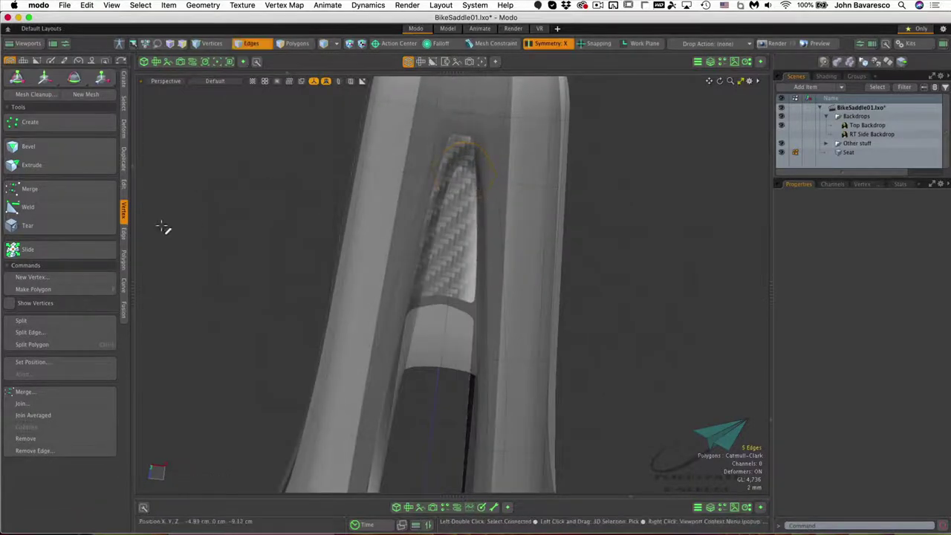
left_click_drag(163, 228, 463, 229, "ctrl+alt")
left_click(461, 162, "shift")
left_click_drag(461, 164, 278, 237, "alt")
key("shift+w")
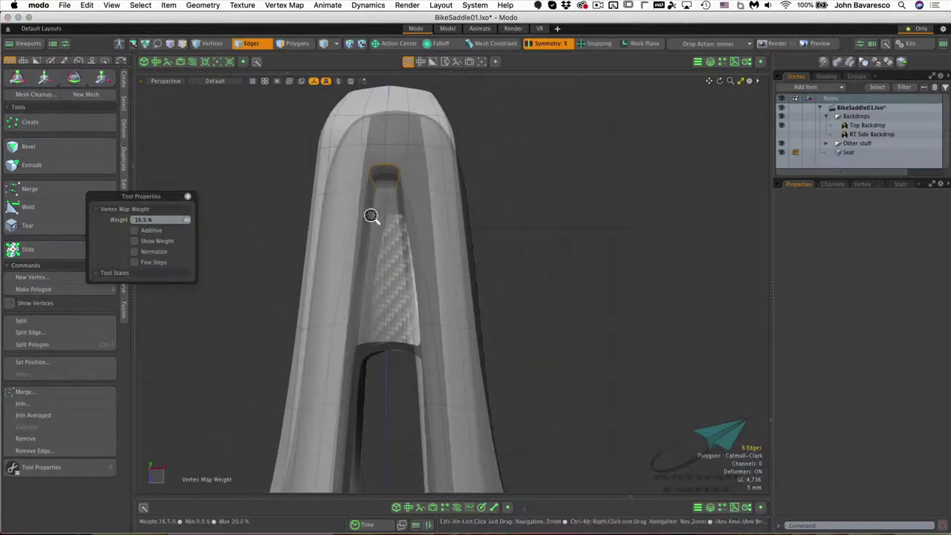
left_click_drag(371, 215, 436, 352, "alt")
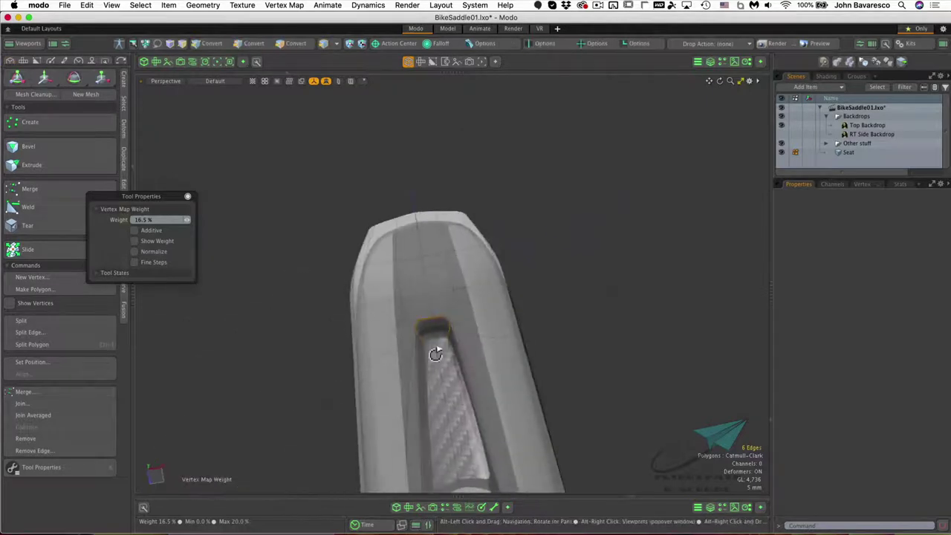
scroll(435, 338, "up", 5, "alt")
key("q")
Move the front corner vertices of the nose channel outward by about 1 mm with Element Move
key("t")
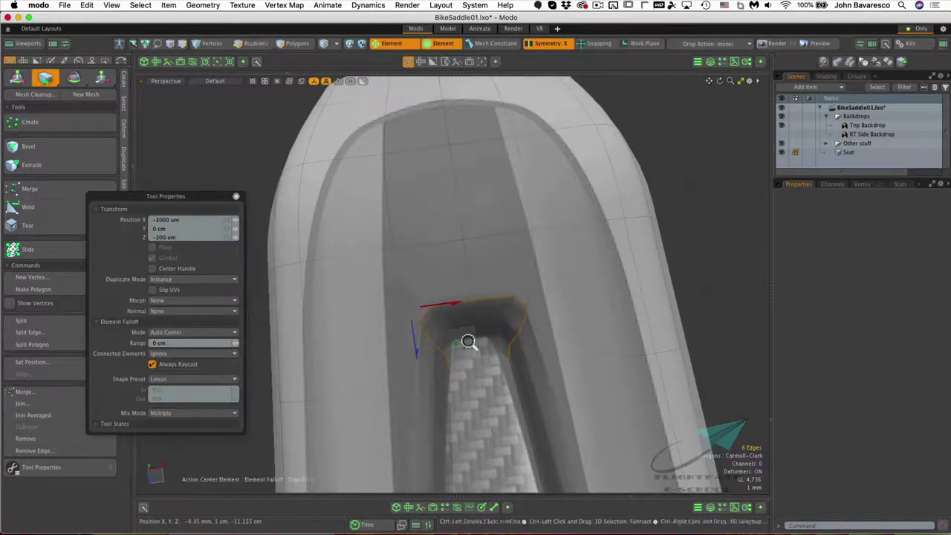
left_click_drag(468, 339, 520, 335, "ctrl+alt")
key("space")
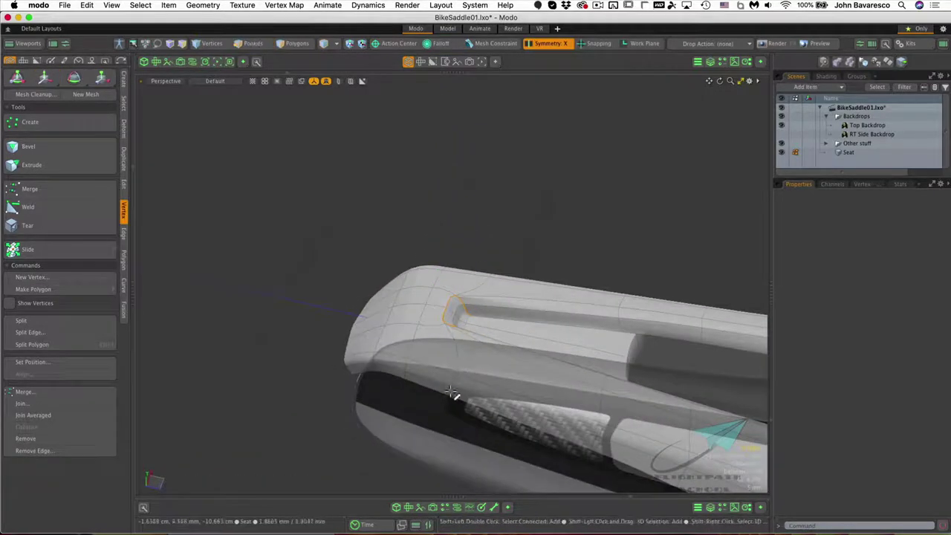
Slide the side edges of the nose beside the channel's front end using the edge Slide tool
left_click(453, 388)
key("shift+s")
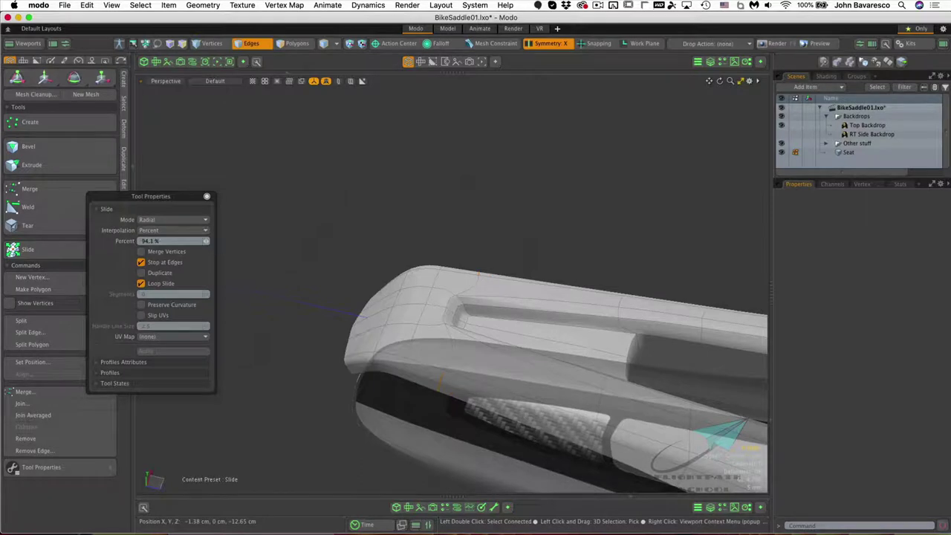
left_click_drag(446, 372, 438, 283, "alt")
key("space")
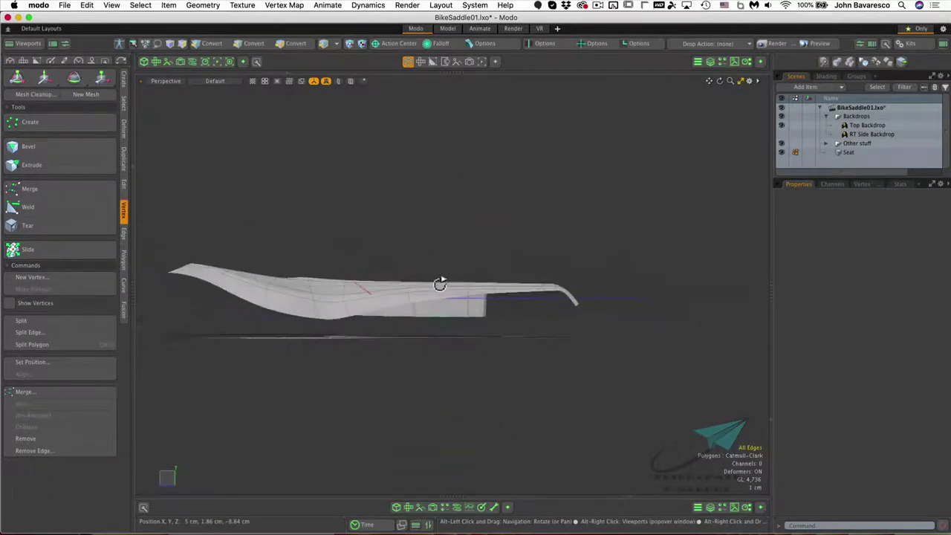
Select the bottom edge loop of the cutout wall and raise it slightly, then touch up the cutout rim with Element Move
double_click(454, 319)
key("w")
left_click_drag(393, 255, 393, 248)
left_click_drag(389, 282, 270, 272, "alt")
left_click_drag(397, 236, 520, 210, "alt+shift")
left_click_drag(520, 210, 520, 355, "alt")
key("t")
key("q")
left_click(521, 354)
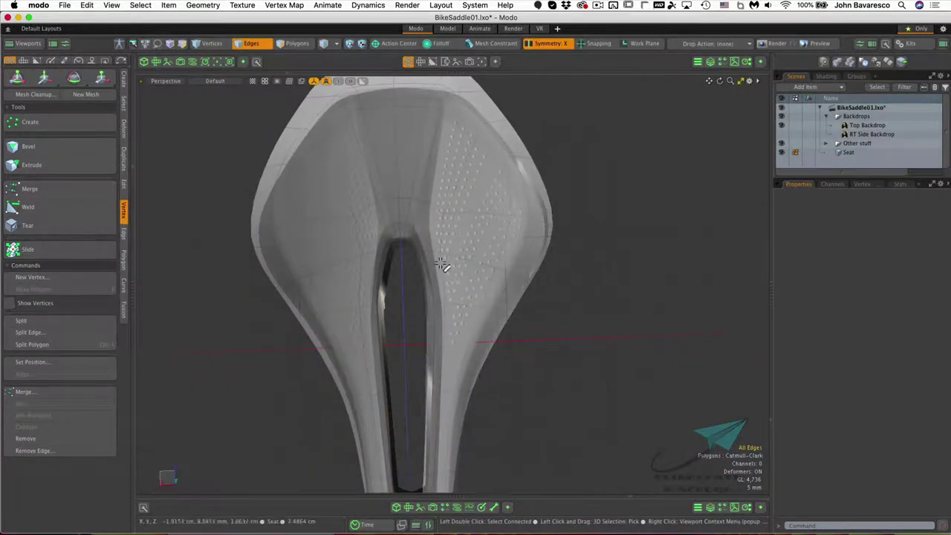
key("t")
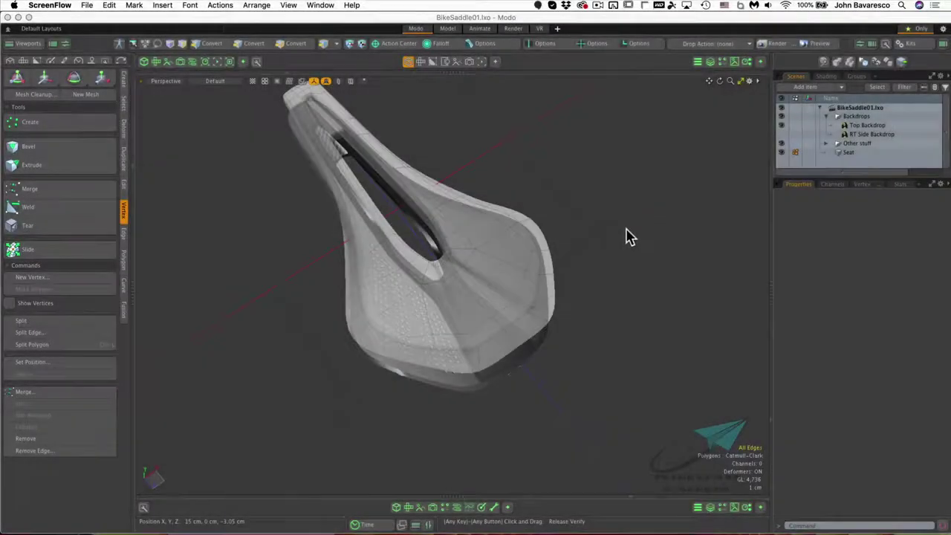
Hide the Backdrops group and inspect the seat mesh from several angles
left_click(477, 312)
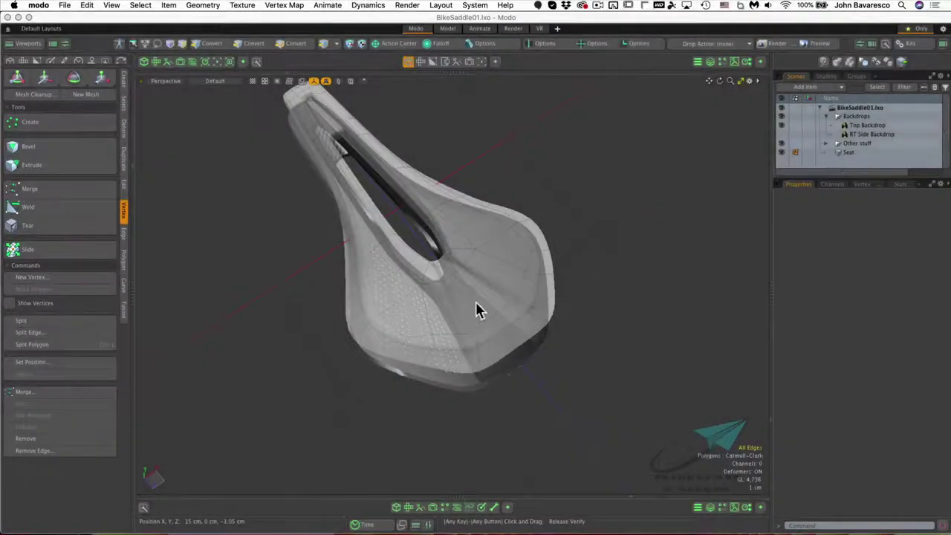
left_click_drag(478, 312, 664, 280, "alt")
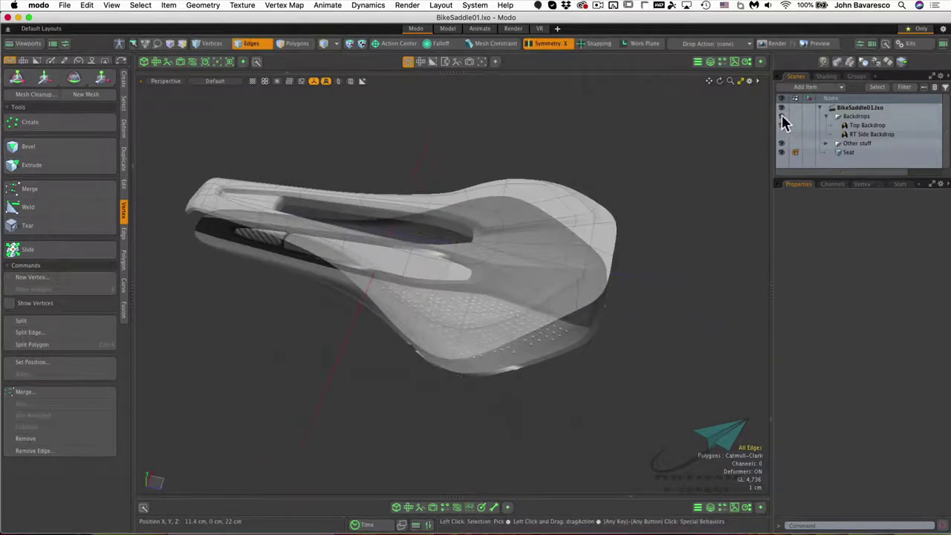
left_click(781, 116)
left_click_drag(511, 222, 573, 314, "ctrl+alt")
left_click_drag(539, 271, 472, 212, "ctrl+alt")
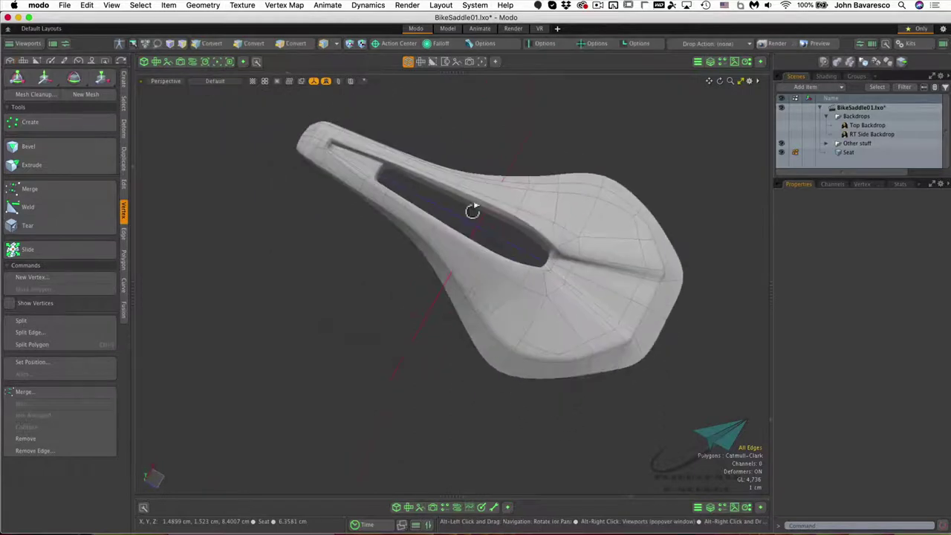
Bevel all seat polygons with Thicken Polygon enabled, using a shift of about -1.2 mm and an inset of about 1.48 mm
left_click(296, 45)
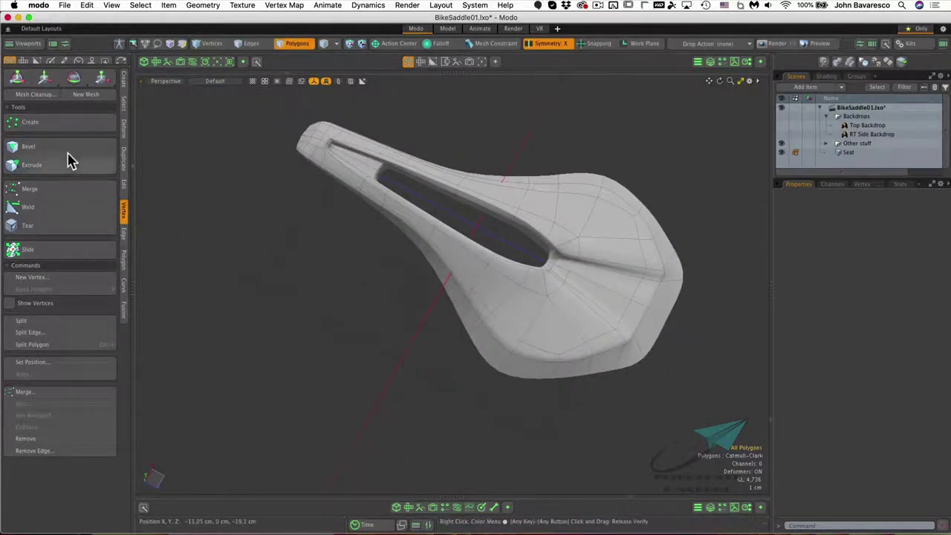
left_click(125, 260)
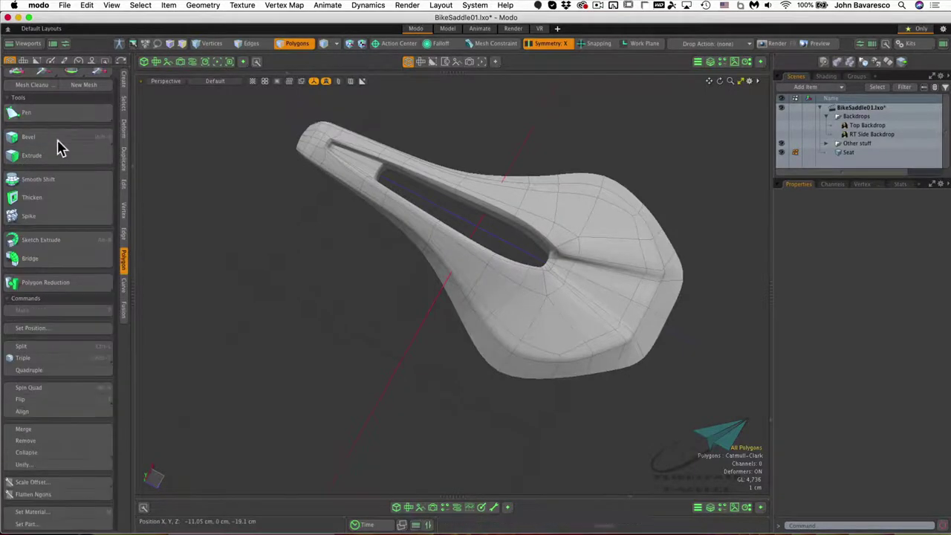
left_click(59, 140)
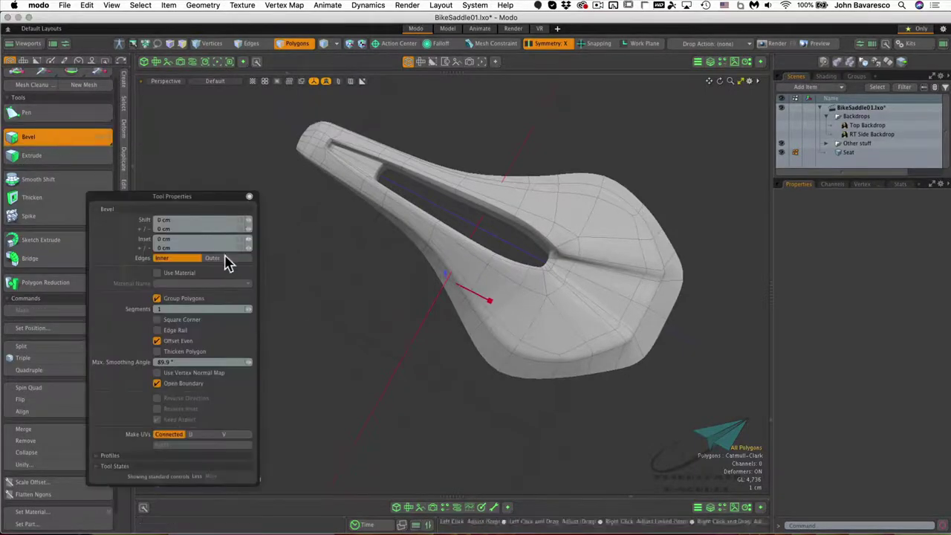
left_click(157, 351)
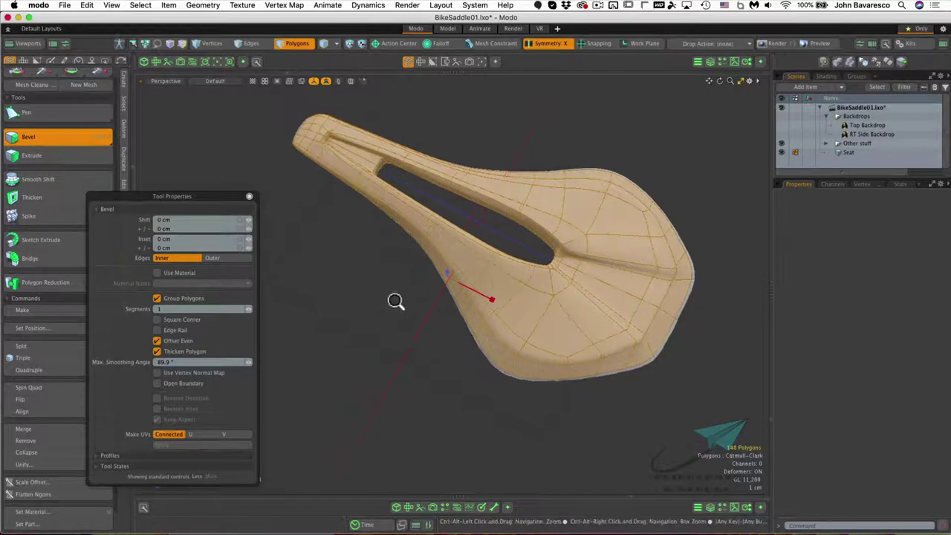
mouse_move(401, 318)
left_mouse_down("alt")
mouse_move(424, 228)
mouse_move(401, 274)
mouse_move(416, 272)
mouse_move(418, 253)
mouse_move(377, 350)
mouse_move(384, 318)
left_mouse_up("alt")
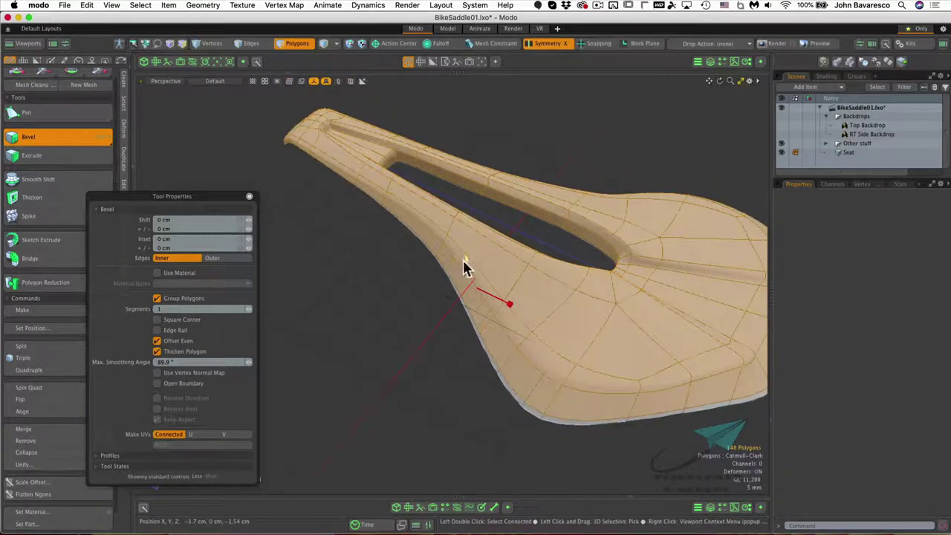
left_click_drag(466, 263, 503, 217)
left_click_drag(498, 271, 507, 320, "alt")
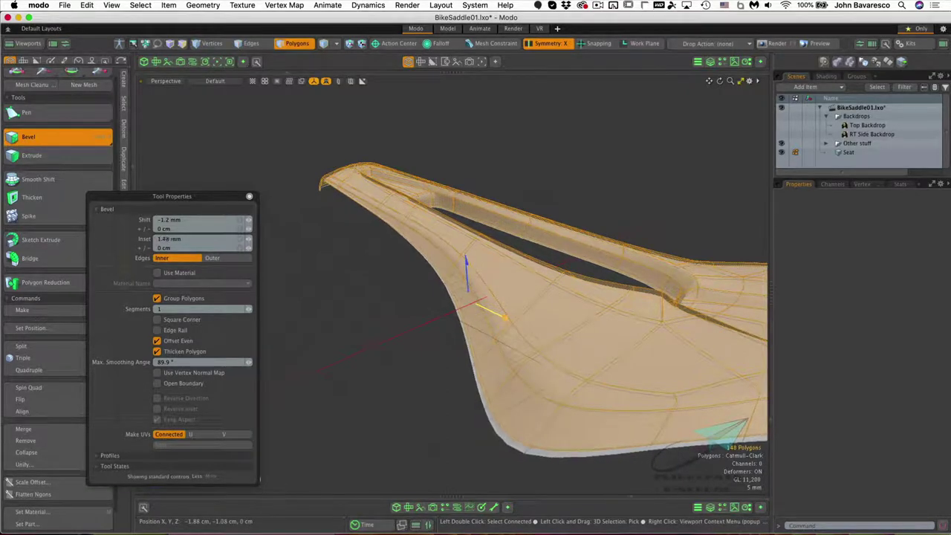
left_click_drag(537, 316, 409, 303, "alt")
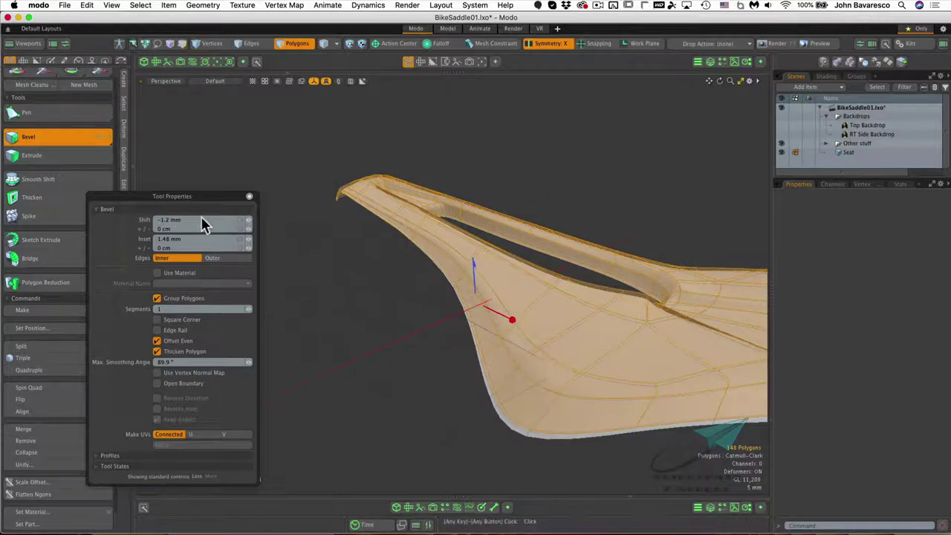
left_click_drag(291, 259, 527, 219, "ctrl+alt")
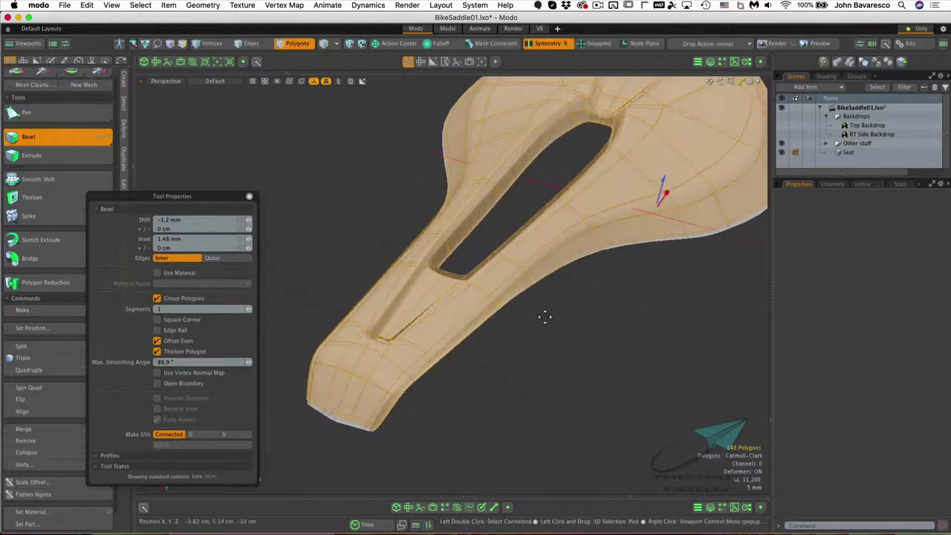
key("Escape")
key("Escape")
Inspect the thickened seat from above and below, checking the nose channel and cutout edges up close
left_click_drag(578, 338, 450, 332, "alt")
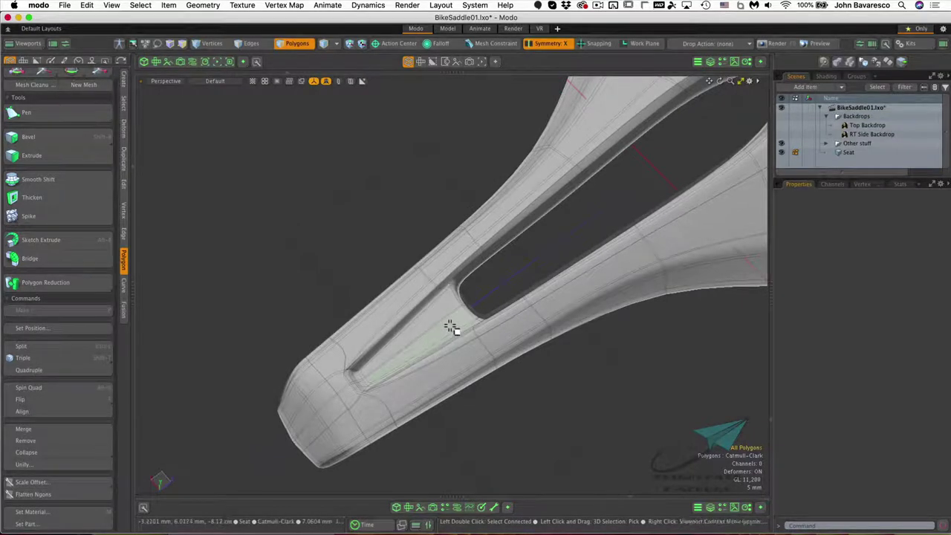
key("f")
left_click_drag(457, 297, 420, 307, "ctrl+alt")
left_click_drag(666, 205, 513, 287, "alt+shift")
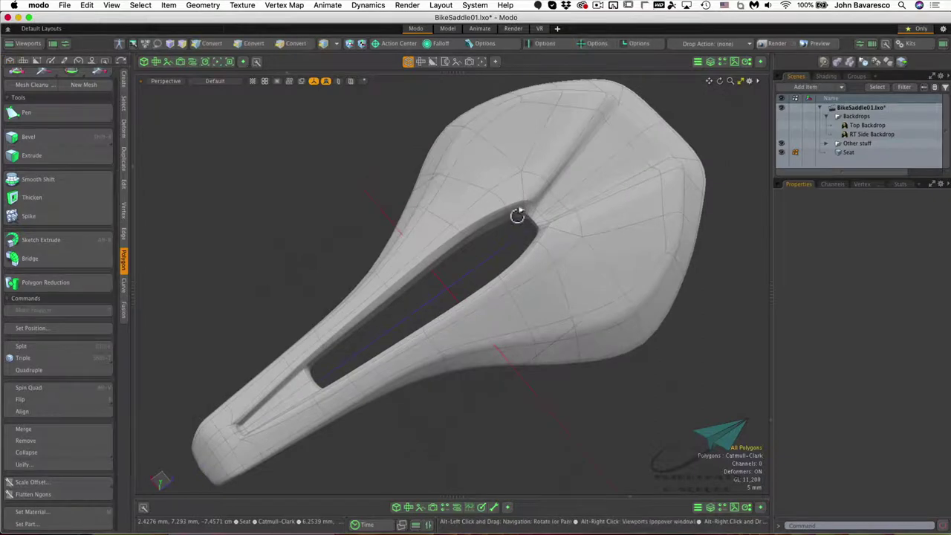
left_click_drag(567, 249, 602, 263, "alt")
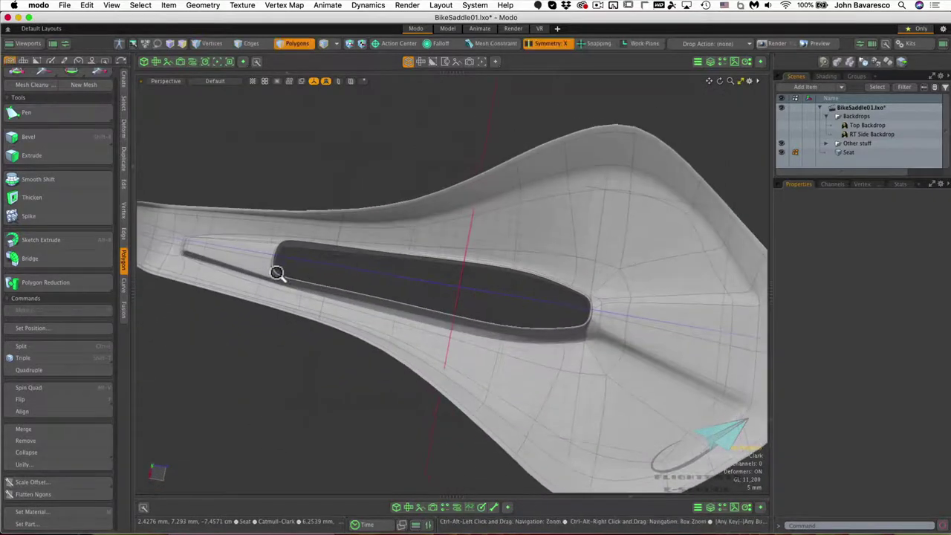
left_click_drag(276, 270, 515, 295, "ctrl+alt")
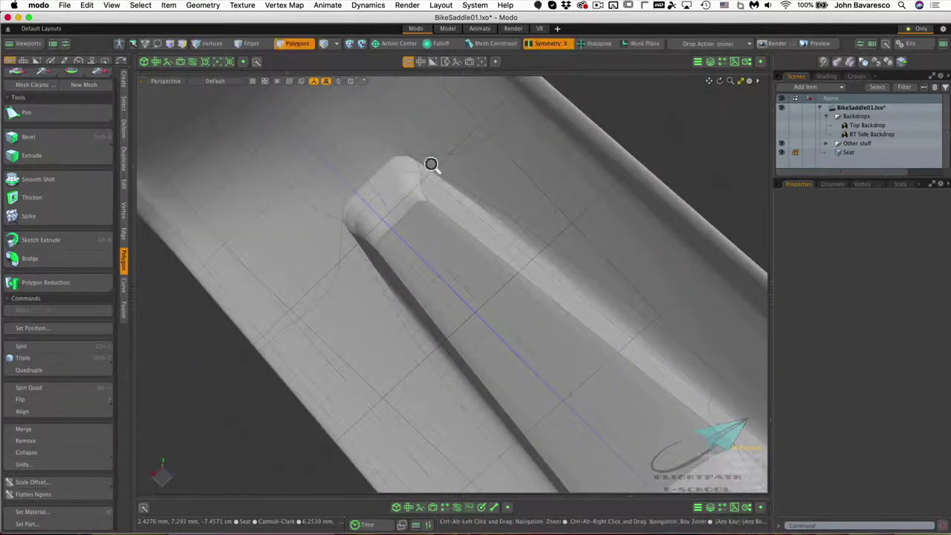
left_click_drag(430, 167, 391, 247, "ctrl+alt")
left_click(286, 44)
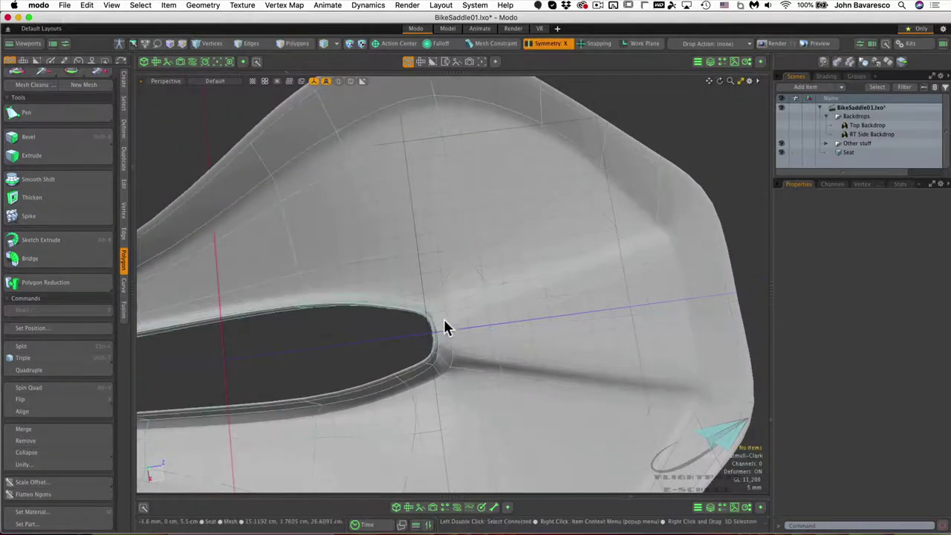
left_click_drag(459, 286, 443, 332)
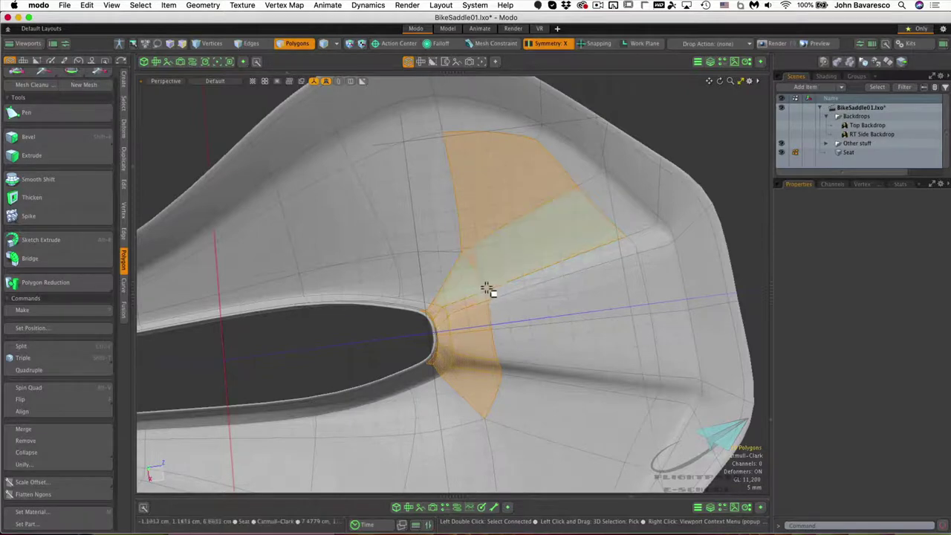
scroll(483, 289, "down", 2)
left_click_drag(505, 383, 512, 410, "shift")
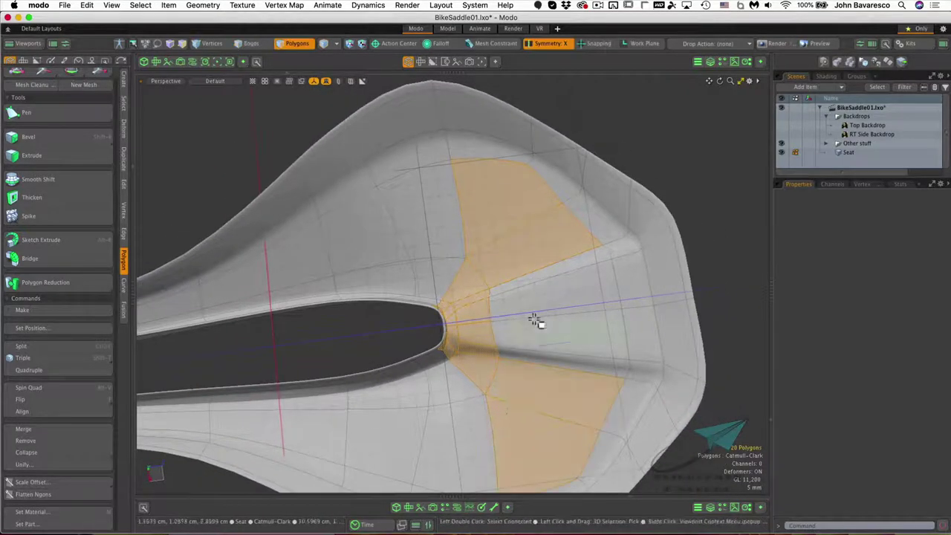
scroll(482, 270, "down", 5)
Symmetrize the seat's vertices across X using the Symmetrize to Positive option
left_click_drag(482, 270, 451, 281, "alt")
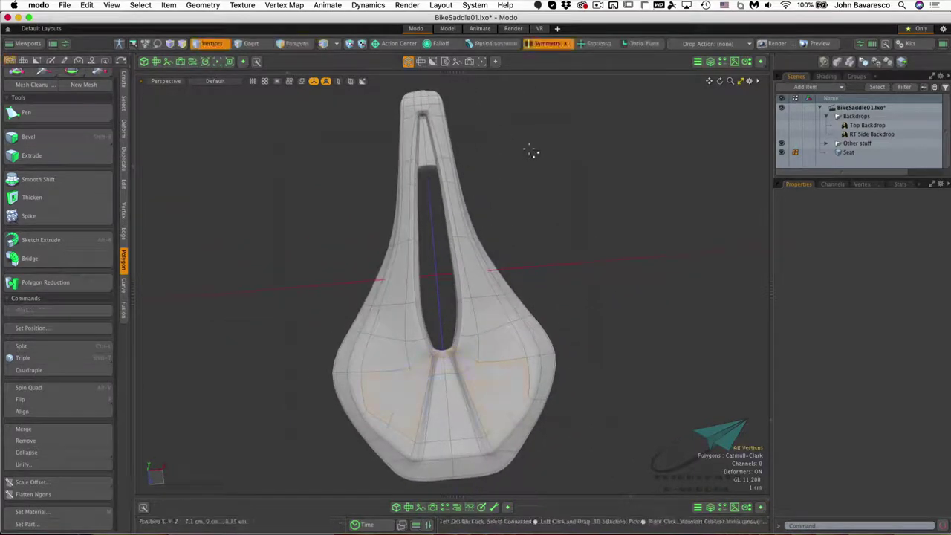
left_click(554, 44)
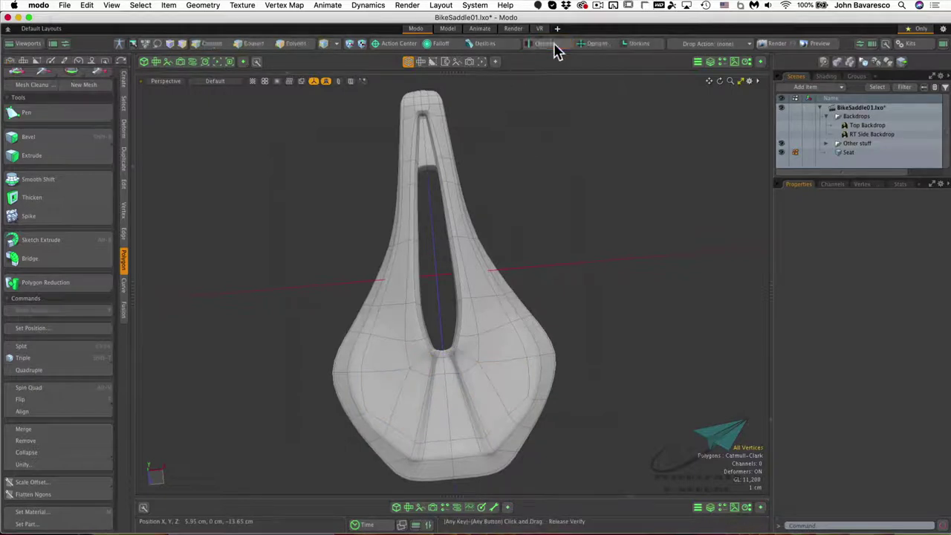
left_click(555, 49)
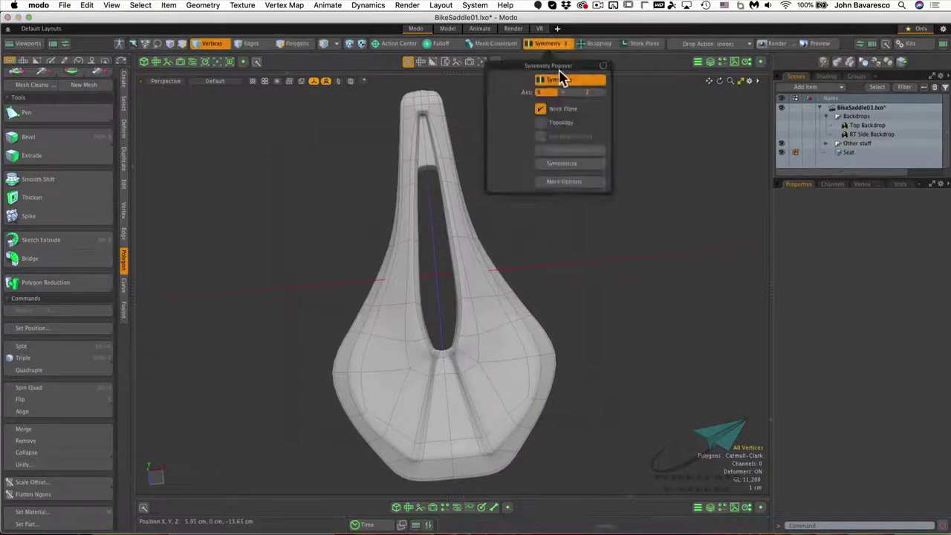
left_click(561, 163)
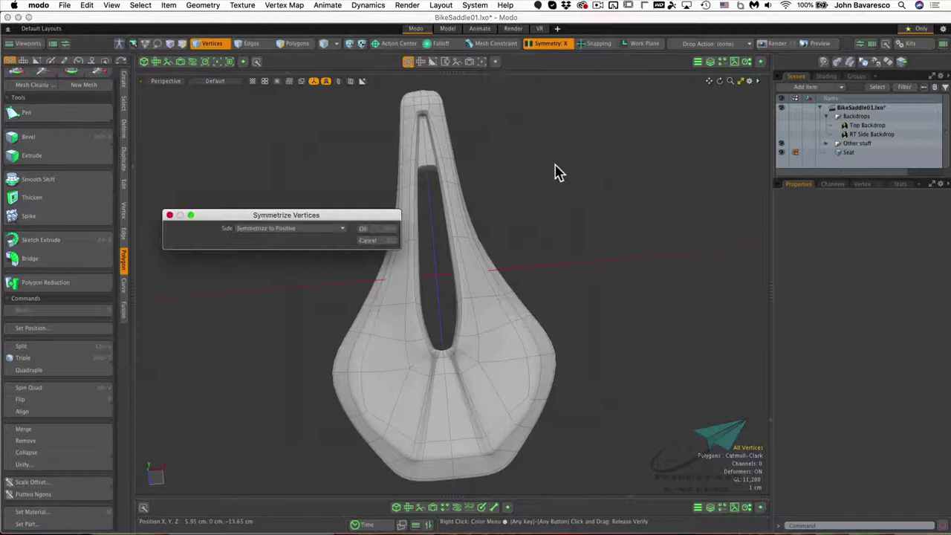
left_click(387, 229)
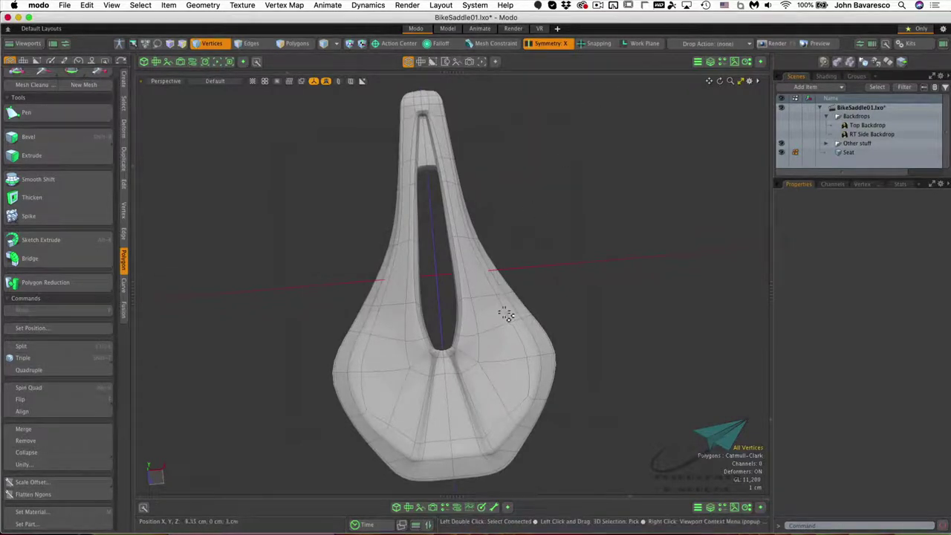
Select the underside polygons around the cutout's rear end together with the central strip between the two channels
left_click(294, 44)
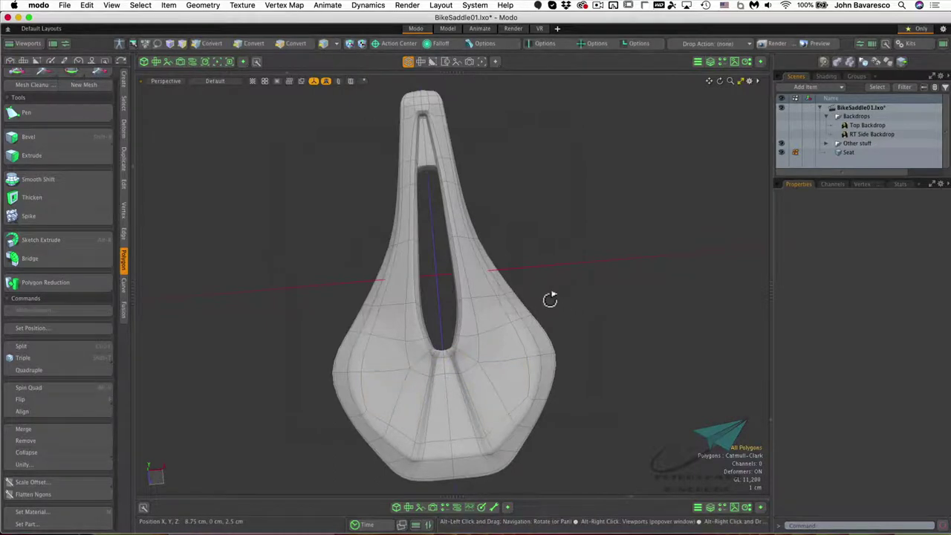
left_click_drag(550, 299, 495, 118, "alt")
left_click(456, 161)
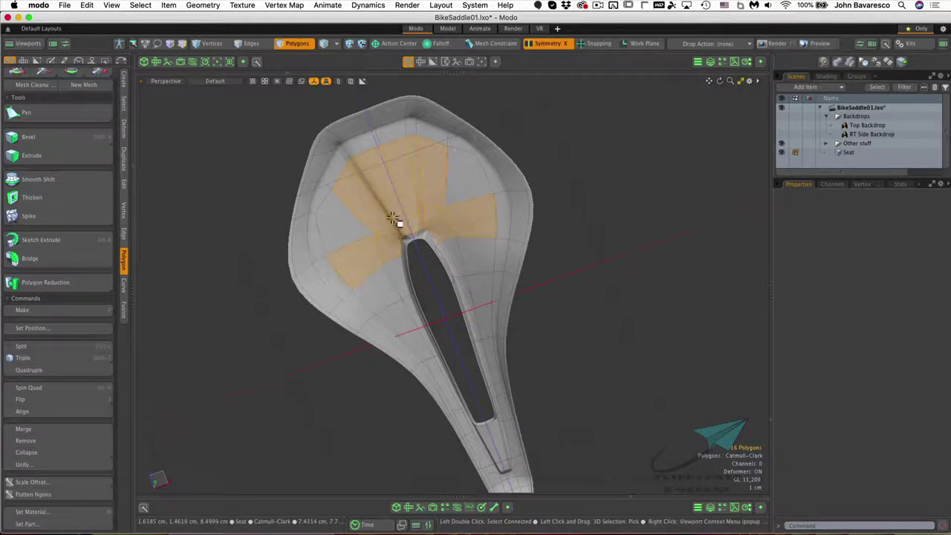
scroll(443, 207, "up", 3)
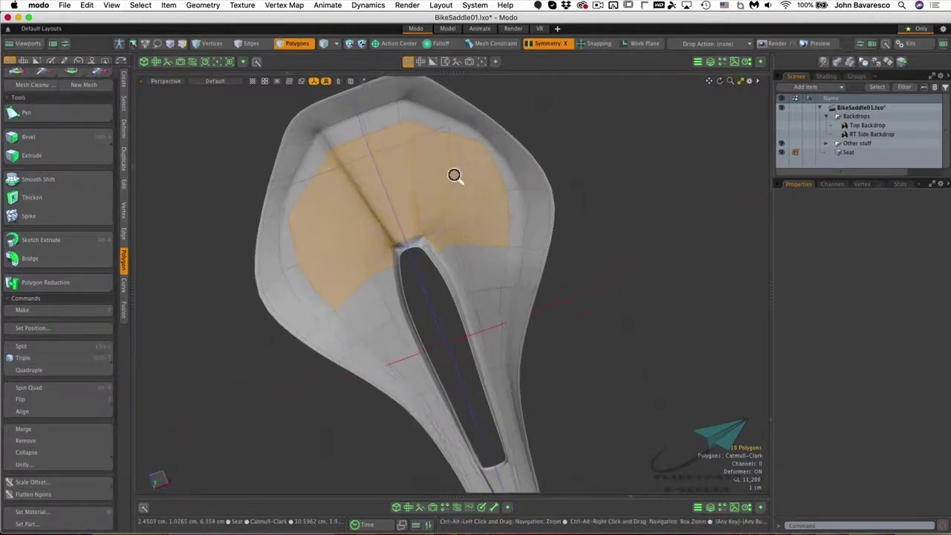
mouse_move(454, 176)
left_mouse_down("alt")
mouse_move(435, 156)
mouse_move(408, 228)
mouse_move(457, 193)
left_mouse_up("alt")
scroll(410, 226, "up", 5)
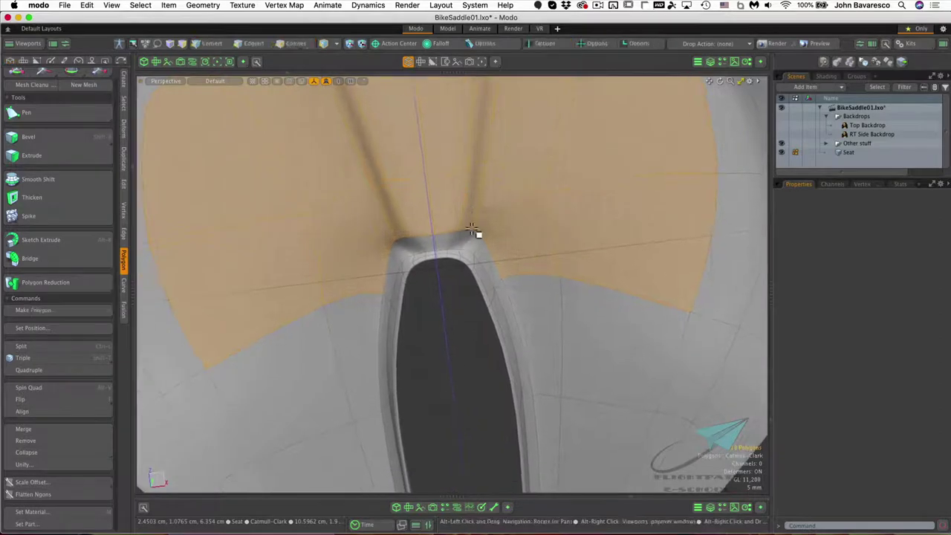
left_click(455, 244)
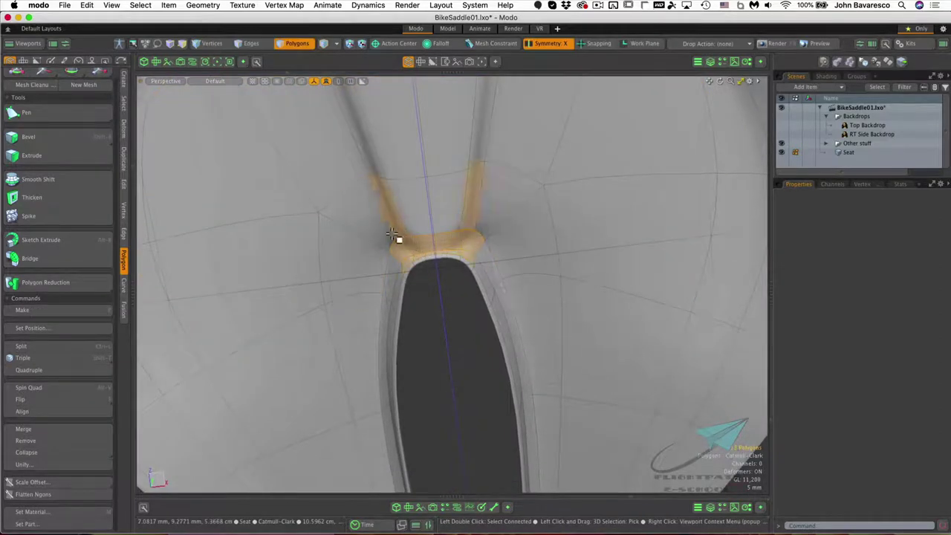
left_click(407, 161, "shift")
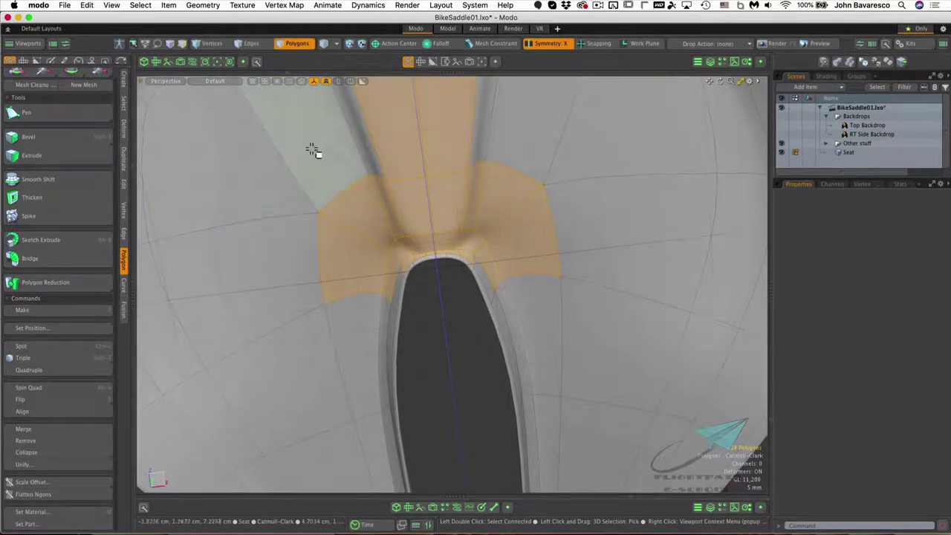
Smooth the selected underside polygons at strength 1.0 with 6 iterations, keeping Lock Corner on
left_click(124, 135)
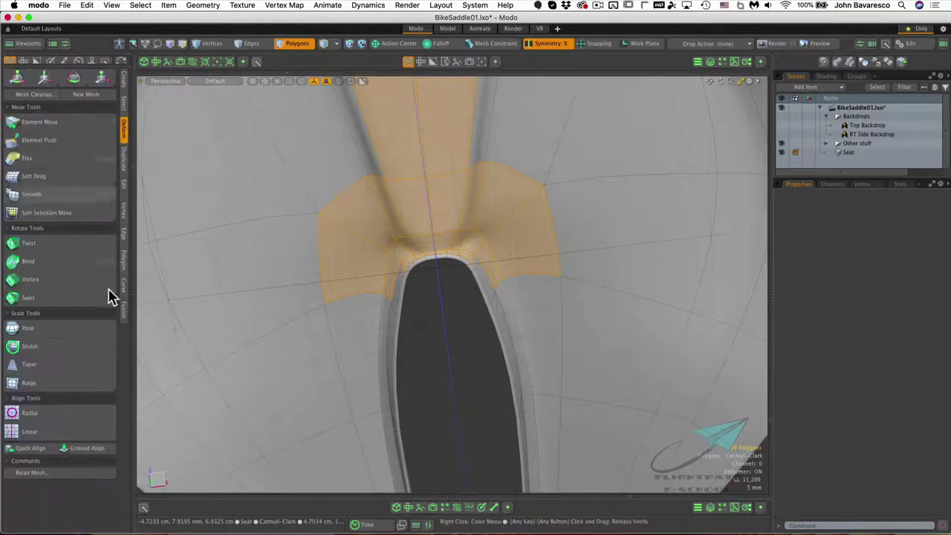
left_click(30, 194)
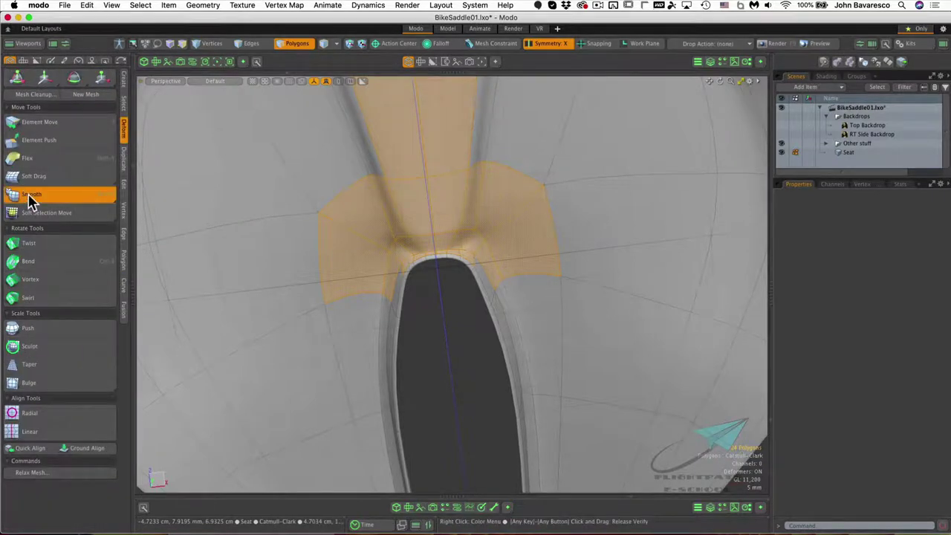
left_click_drag(220, 206, 245, 206)
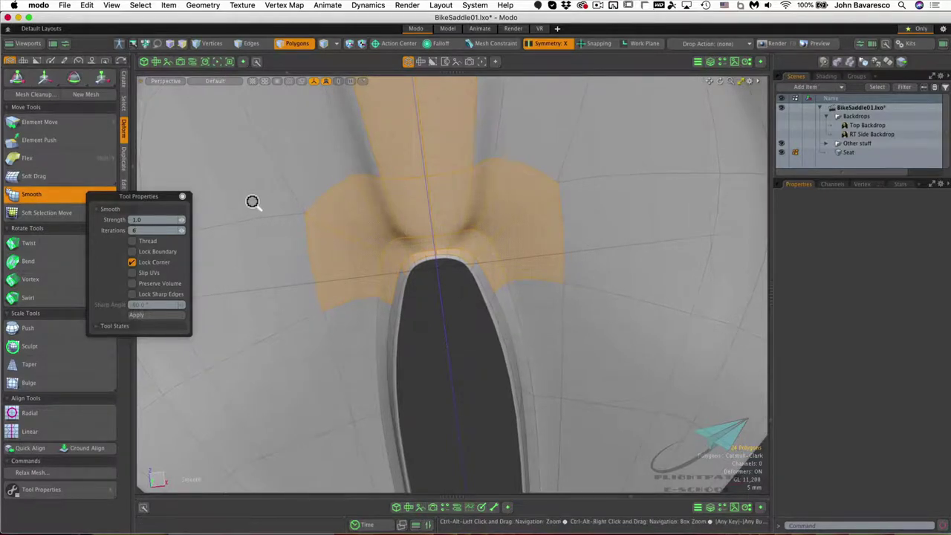
left_click_drag(253, 202, 253, 278, "alt")
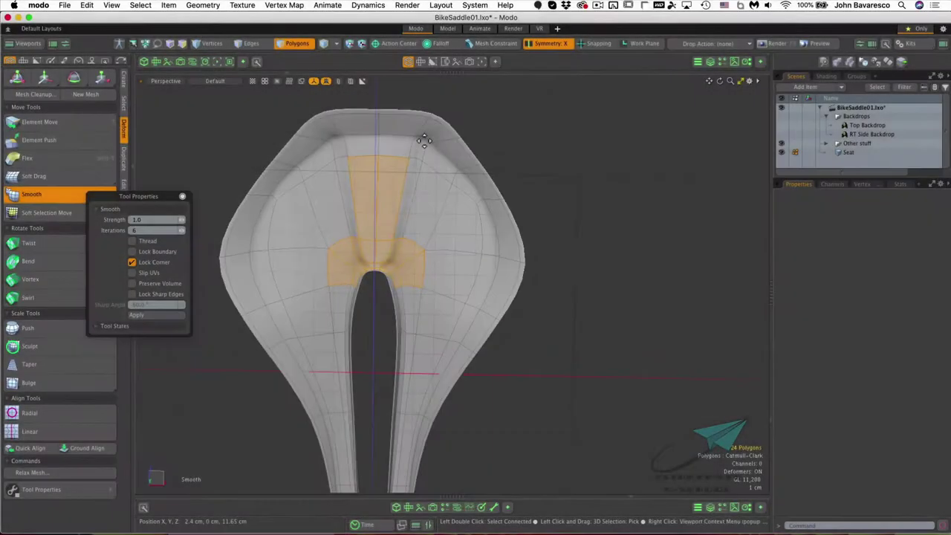
key("q")
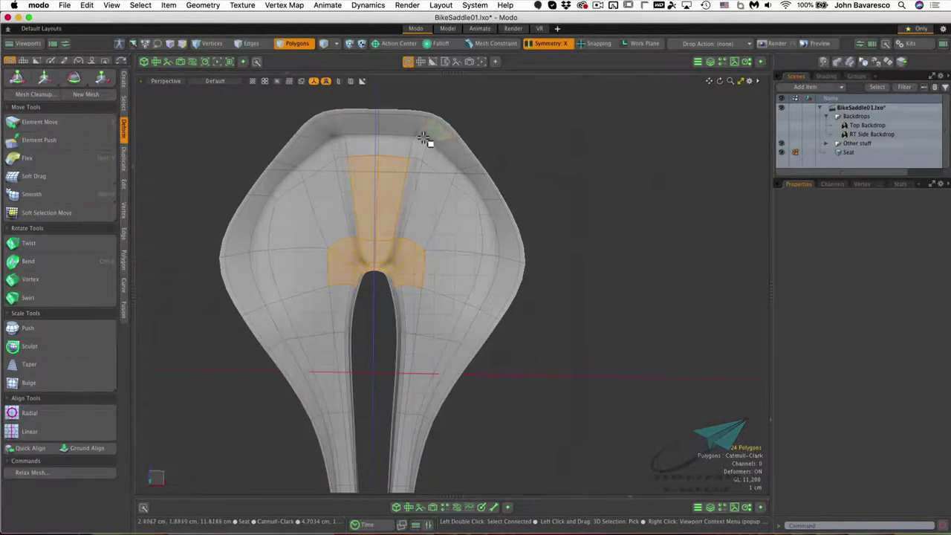
Select the polygons along the middle of the underside's rear wall and smooth them at strength 1.0 with 9 iterations
left_click_drag(428, 142, 401, 140)
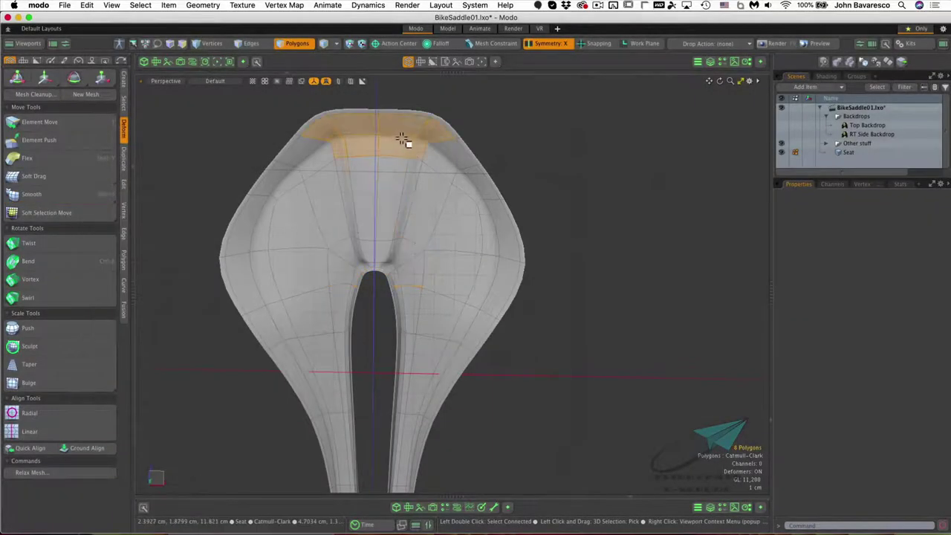
left_click(52, 196)
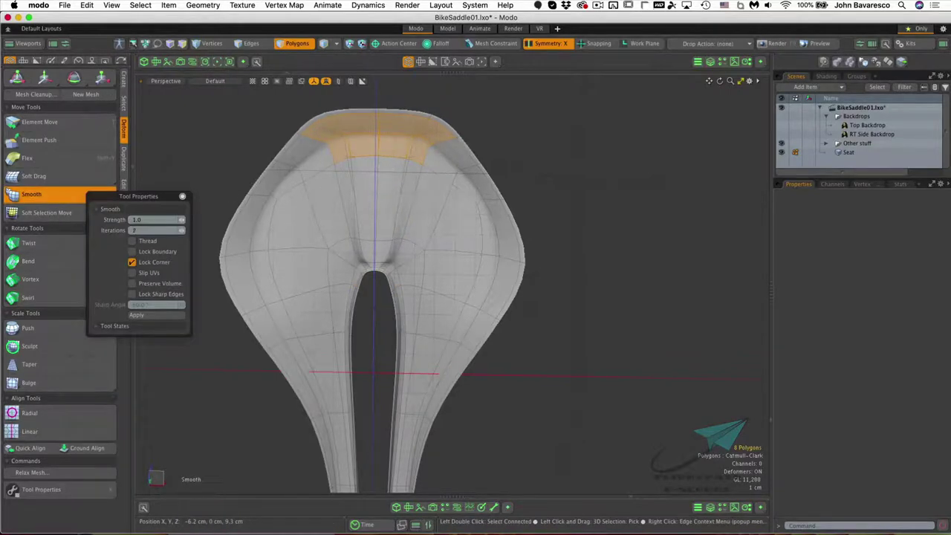
mouse_move(366, 168)
left_mouse_down()
mouse_move(391, 155)
mouse_move(365, 174)
left_mouse_up()
Move the selected rear-wall polygons 300 um along Z with the Move tool
scroll(377, 168, "down", 2)
scroll(367, 177, "up", 6)
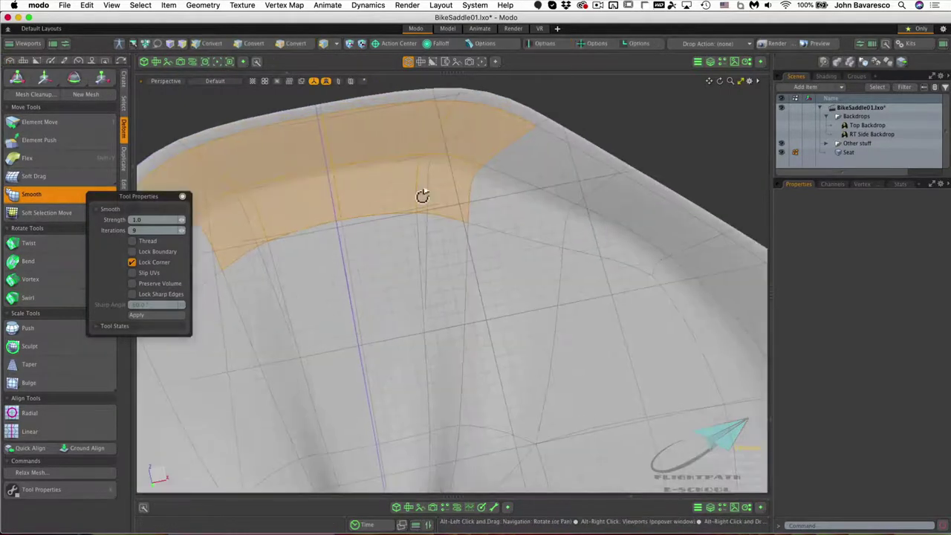
left_click_drag(422, 195, 403, 257, "alt")
key("w")
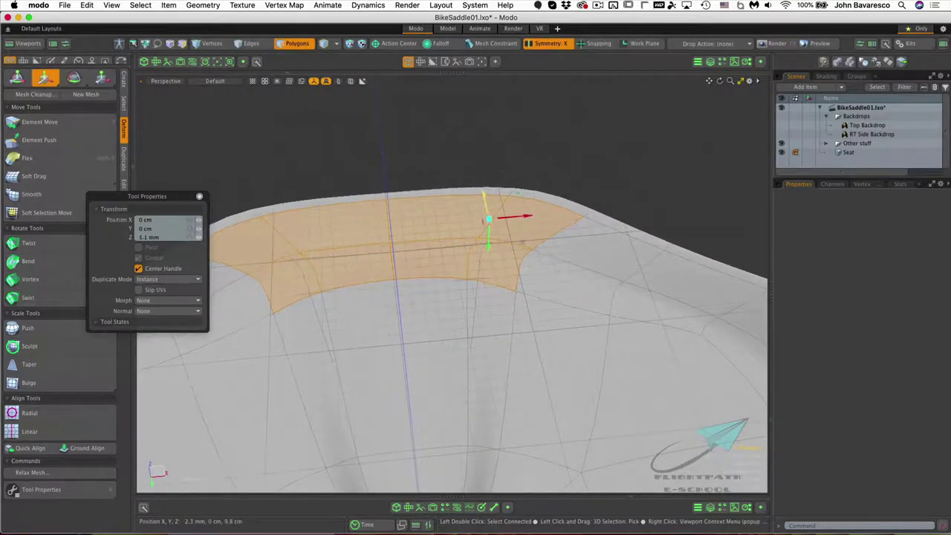
left_click_drag(486, 210, 394, 237)
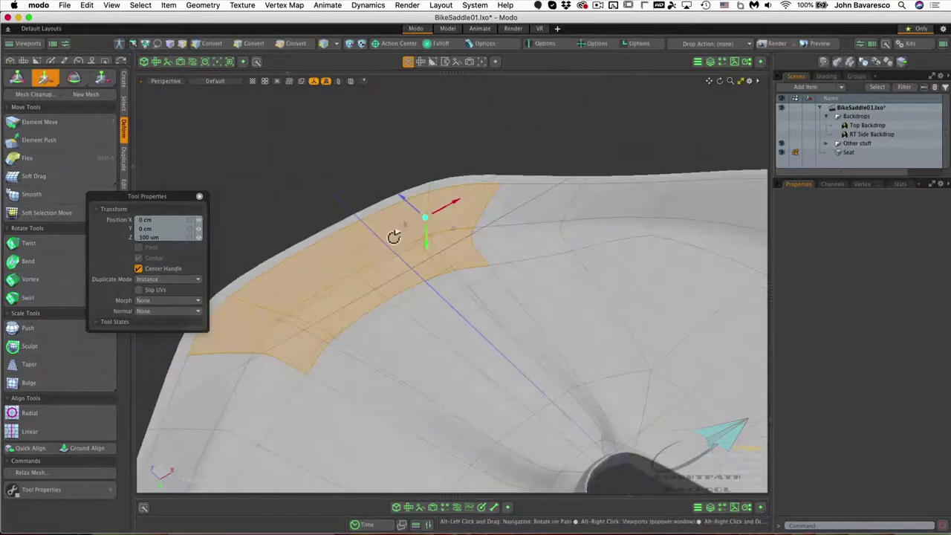
Select the symmetrical pair of polygons at the inner corners of the rear wall and activate the Move tool on them
left_click(442, 248)
key("q")
left_click(443, 258)
key("w")
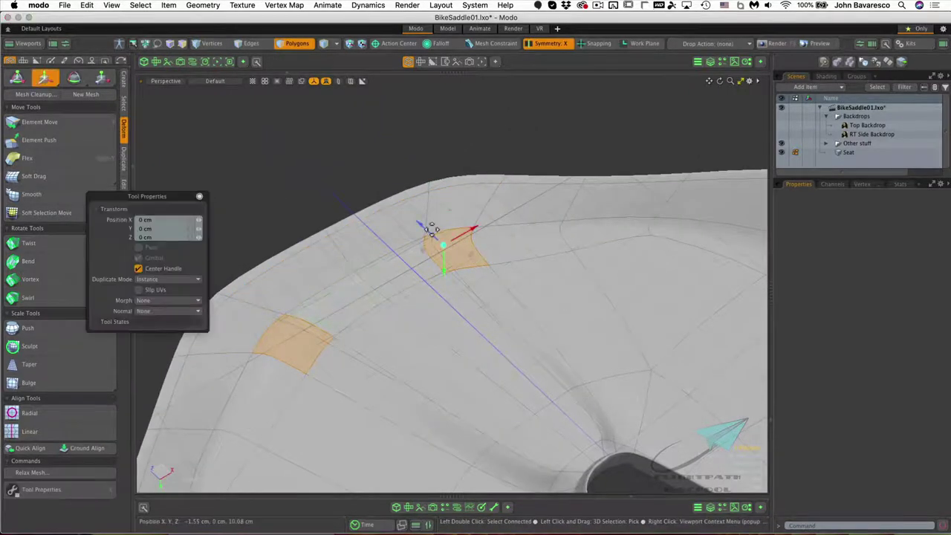
left_click_drag(434, 259, 409, 339, "alt")
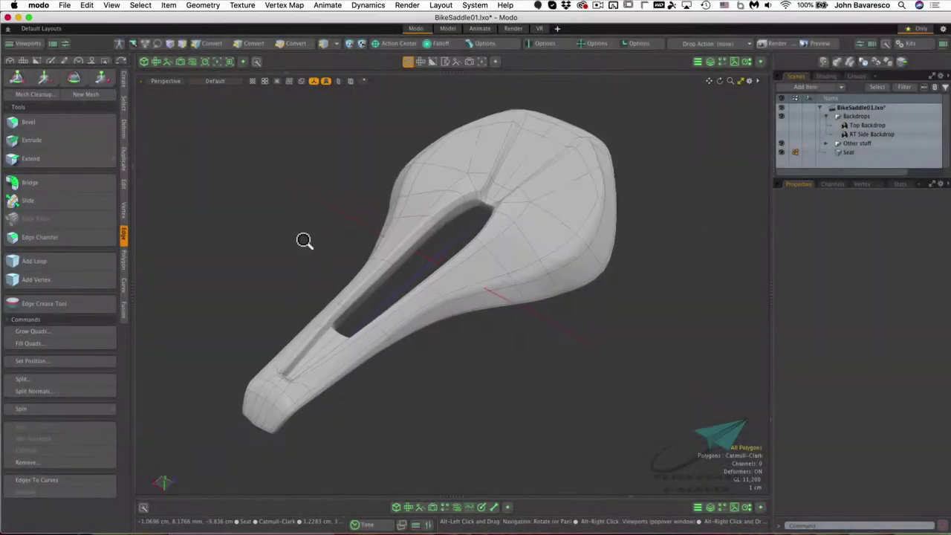
Select all connected polygons of the seat to check whether its top and underside form one continuous mesh
left_click_drag(302, 240, 539, 334, "alt")
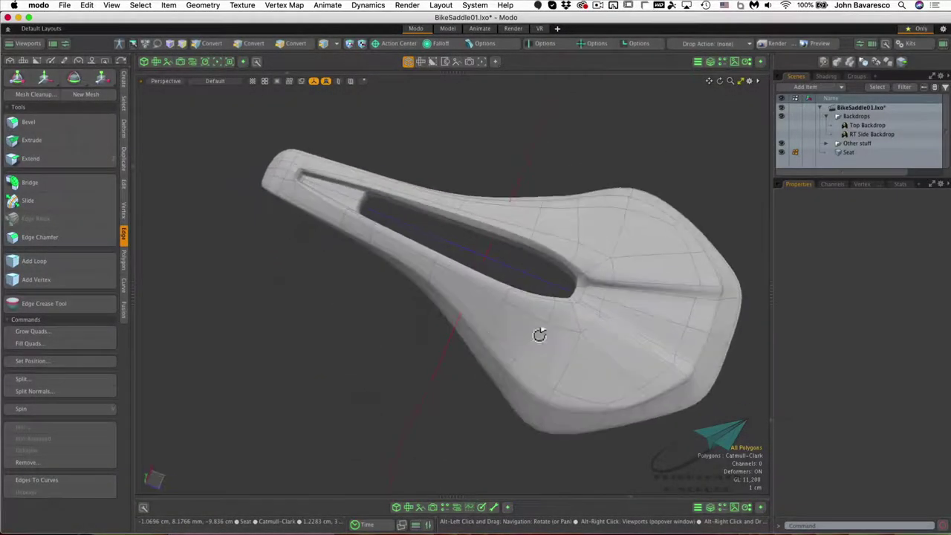
left_click_drag(458, 262, 481, 313, "alt")
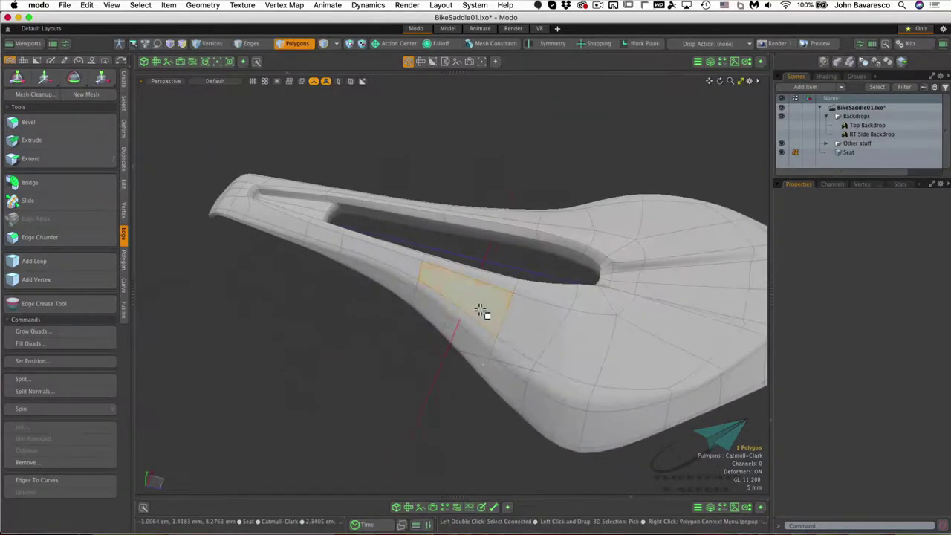
double_click(481, 313)
left_click_drag(547, 339, 476, 284, "alt")
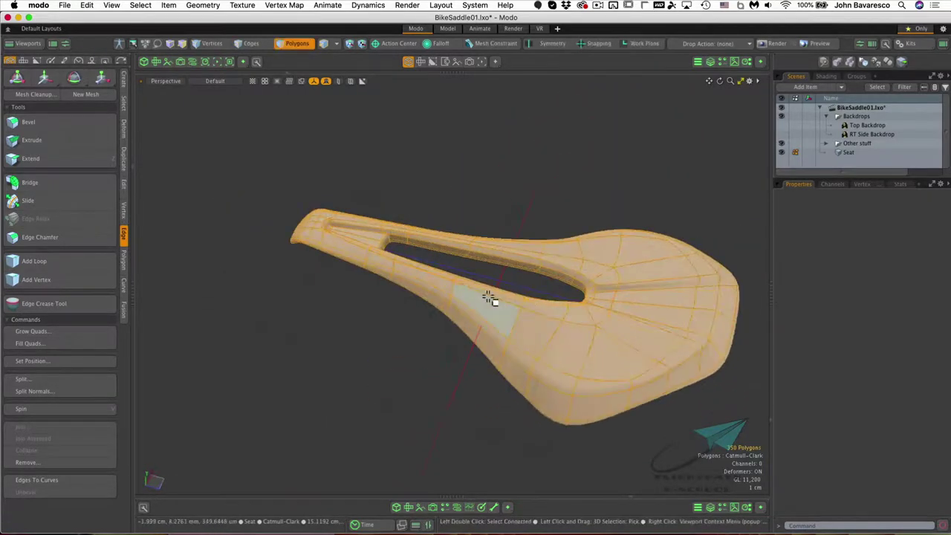
Try selecting the band of polygons on the seat's top surface around the cutout's rear end
scroll(598, 344, "up", 4)
left_click_drag(596, 343, 622, 335, "alt")
mouse_move(547, 353)
left_mouse_down("alt")
mouse_move(569, 322)
mouse_move(535, 246)
mouse_move(584, 341)
mouse_move(515, 319)
mouse_move(629, 291)
left_mouse_up("alt")
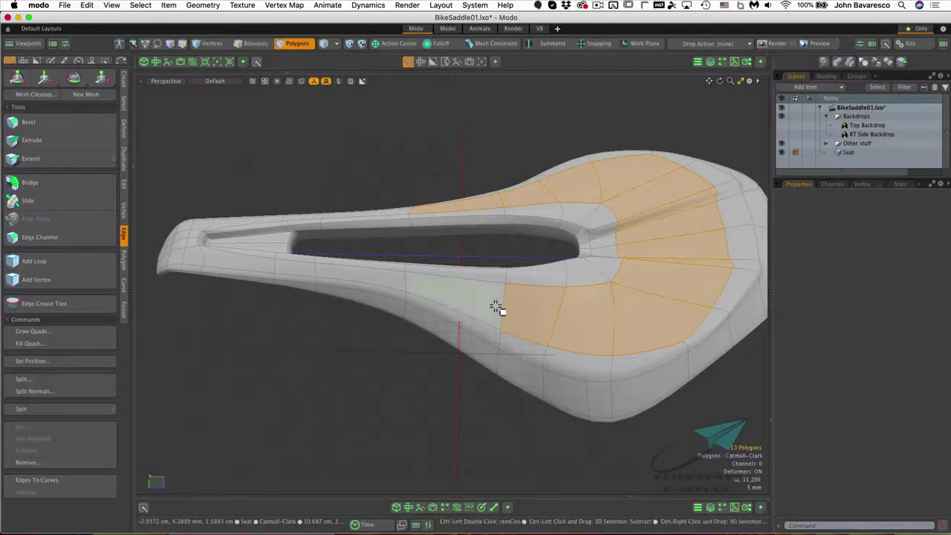
left_click_drag(374, 286, 352, 281, "ctrl")
left_click_drag(584, 347, 518, 153, "alt")
Select the underside edge loop around the seat's outer rim, including the nose tip, together with the loop around the cutout
key("1")
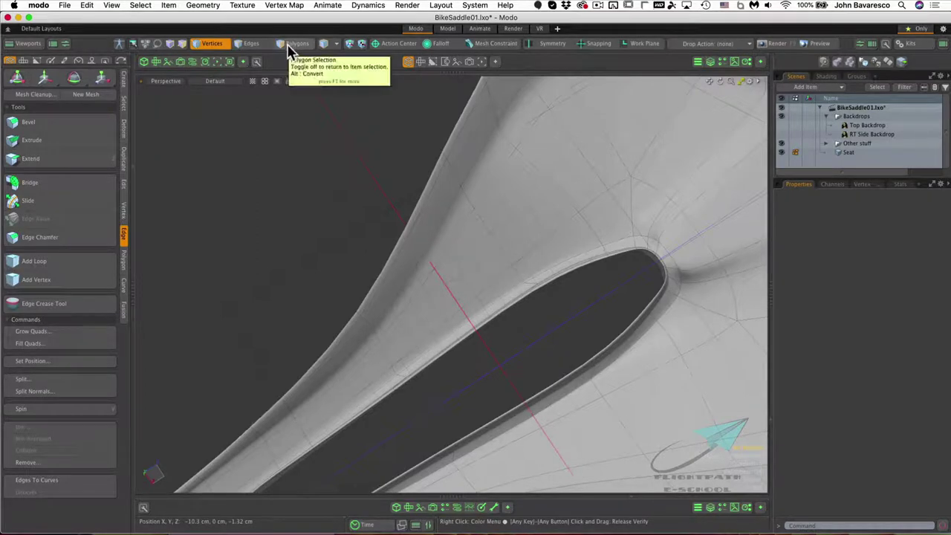
left_click(254, 45)
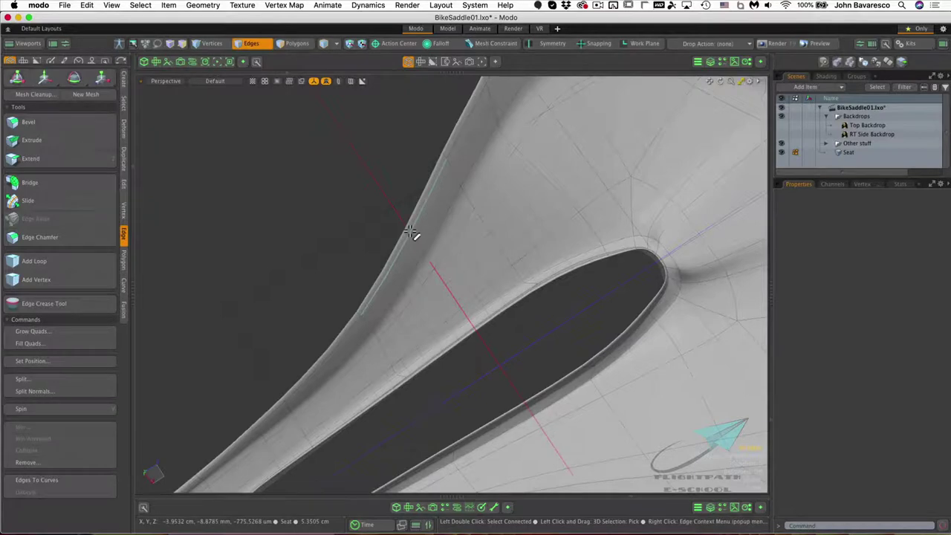
key("a")
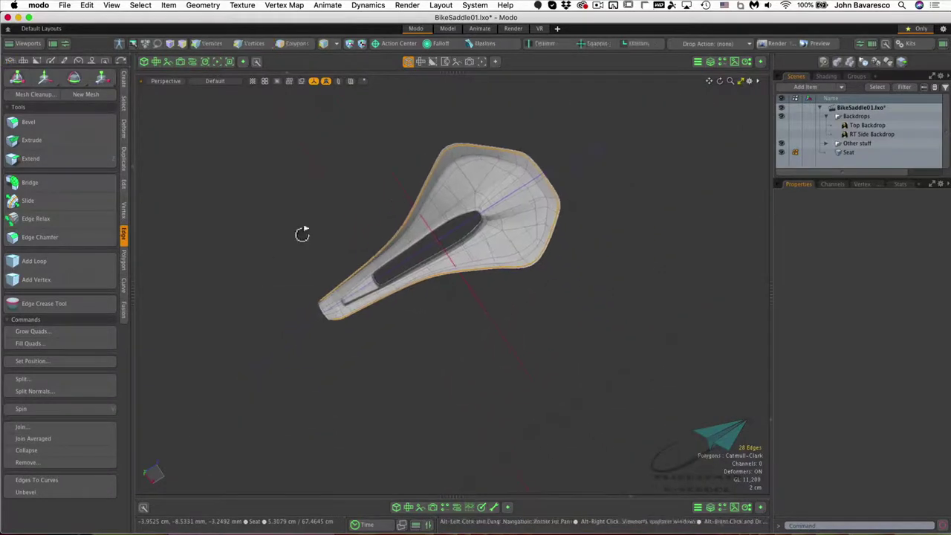
left_click_drag(292, 309, 430, 201, "ctrl+alt")
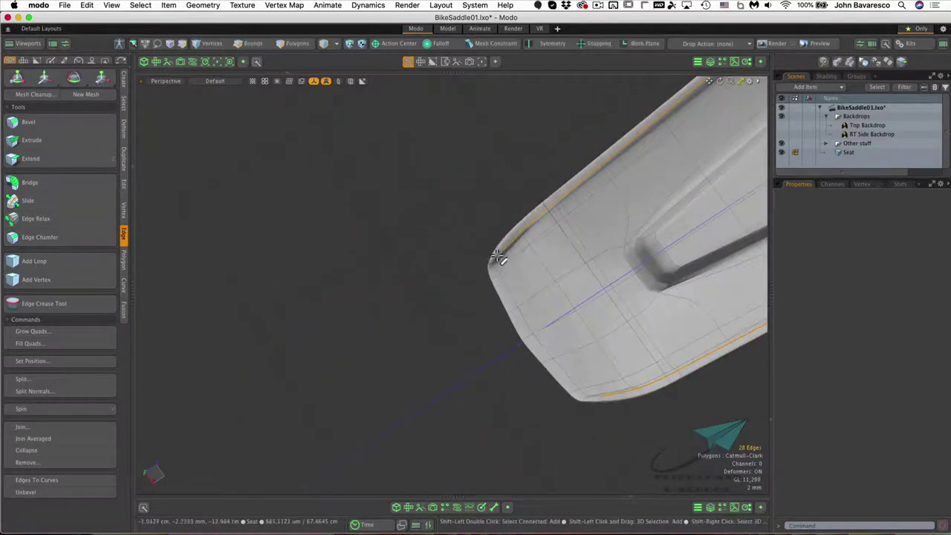
left_click_drag(585, 272, 524, 288, "ctrl+alt")
left_click_drag(616, 251, 375, 396, "alt+shift")
left_click_drag(547, 234, 304, 387, "alt+shift")
left_click_drag(546, 162, 500, 176, "alt+shift")
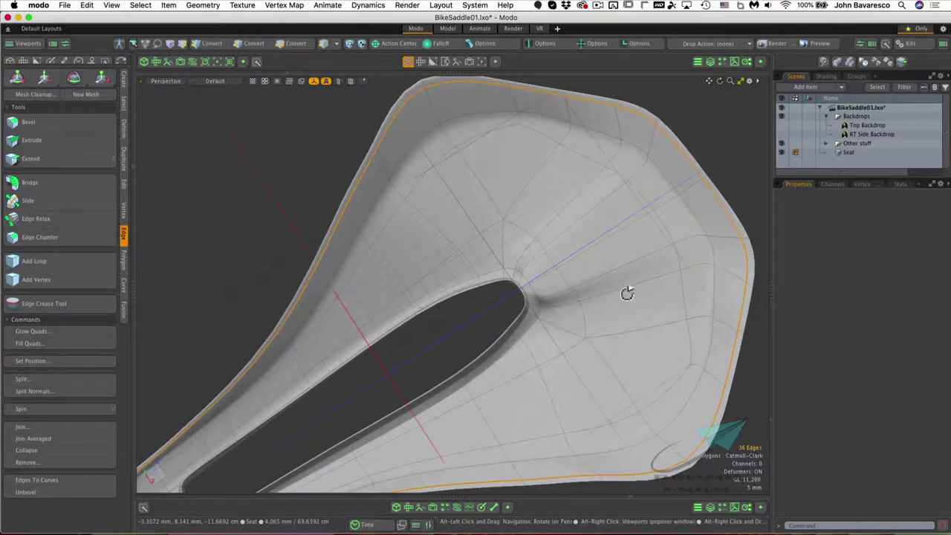
mouse_move(498, 293)
left_mouse_down("alt")
mouse_move(590, 246)
mouse_move(552, 278)
mouse_move(550, 320)
mouse_move(540, 307)
mouse_move(435, 333)
mouse_move(460, 268)
mouse_move(590, 316)
left_mouse_up("alt")
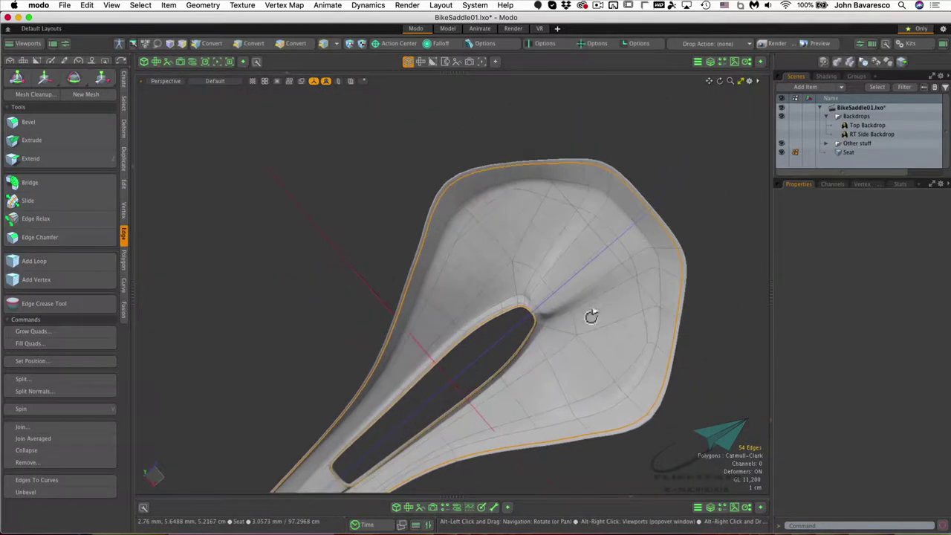
Split the selected rim and cutout edges with a gap of 0 cm and no capped sections
left_click_drag(508, 320, 230, 390, "alt")
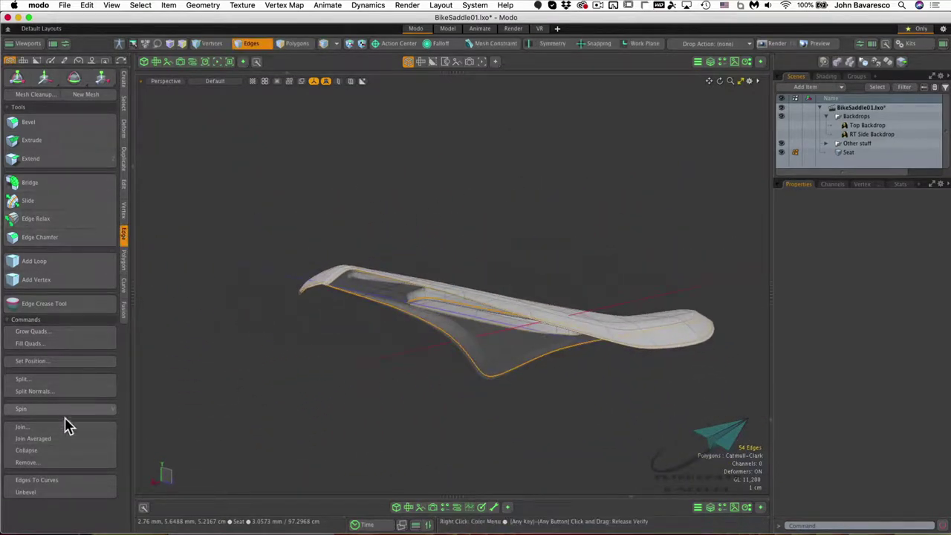
left_click(59, 379)
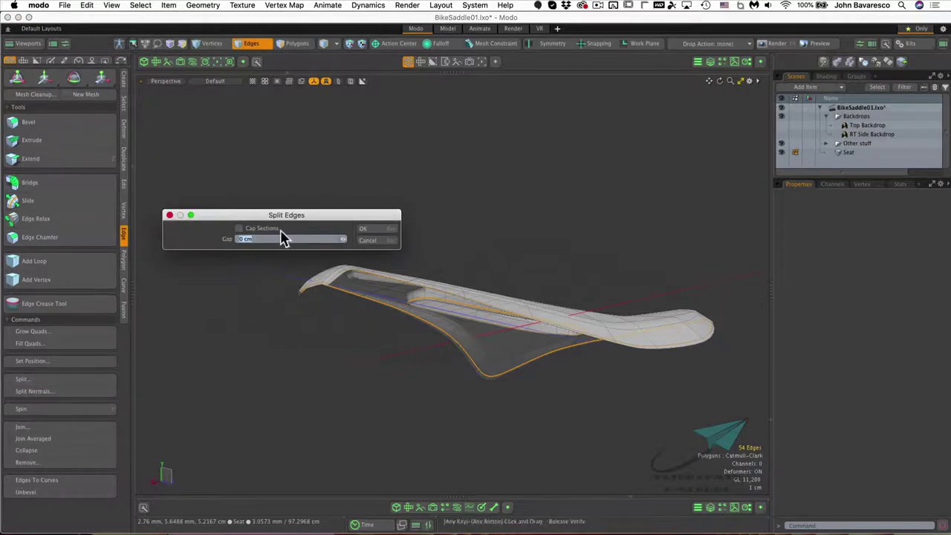
left_click(365, 230)
Select all connected polygons of the seat's upper shell and assign them a material named Seat top
left_click_drag(396, 275, 438, 304, "ctrl+alt")
left_click(293, 45)
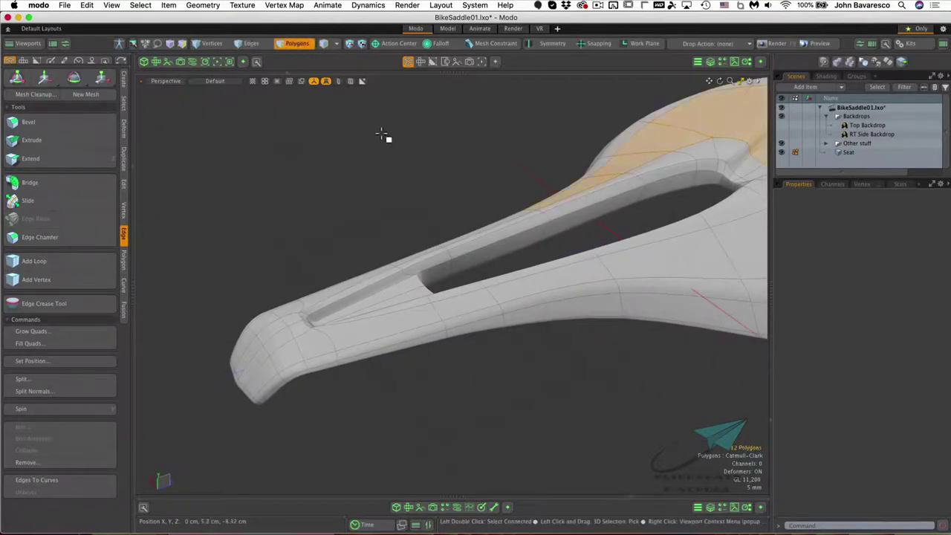
double_click(672, 141)
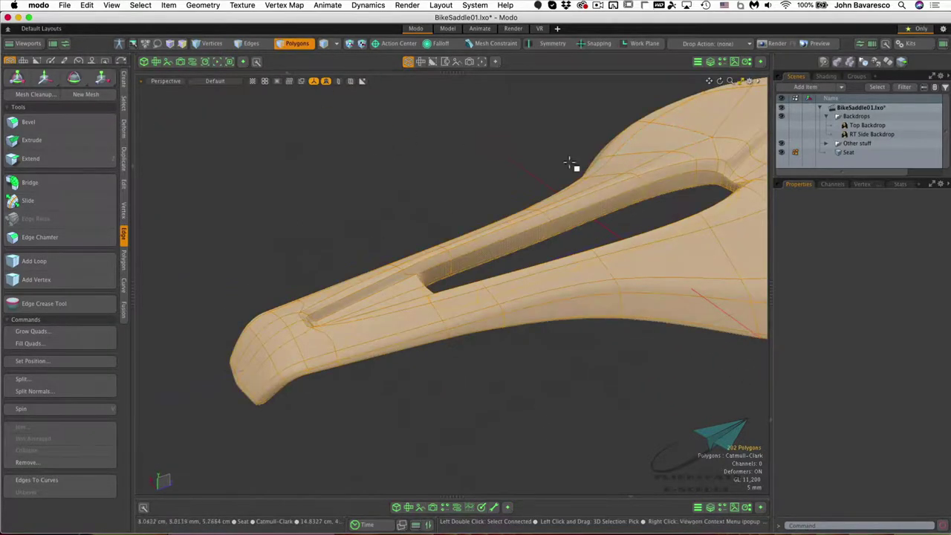
left_click_drag(573, 163, 384, 215, "alt")
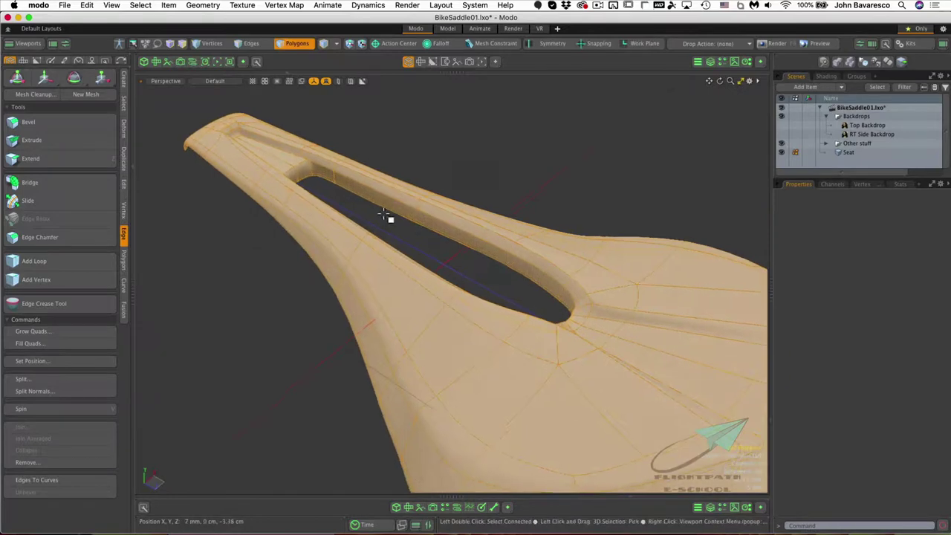
key("m")
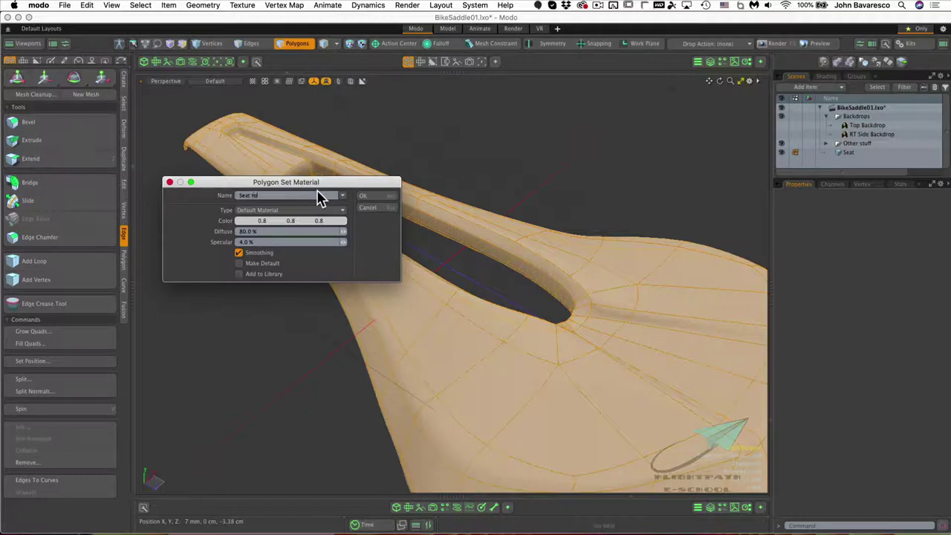
key("Return")
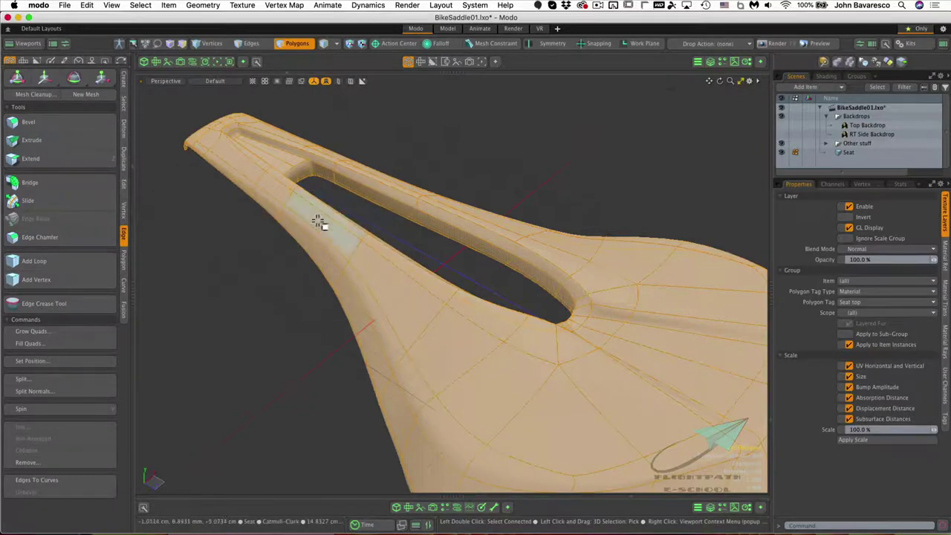
Select all connected polygons of the seat's underside and assign them a material named Seat bottom
left_click_drag(318, 222, 386, 218, "alt")
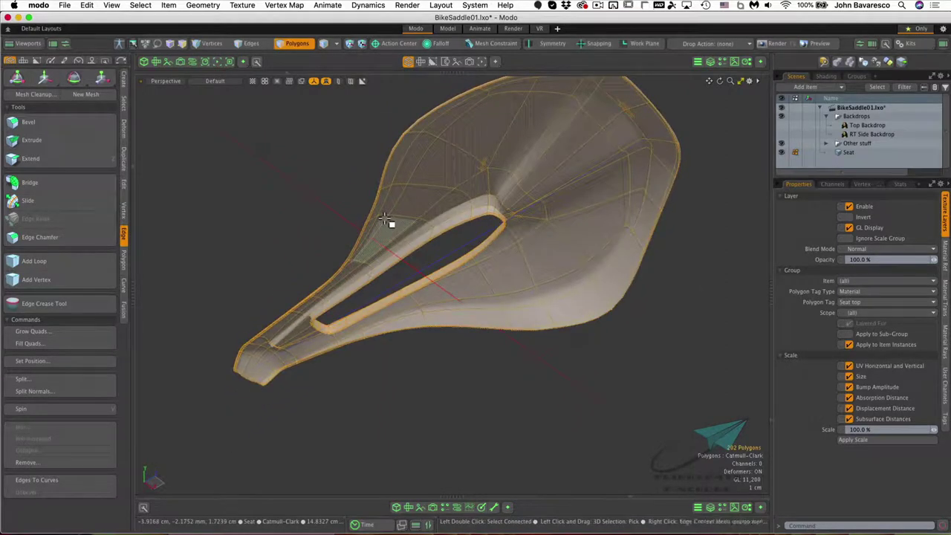
double_click(386, 219)
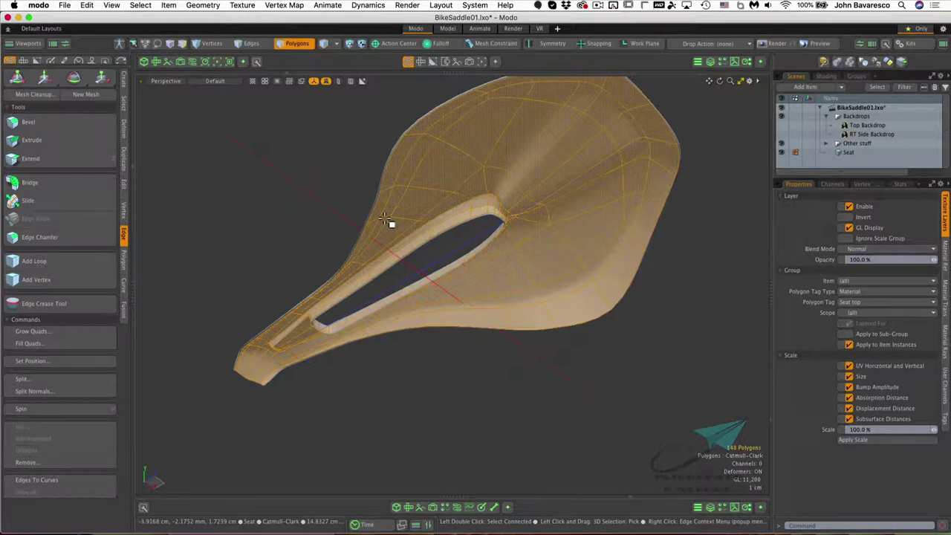
left_click_drag(446, 148, 470, 114, "alt")
key("m")
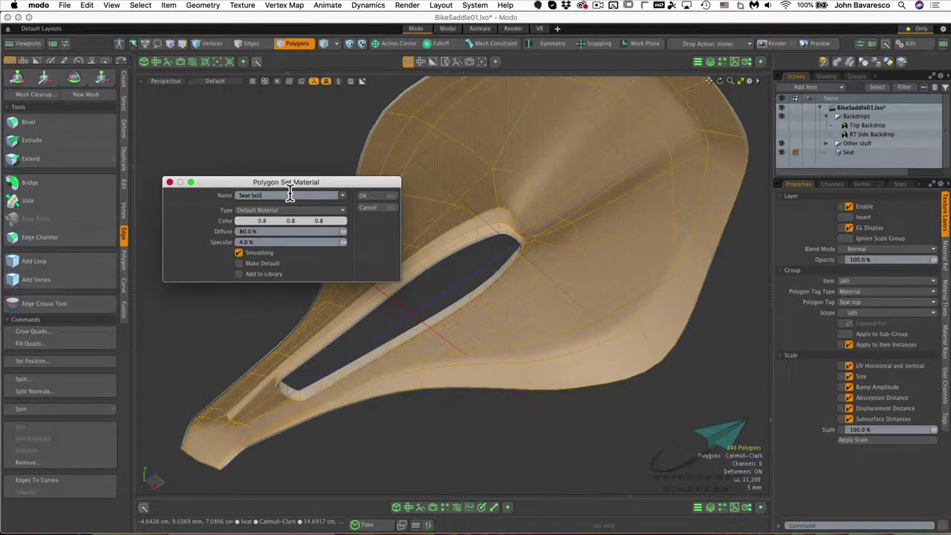
type("Seat bottom")
key("Return")
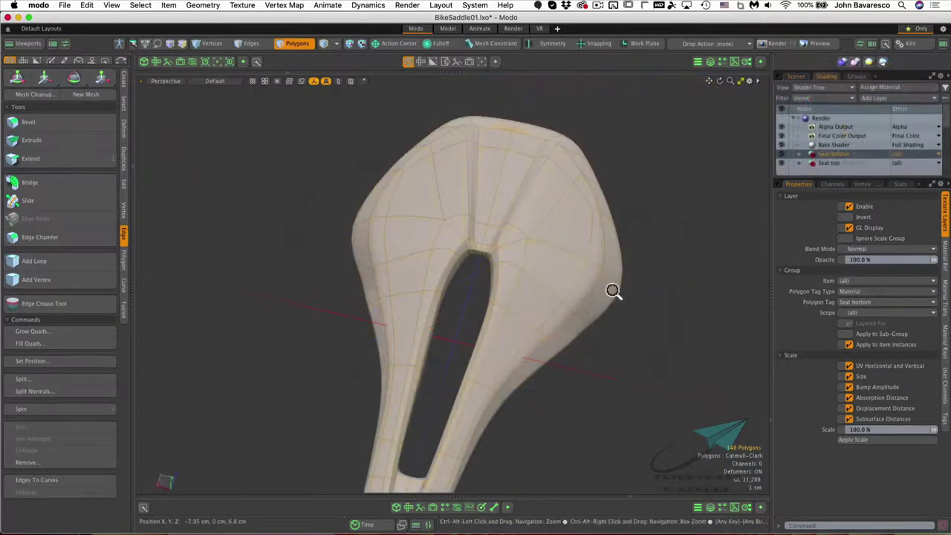
Merge the seat's vertices using the Automatic range to rejoin the upper shell and underside
left_click_drag(613, 289, 589, 238, "alt")
key("1")
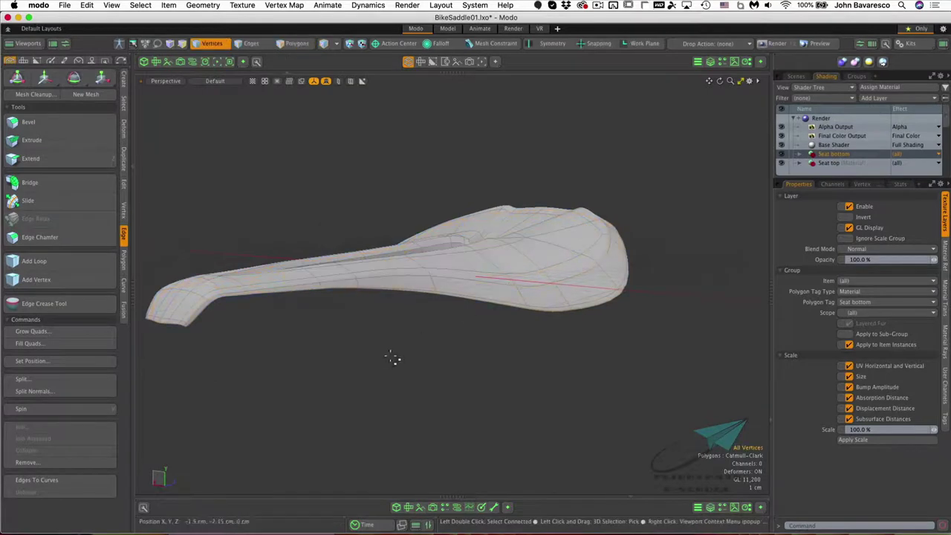
left_click_drag(448, 320, 421, 191, "ctrl+alt")
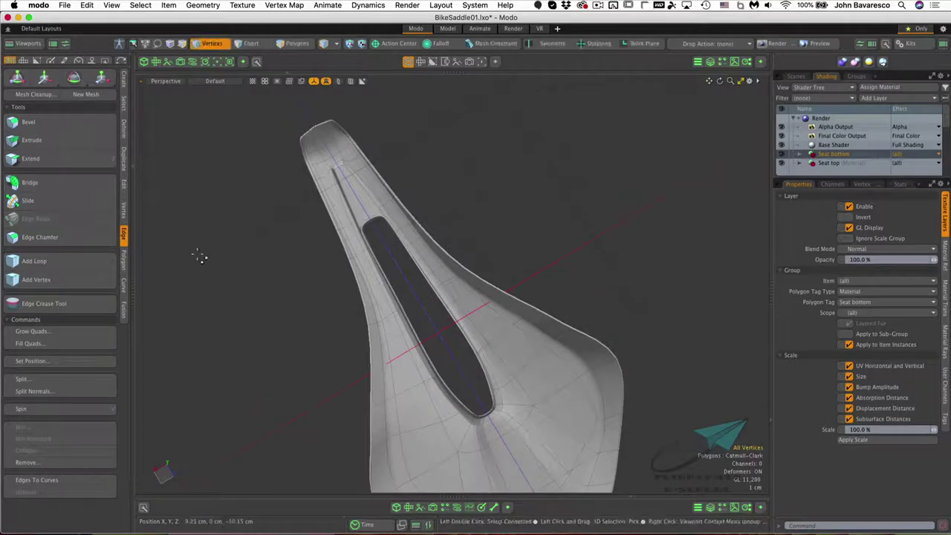
left_click(125, 211)
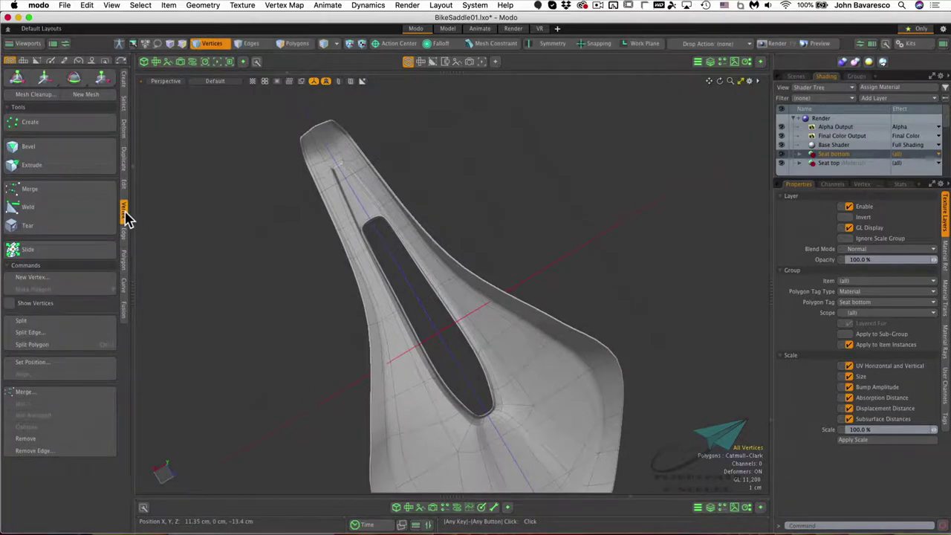
left_click(77, 394)
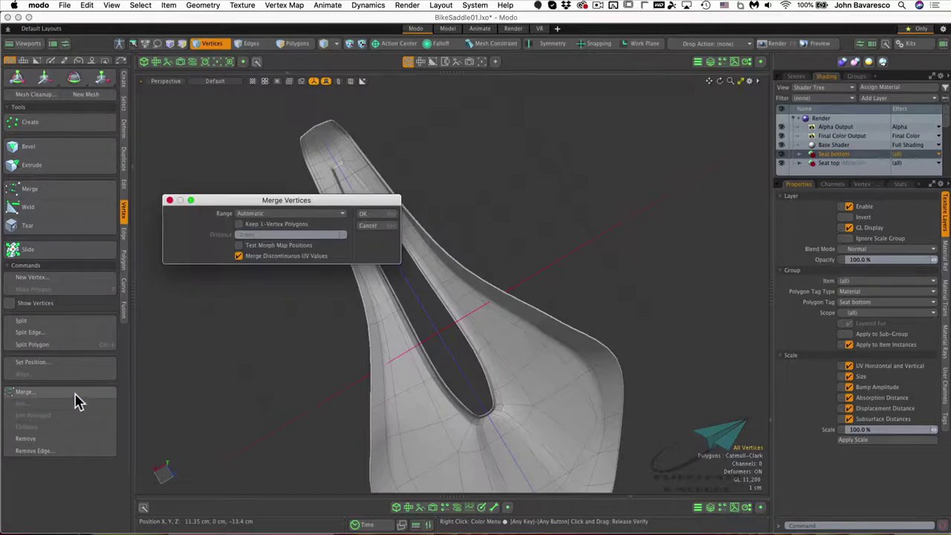
left_click(371, 214)
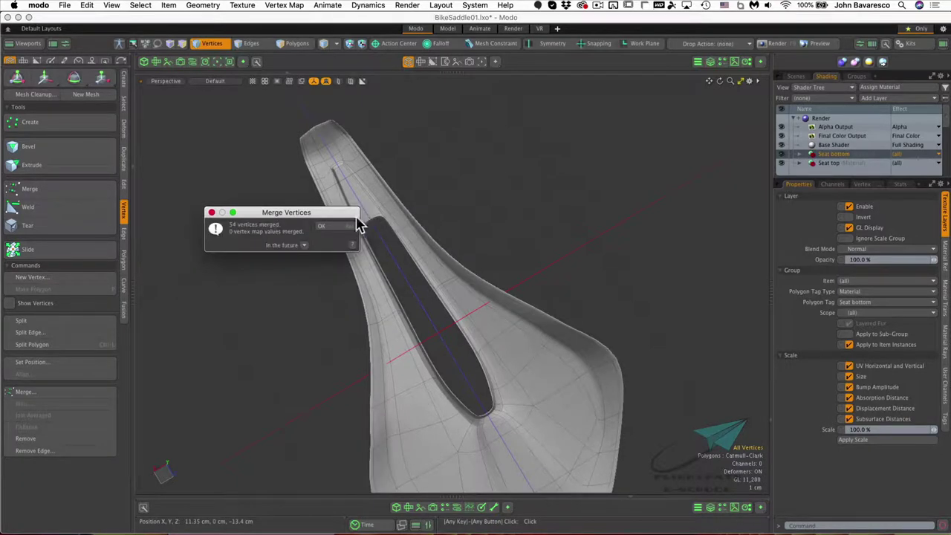
left_click(327, 226)
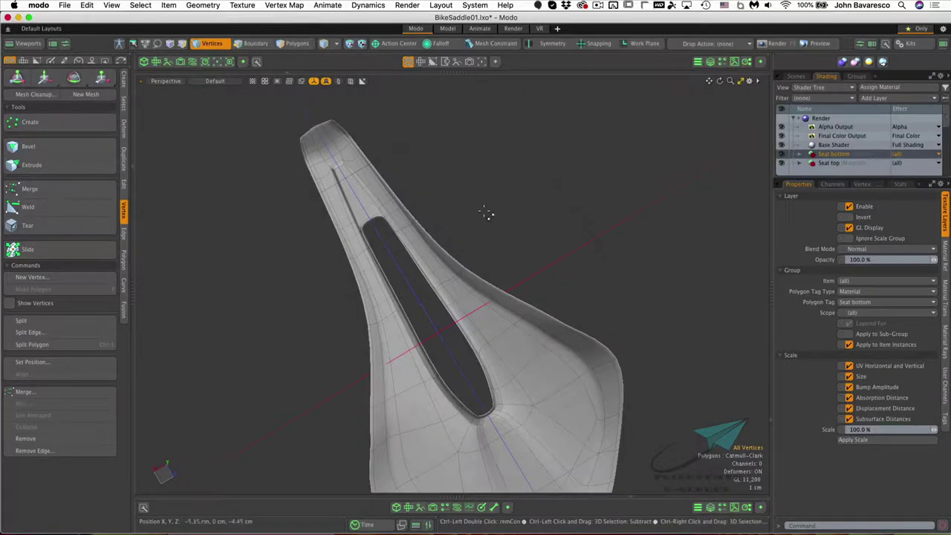
Inspect the merged seat from above and below, and open the UV view beside the perspective view
left_click_drag(492, 212, 458, 277, "alt")
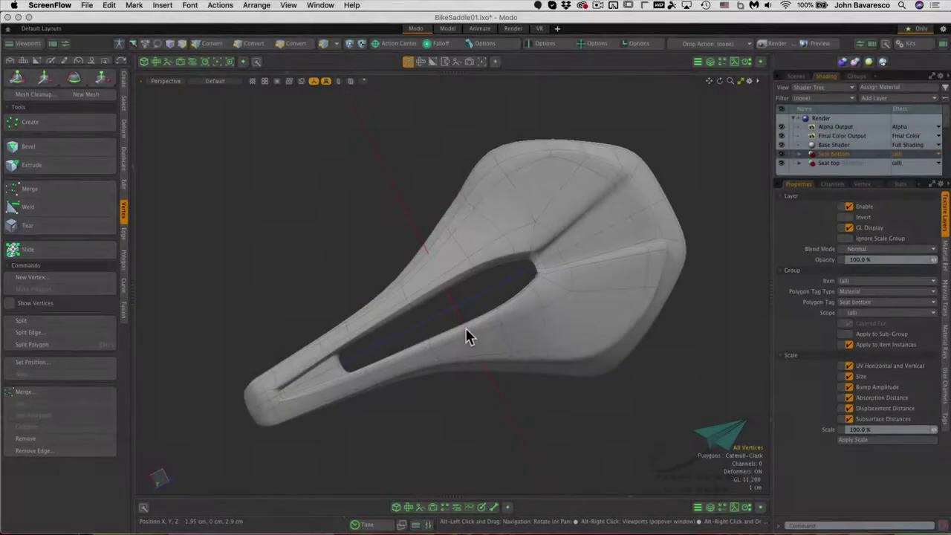
left_click_drag(466, 335, 376, 325, "alt")
left_click_drag(376, 325, 438, 266, "alt")
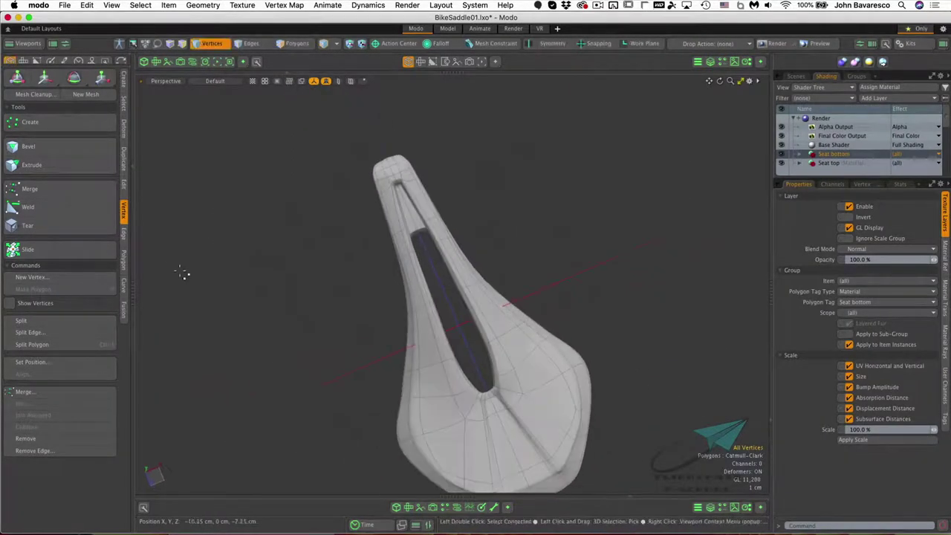
left_click(156, 62)
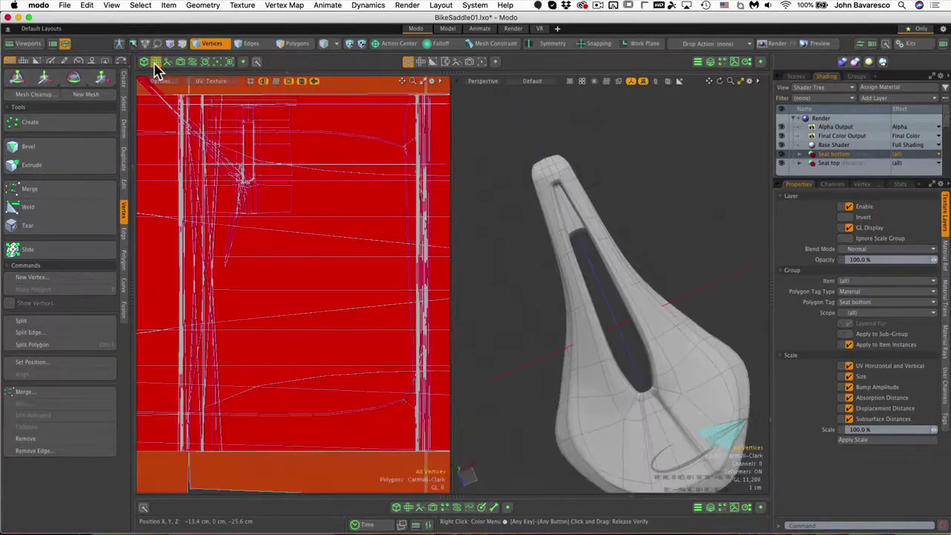
Delete the seat mesh's existing overlapping UVs from the Texture UV map
left_click_drag(310, 239, 298, 280, "ctrl+alt")
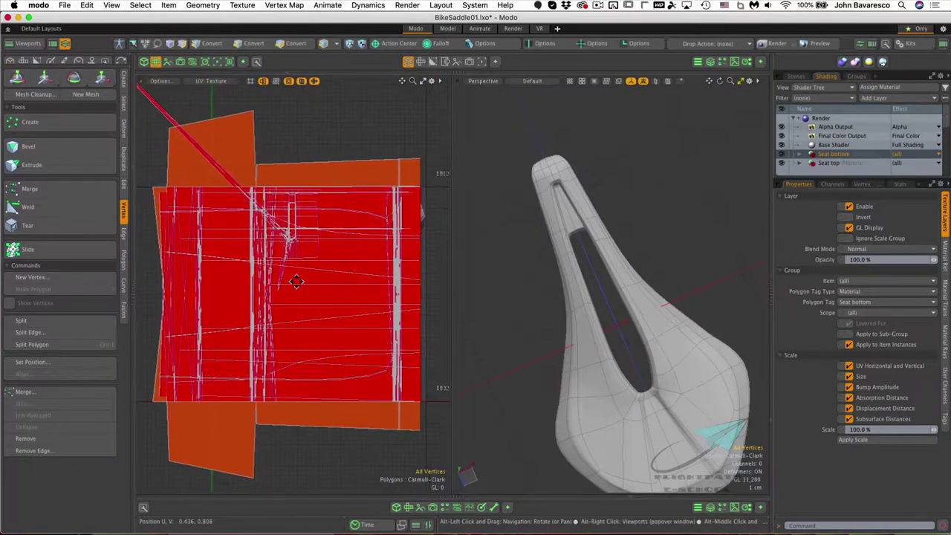
mouse_move(308, 244)
left_mouse_down("ctrl+alt")
mouse_move(251, 272)
mouse_move(309, 228)
left_mouse_up("ctrl+alt")
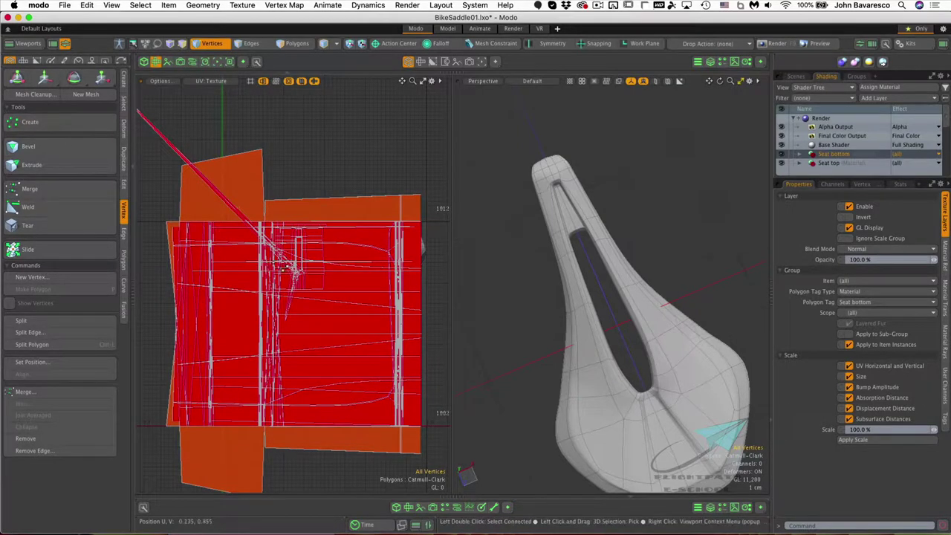
left_click(23, 62)
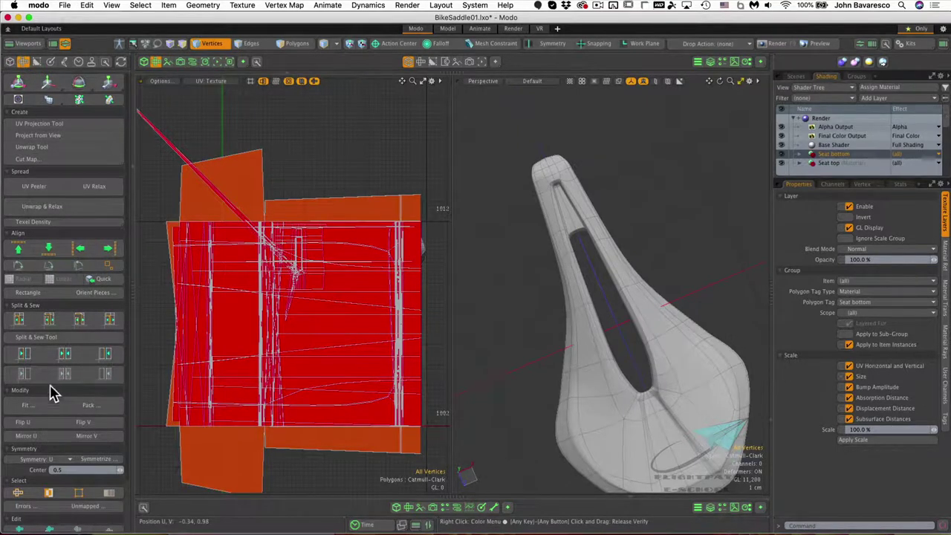
scroll(67, 447, "down", 3)
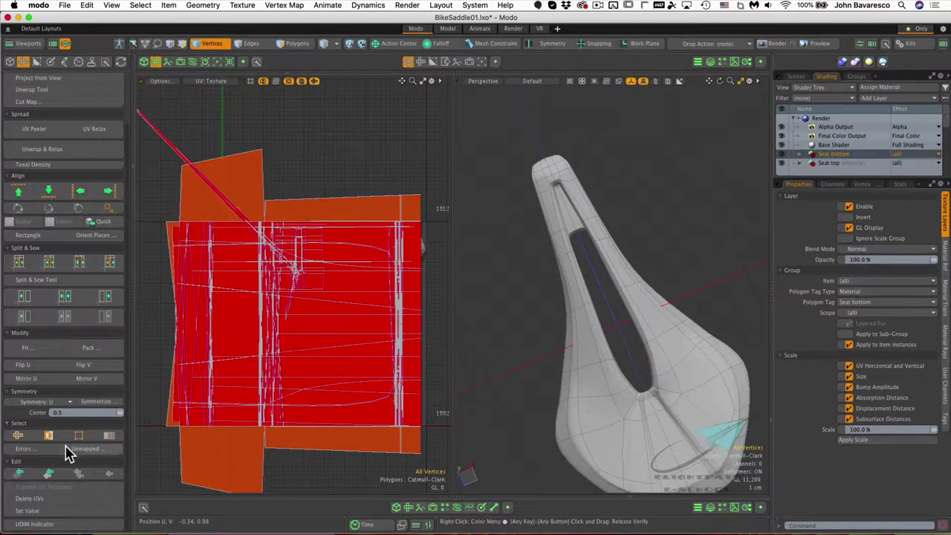
left_click(45, 496)
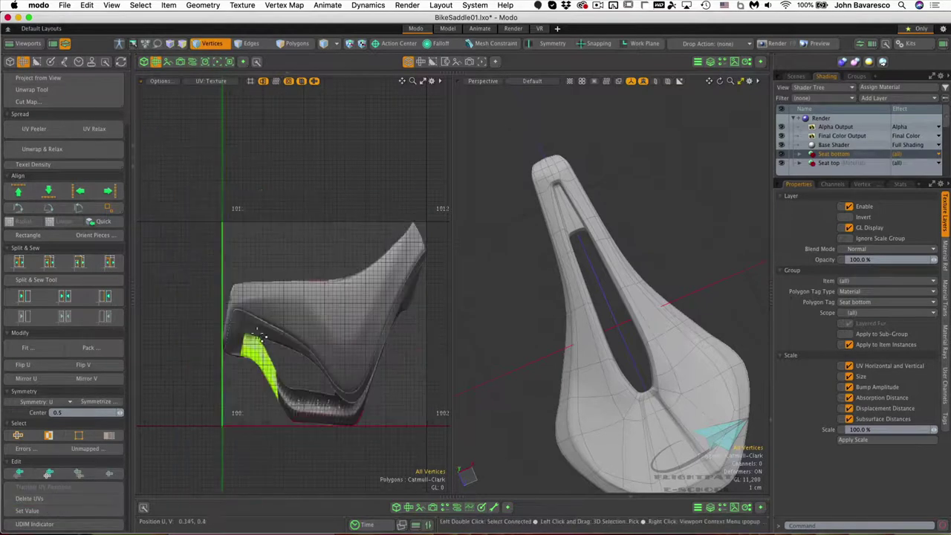
Remove the side-view backdrop image from the UV view
left_click(208, 82)
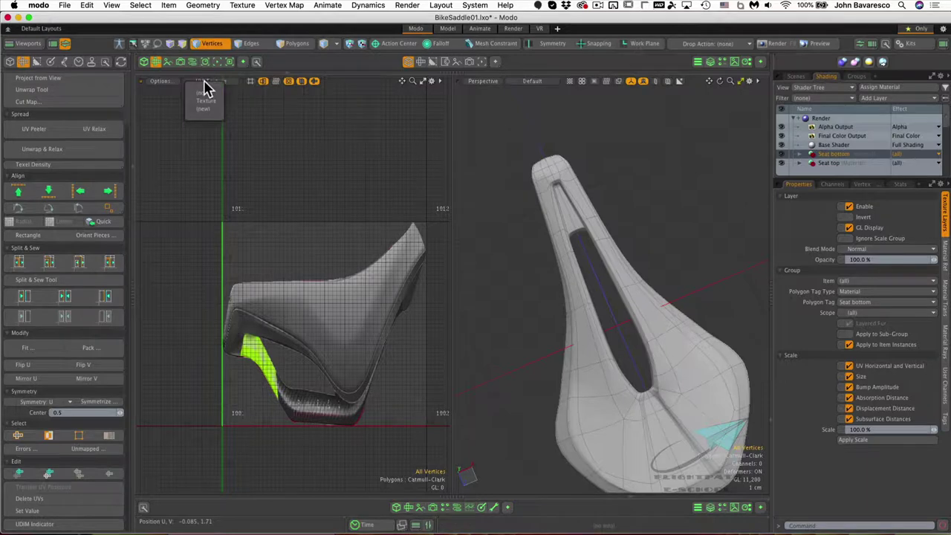
left_click(163, 83)
mouse_move(169, 216)
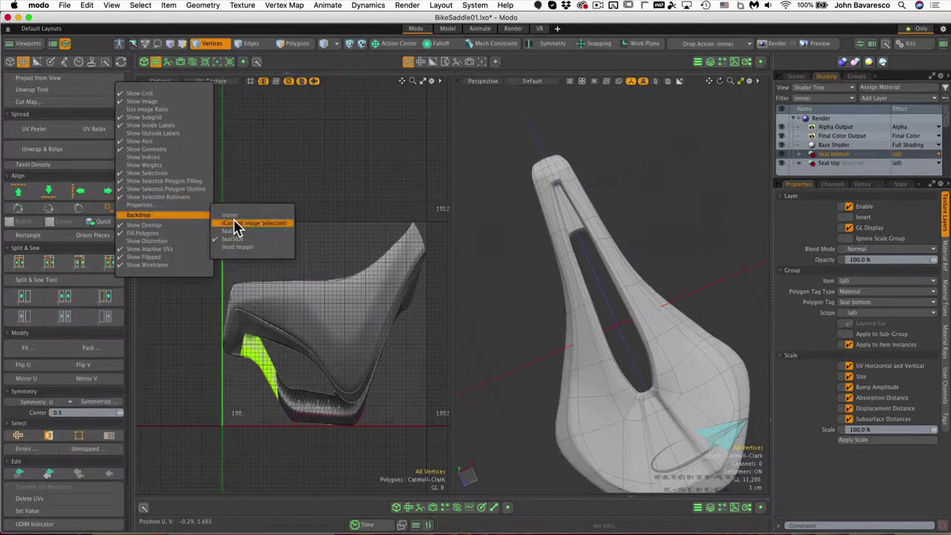
left_click(271, 230)
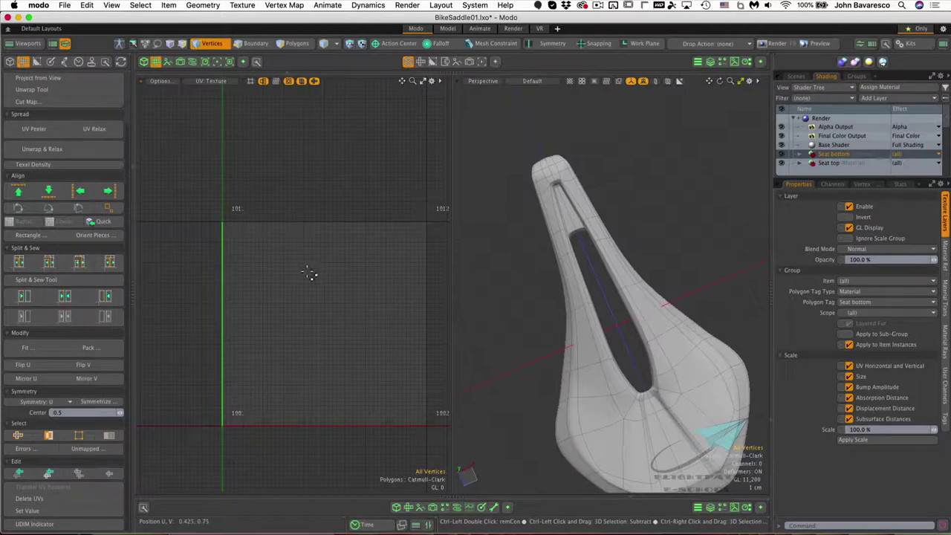
left_click_drag(335, 275, 321, 239, "ctrl+alt")
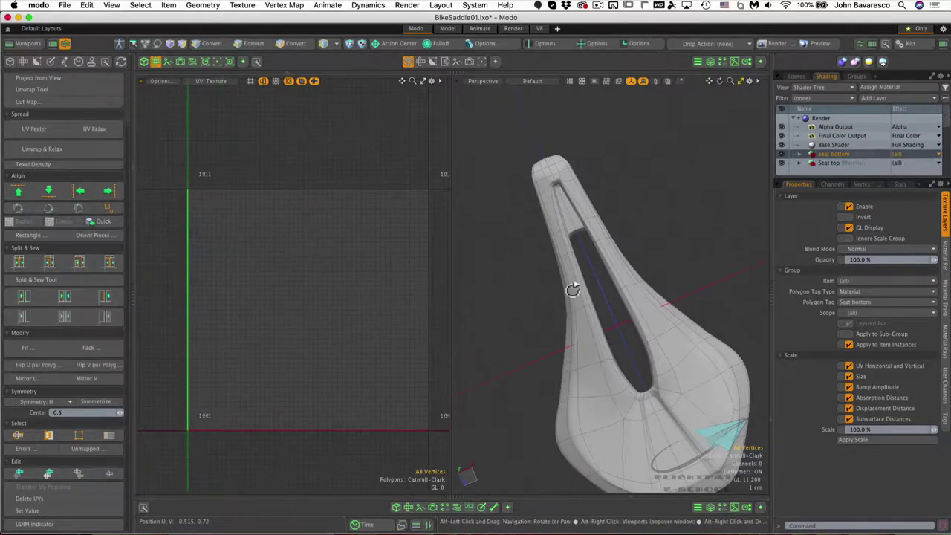
left_click_drag(572, 289, 586, 303, "alt")
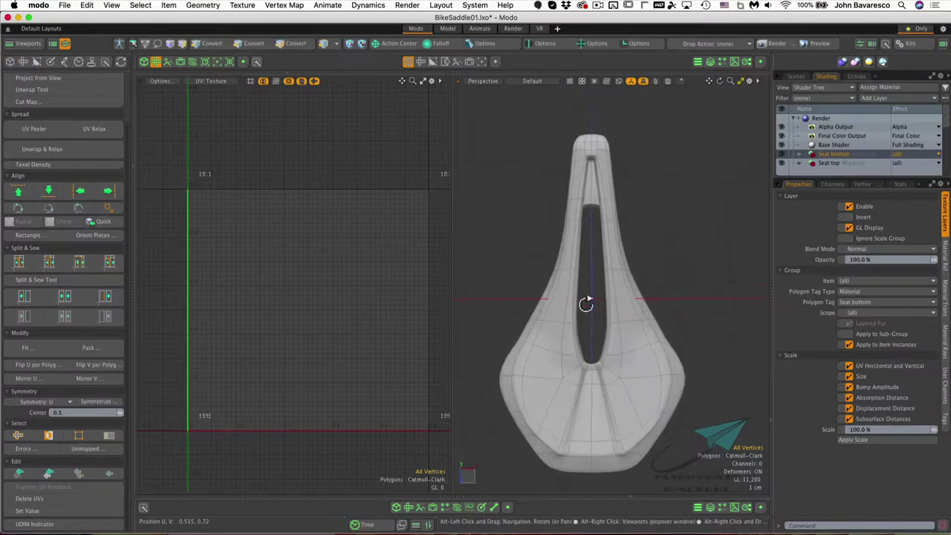
Select the polygons of the Seat top material, hide the unselected polygons, and clear the selection
left_click(829, 165)
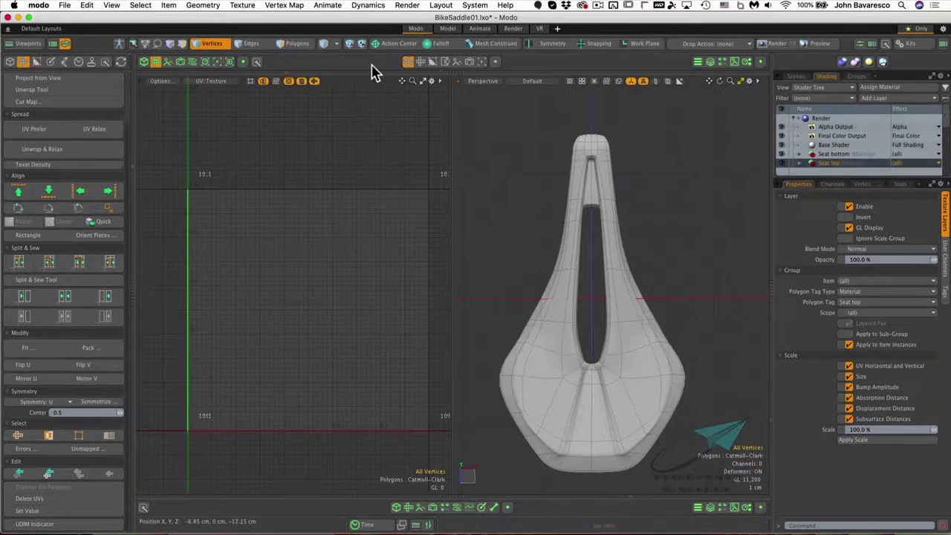
left_click(324, 44)
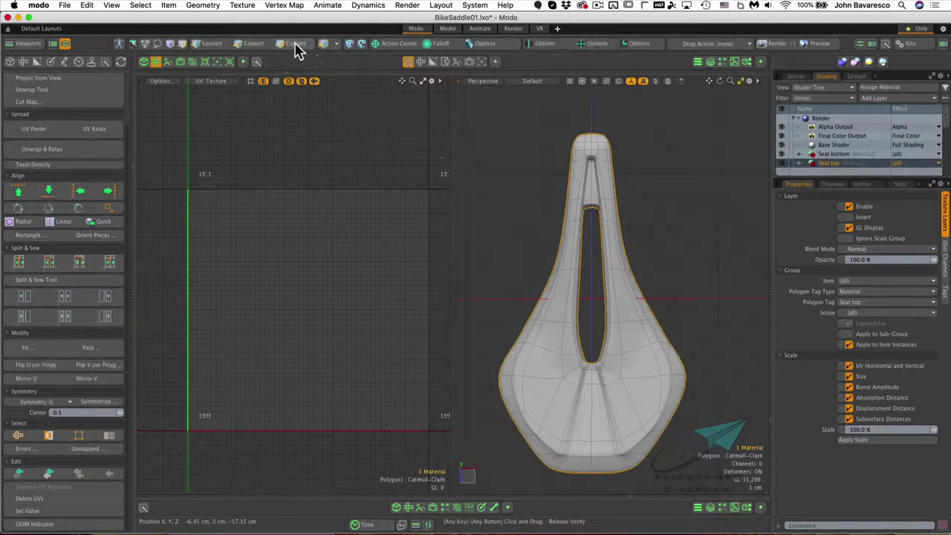
left_click(295, 44, "alt")
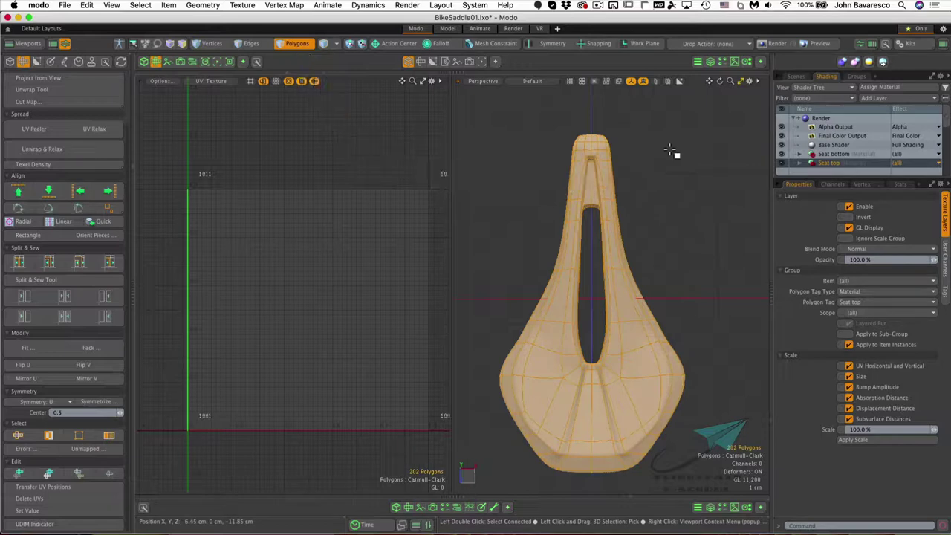
key("shift")
key("shift+h")
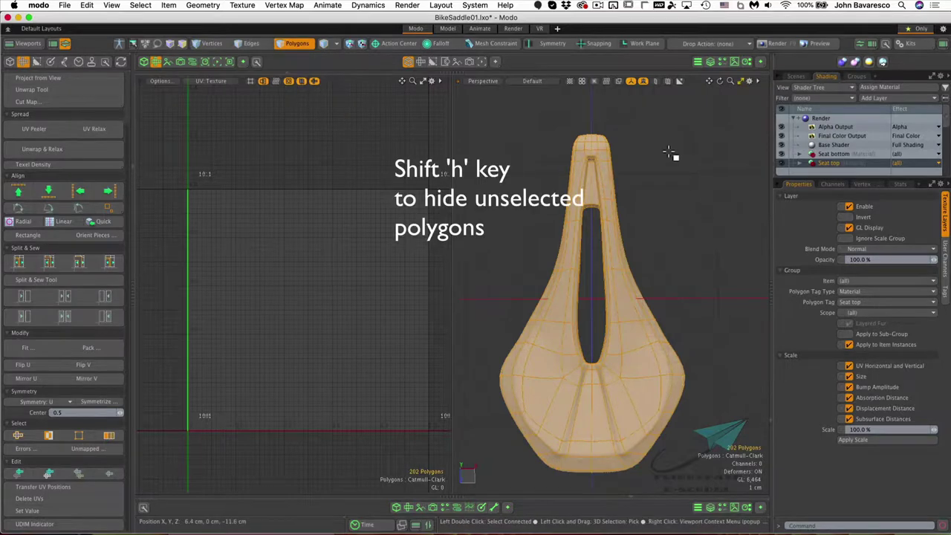
left_click_drag(671, 222, 685, 379, "alt")
left_click(663, 292)
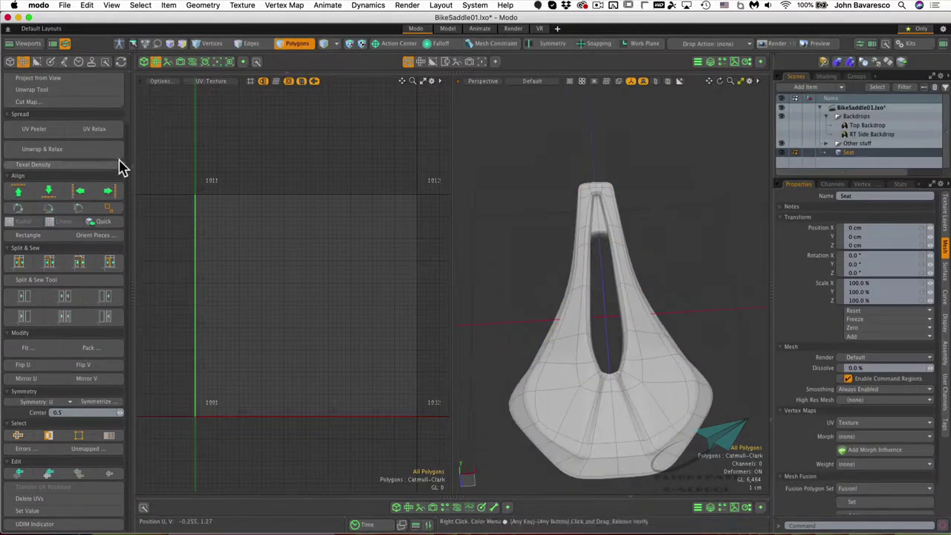
Create UVs for the seat's upper shell with the UV Projection Tool
left_click_drag(129, 166, 129, 81)
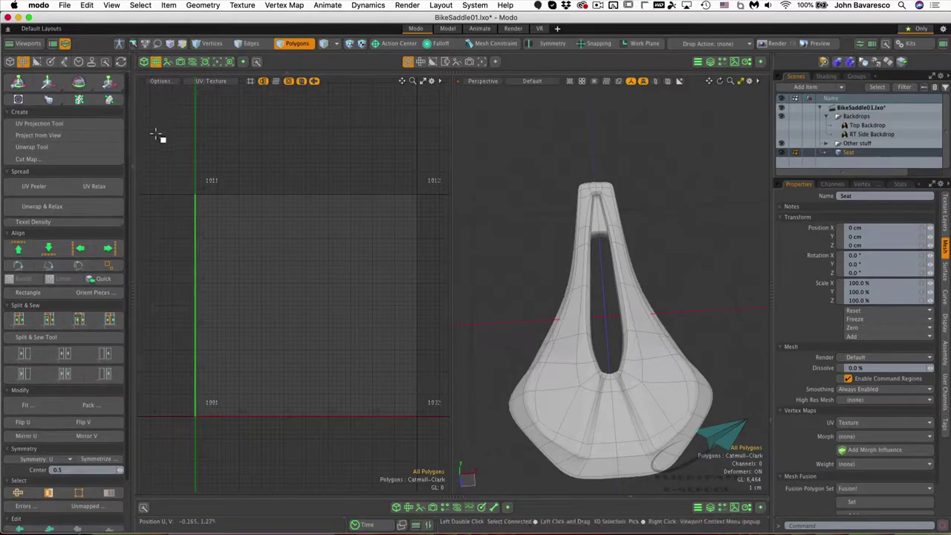
left_click(37, 125)
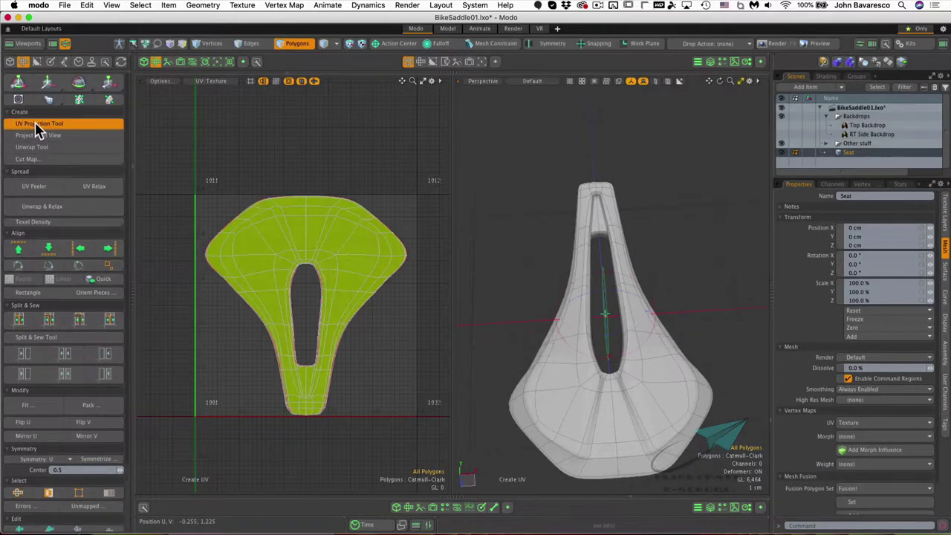
left_click_drag(274, 252, 280, 202, "ctrl+alt")
key("3")
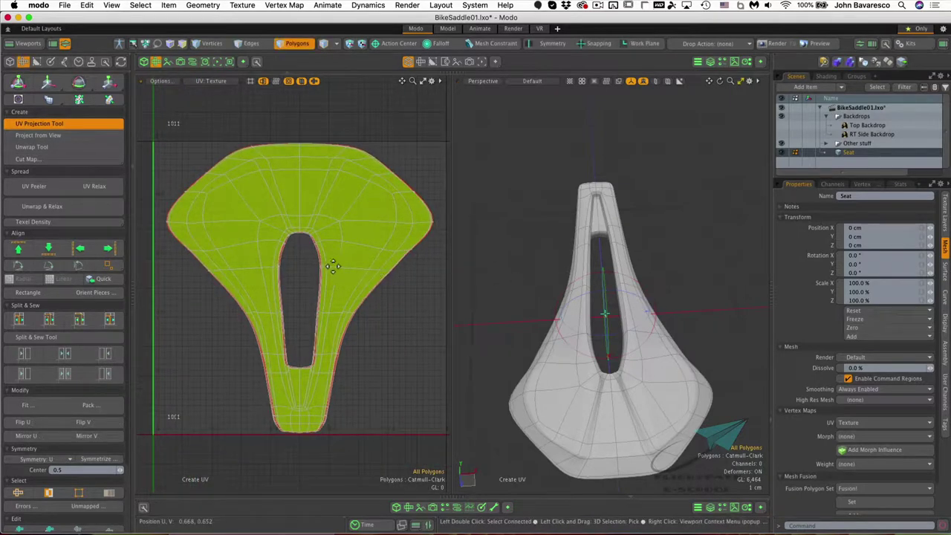
left_click_drag(295, 236, 274, 243, "ctrl+alt")
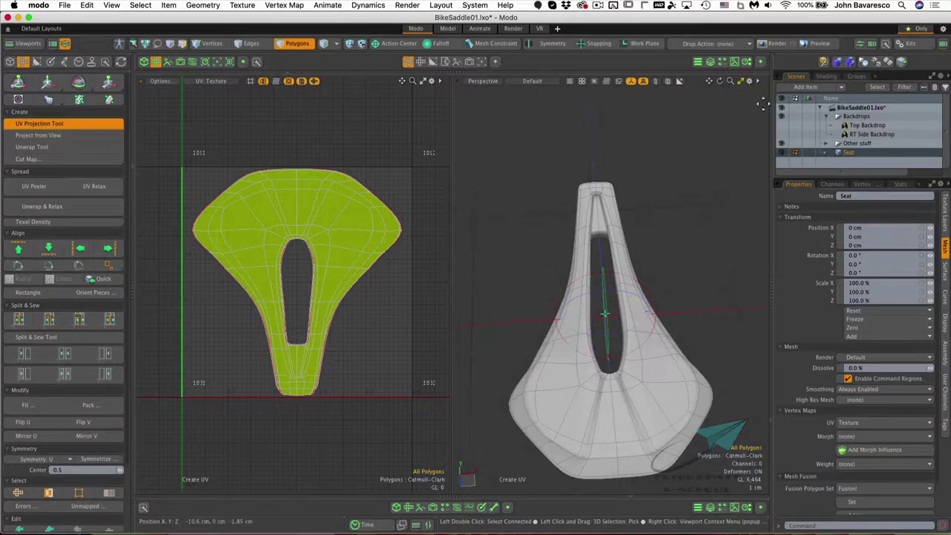
Show the image clips, select the SeatTOP clip, and enlarge its preview to compare with the projected UVs
left_click(734, 63)
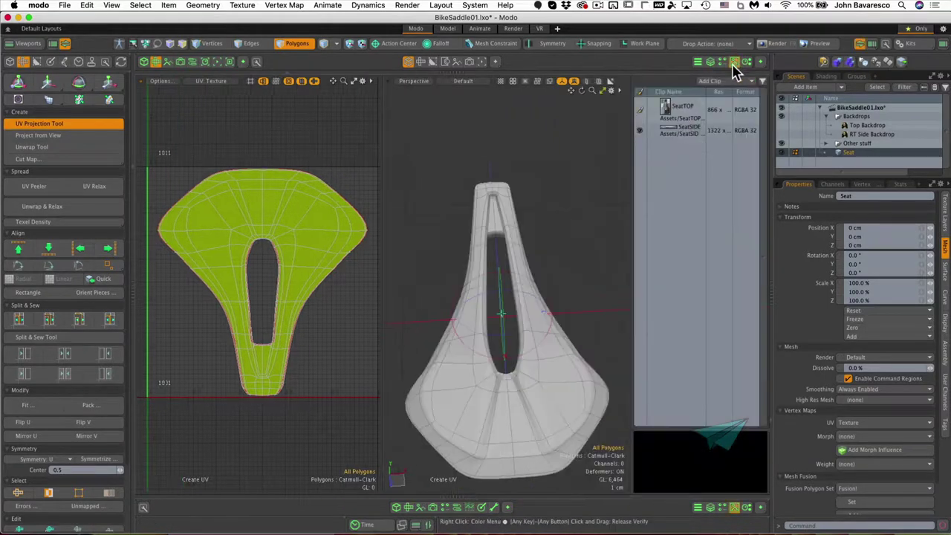
left_click(668, 113)
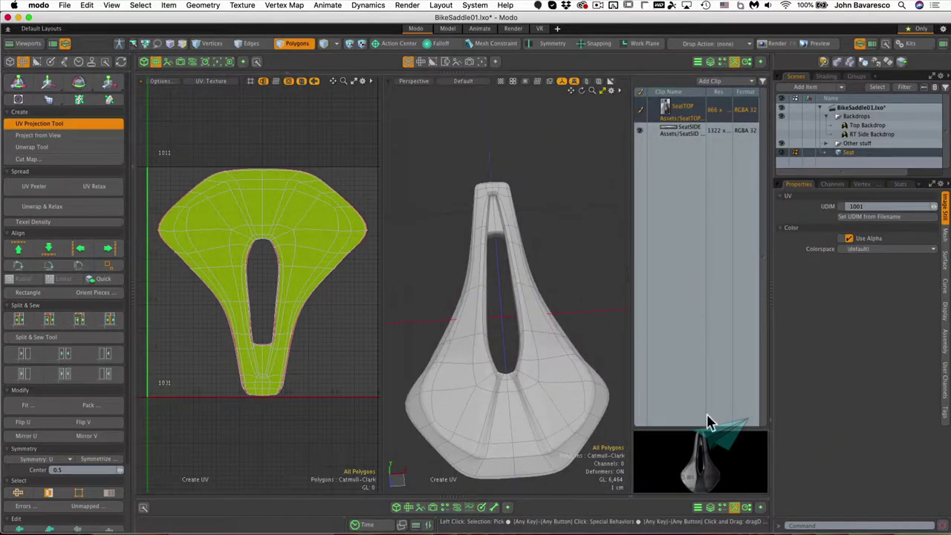
left_click_drag(707, 427, 691, 238)
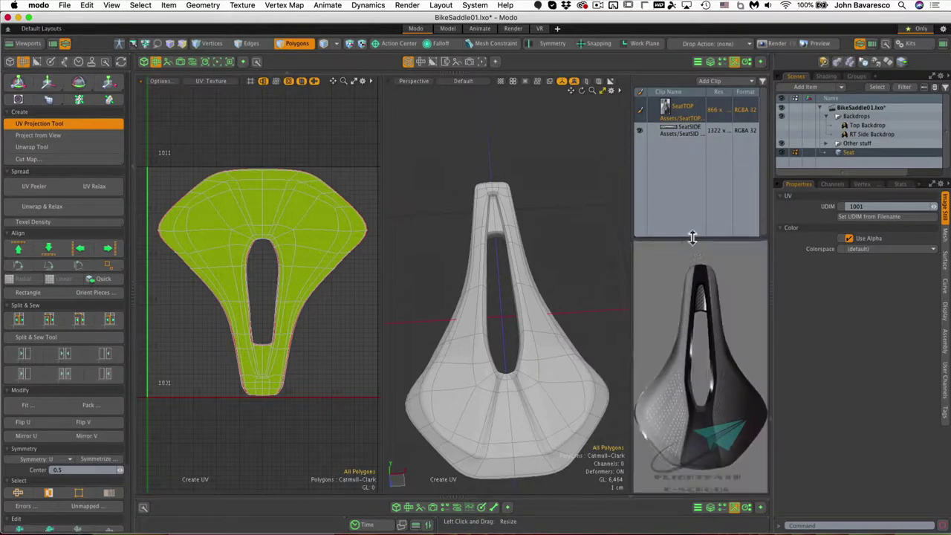
scroll(279, 227, "down", 1)
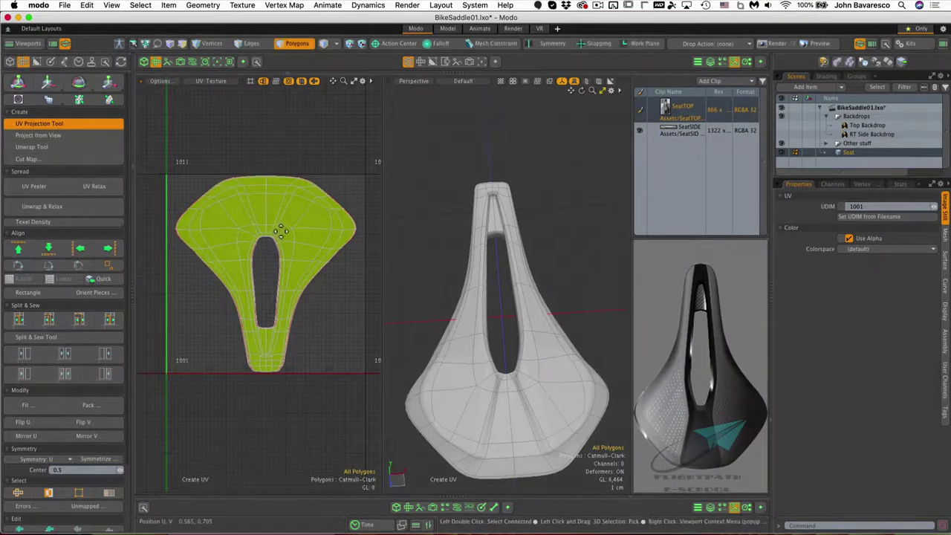
Mirror the seat top's UVs in V to match the SeatTOP image orientation, and drop the projection tool
left_click(93, 438)
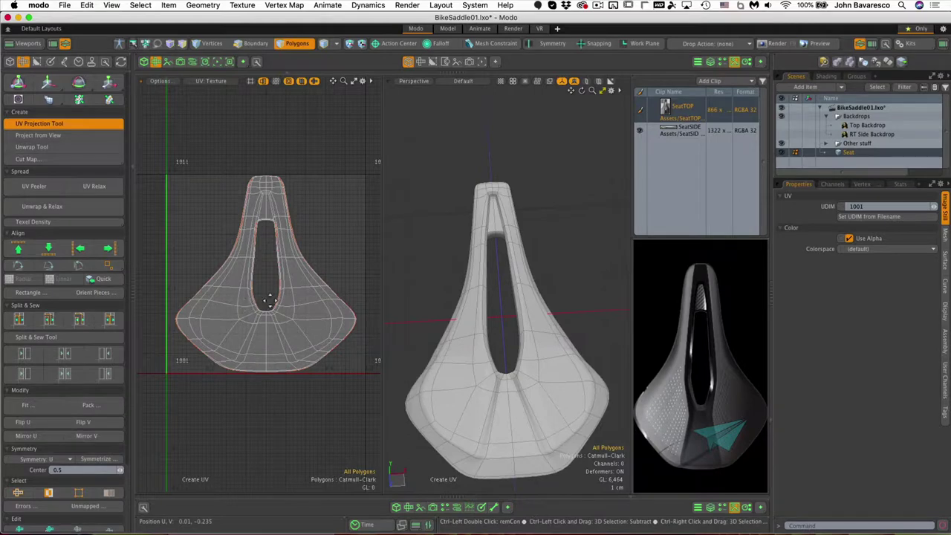
key("space")
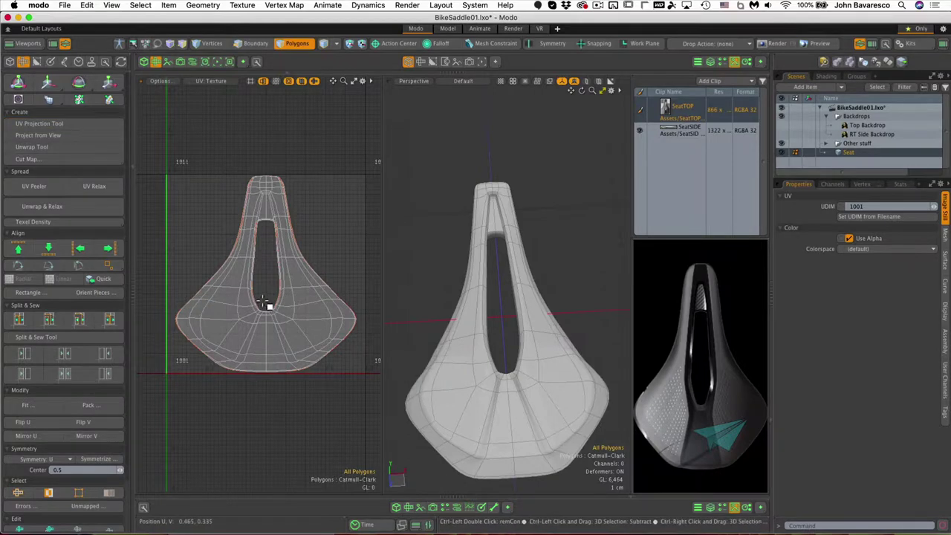
left_click_drag(265, 280, 269, 275, "ctrl+alt")
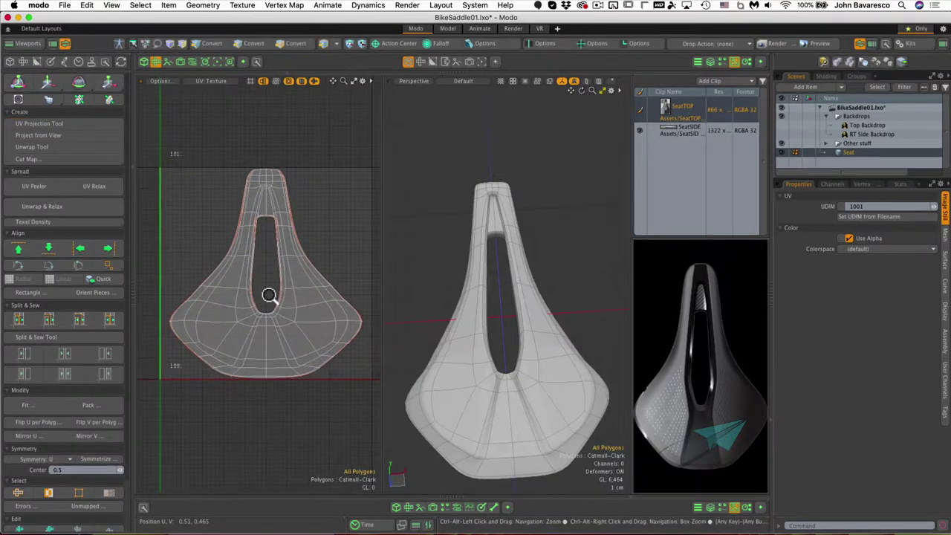
left_click_drag(290, 334, 283, 381, "alt")
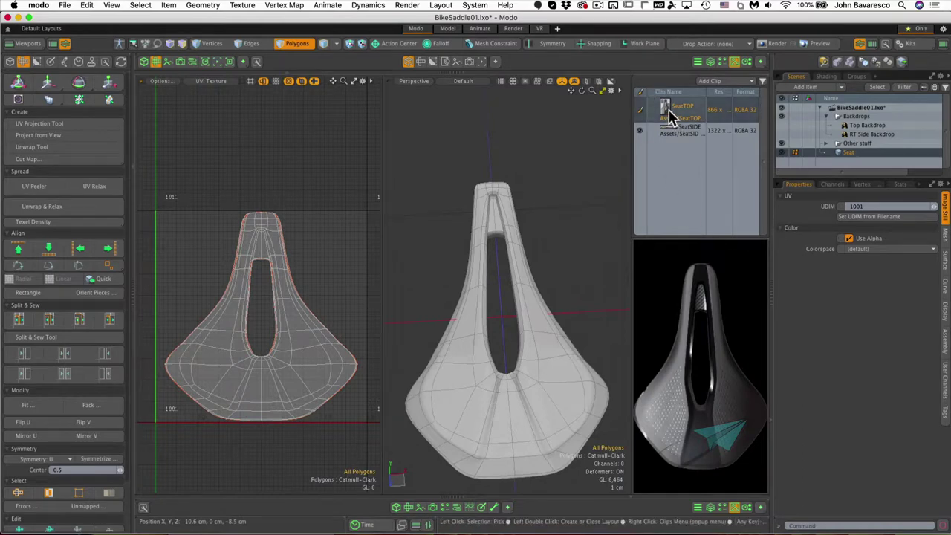
Apply the SeatTOP image clip to the seat as a texture, close the clip list, and check the mapping
left_click_drag(666, 111, 530, 364)
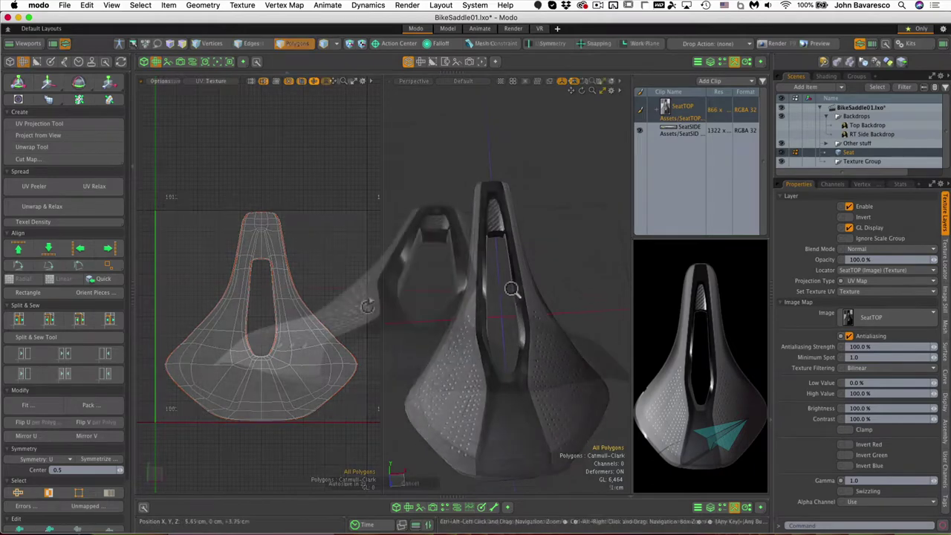
left_click_drag(369, 302, 372, 317, "alt")
left_click_drag(371, 316, 372, 322, "alt")
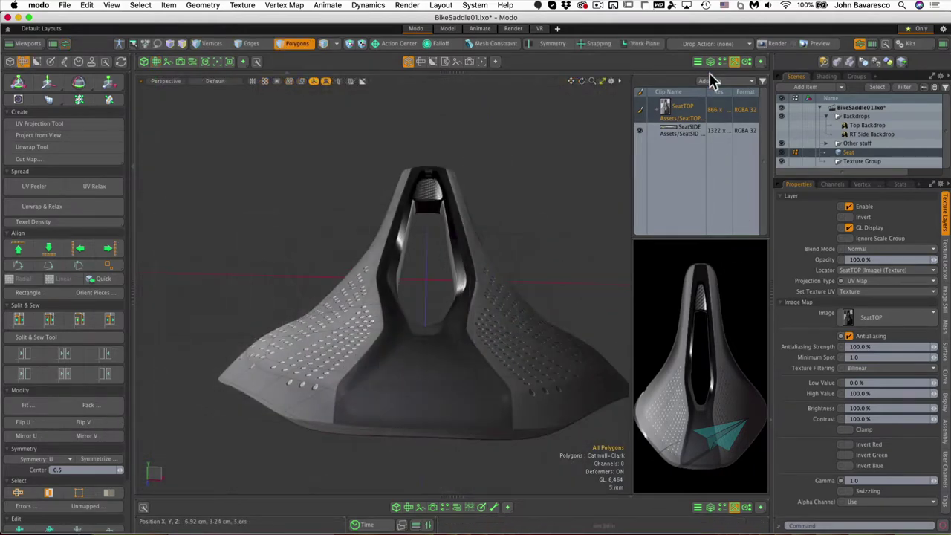
left_click(732, 64)
left_click_drag(586, 254, 379, 189, "alt")
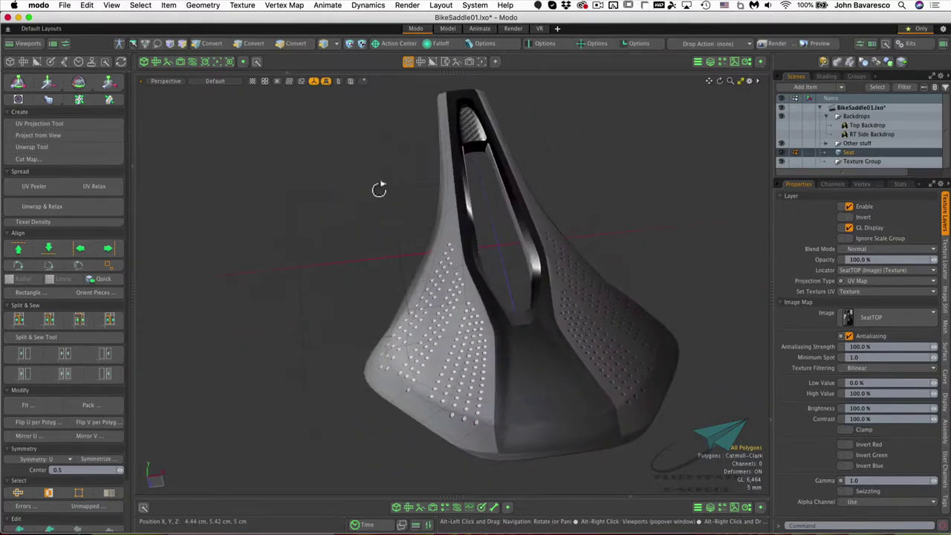
Reopen the UV view beside the perspective view and set SeatTOP as its backdrop image
left_click(155, 62)
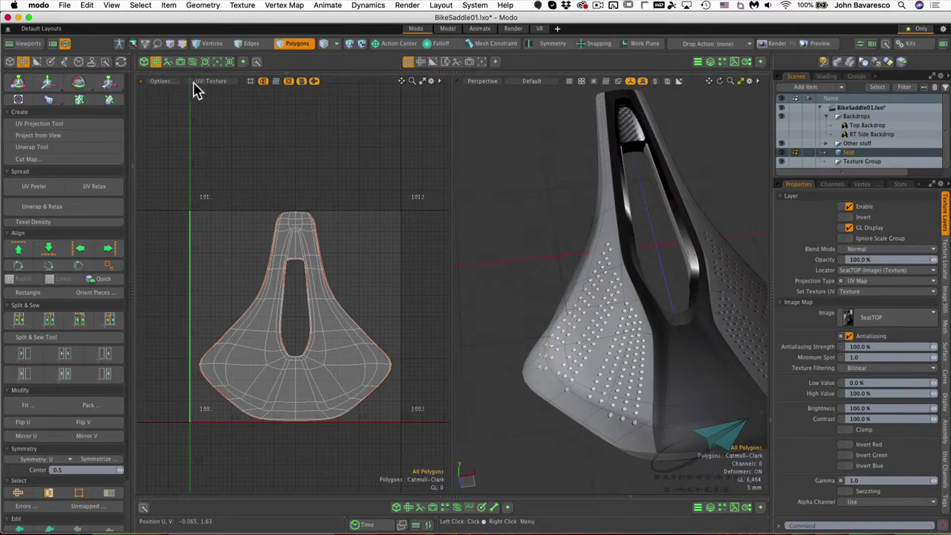
left_click(164, 83)
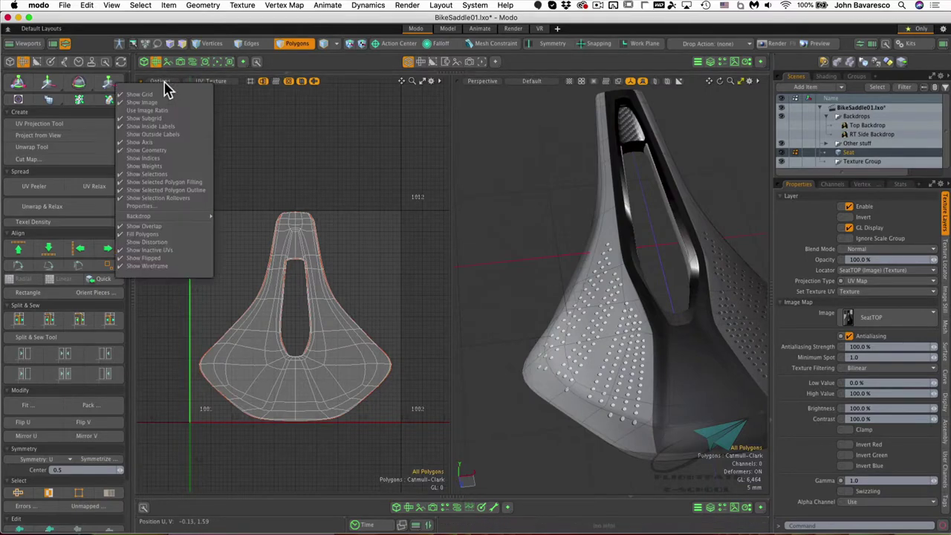
mouse_move(181, 217)
left_click(257, 235)
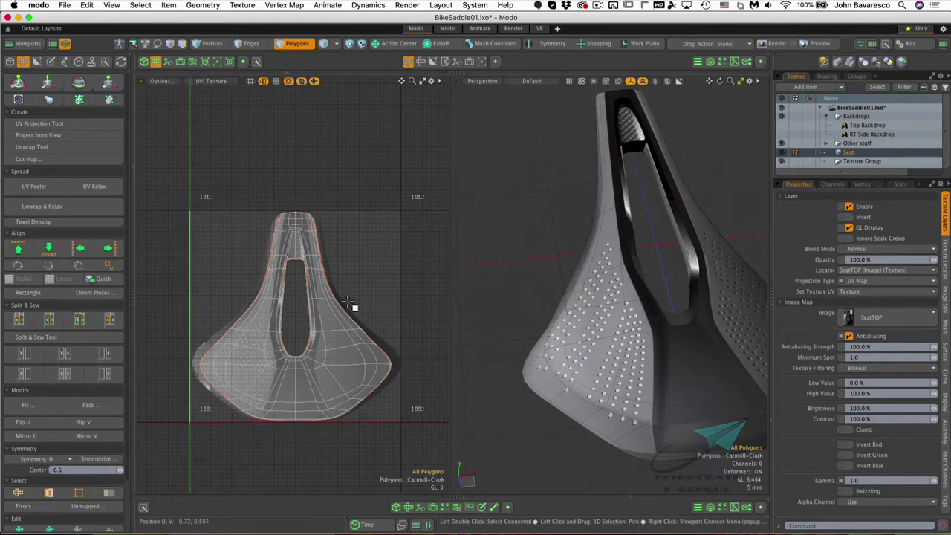
Pull the UV outline at the seat's left wing tip and waist outward with the element falloff transform to match the SeatTOP backdrop
left_click_drag(356, 315, 355, 254, "ctrl+alt")
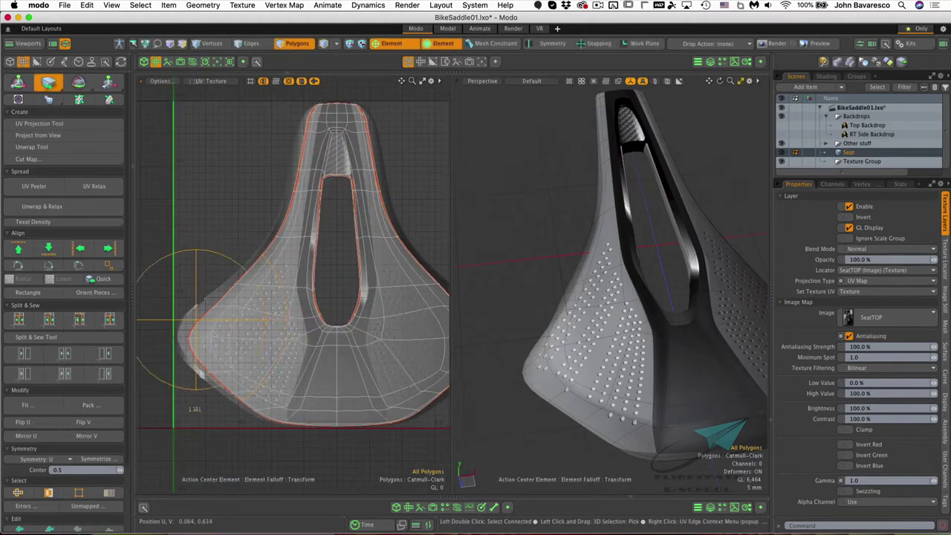
left_click_drag(197, 323, 180, 315)
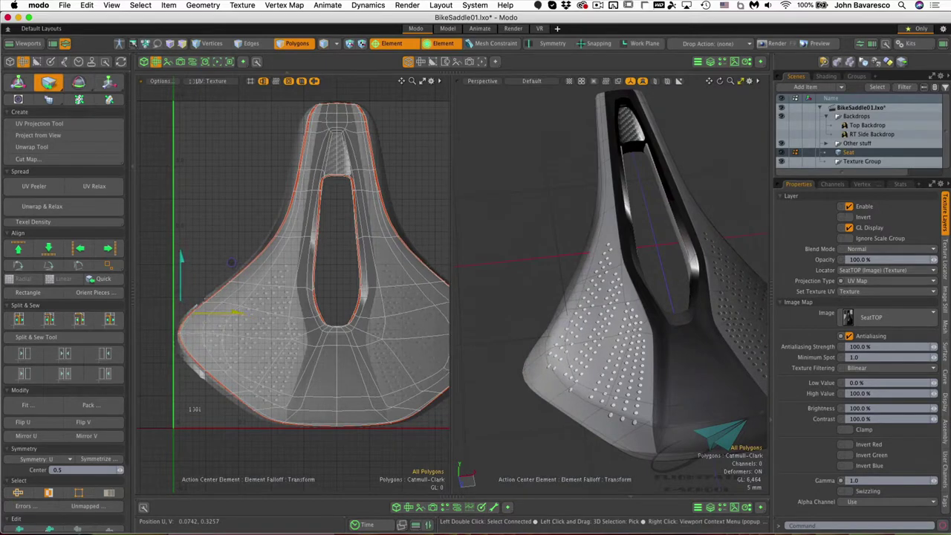
left_click_drag(561, 343, 594, 357, "alt")
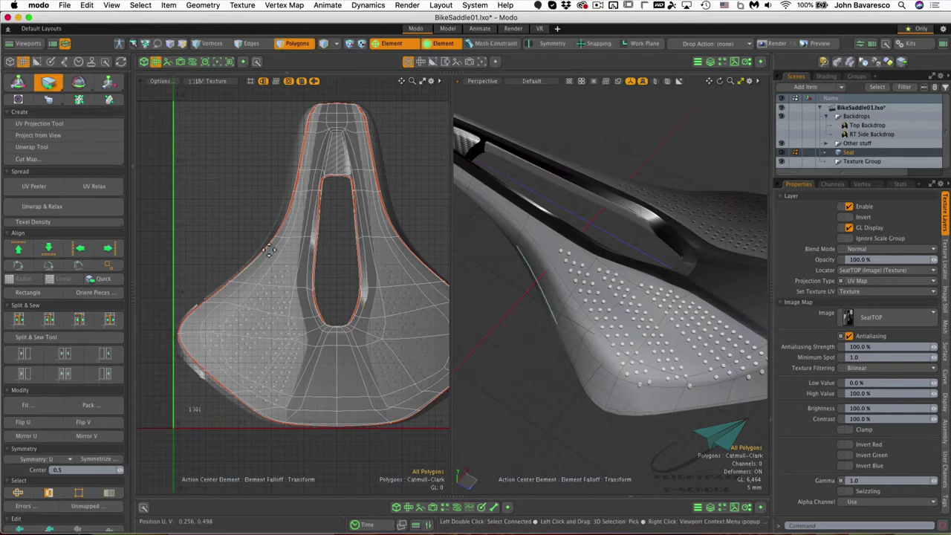
left_click_drag(269, 248, 248, 263)
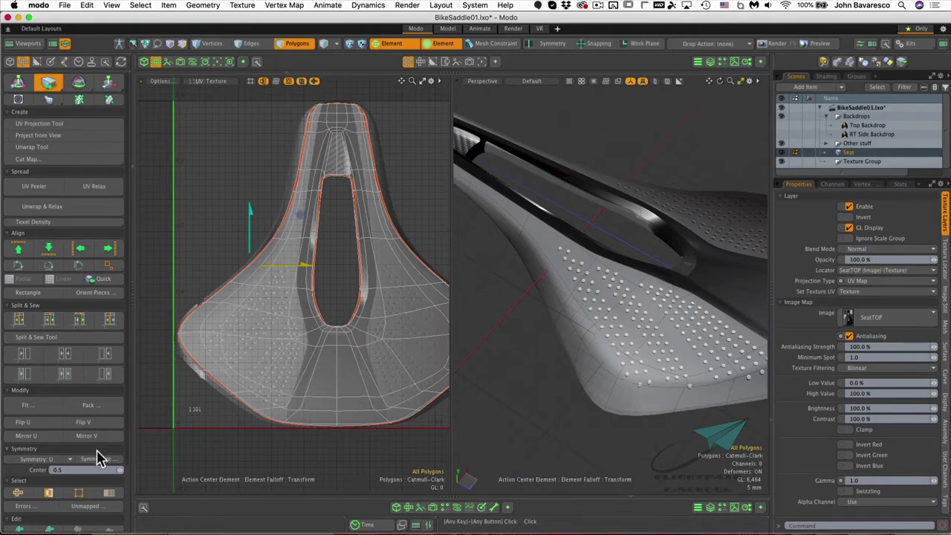
Switch the UV symmetry off and set it back to U
left_click(69, 461)
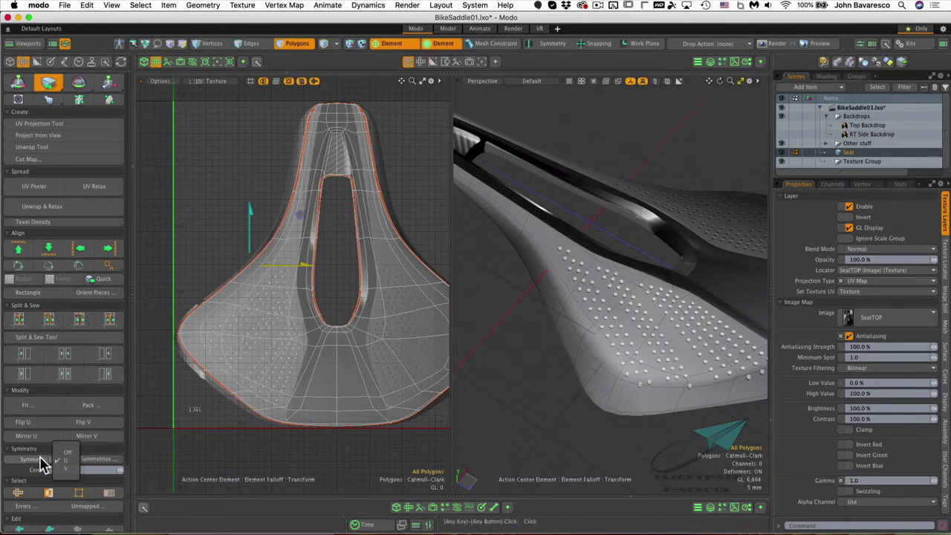
left_click(68, 466)
left_click(52, 460)
left_click(55, 450)
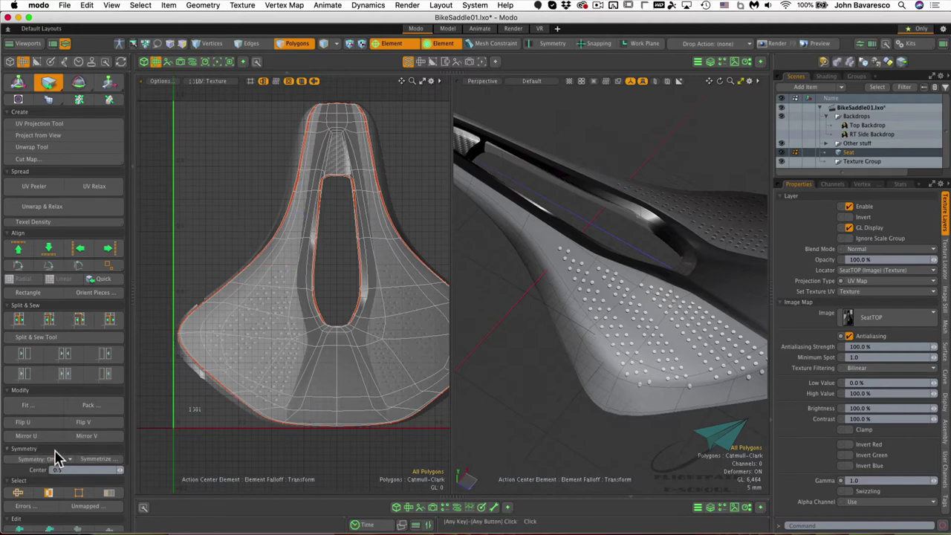
left_click(56, 460)
left_click(58, 468)
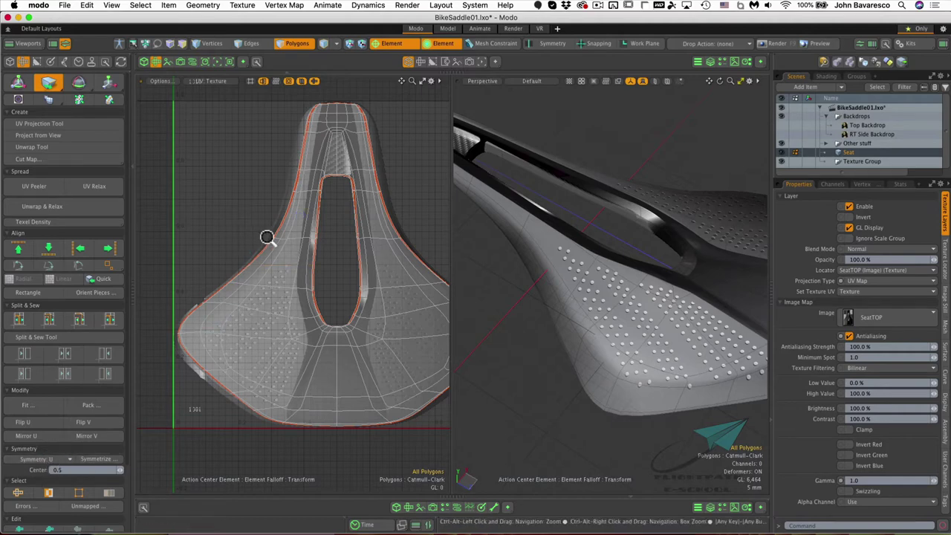
Nudge the UV outline along the right side of the seat's waist and nose outward to match the SeatTOP backdrop
left_click_drag(268, 238, 297, 229, "ctrl+alt")
left_click_drag(376, 224, 335, 260, "alt")
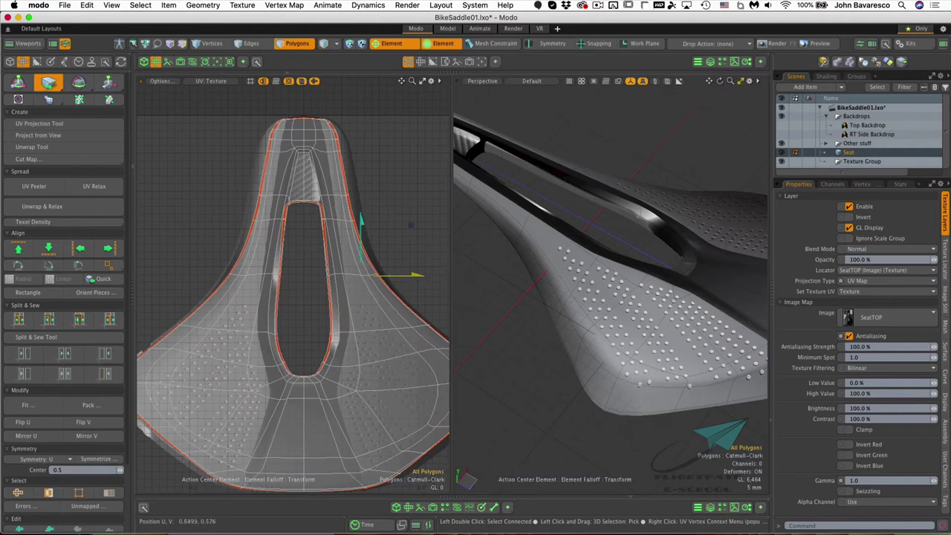
left_click_drag(410, 224, 413, 225)
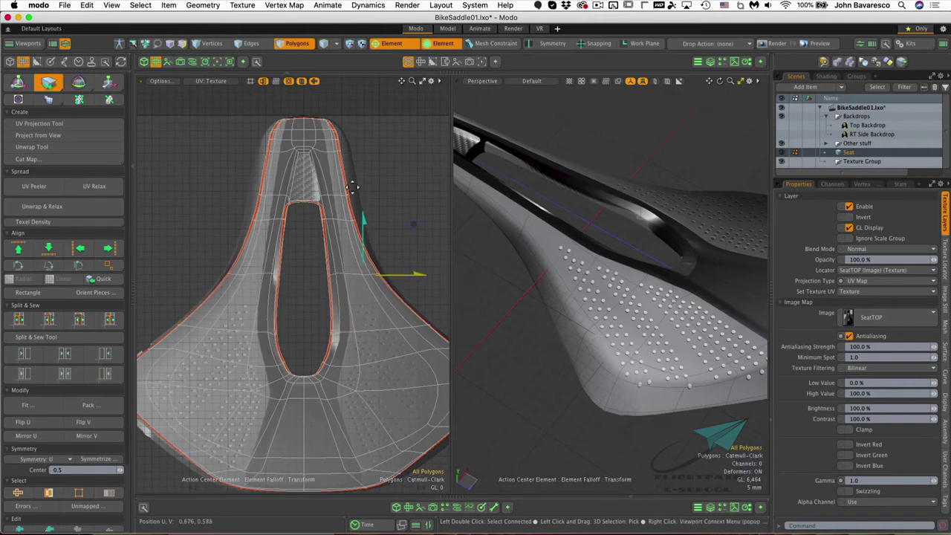
left_click_drag(346, 184, 352, 183)
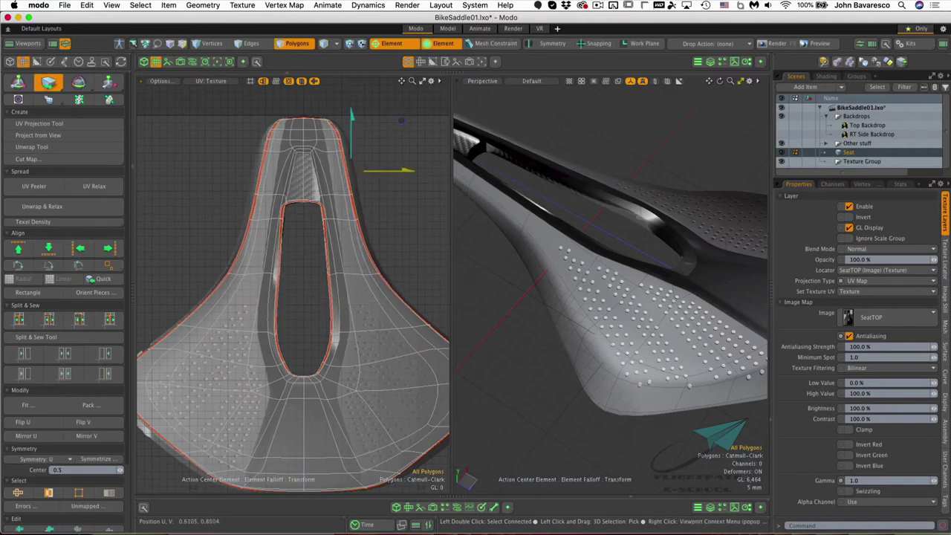